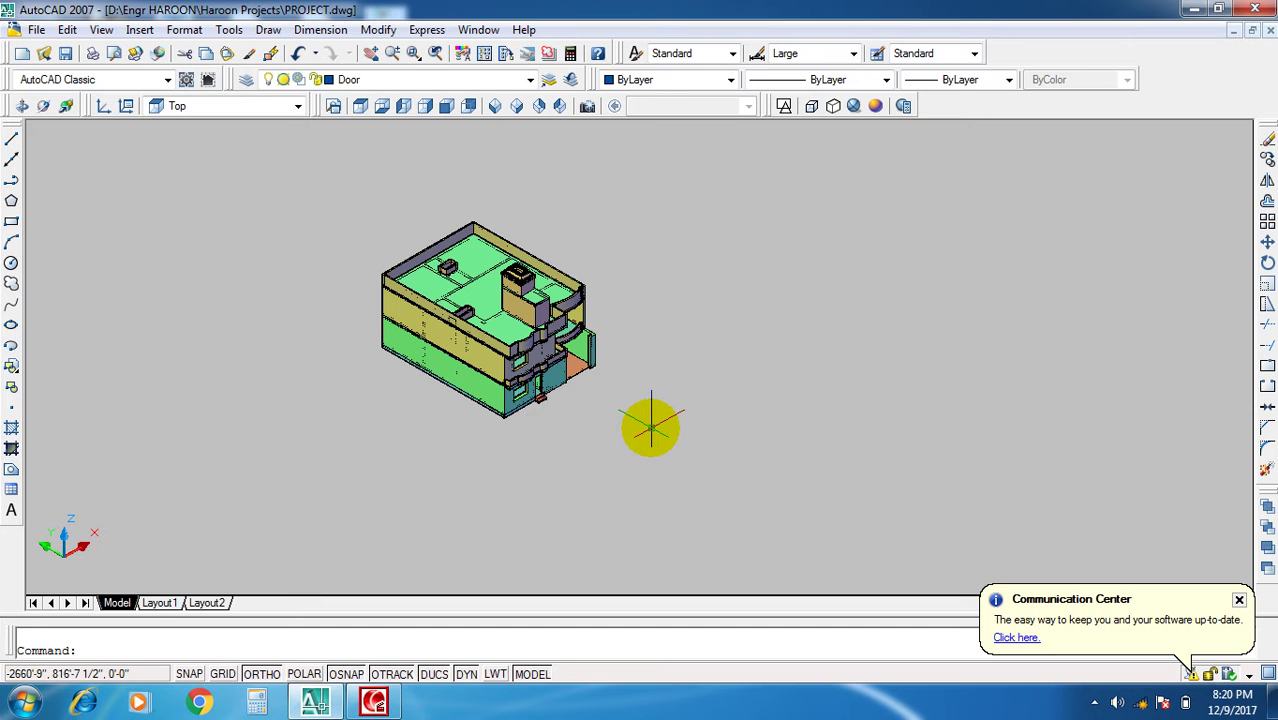
left_click(663, 183)
left_click(355, 452)
left_click(716, 192)
left_click(348, 448)
left_click(883, 190)
left_click(366, 441)
left_click(780, 145)
left_click(368, 487)
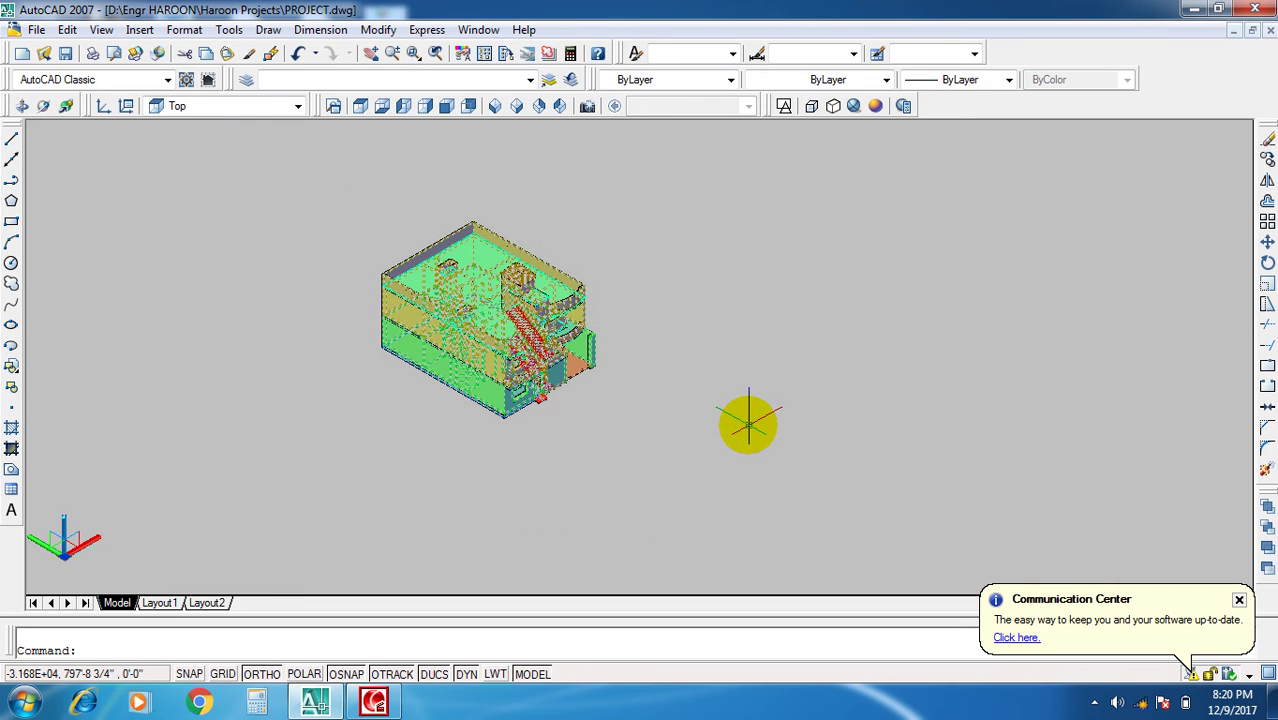
key("Escape")
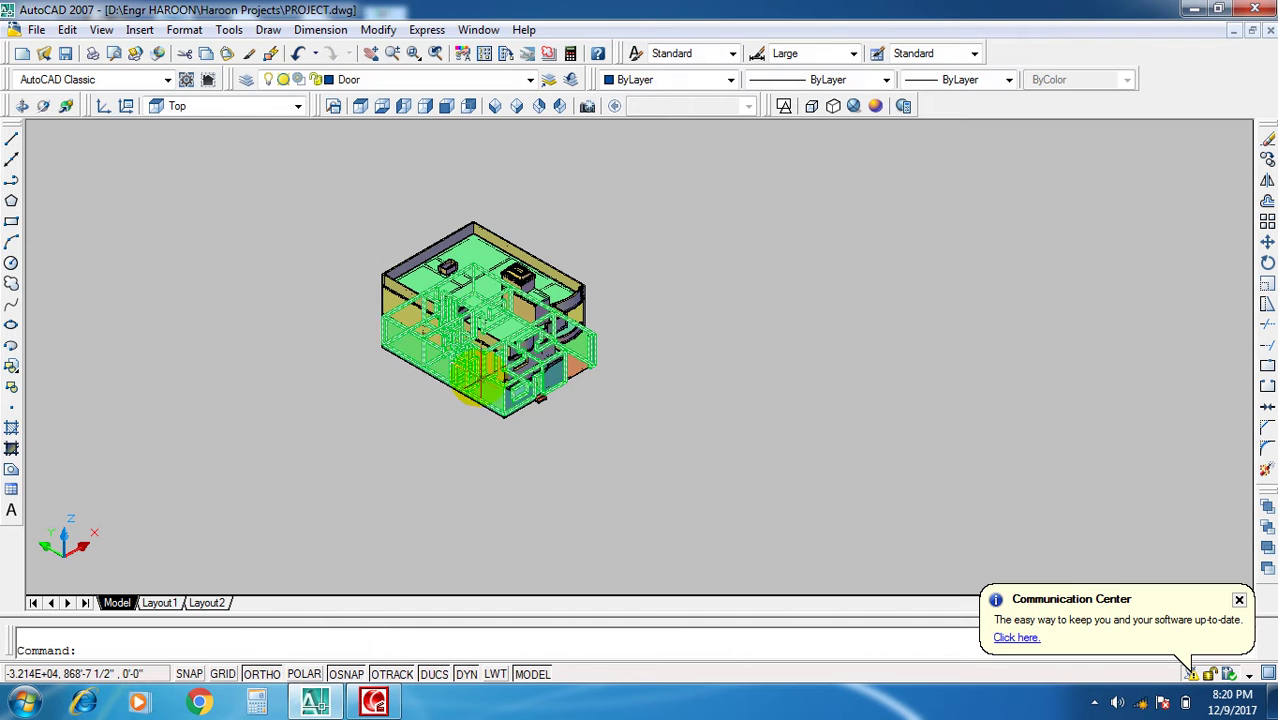
Save a copy of the house drawing to the Desktop under the file name fawad 3dmax.
left_click(36, 30)
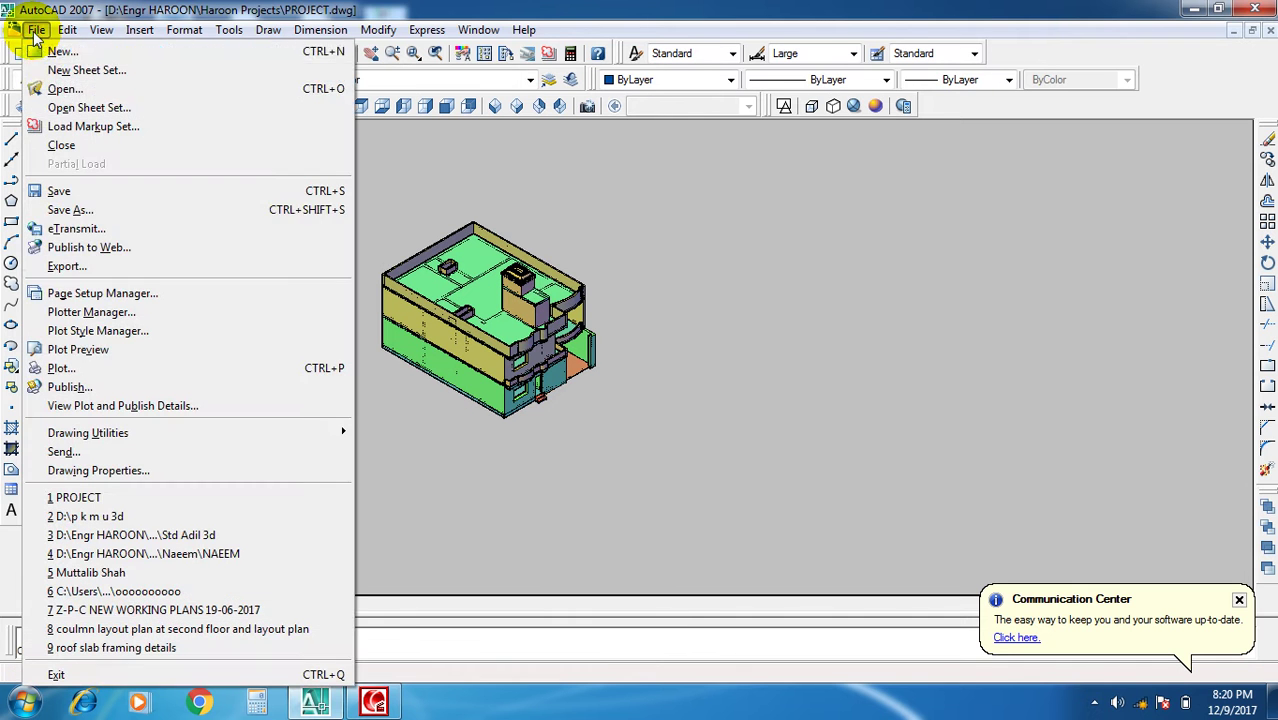
left_click(70, 212)
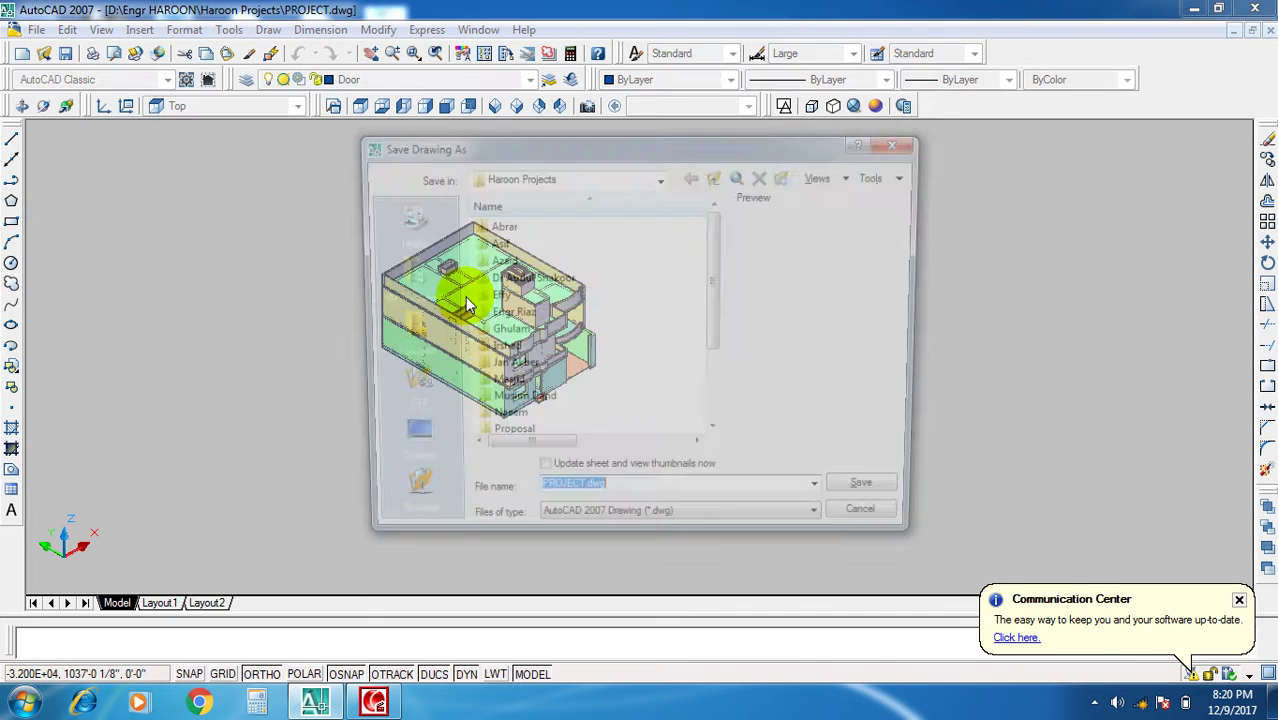
left_click(582, 178)
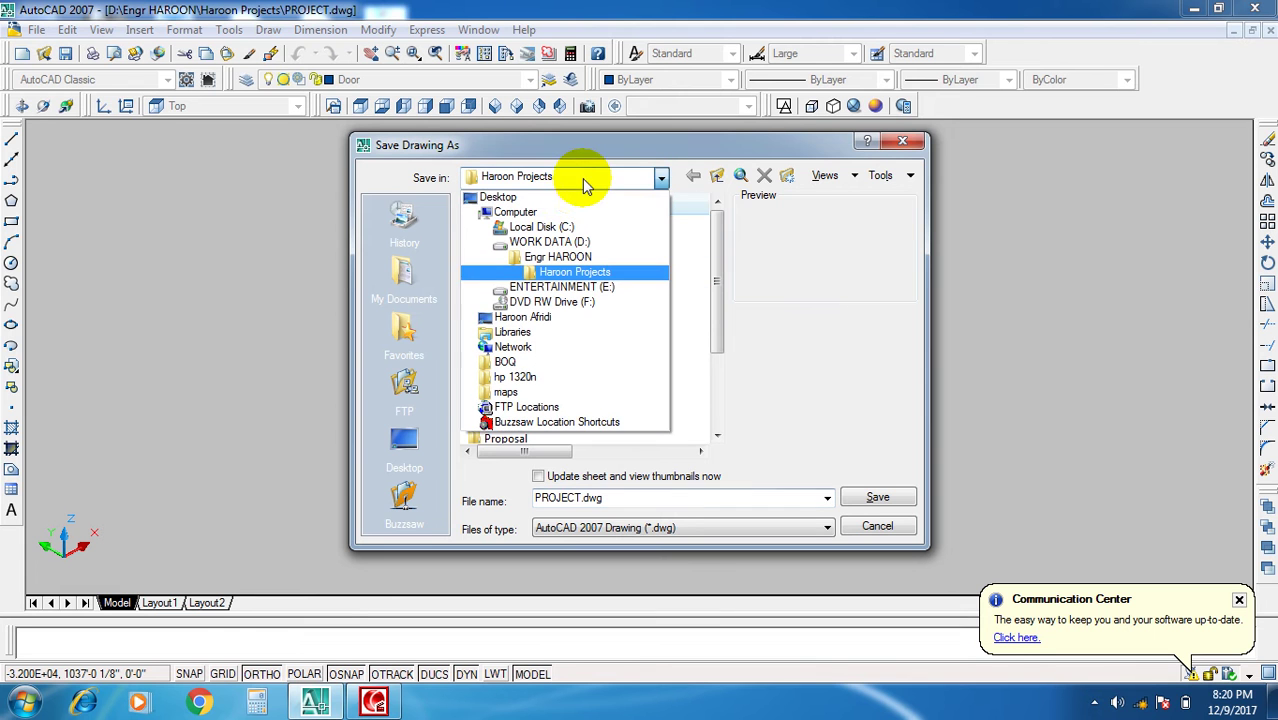
left_click(565, 196)
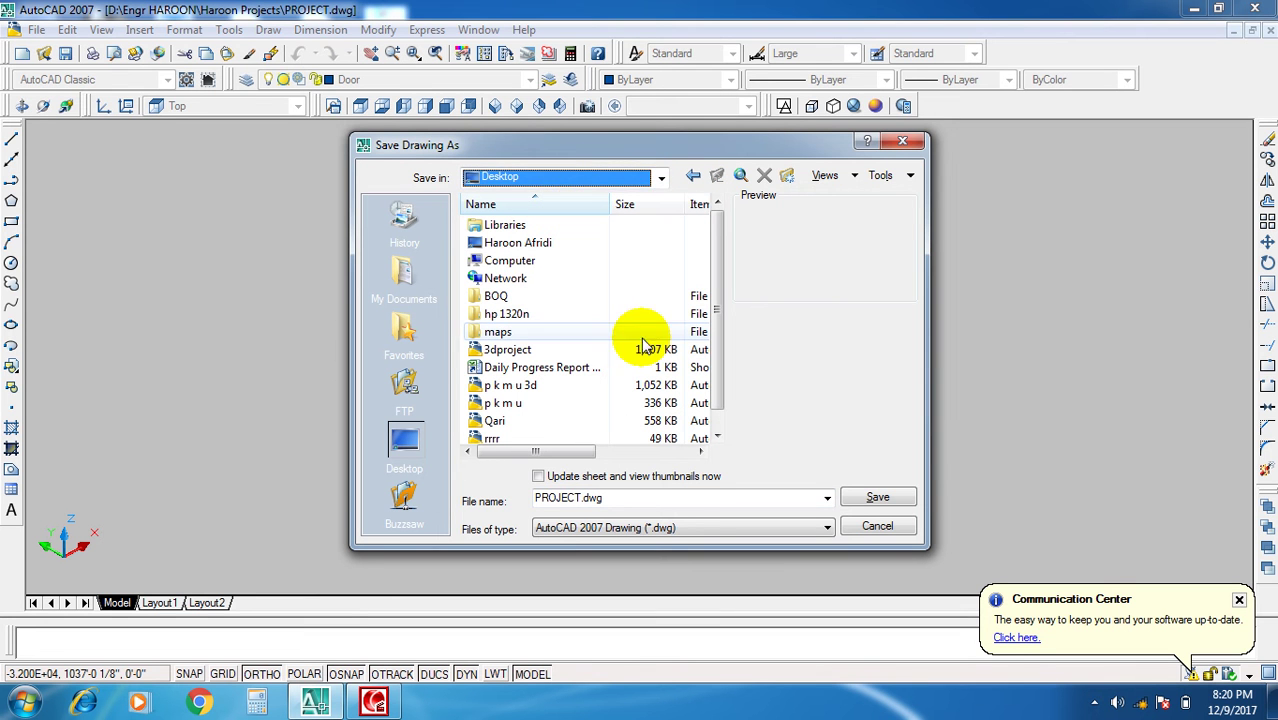
left_click(685, 496)
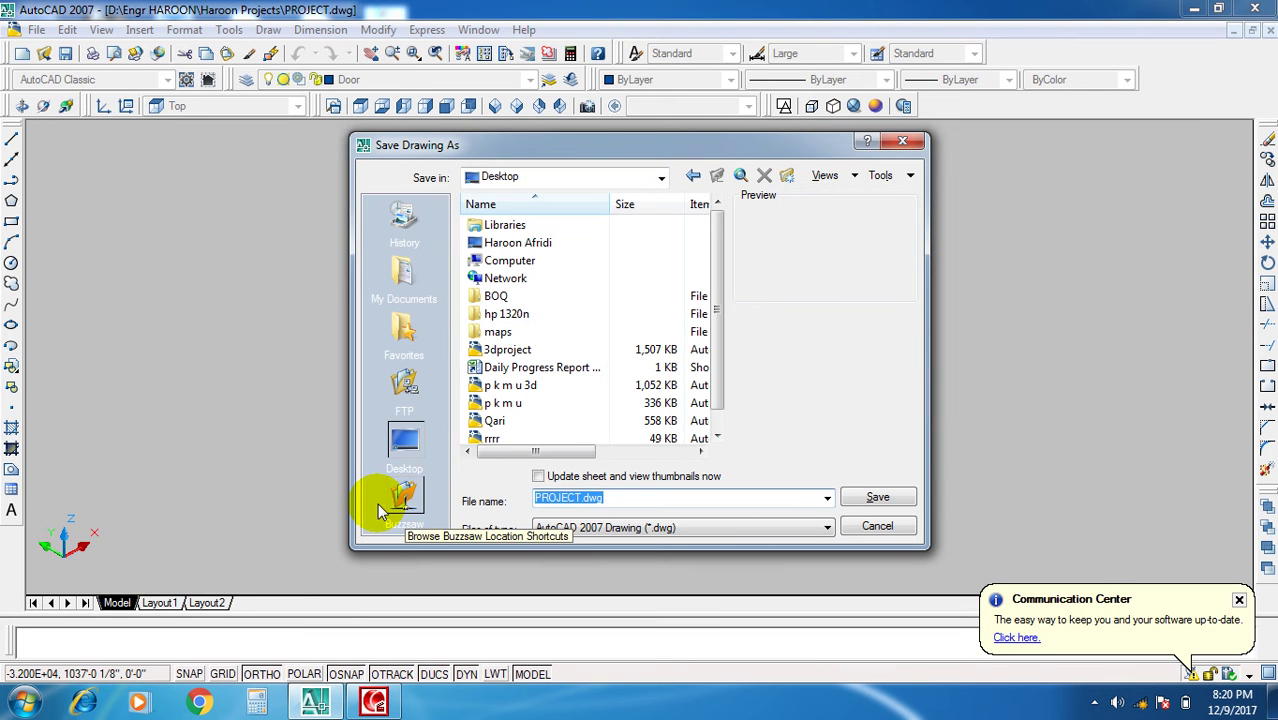
type("fawad 3dmax")
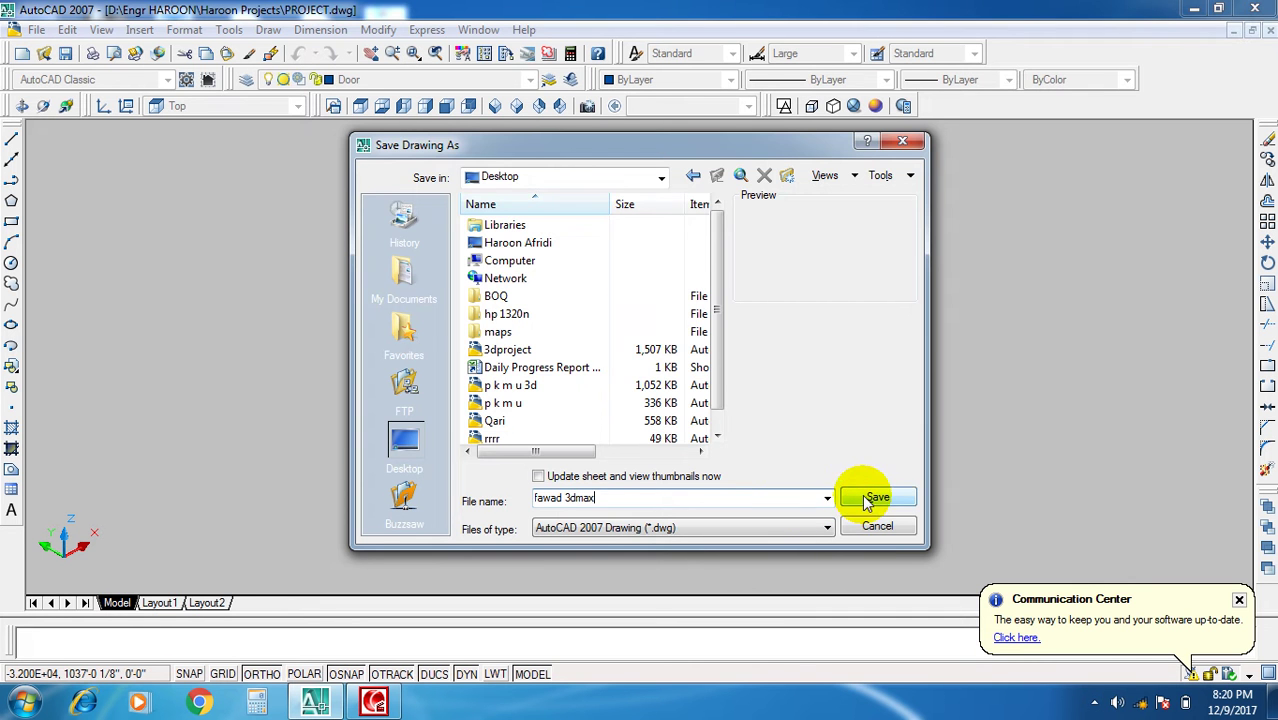
left_click(877, 497)
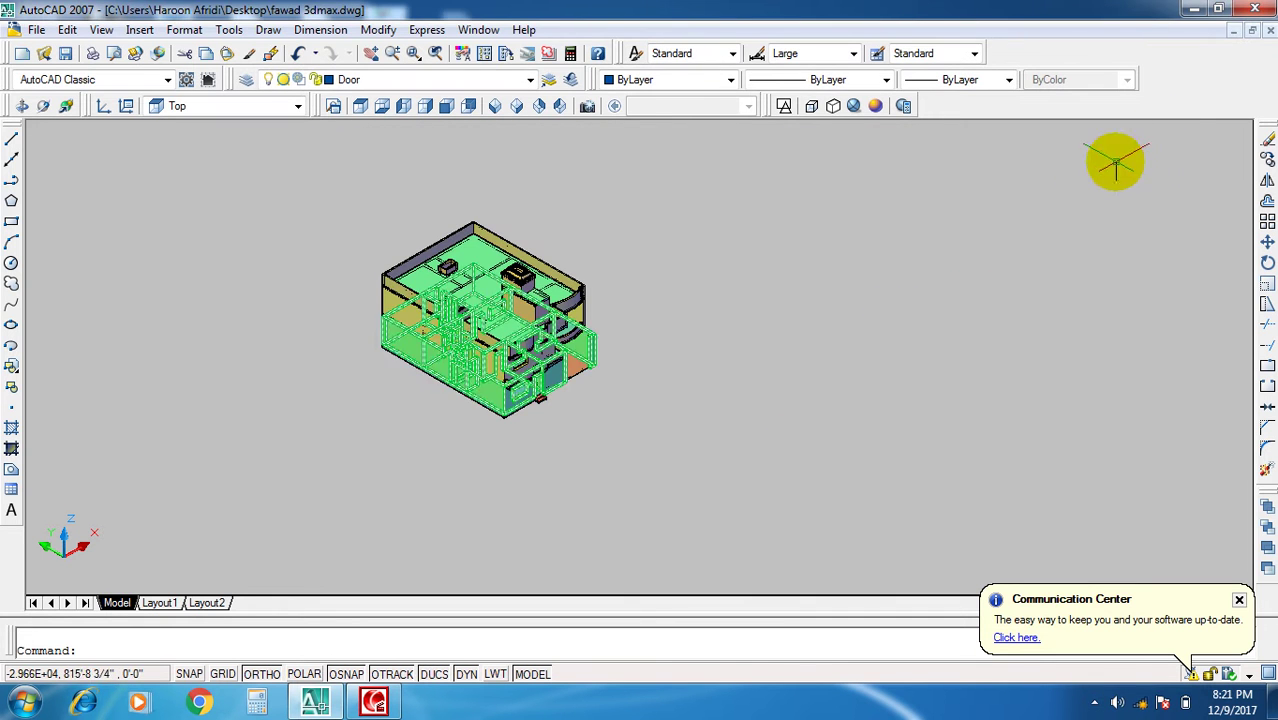
Close AutoCAD and clear the desktop by minimizing the recorder window and dismissing its tip.
left_click(1258, 9)
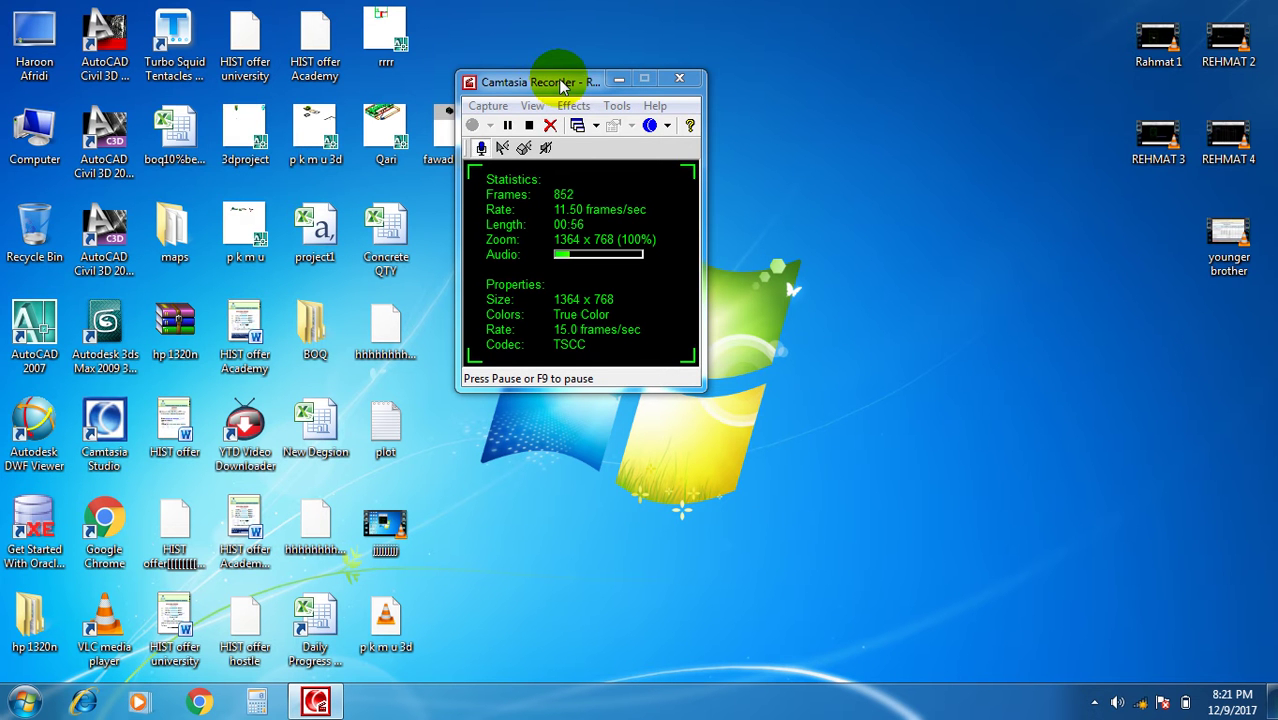
left_click(612, 82)
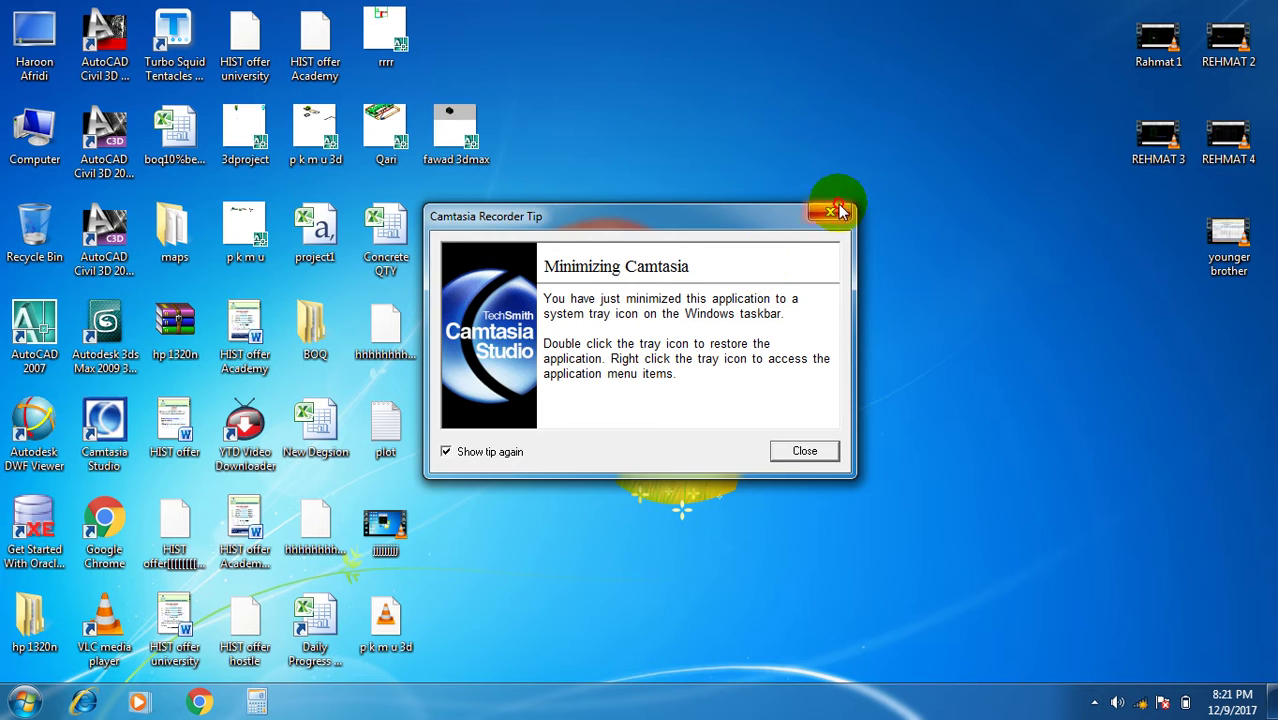
left_click(830, 210)
left_click(1094, 702)
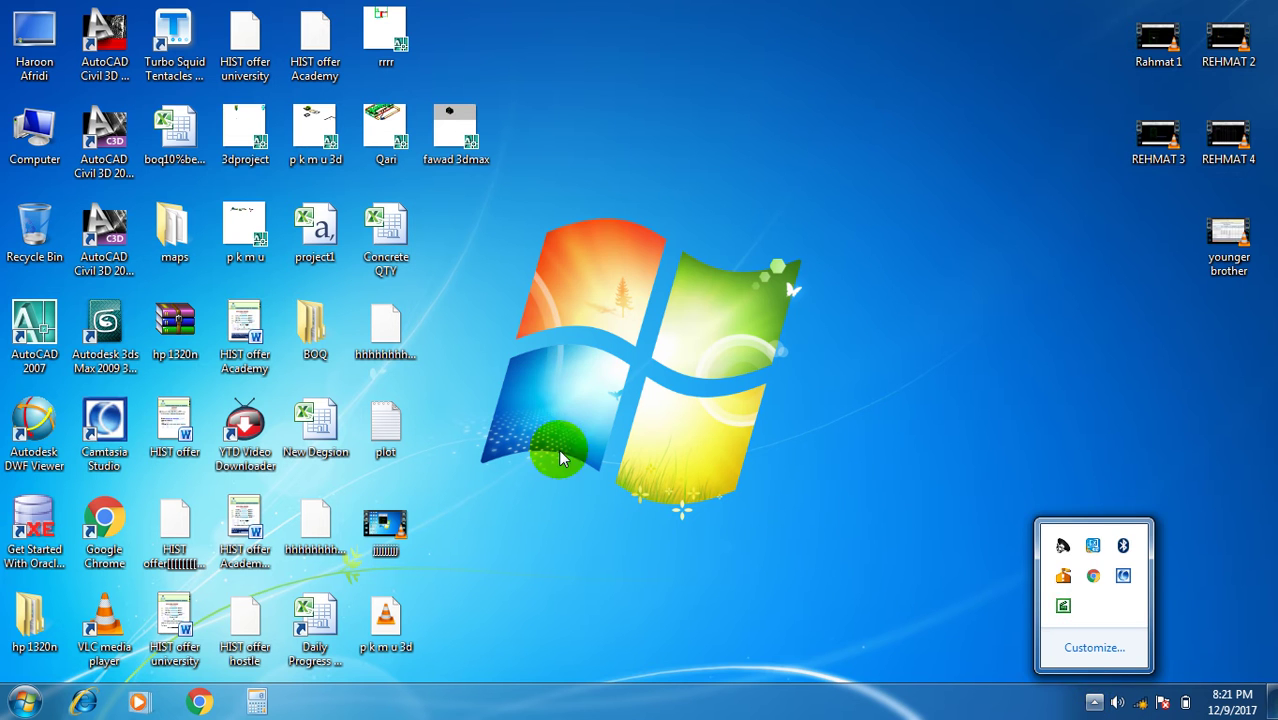
left_click(565, 385)
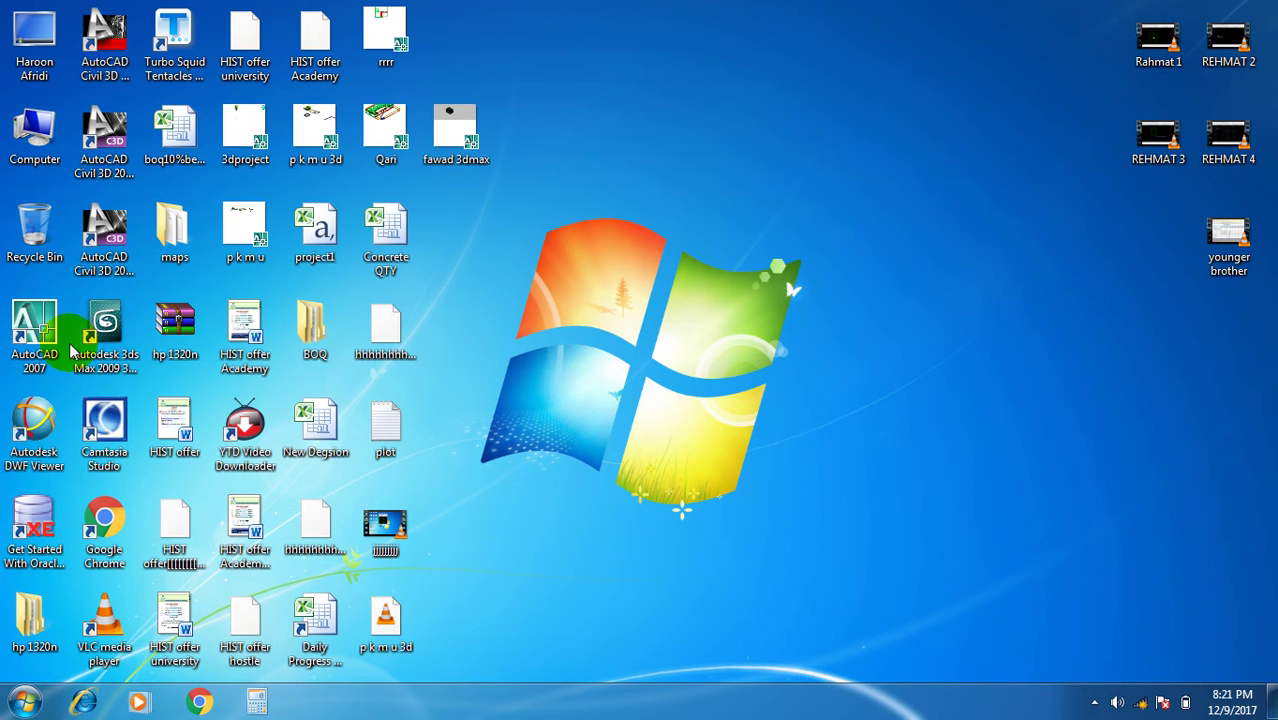
Launch Autodesk 3ds Max 2009, dismiss the Customer Involvement Program dialog and make the Perspective view active.
left_click(113, 340)
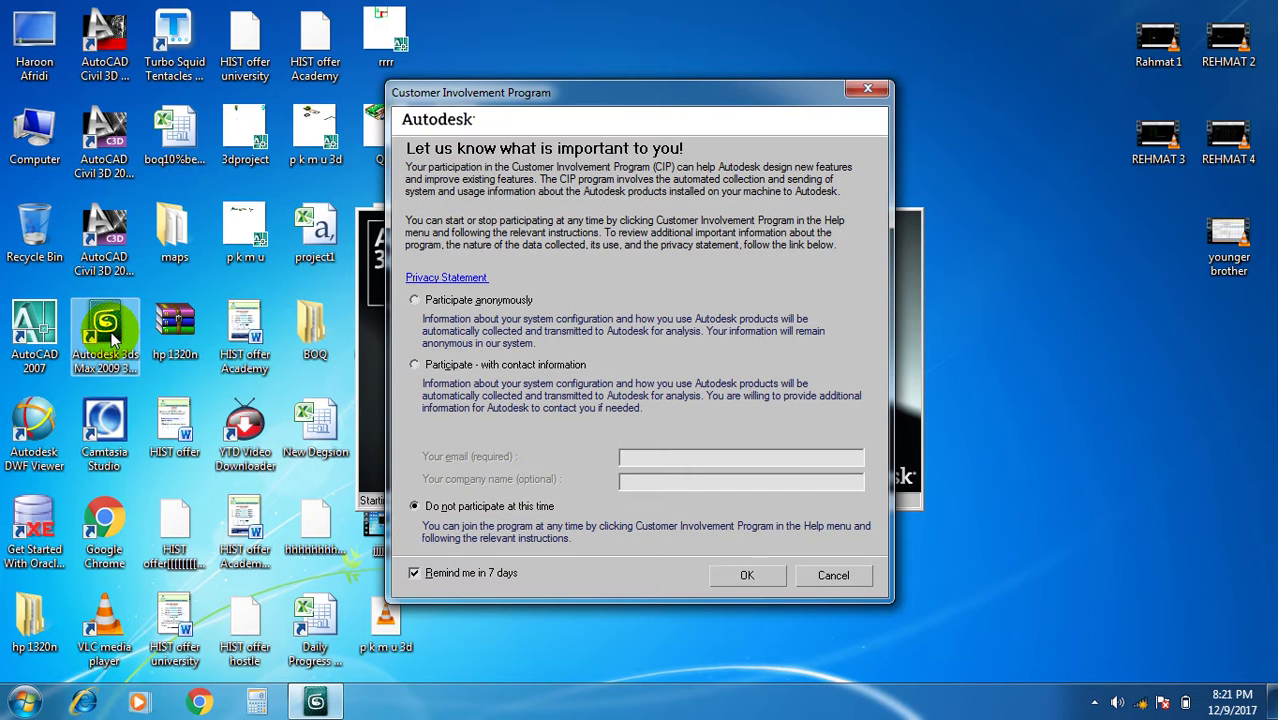
left_click(869, 90)
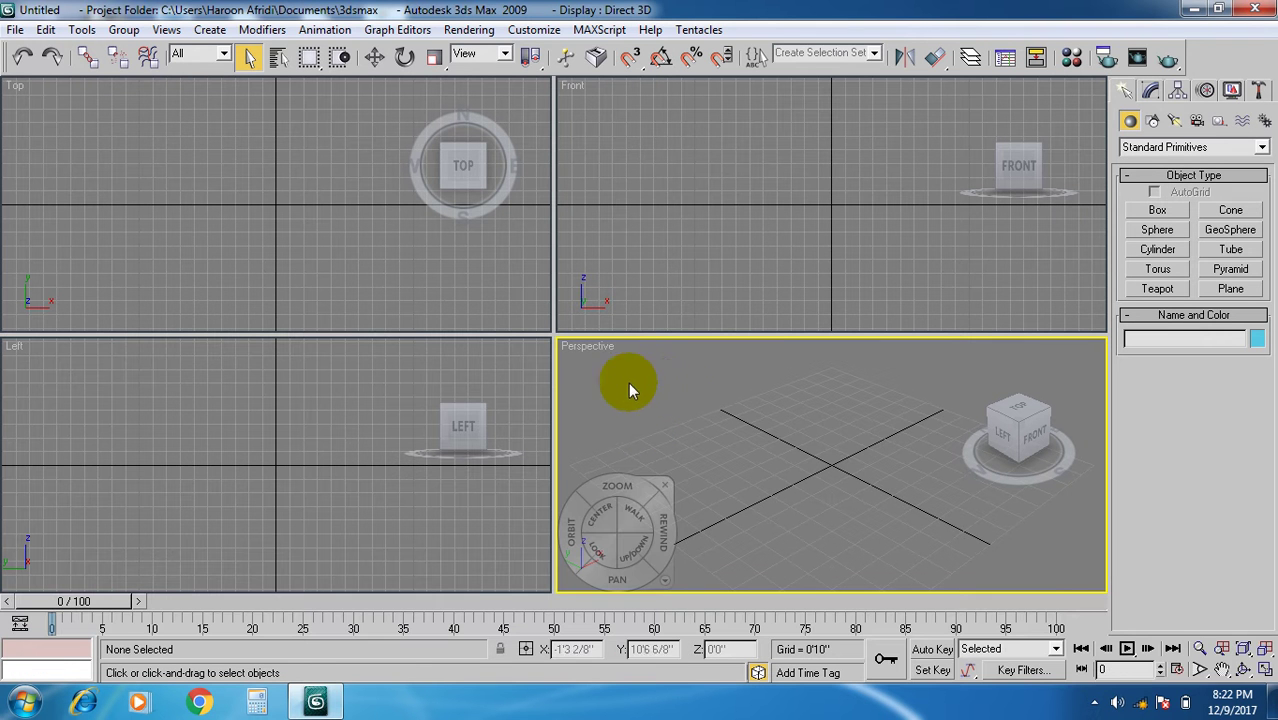
left_click(614, 257)
left_click(790, 448)
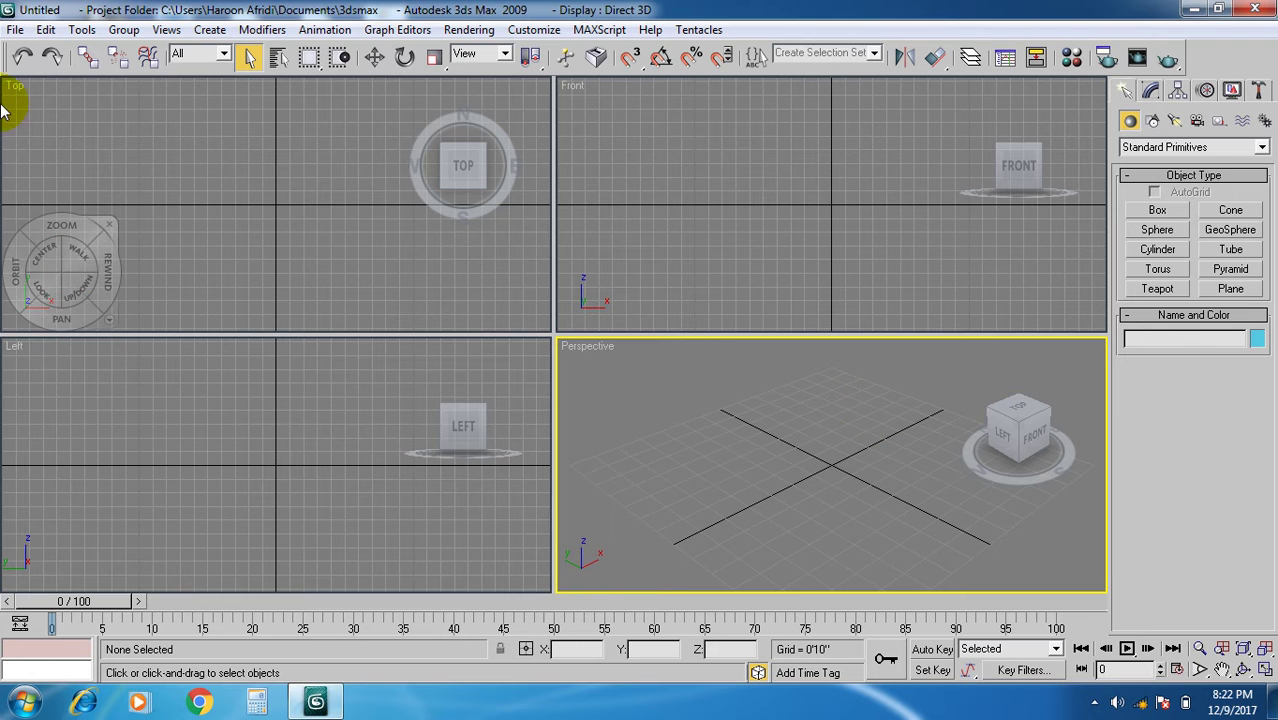
Choose the fawad 3dmax drawing on the Desktop as the file to import, with the file type set to All files.
left_click(13, 31)
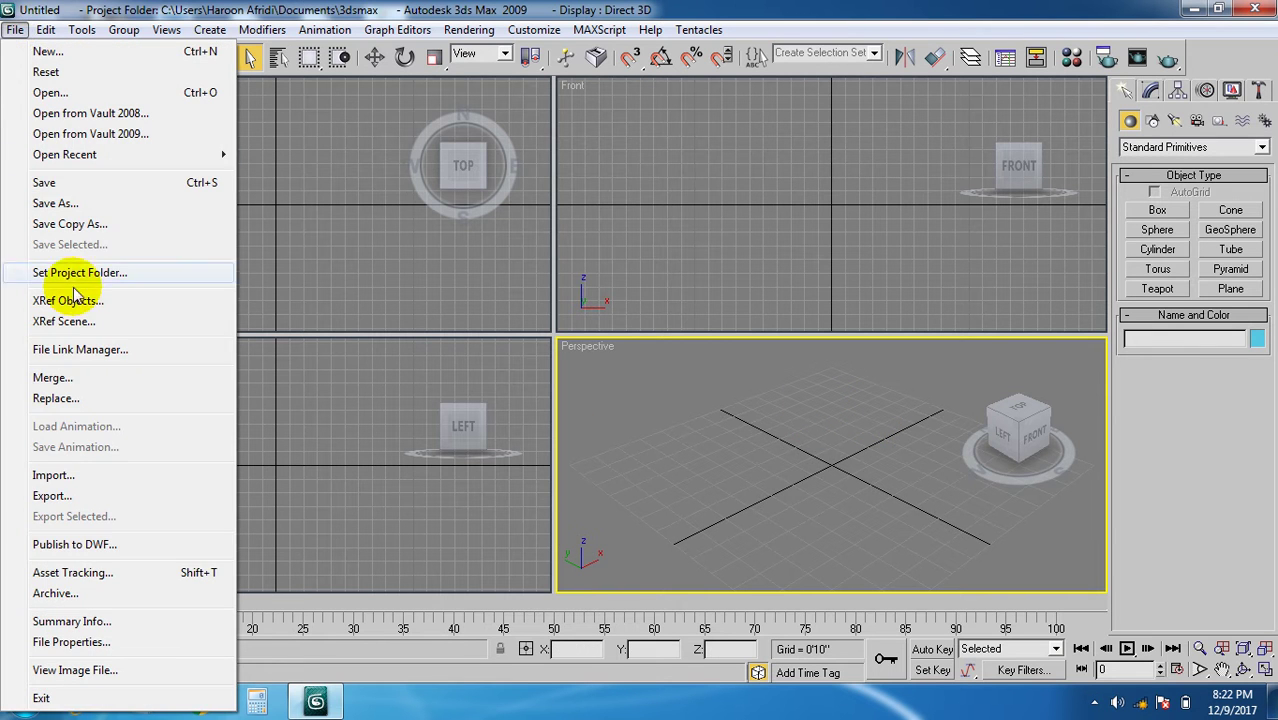
left_click(45, 476)
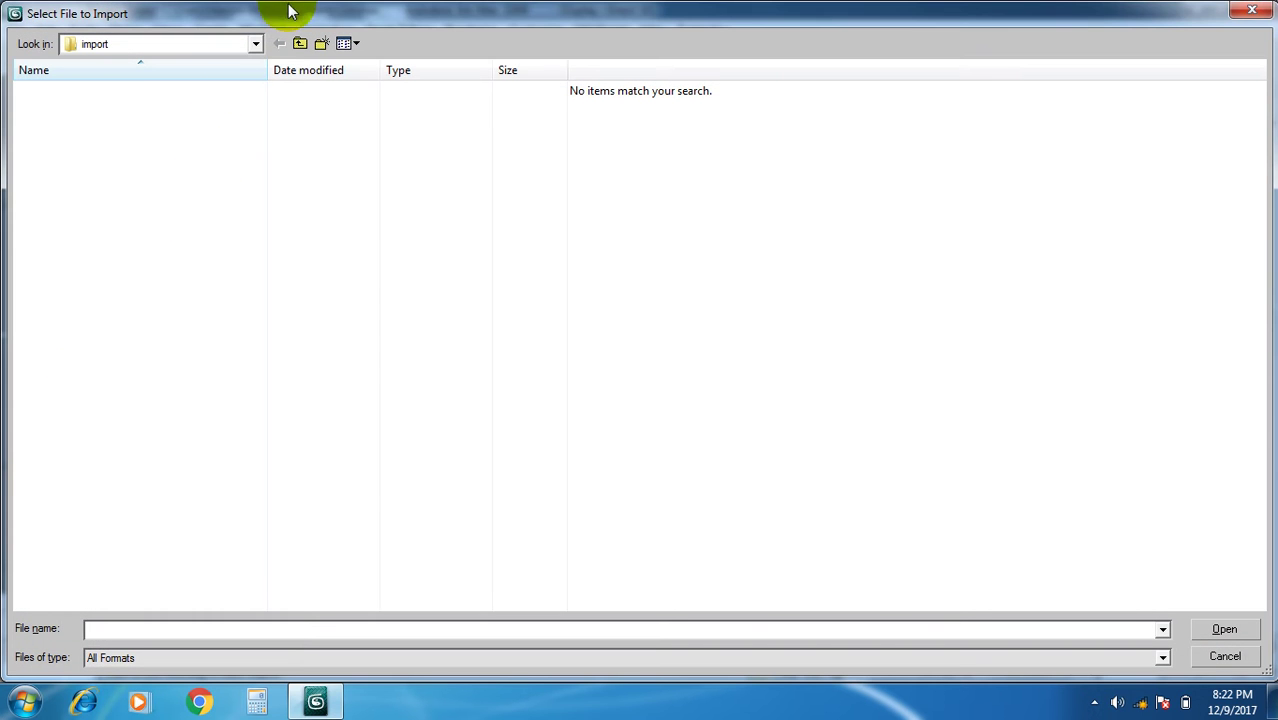
left_click(256, 43)
left_click(218, 80)
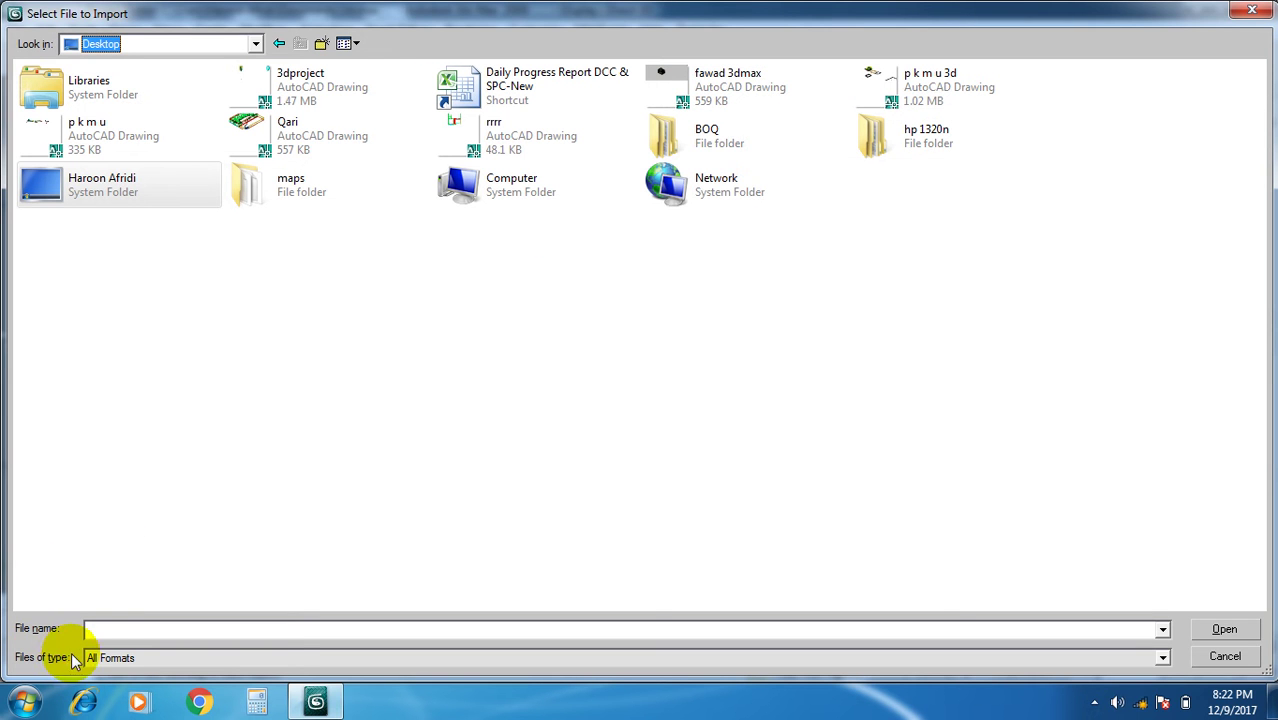
left_click(115, 657)
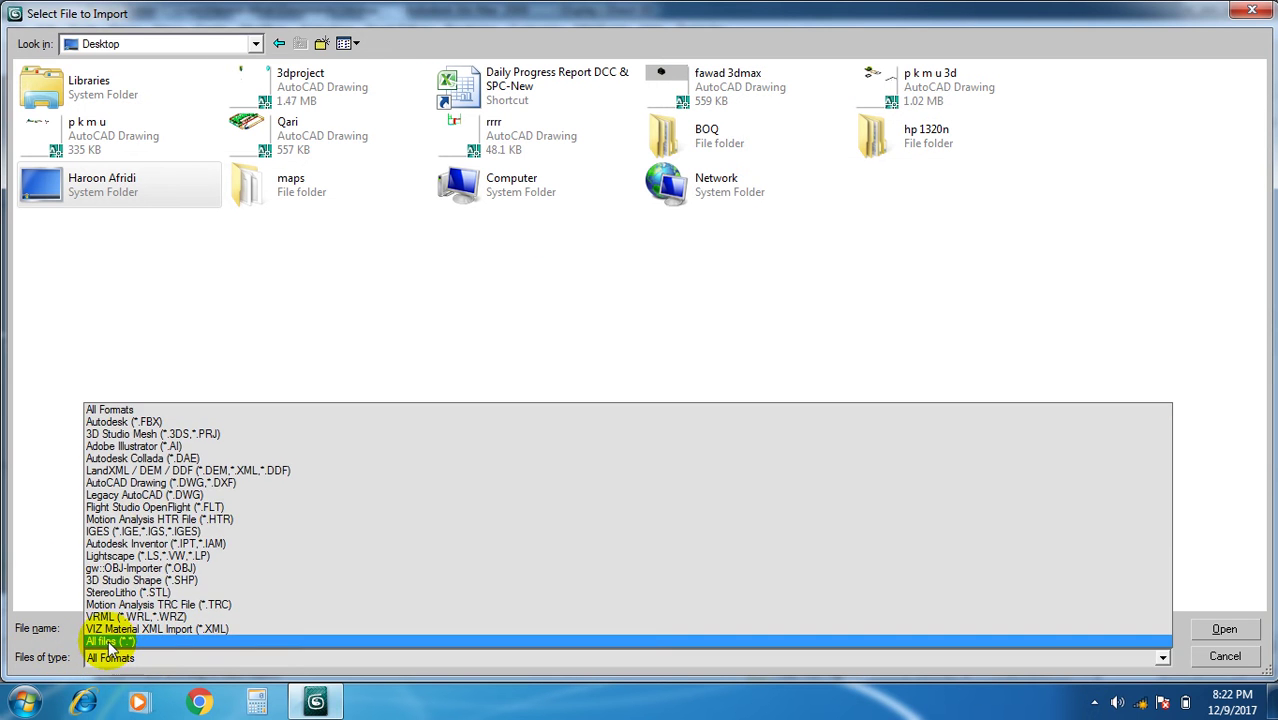
left_click(111, 642)
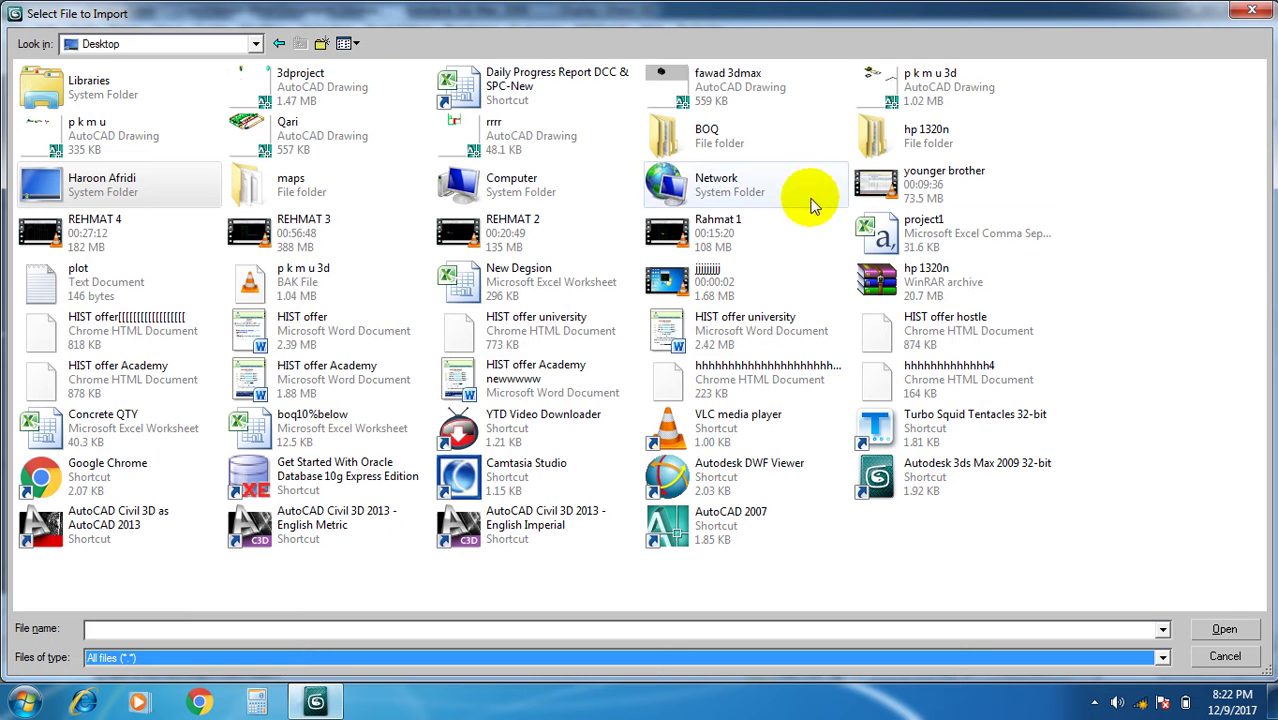
left_click(750, 78)
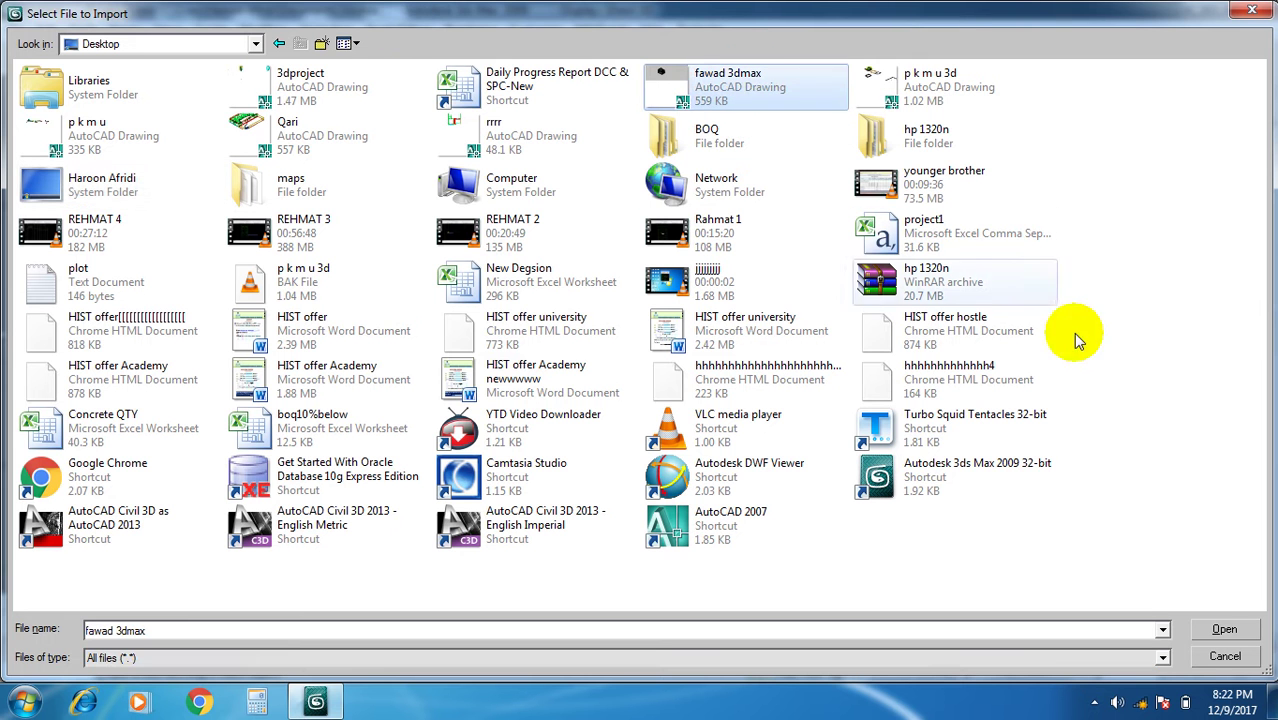
left_click(1225, 631)
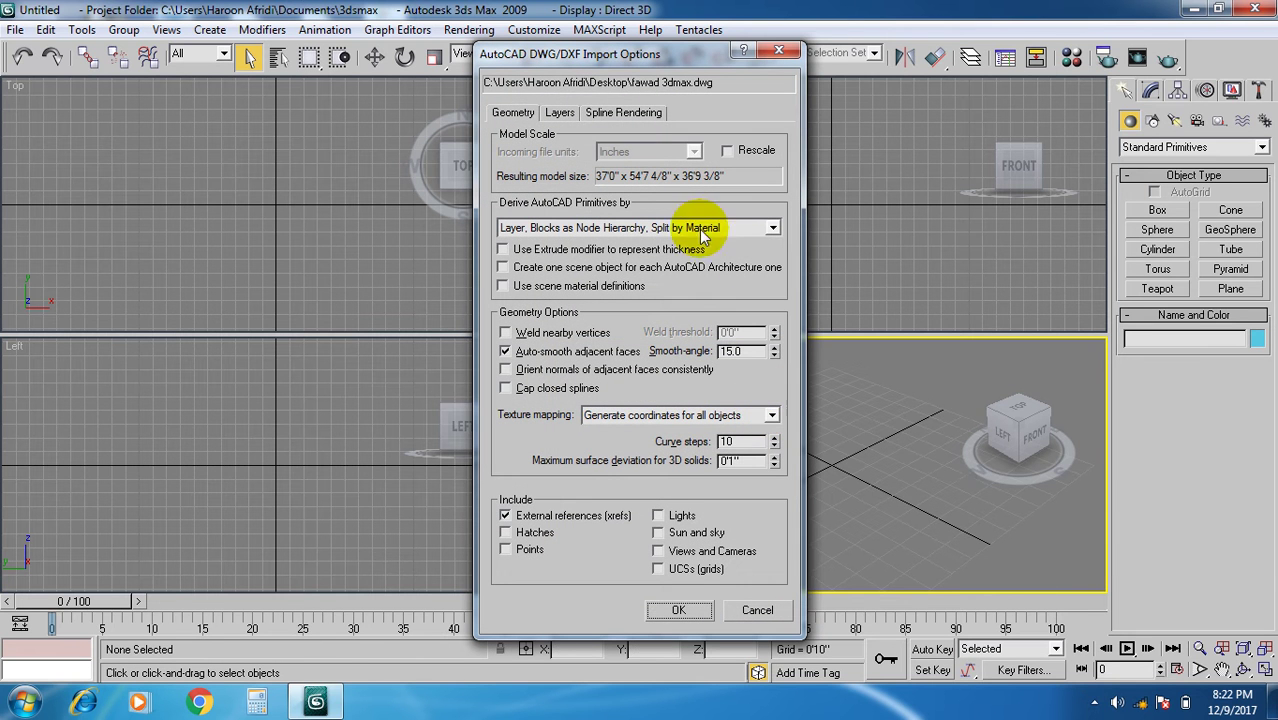
Keep the layer import option at Select from list with all layers included, and import the drawing.
left_click(556, 114)
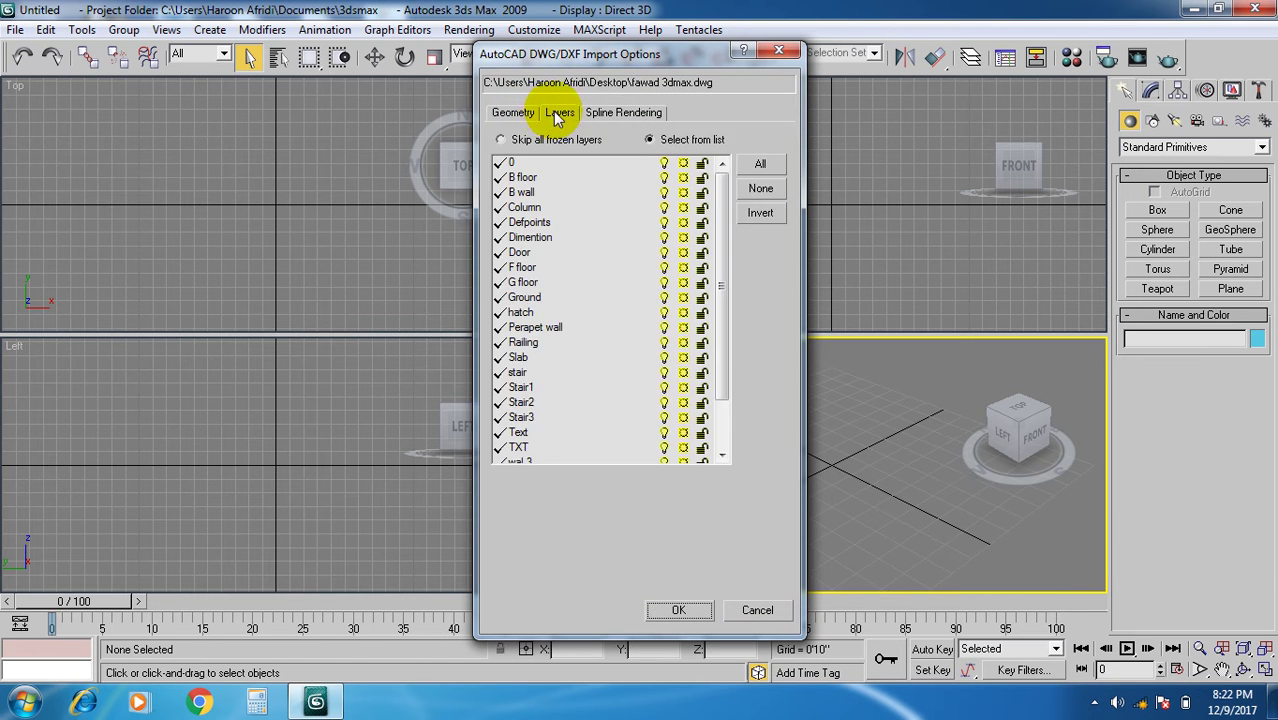
left_click_drag(595, 62, 360, 63)
left_click(267, 141)
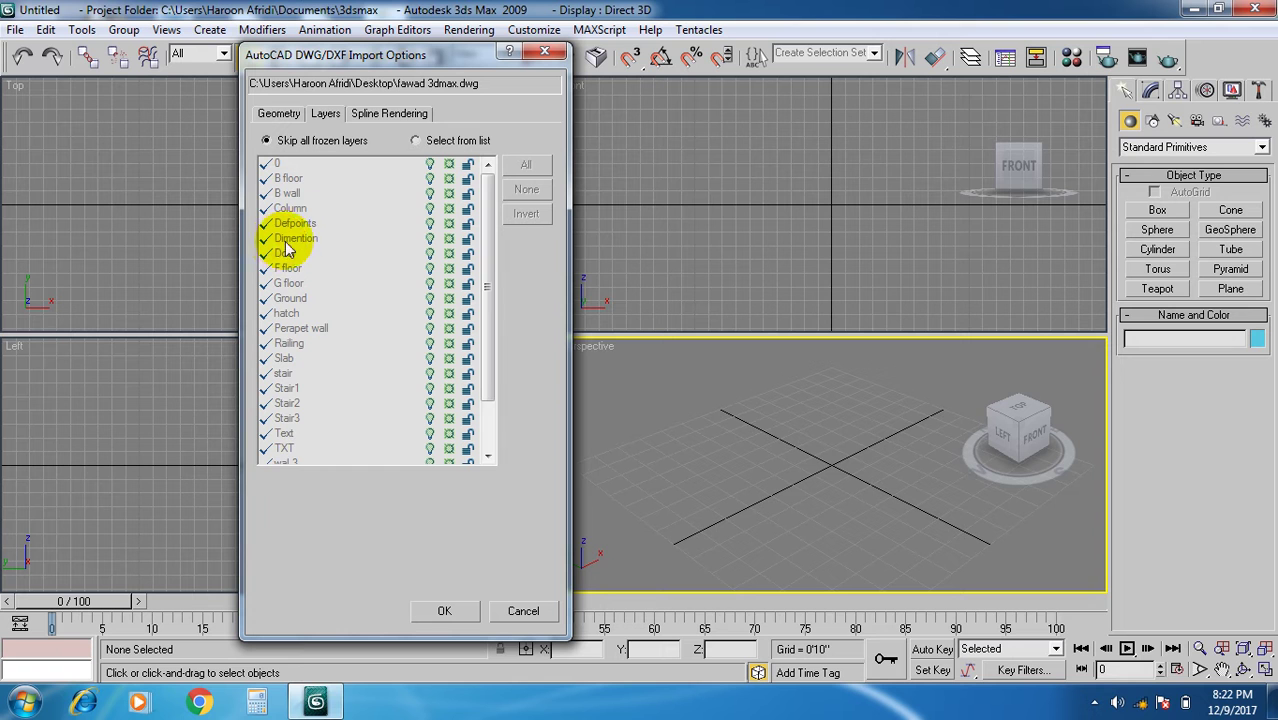
left_click(416, 141)
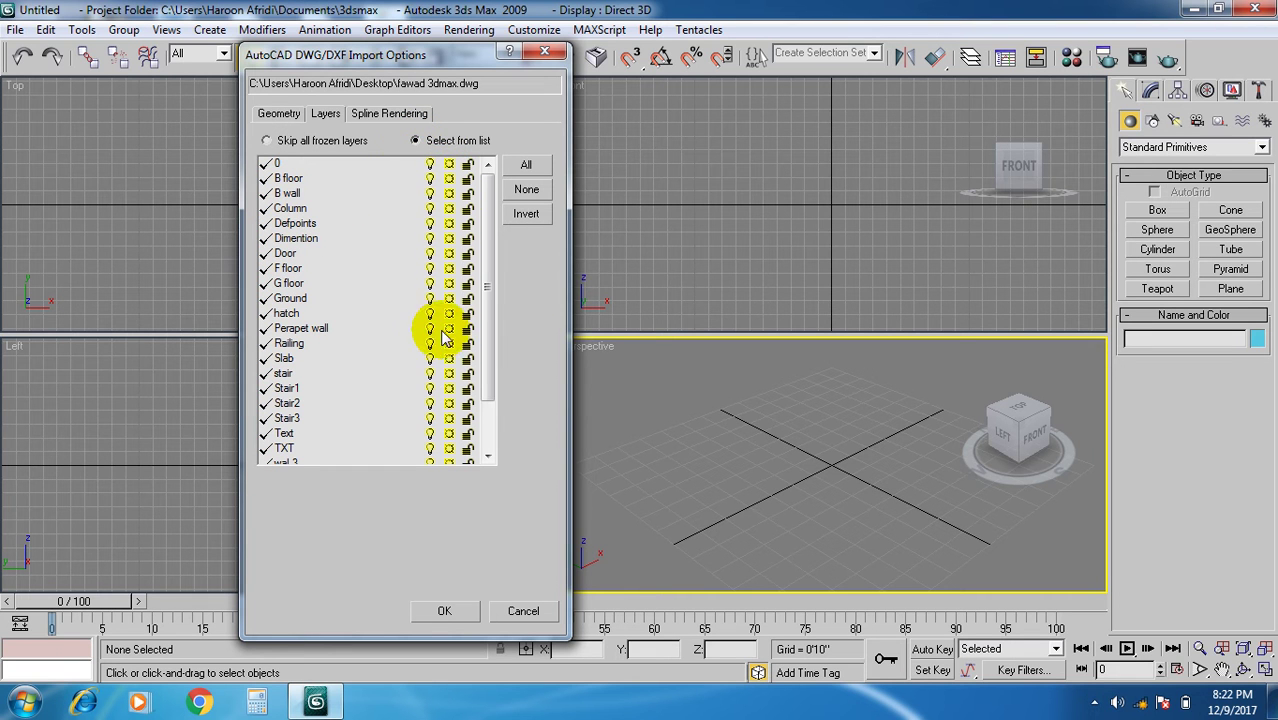
left_click(443, 610)
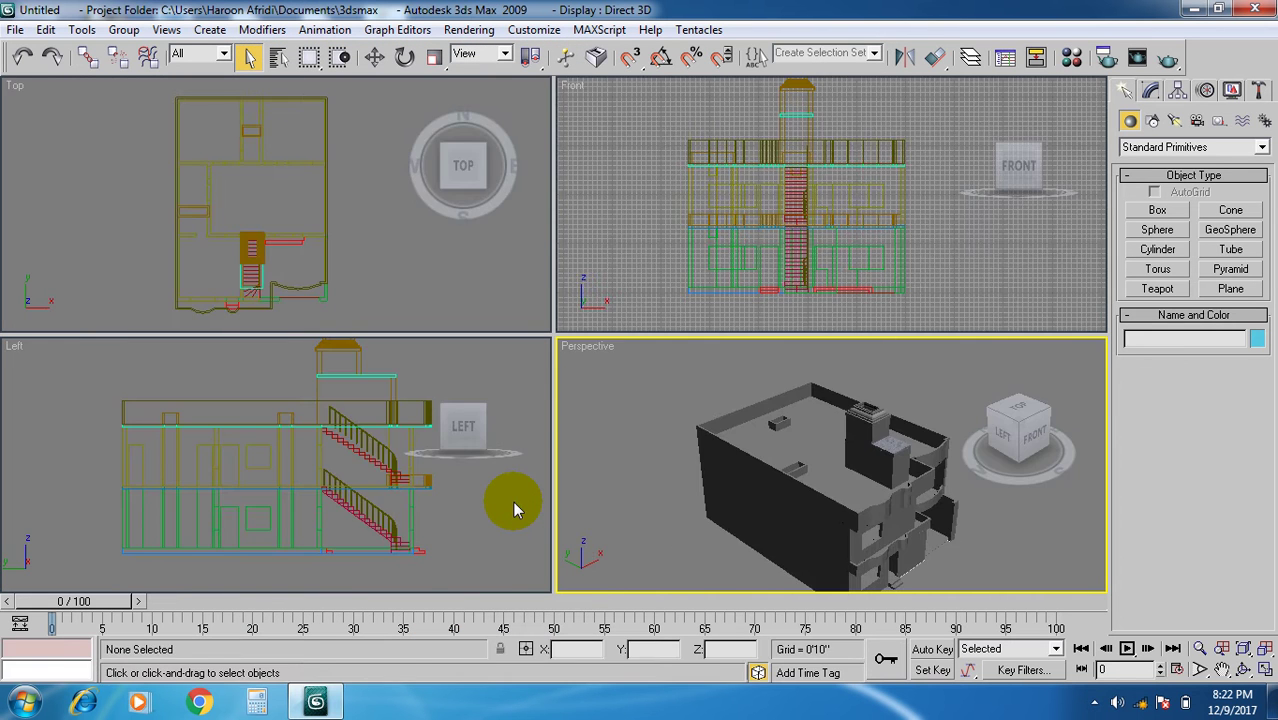
Examine the imported building in the Front, Left and Perspective views, ending with a close look at its front facade.
key("shift+w")
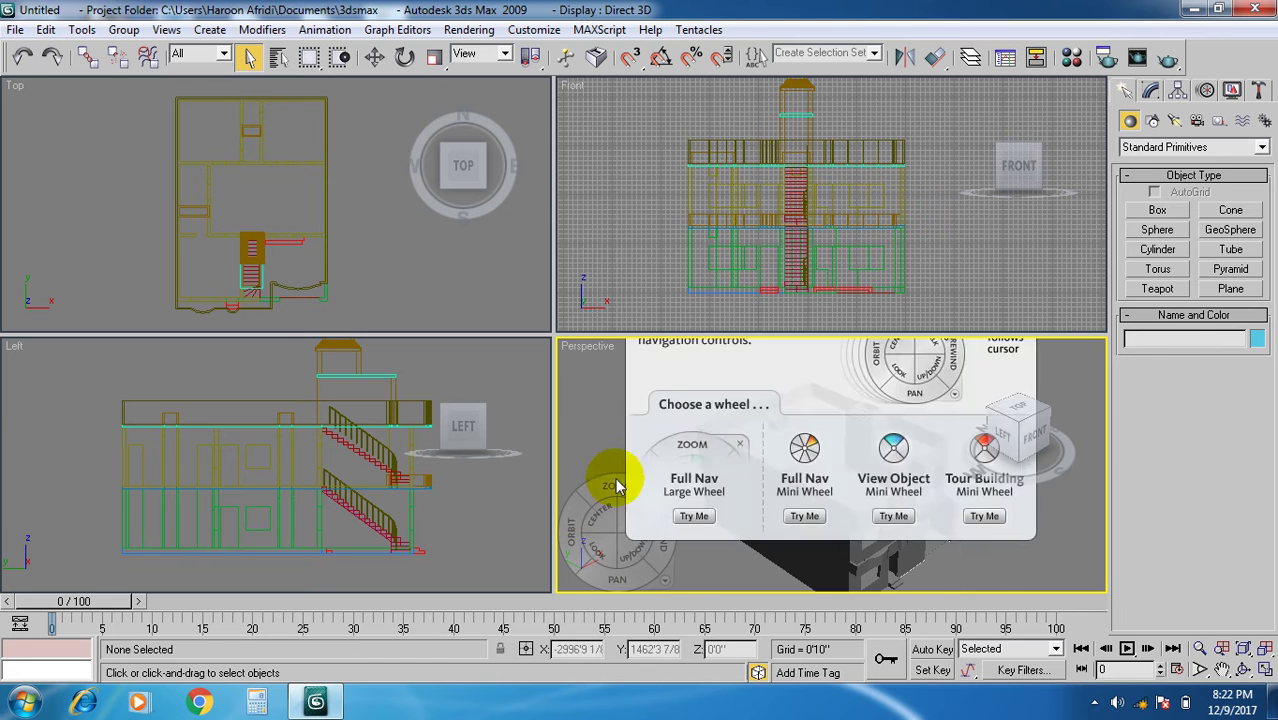
middle_click_drag(644, 388, 763, 512, "alt")
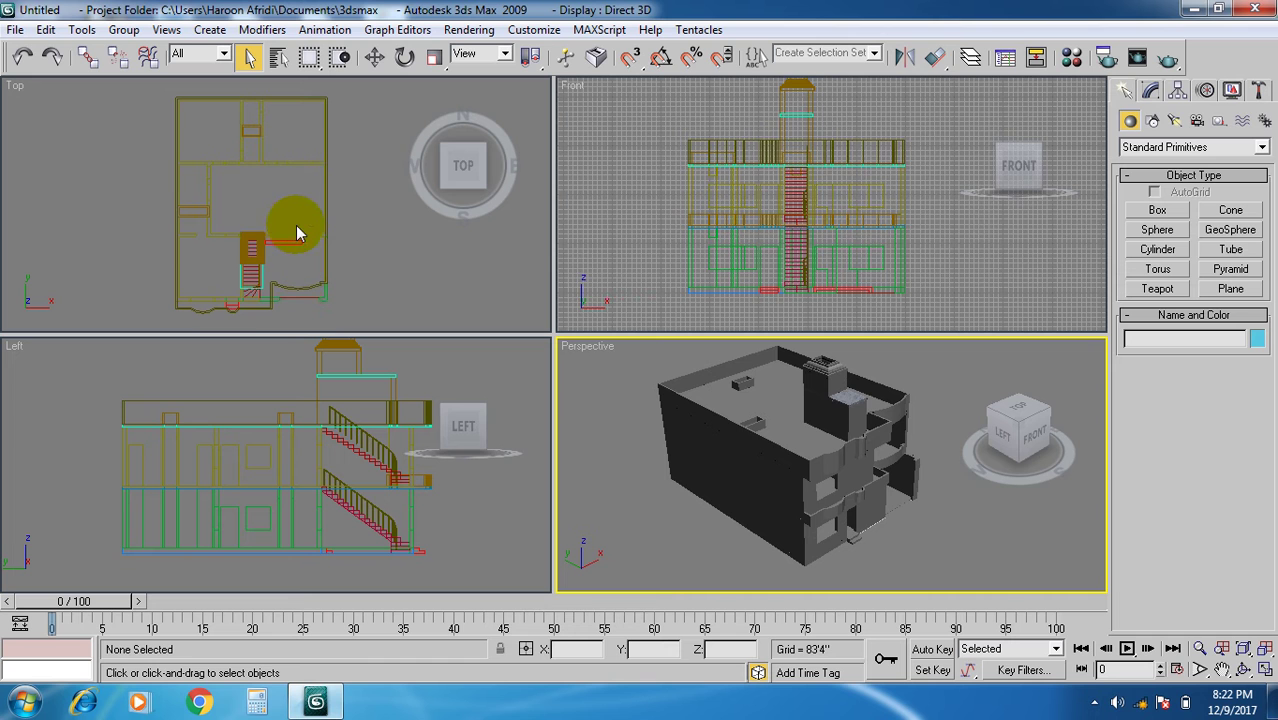
key("shift+w")
left_click(693, 256)
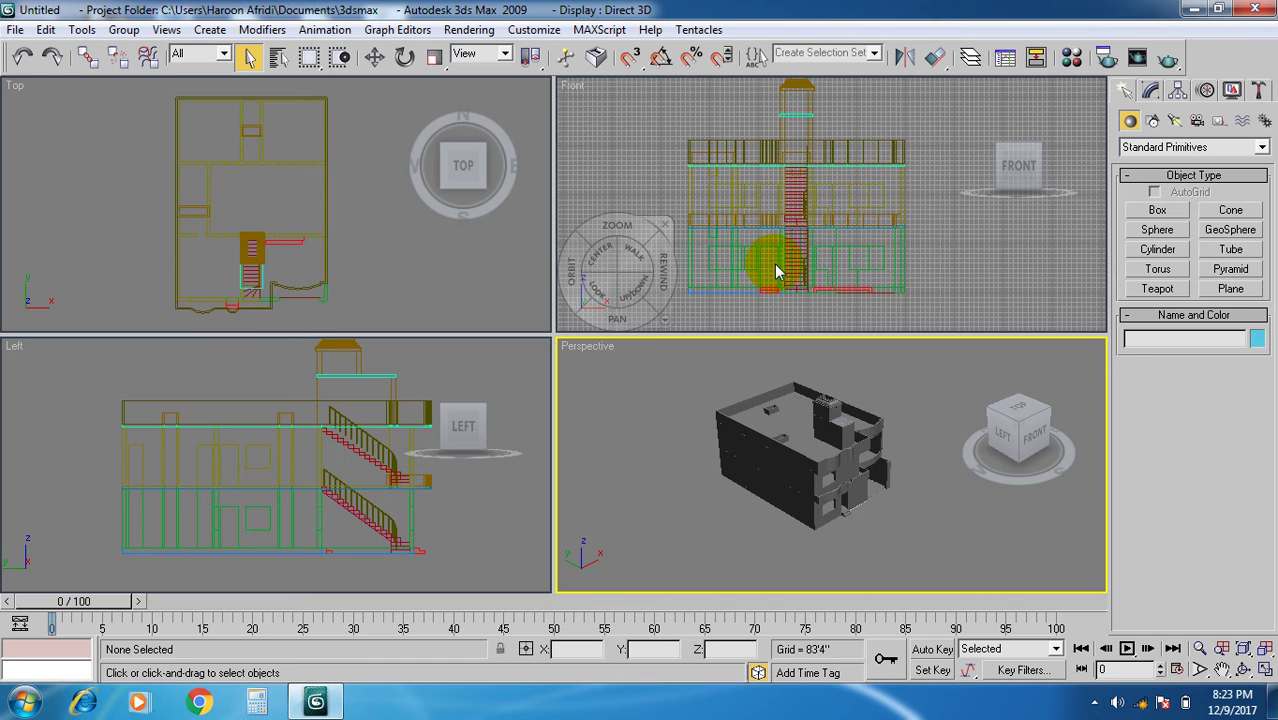
left_click(776, 257)
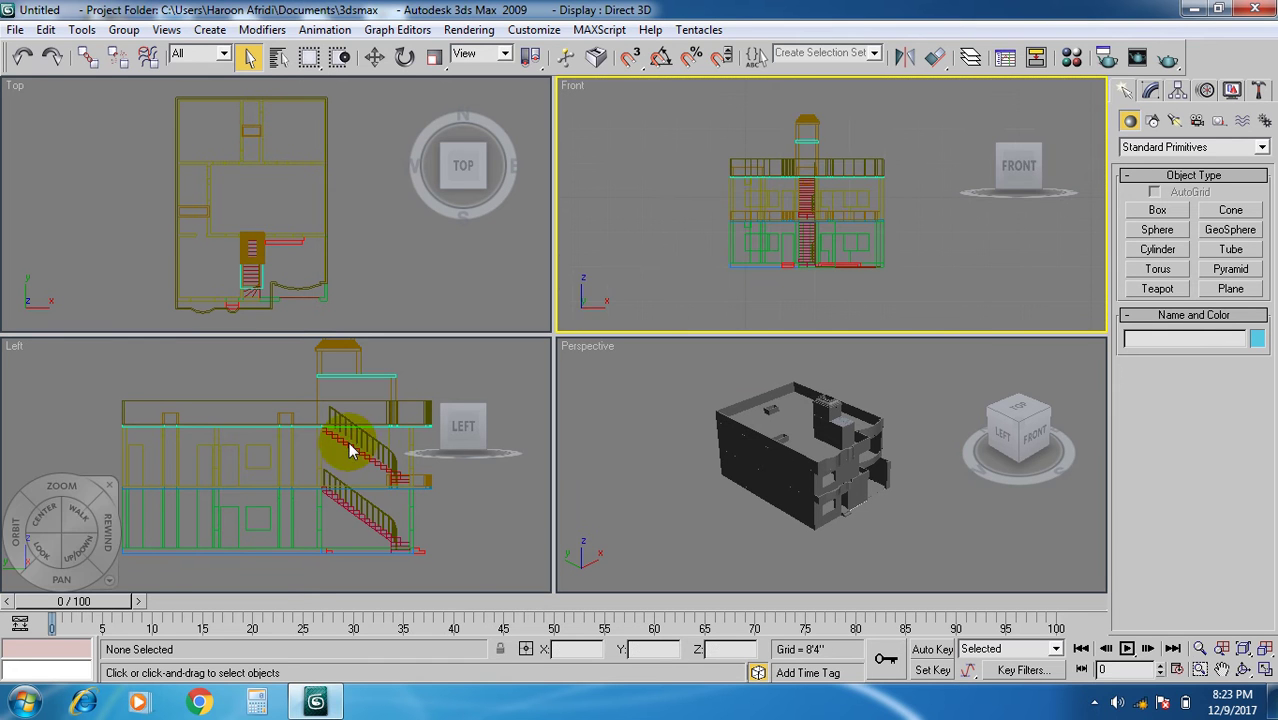
middle_click_drag(428, 434, 383, 442)
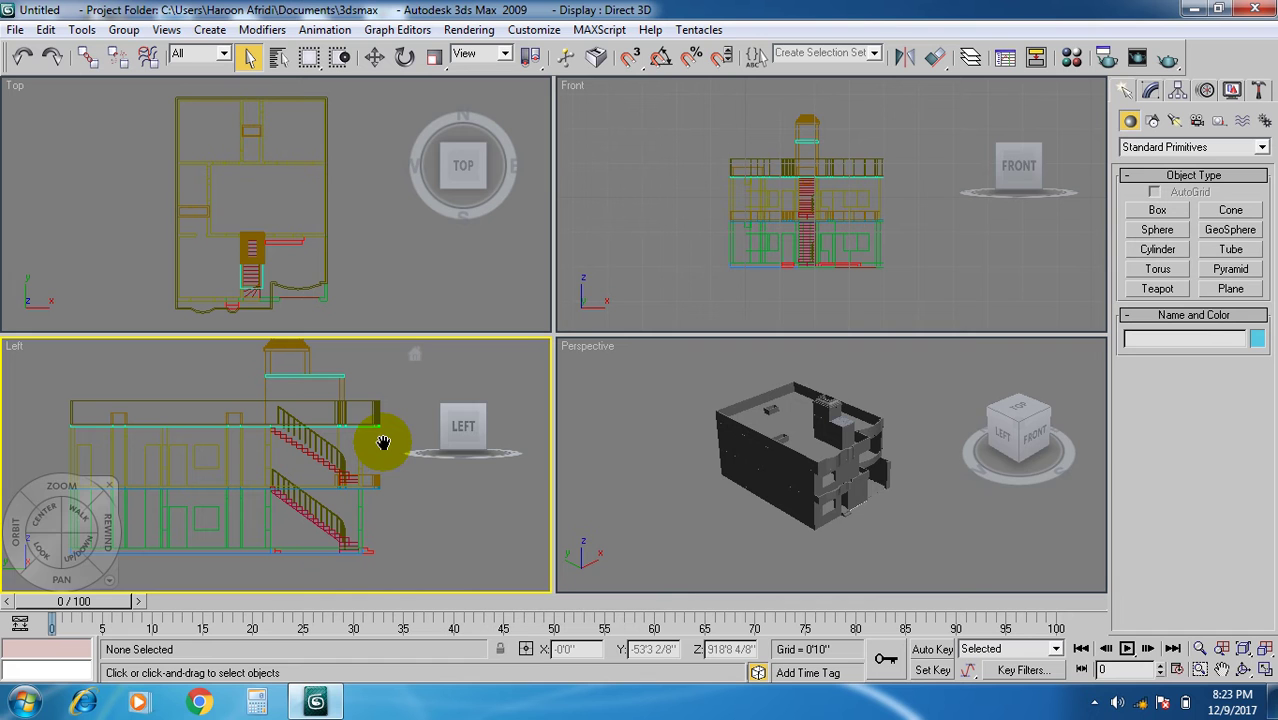
left_click(753, 469)
left_click(626, 483)
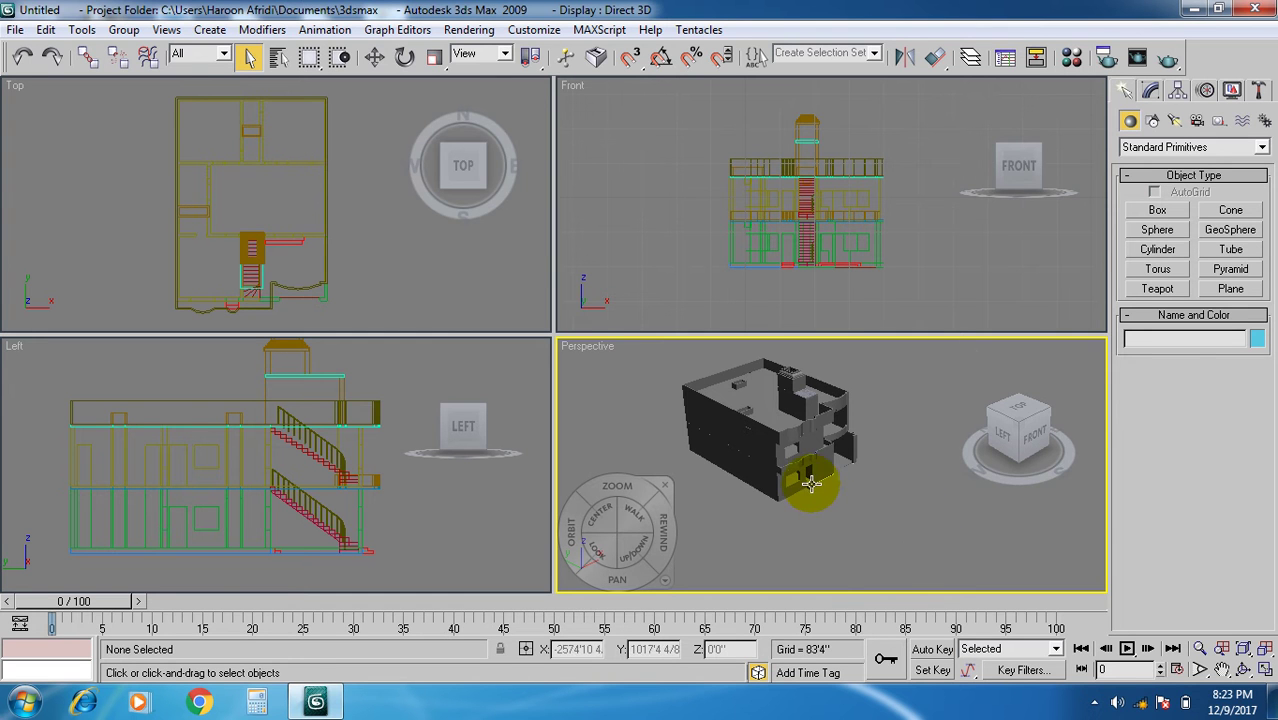
scroll(813, 485, "up", 3)
scroll(813, 485, "up", 4)
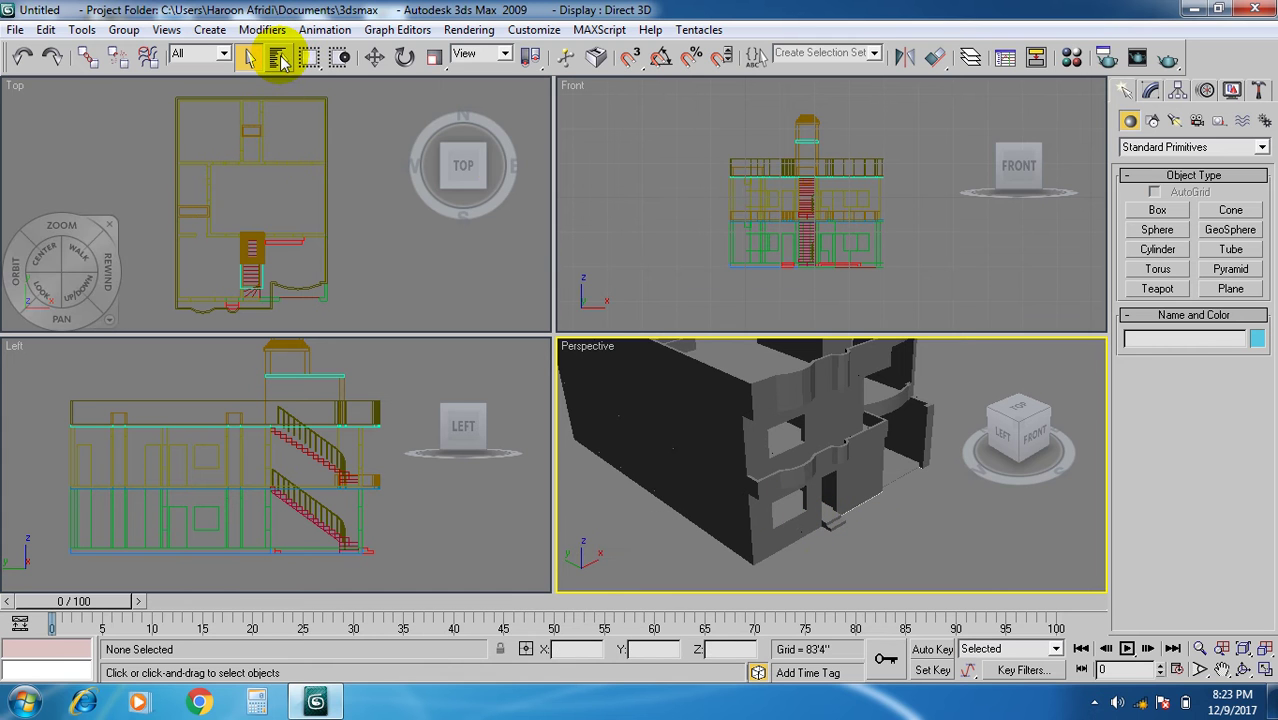
Select the Layer:Ground geometry object by name from the scene's object list.
left_click(280, 60)
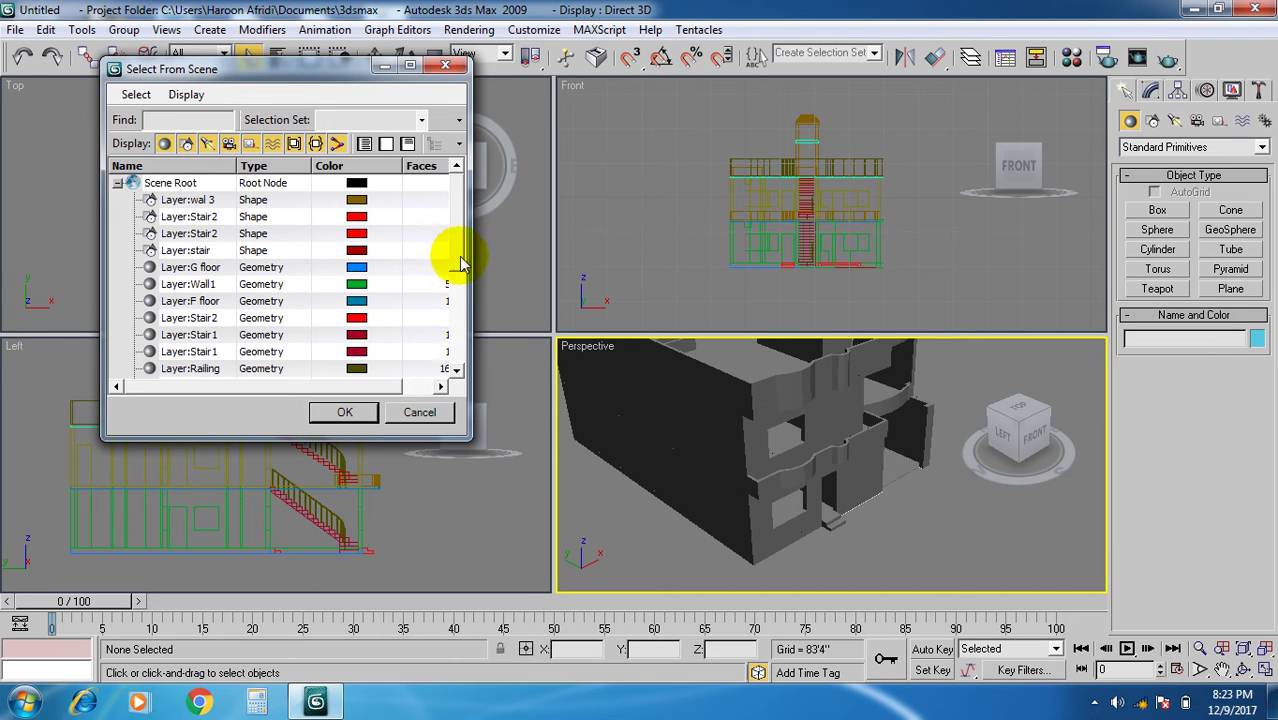
left_click(456, 369)
left_click(456, 369)
left_click(456, 369)
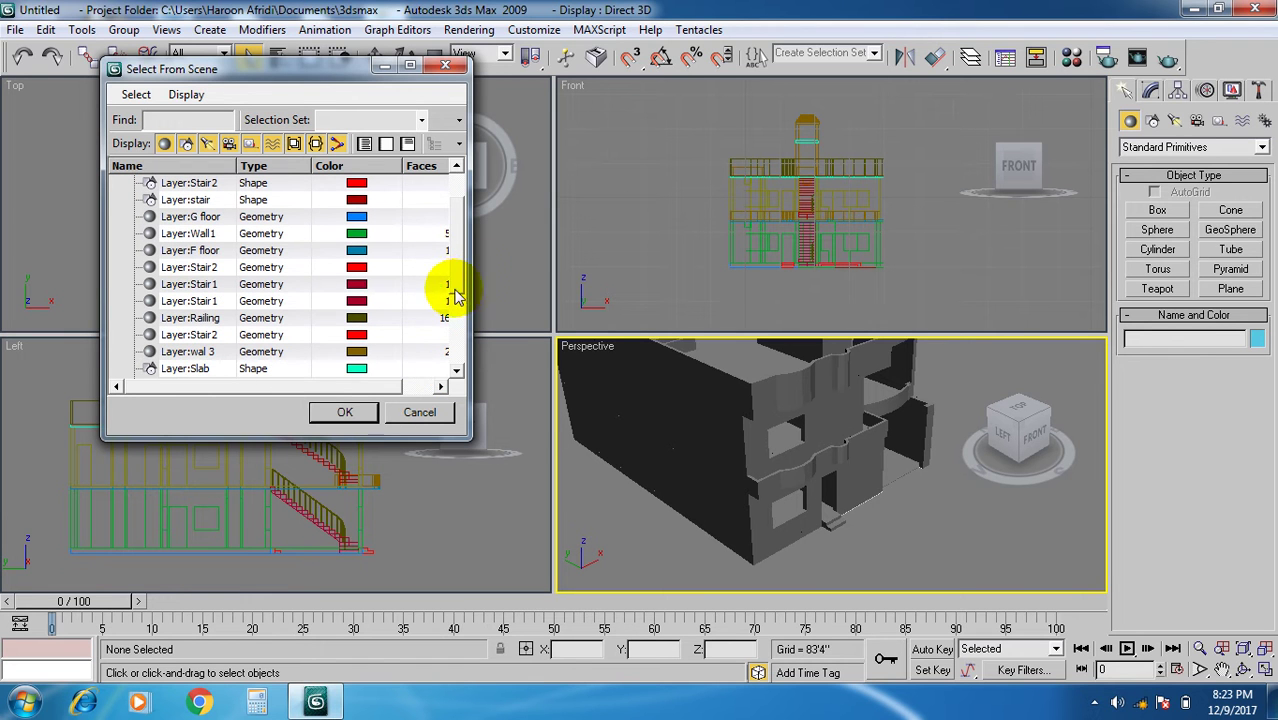
scroll(448, 294, "down", 2)
scroll(455, 340, "down", 1)
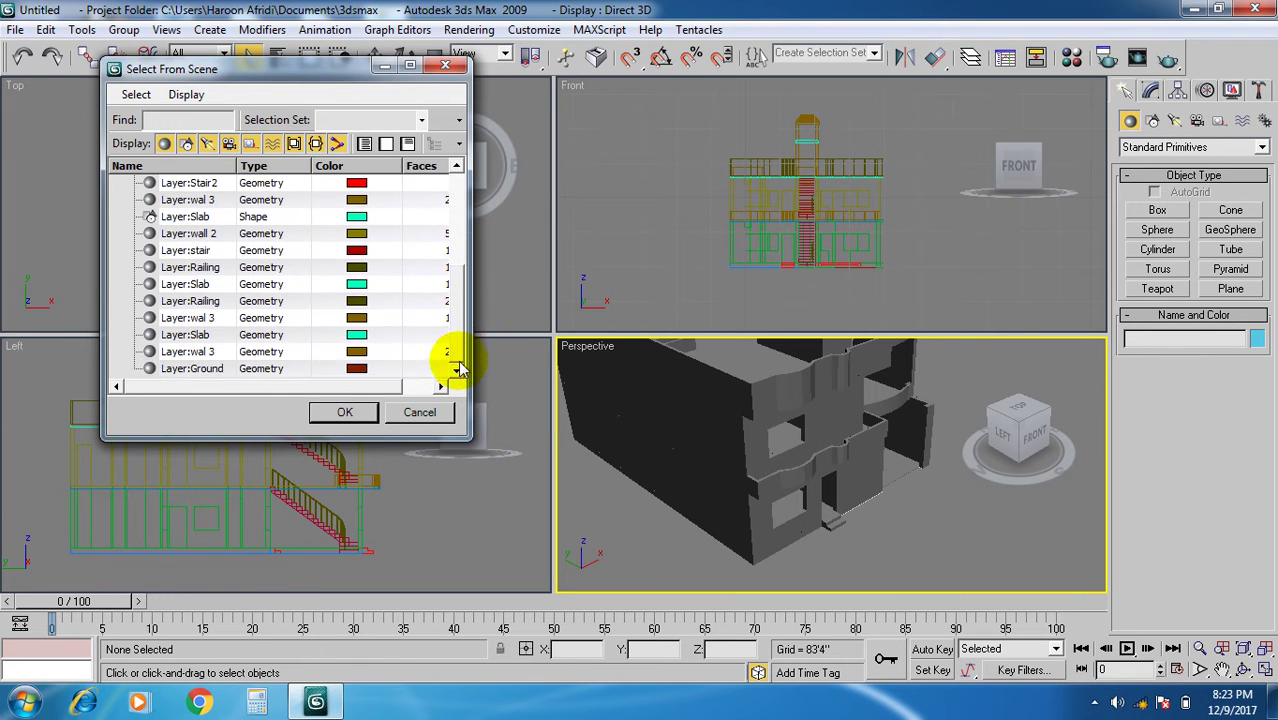
left_click(203, 370)
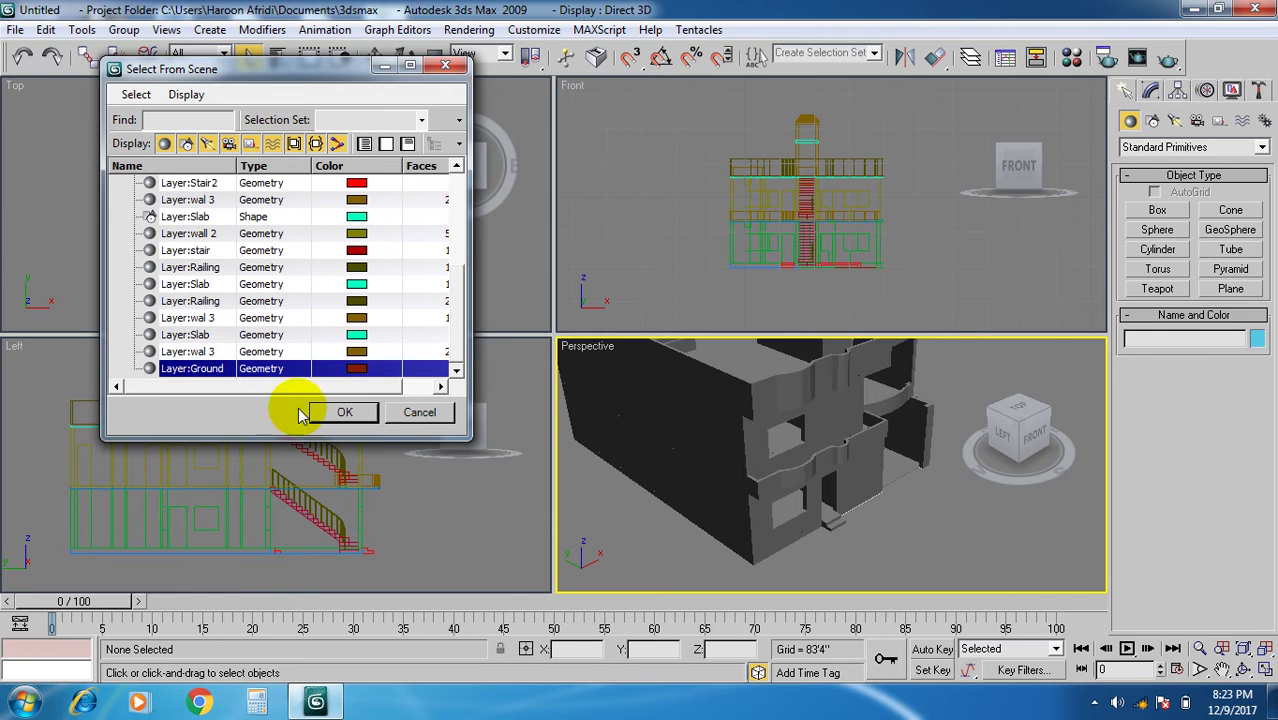
left_click(345, 414)
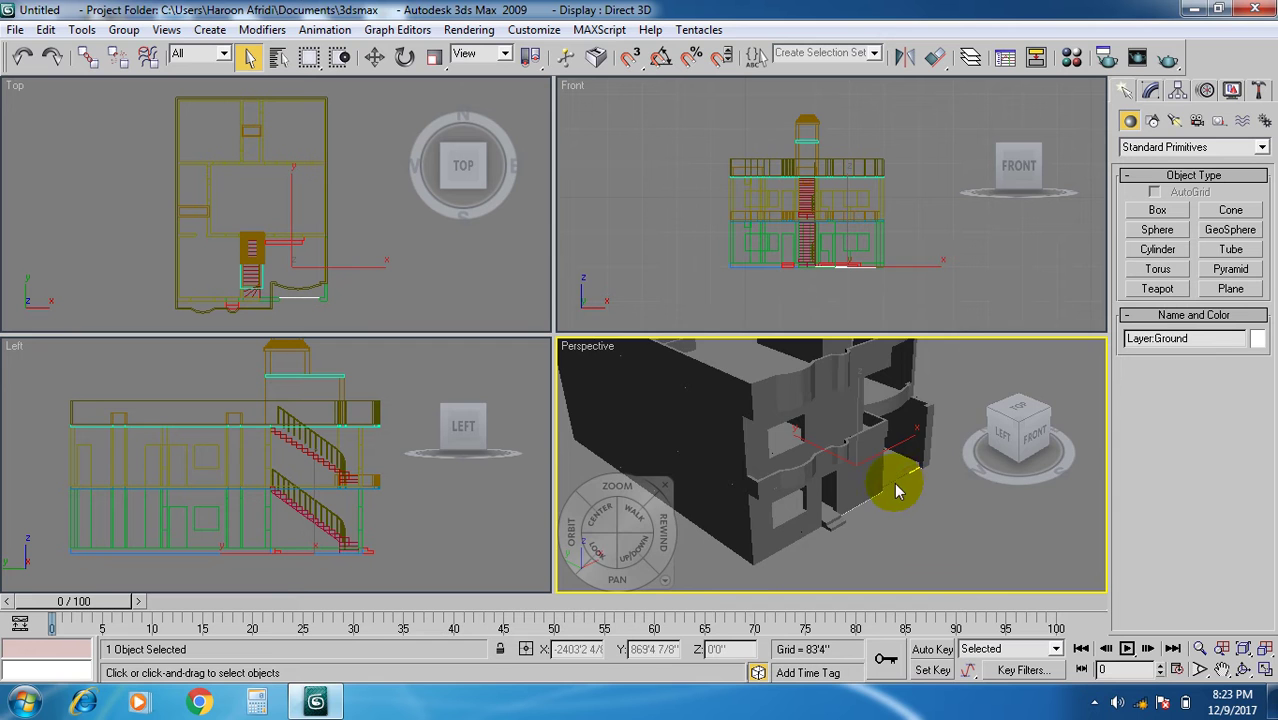
Try removing the selected ground object from the scene and undo the removal.
scroll(894, 482, "up", 5)
scroll(805, 416, "up", 3)
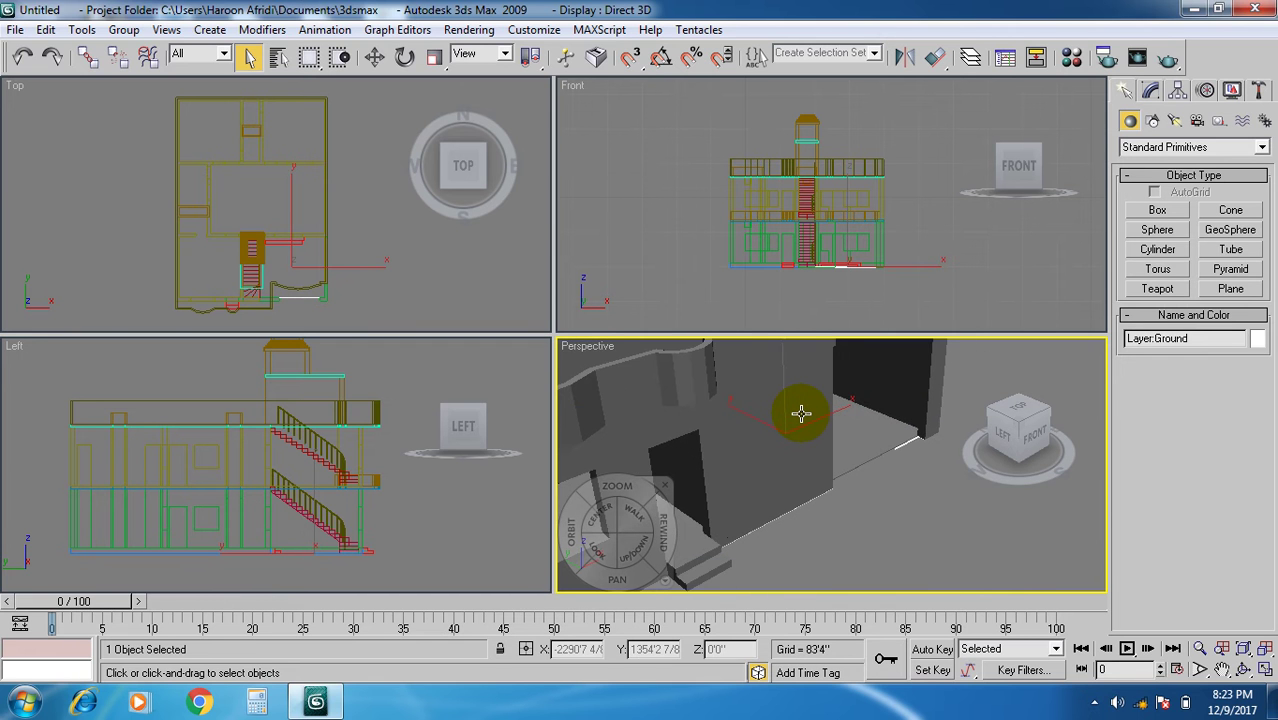
left_click(801, 413)
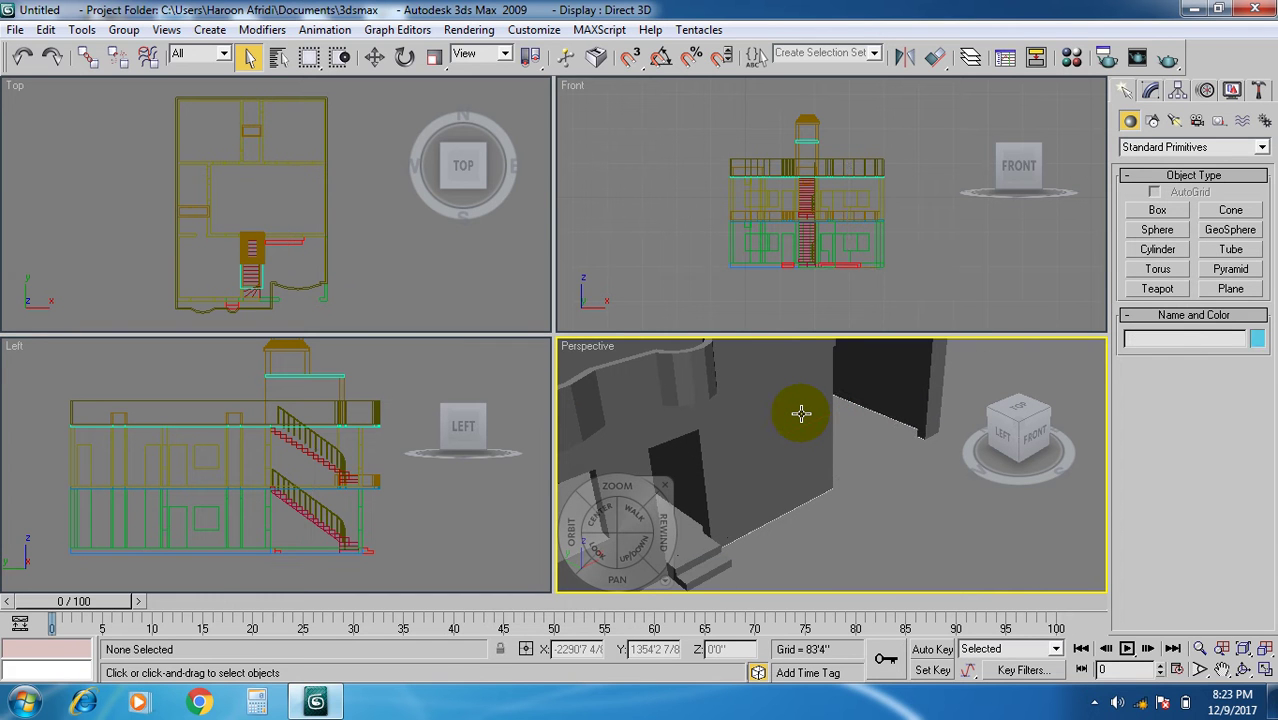
left_click(801, 413)
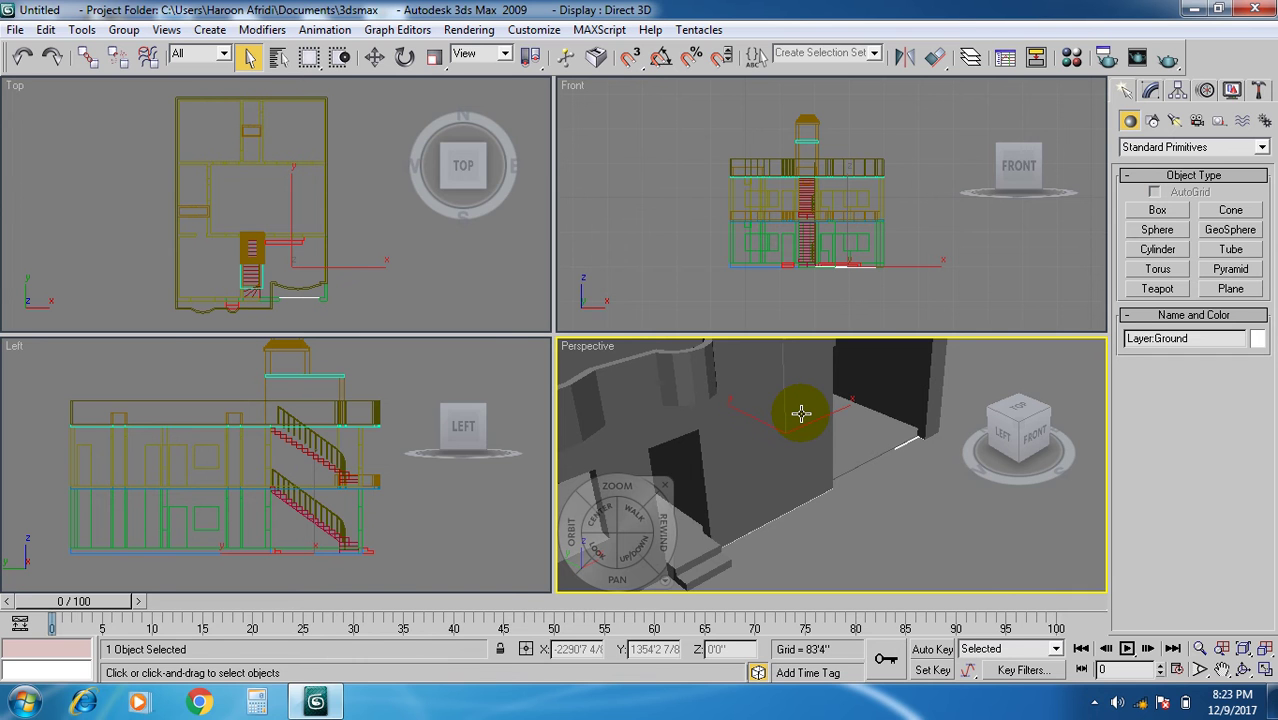
Start a Bitmap map for the diffuse color of the 01 - Default material in the Material Editor.
key("m")
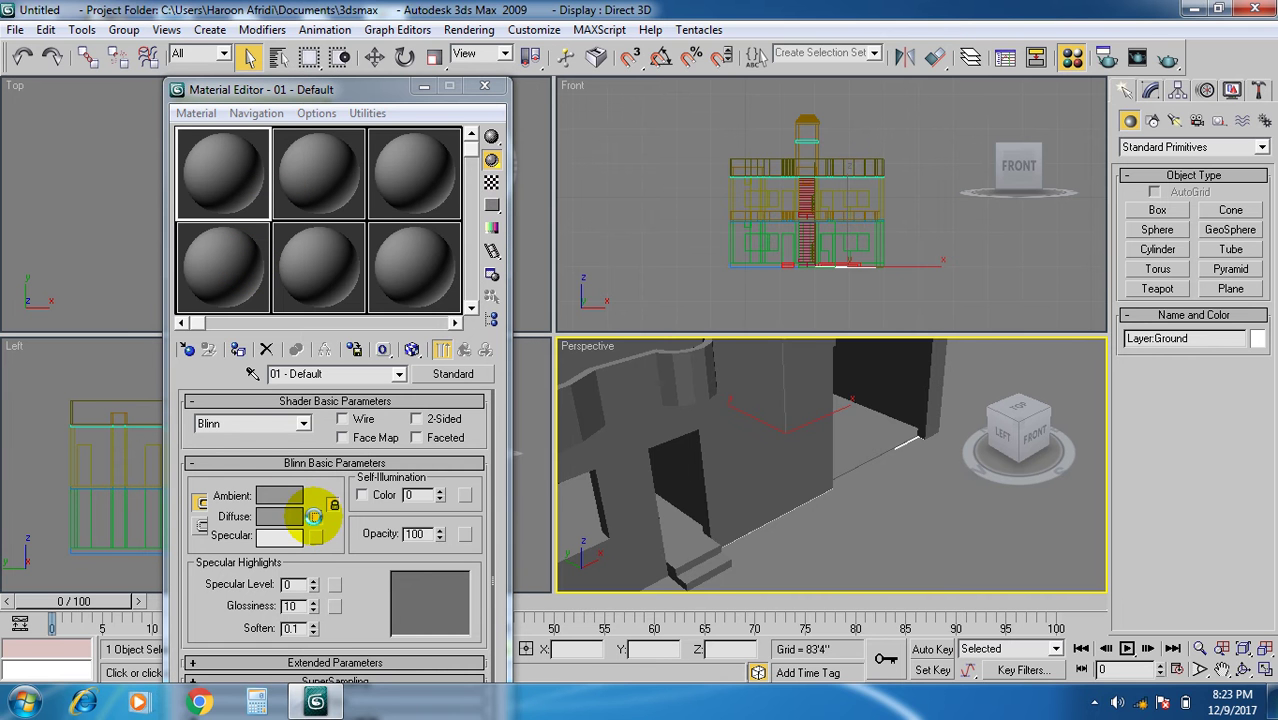
left_click(316, 517)
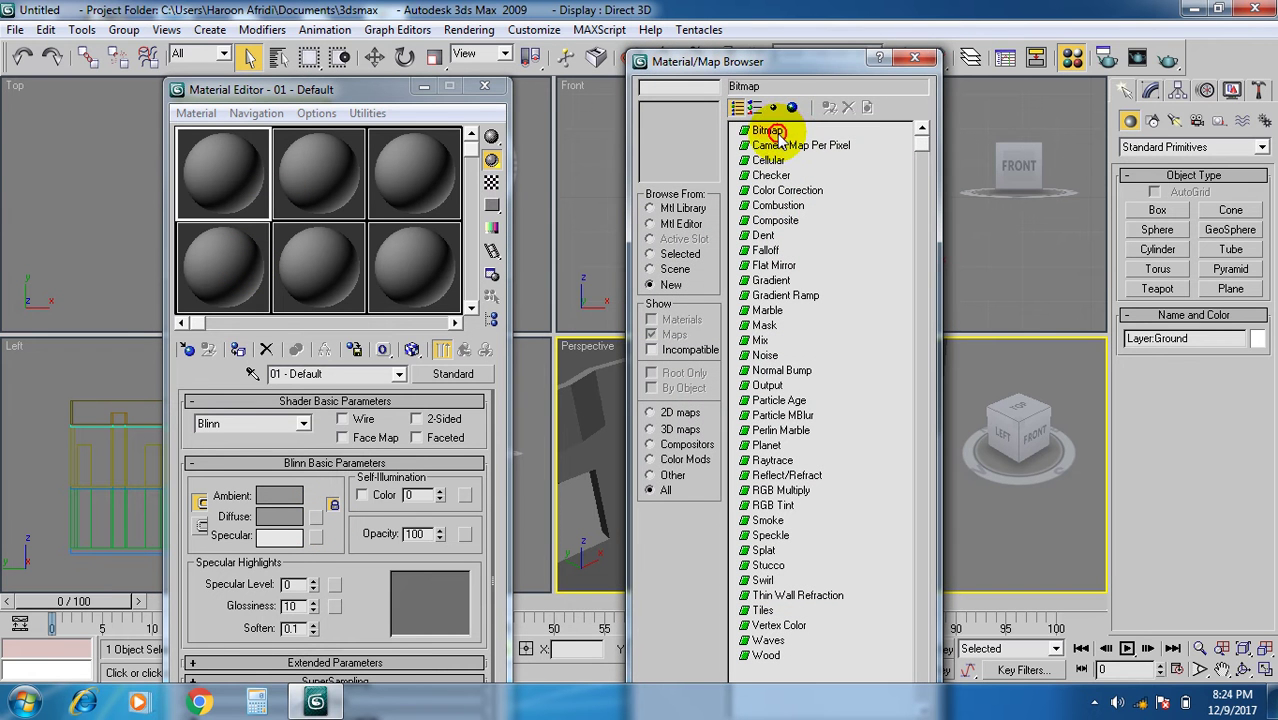
double_click(770, 130)
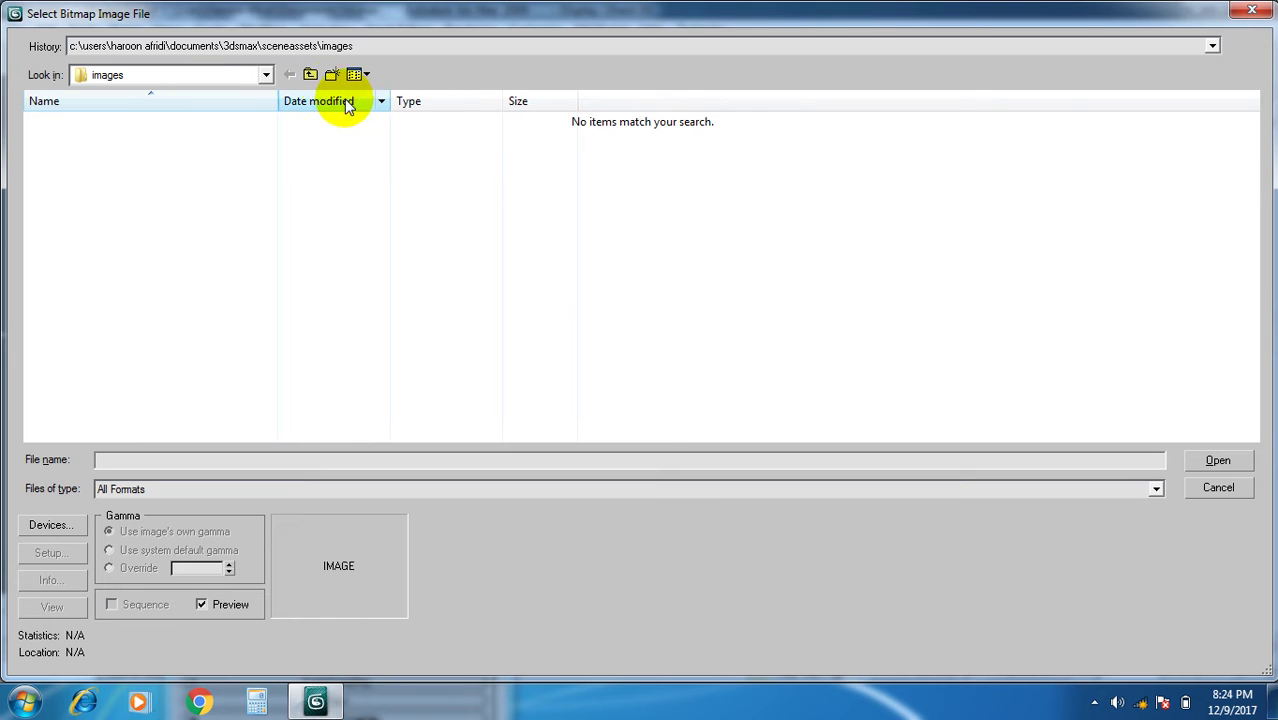
Browse for the bitmap image to the ArchMat folder inside the maps folder on the Desktop.
left_click(263, 76)
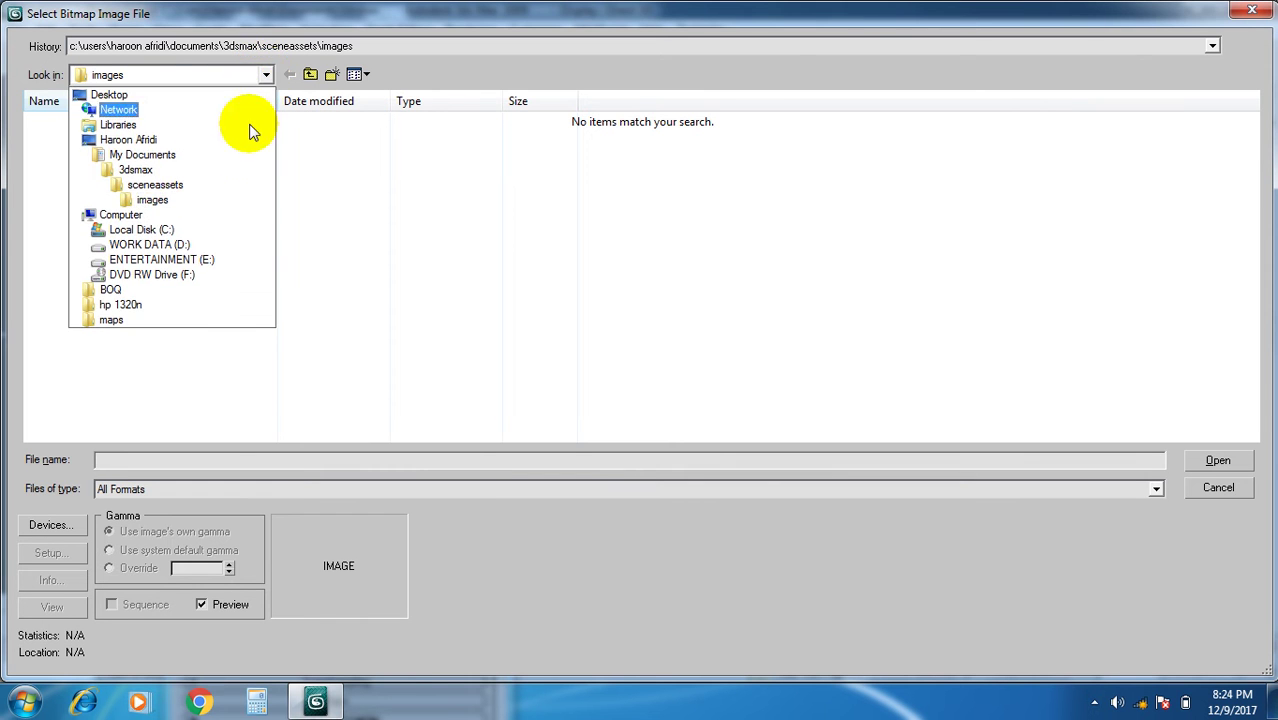
left_click(186, 246)
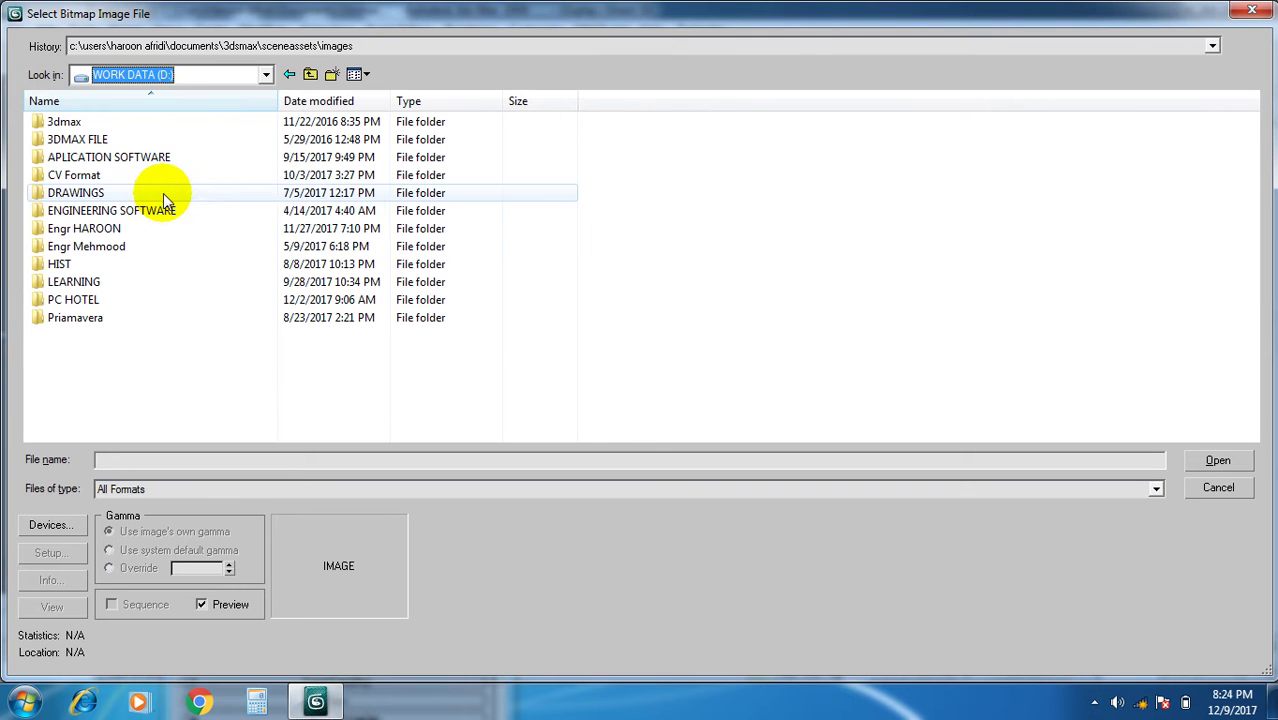
left_click(266, 76)
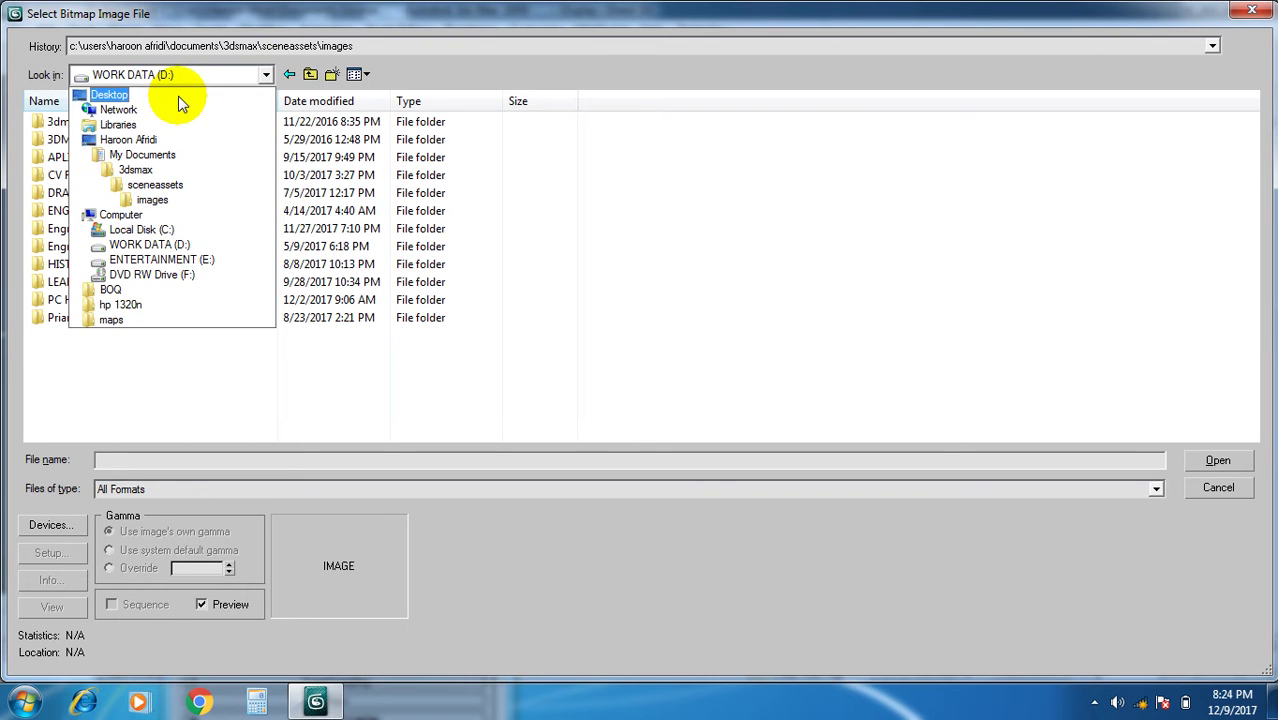
left_click(185, 96)
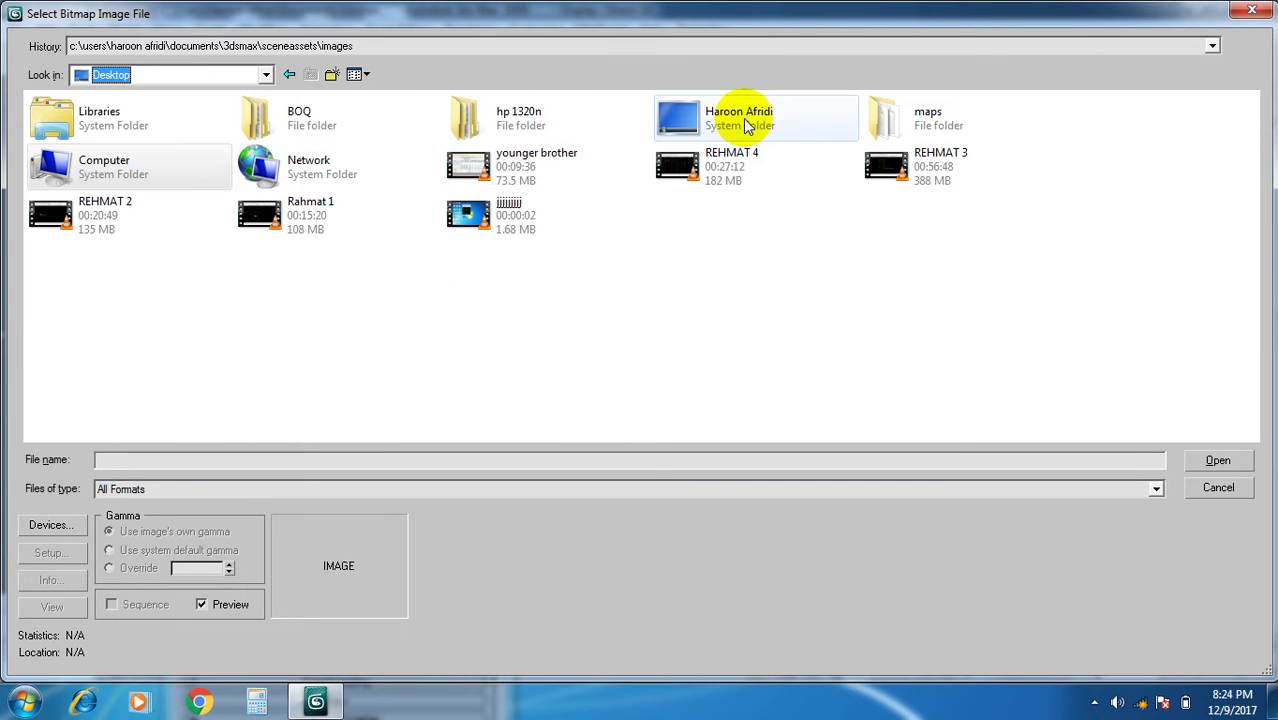
double_click(905, 116)
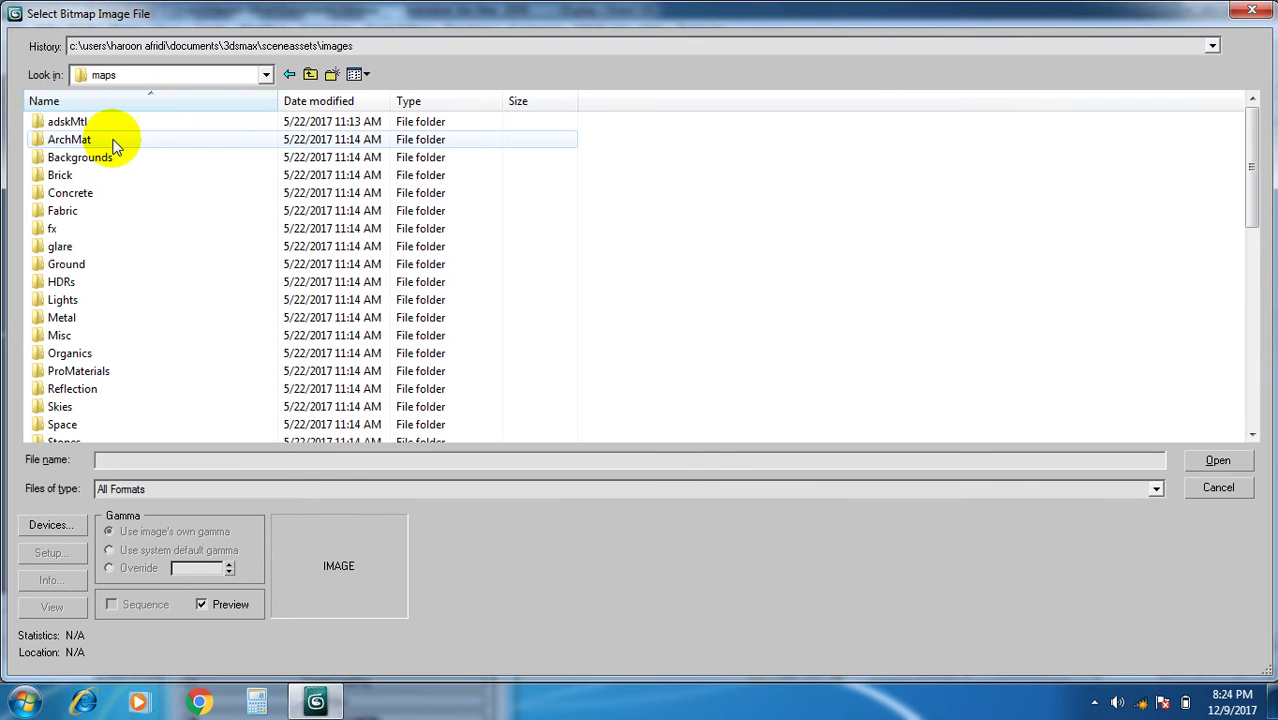
double_click(70, 140)
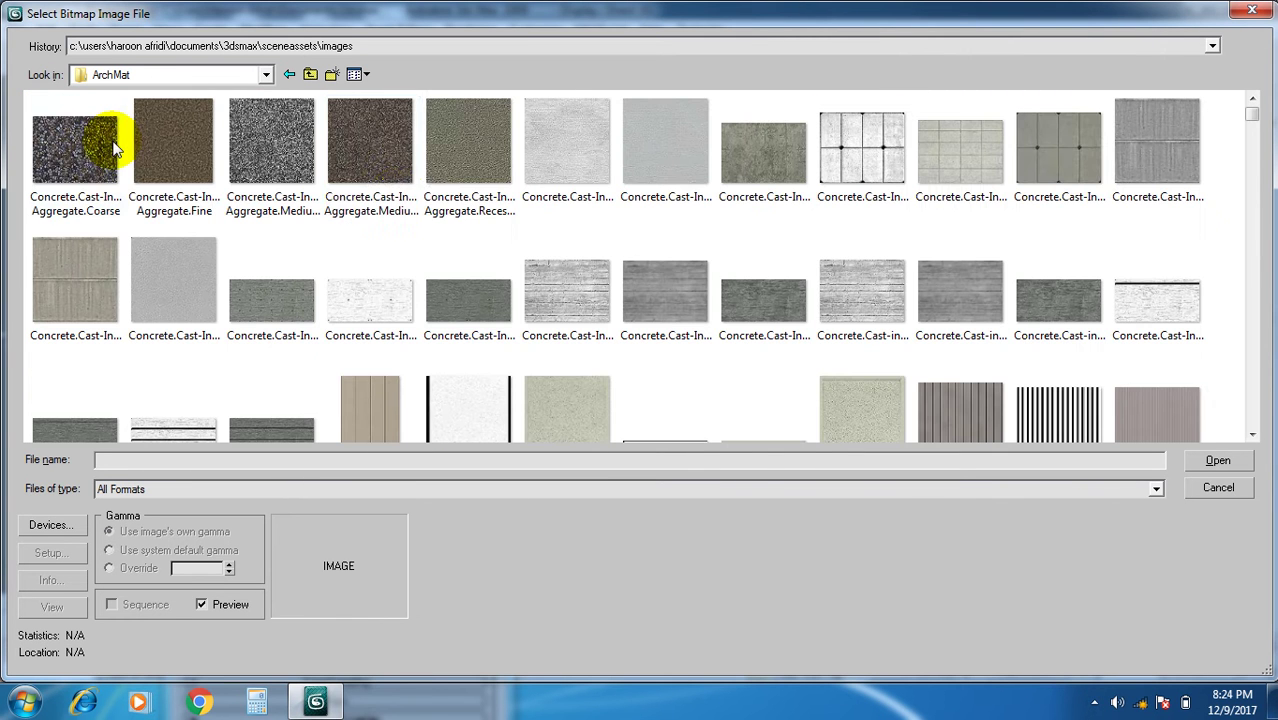
Load the Finishes.Flooring.VCT.Diamond. Rosette.jpg texture from the ArchMat images as the diffuse bitmap.
scroll(760, 238, "down", 5)
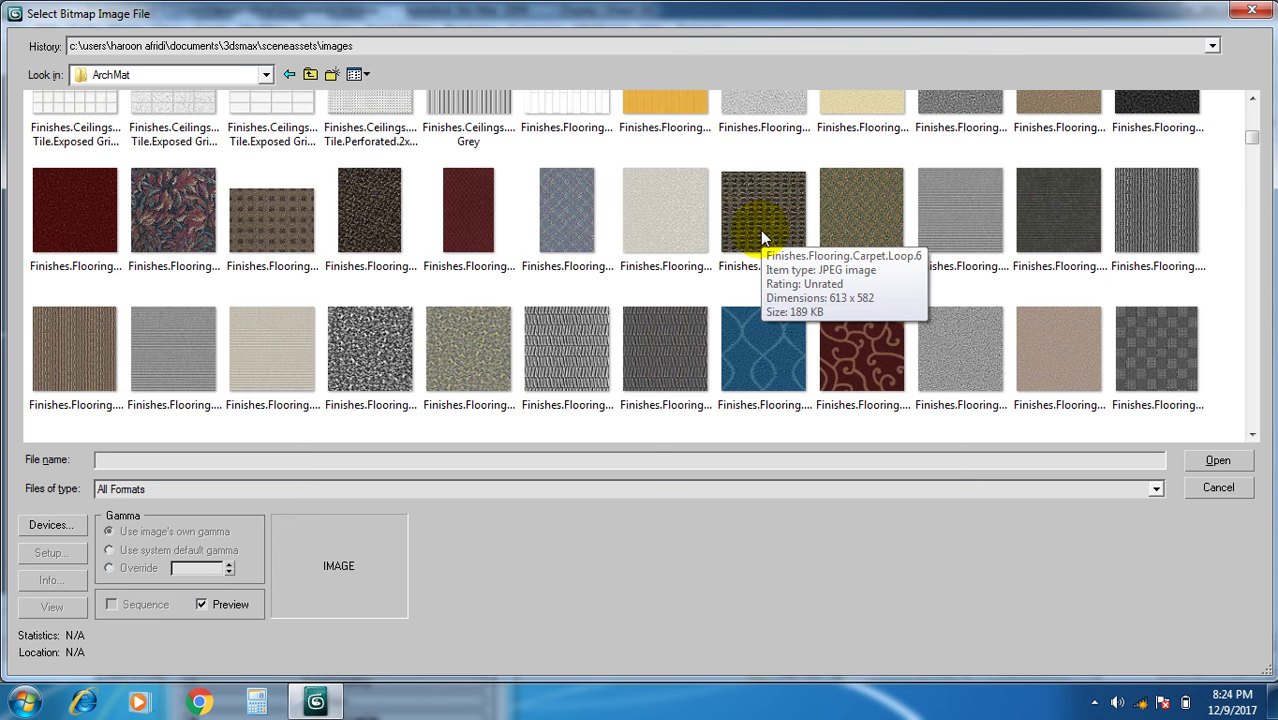
scroll(690, 205, "down", 5)
scroll(630, 227, "up", 3)
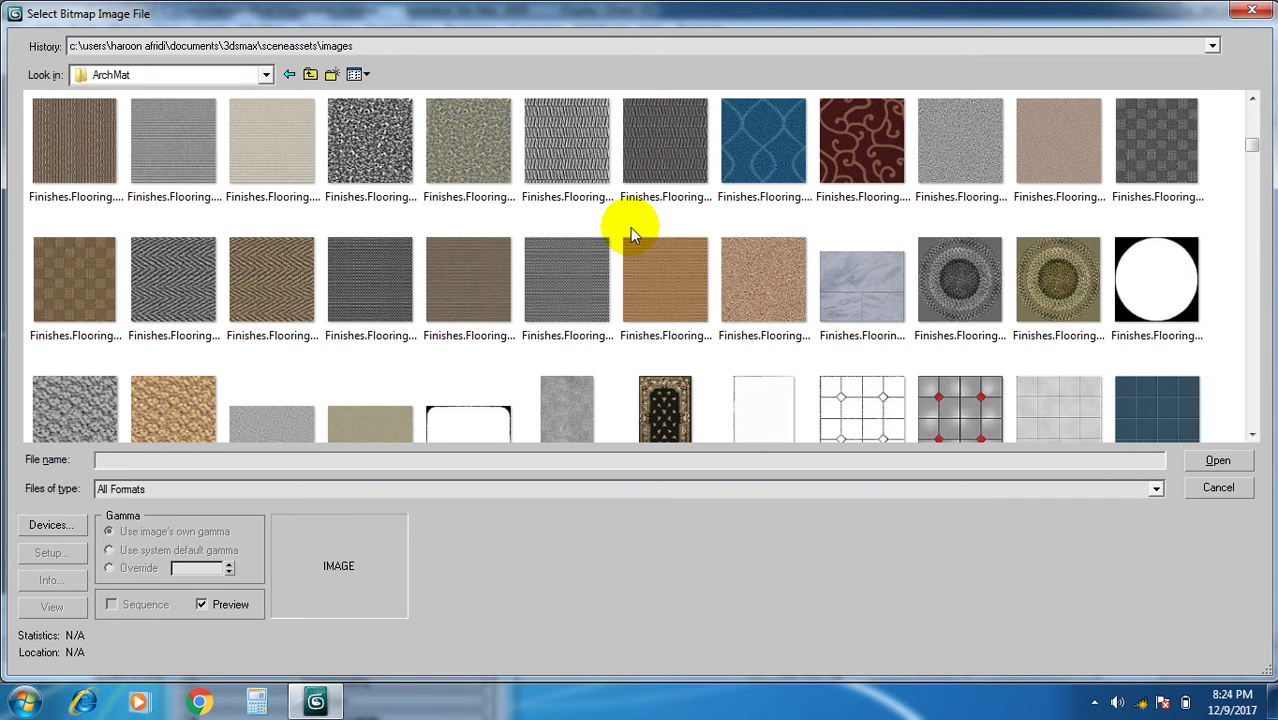
scroll(713, 245, "down", 5)
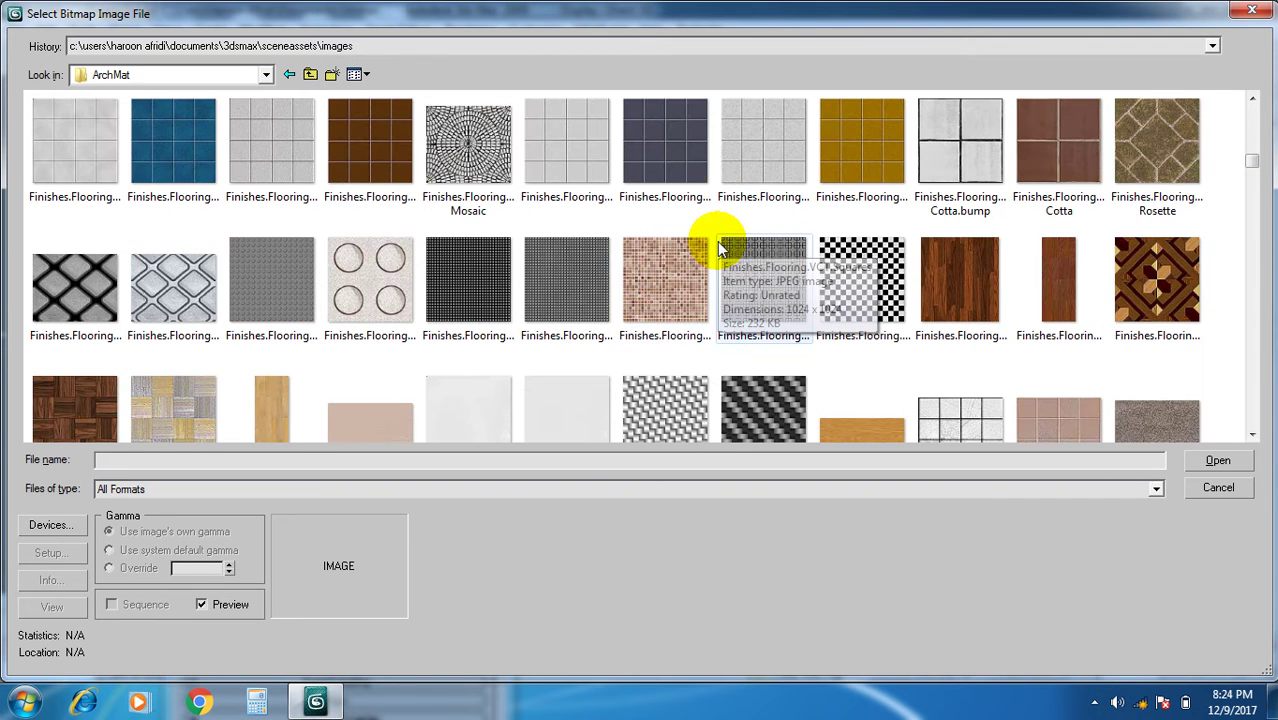
scroll(718, 247, "up", 3)
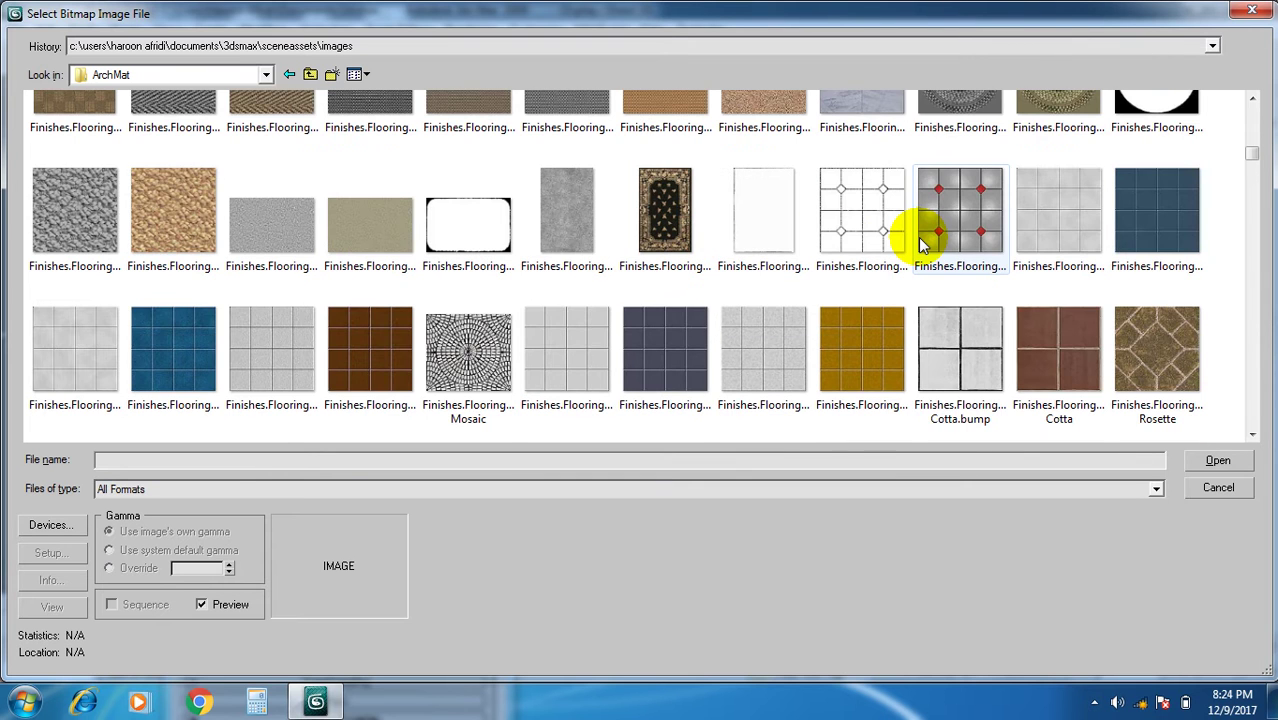
scroll(920, 240, "down", 3)
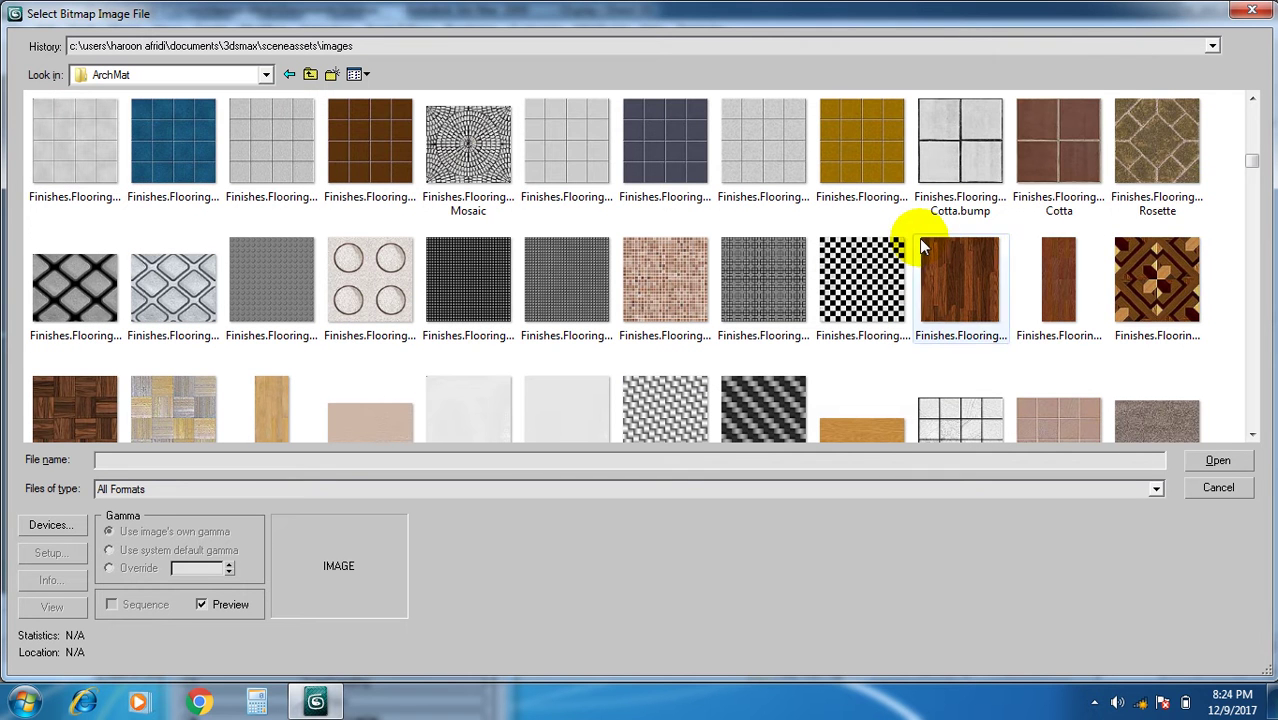
double_click(1170, 150)
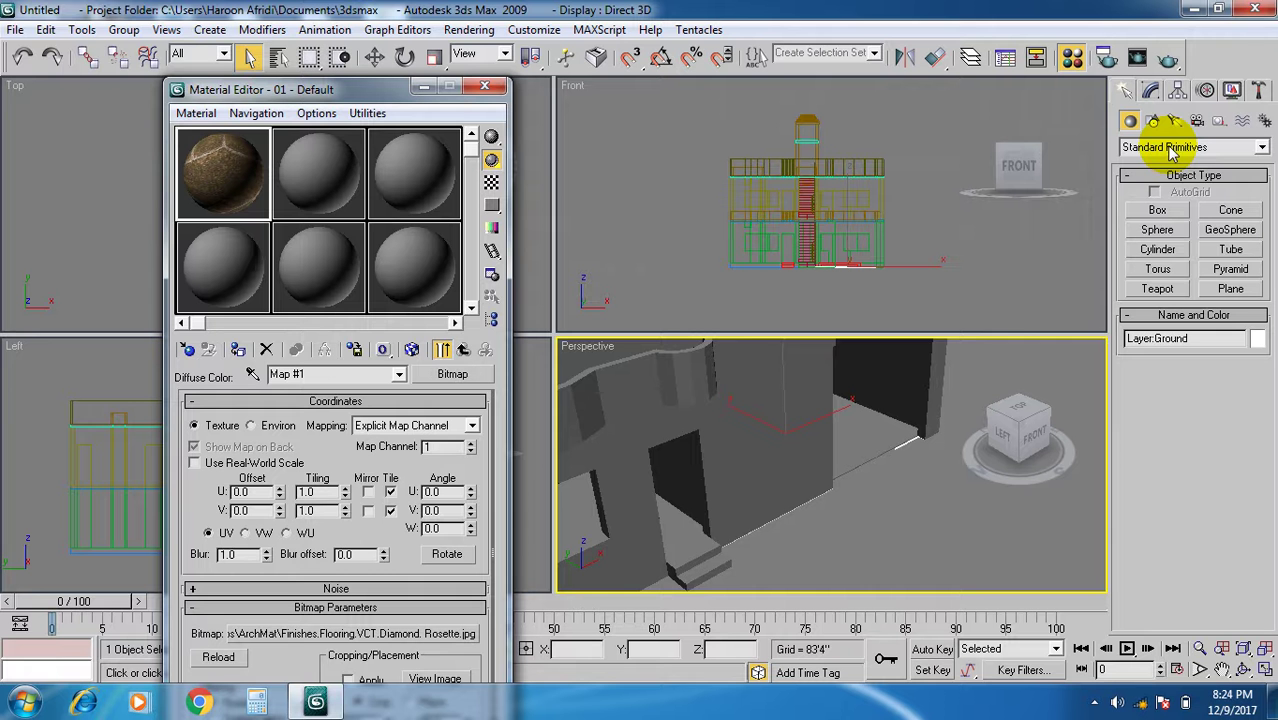
Assign the rosette stone material to the selected ground object and show its map in the viewport.
left_click(237, 349)
left_click(412, 349)
middle_click_drag(619, 513, 760, 490)
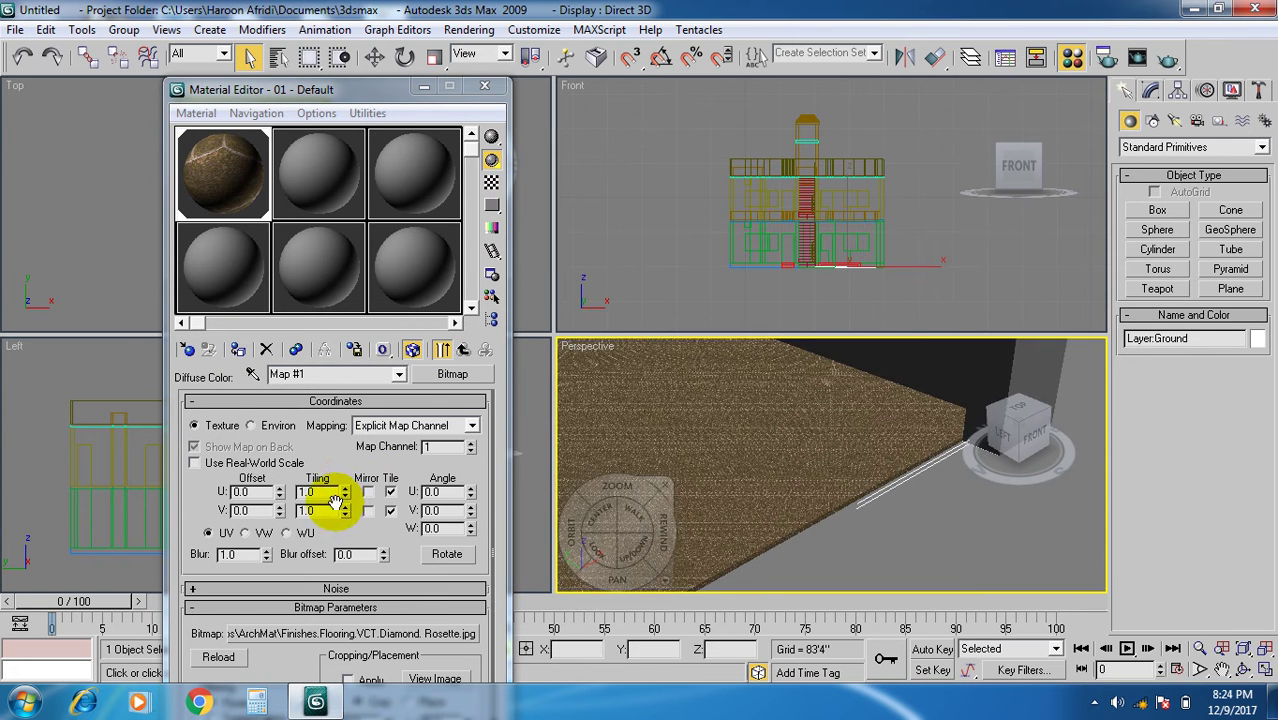
Set both the U and V tiling of the diffuse bitmap to 11.
double_click(308, 491)
type("1")
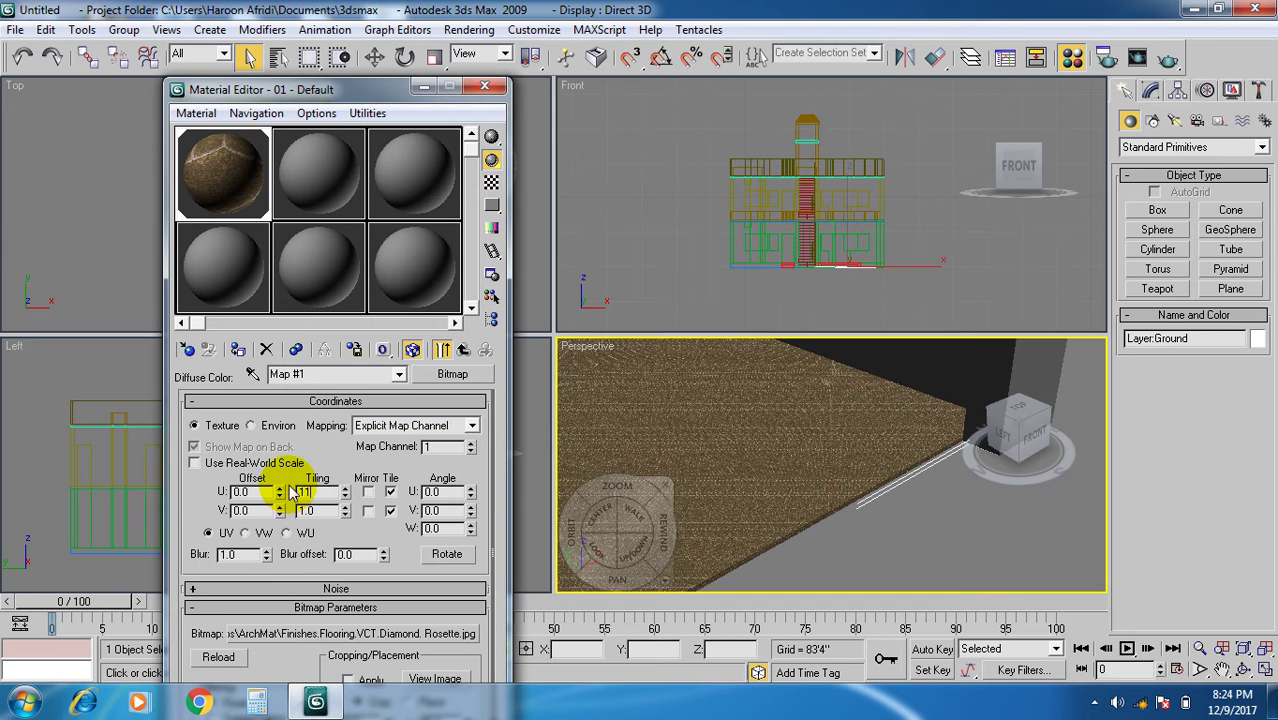
type("1")
key("Tab")
type("1")
key("Tab")
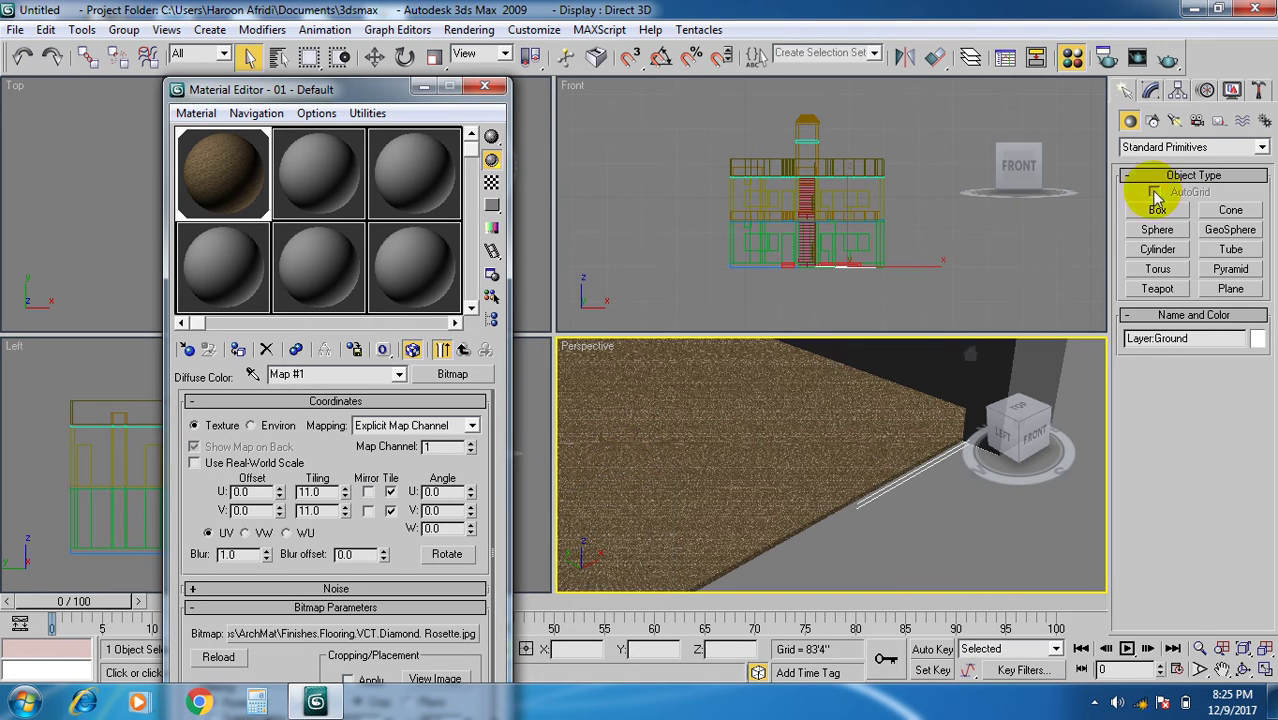
Add a UVW Map modifier to the ground object.
left_click(1150, 90)
left_click(1203, 140)
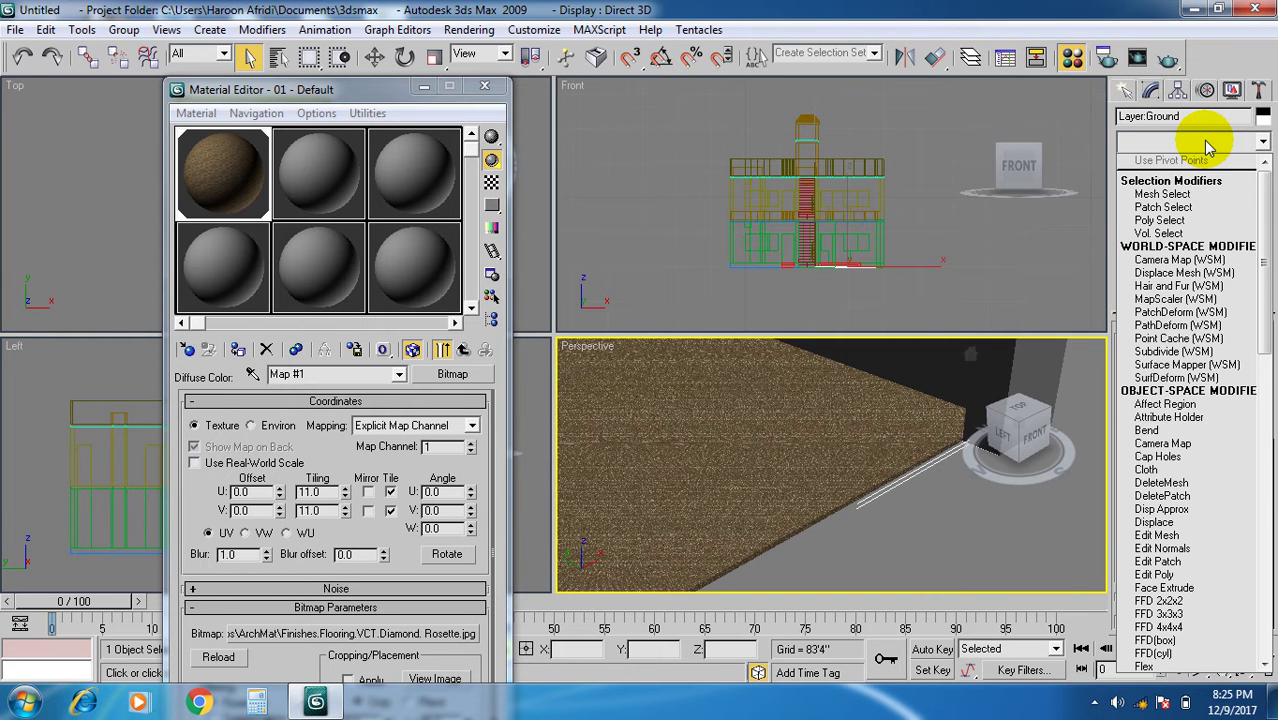
key("u")
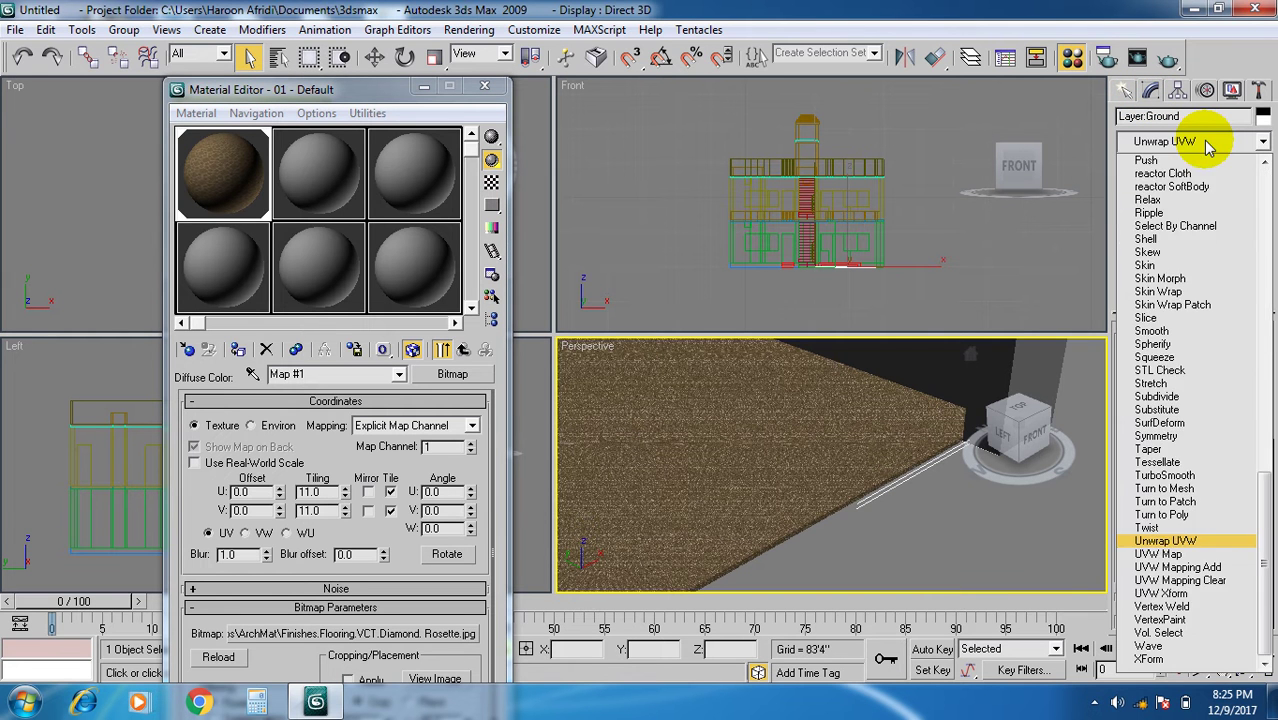
left_click(1162, 556)
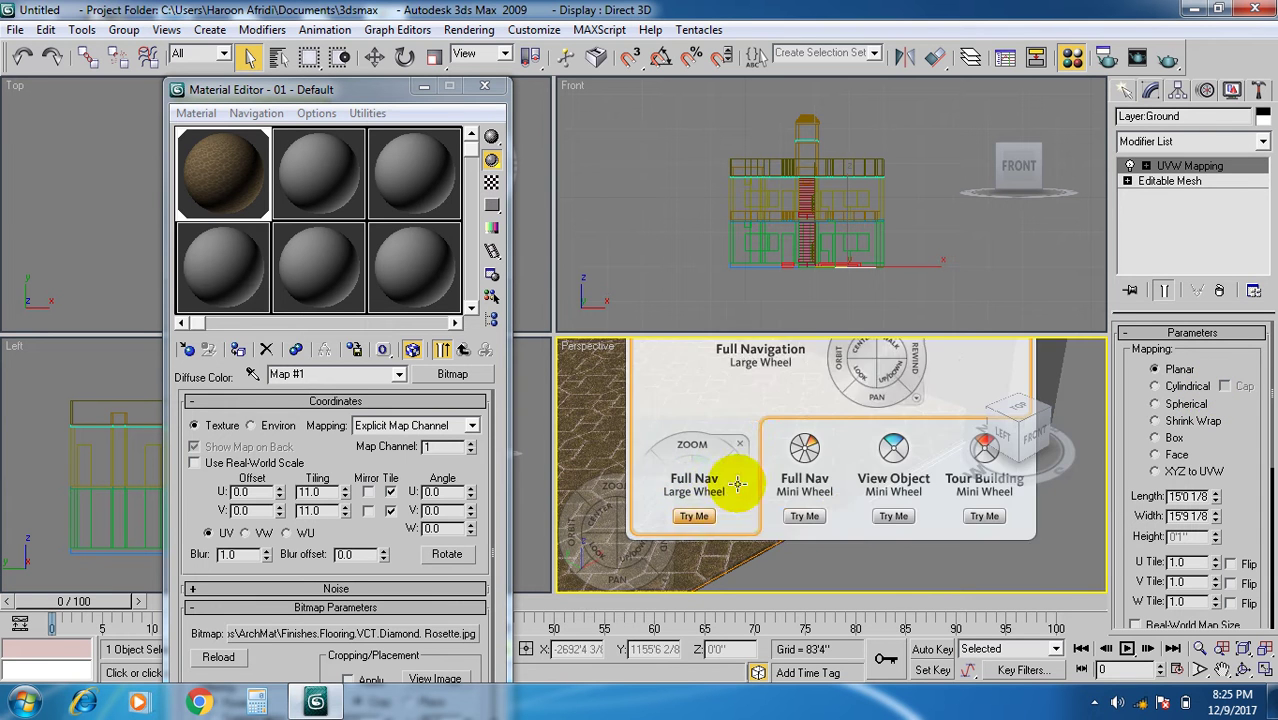
scroll(829, 528, "up", 3)
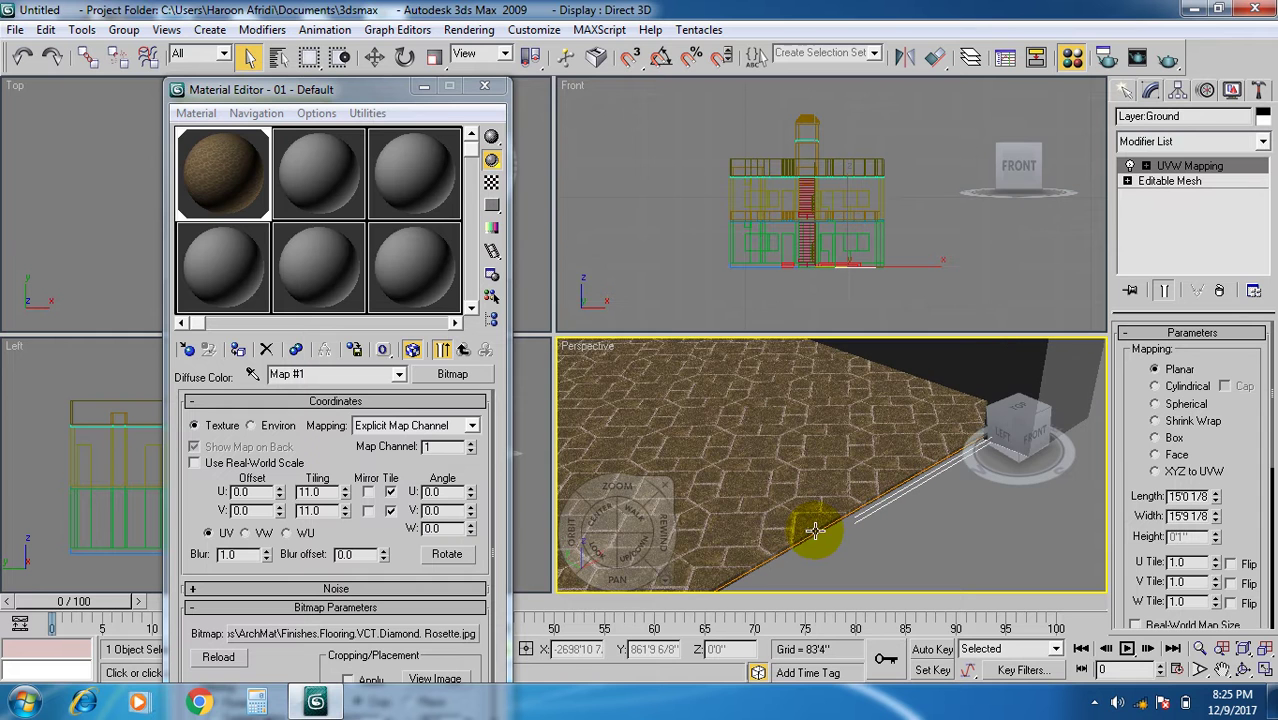
Compare Cylindrical, Spherical and Shrink Wrap mapping on the ground texture and settle on Box mapping.
left_click(1156, 387)
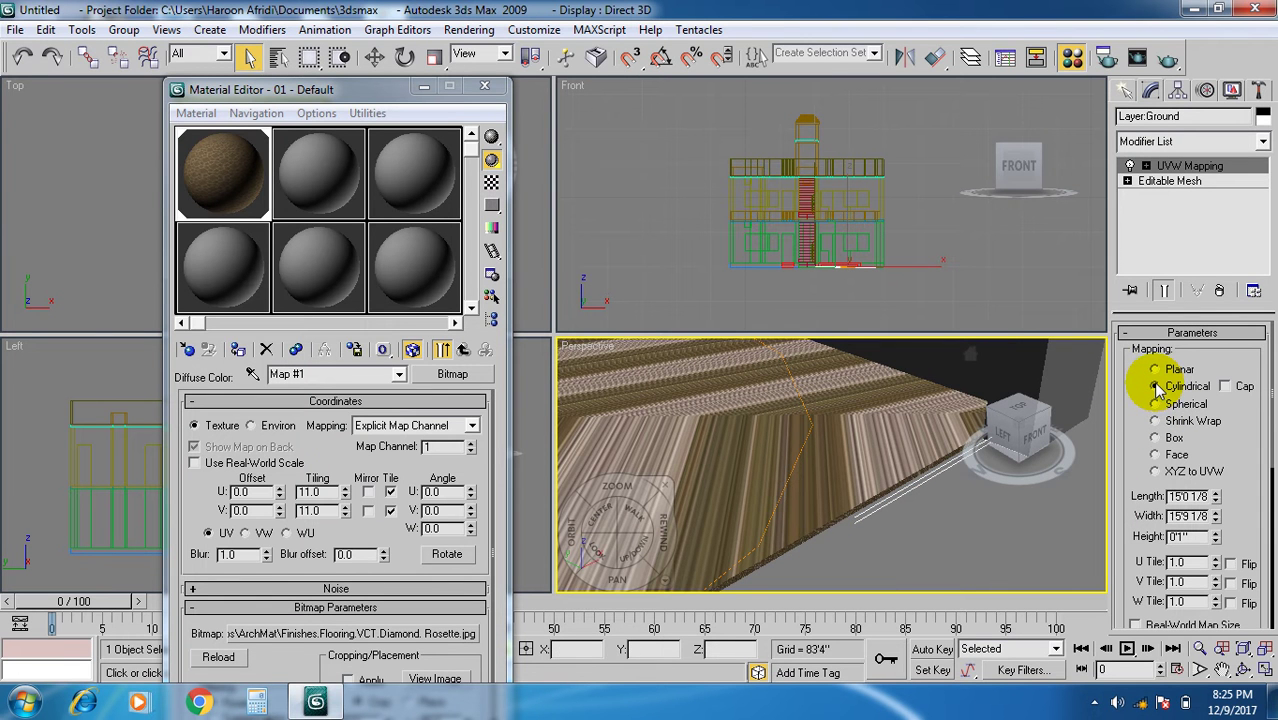
left_click(1155, 404)
left_click(1155, 421)
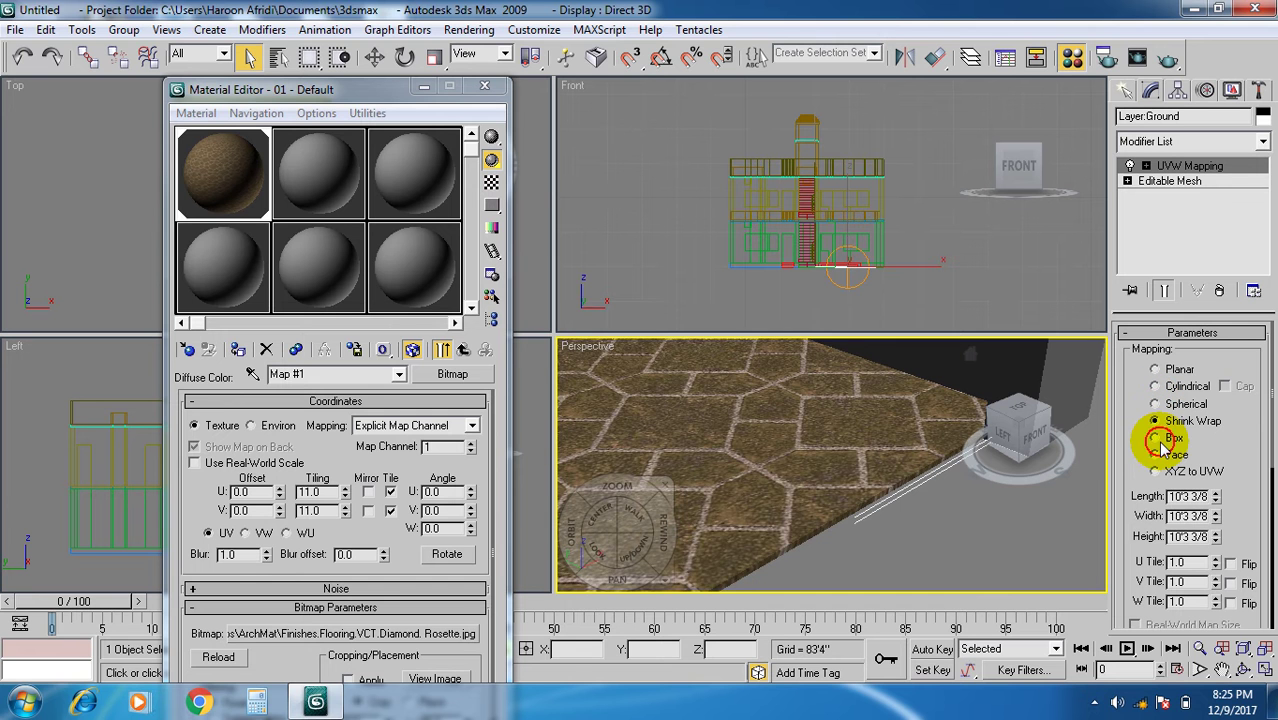
left_click(1155, 438)
middle_click_drag(747, 471, 786, 488)
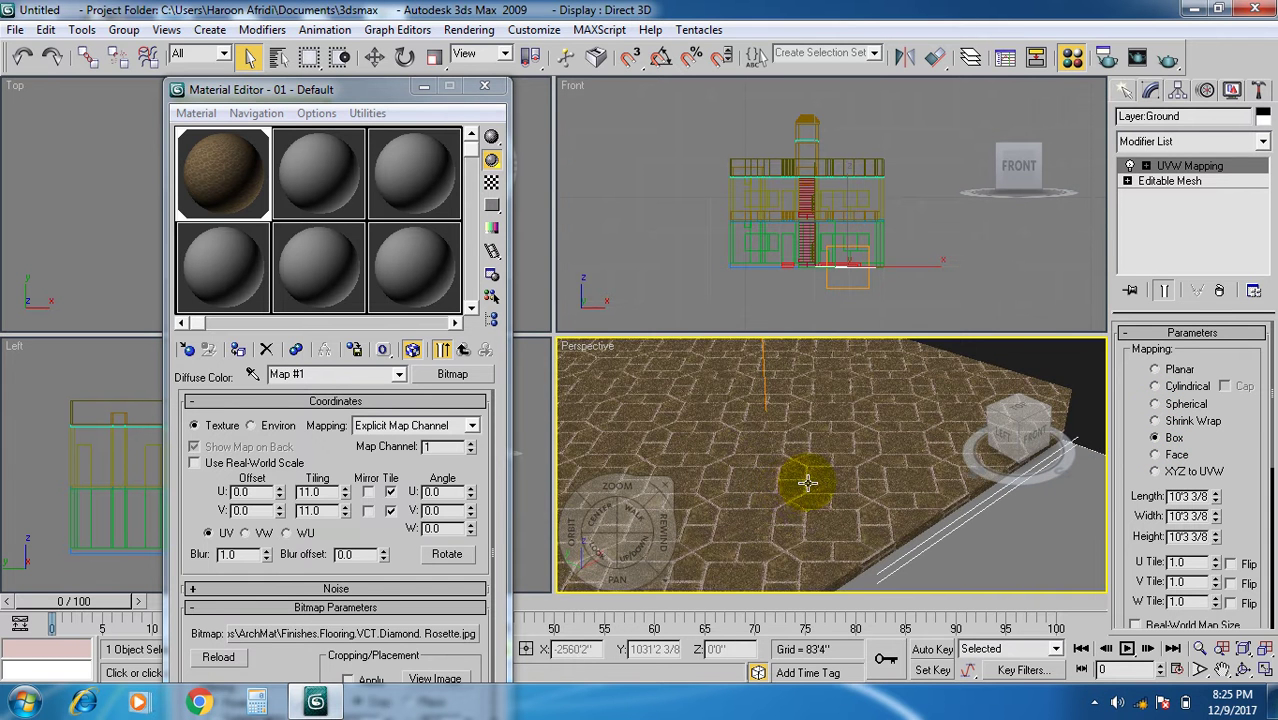
left_click(1155, 369)
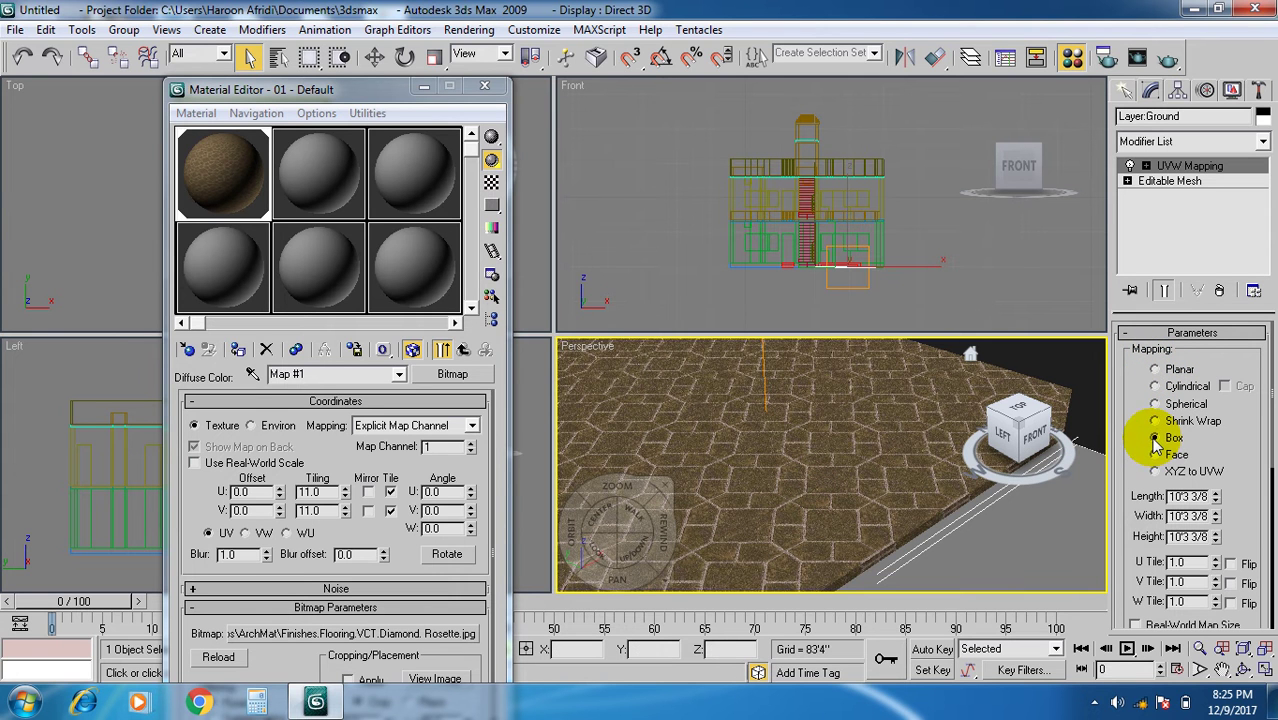
middle_click_drag(753, 446, 850, 493, "alt")
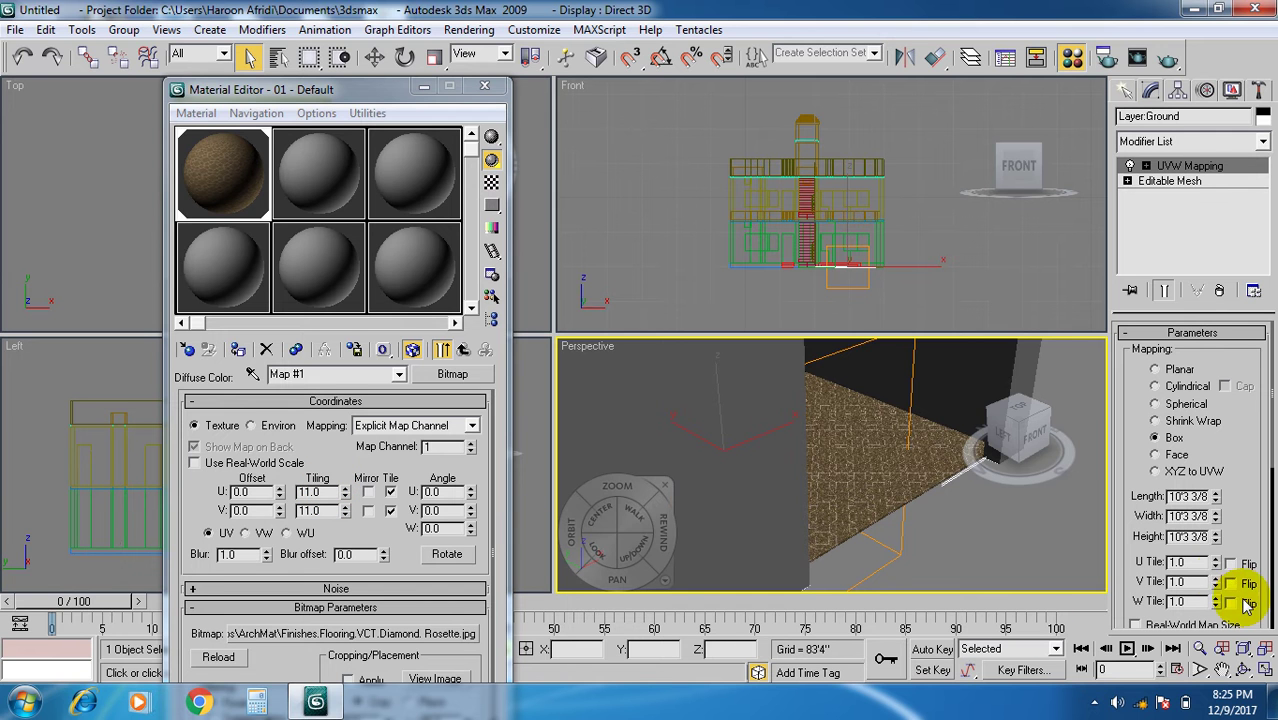
Set the ground's UVW Mapping tiling to U 0.82 and V 0.45.
middle_click_drag(887, 493, 858, 543)
scroll(858, 543, "down", 8)
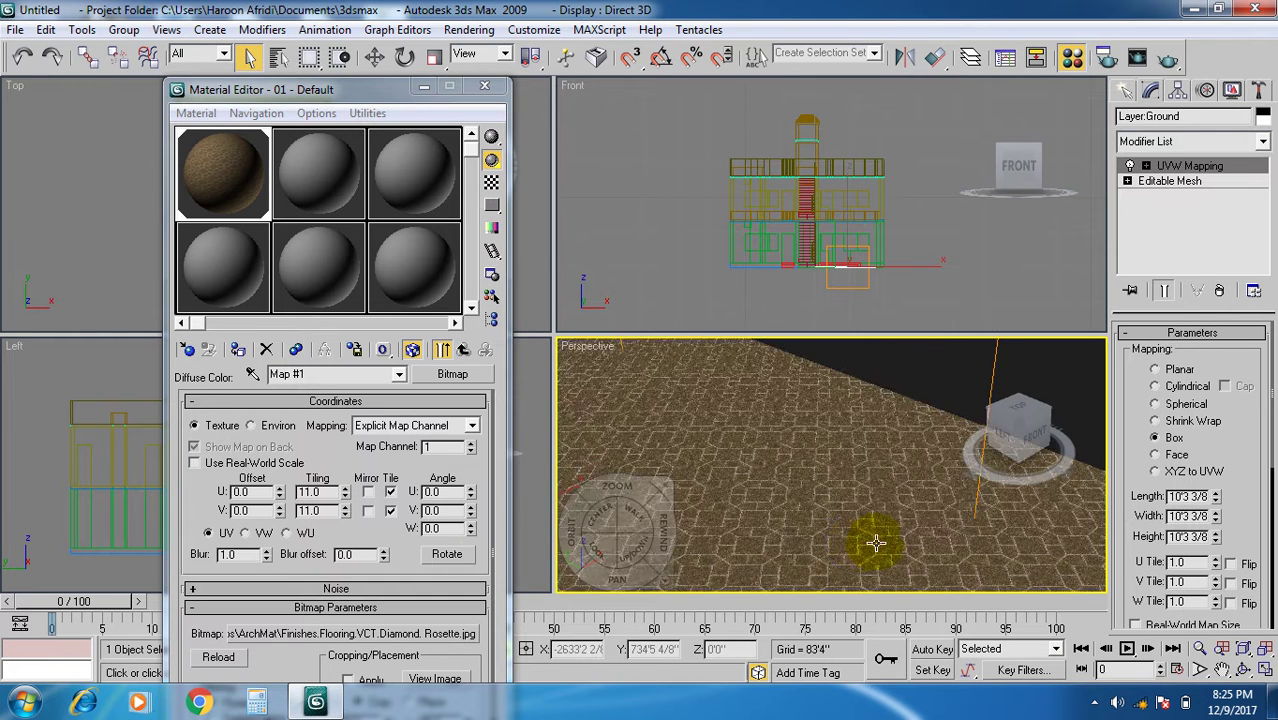
left_click_drag(1215, 565, 1220, 597)
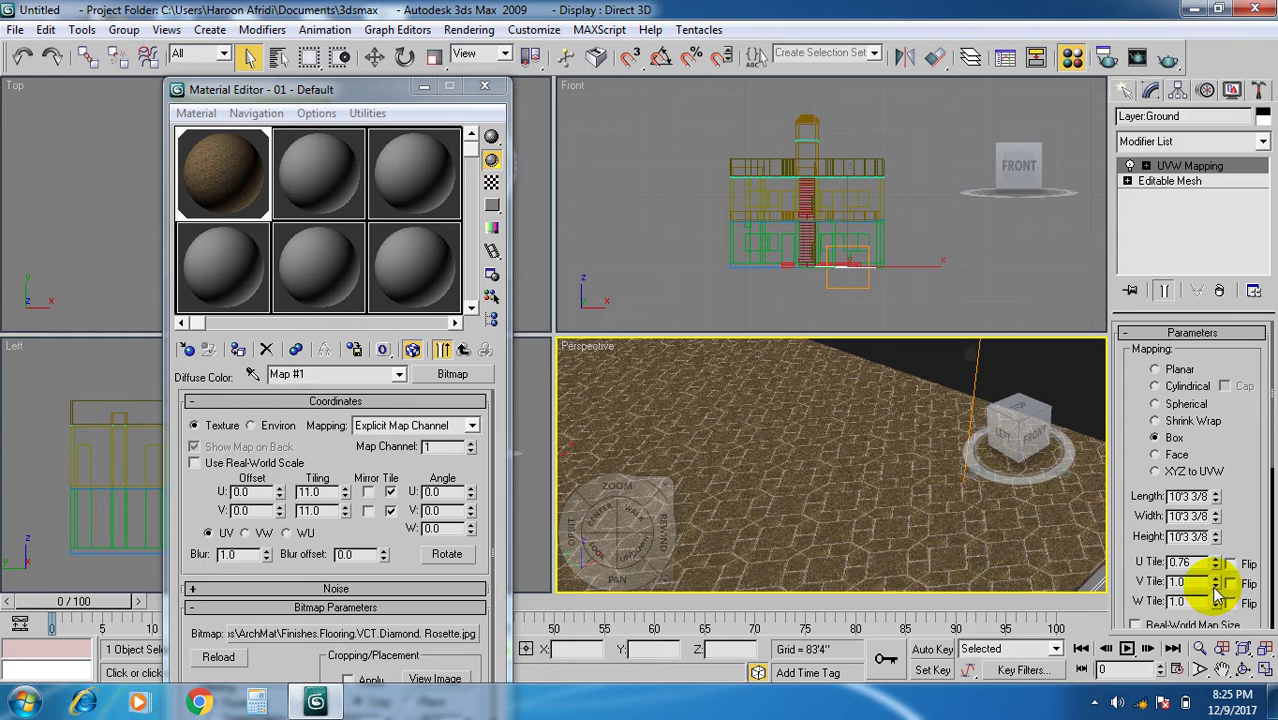
mouse_move(1217, 584)
left_mouse_down()
mouse_move(1226, 620)
mouse_move(1213, 562)
left_mouse_up()
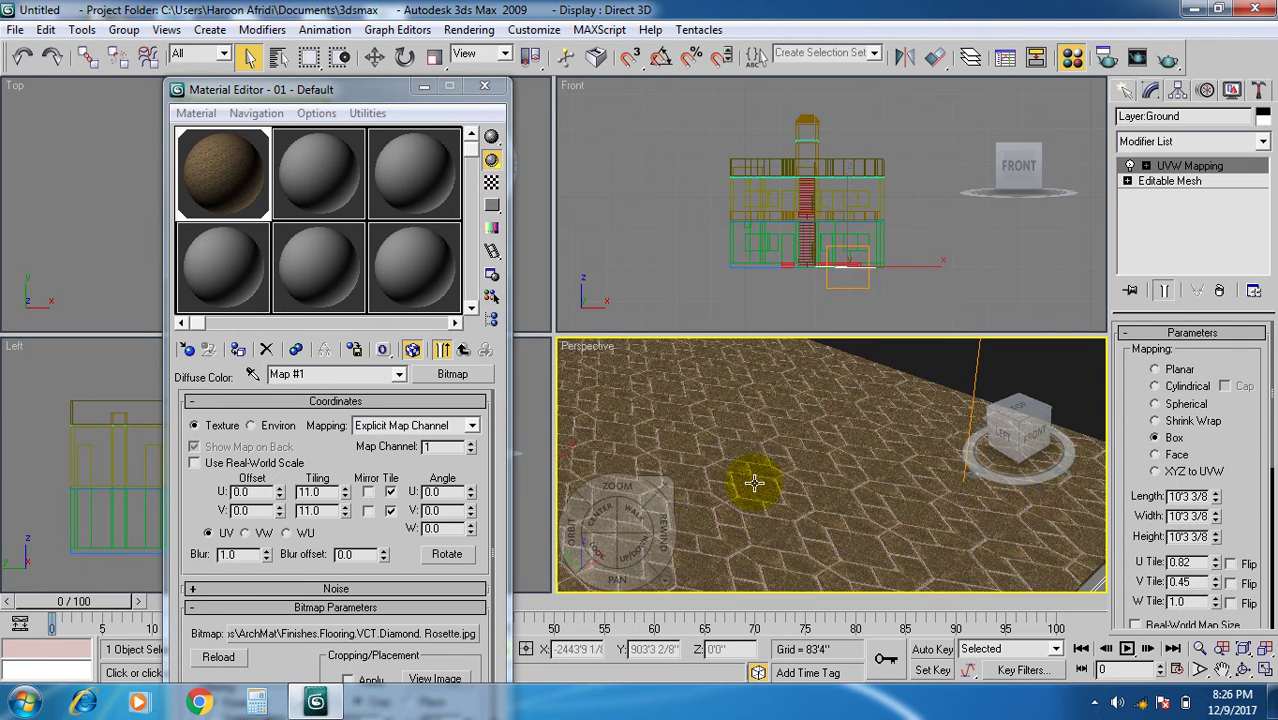
scroll(744, 485, "down", 10)
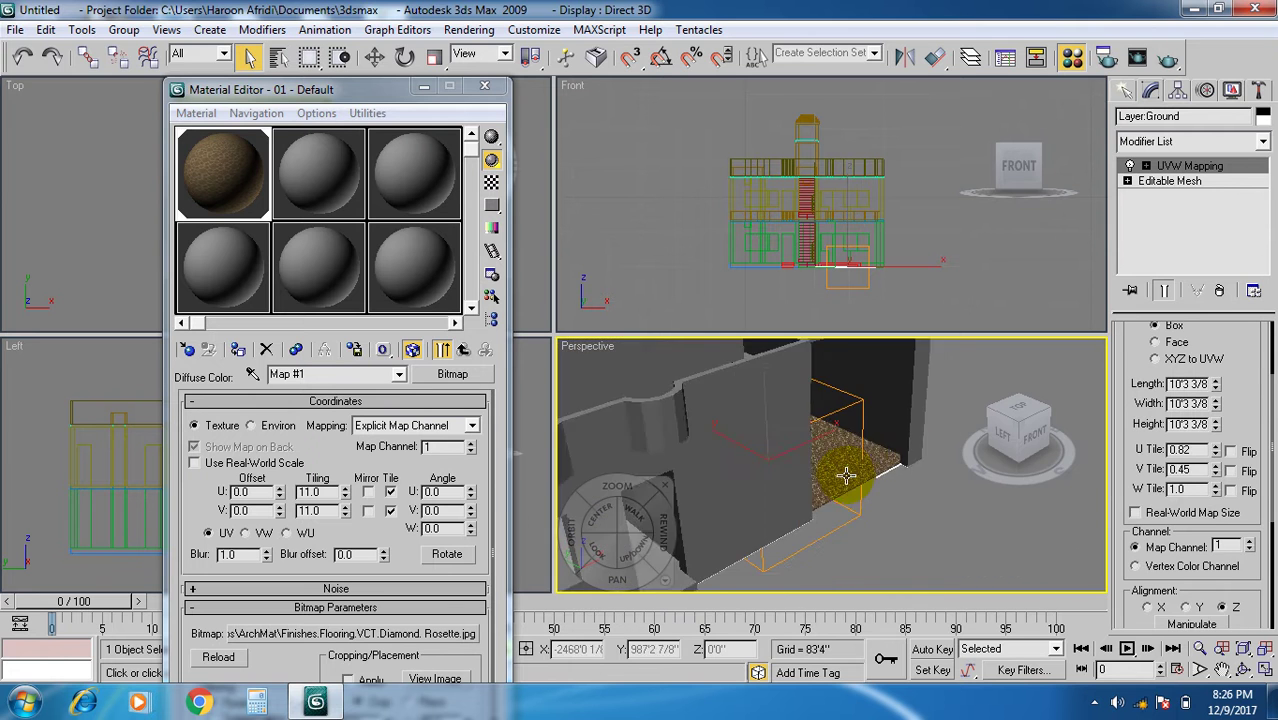
scroll(750, 445, "up", 4)
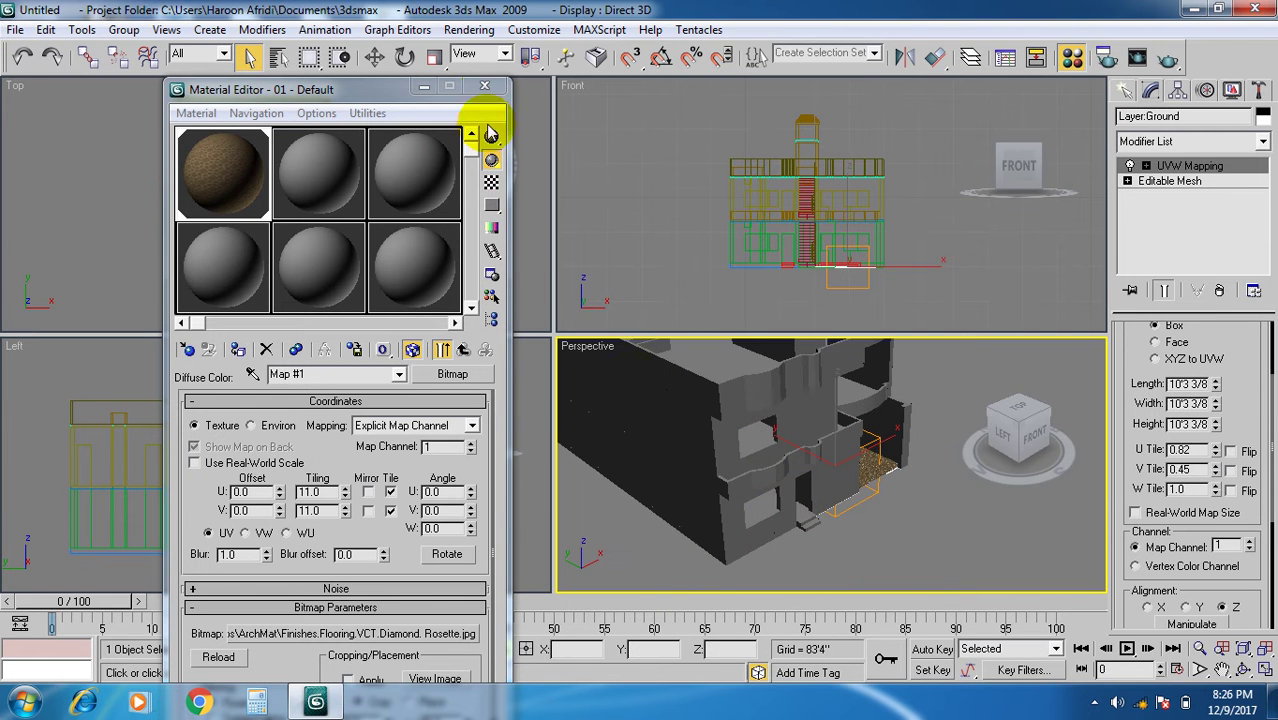
Close the Material Editor and select Layer:G floor from the scene object list.
left_click(483, 90)
left_click(279, 57)
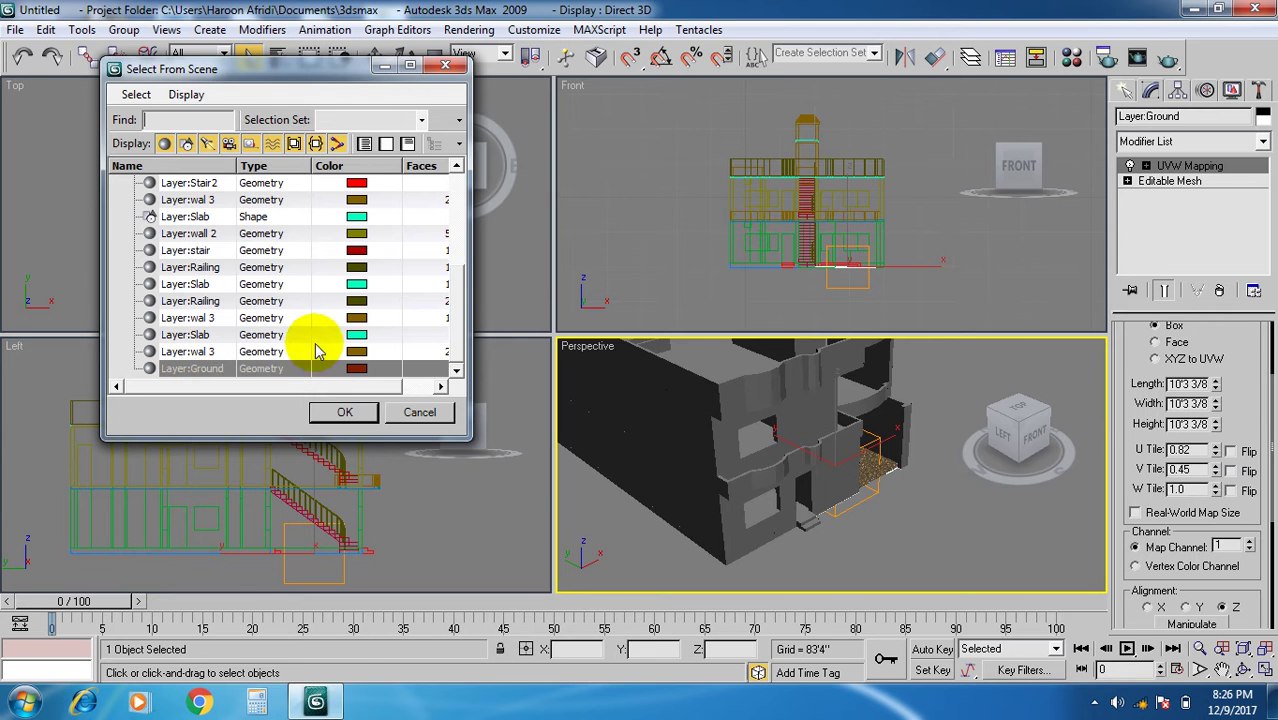
mouse_move(462, 308)
left_mouse_down()
mouse_move(464, 208)
mouse_move(470, 316)
mouse_move(465, 196)
mouse_move(457, 320)
left_mouse_up()
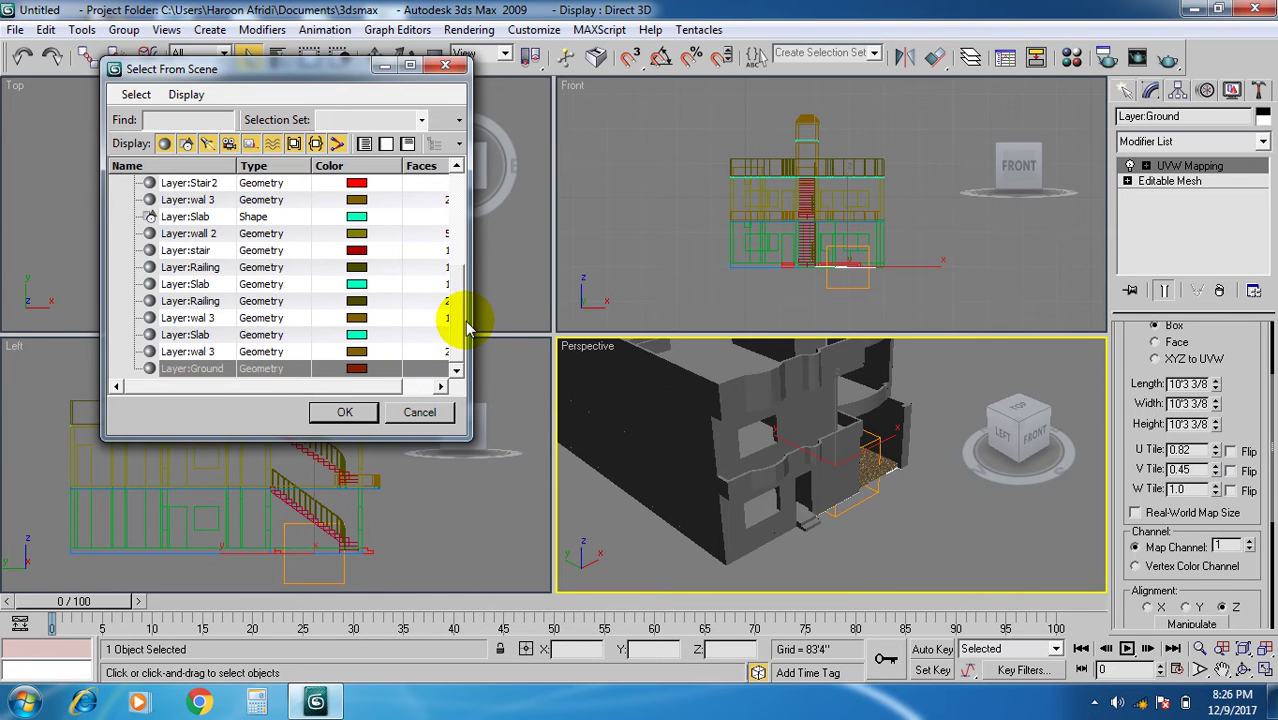
left_click(200, 348)
scroll(190, 344, "up", 2)
scroll(178, 343, "down", 2)
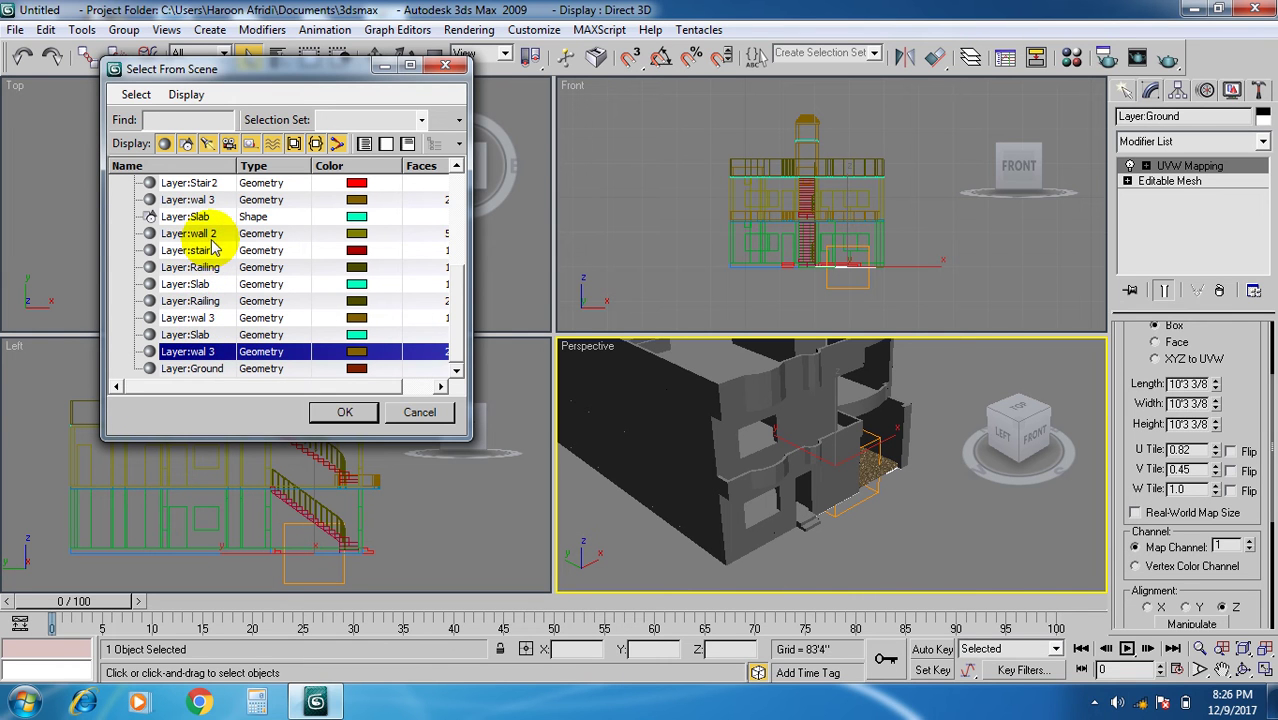
left_click(456, 167)
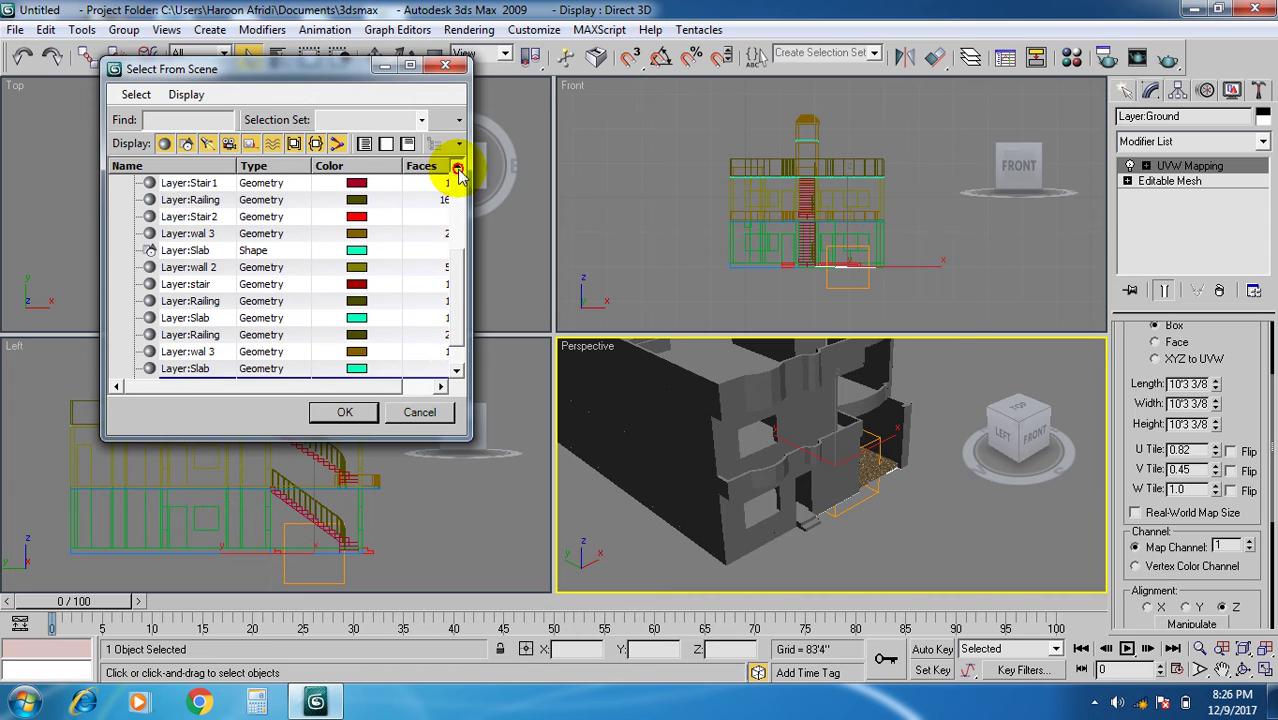
left_click(456, 167)
left_click(456, 167)
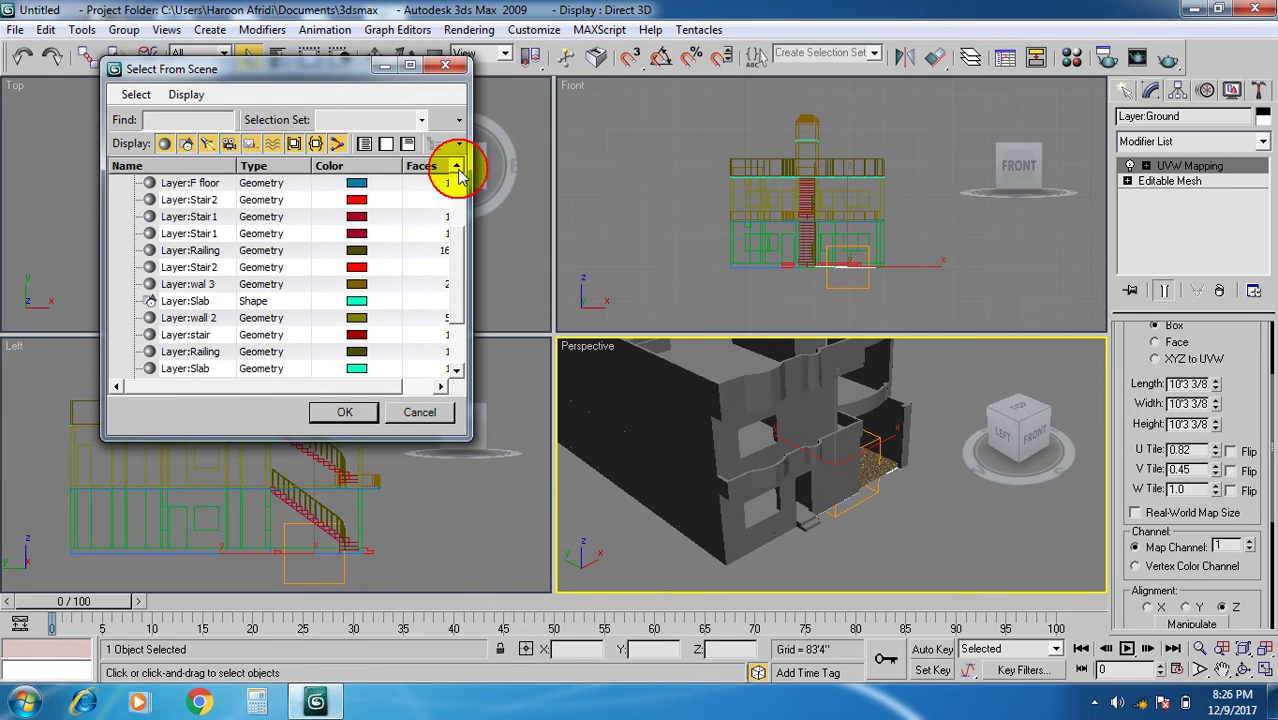
left_click(456, 167)
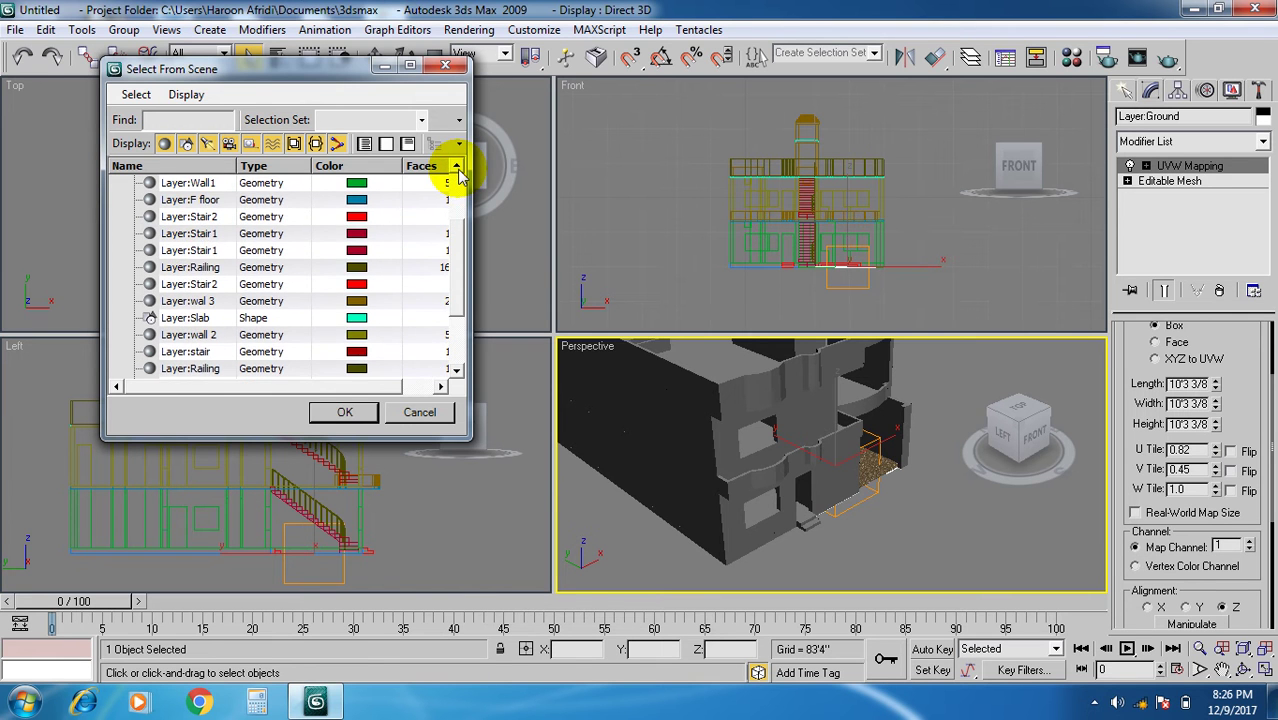
left_click(456, 167)
left_click(456, 167)
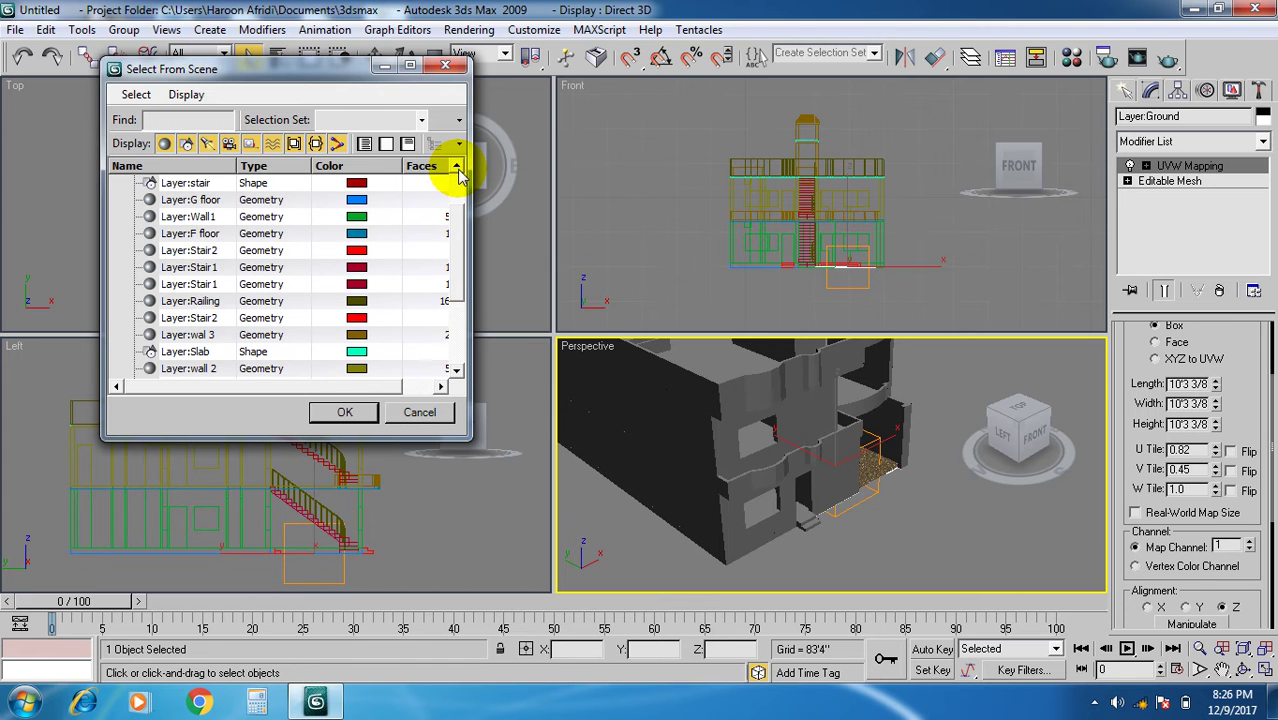
left_click(456, 167)
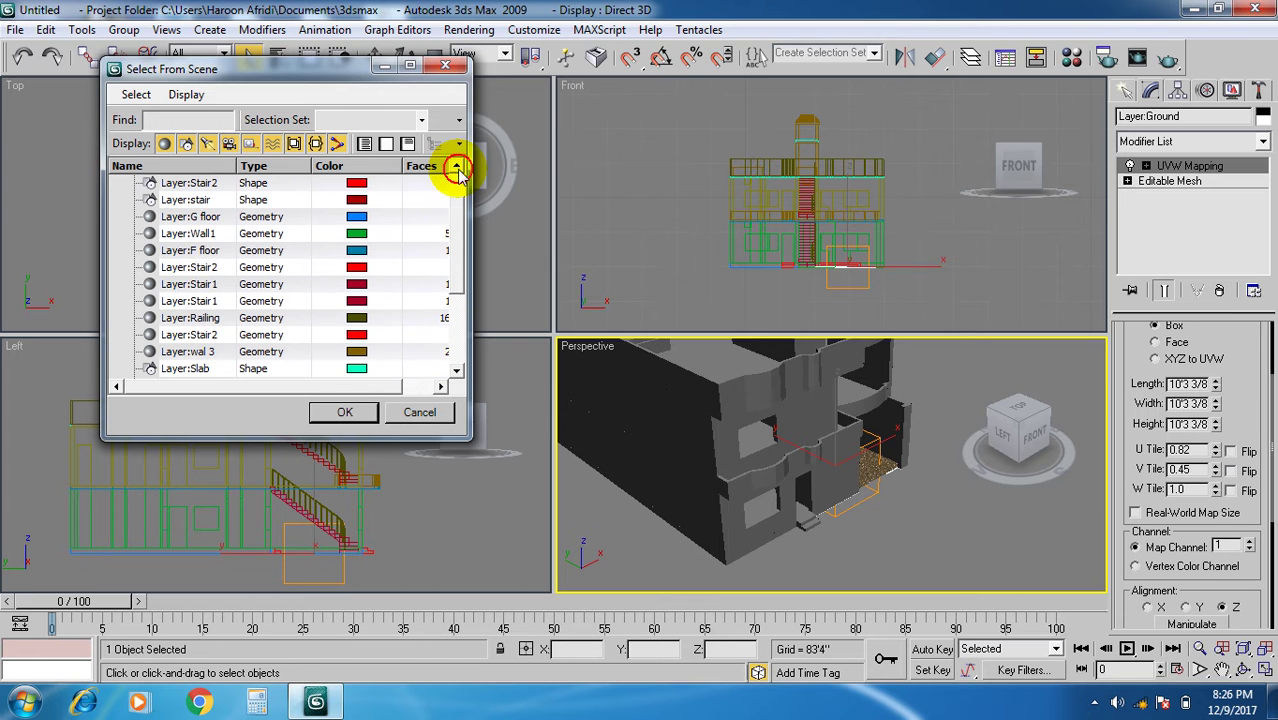
left_click(208, 217)
left_click(344, 412)
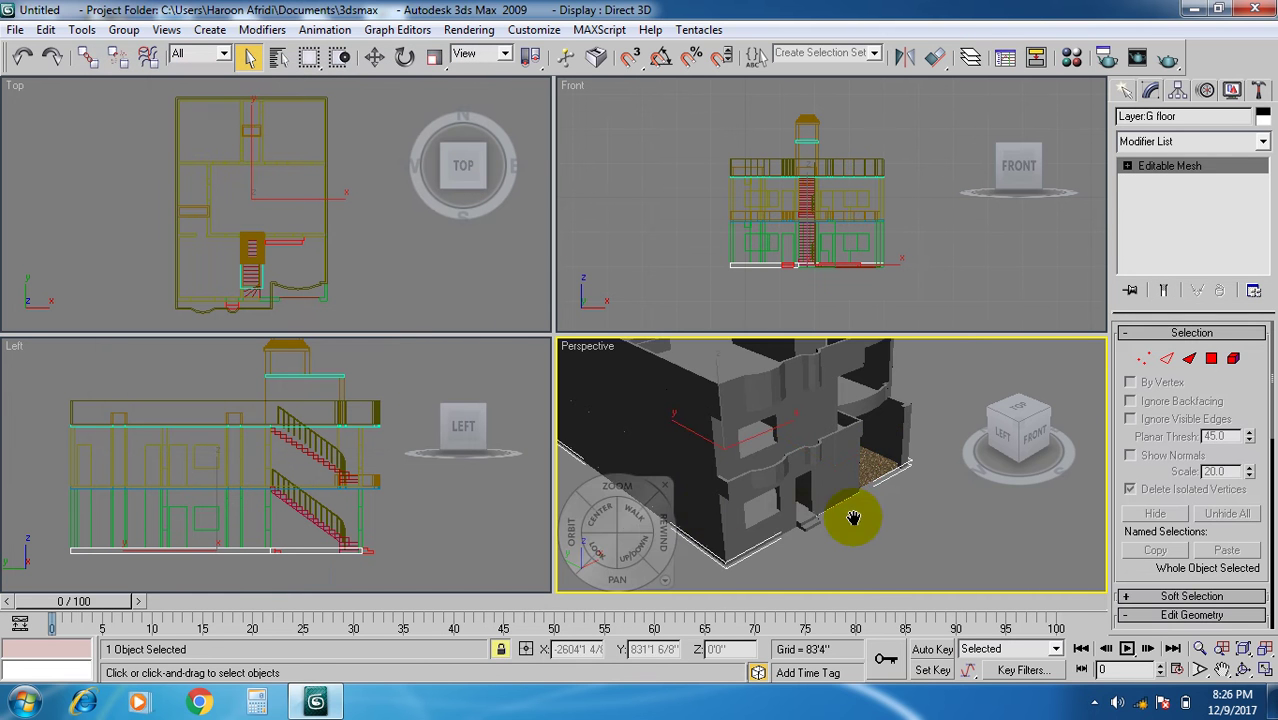
Inspect the ground floor around the entrance steps, reselecting it through the doorway in the perspective view.
scroll(779, 516, "down", 5)
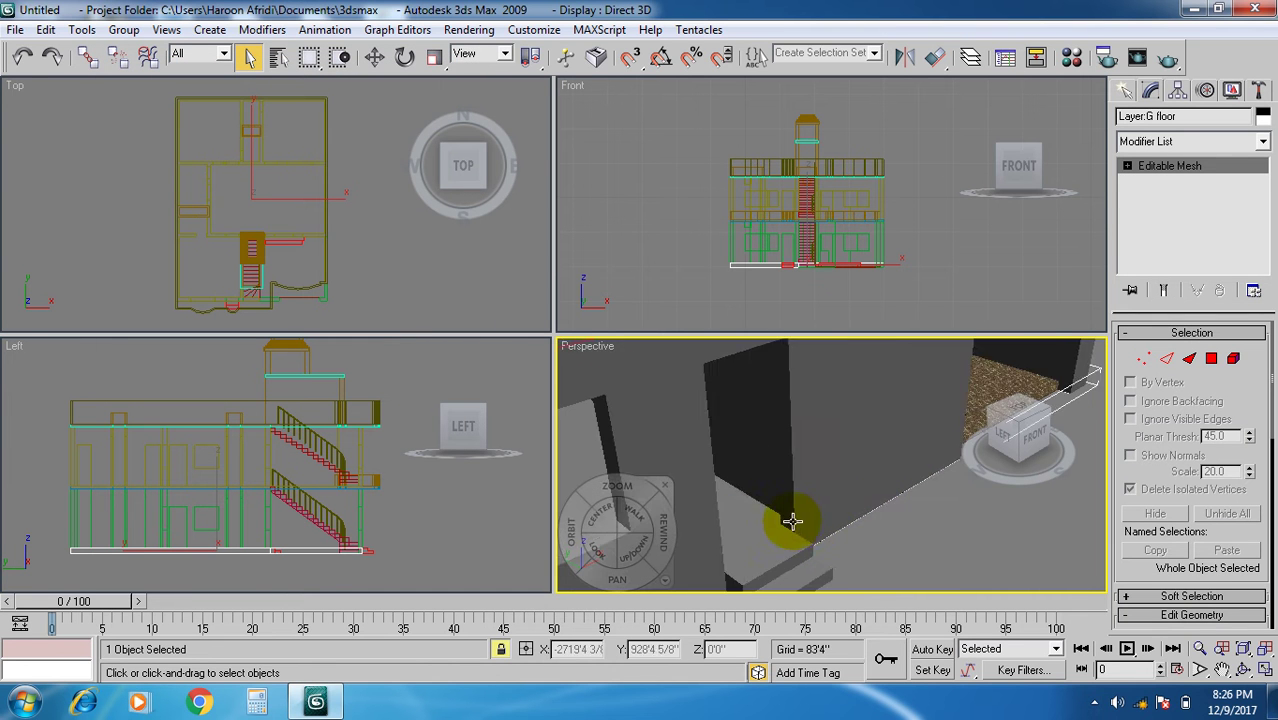
scroll(795, 520, "down", 3)
left_click(796, 487)
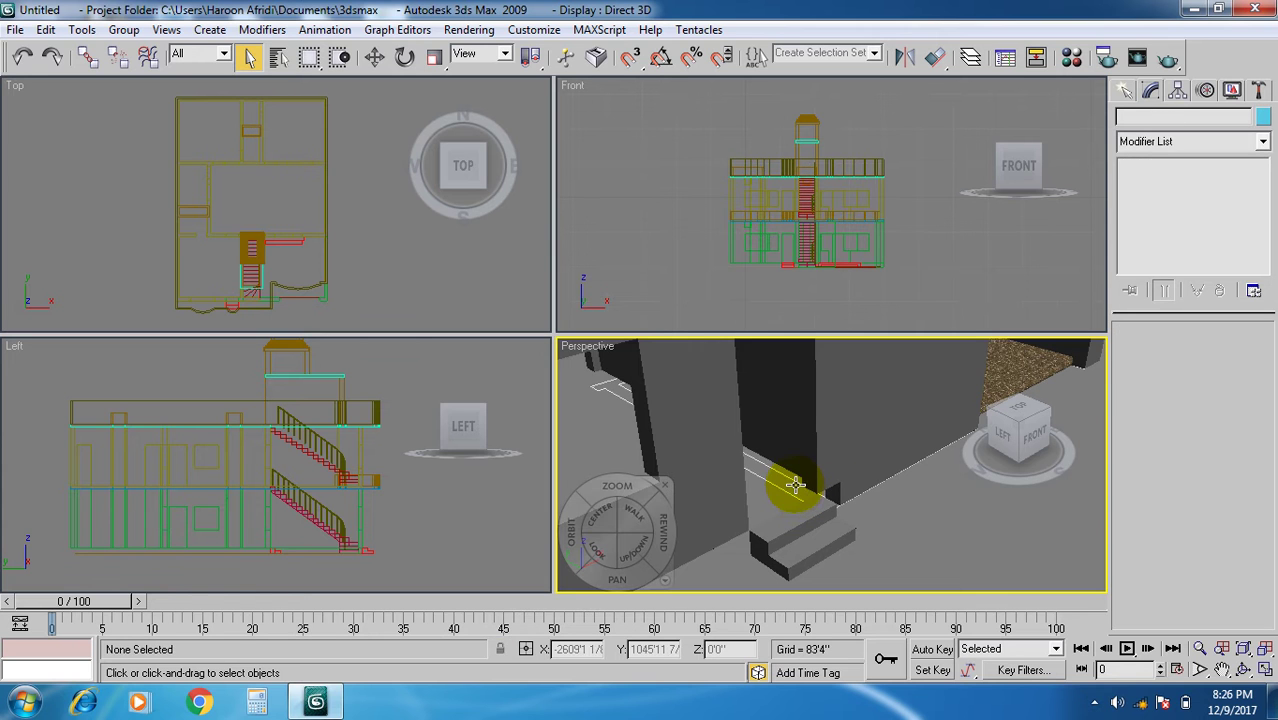
left_click(750, 478)
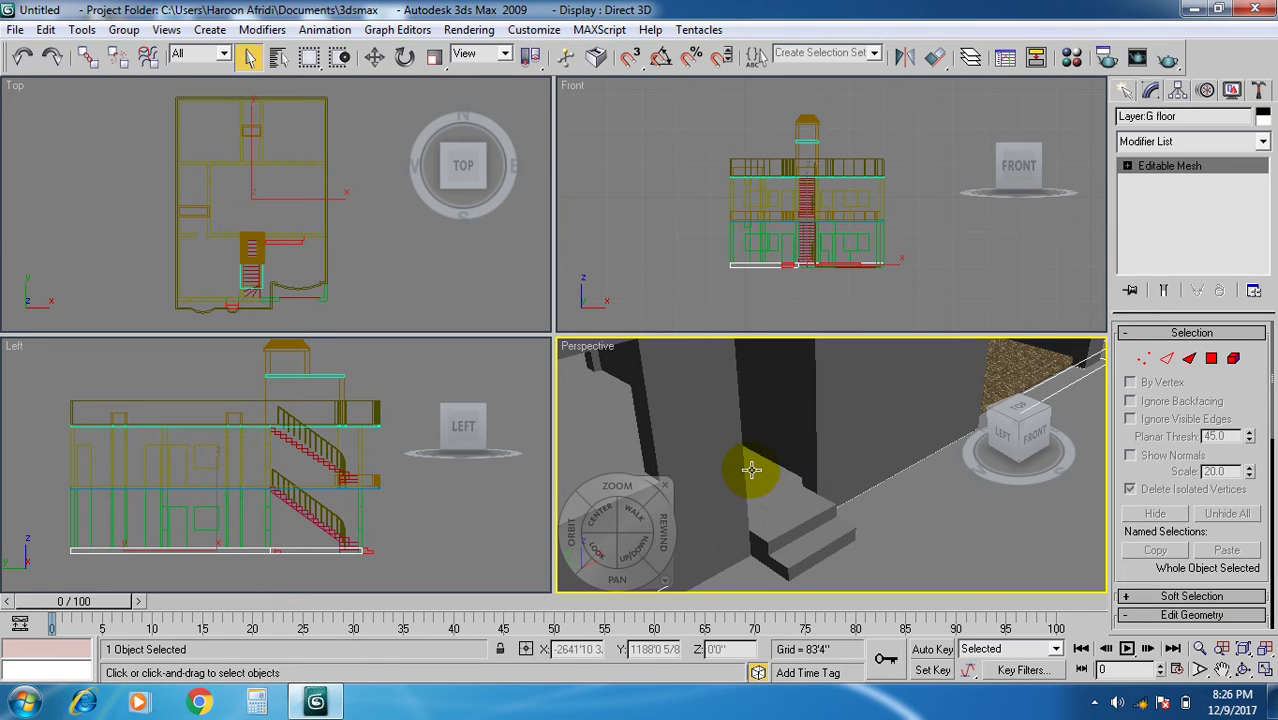
scroll(750, 470, "up", 4)
middle_click_drag(750, 470, 752, 479)
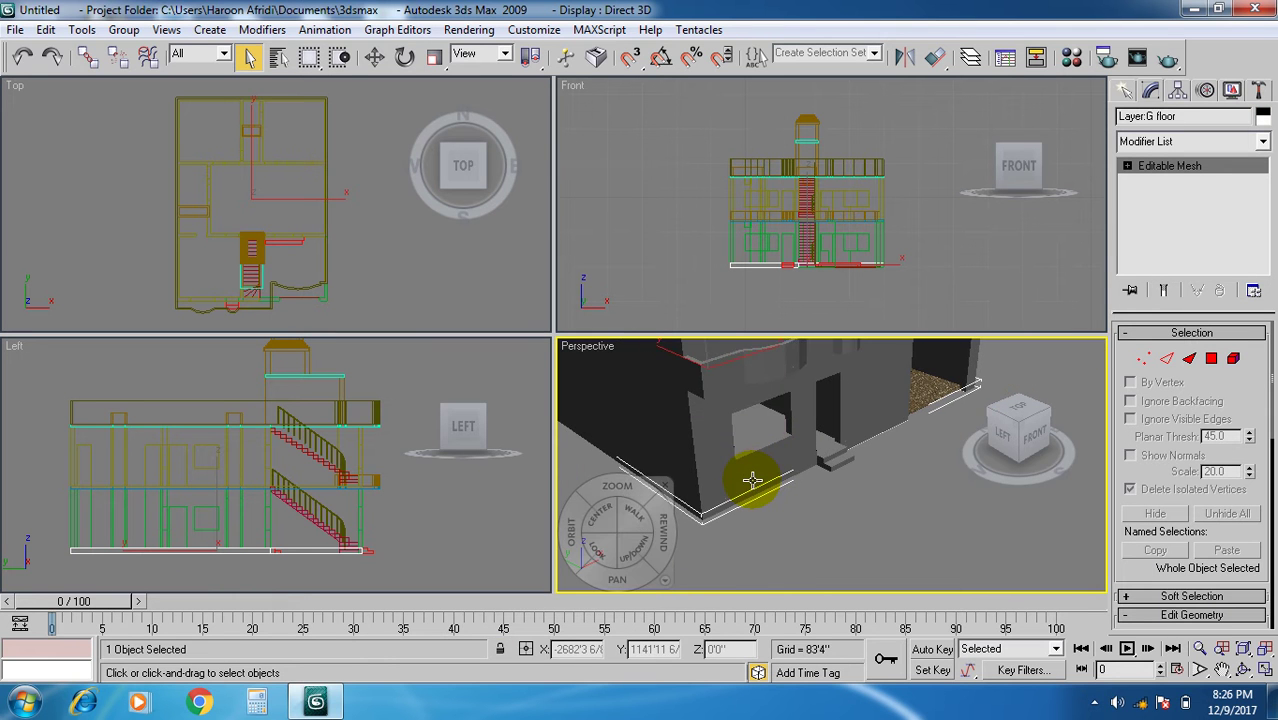
Load the Finishes.Flooring.Tile.Diamond.Red.jpg bitmap from the ArchMat folder as the diffuse map of the second material, 02 - Default.
key("m")
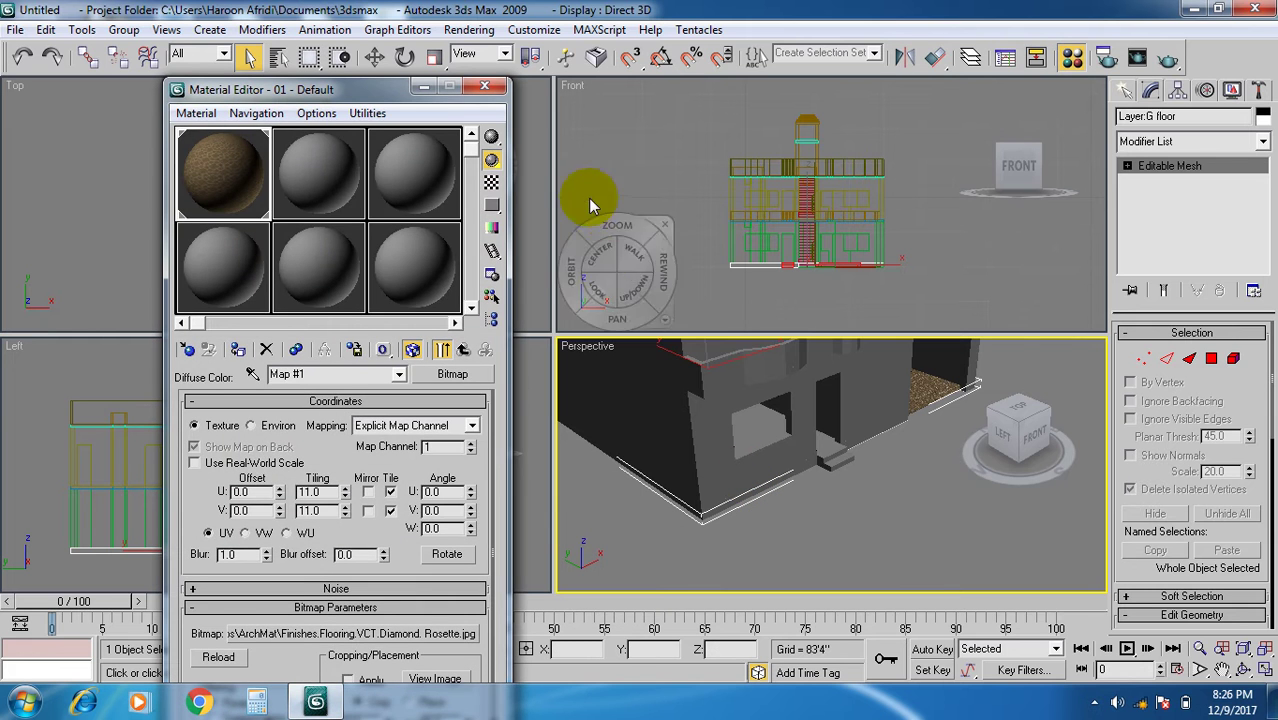
left_click(331, 174)
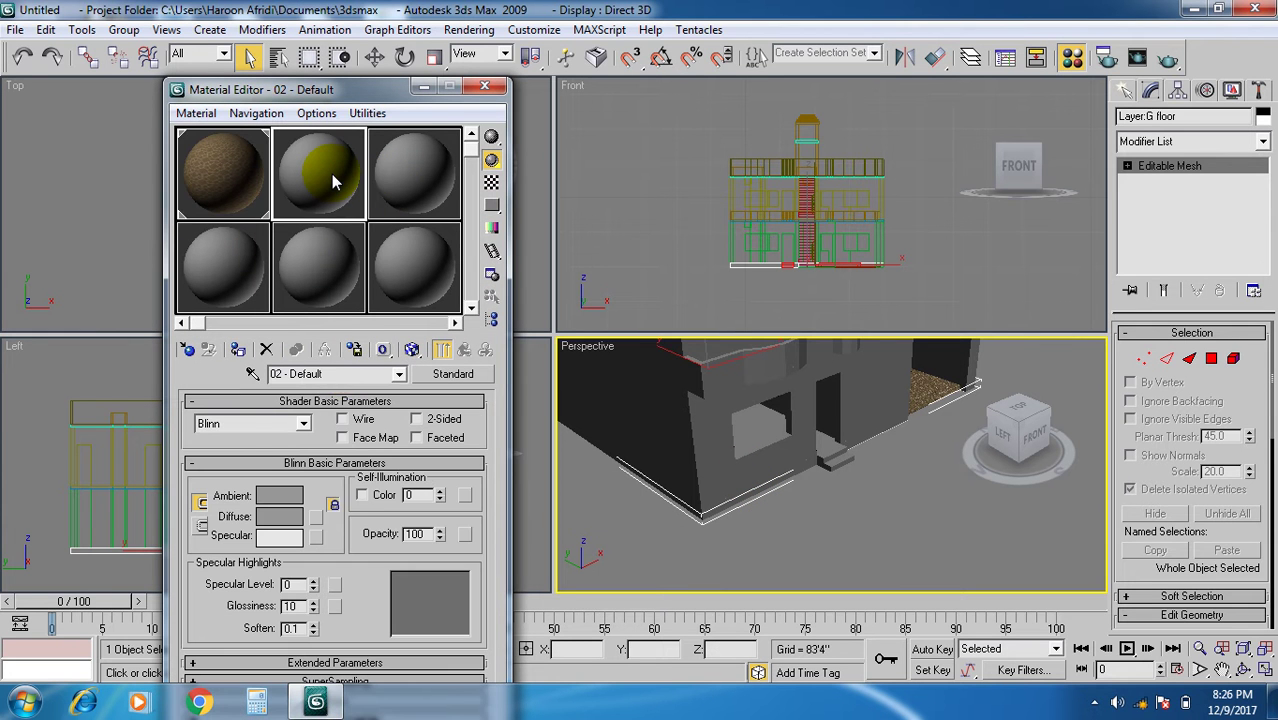
left_click(316, 516)
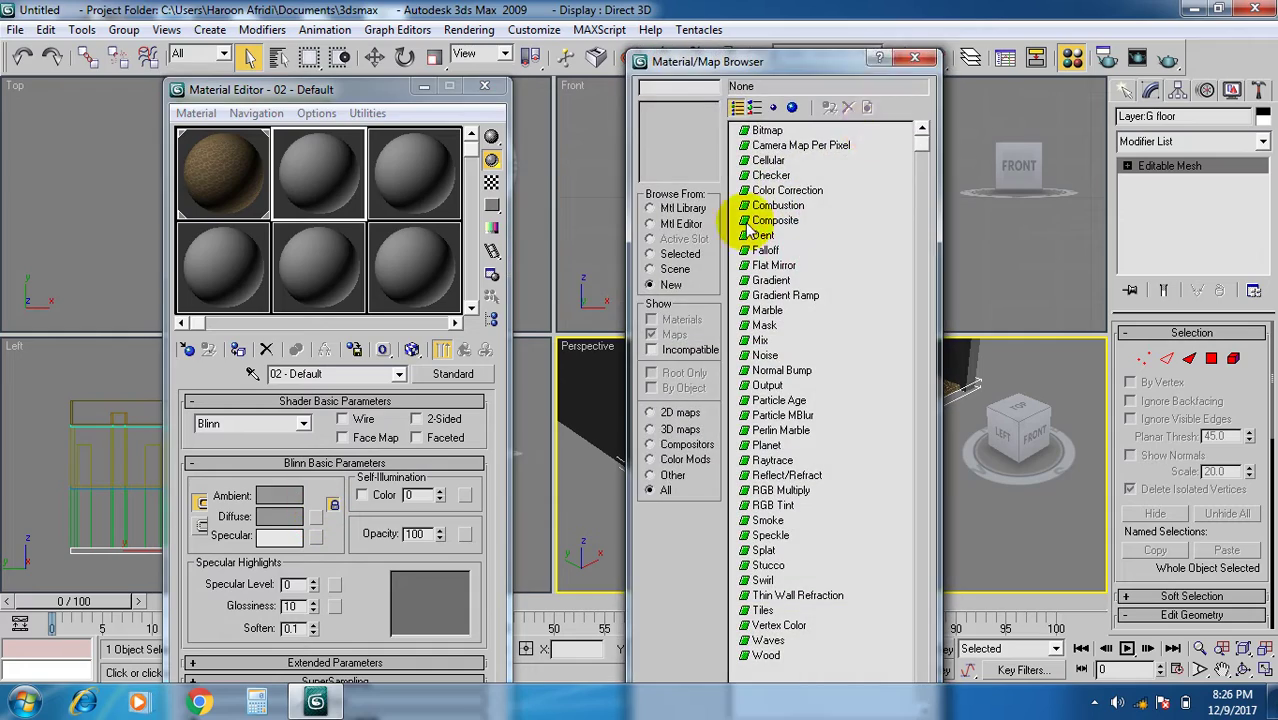
double_click(767, 131)
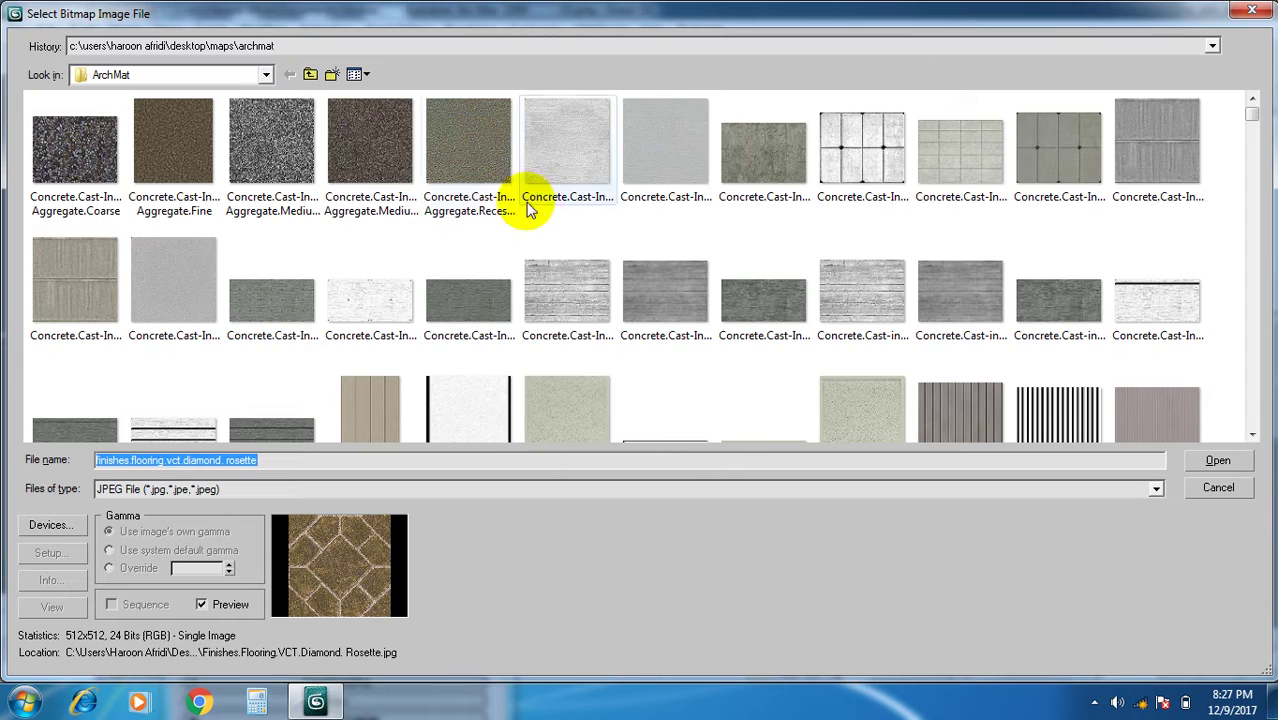
scroll(603, 217, "down", 3)
scroll(605, 220, "down", 3)
scroll(790, 255, "up", 5)
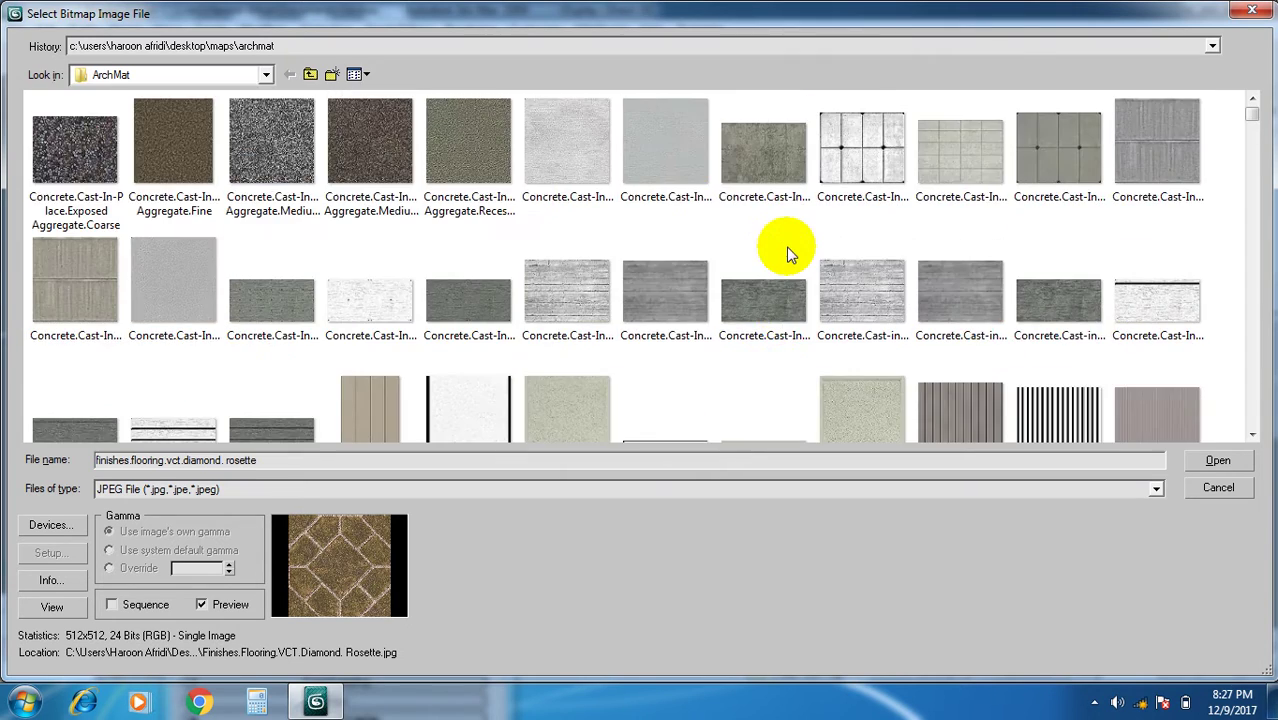
scroll(787, 248, "down", 5)
scroll(787, 250, "down", 3)
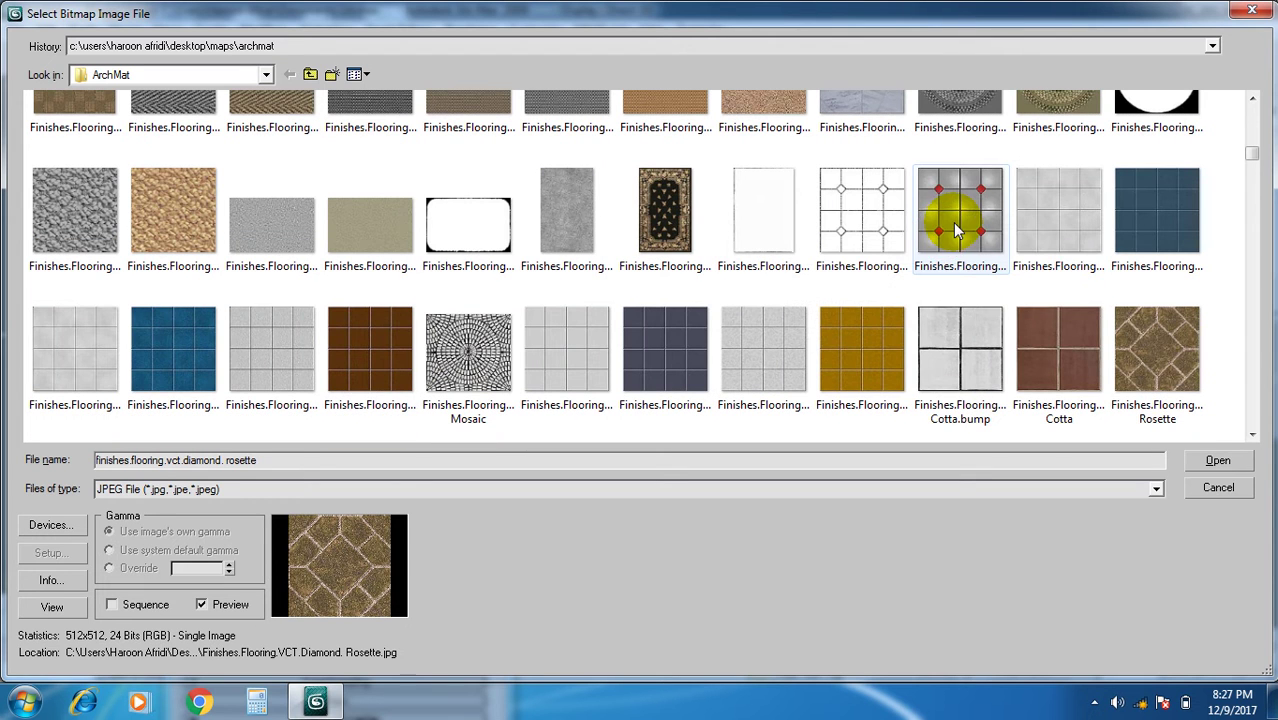
double_click(948, 233)
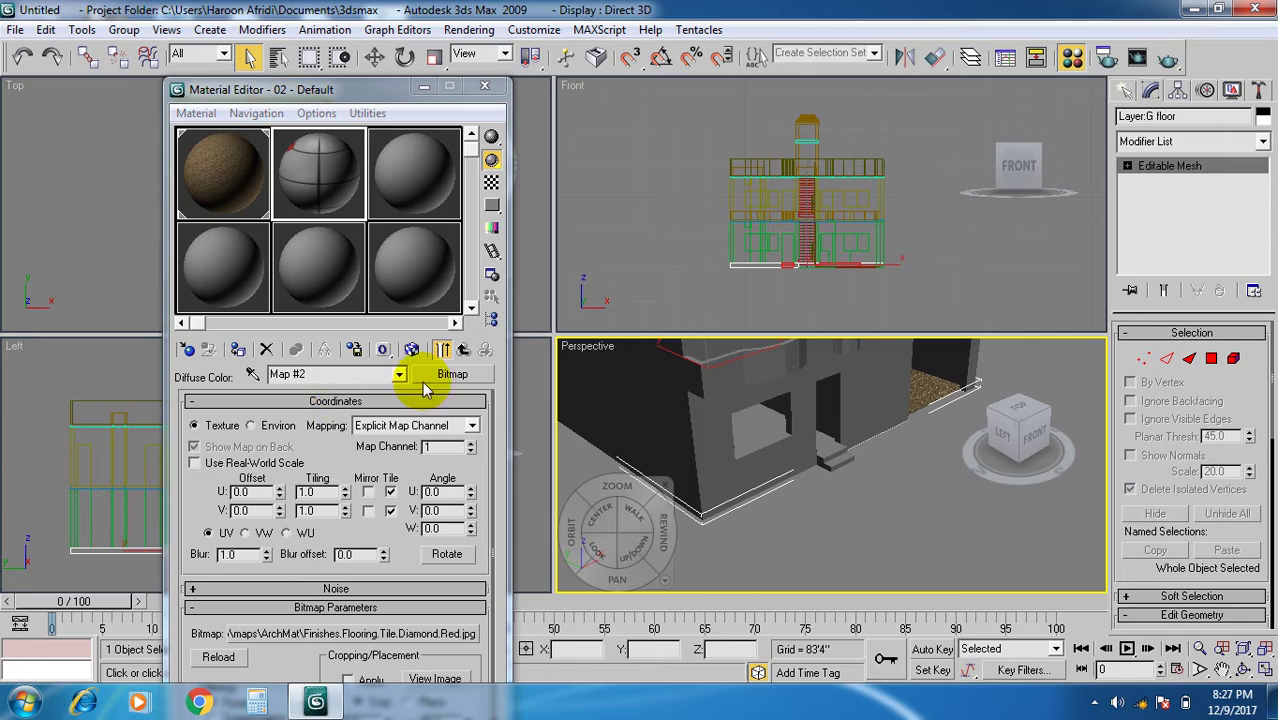
Assign the red diamond tile material to the ground floor and show its map in the viewport.
left_click(238, 351)
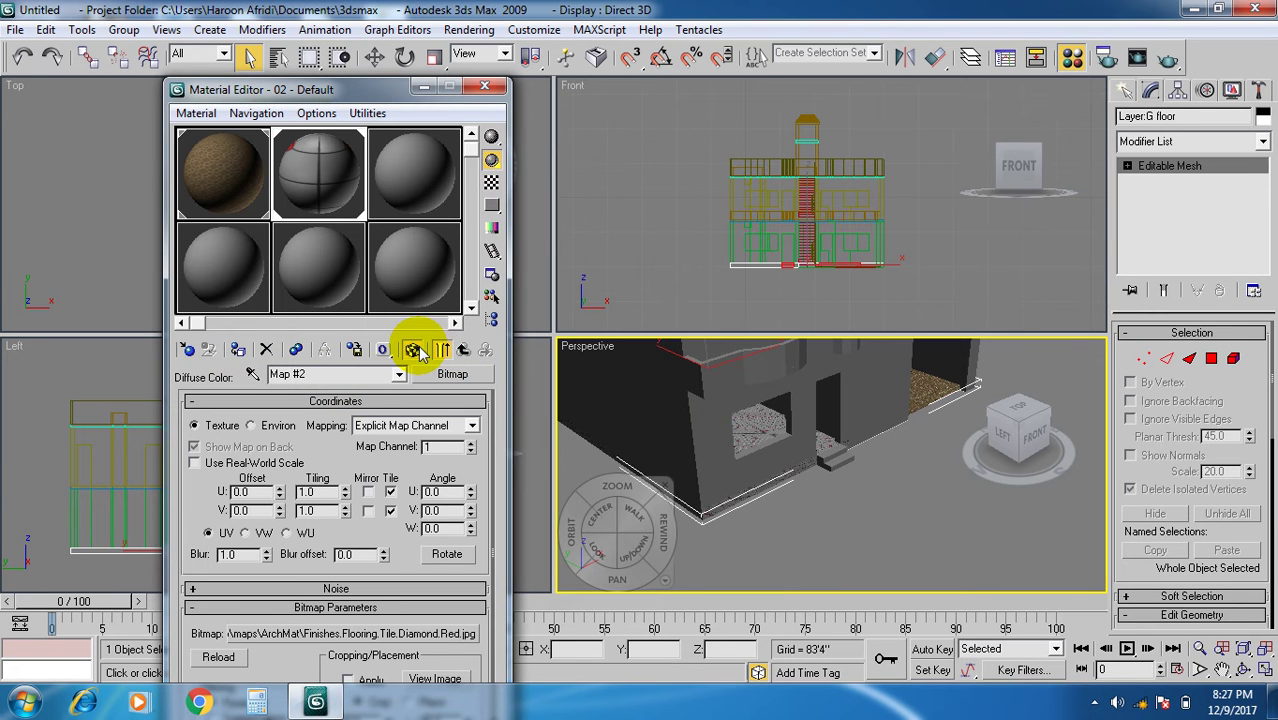
scroll(752, 470, "up", 6)
left_click_drag(1017, 462, 763, 490)
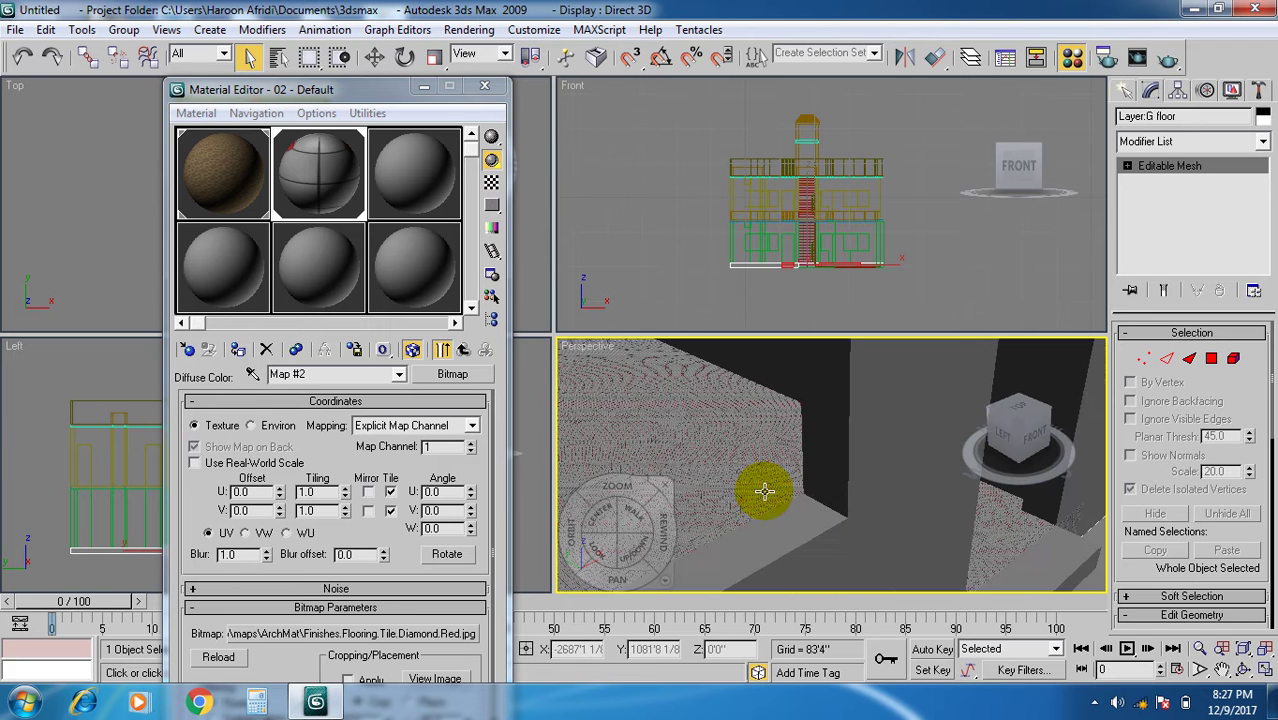
Add a UVW Map modifier to the ground floor.
left_click(1195, 142)
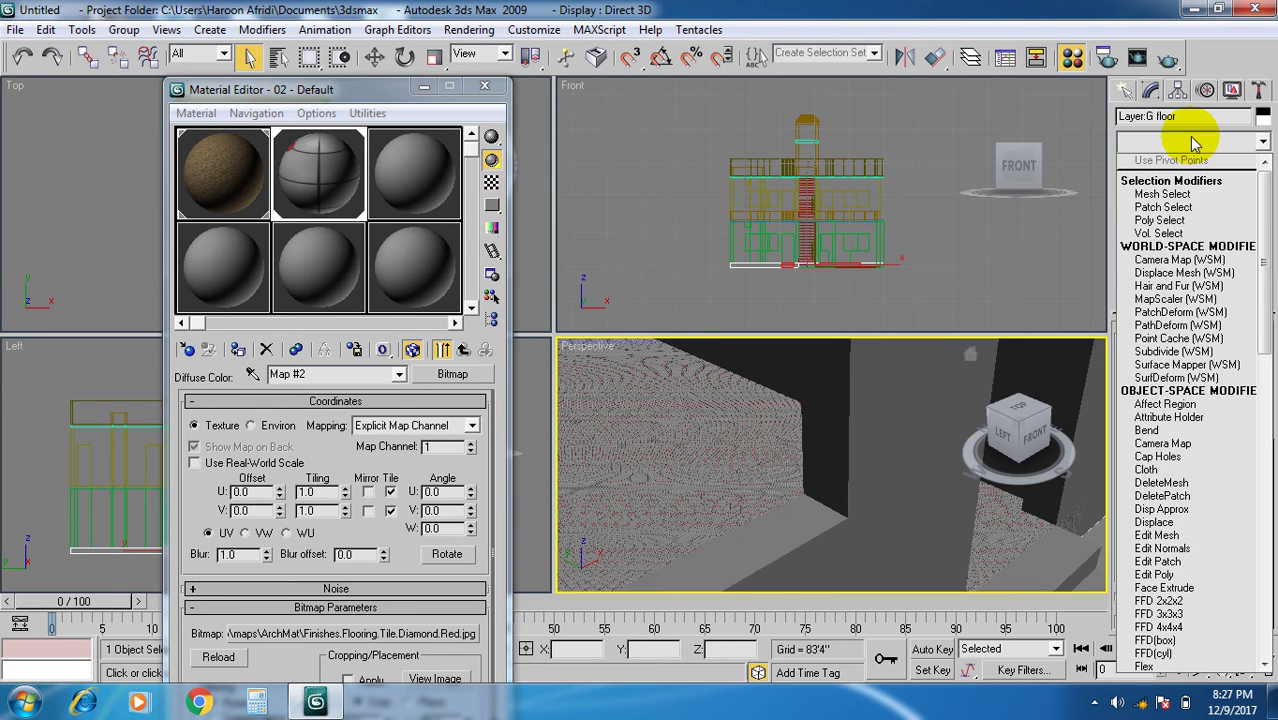
key("u")
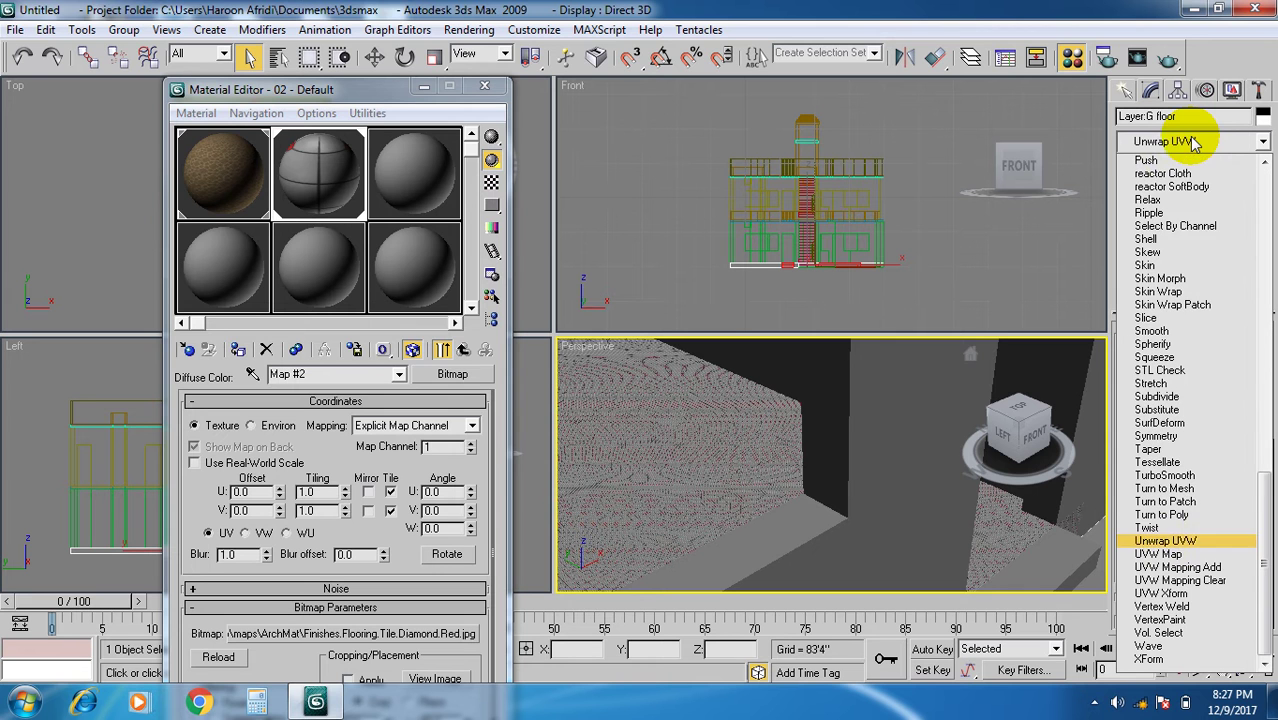
left_click(1157, 554)
middle_click_drag(833, 502, 807, 433)
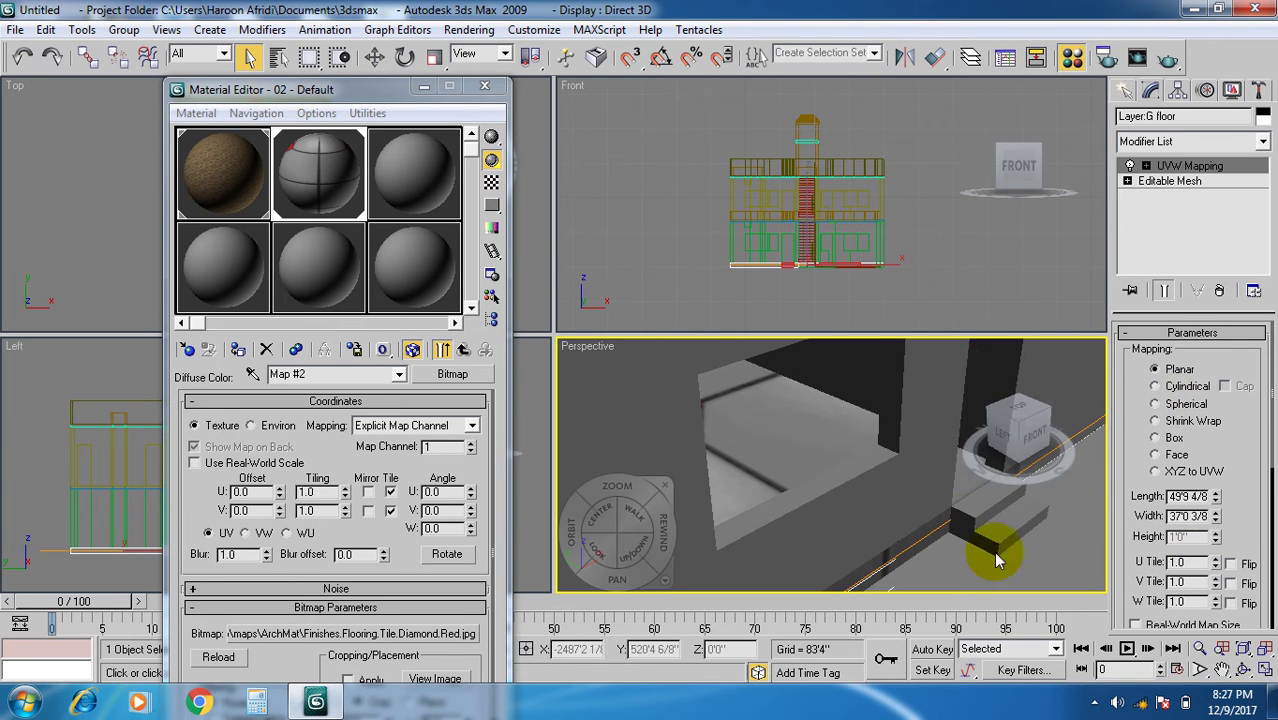
Set the ground floor's UVW Mapping U tile to -0.39.
middle_click_drag(804, 506, 769, 511)
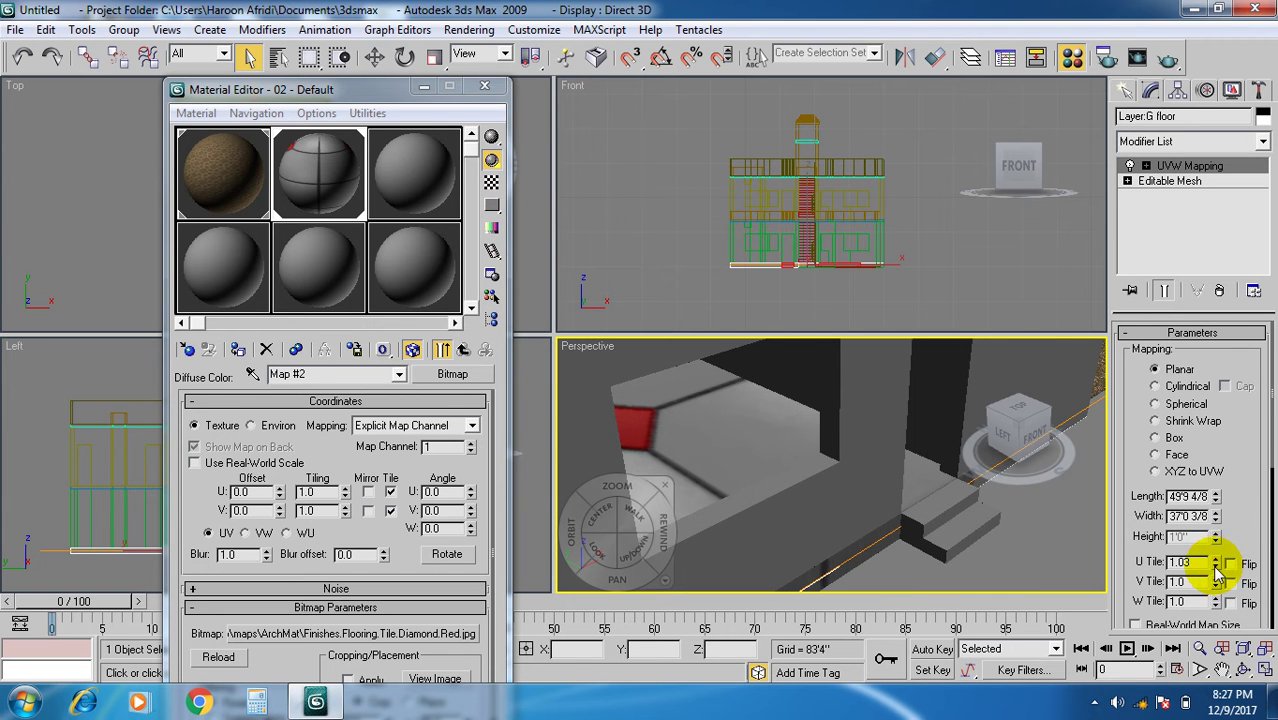
left_click_drag(1213, 563, 1060, 578)
middle_click_drag(875, 494, 884, 456)
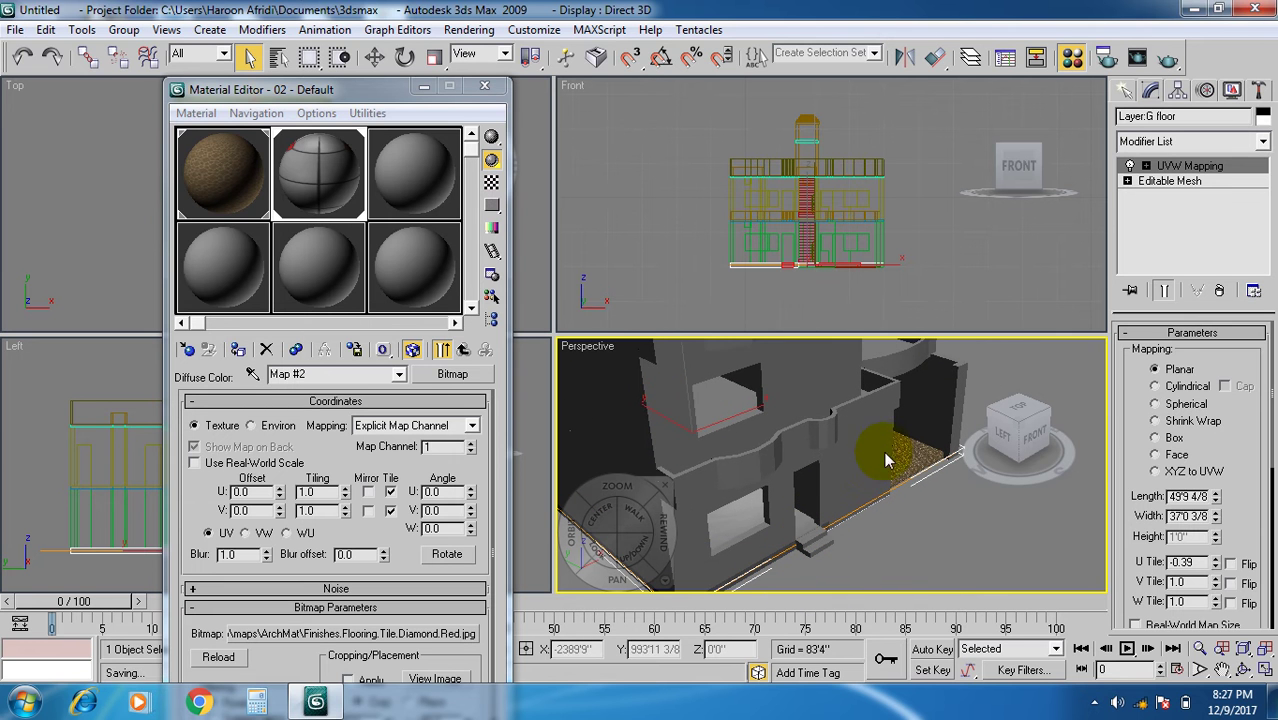
Try deleting the ground-floor walls to expose the floor, and undo the deletion.
left_click(889, 446)
key("Delete")
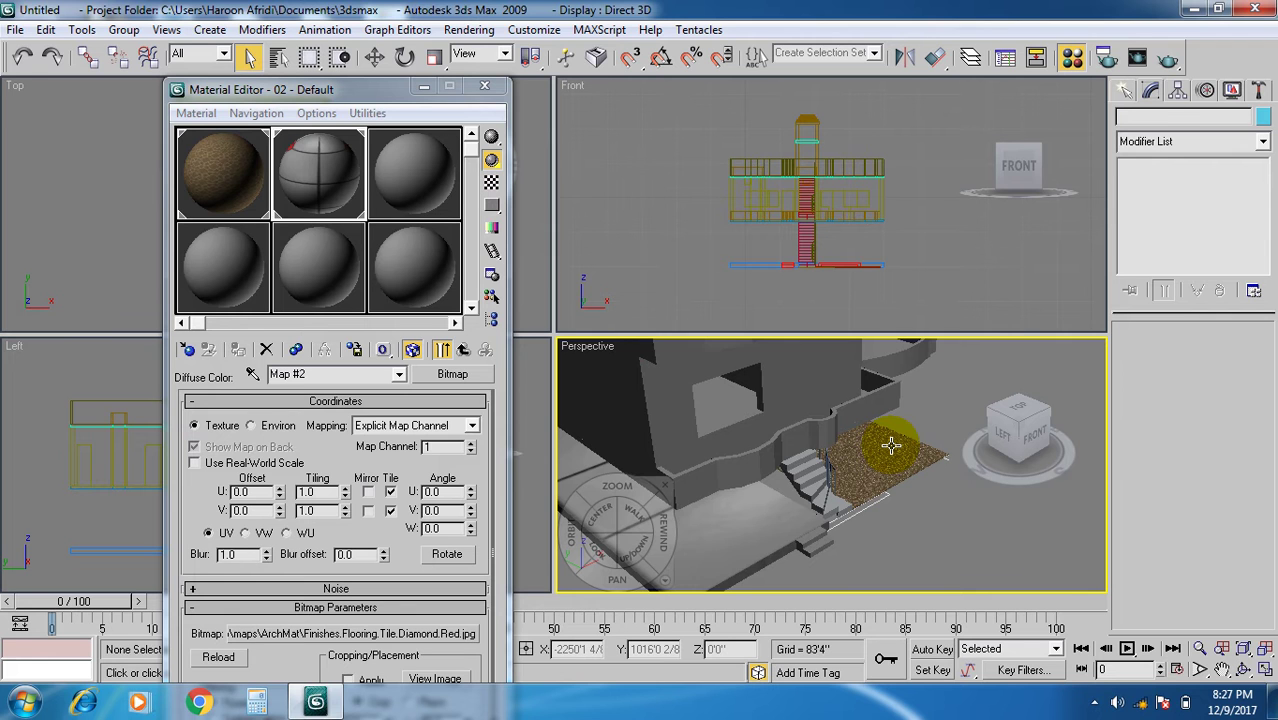
key("ctrl+z")
Hide the ground-floor walls (Layer:Wall1) in the Perspective view.
left_click(873, 447)
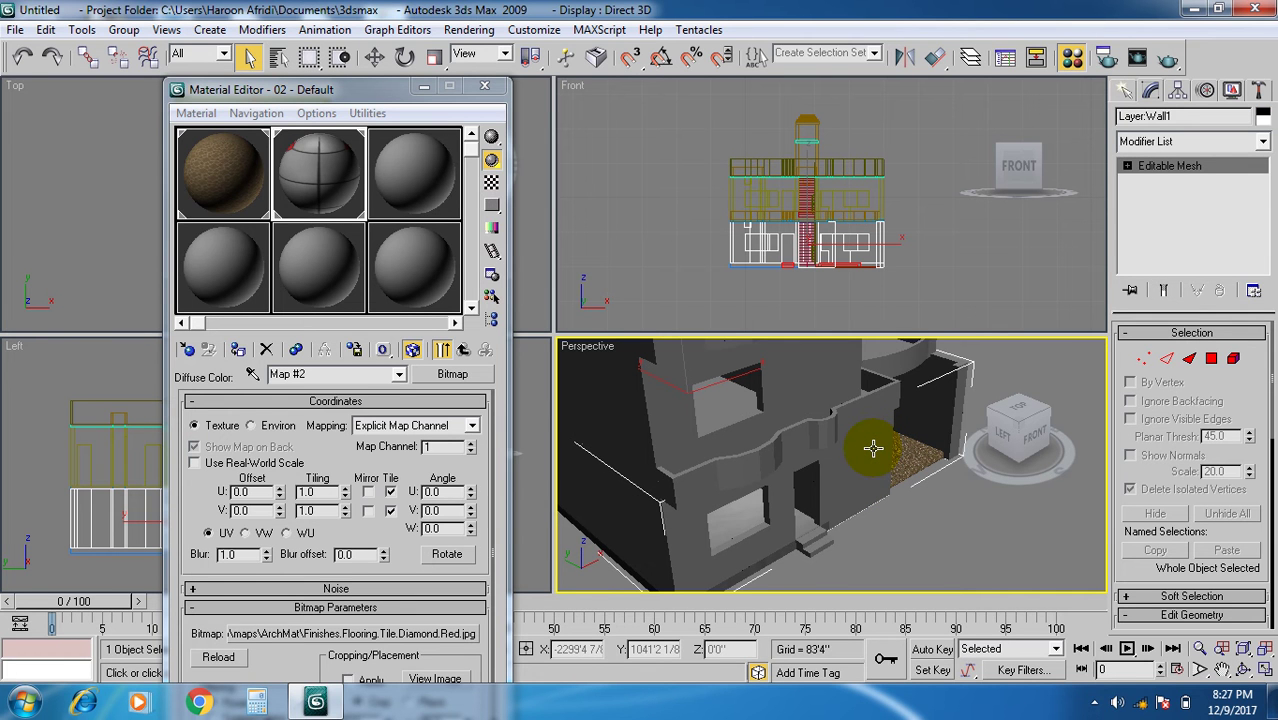
right_click(873, 453)
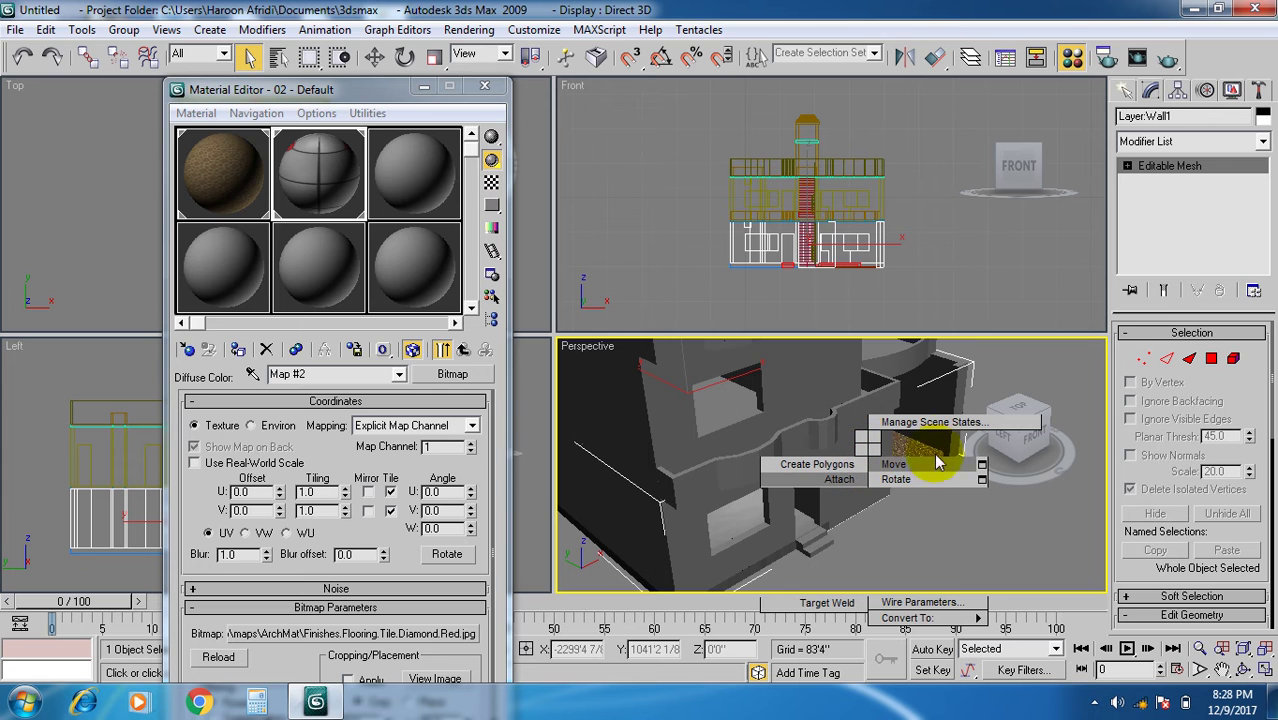
left_click(903, 438)
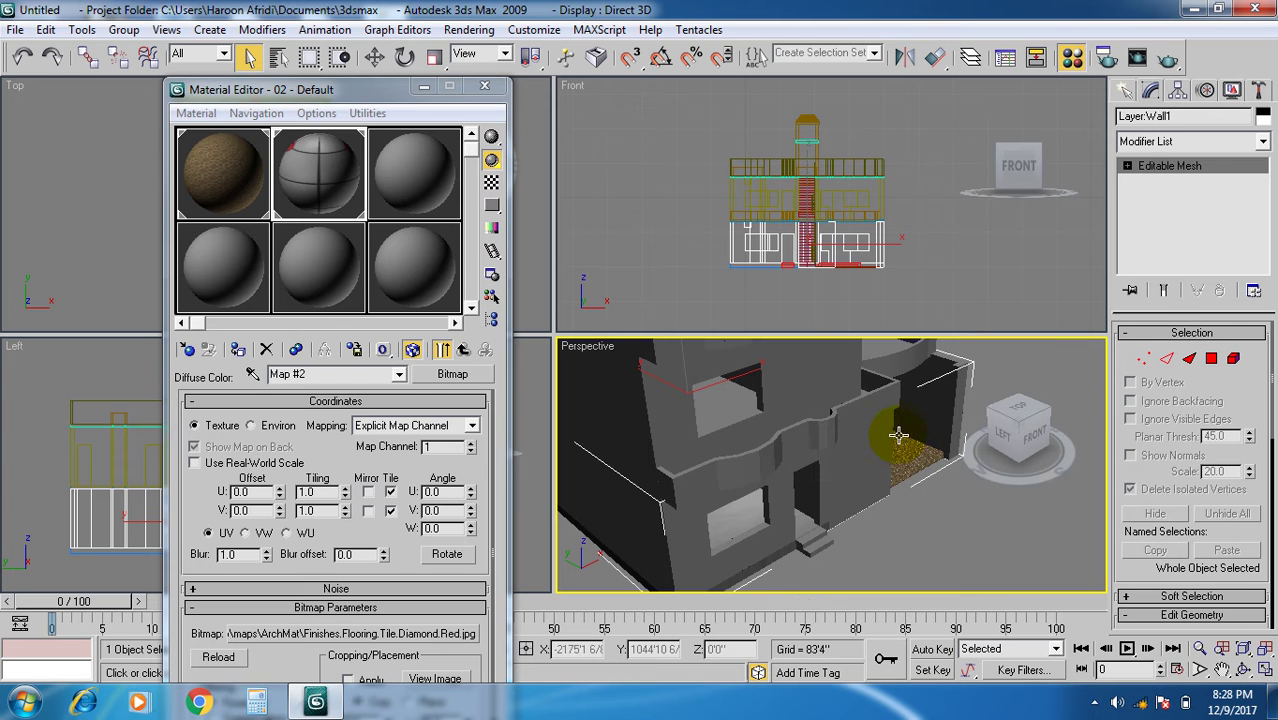
right_click(879, 450)
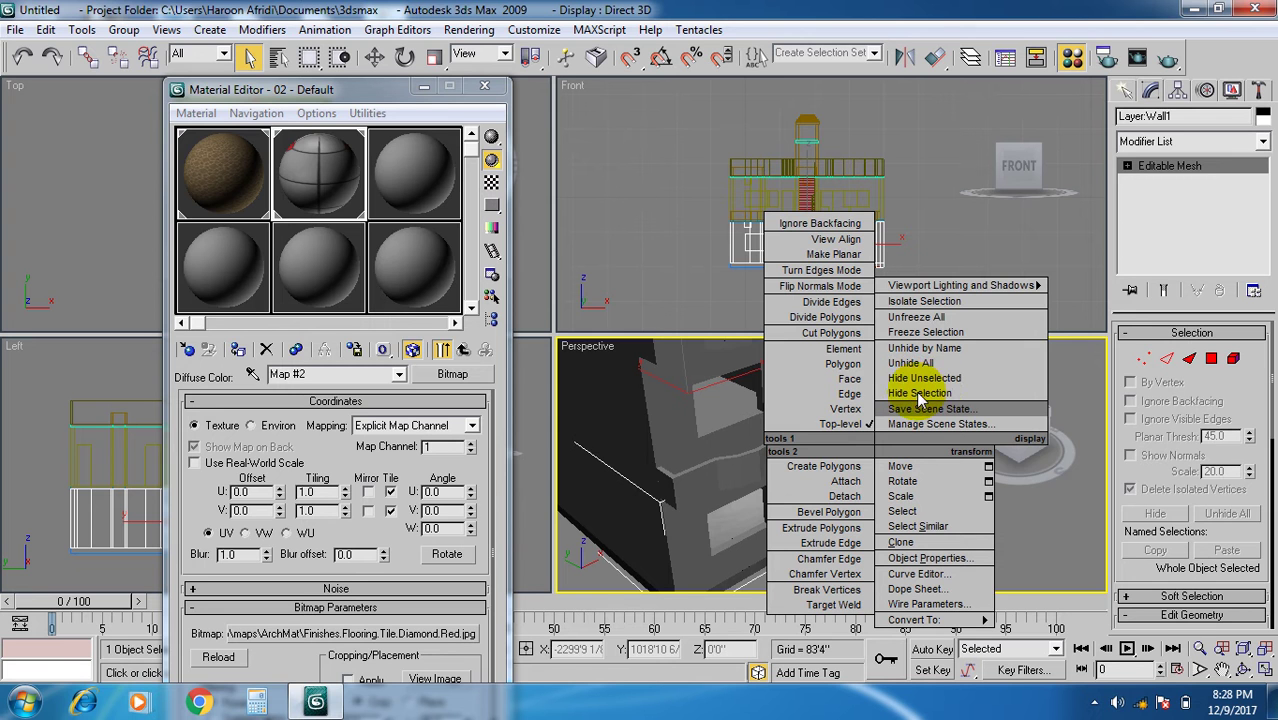
left_click(908, 395)
Hide the first-floor walls (Layer:wall 2).
middle_click_drag(828, 489, 927, 429)
left_click(911, 416)
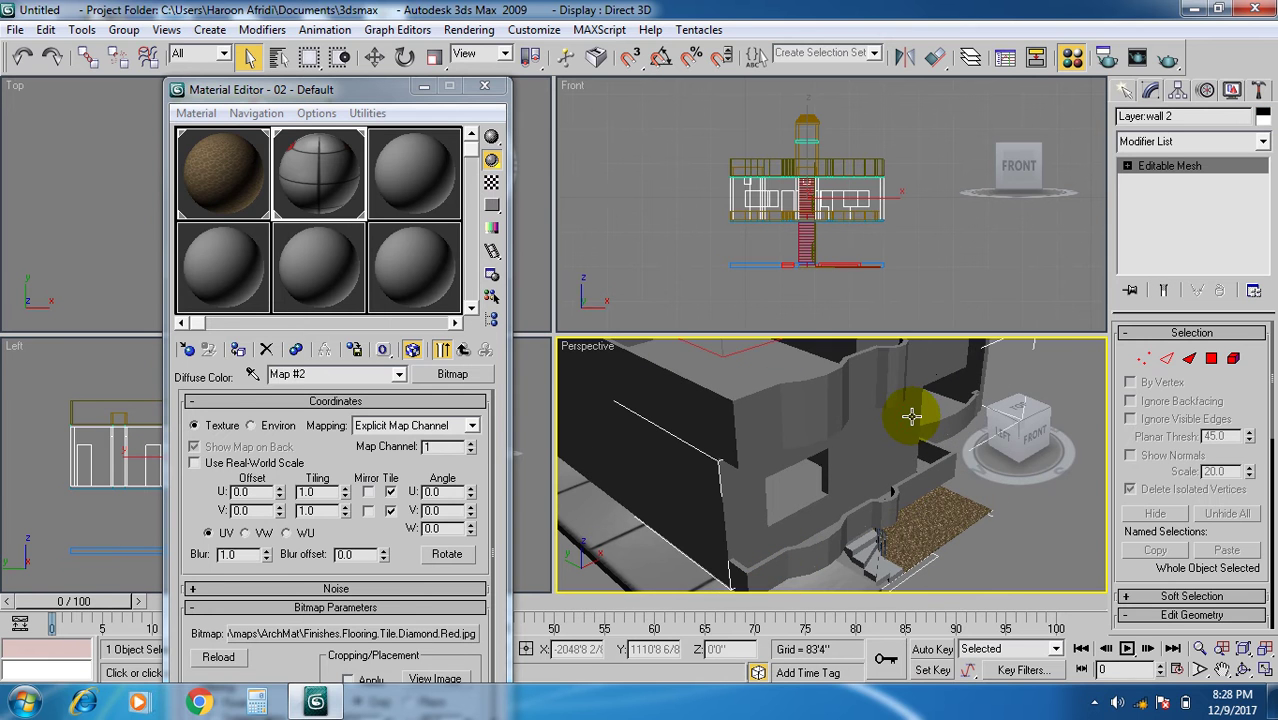
right_click(911, 416)
left_click(925, 370)
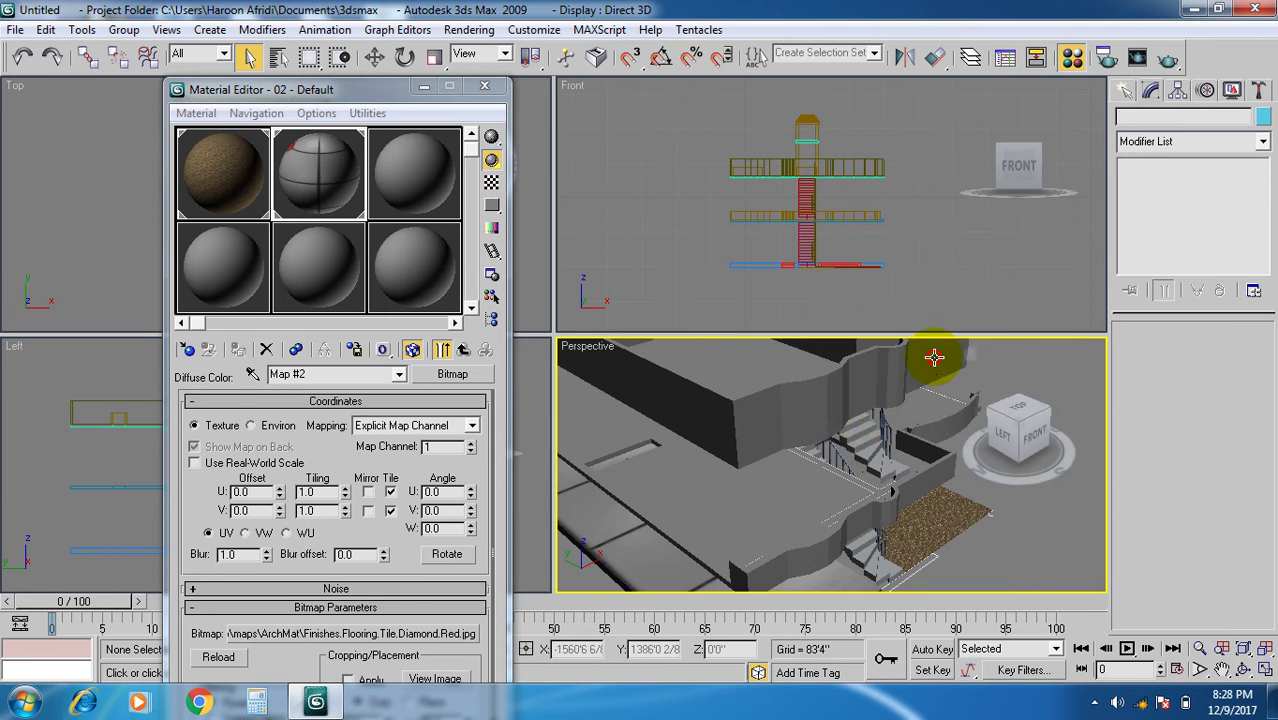
Hide the first-floor slab (Layer:F floor) to expose the tiled ground floor beneath it.
middle_click_drag(852, 460, 736, 522)
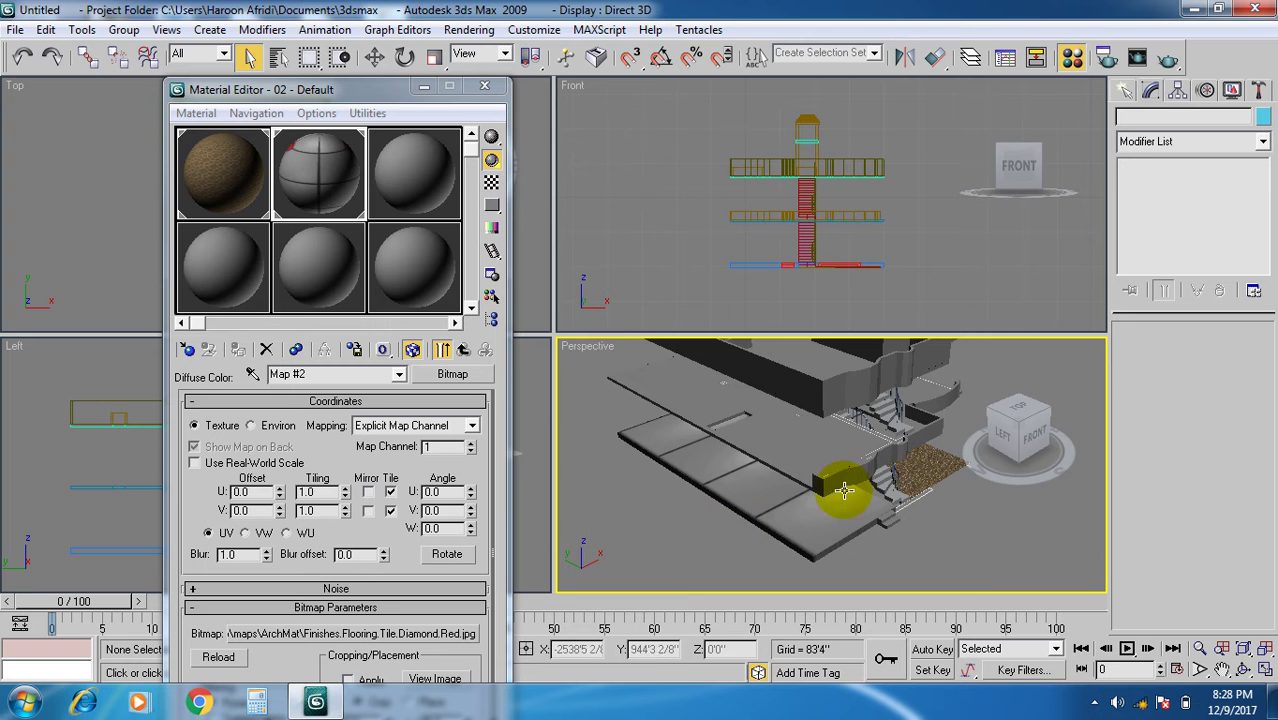
scroll(787, 485, "up", 3)
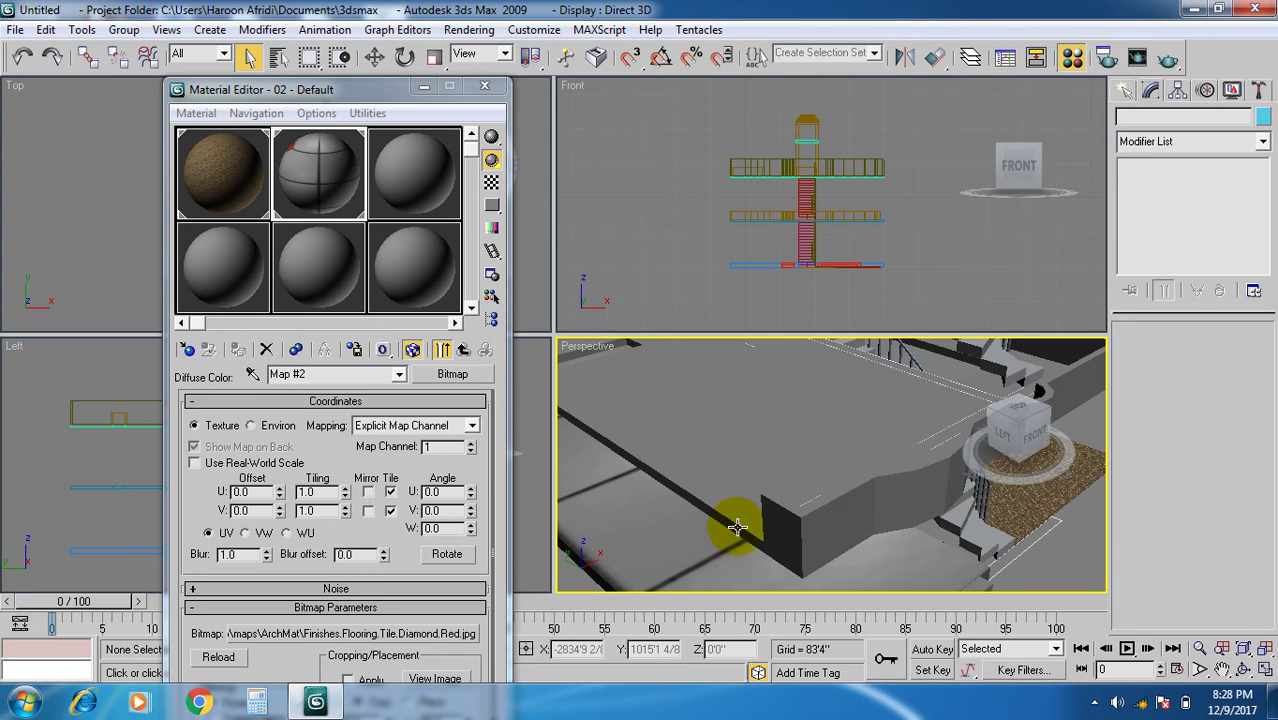
left_click(736, 528)
right_click(741, 521)
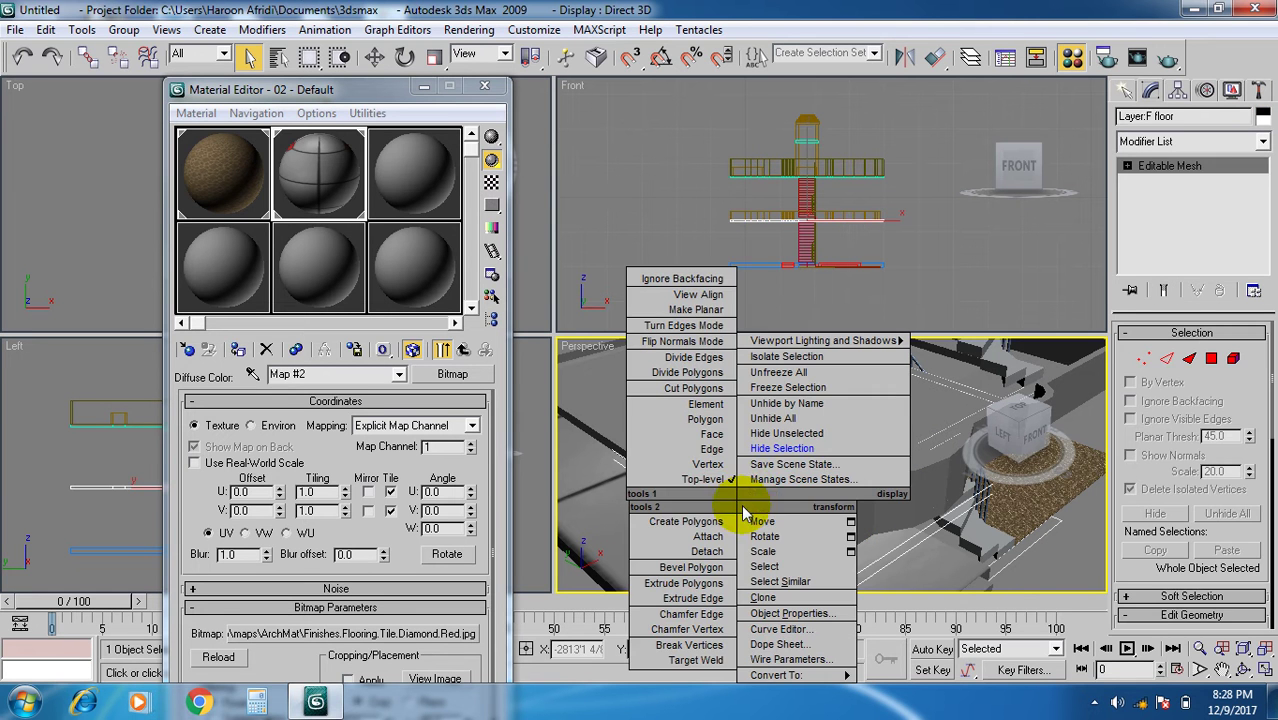
left_click(775, 452)
scroll(796, 481, "down", 3)
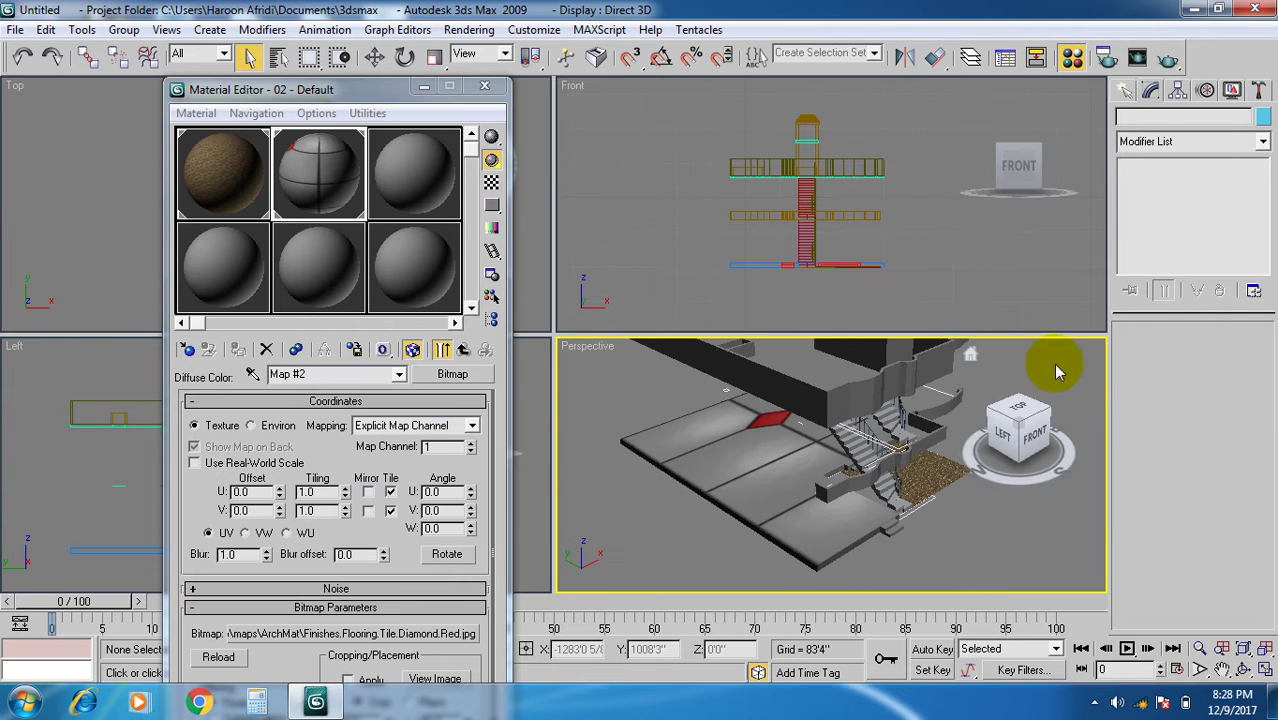
Set the ground floor's UVW Mapping U tile to -3.82 and V tile to 5.46.
left_click(843, 540)
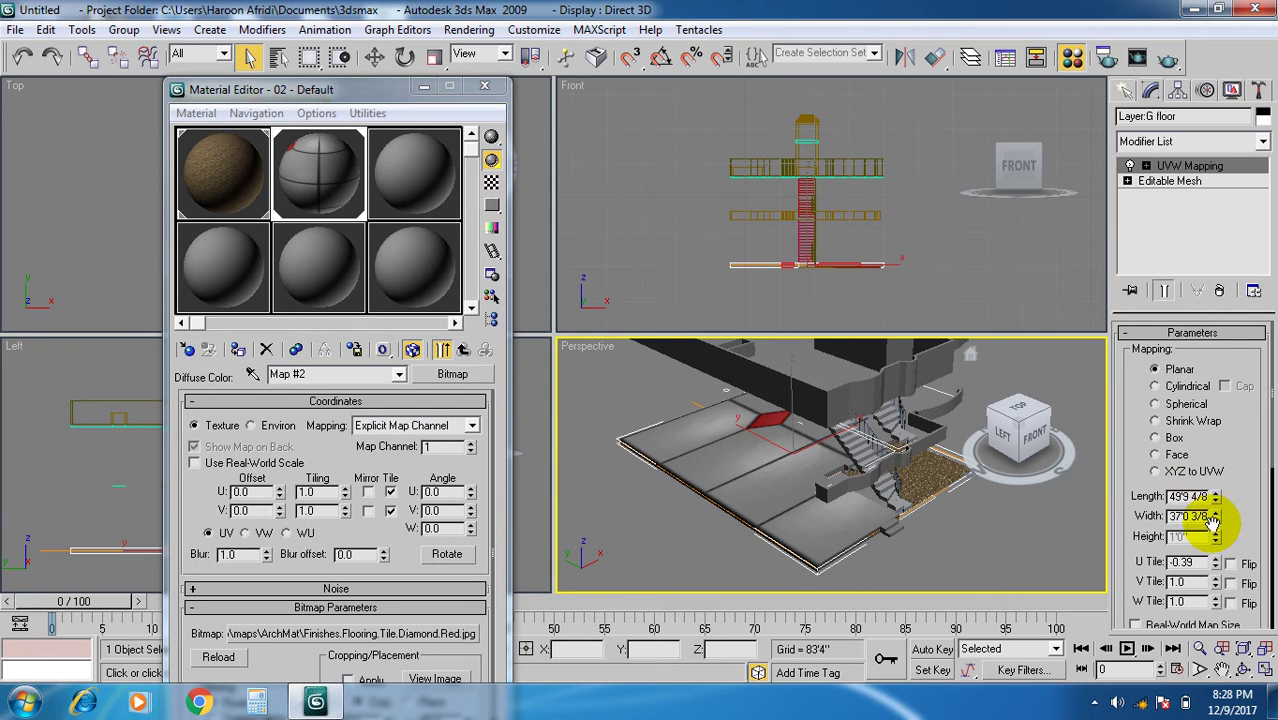
left_click_drag(1222, 565, 1233, 28)
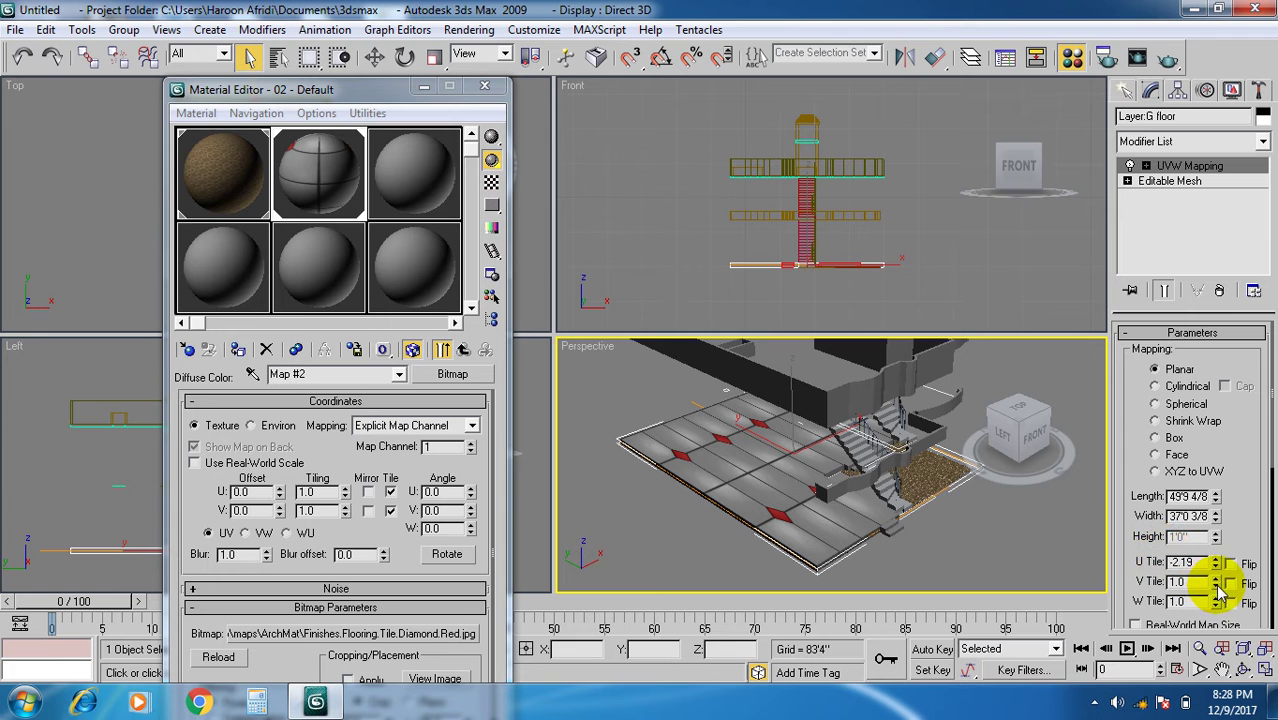
left_click_drag(1219, 590, 840, 264)
scroll(756, 552, "up", 6)
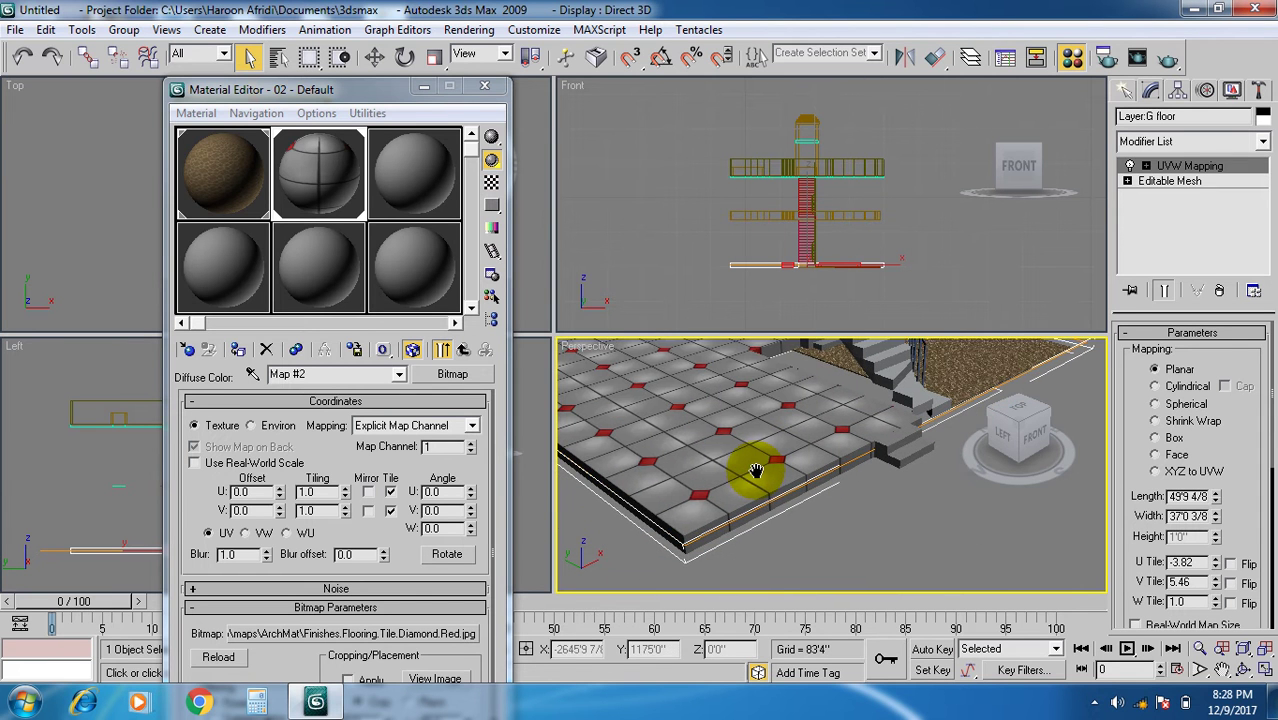
scroll(758, 461, "down", 8)
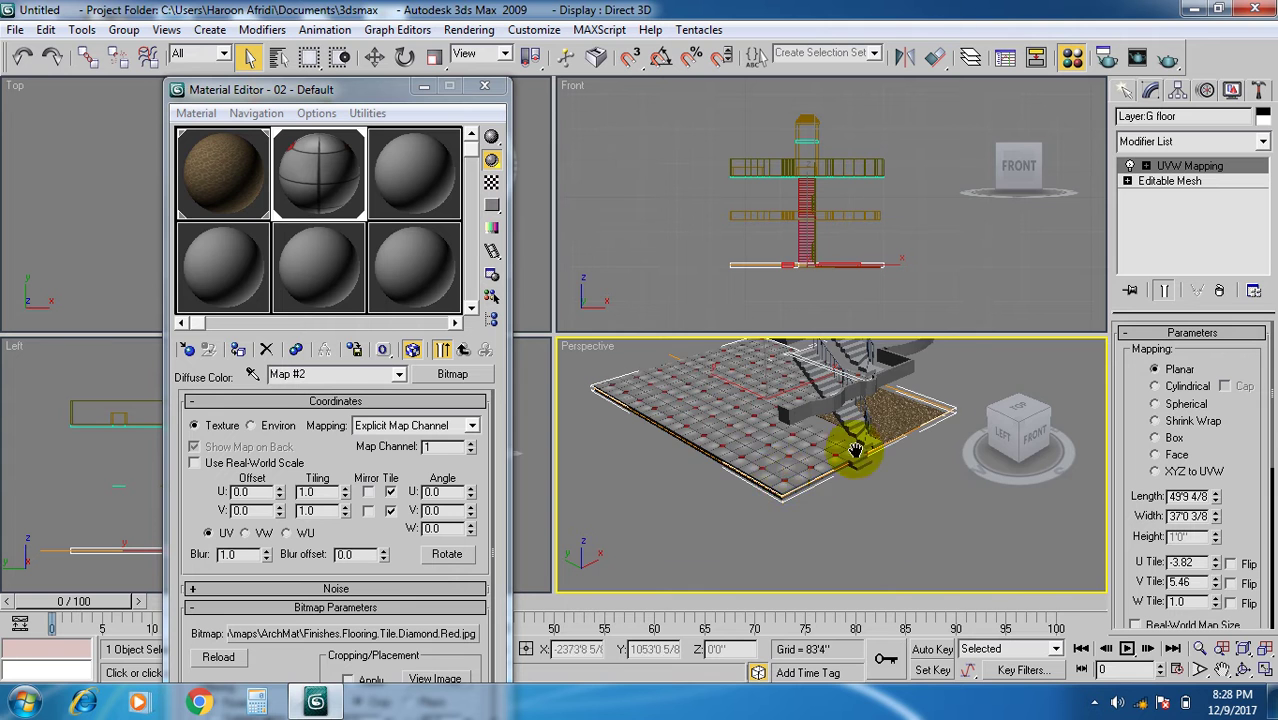
scroll(855, 450, "up", 4)
middle_click_drag(862, 511, 833, 499, "alt")
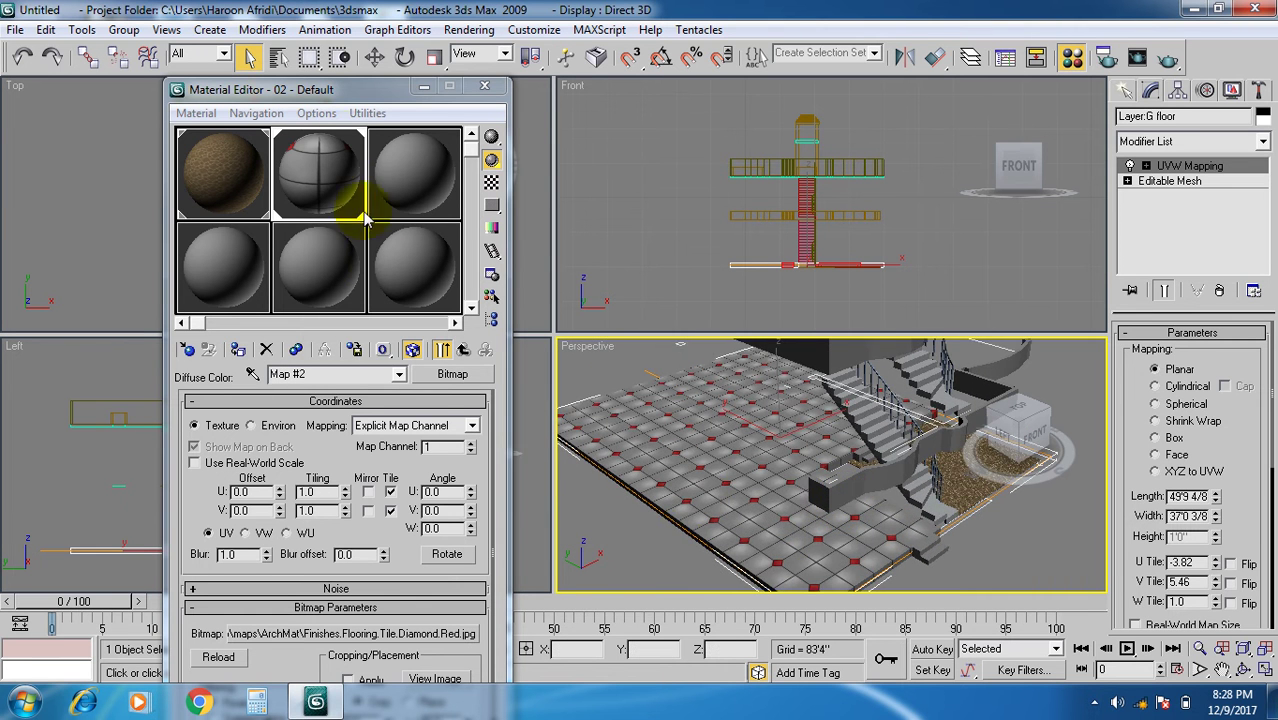
Unhide all hidden objects of the house.
scroll(642, 528, "up", 3)
middle_click_drag(642, 528, 676, 465)
right_click(655, 472)
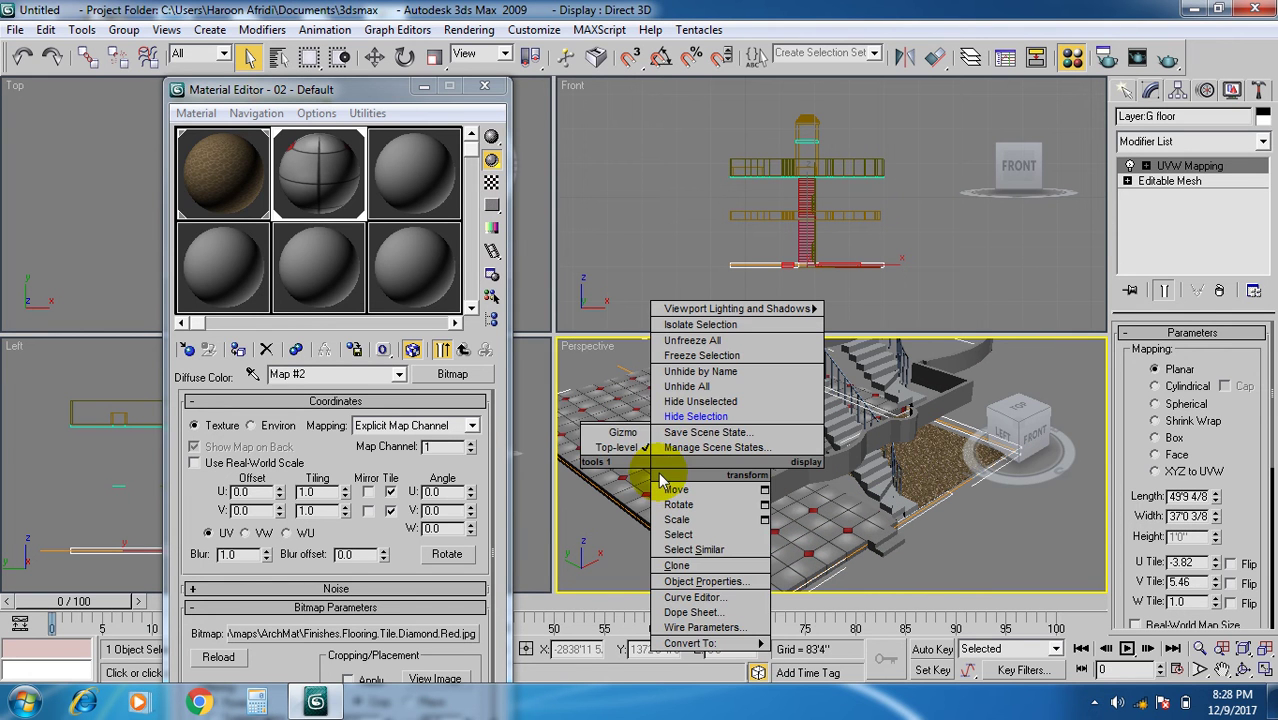
left_click(700, 388)
scroll(735, 420, "down", 5)
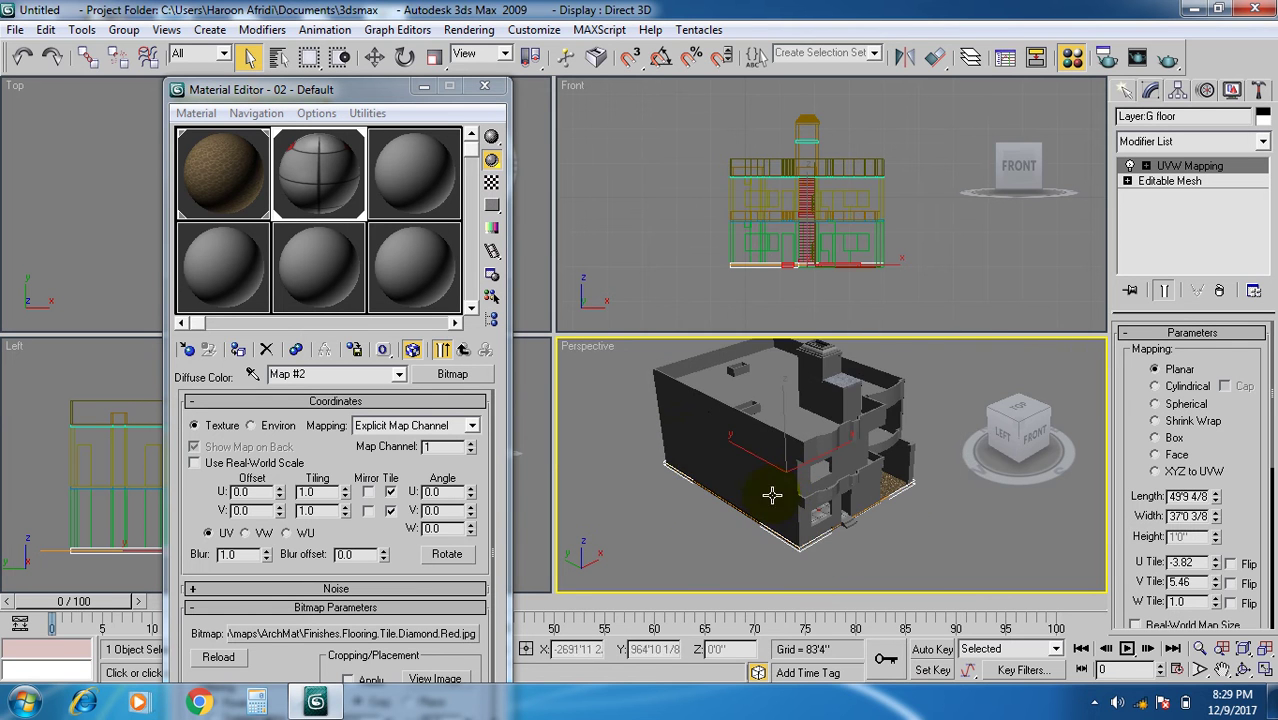
Close the Material Editor and select the ground-floor walls by the name Layer:Wall1.
left_click(484, 86)
left_click(278, 57)
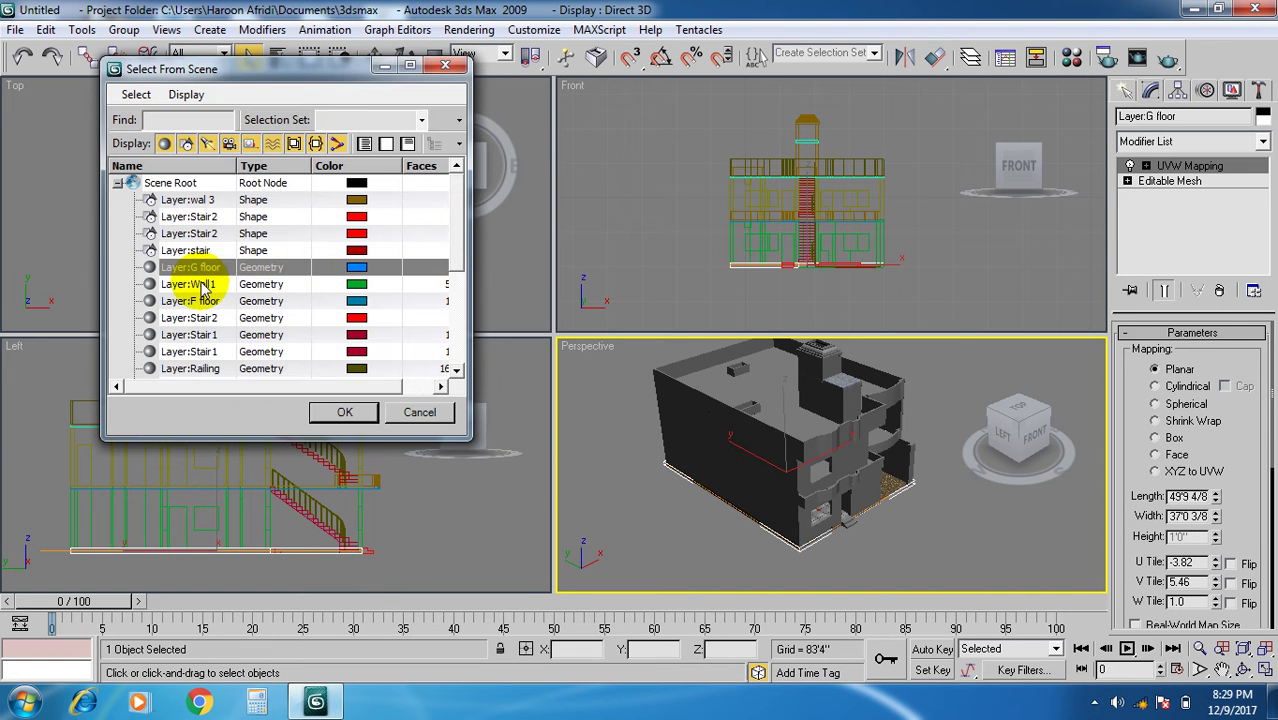
left_click(200, 285)
left_click(344, 411)
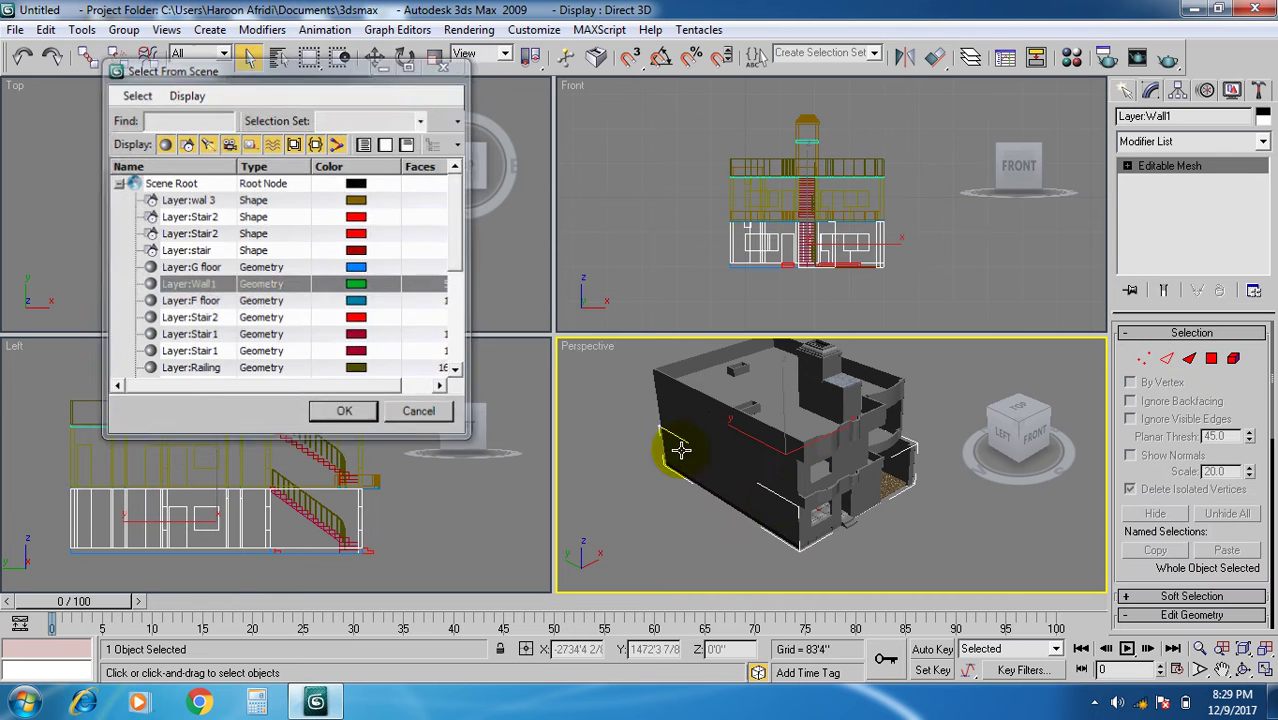
Delete the selected ground-floor walls as a check, and undo the deletion.
key("Delete")
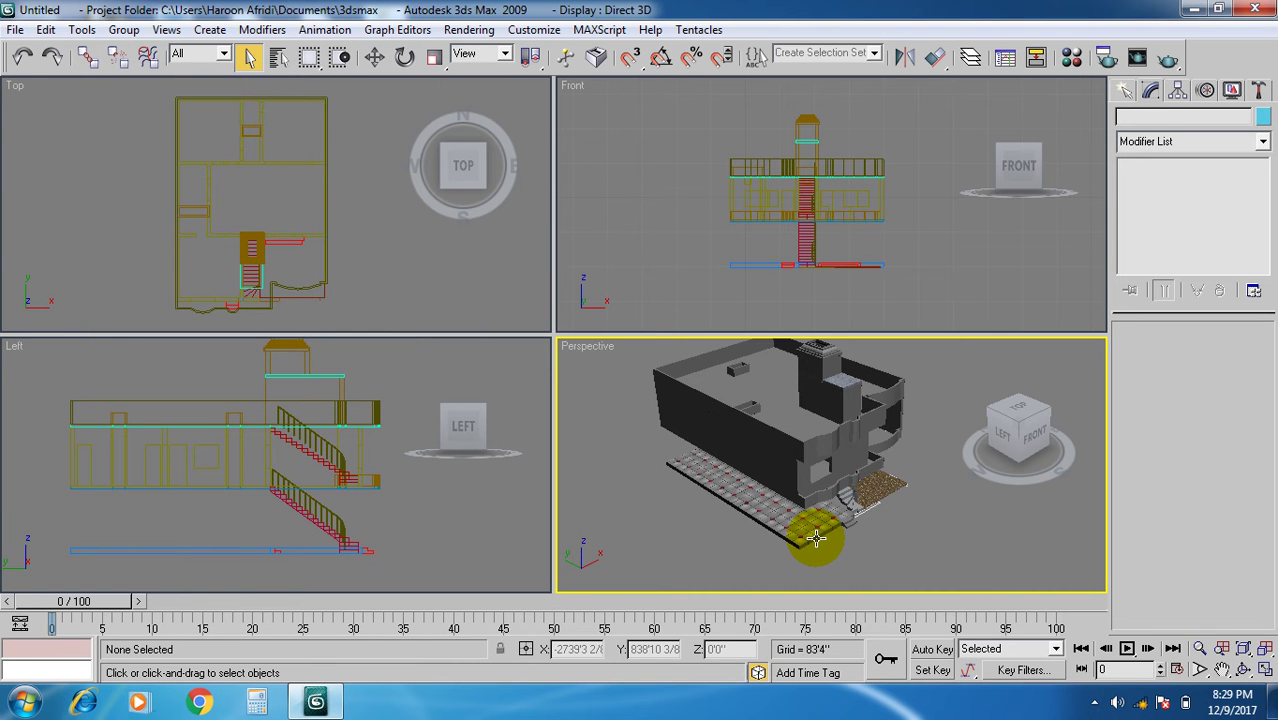
key("ctrl+z")
scroll(800, 557, "up", 8)
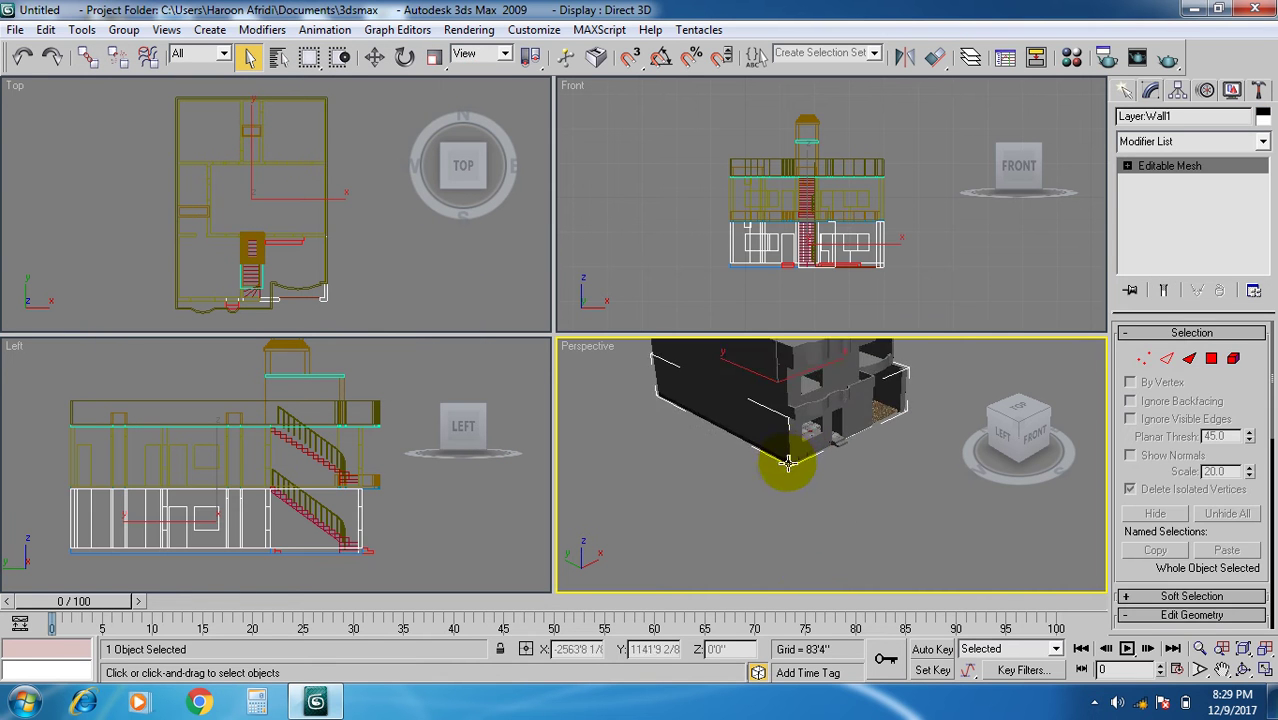
Maximize the Perspective viewport, framing the lower front corner of the house.
left_click(1265, 670)
scroll(776, 485, "down", 6)
middle_click_drag(776, 491, 659, 488, "alt")
scroll(659, 488, "up", 3)
scroll(659, 488, "up", 2)
middle_click_drag(573, 494, 565, 366, "alt")
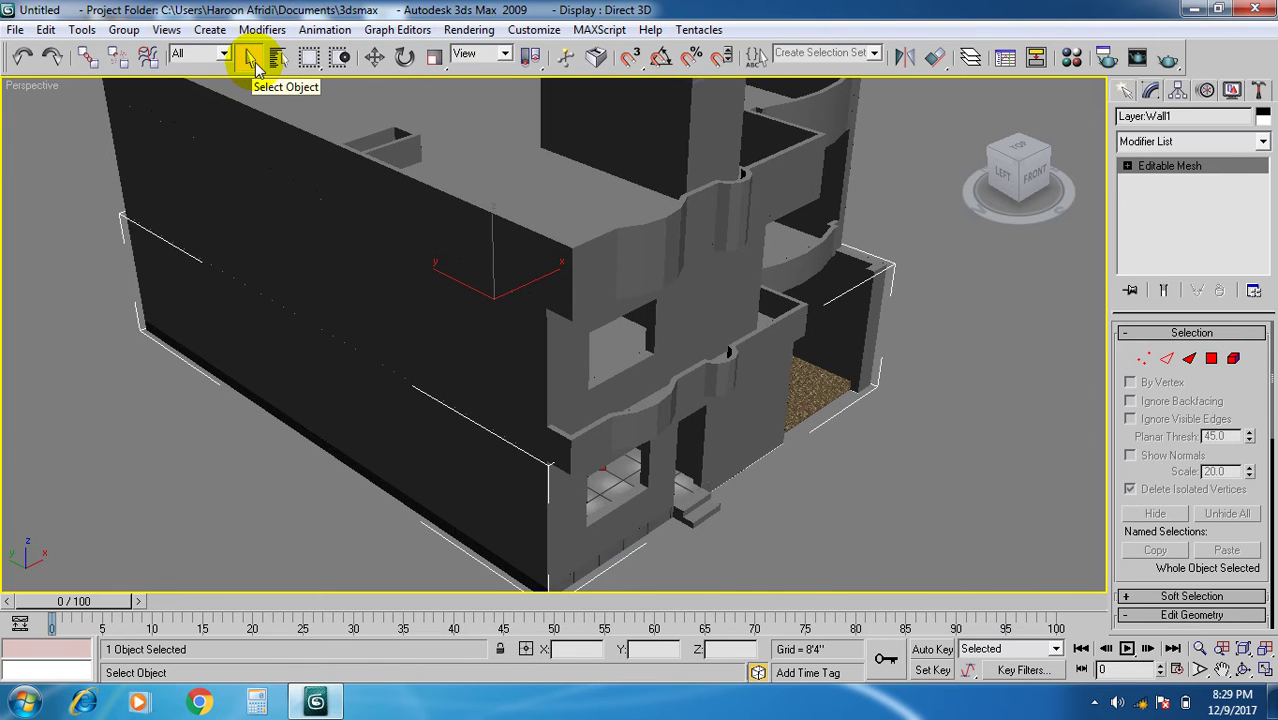
Start a Bitmap map for the diffuse color of the third material sample, 03 - Default.
key("m")
left_click(407, 181)
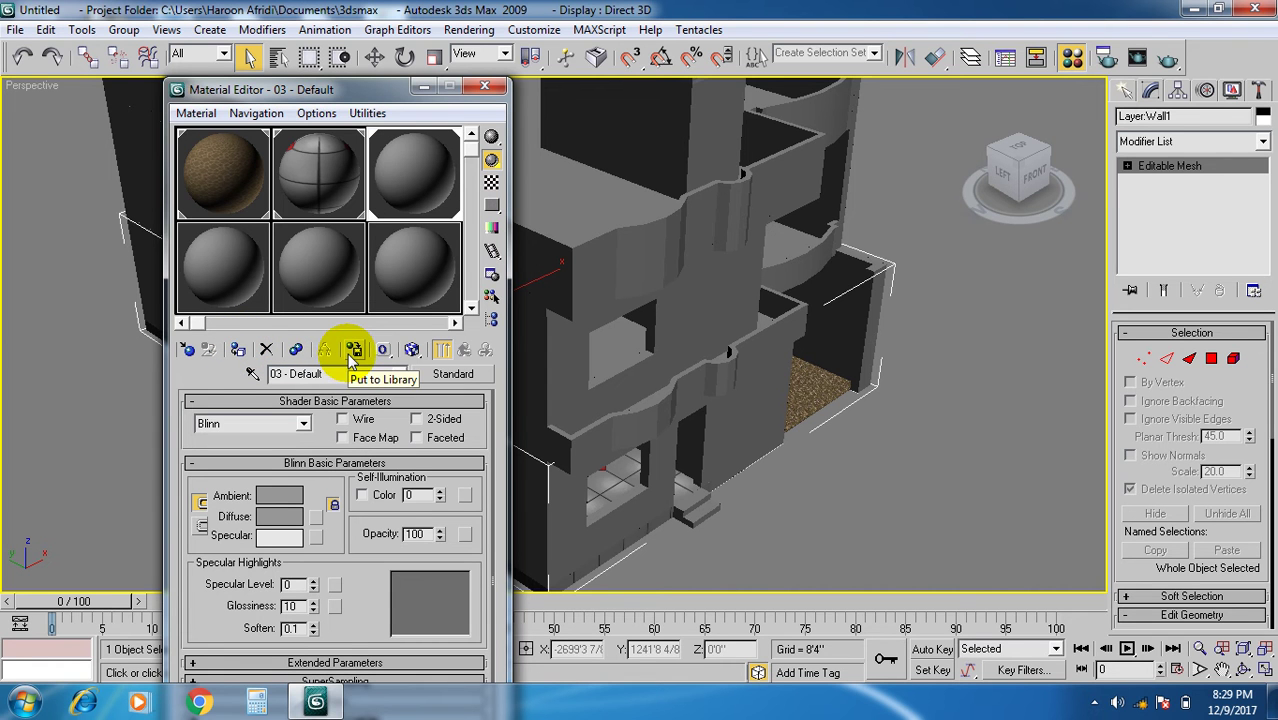
left_click(316, 516)
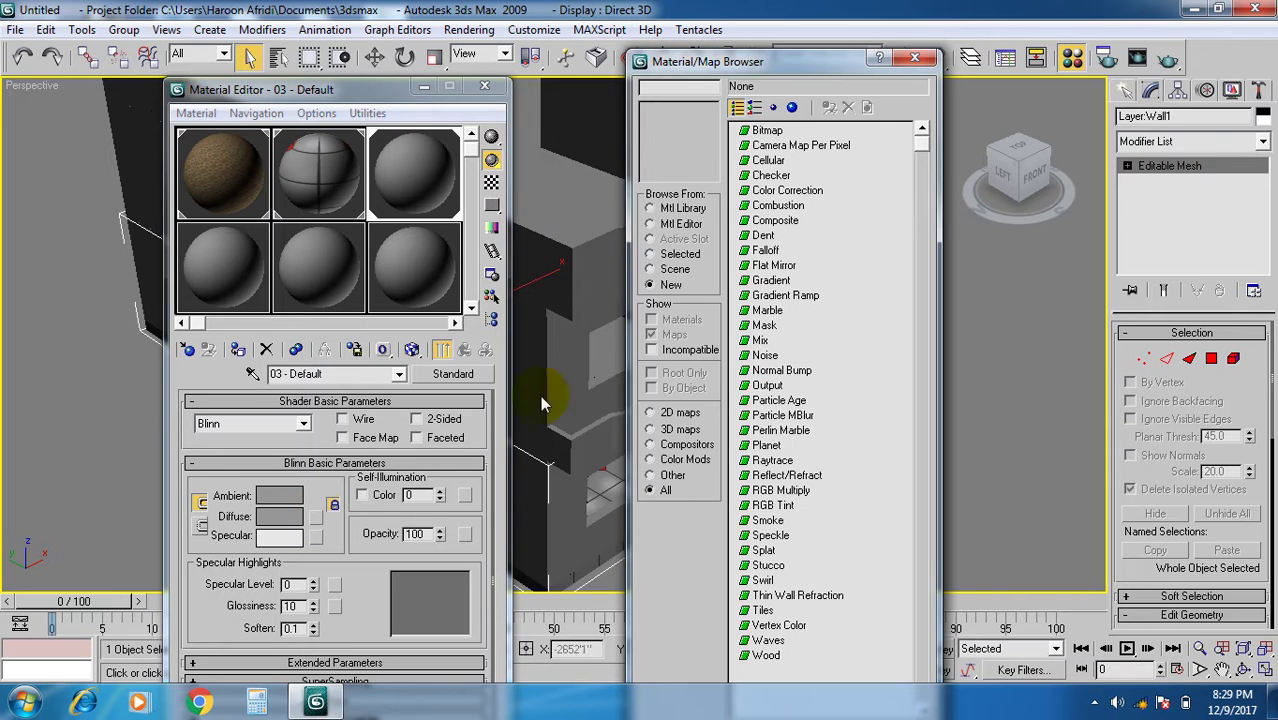
left_click(785, 133)
double_click(770, 131)
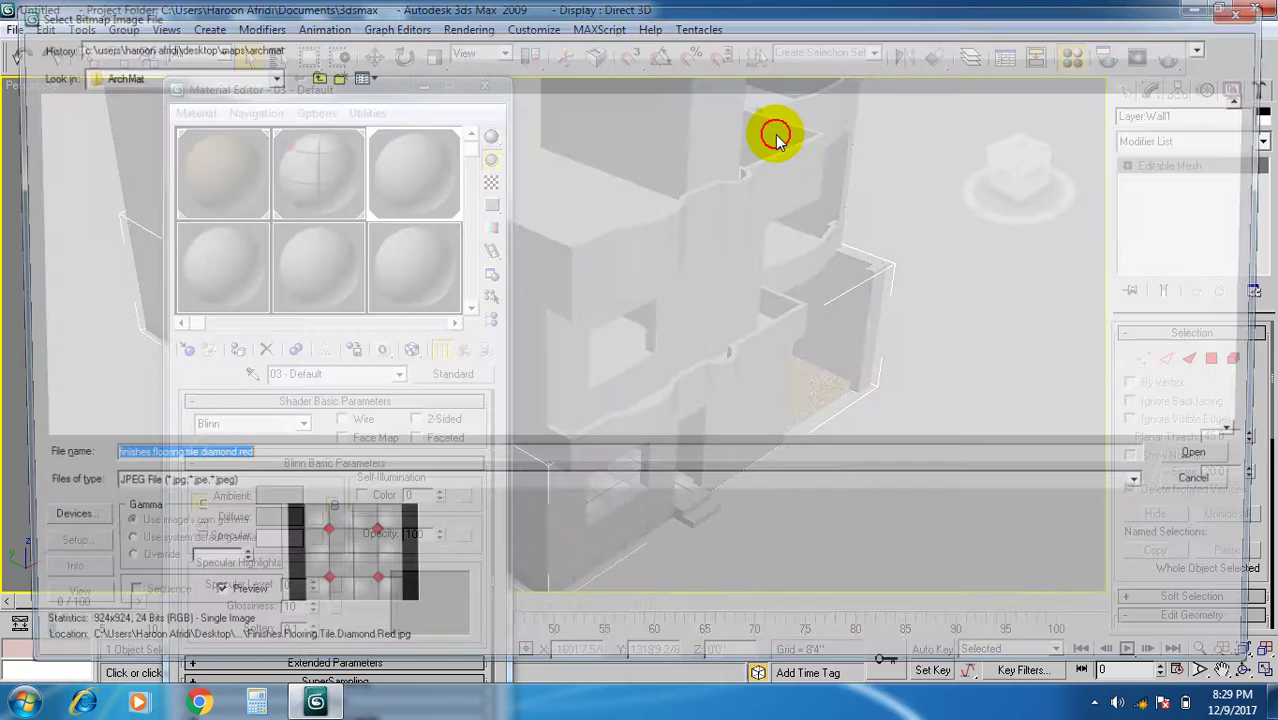
Load Finishes.Plaster.Venetian.Smooth.jpg from the ArchMat folder as the diffuse bitmap of the third material.
scroll(780, 215, "down", 5)
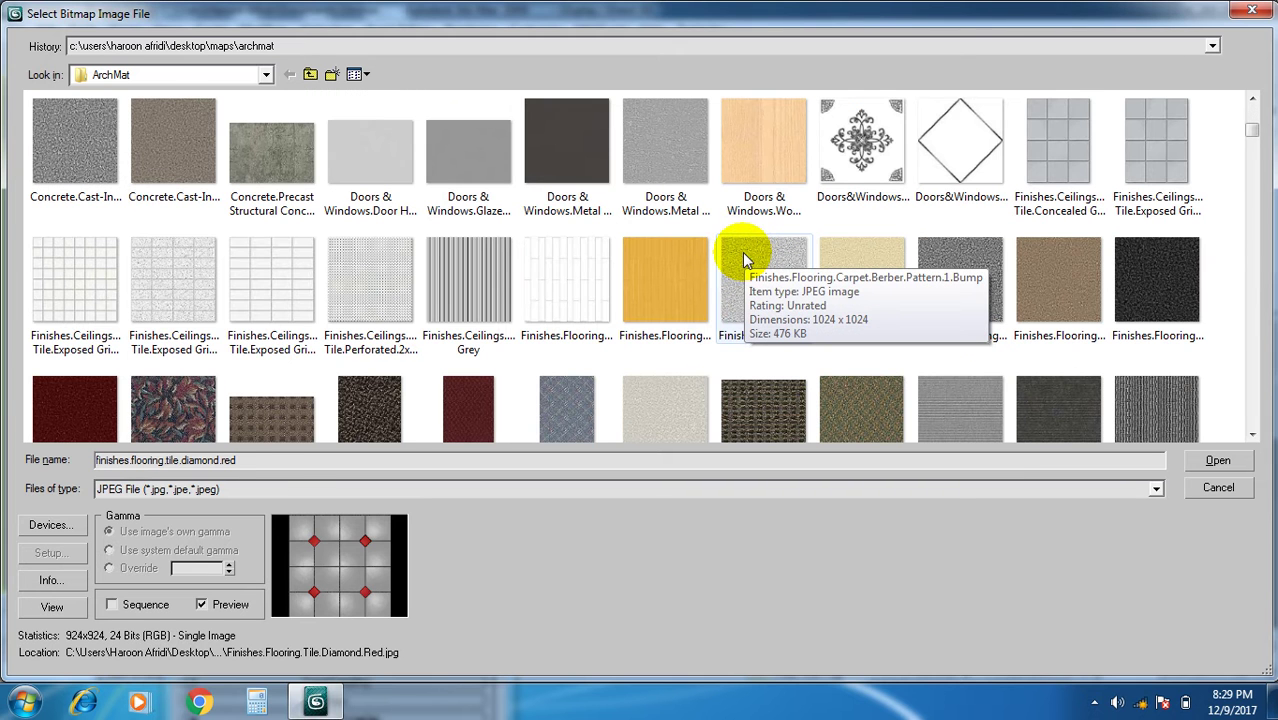
scroll(750, 257, "down", 2)
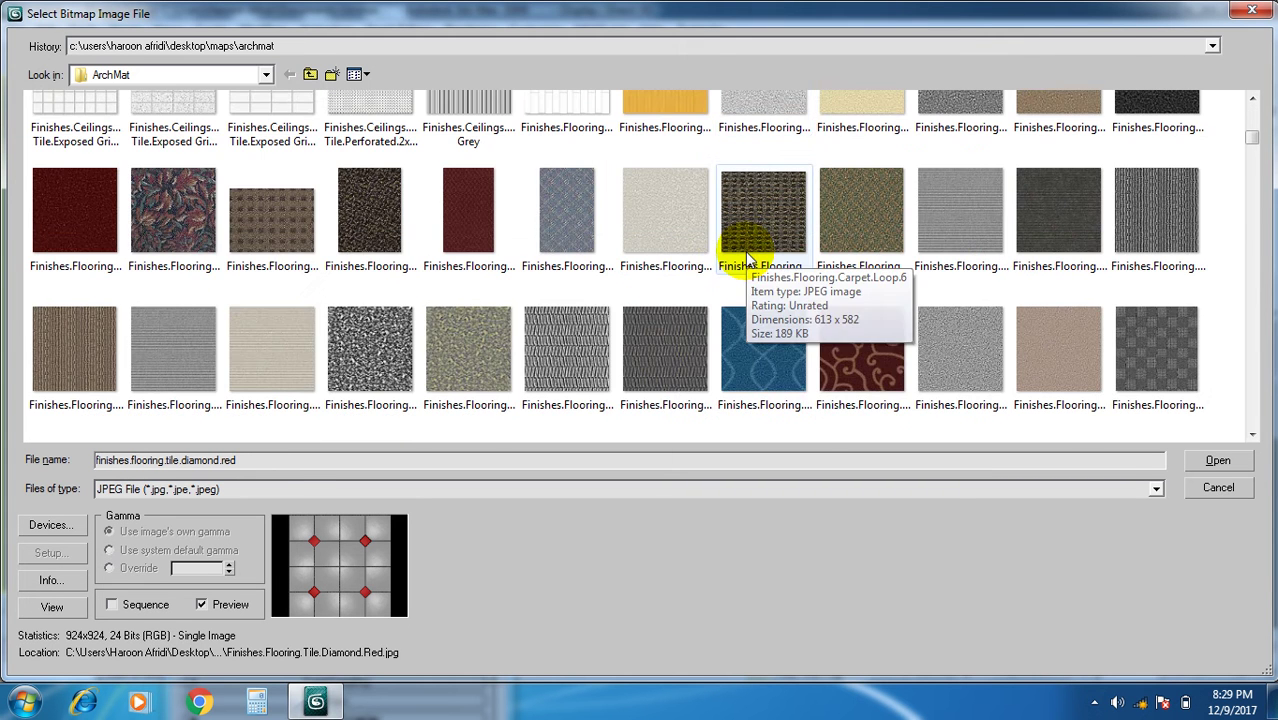
scroll(747, 257, "down", 2)
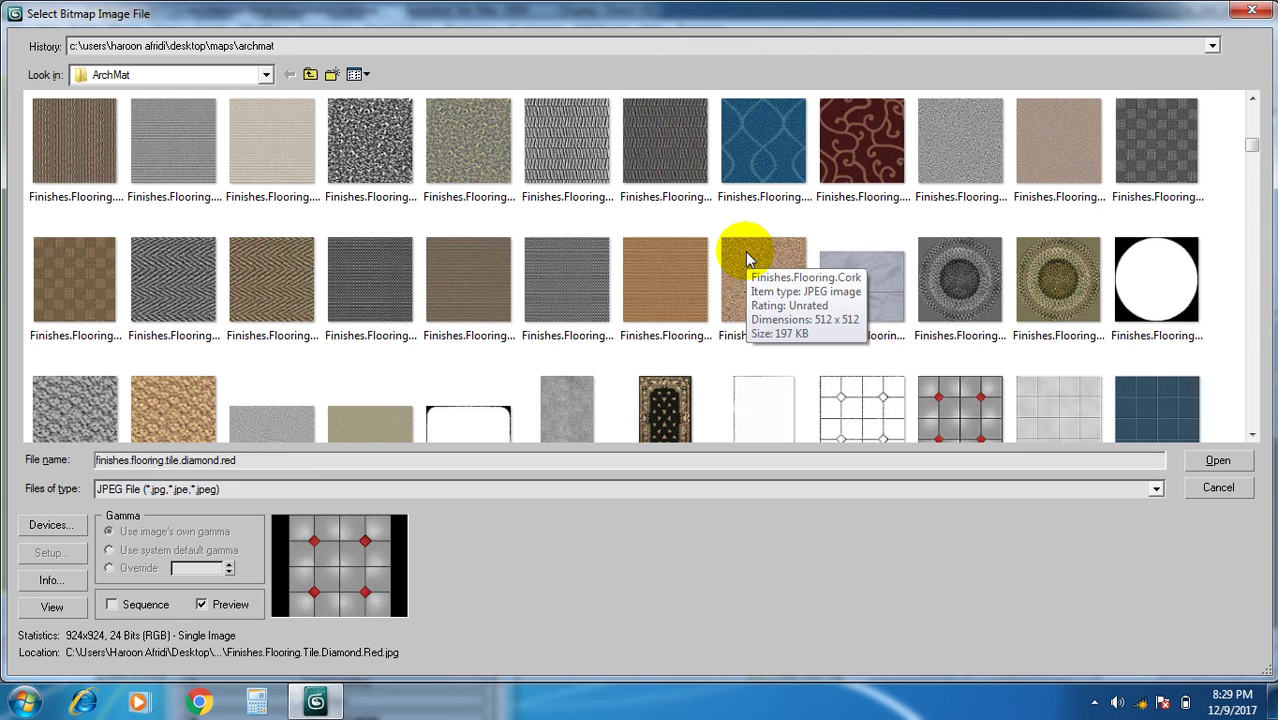
scroll(745, 251, "down", 2)
scroll(745, 251, "down", 1)
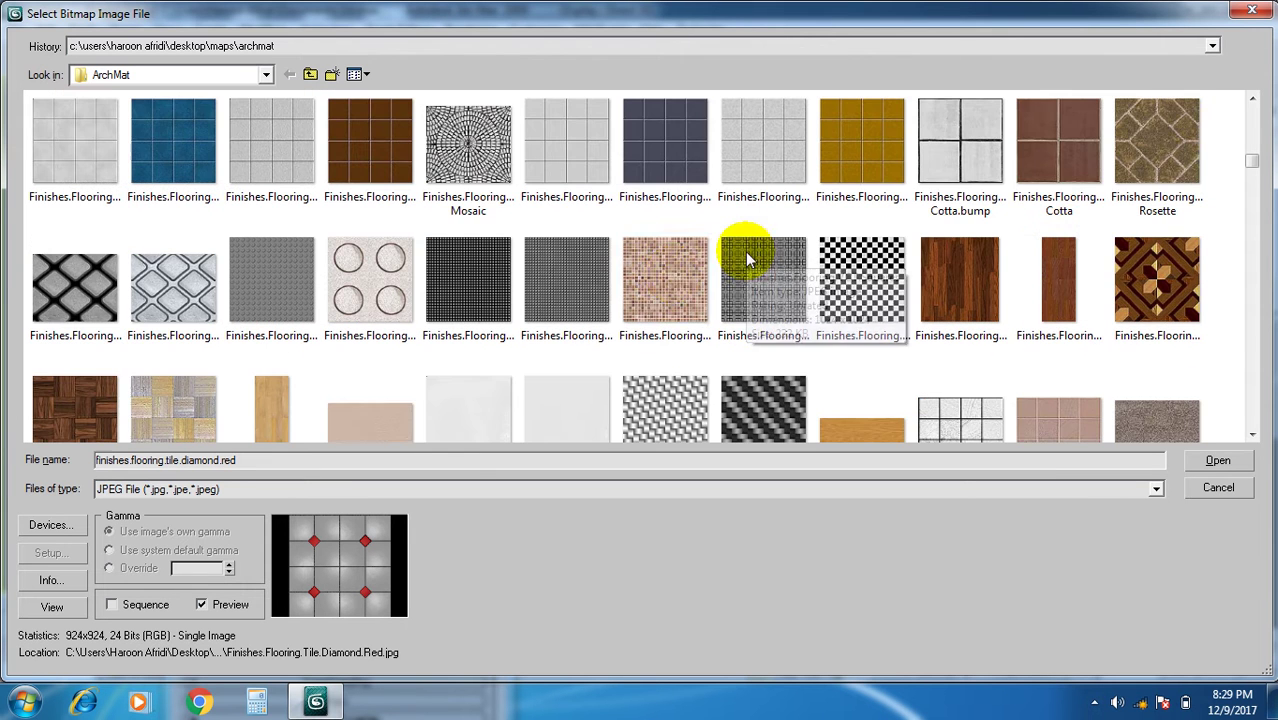
scroll(671, 275, "down", 2)
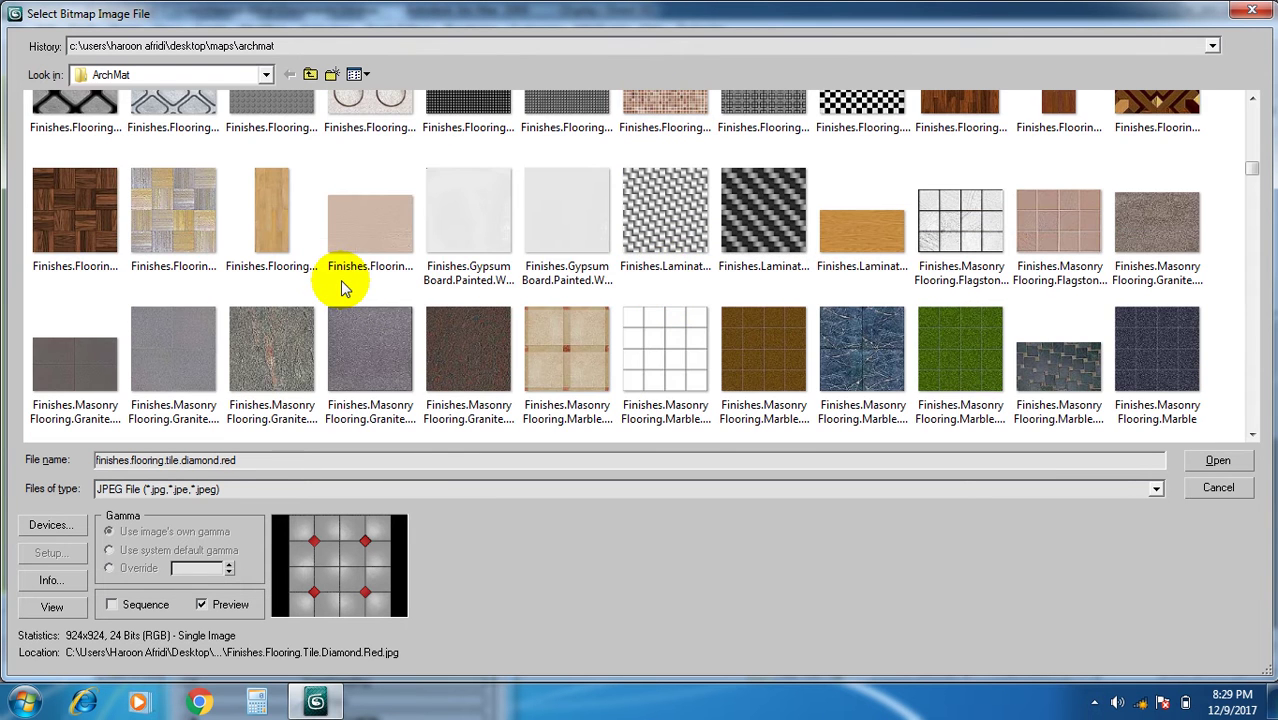
scroll(354, 280, "down", 3)
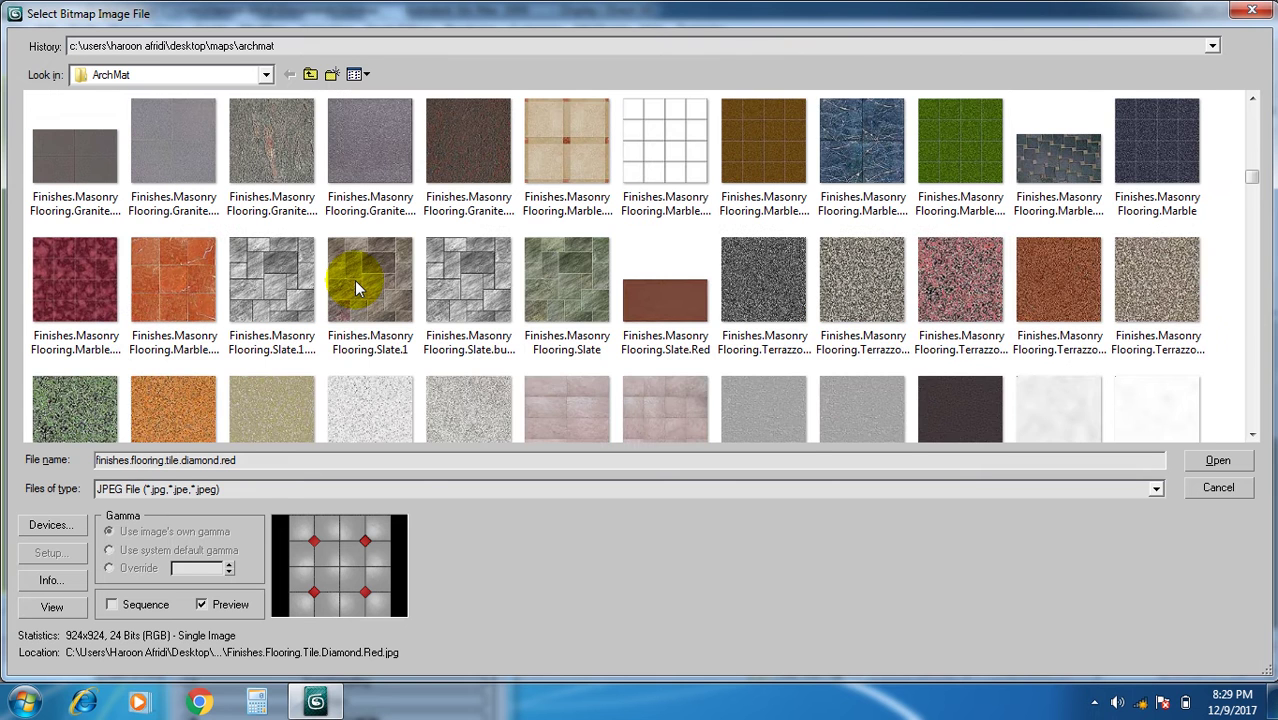
scroll(354, 280, "down", 3)
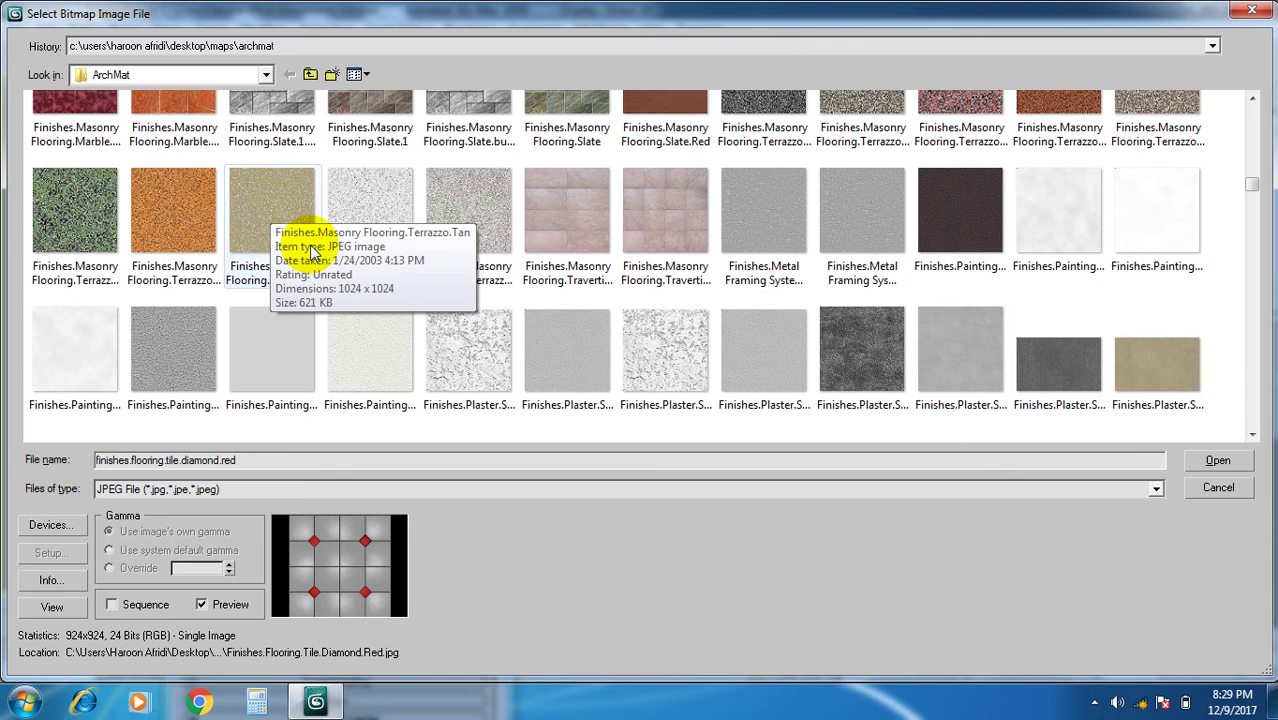
scroll(311, 250, "down", 3)
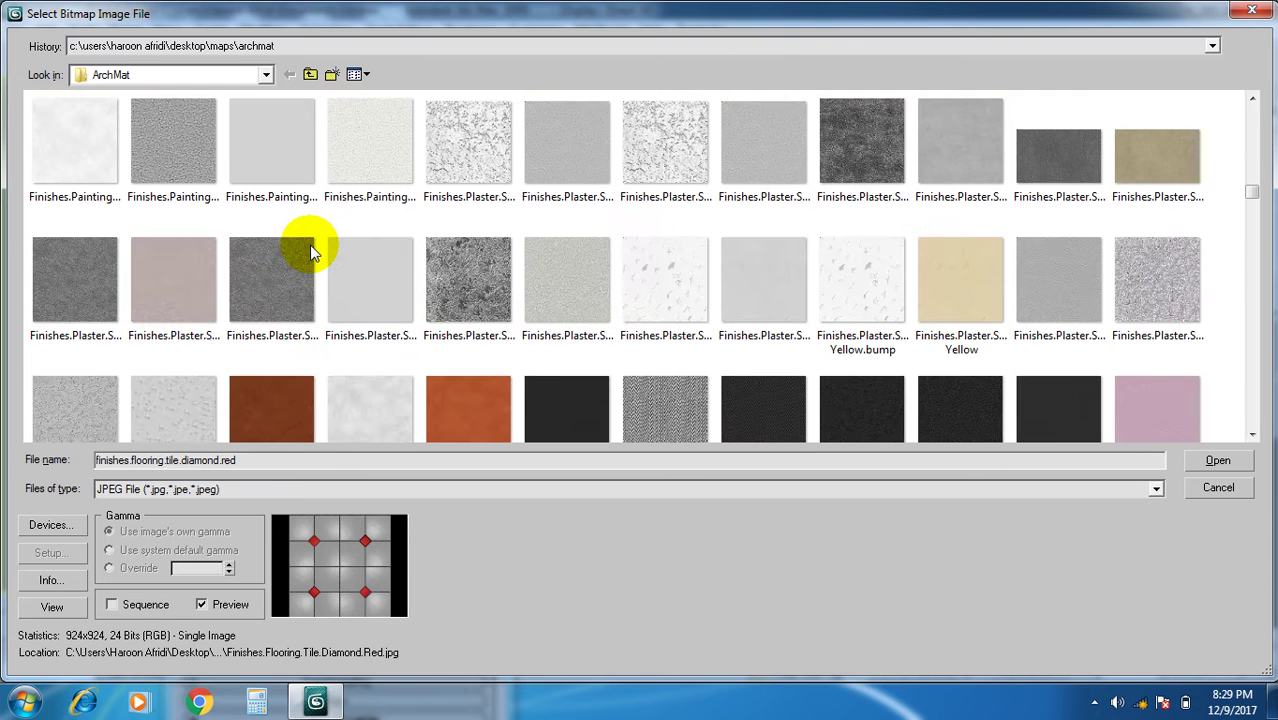
scroll(311, 250, "down", 3)
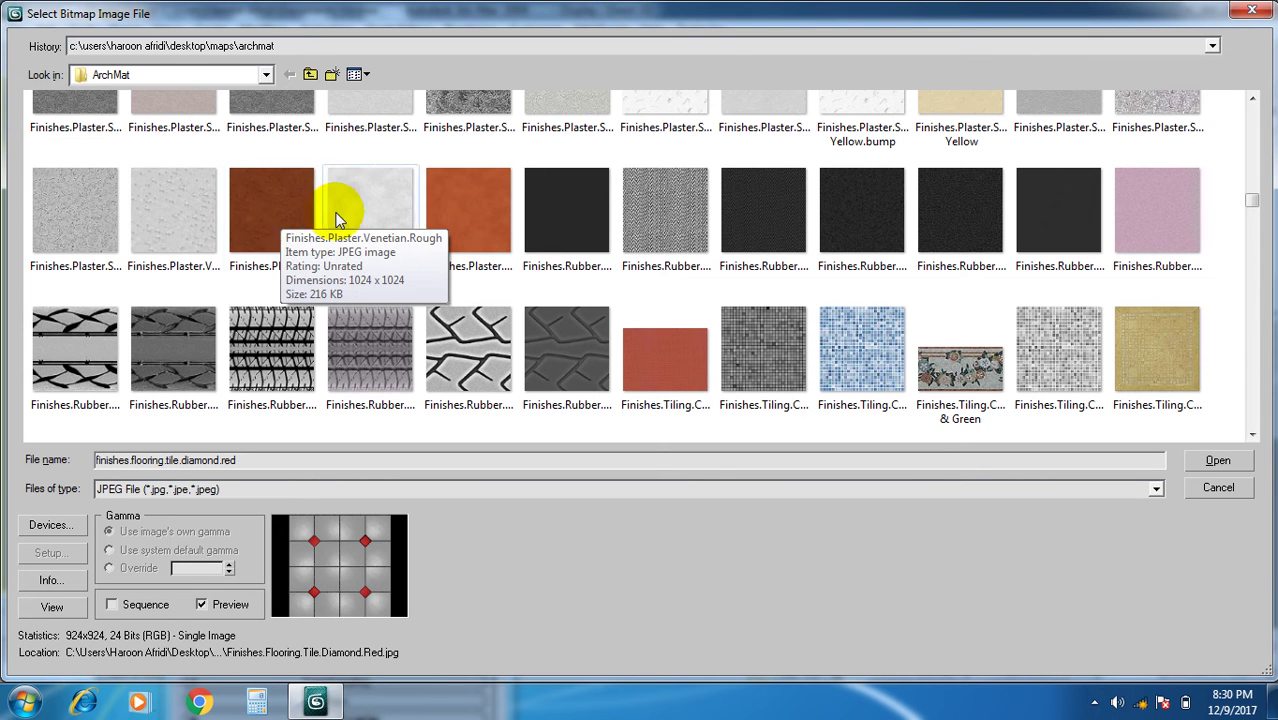
double_click(449, 193)
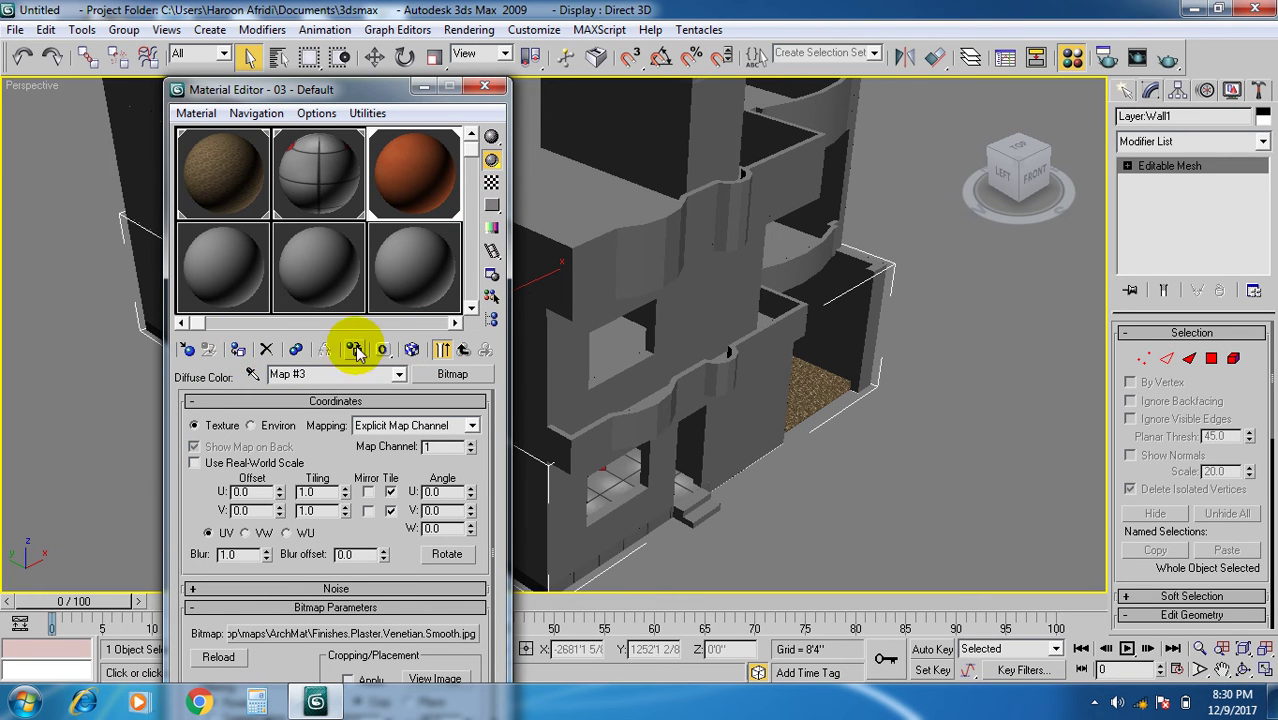
Display the third material's plaster bitmap on the ground-floor walls in the viewport.
left_click(412, 349)
scroll(803, 534, "up", 6)
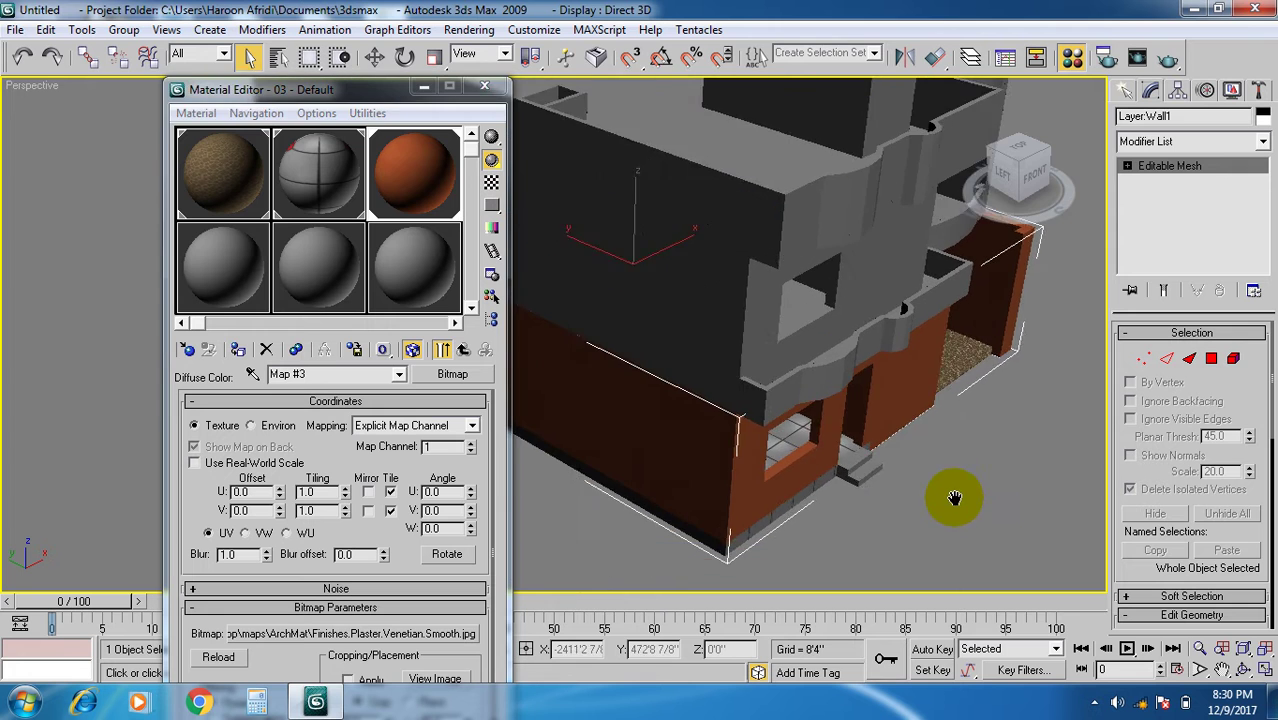
middle_click_drag(787, 474, 760, 451)
scroll(760, 451, "down", 6)
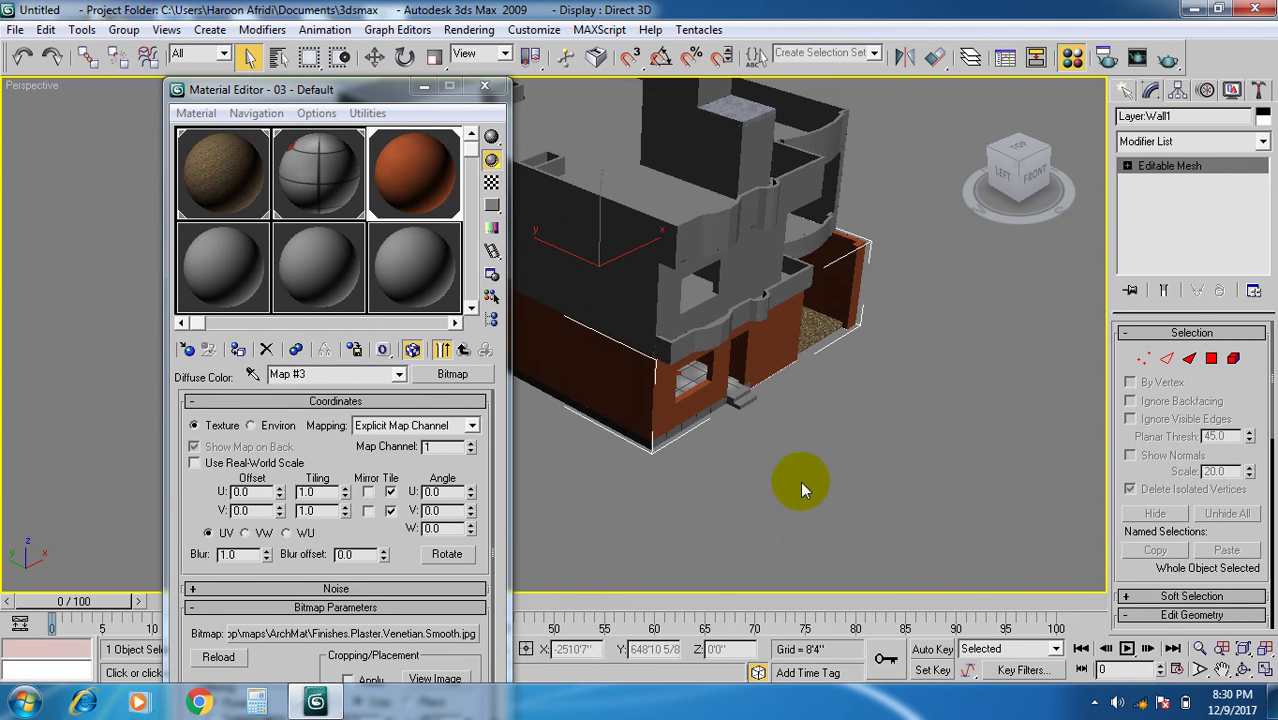
left_click(1243, 668)
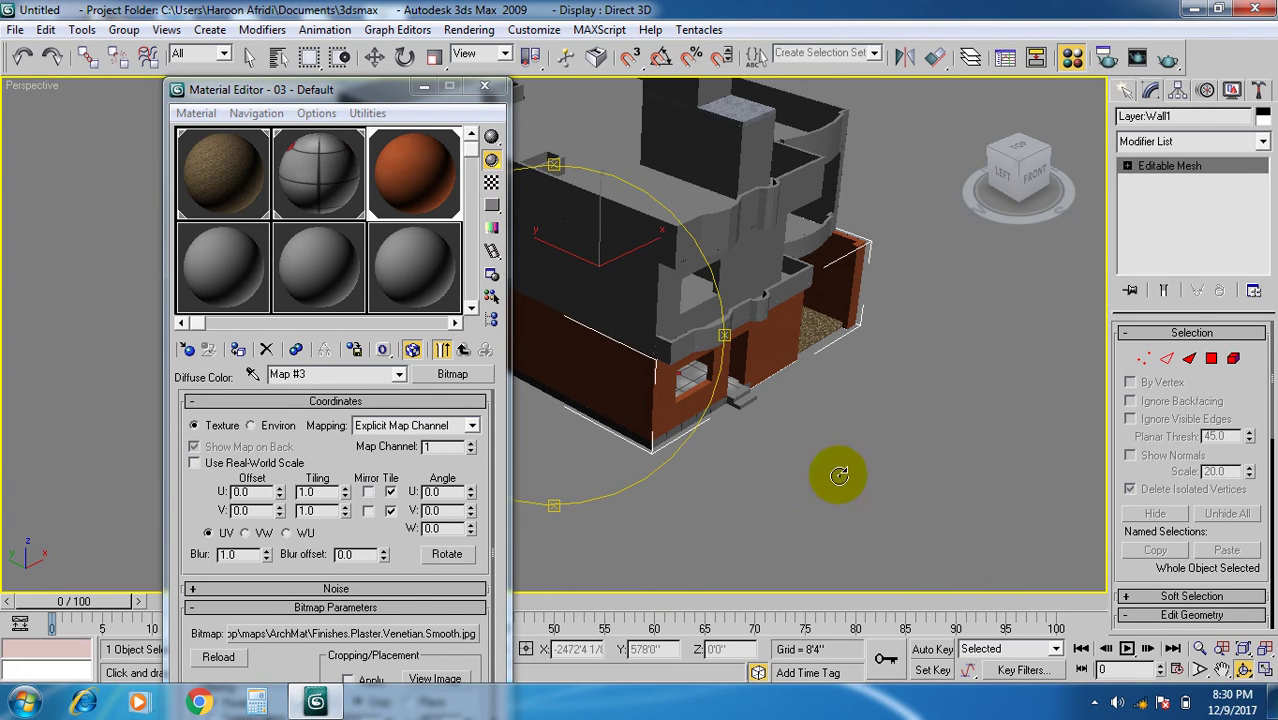
left_click_drag(585, 394, 667, 370)
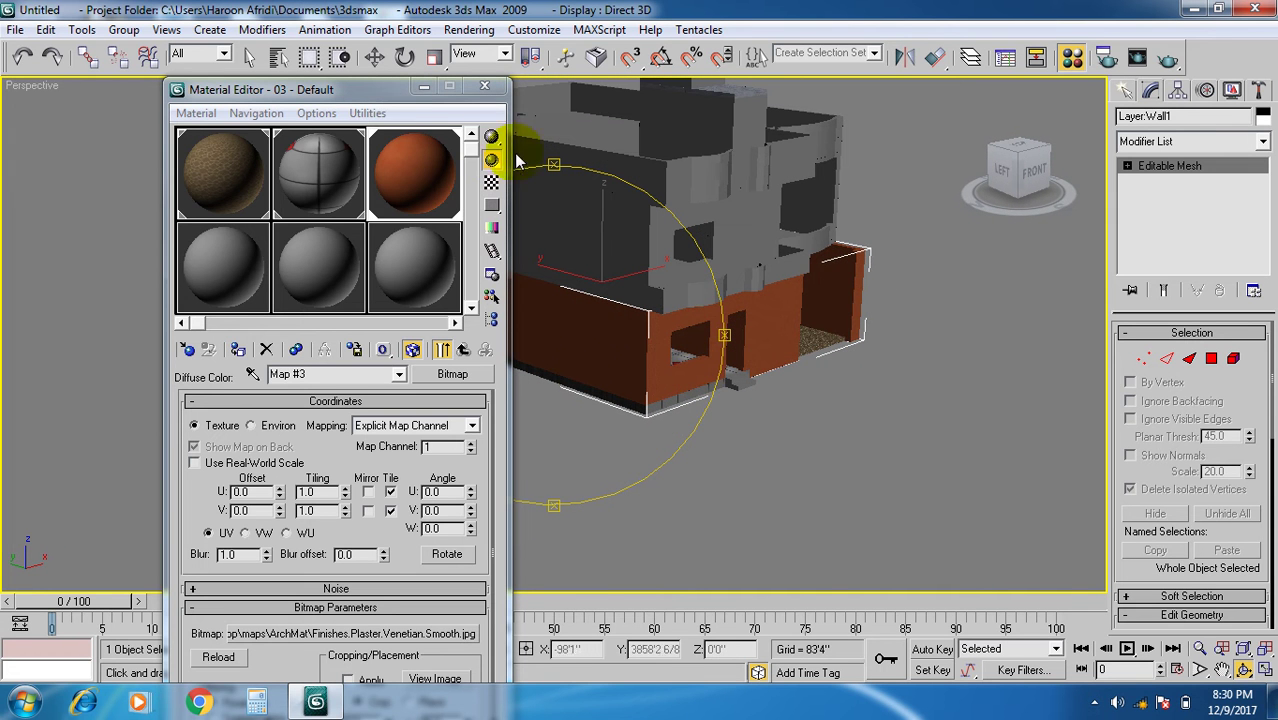
Move the Material Editor aside and examine the plaster texture on the ground-floor walls around the front corner.
left_click_drag(410, 89, 245, 107)
middle_click_drag(540, 309, 571, 405)
left_click_drag(707, 365, 596, 394)
scroll(606, 397, "up", 3)
middle_click_drag(608, 399, 622, 408)
left_click_drag(622, 408, 560, 376)
right_click(965, 338)
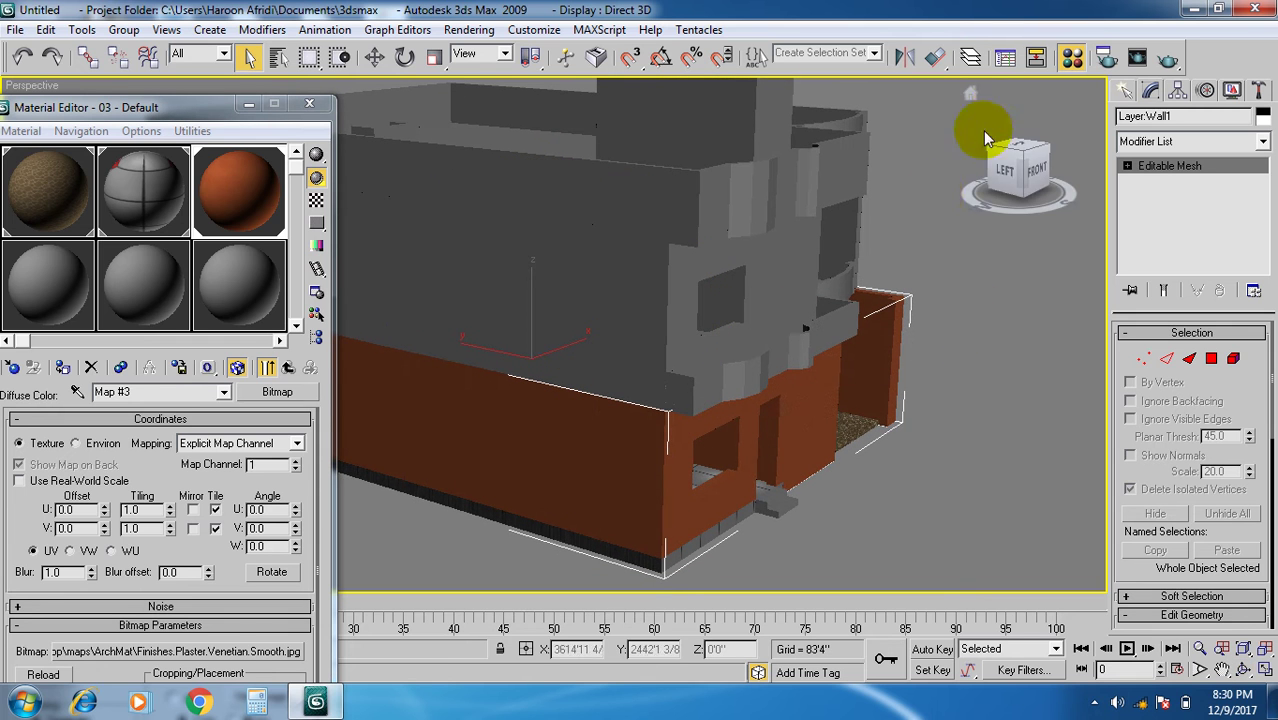
middle_click_drag(828, 408, 765, 348, "alt")
Add a UVW Map modifier to the ground-floor walls and try Cylindrical mapping.
left_click(1187, 142)
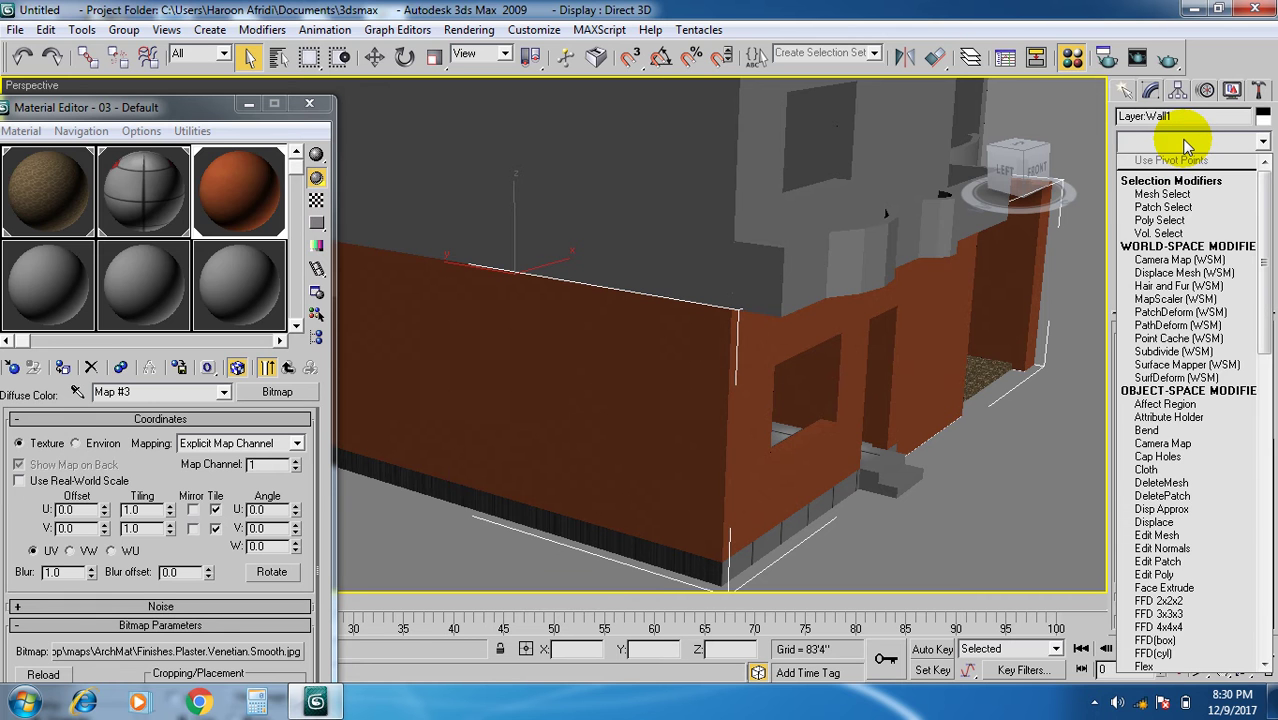
key("u")
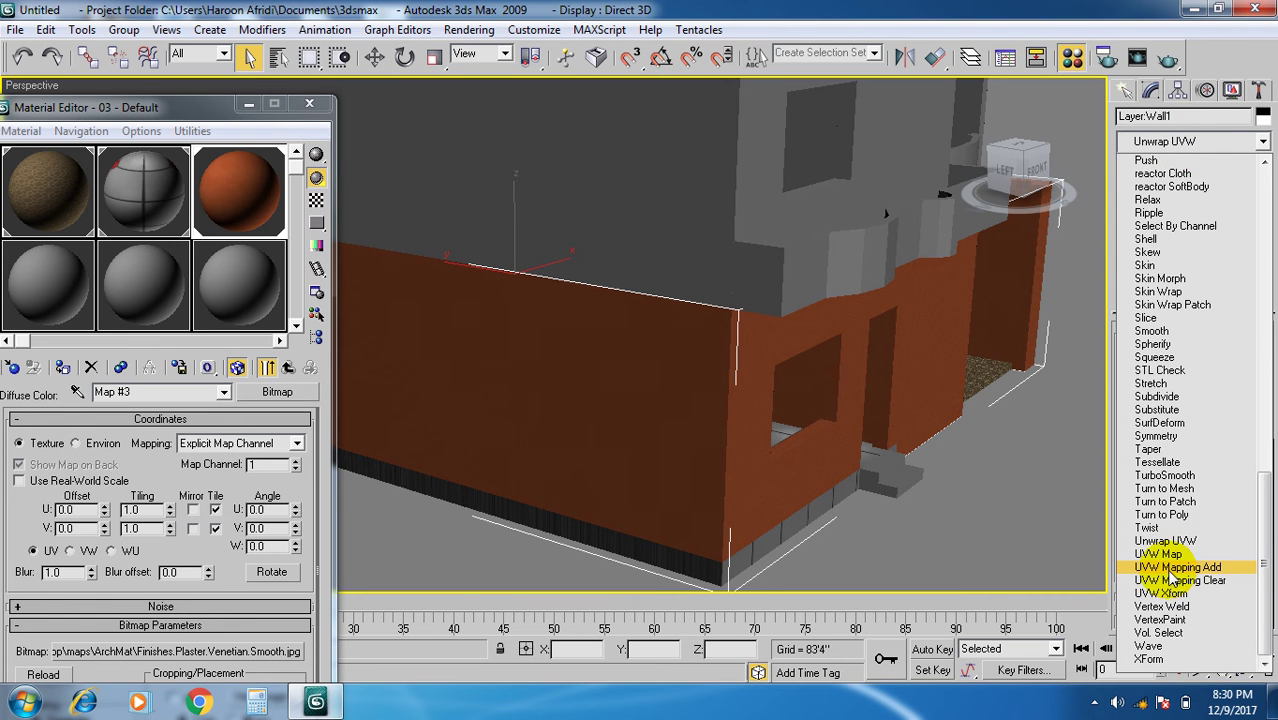
left_click(1162, 554)
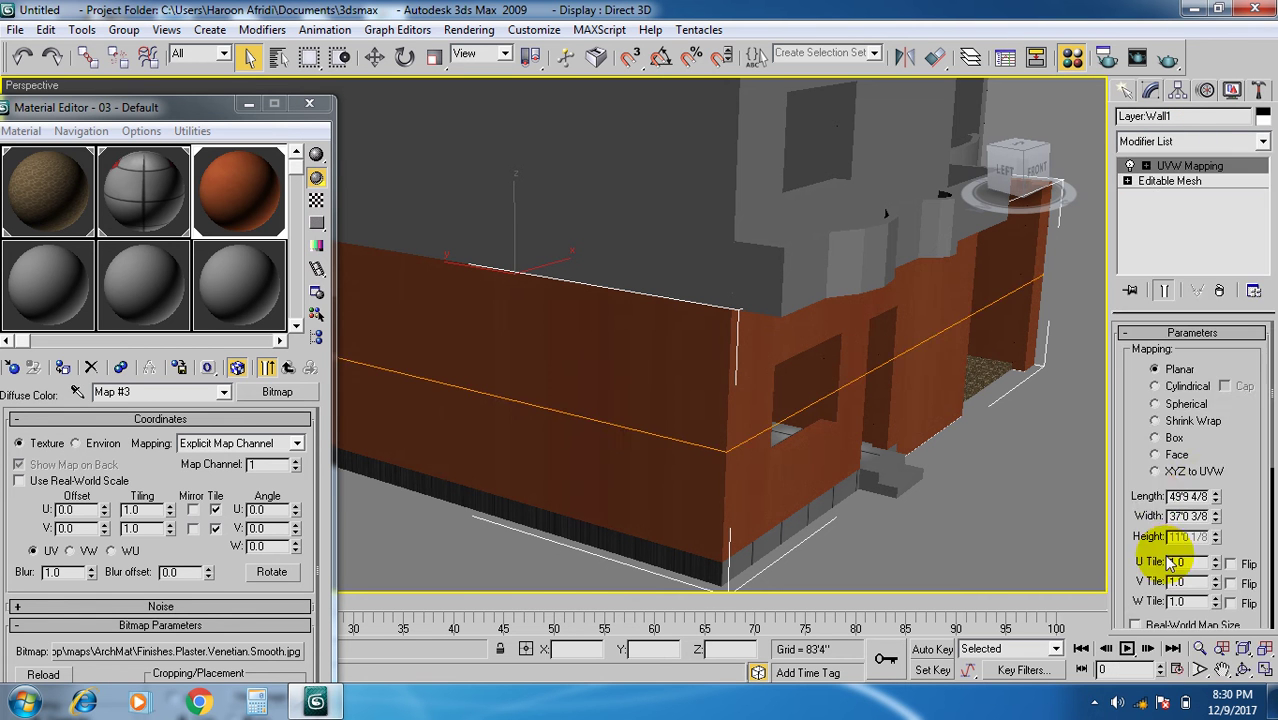
left_click(1155, 387)
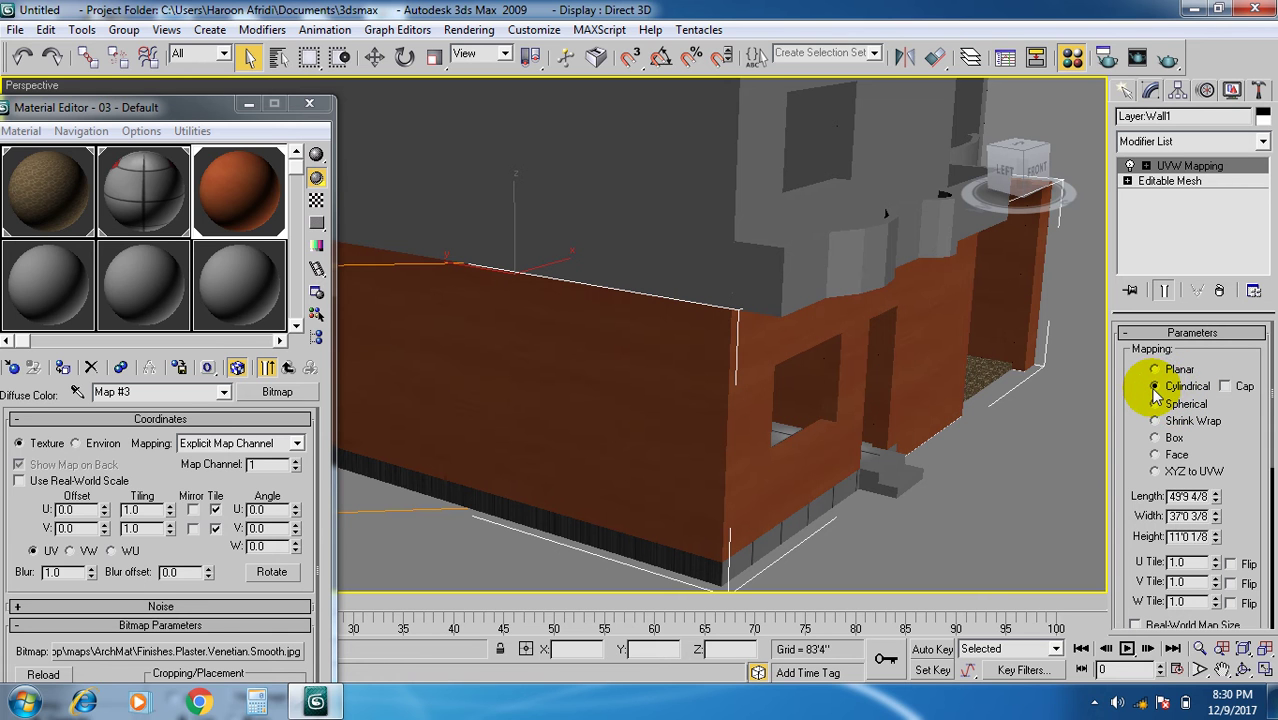
scroll(822, 445, "up", 4)
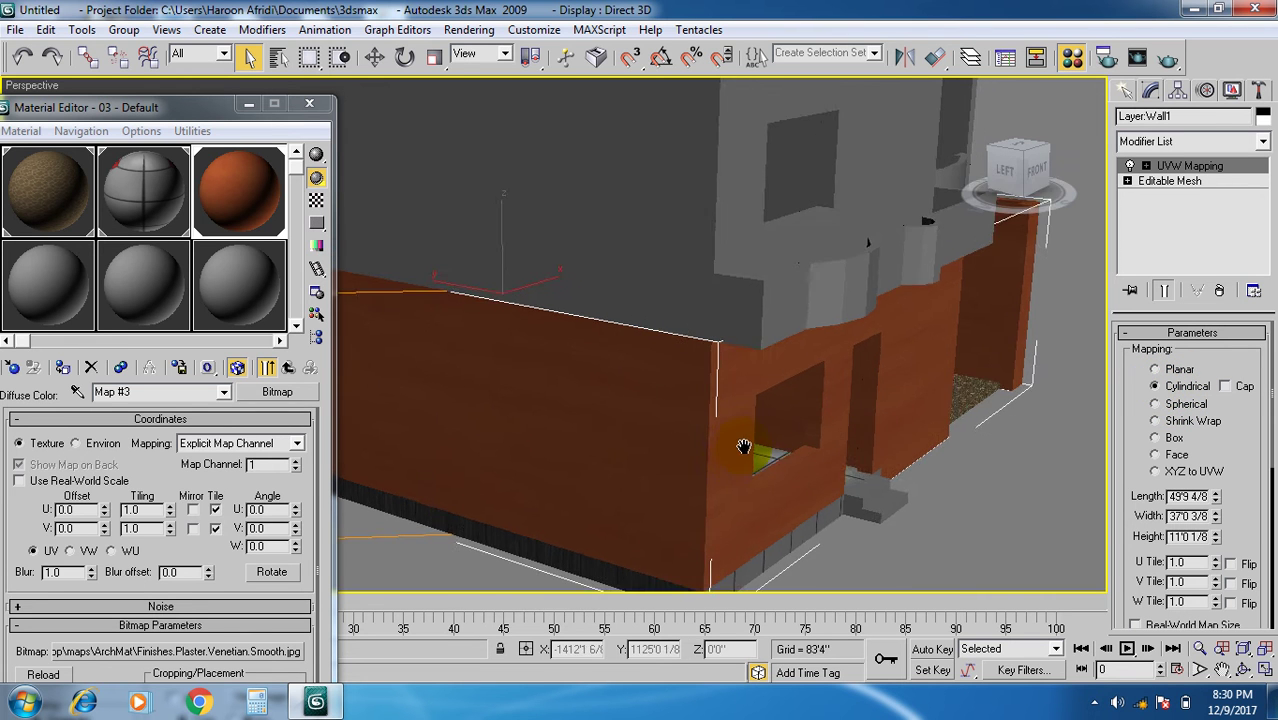
middle_click_drag(825, 446, 679, 349)
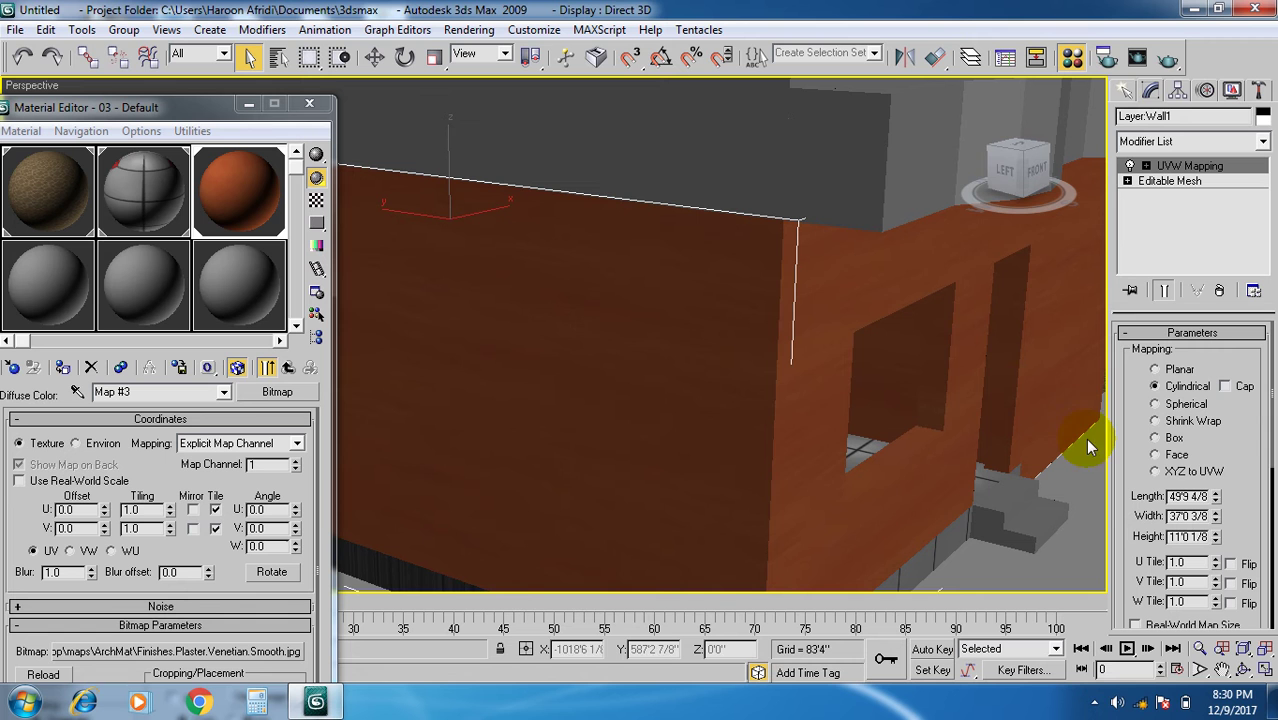
Change the ground-floor walls' mapping to Box and set U Tile to 3.06 and V Tile to 2.9.
left_click(1156, 438)
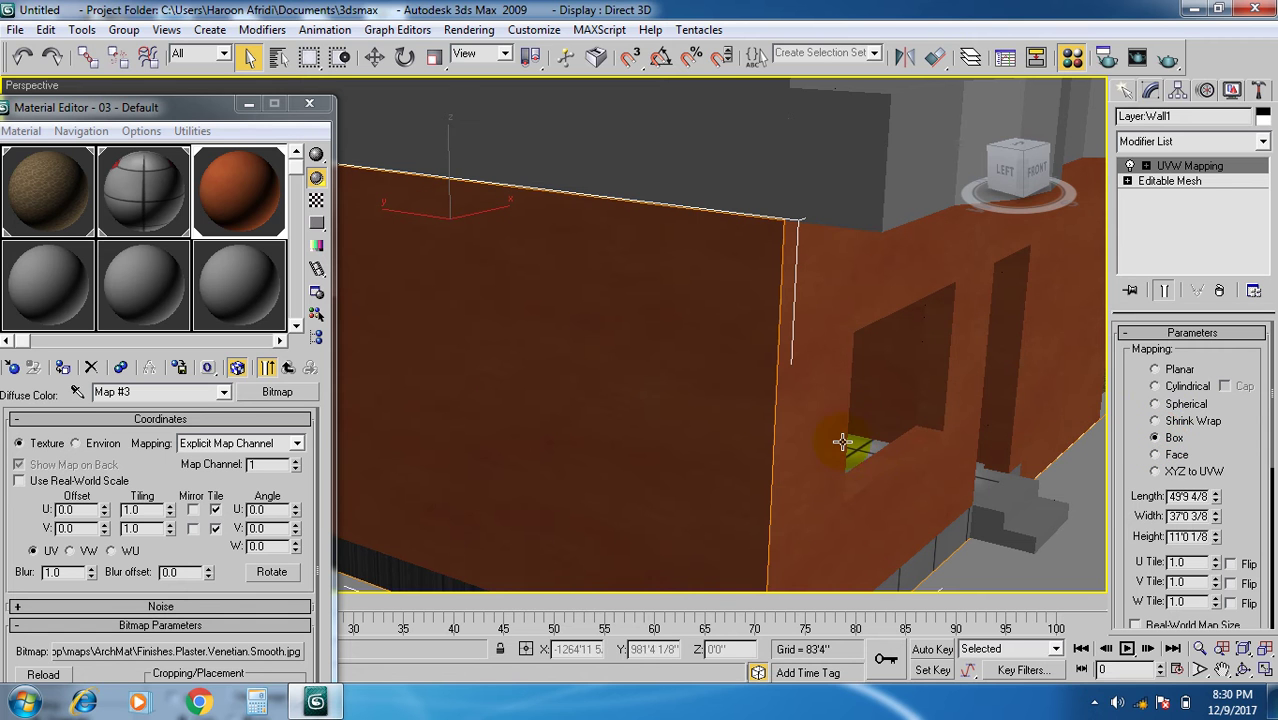
scroll(827, 448, "down", 3)
middle_click_drag(816, 451, 861, 471)
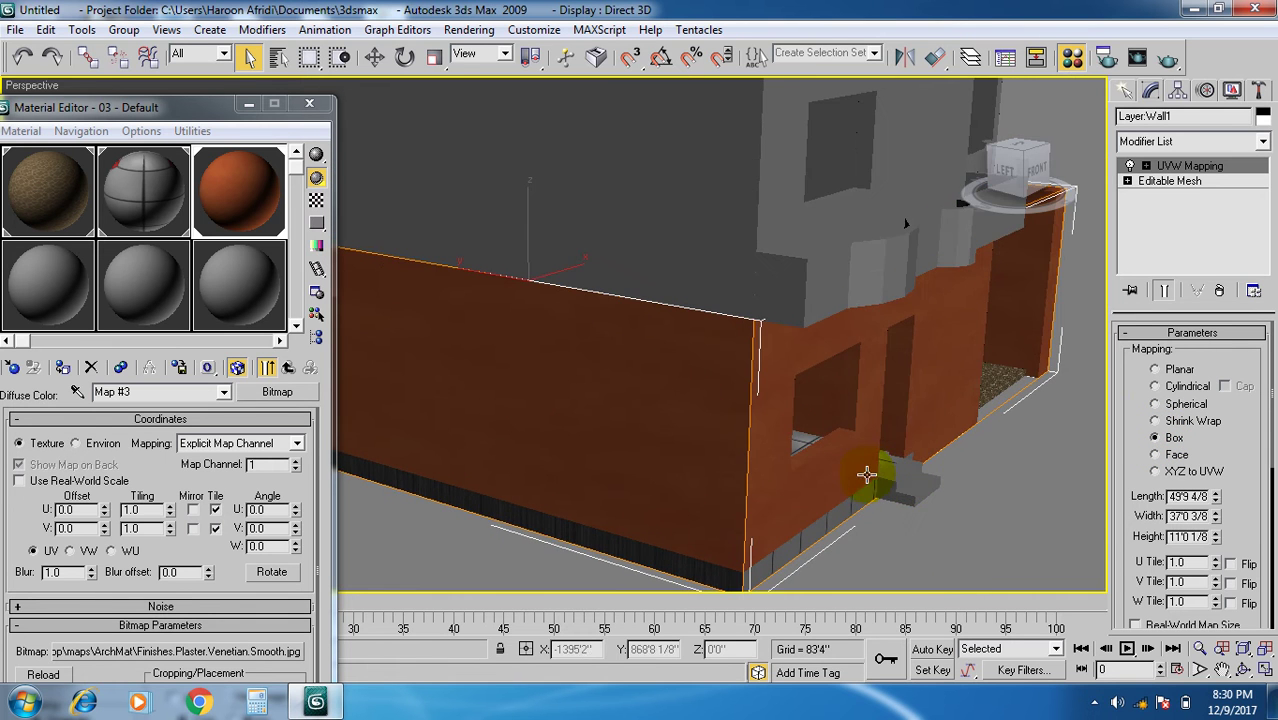
left_click_drag(1218, 563, 1210, 371)
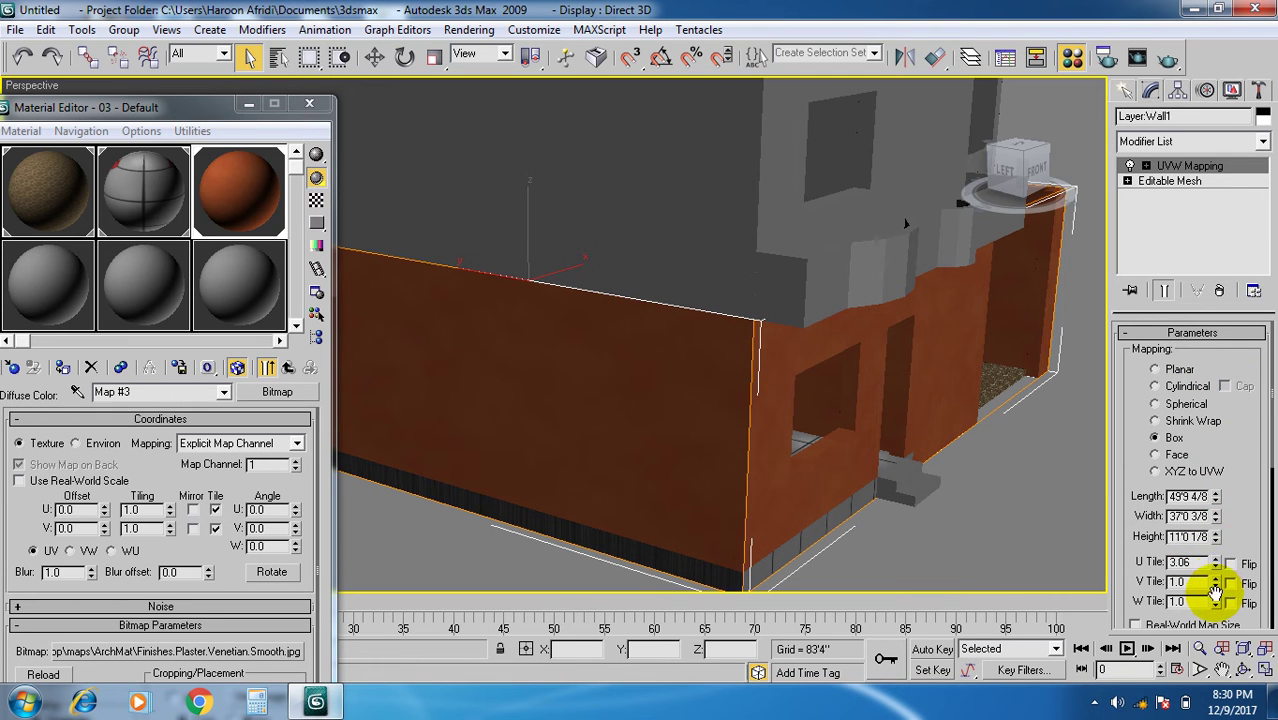
left_click_drag(1218, 583, 1203, 390)
scroll(875, 464, "down", 5)
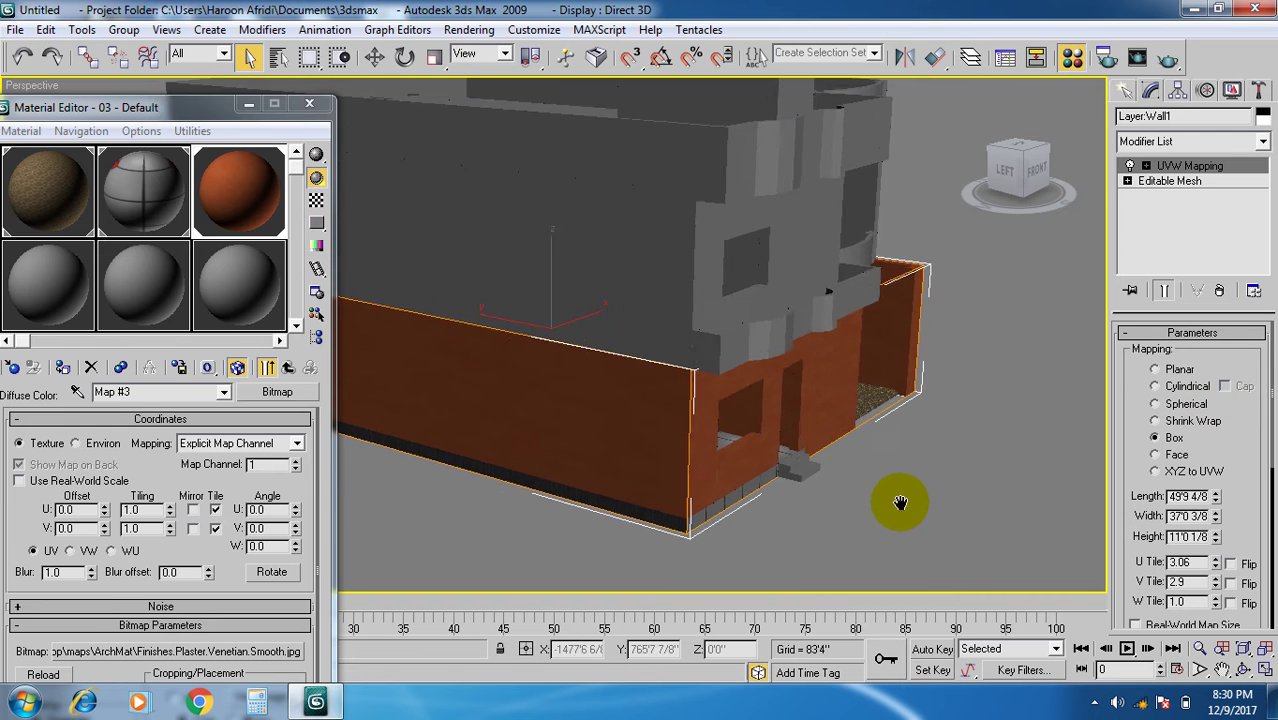
middle_click_drag(865, 491, 806, 515, "alt")
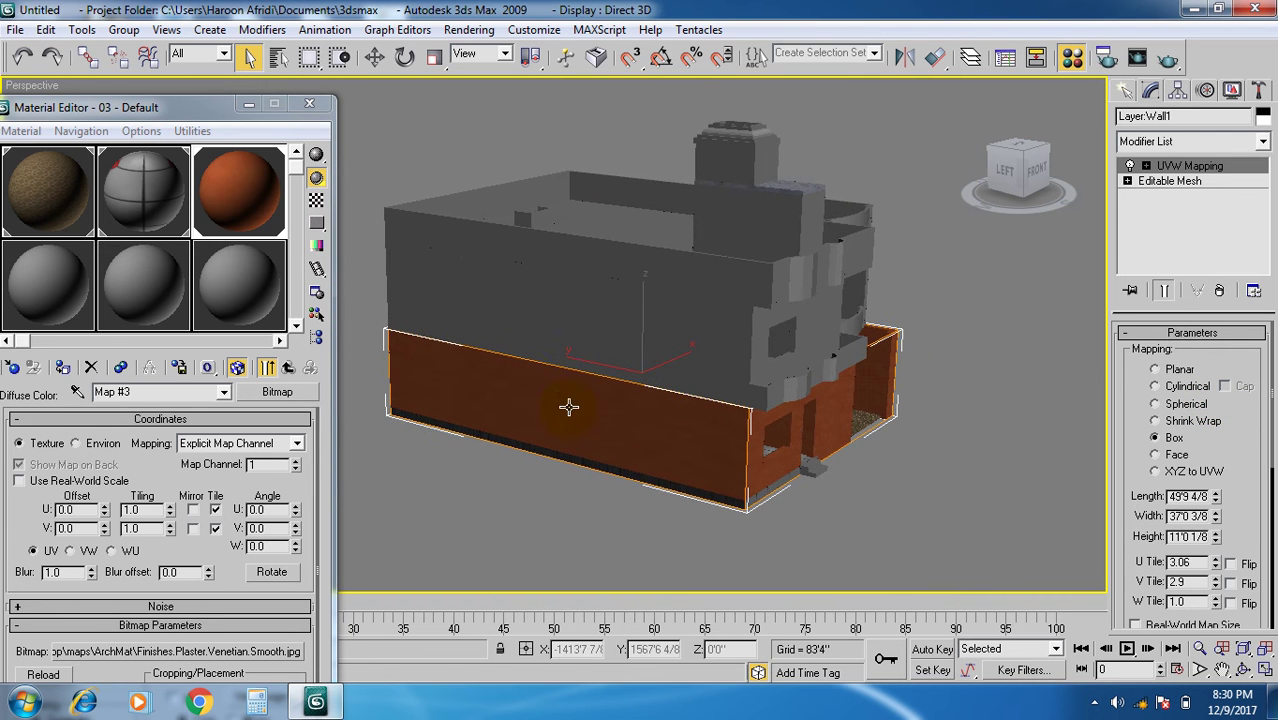
Close the Material Editor, select Layer:F floor by name, and pick the ground-floor walls in the viewport.
left_click(309, 103)
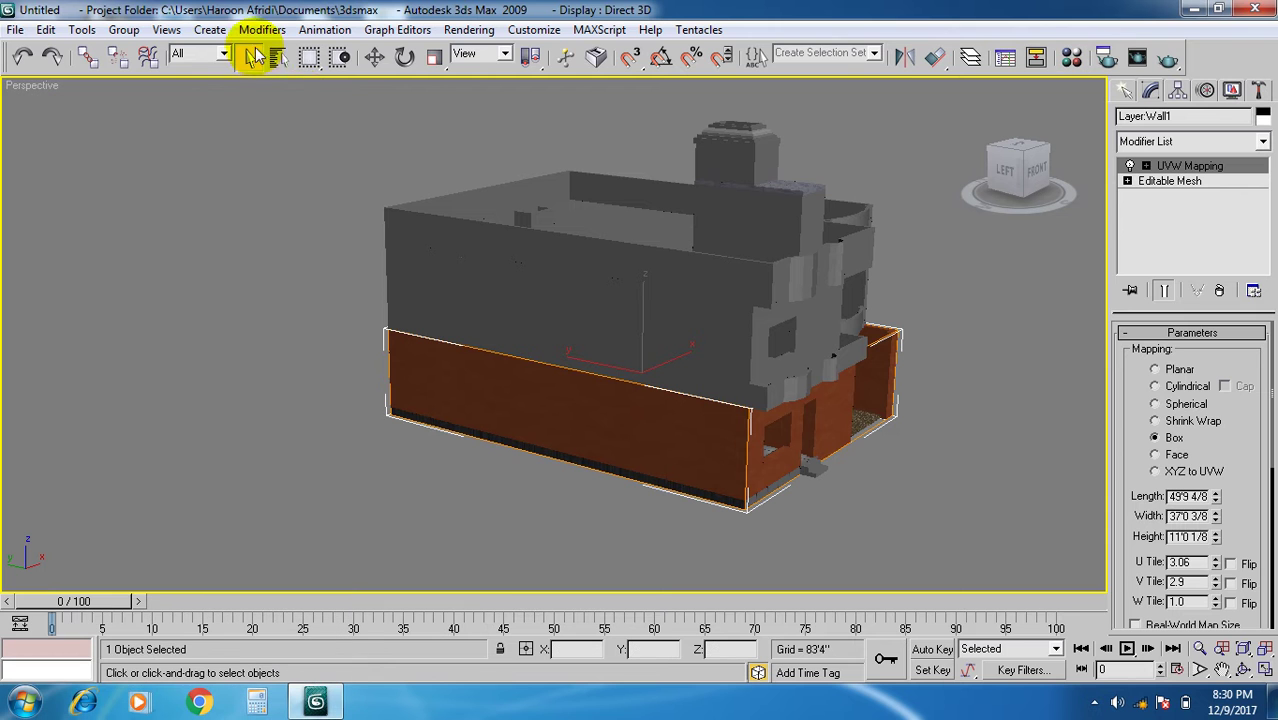
left_click(279, 57)
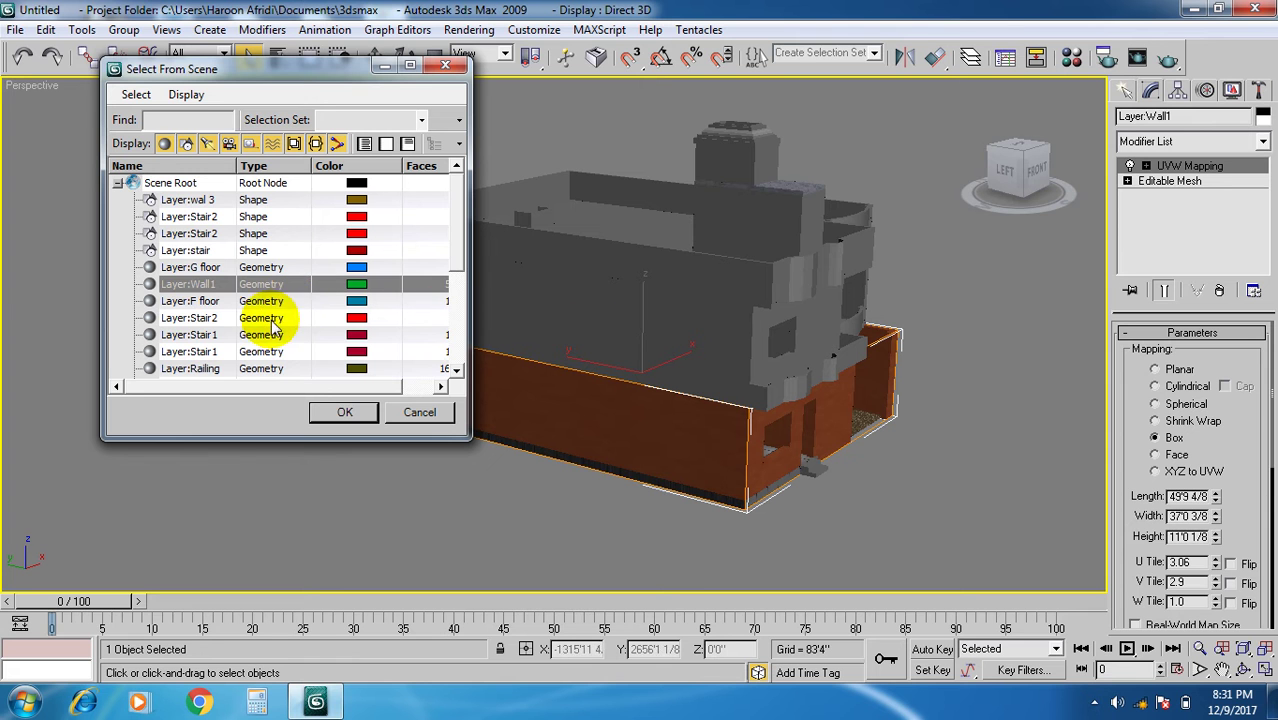
left_click(200, 300)
left_click(346, 413)
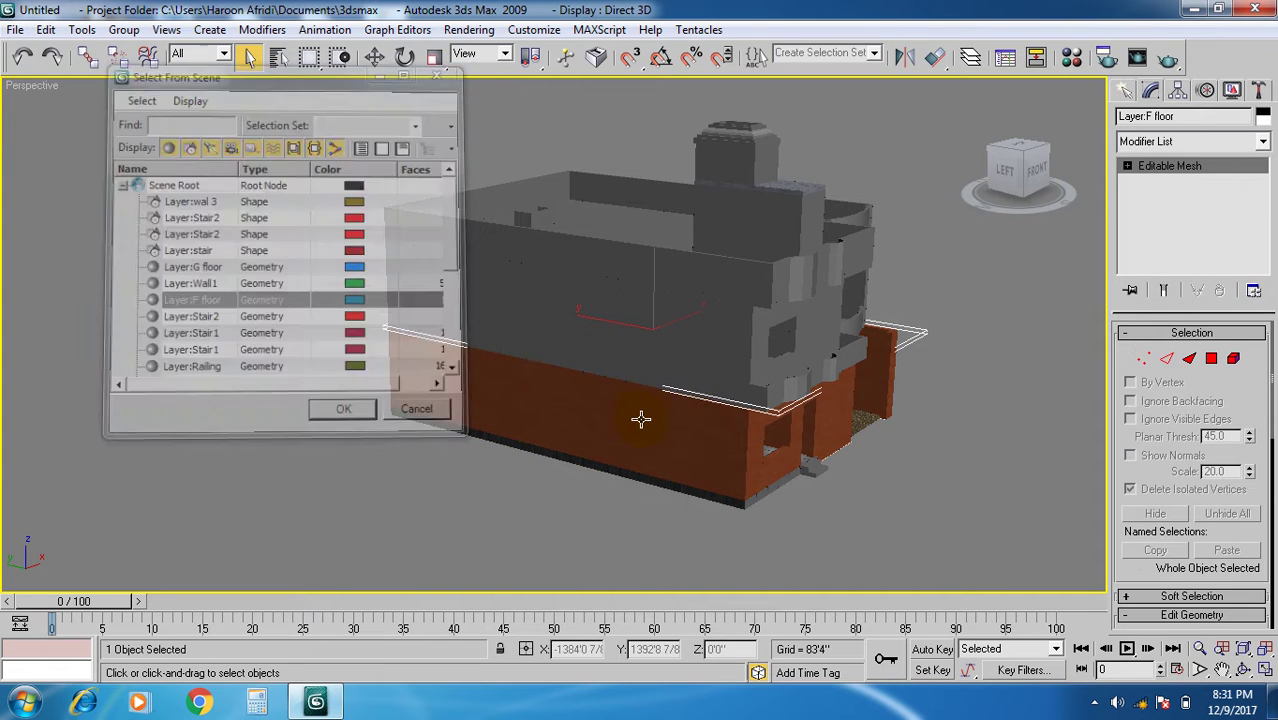
middle_click_drag(736, 414, 691, 438)
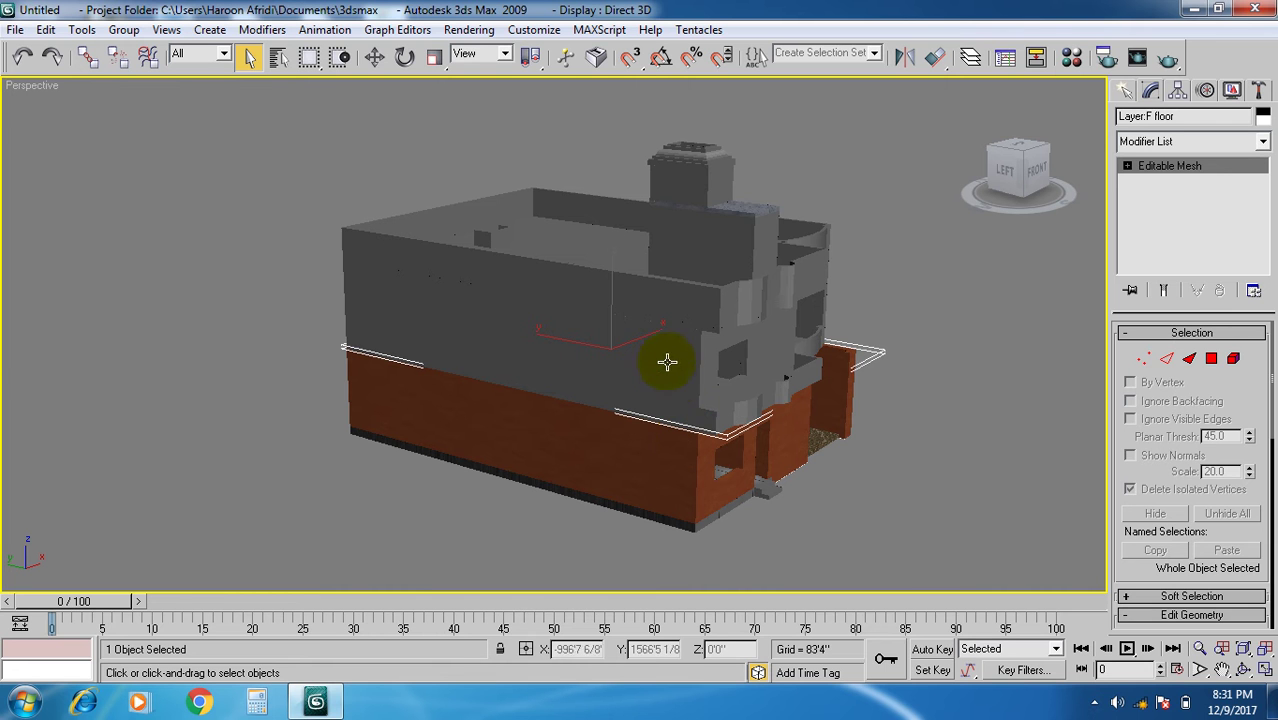
left_click(698, 355)
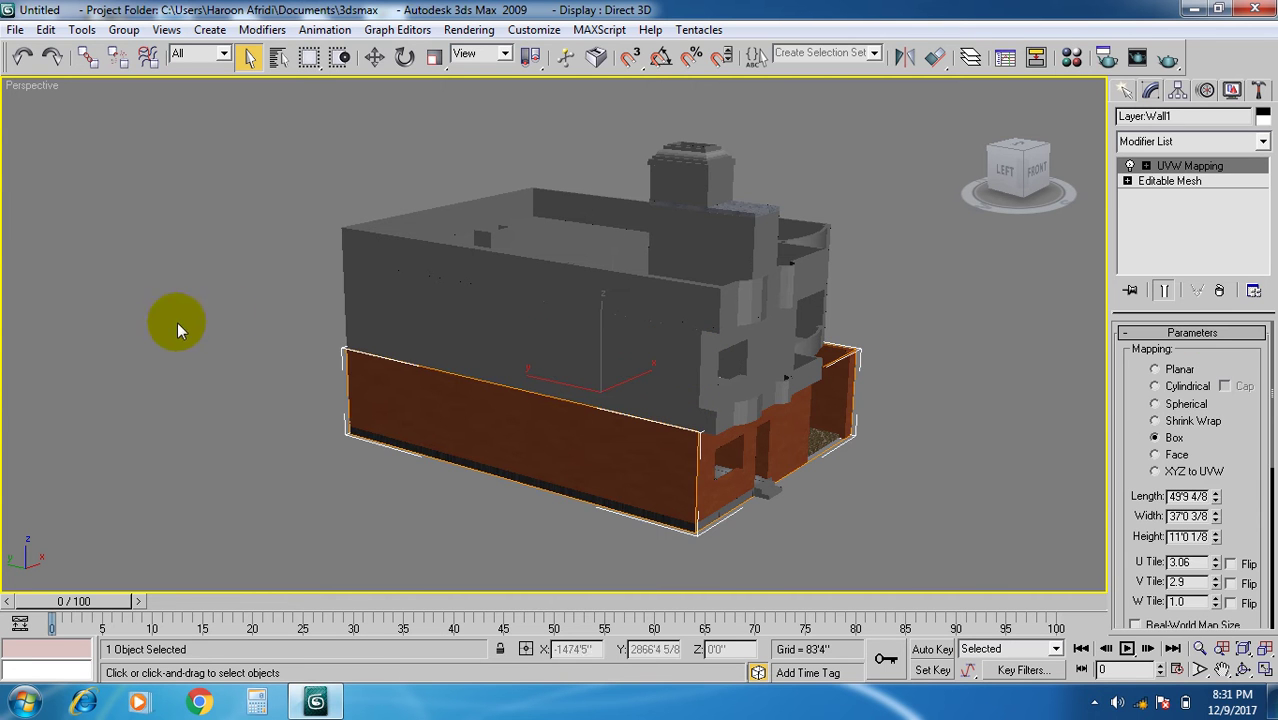
Select the first-floor walls, Layer:wall 2, by name and hide them.
left_click(278, 60)
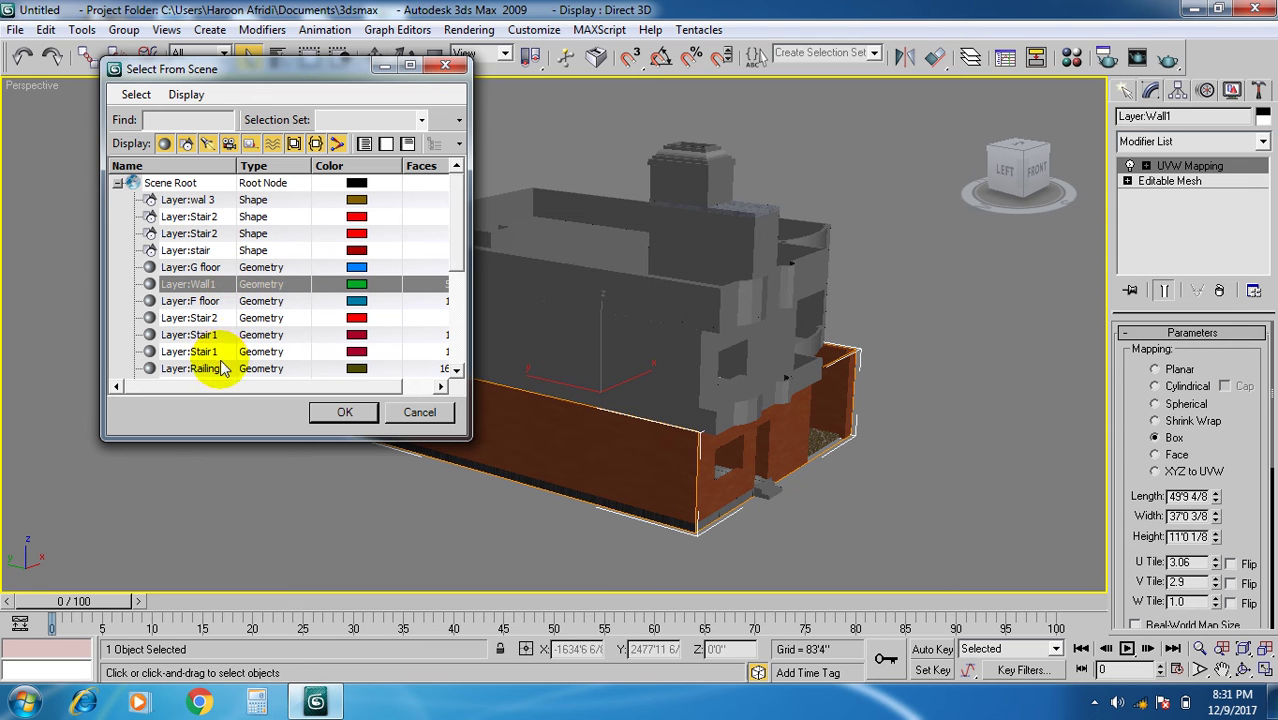
left_click(250, 284)
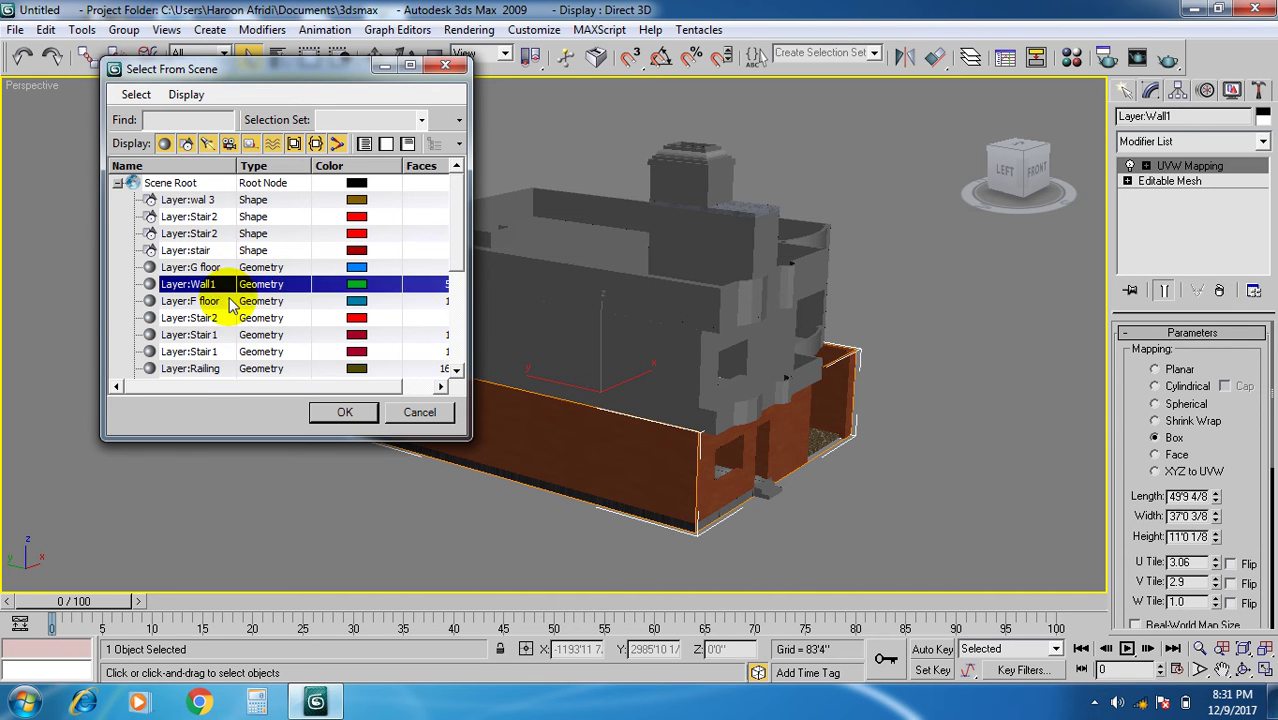
scroll(224, 318, "down", 1)
scroll(224, 325, "down", 1)
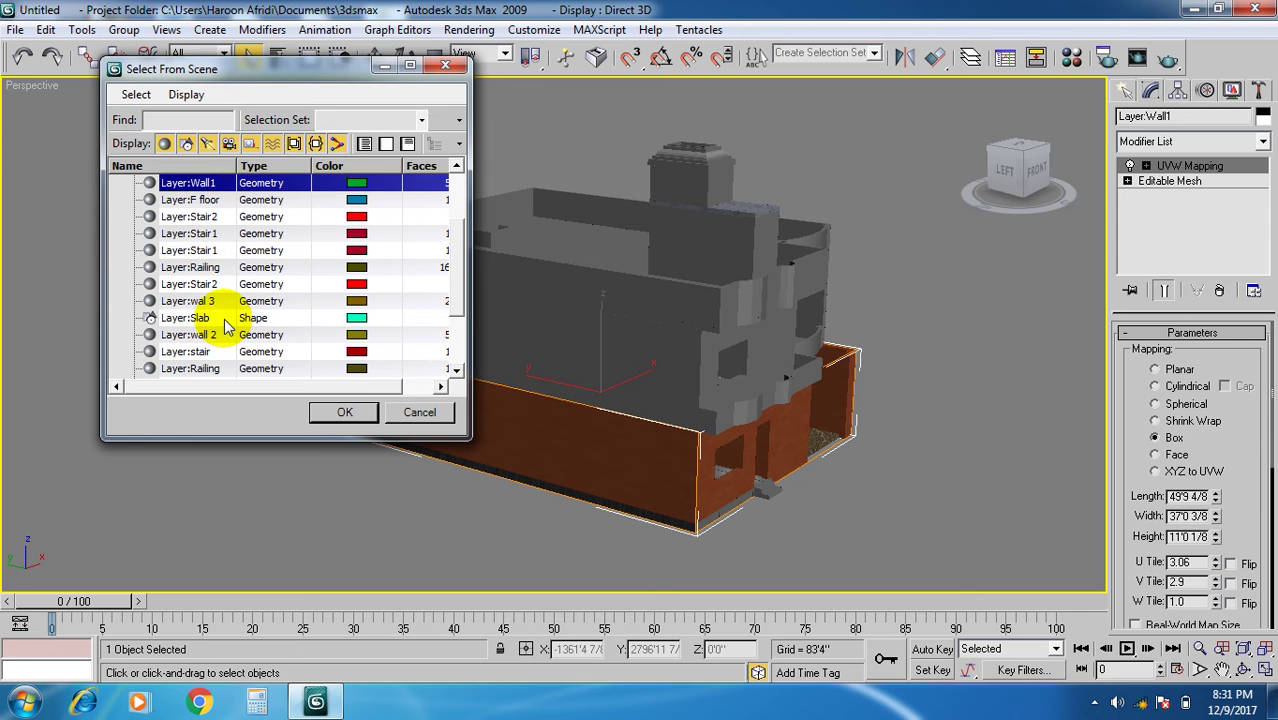
left_click(222, 334)
left_click(336, 411)
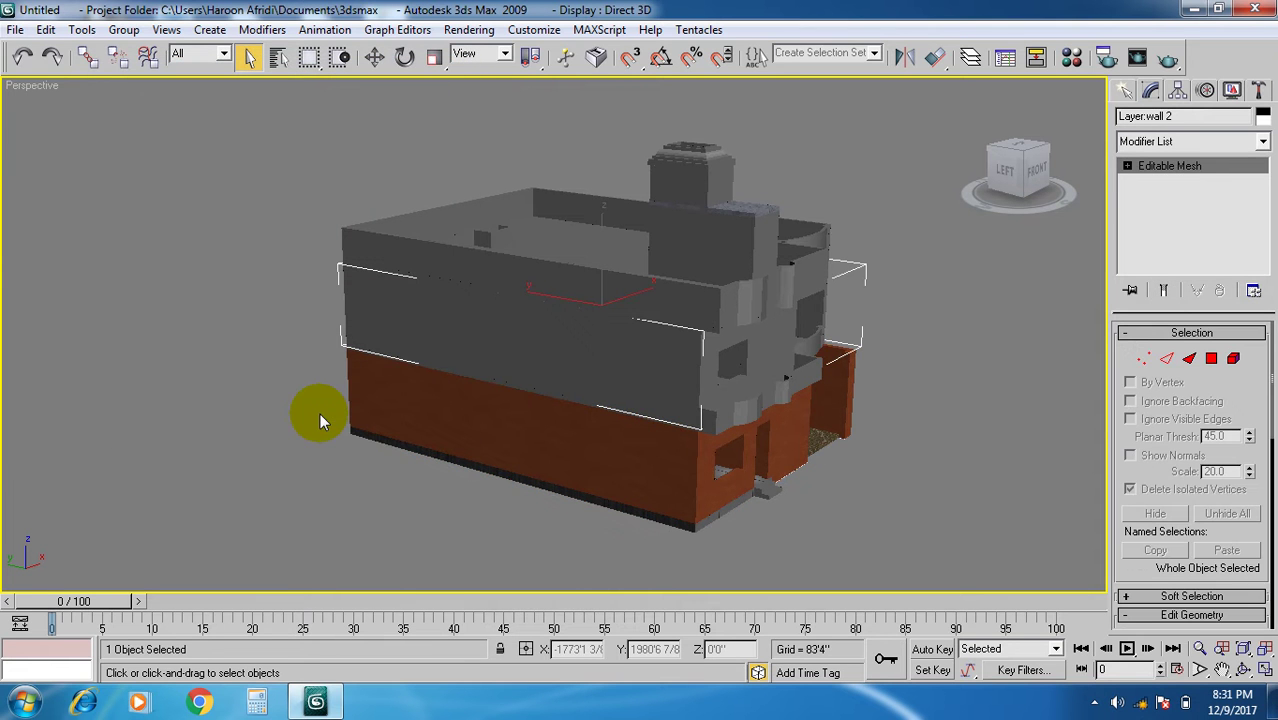
right_click(578, 352)
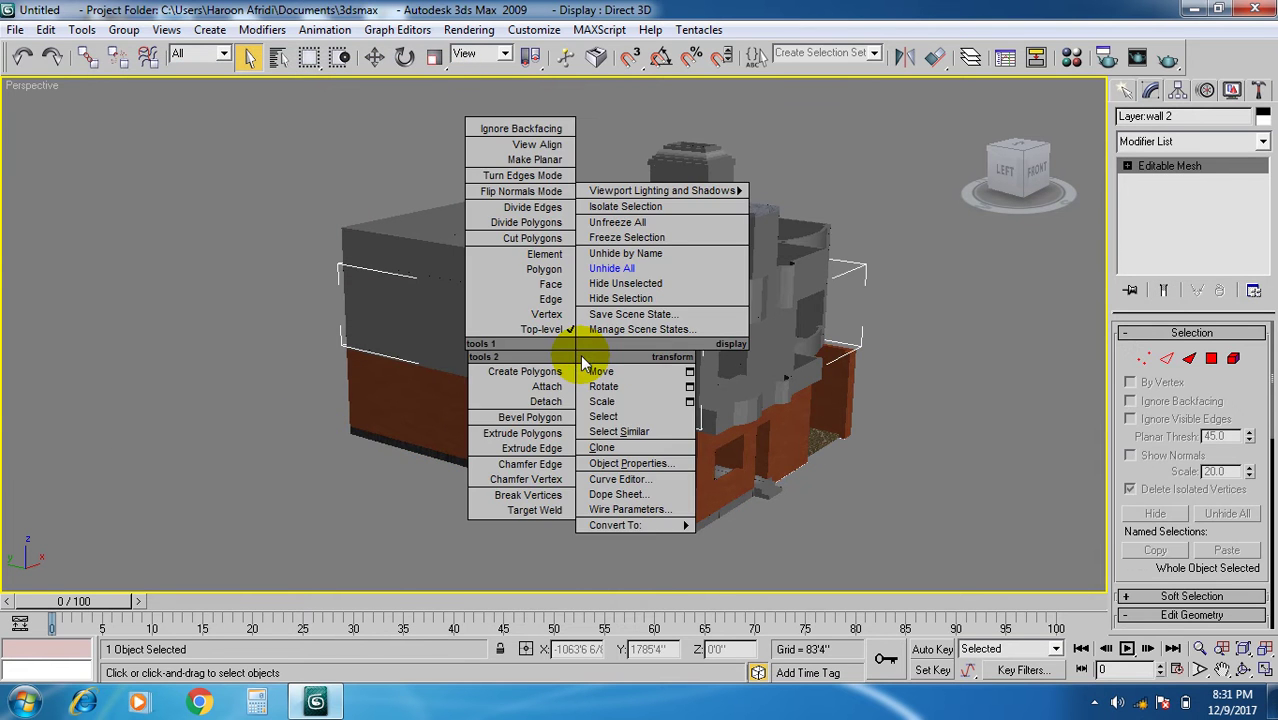
left_click(606, 300)
Select the exposed first-floor slab, Layer:F floor, by name.
middle_click_drag(593, 385, 528, 436, "alt")
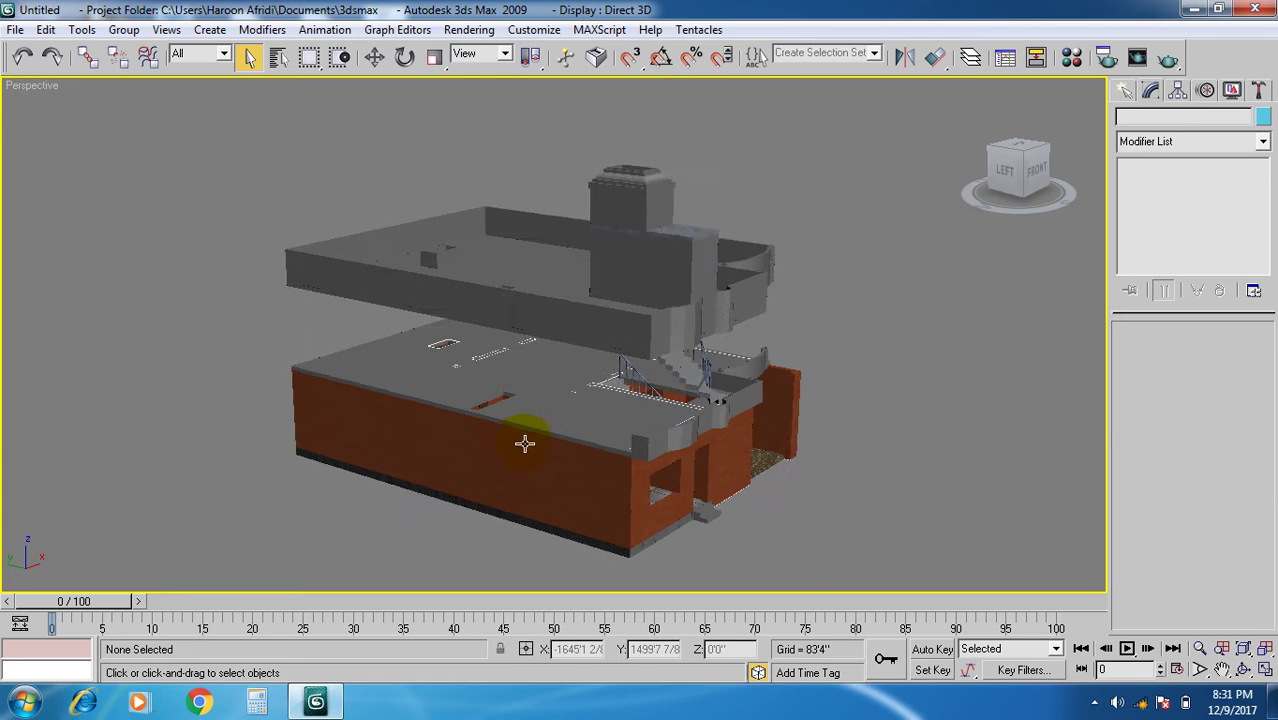
scroll(525, 442, "up", 2)
scroll(525, 442, "up", 3)
scroll(513, 423, "down", 1)
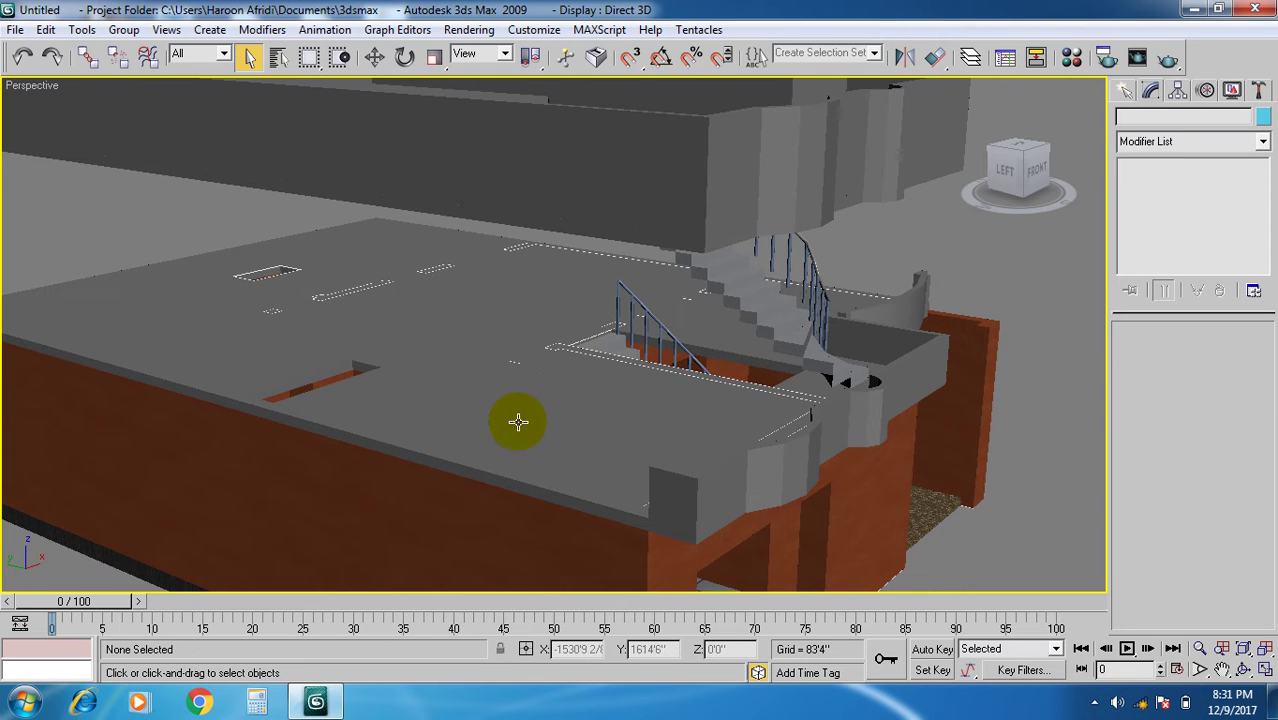
left_click(268, 64)
left_click(276, 251)
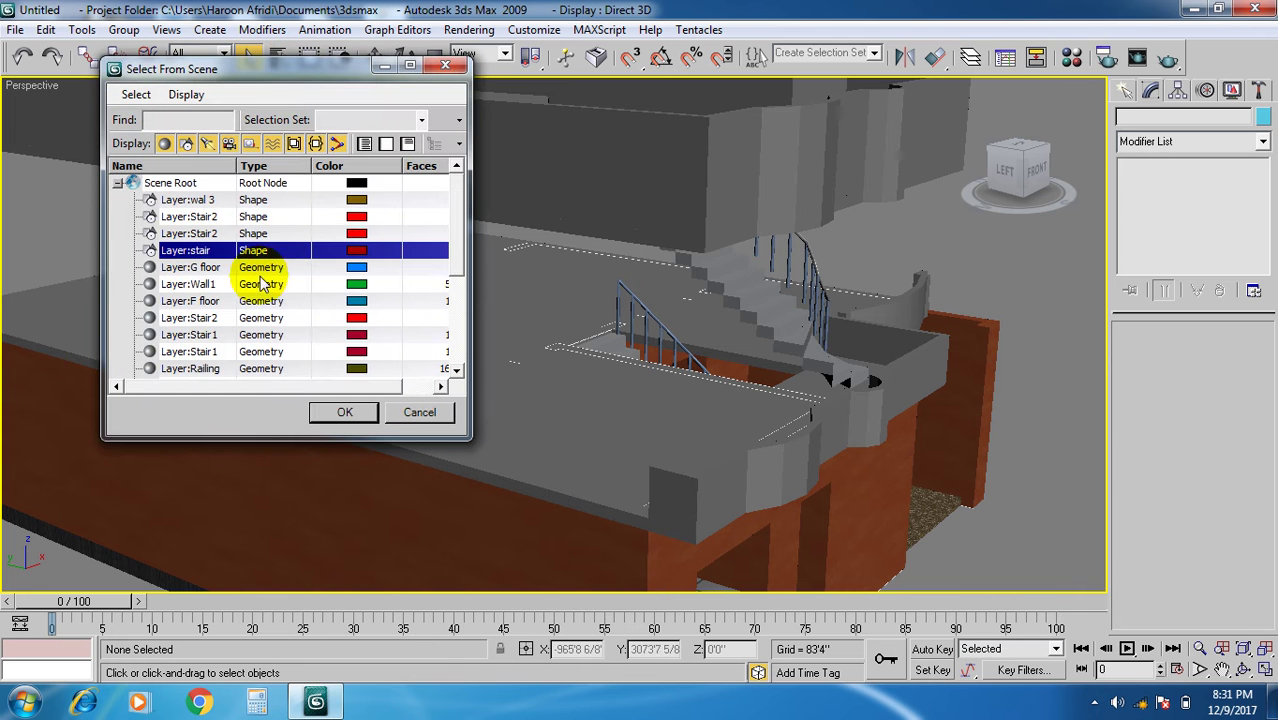
left_click(212, 302)
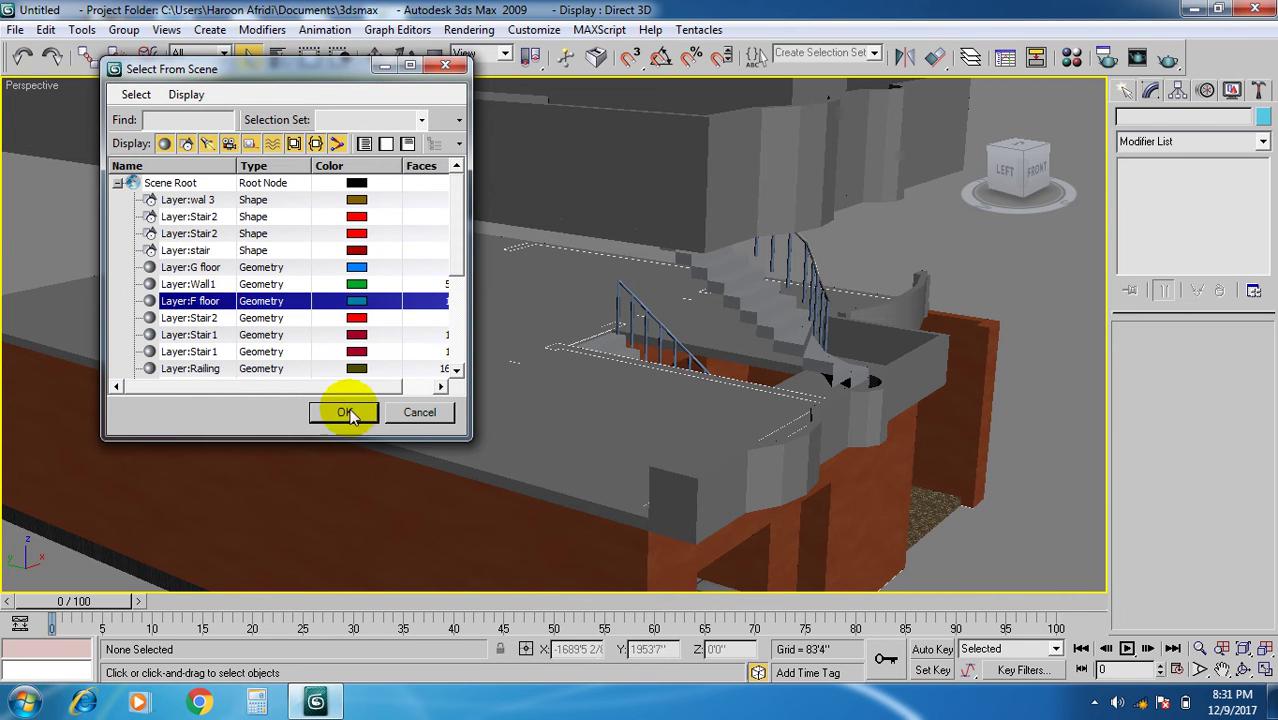
left_click(343, 410)
Assign the second material, 02 - Default, with the Finishes.Flooring.Tile.Diamond.Red.jpg bitmap, to the first-floor slab.
key("m")
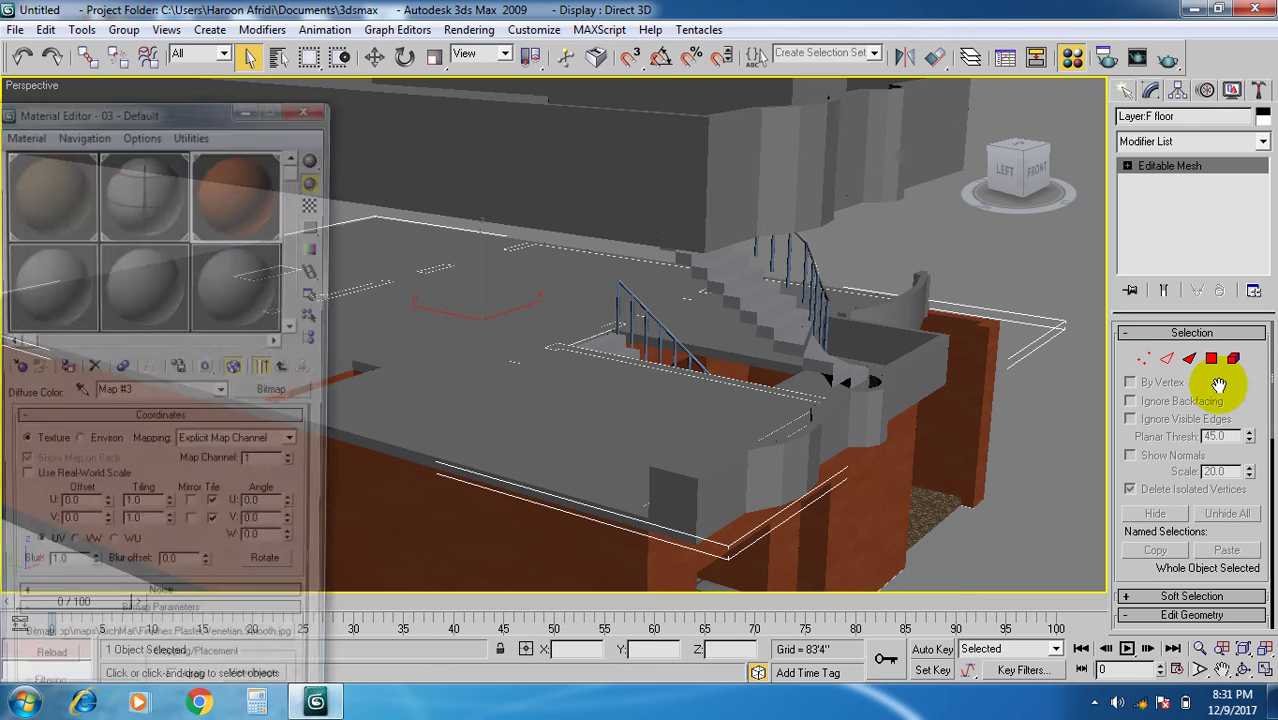
left_click(145, 200)
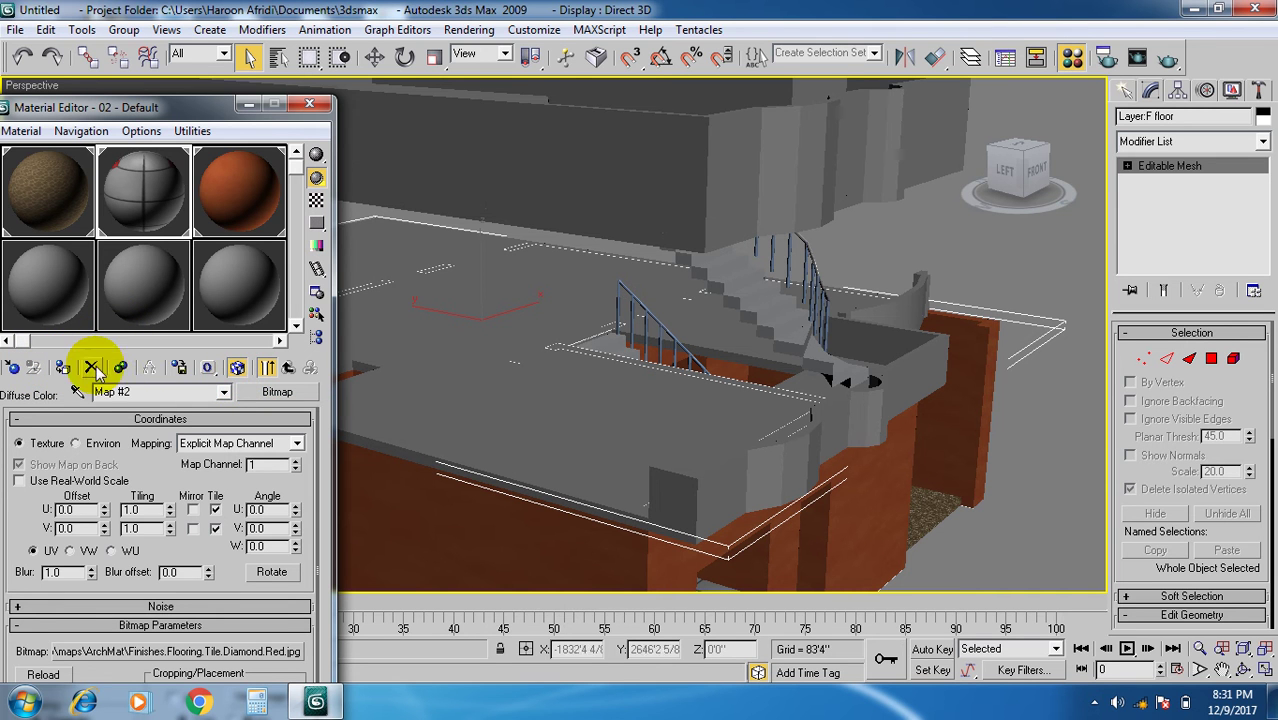
left_click(63, 370)
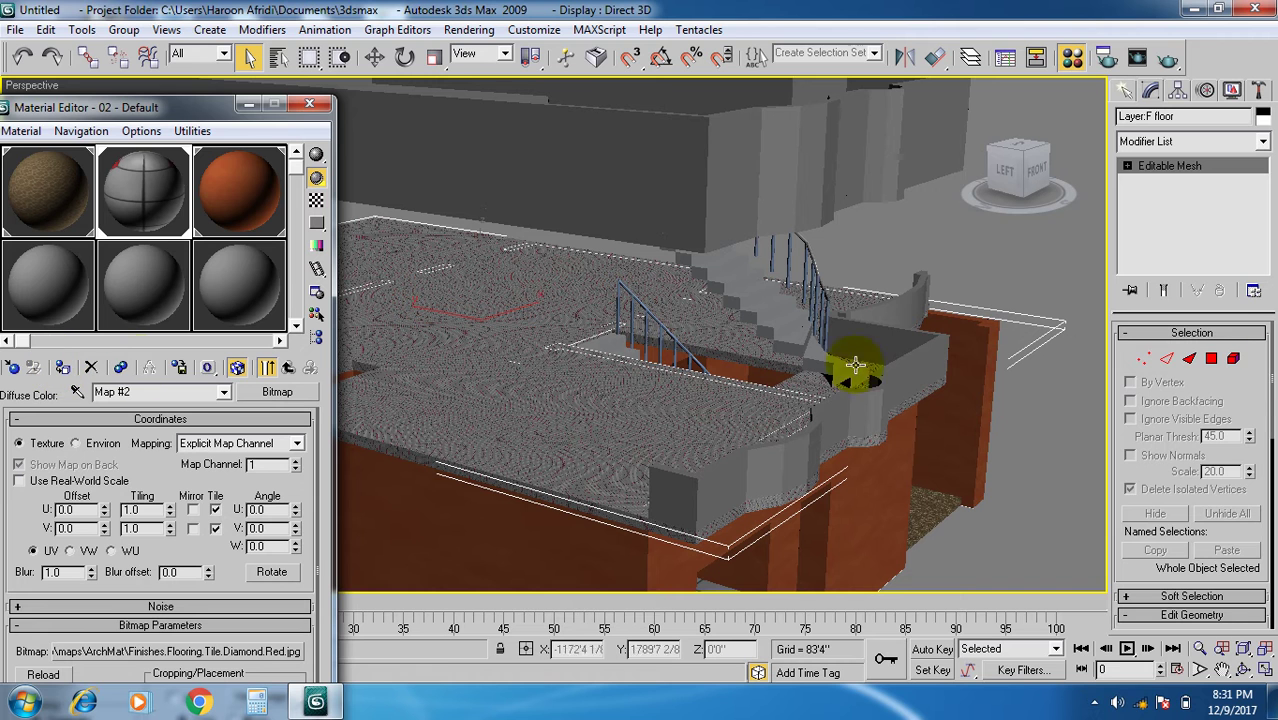
Add a UVW Map modifier to the first-floor slab with U Tile 3.66 and V Tile 5.94, and close the Material Editor.
left_click(1197, 146)
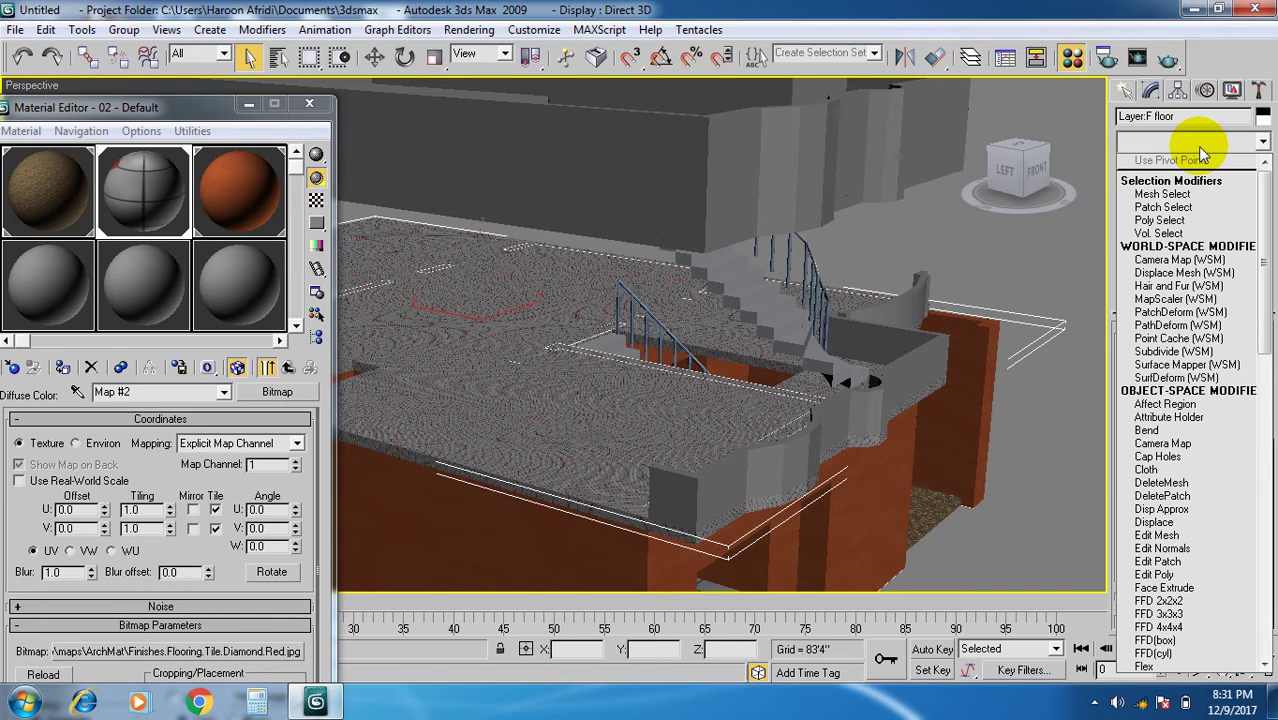
key("u")
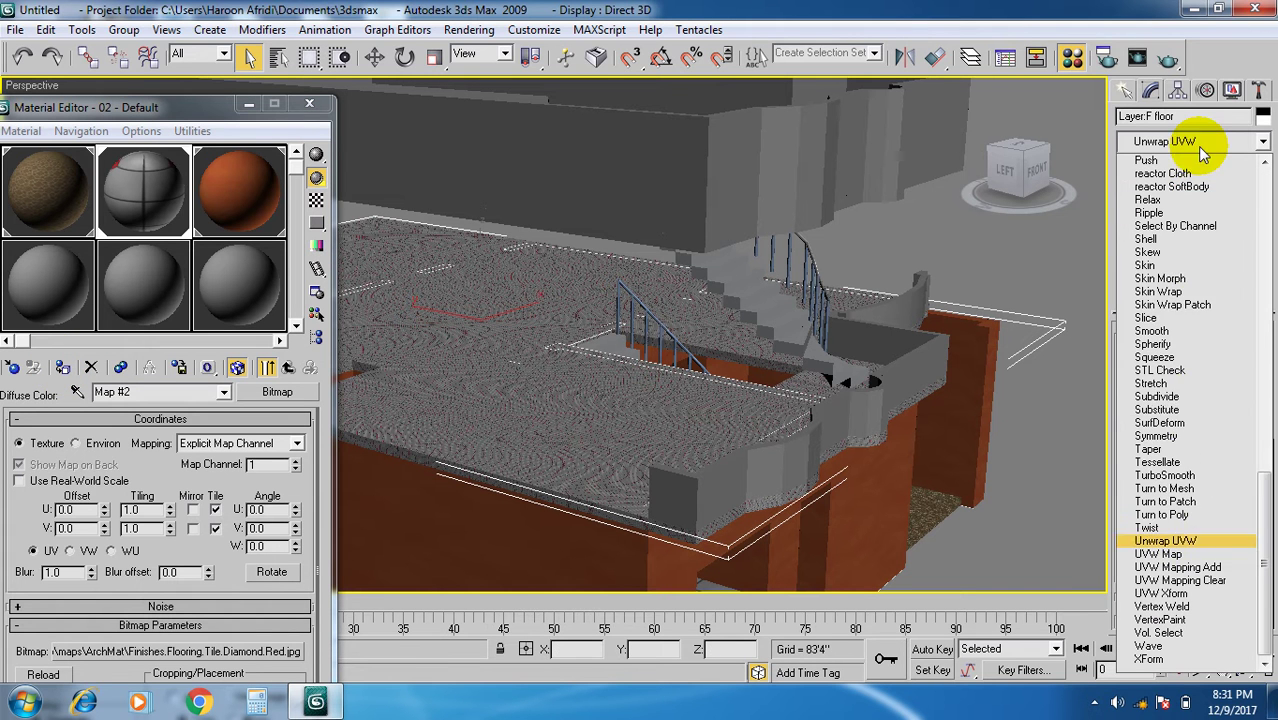
left_click(1163, 554)
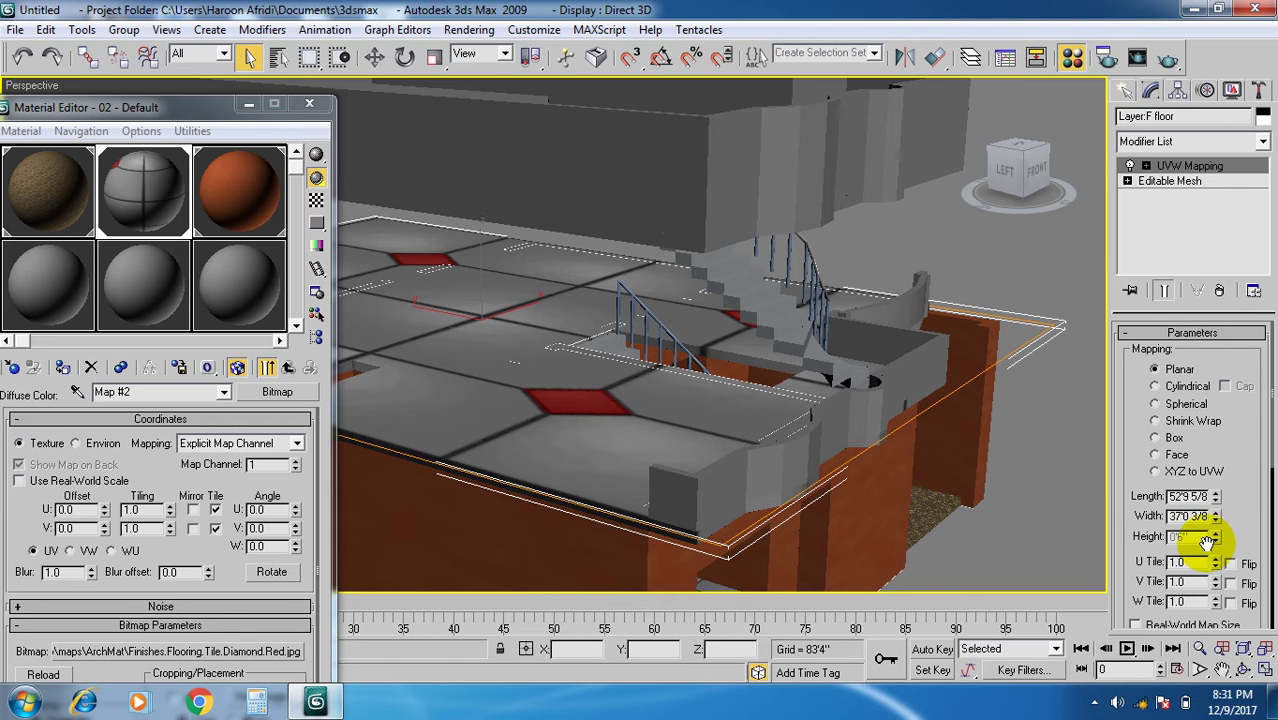
left_click_drag(1216, 562, 1214, 504)
left_click_drag(1220, 587, 1236, 89)
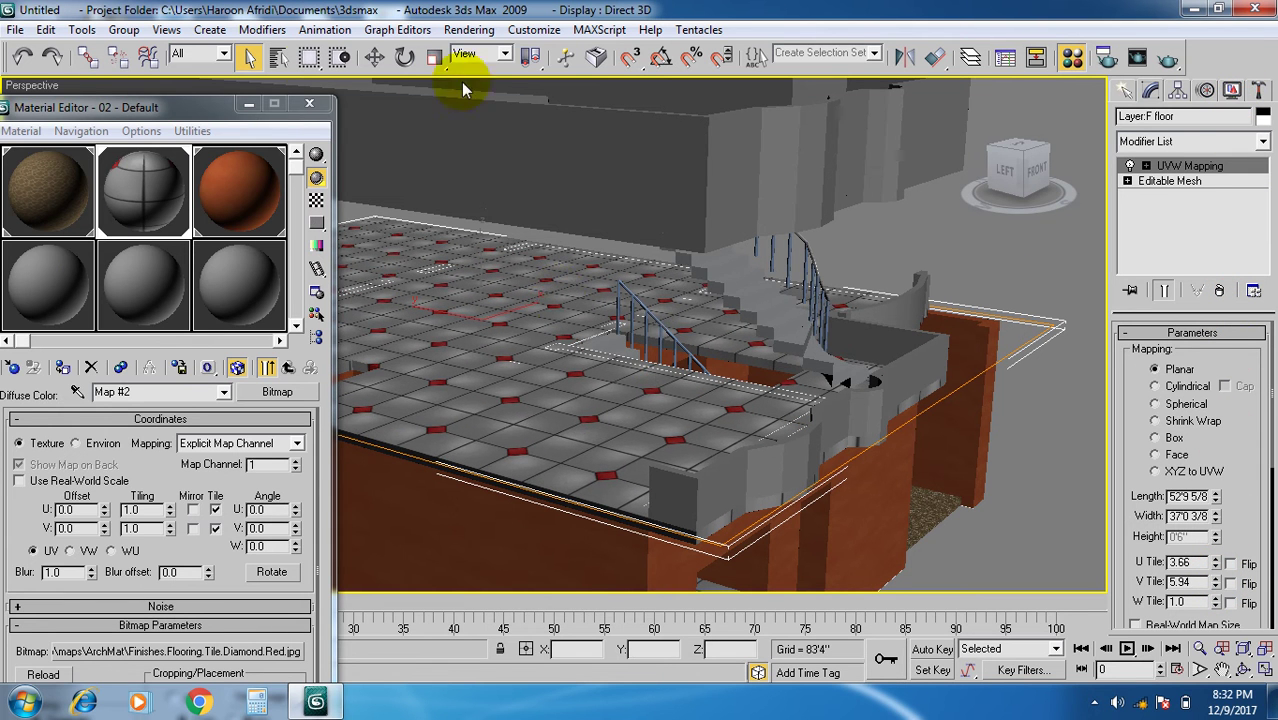
left_click(309, 103)
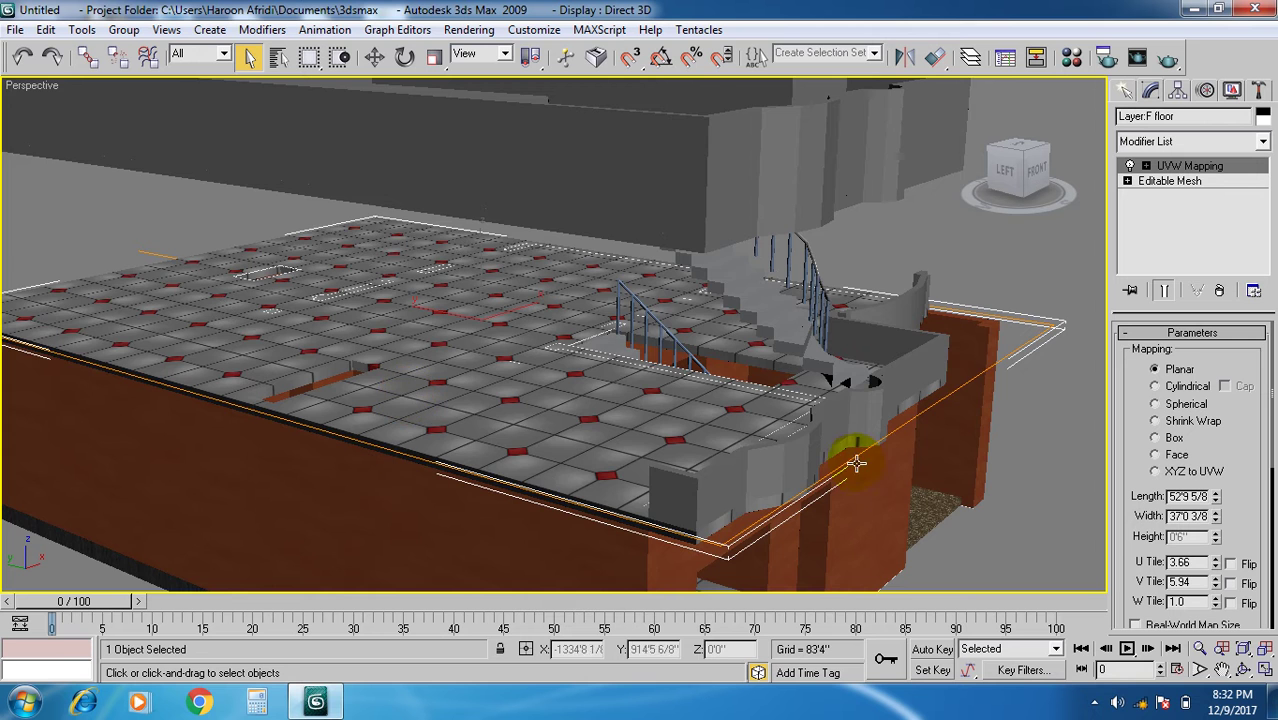
Hide every object except the selected first-floor slab.
scroll(857, 461, "down", 5)
middle_click_drag(847, 399, 794, 462, "alt")
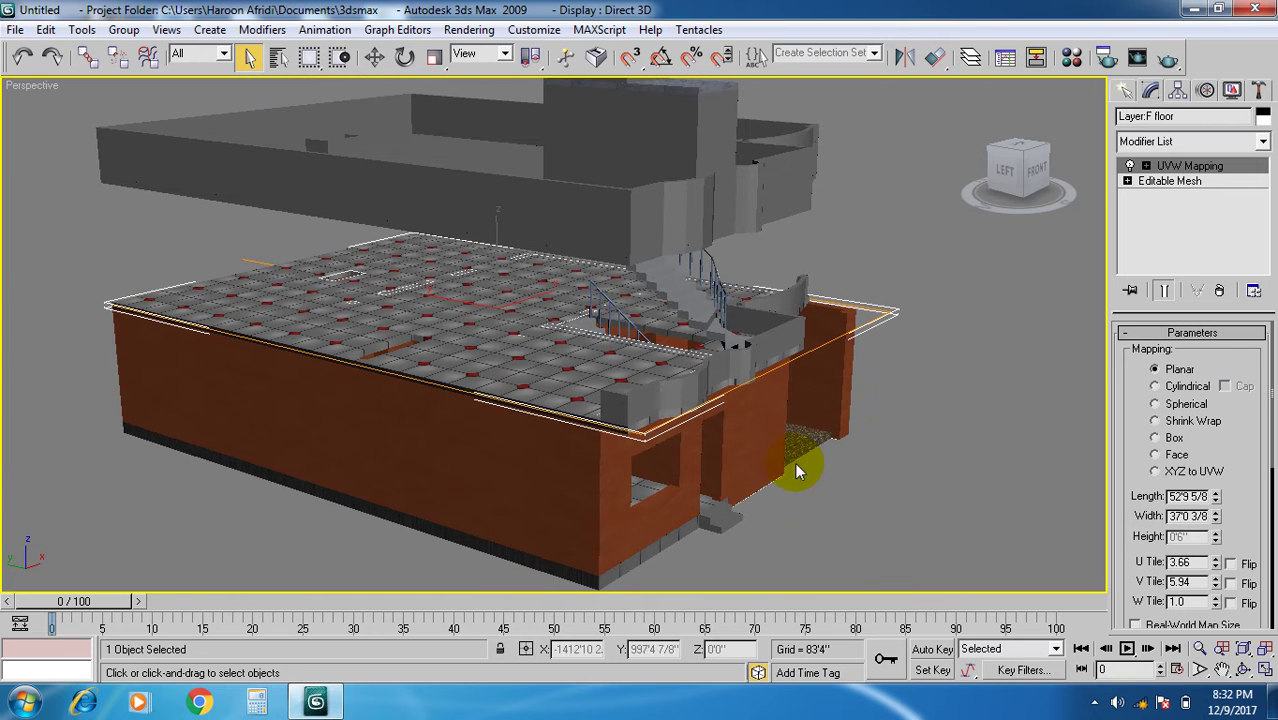
right_click(558, 302)
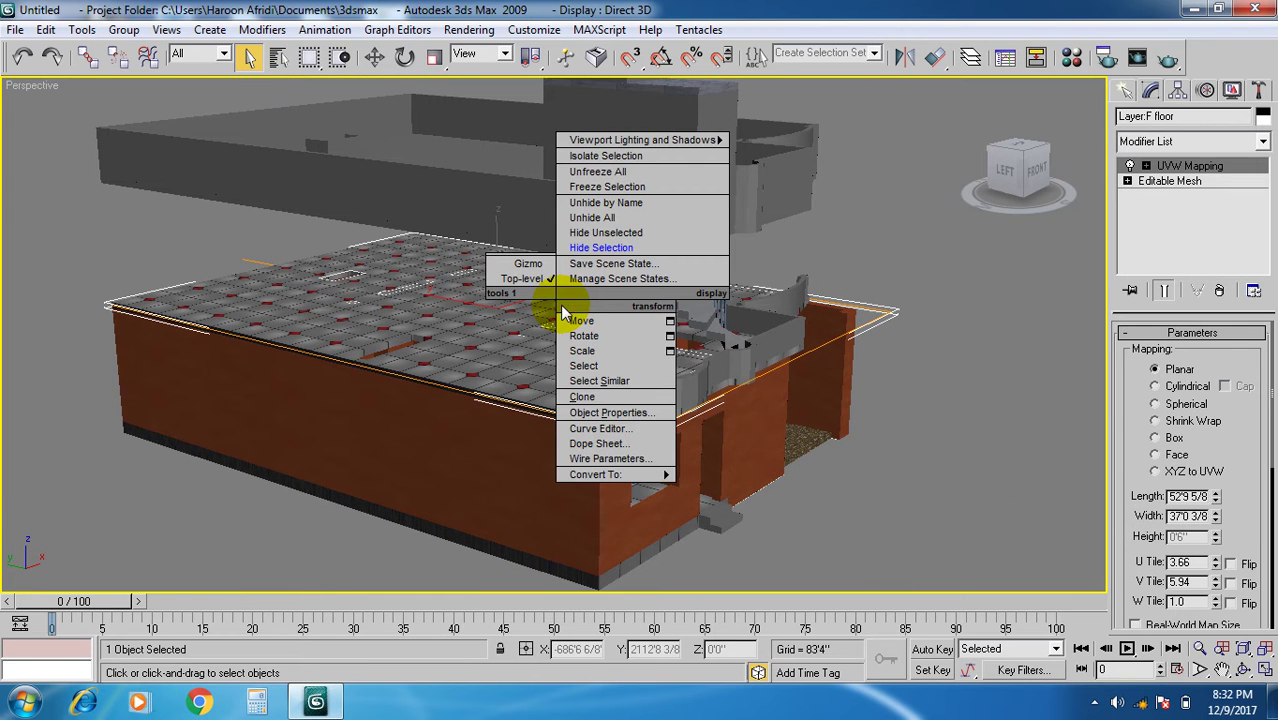
left_click(589, 234)
right_click(584, 256)
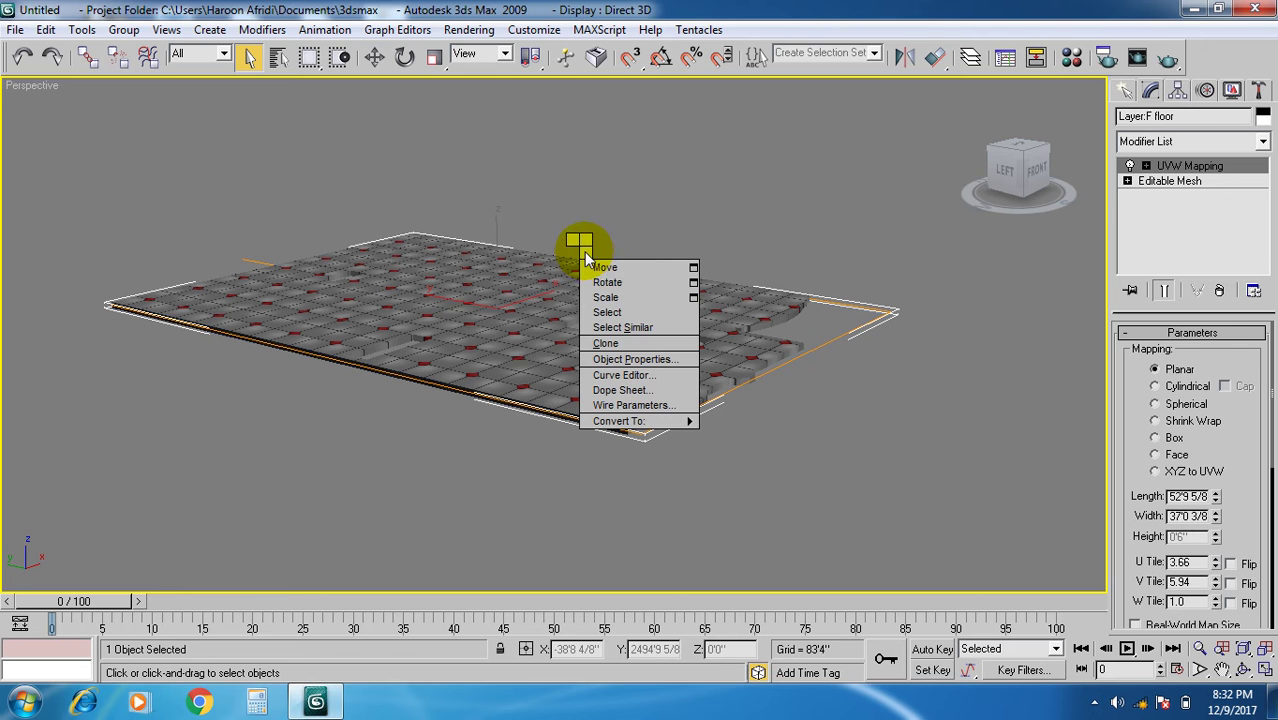
Unhide all objects of the house and clear the selection.
right_click(510, 330)
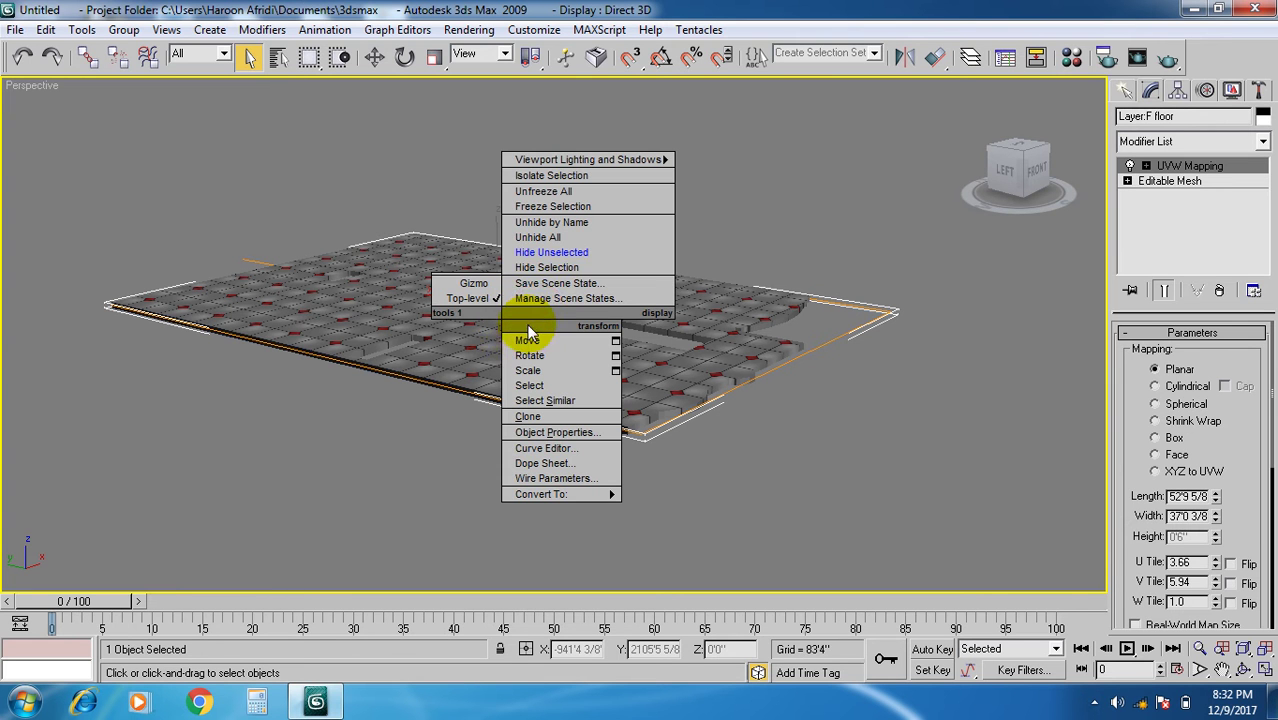
left_click(549, 239)
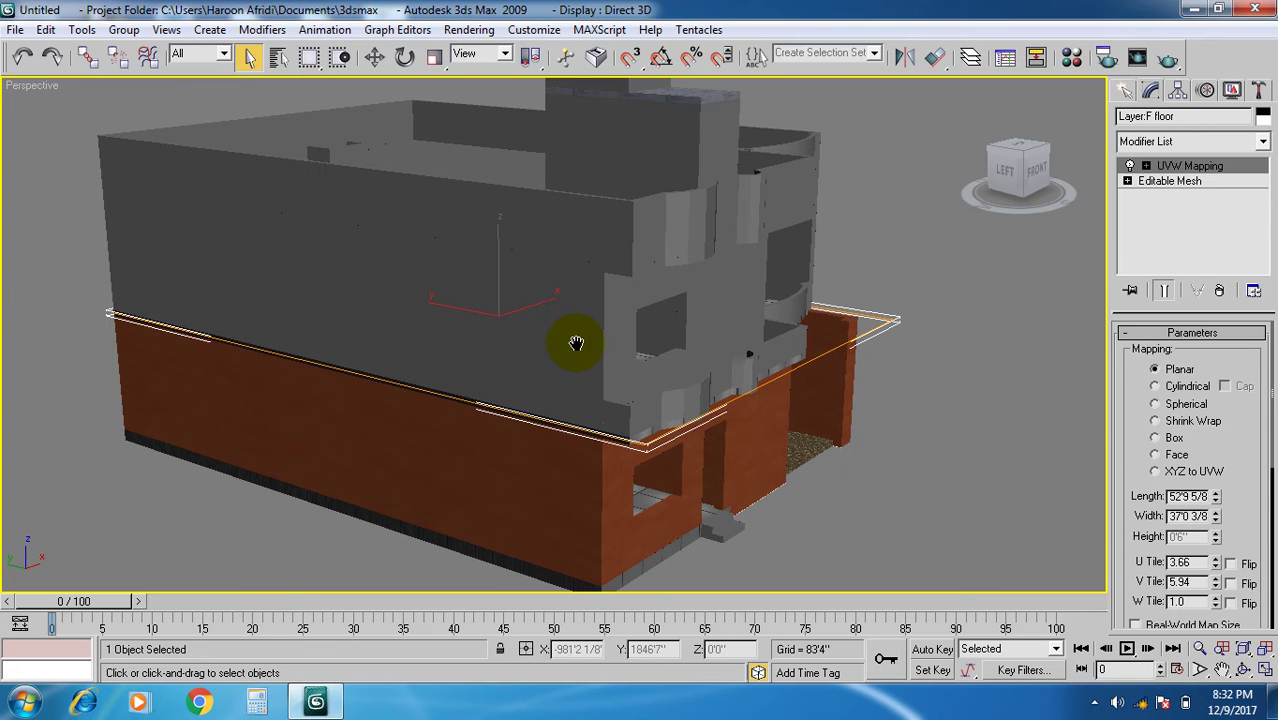
left_click(939, 434)
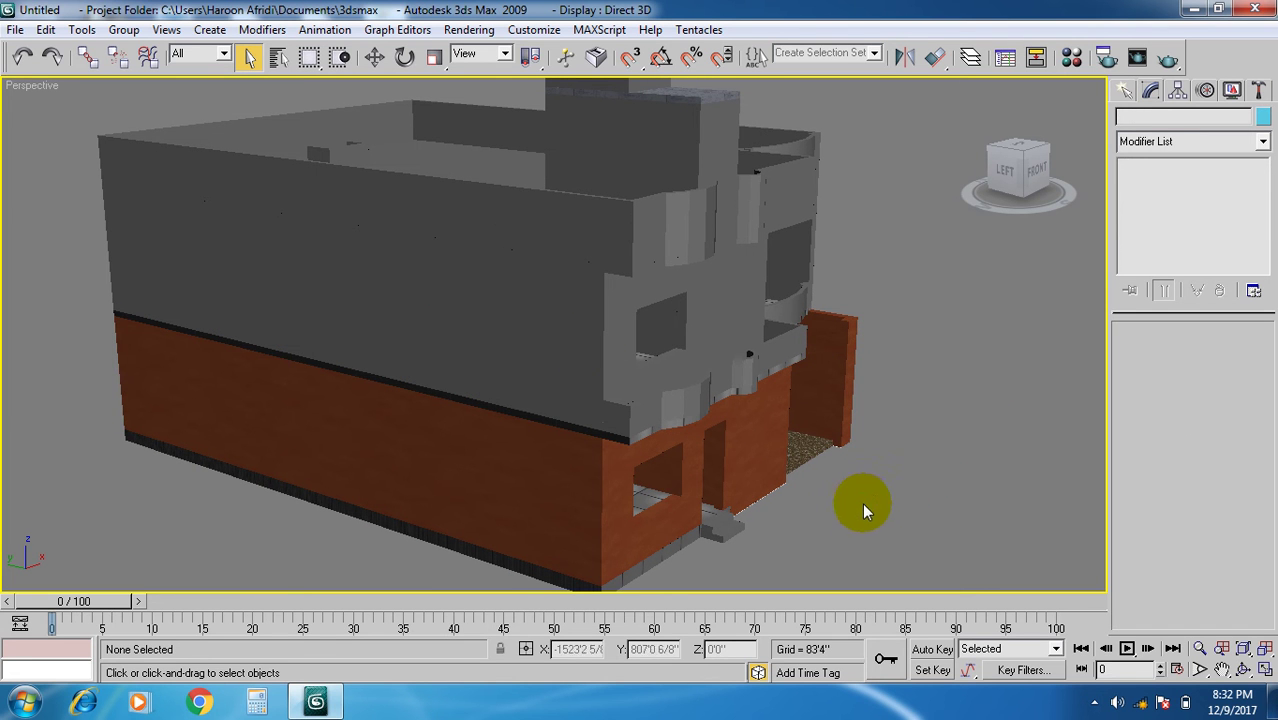
scroll(889, 471, "down", 3)
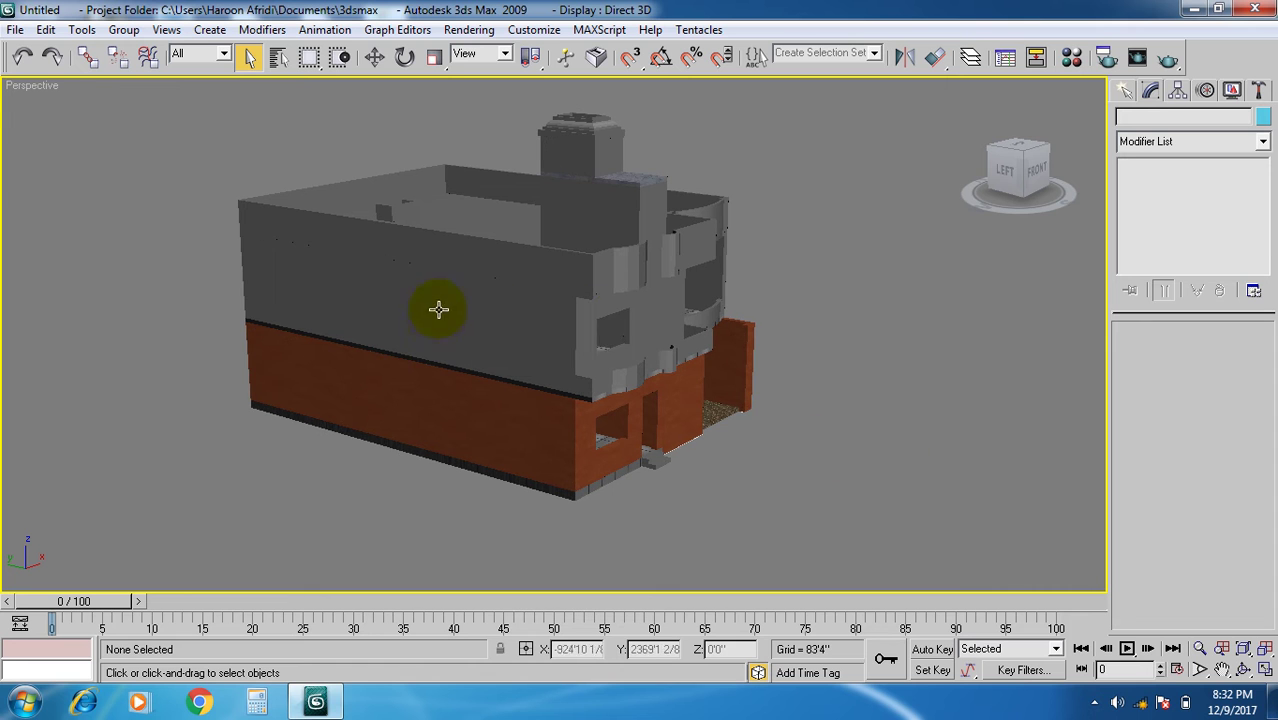
Select the first-floor walls, Layer:wall 2, by name.
left_click(279, 57)
left_click(338, 301)
scroll(342, 315, "down", 3)
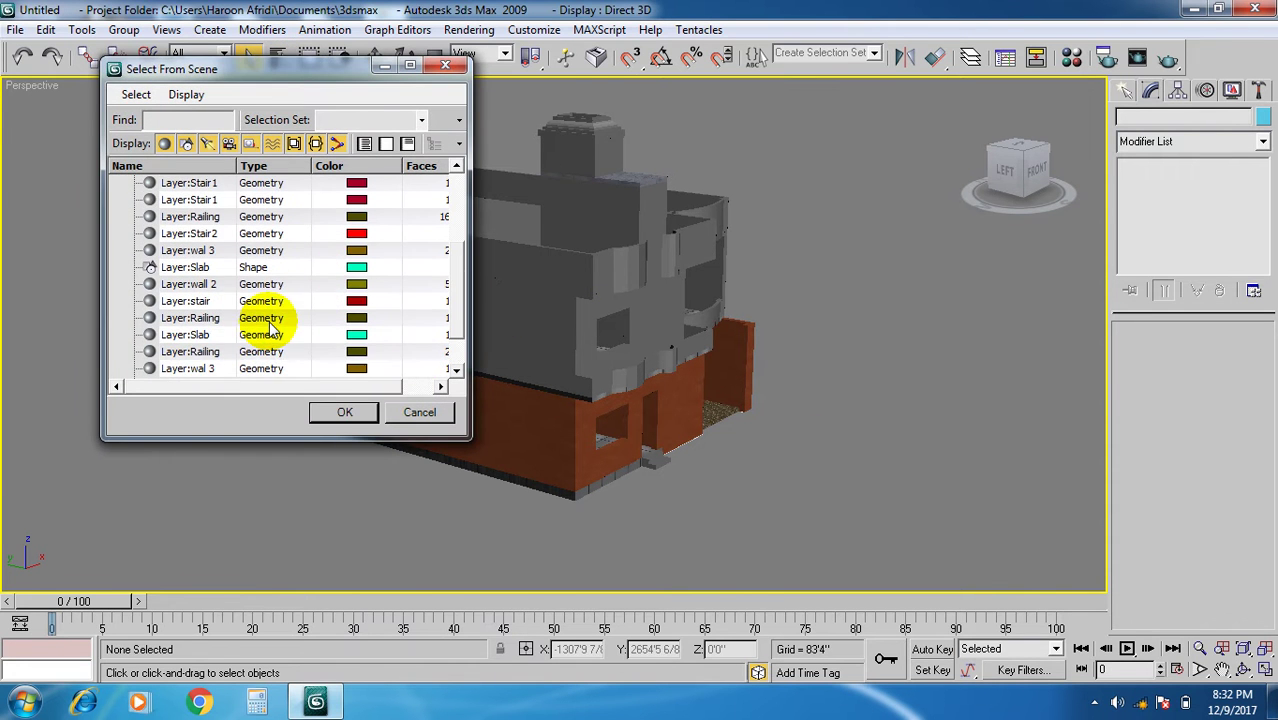
left_click(203, 284)
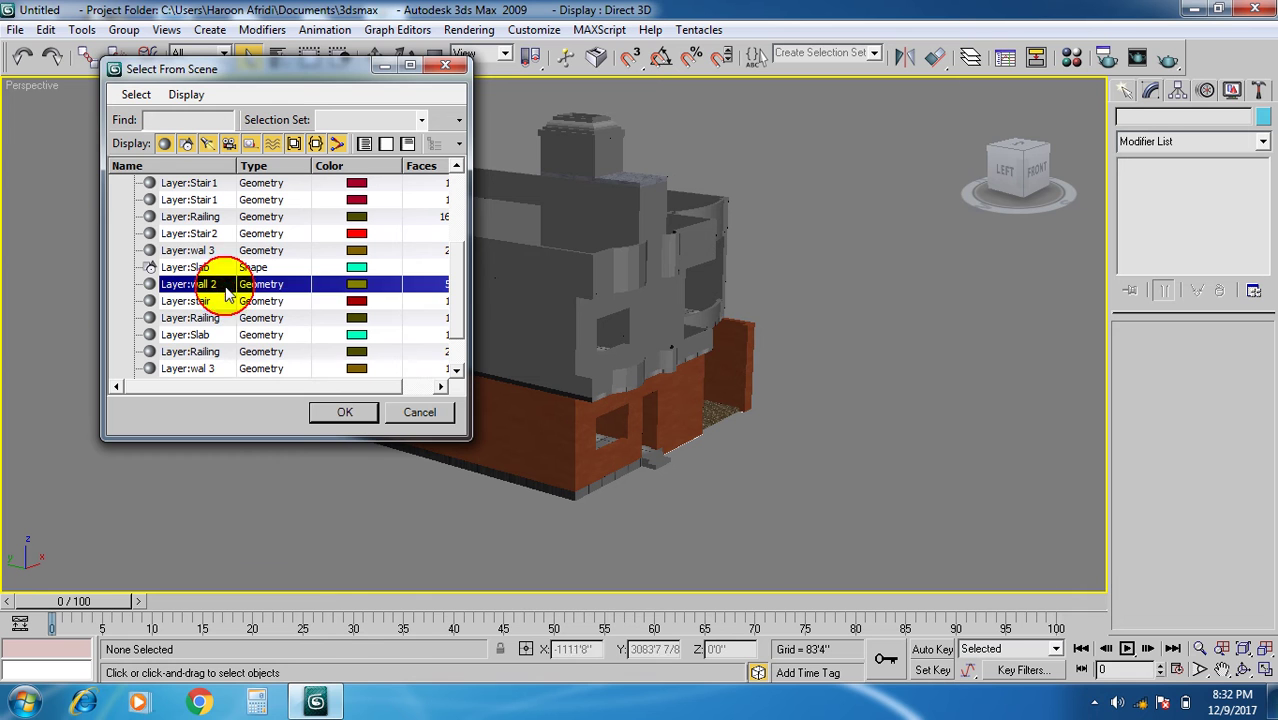
left_click(344, 412)
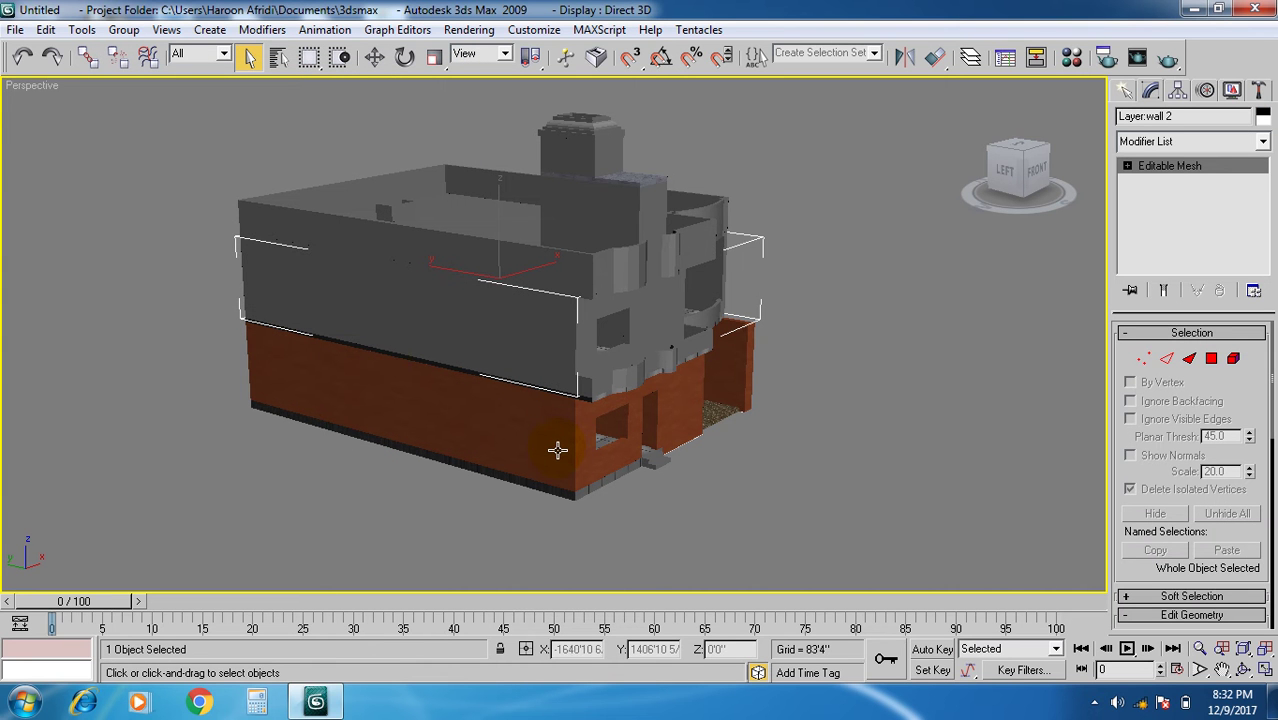
Assign the third material, 03 - Default, with the Finishes.Plaster.Venetian.Smooth.jpg bitmap, to the first-floor walls.
key("m")
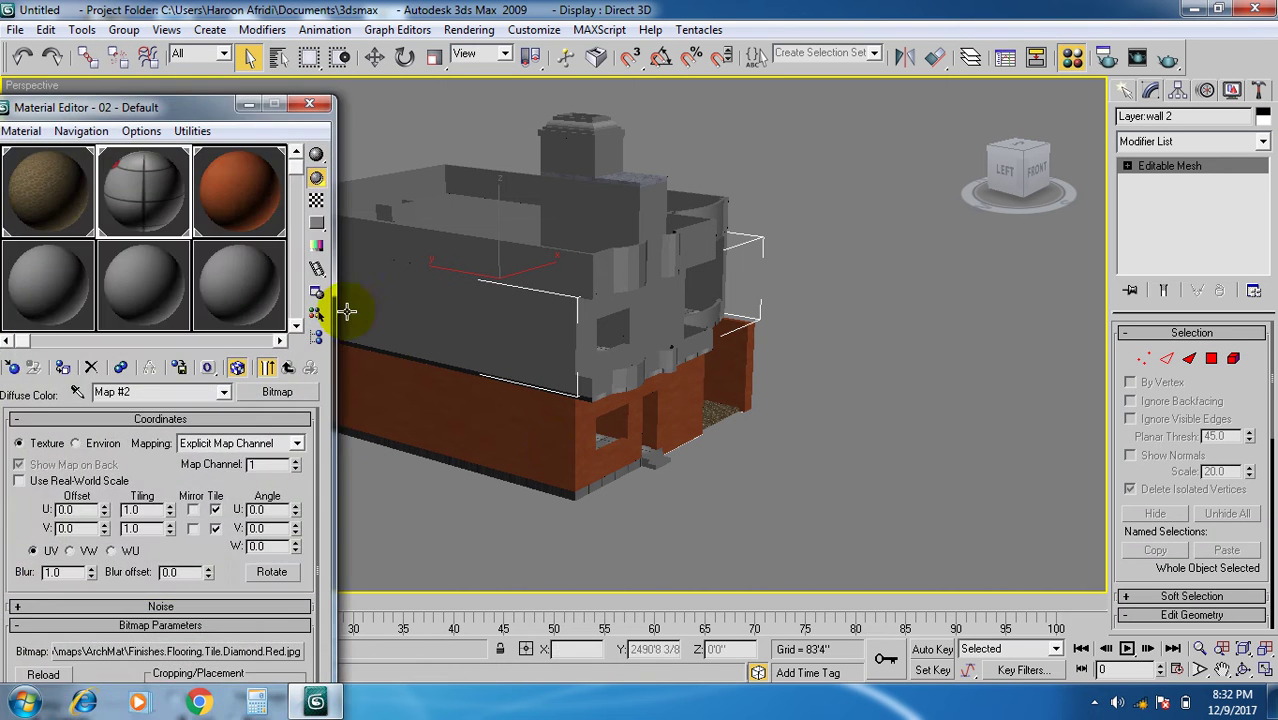
left_click_drag(210, 107, 176, 103)
left_click(199, 181)
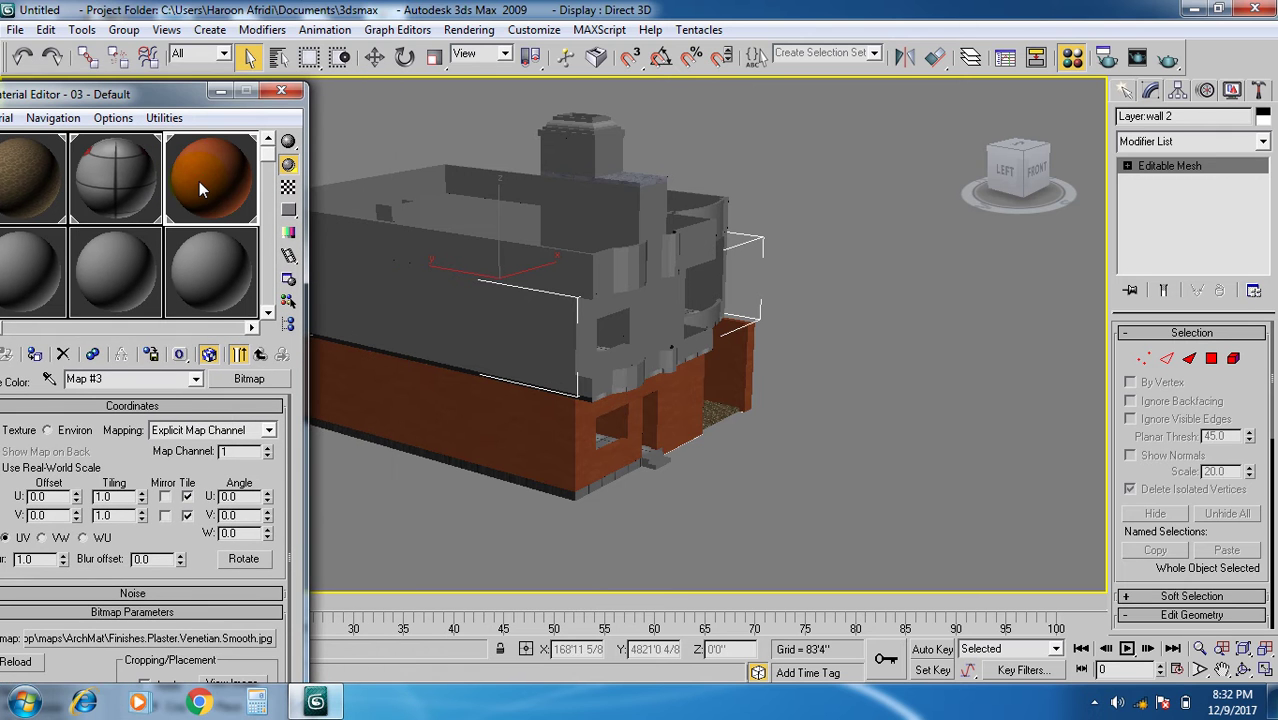
left_click(36, 356)
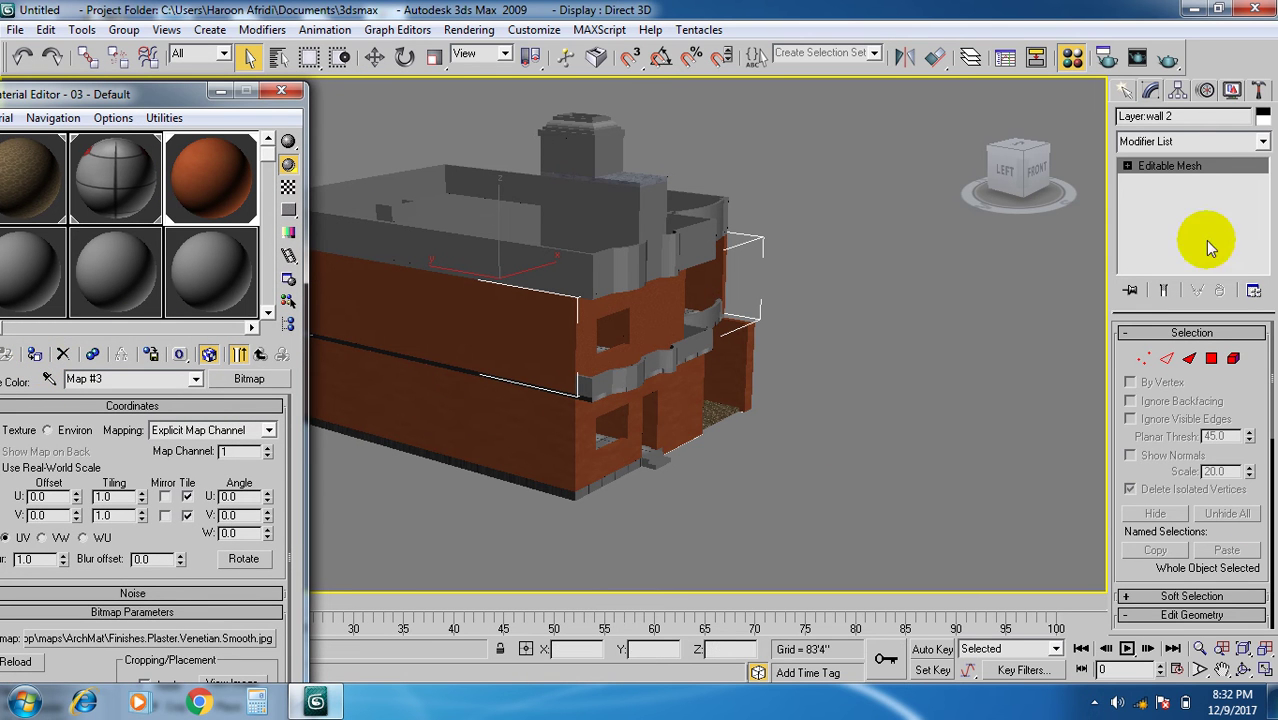
Add a UVW Map modifier to the first-floor walls with Box mapping, U Tile 4.33 and V Tile 3.51, and close the Material Editor.
left_click(1206, 145)
key("u")
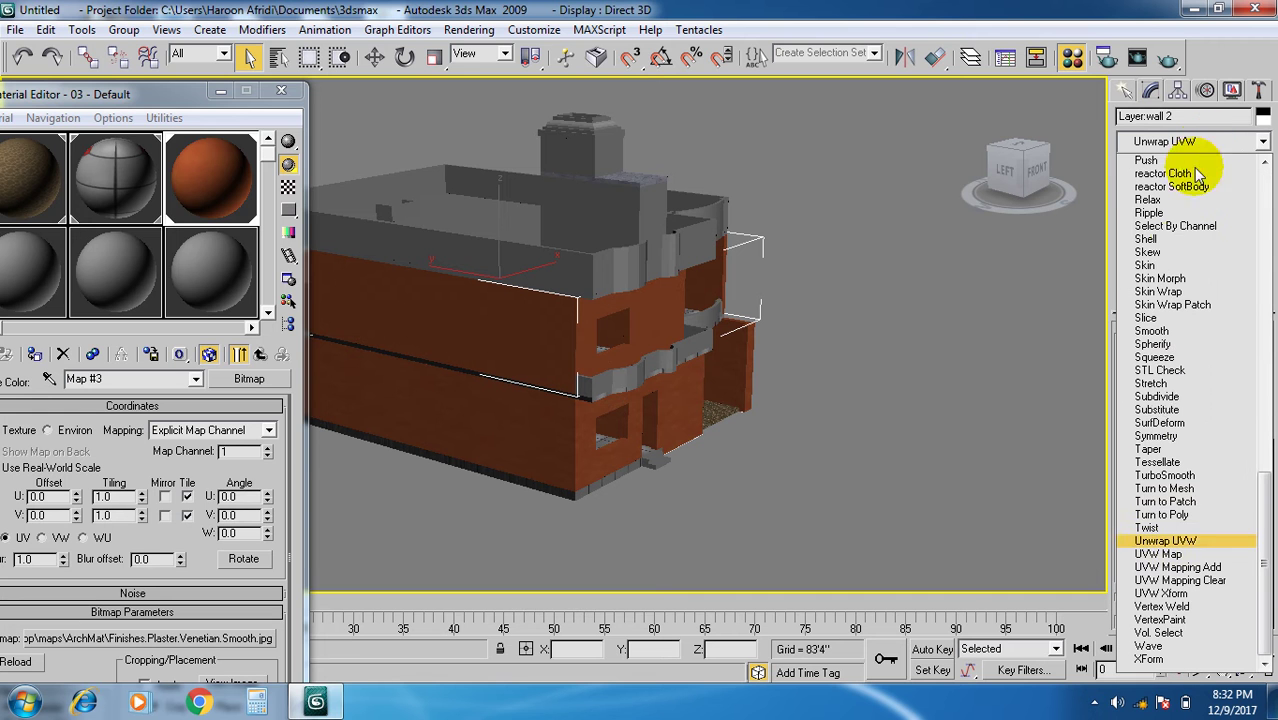
left_click(1158, 553)
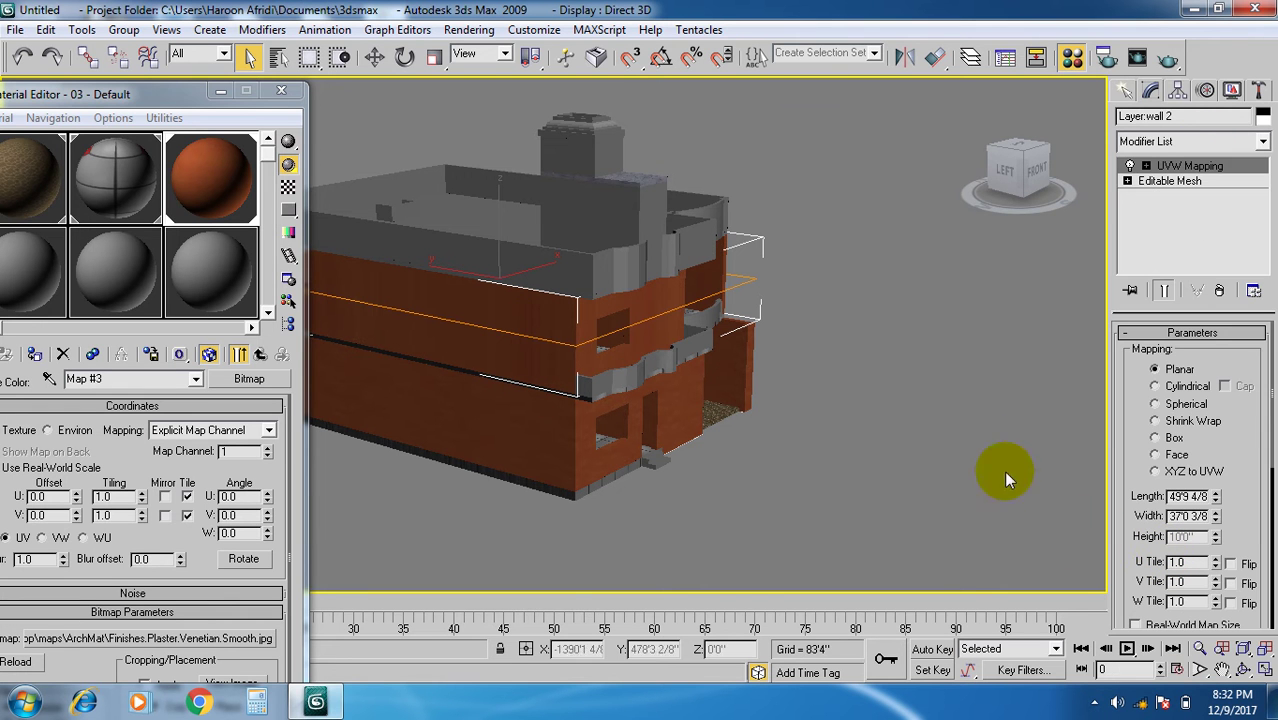
left_click(1155, 440)
middle_click_drag(716, 455, 807, 468, "alt")
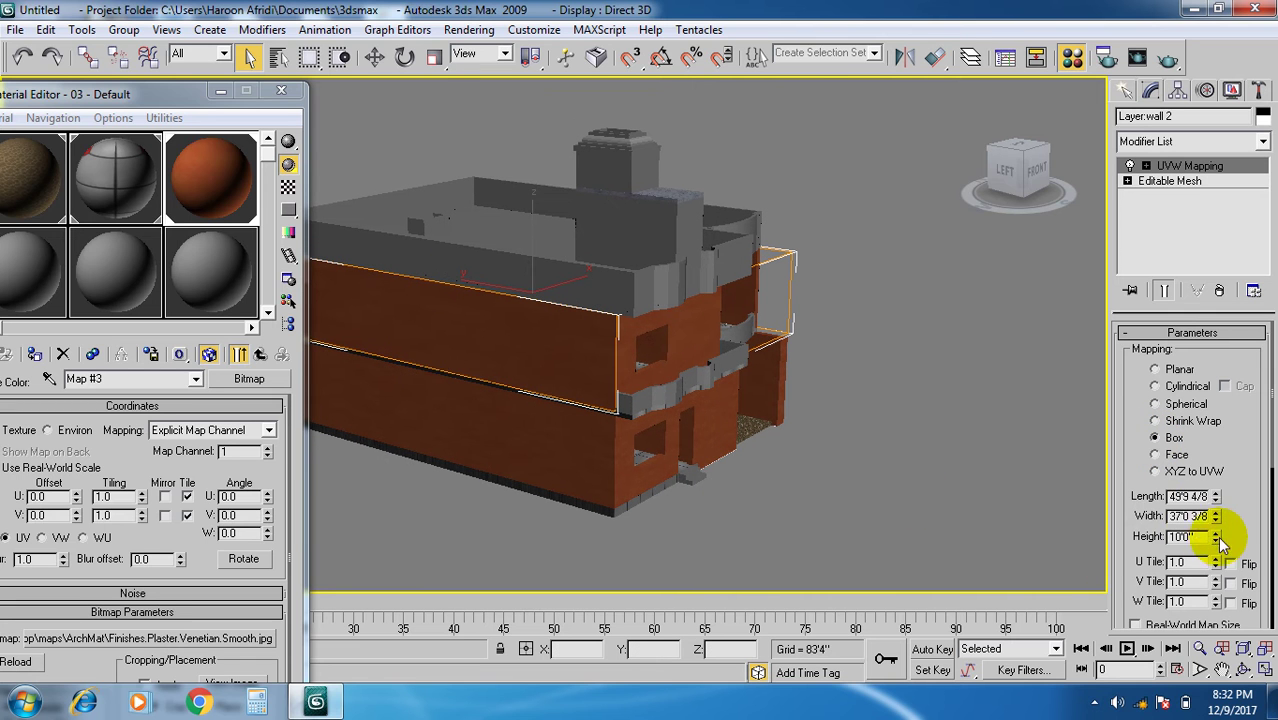
left_click_drag(1217, 562, 1216, 236)
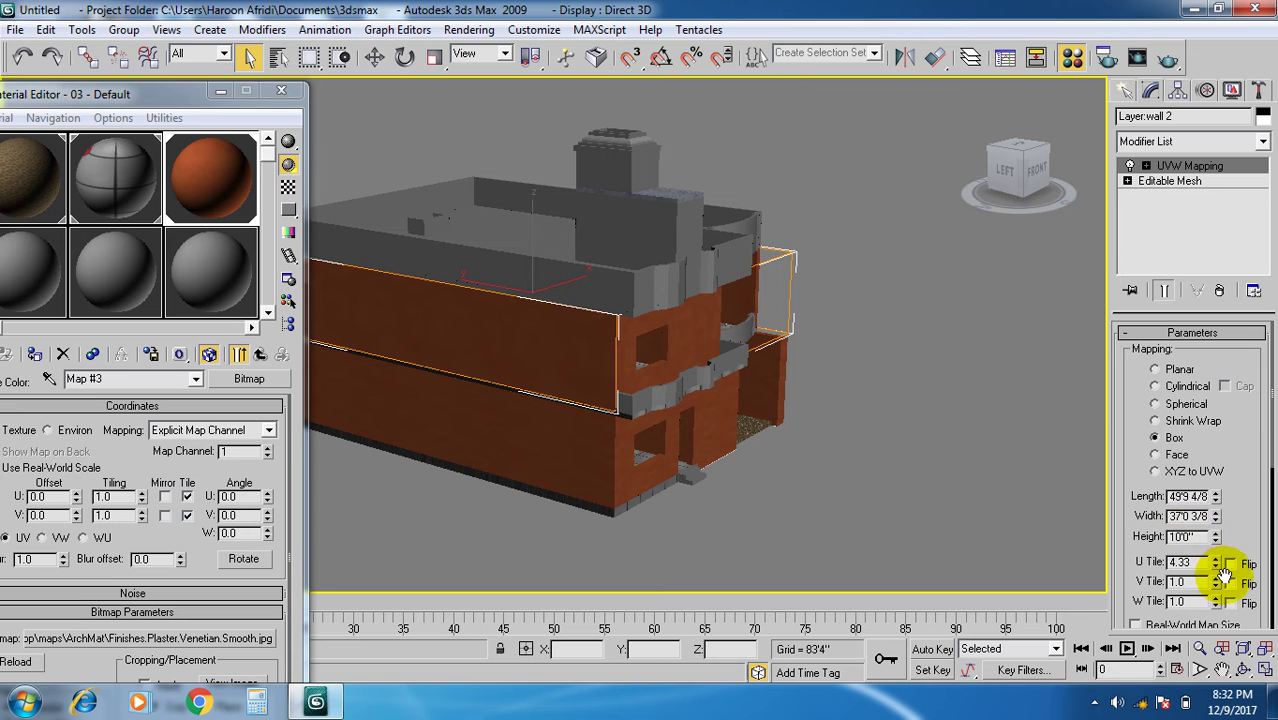
left_click_drag(1217, 585, 1223, 348)
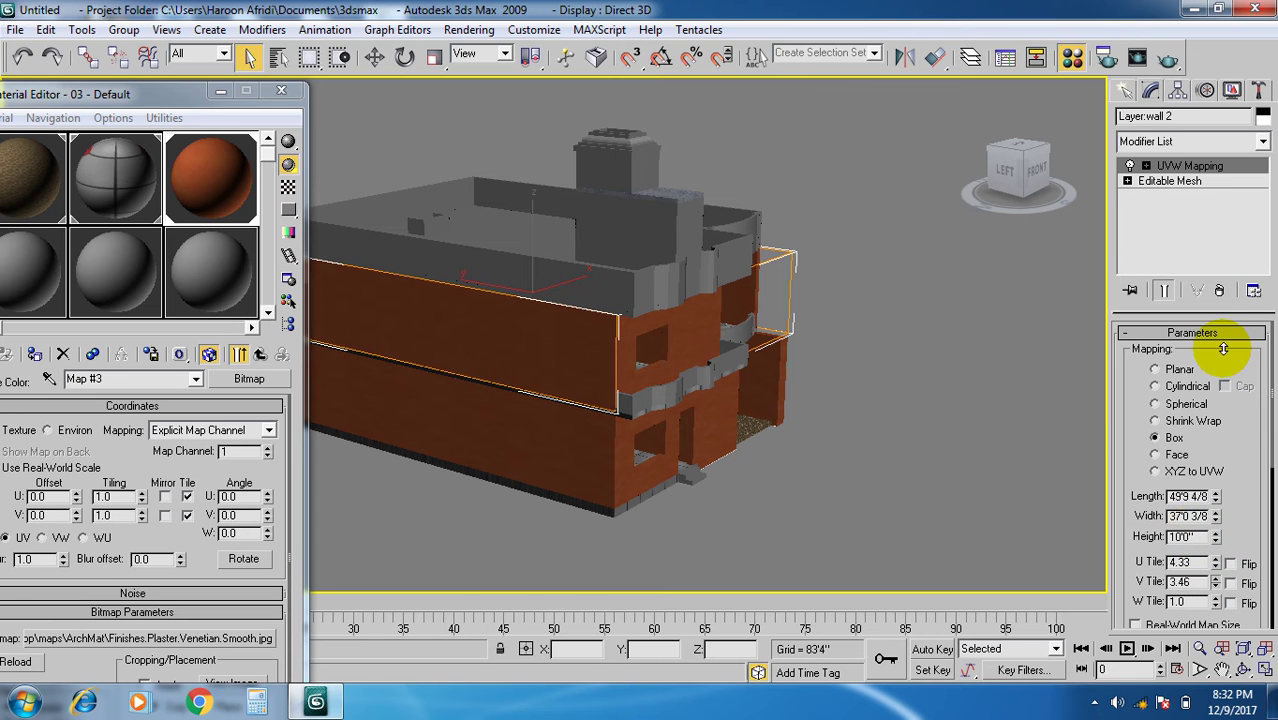
middle_click_drag(736, 371, 695, 470)
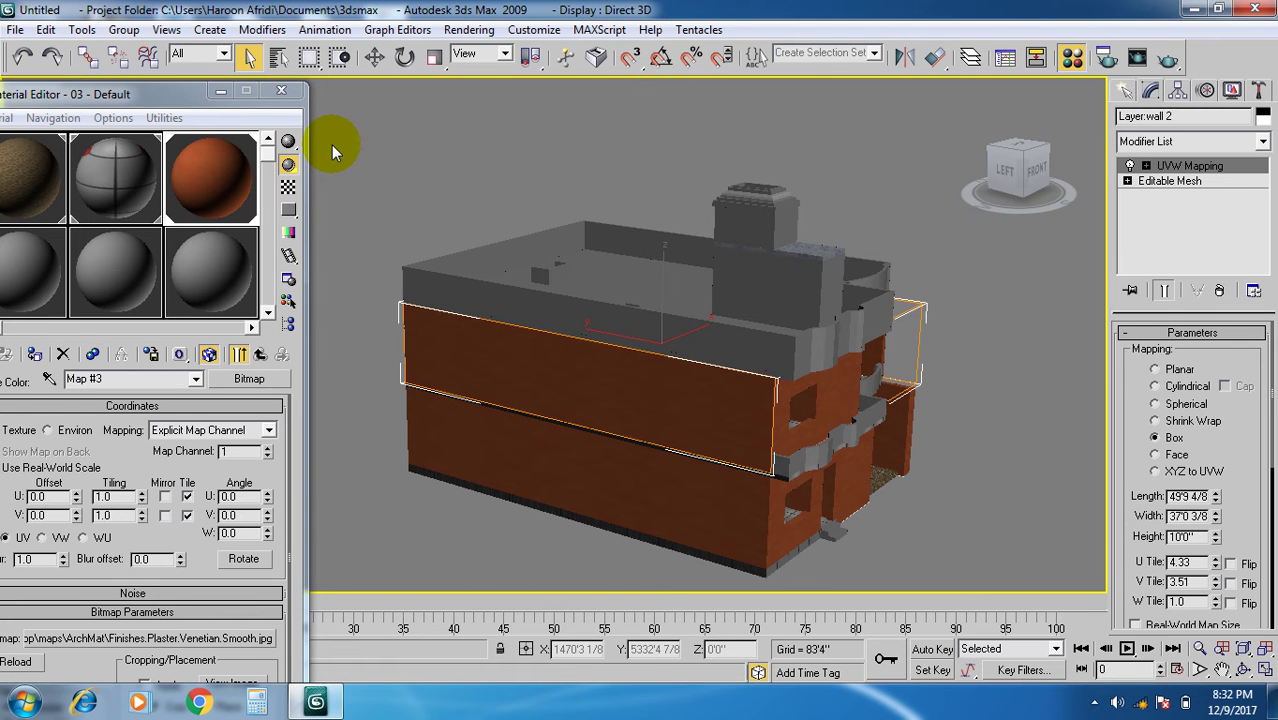
left_click(283, 92)
Select the rooftop walls, the Layer:wal 3 entry between Railing and Slab, by name, delete them, and undo the deletion.
left_click(277, 58)
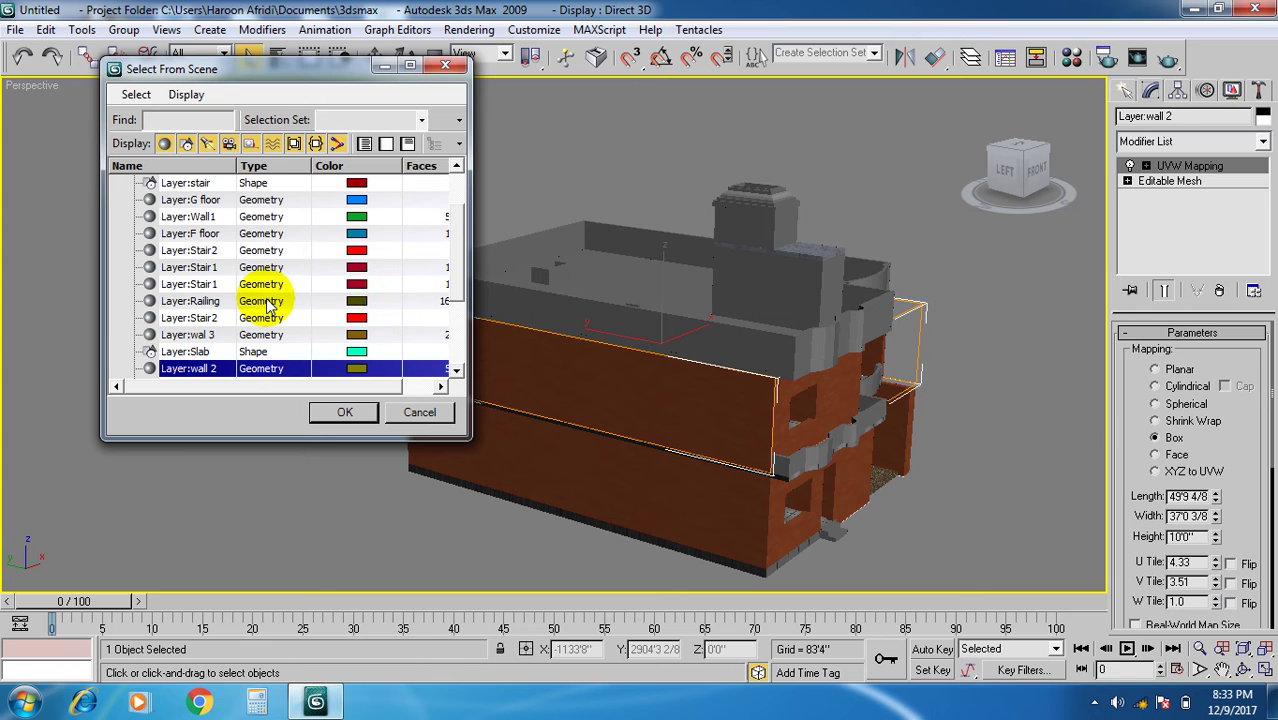
scroll(268, 307, "down", 2)
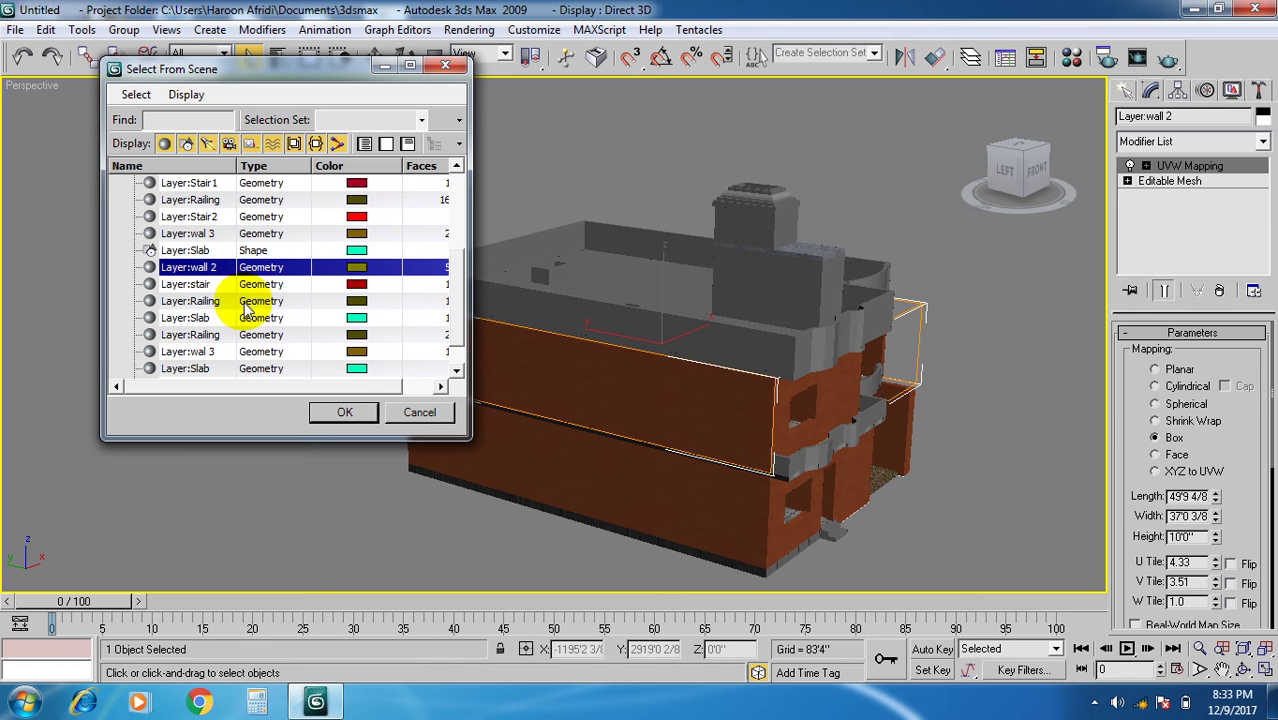
left_click(212, 353)
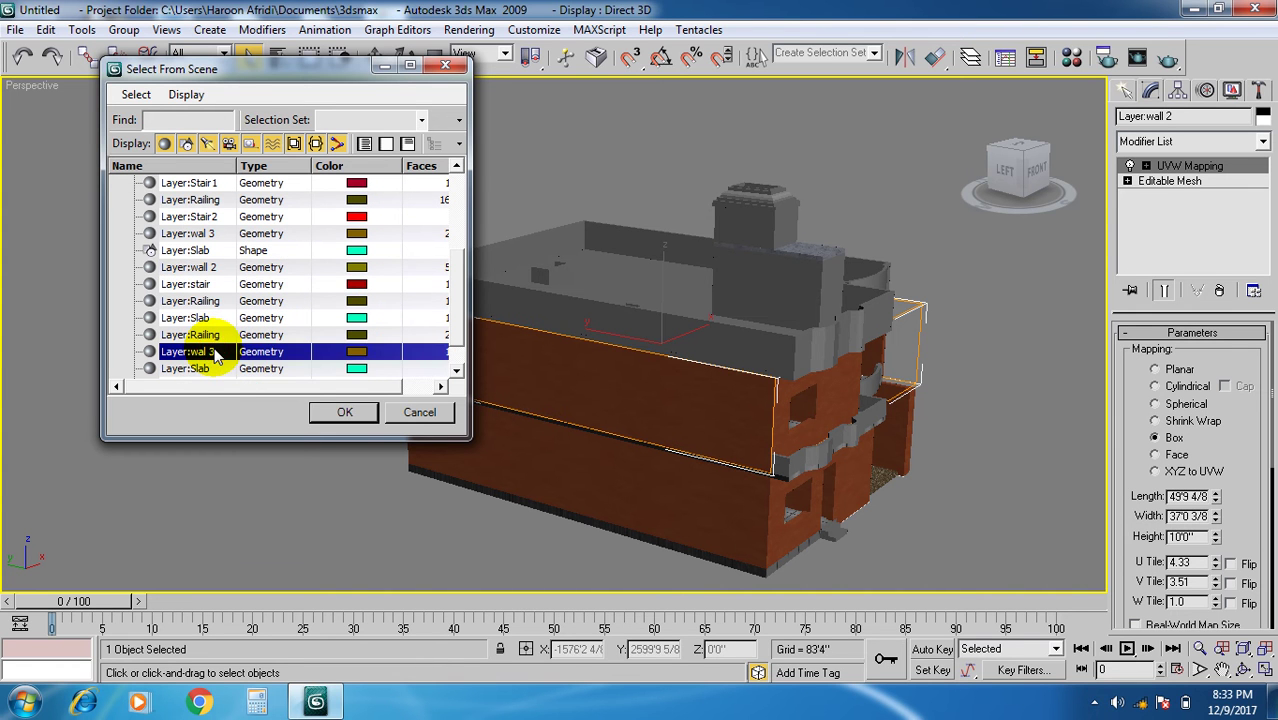
left_click(345, 412)
key("Delete")
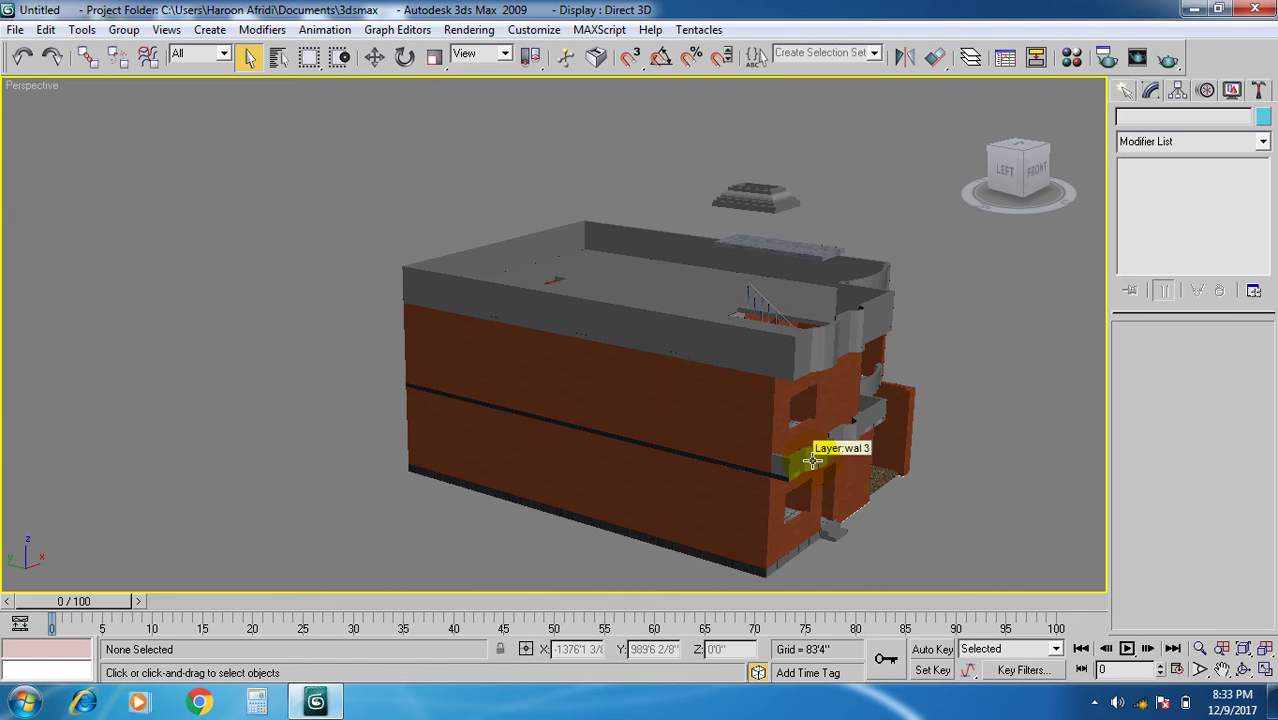
key("ctrl+z")
Select the first-floor balcony parapet, Layer:wal 3, in the viewport.
middle_click_drag(812, 458, 430, 265)
scroll(770, 477, "up", 5)
left_click(716, 391)
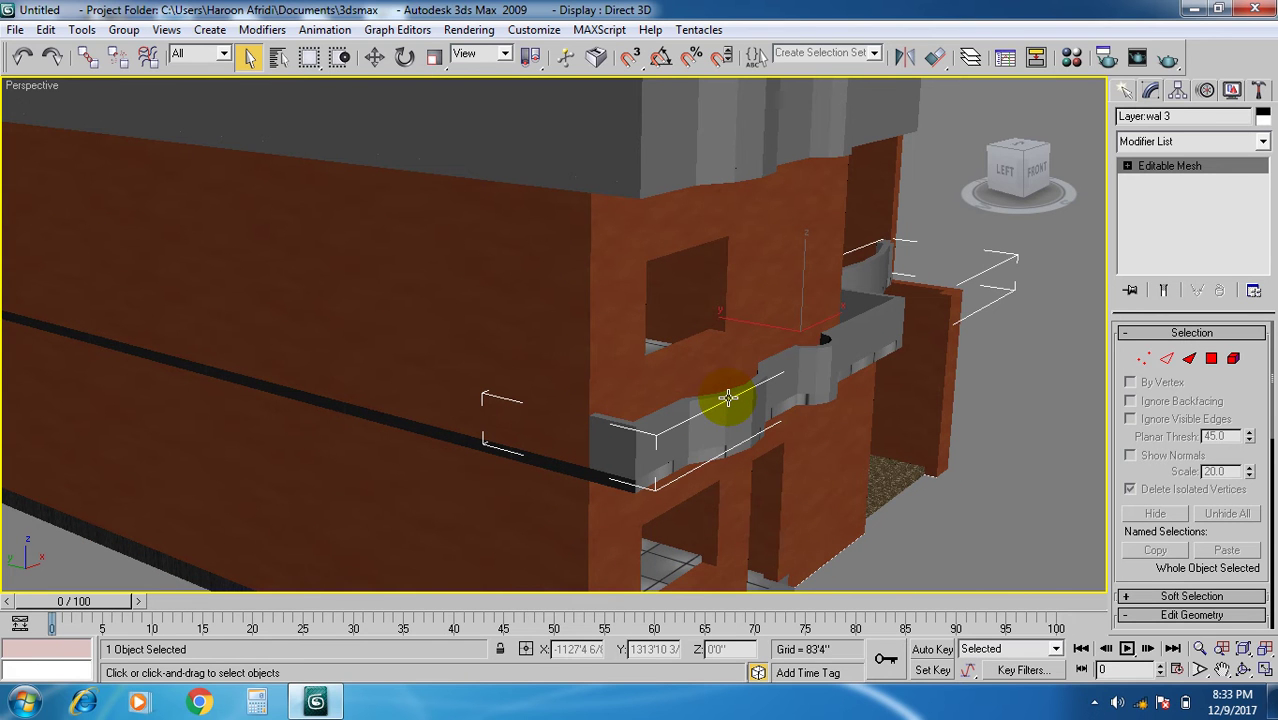
scroll(728, 398, "down", 5)
middle_click_drag(696, 377, 696, 397)
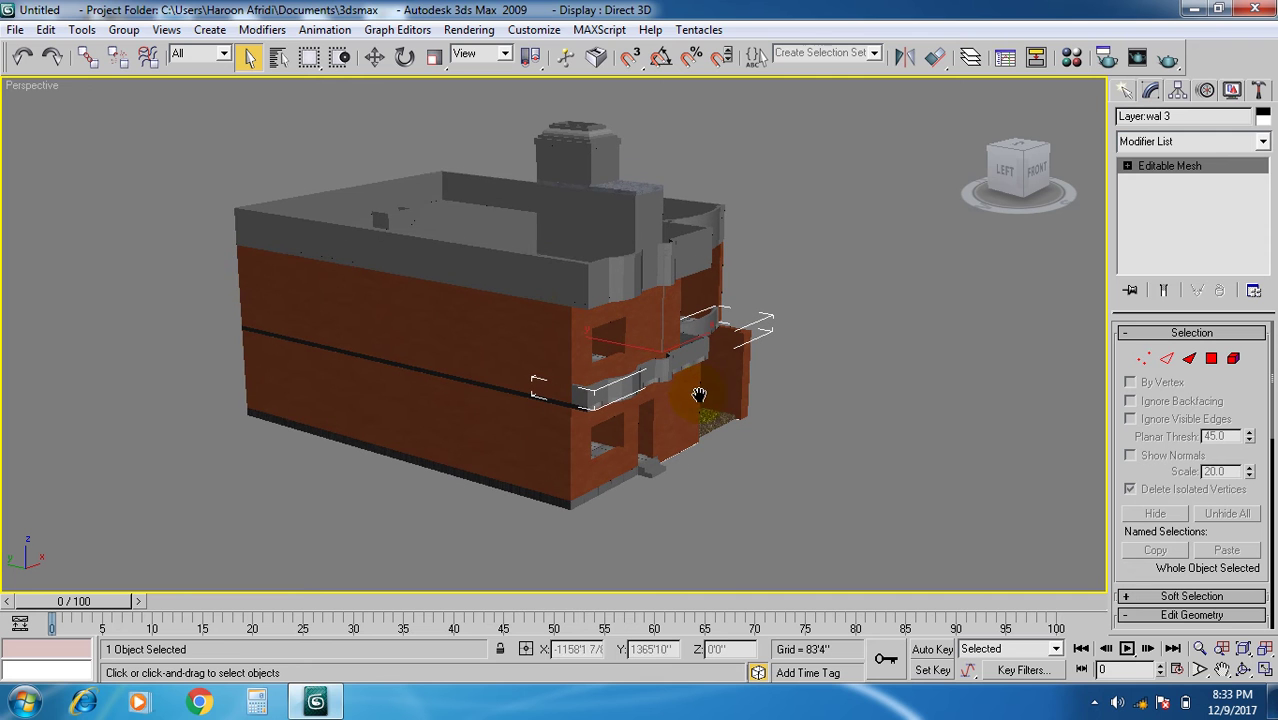
left_click(277, 60)
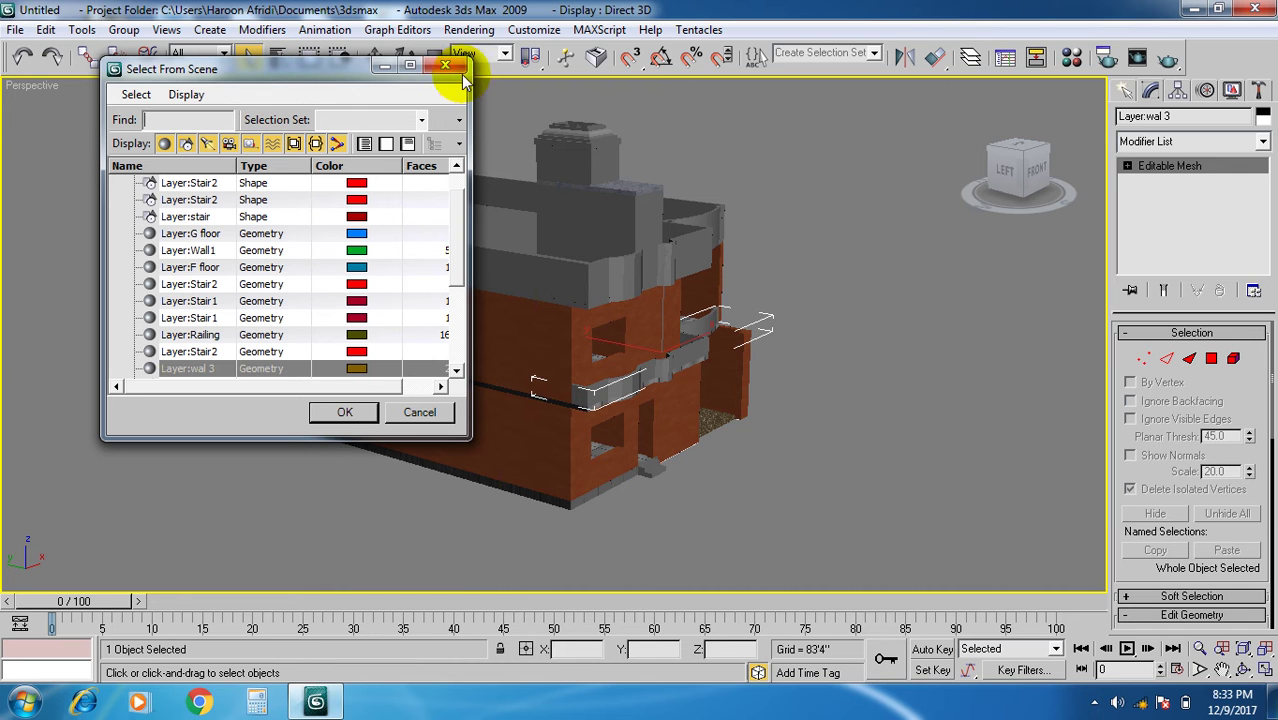
left_click(325, 284)
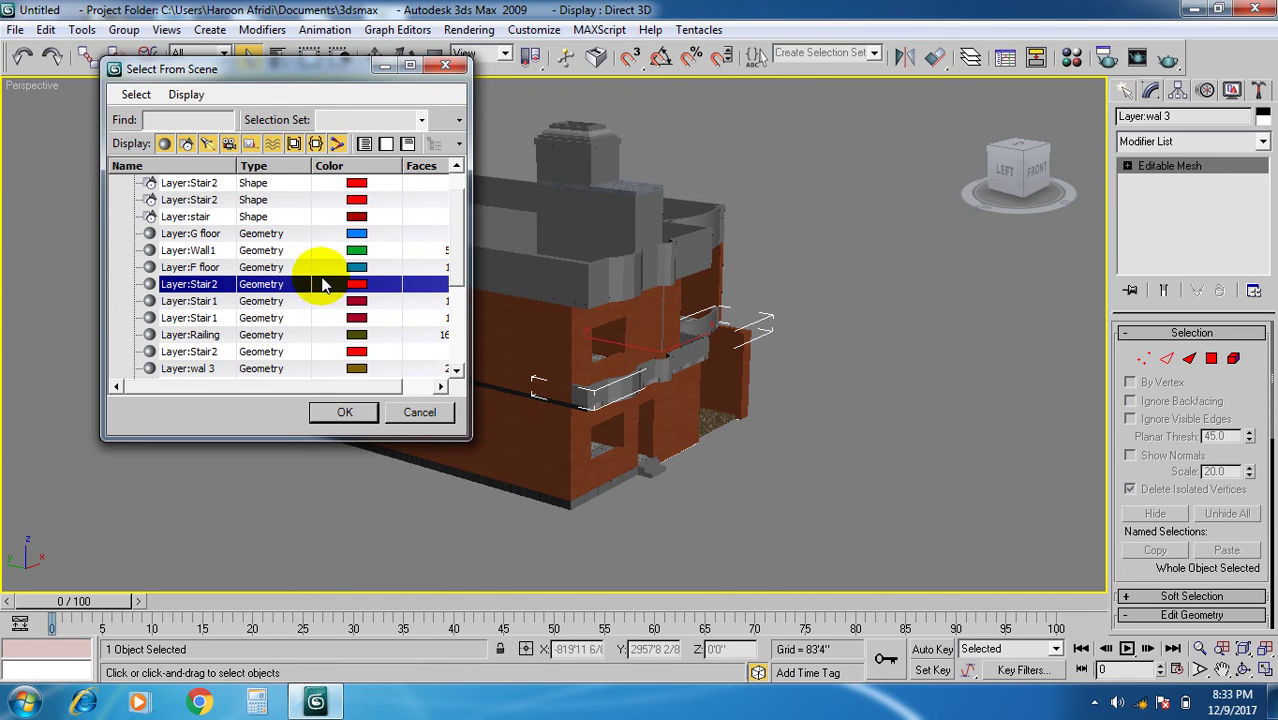
left_click(445, 65)
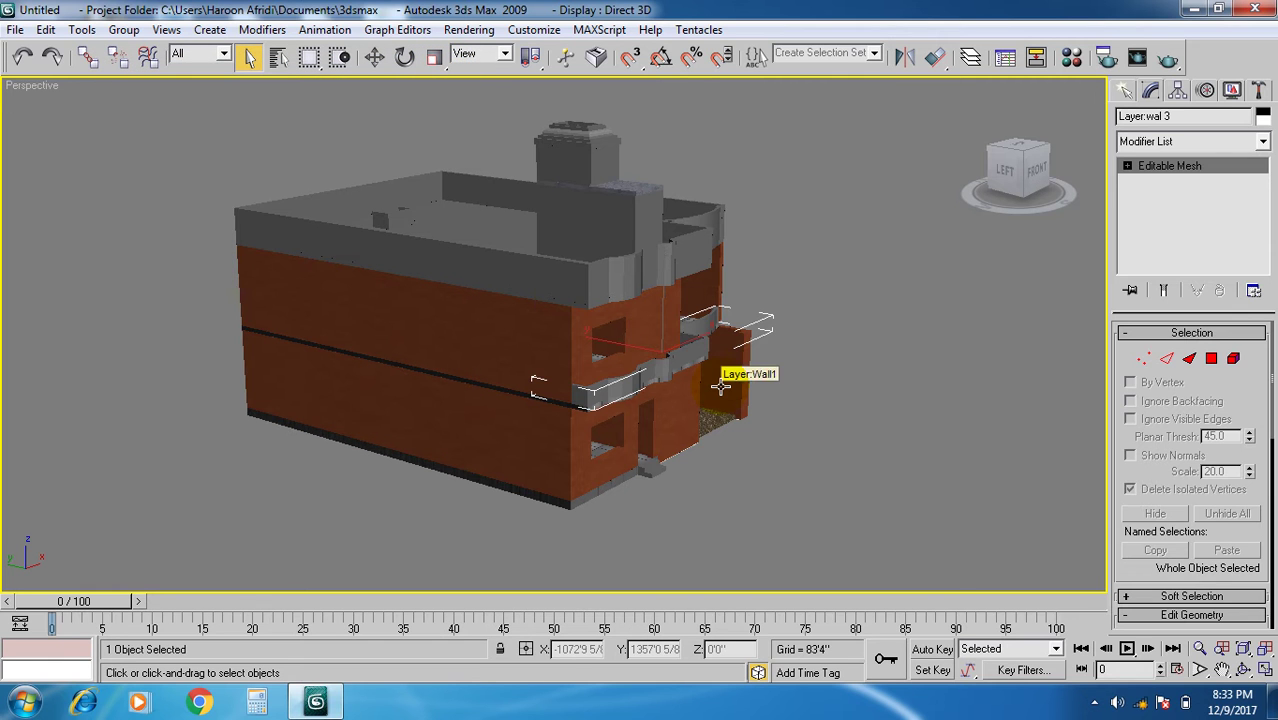
Delete the first-floor balcony parapet, Layer:wal 3, and undo the deletion.
key("ctrl+d")
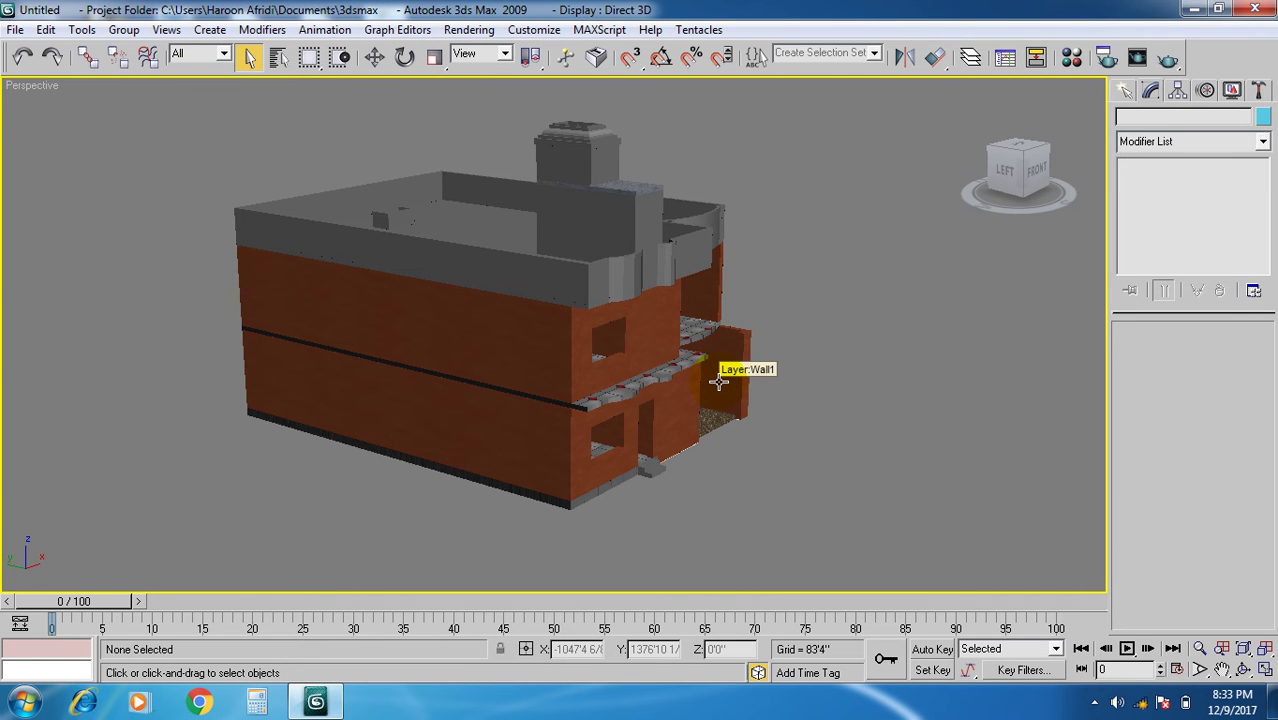
left_click(719, 382)
scroll(668, 462, "up", 10)
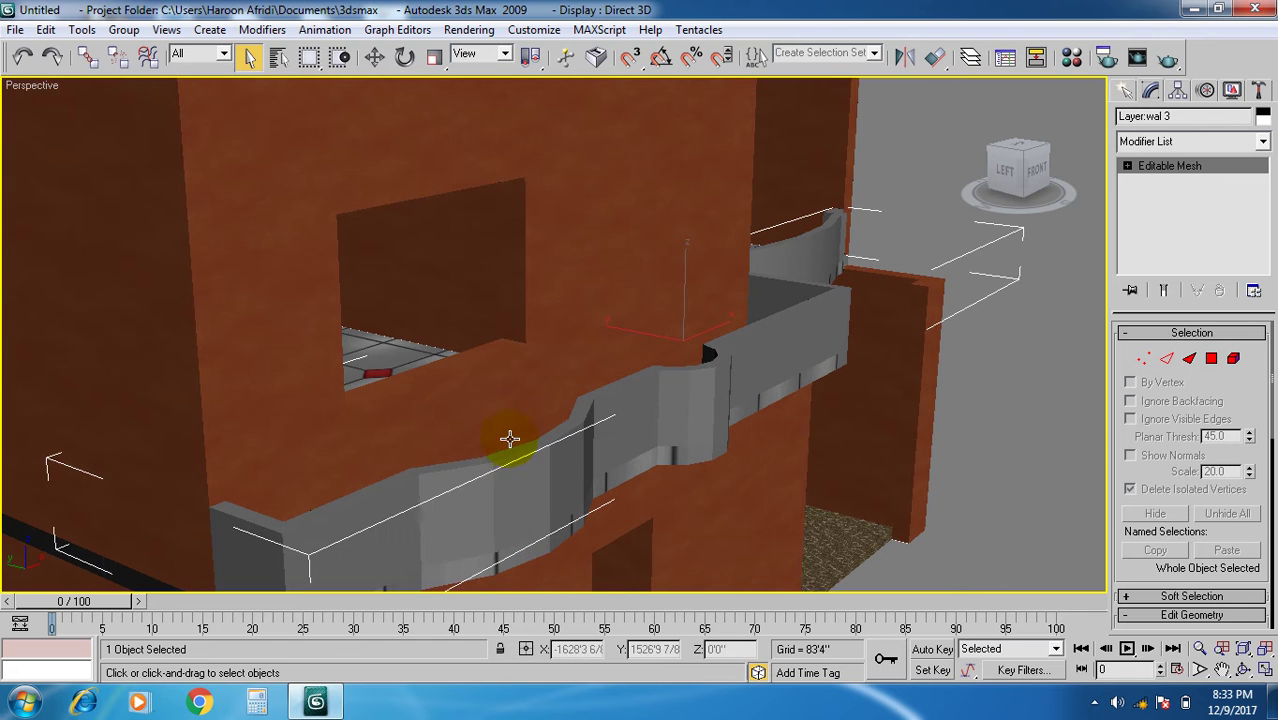
Open the Material Editor and activate the unused 04 - Default material slot for the first-floor balcony parapet.
scroll(509, 440, "down", 5)
middle_click_drag(508, 442, 533, 428, "alt")
scroll(516, 443, "up", 5)
scroll(514, 444, "down", 5)
scroll(536, 428, "up", 4)
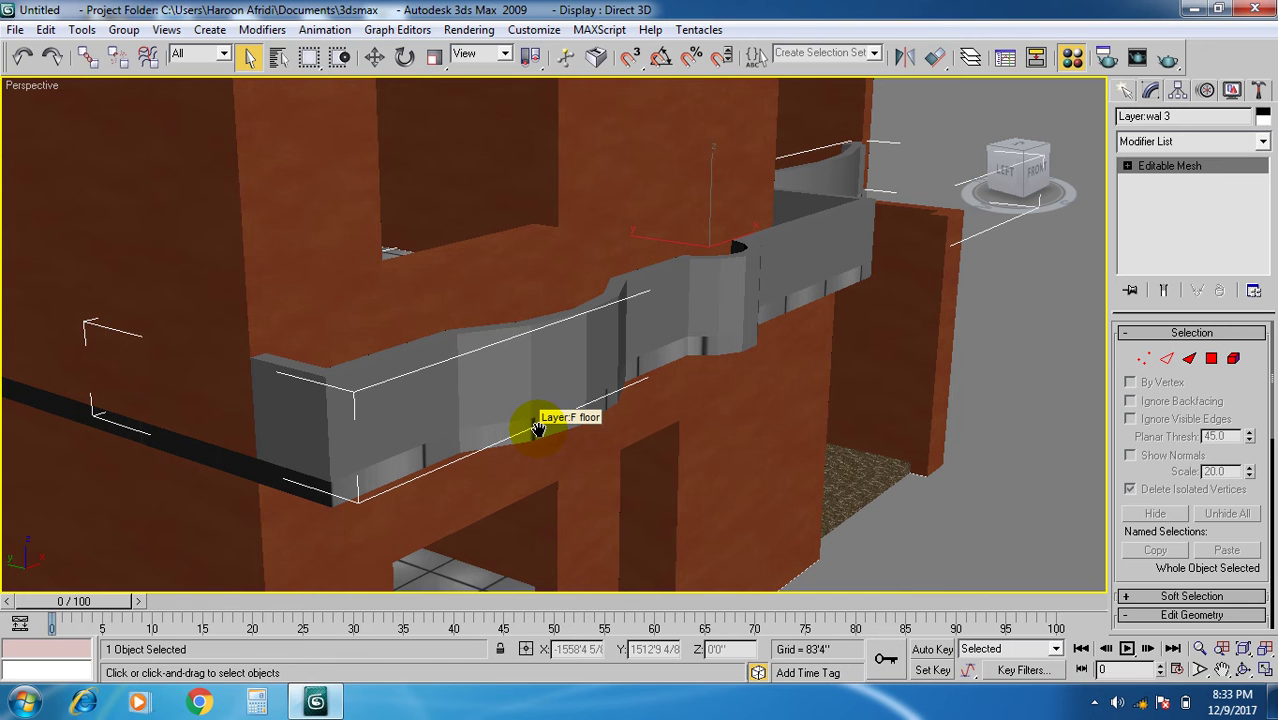
key("m")
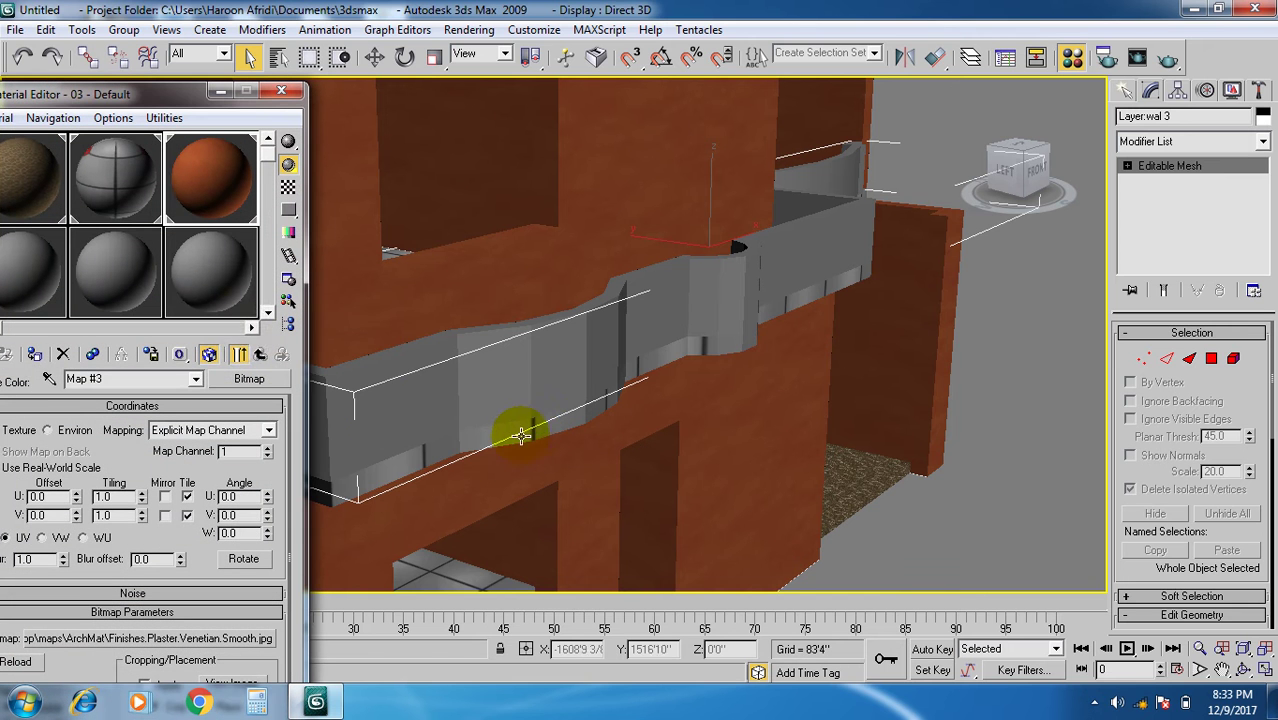
left_click(253, 328)
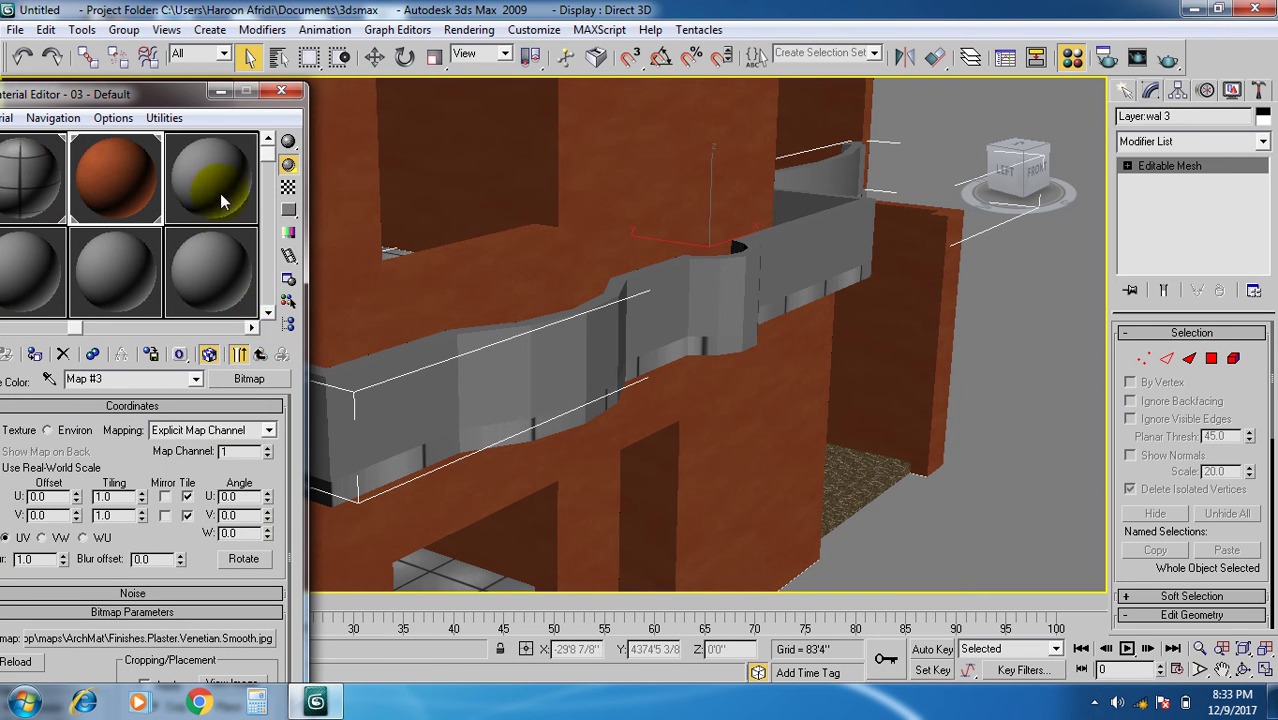
left_click(215, 210)
left_click_drag(184, 94, 243, 68)
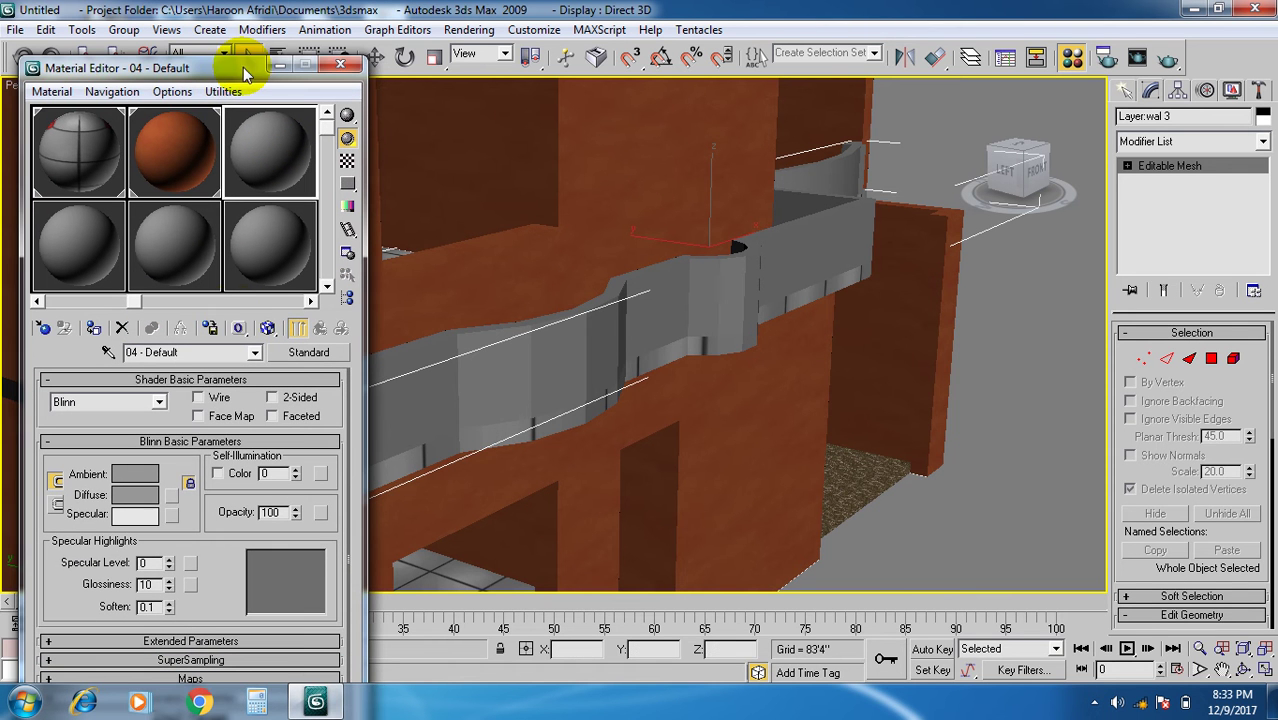
Load the ArchMat image Masonry.Unit Masonry.Brick.Modular.Flemish Diagonal.jpg as the Diffuse bitmap of the 04 - Default material.
left_click(172, 494)
left_click(765, 126)
double_click(765, 128)
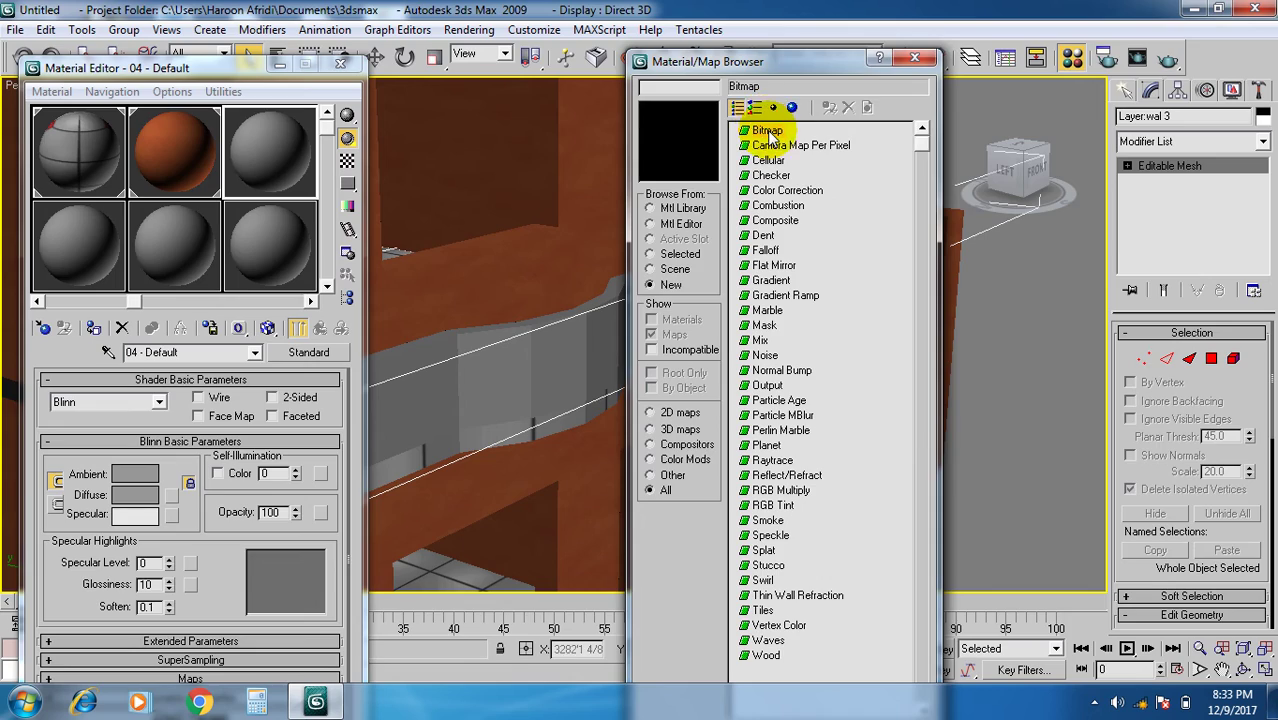
scroll(571, 262, "down", 15)
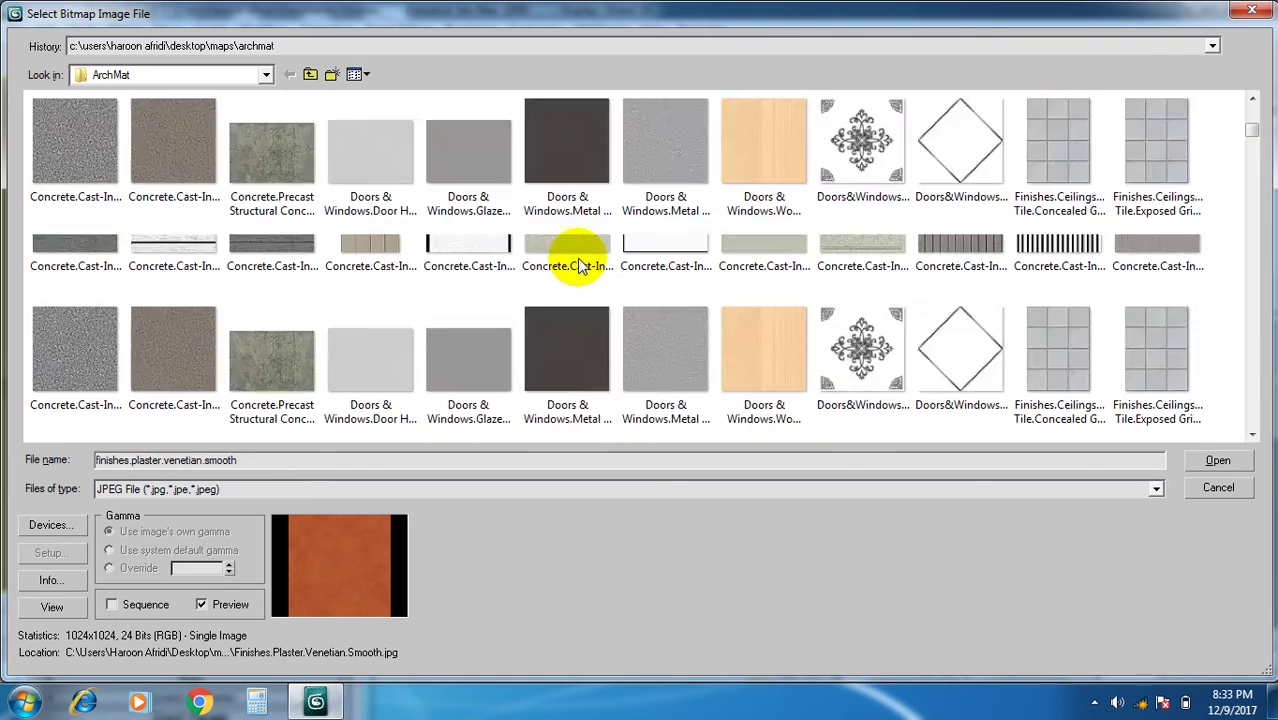
scroll(585, 266, "down", 5)
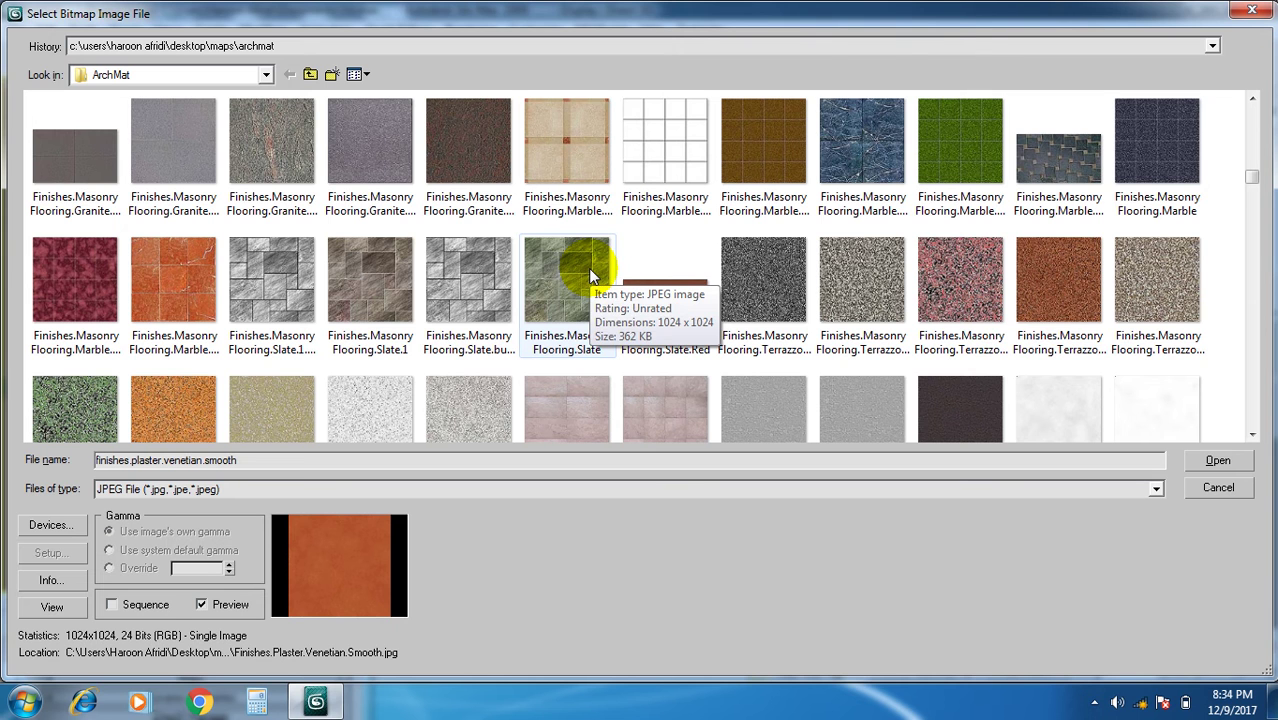
scroll(590, 276, "down", 1)
scroll(590, 276, "down", 2)
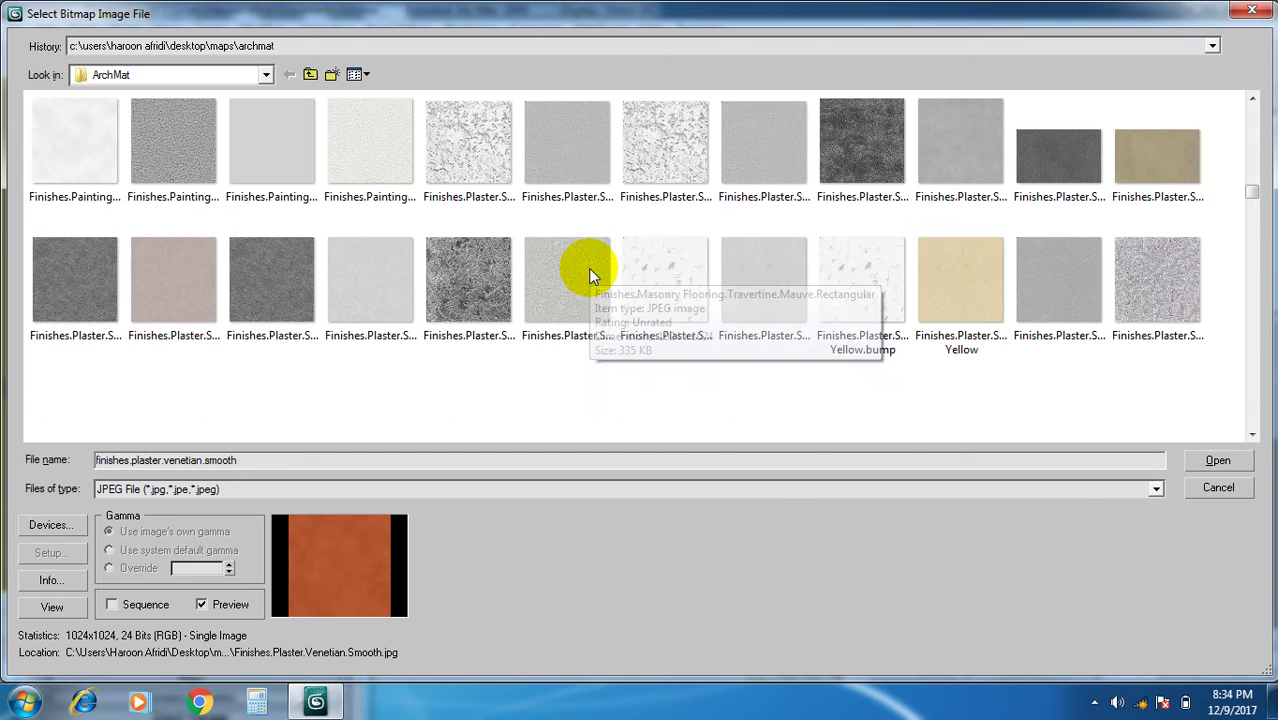
scroll(590, 275, "down", 3)
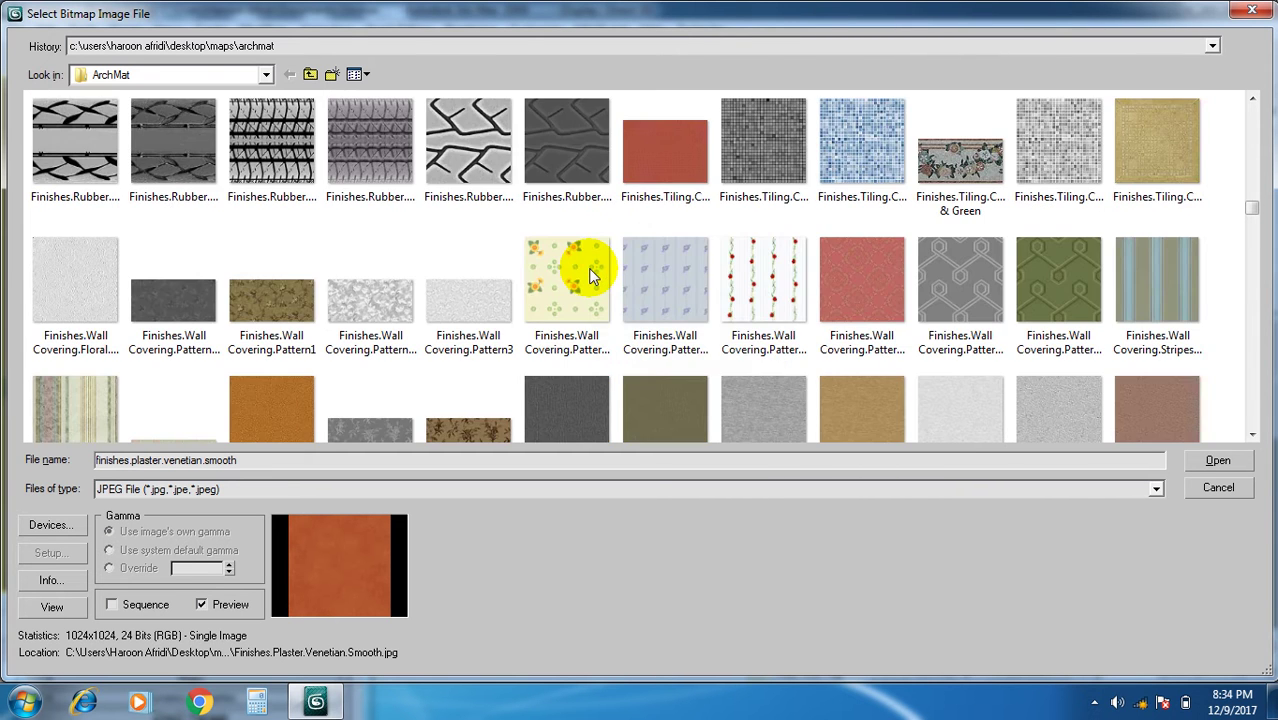
scroll(590, 274, "down", 5)
scroll(601, 287, "down", 4)
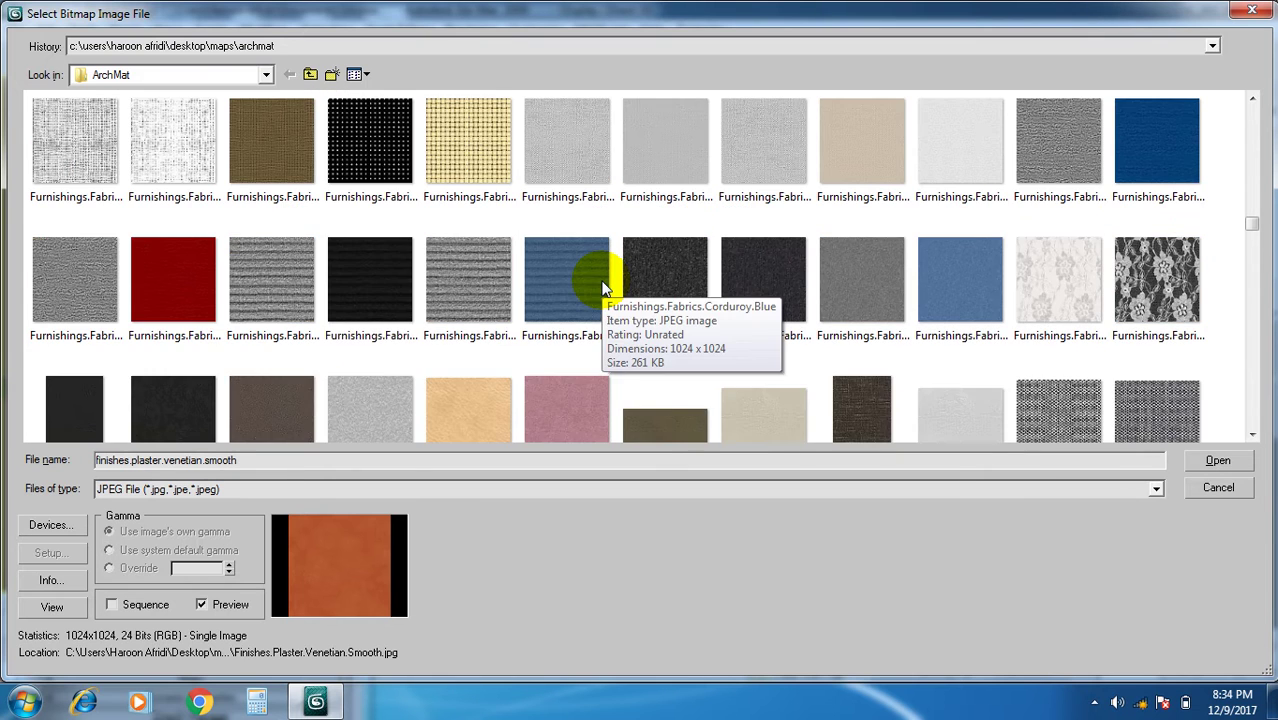
scroll(601, 287, "down", 3)
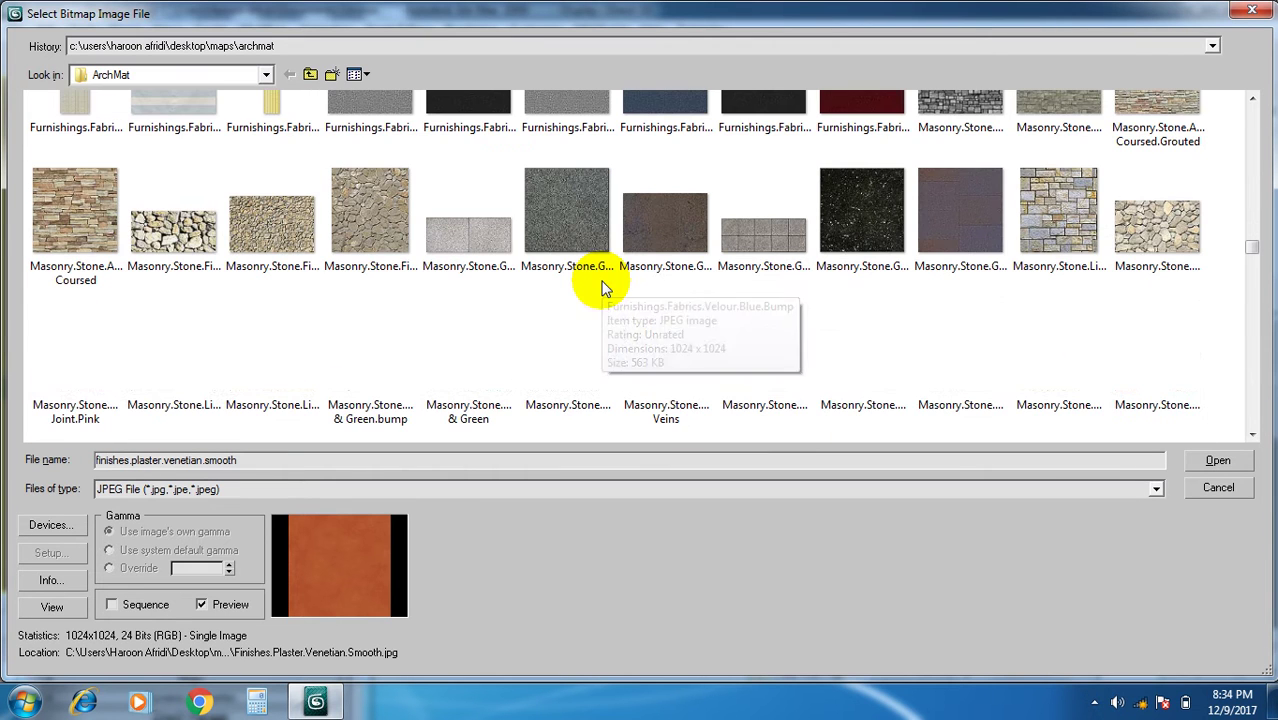
scroll(601, 287, "down", 3)
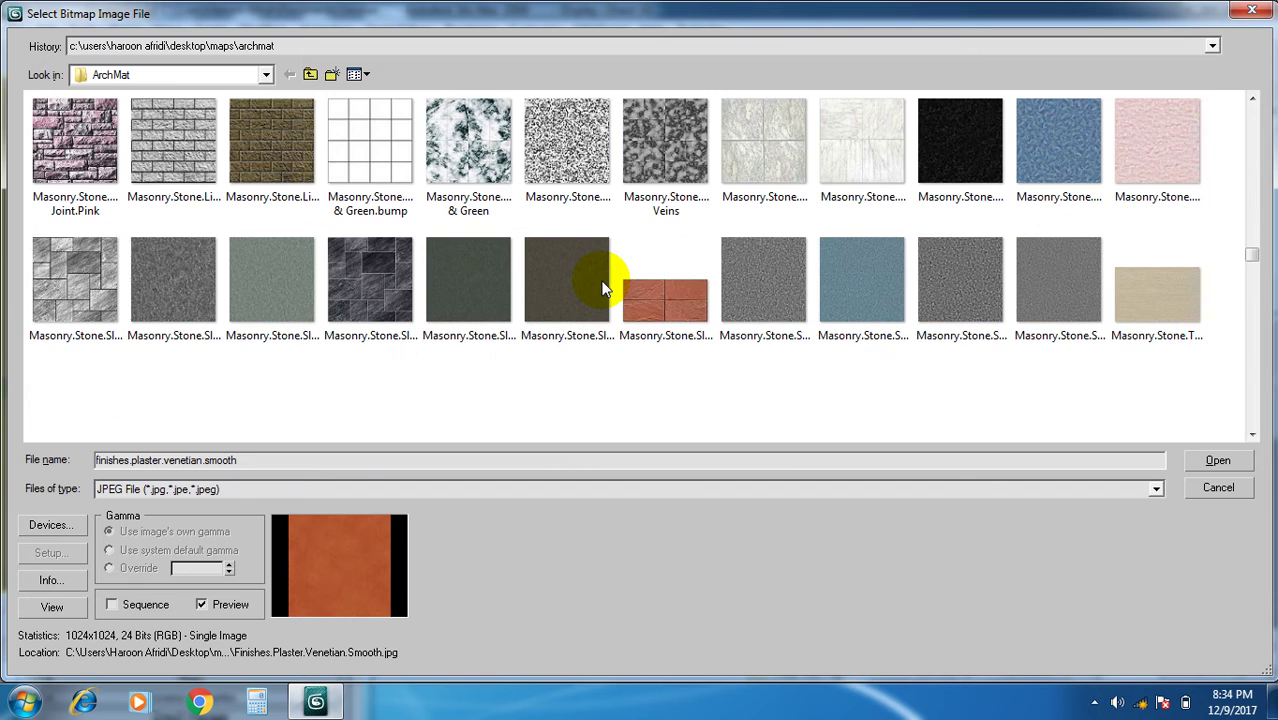
scroll(601, 287, "down", 3)
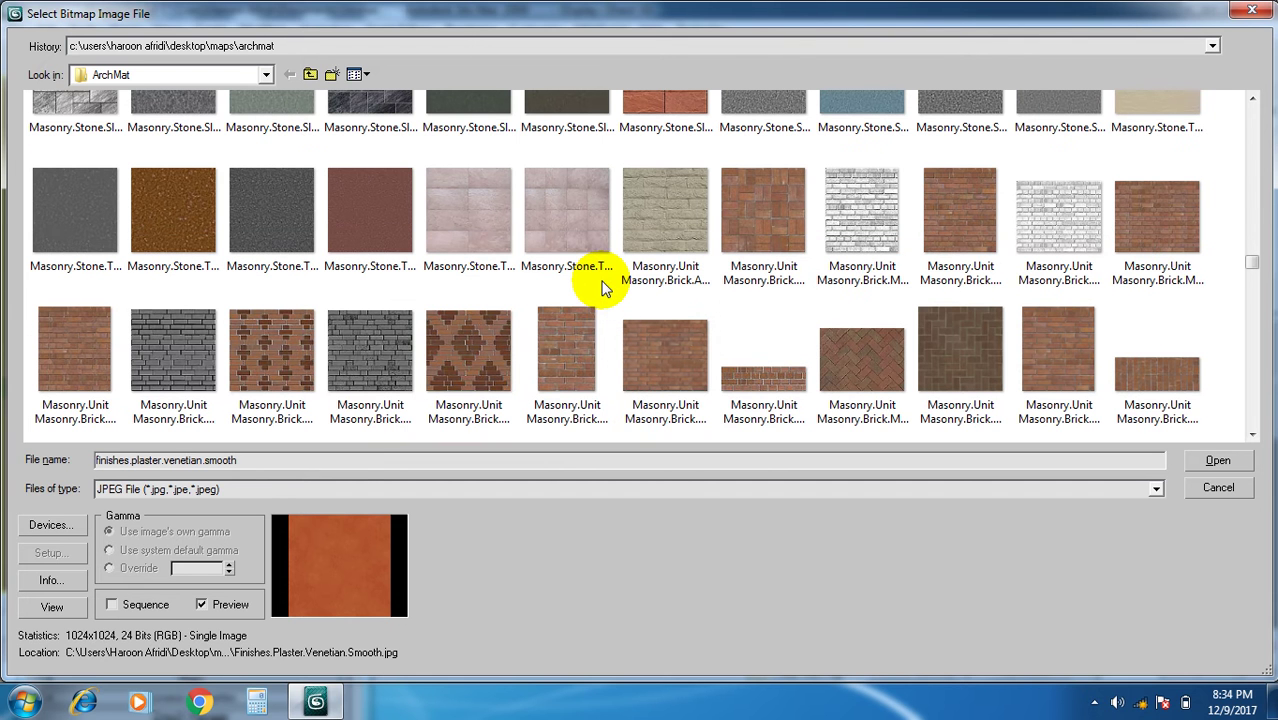
double_click(463, 352)
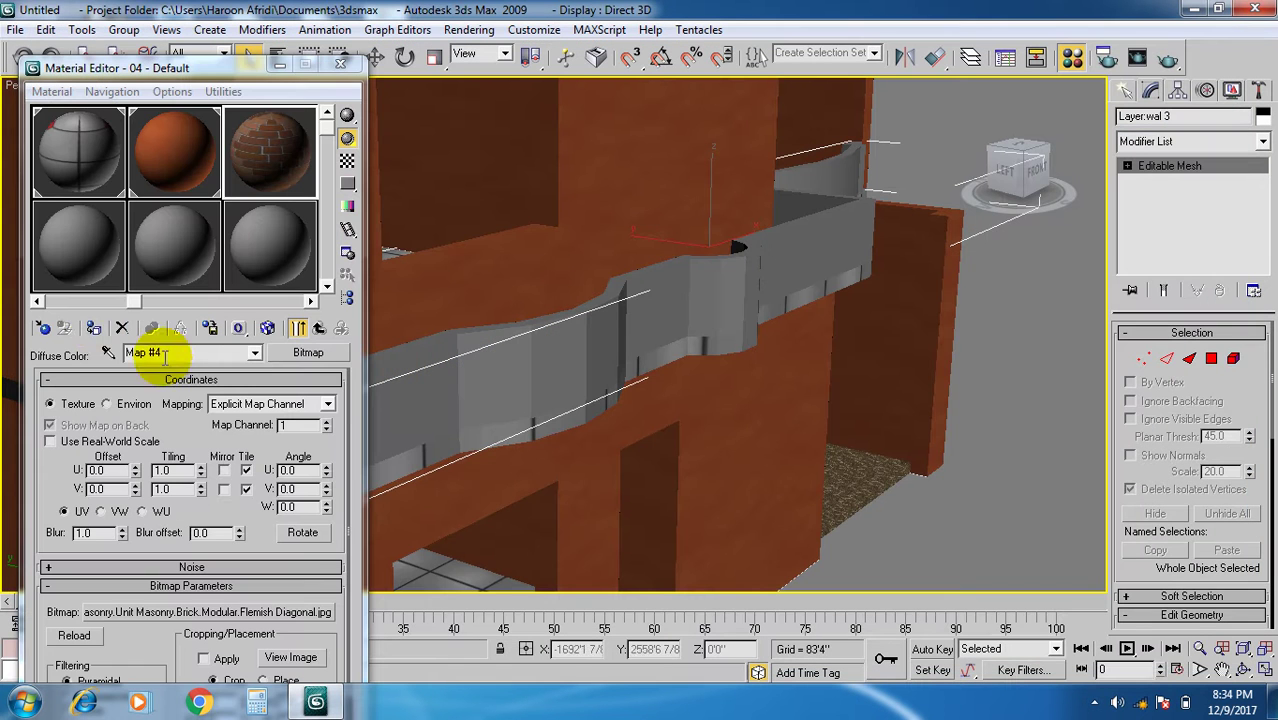
Assign the brick material to the selected balcony parapet and show its map in the viewport.
left_click(94, 329)
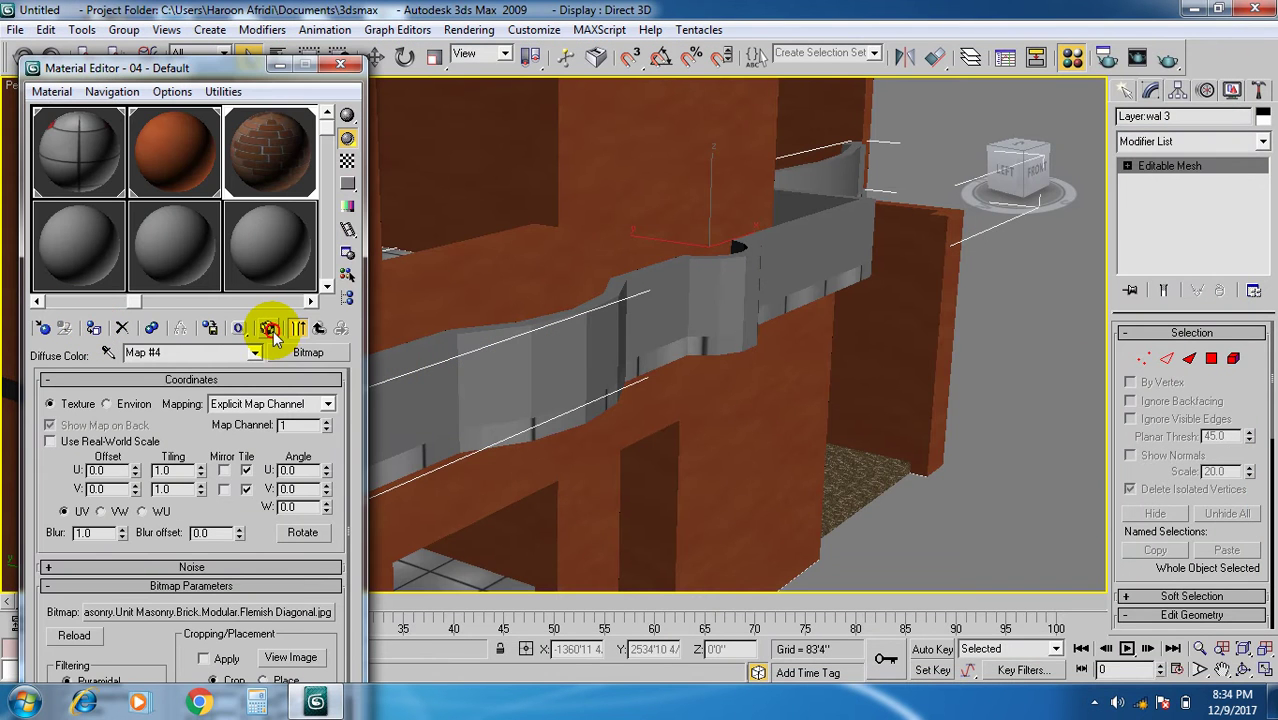
left_click(268, 330)
Add a UVW Map modifier to the balcony parapet and set its mapping type to Box.
left_click(1216, 141)
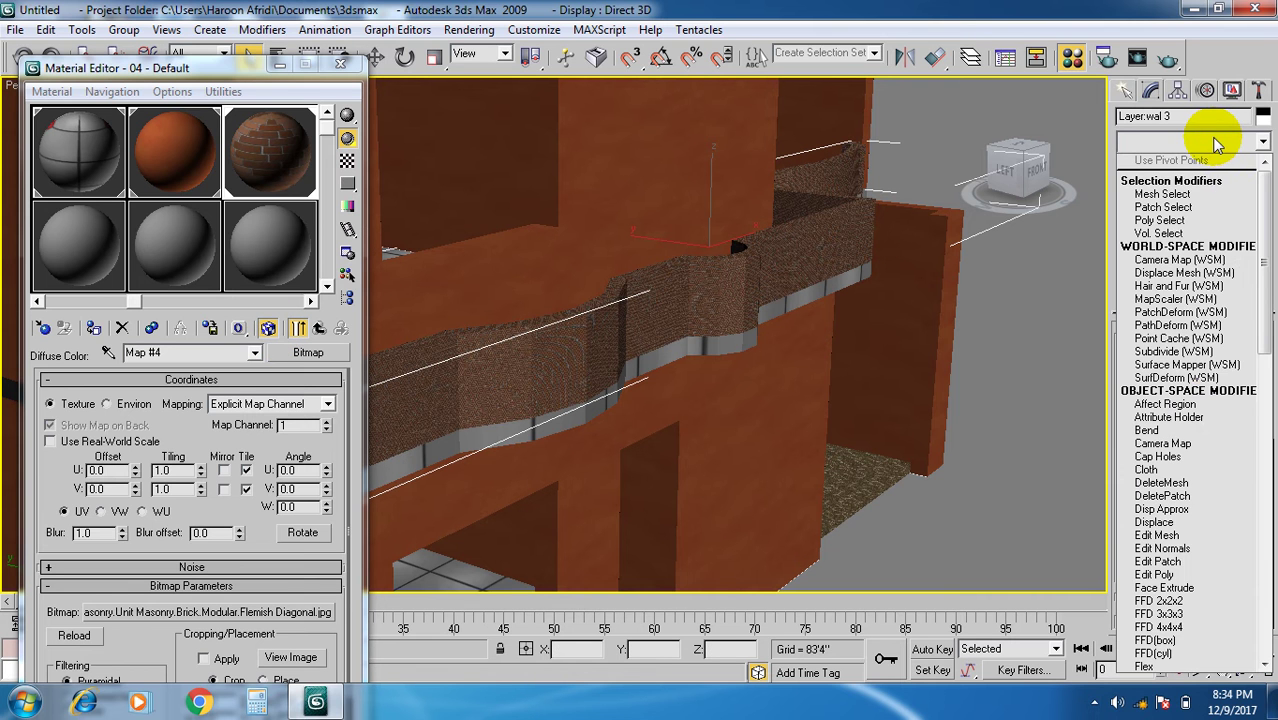
key("u")
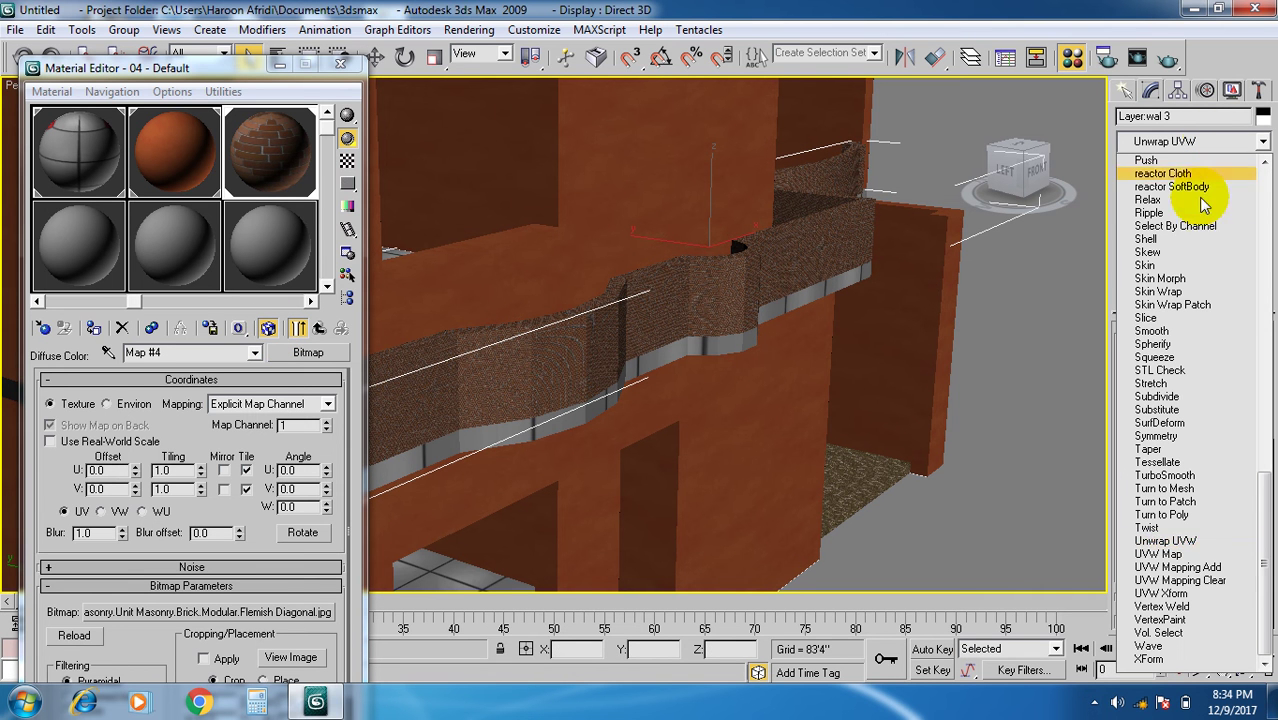
left_click(1158, 555)
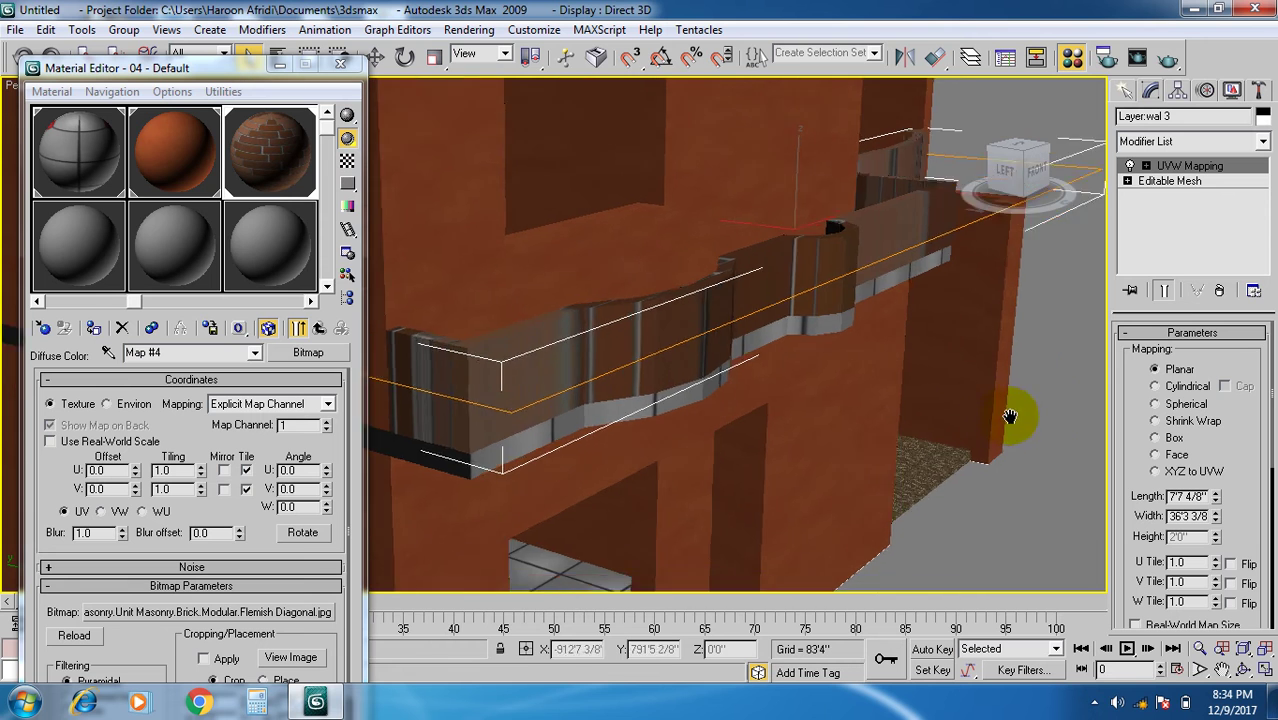
left_click(1154, 387)
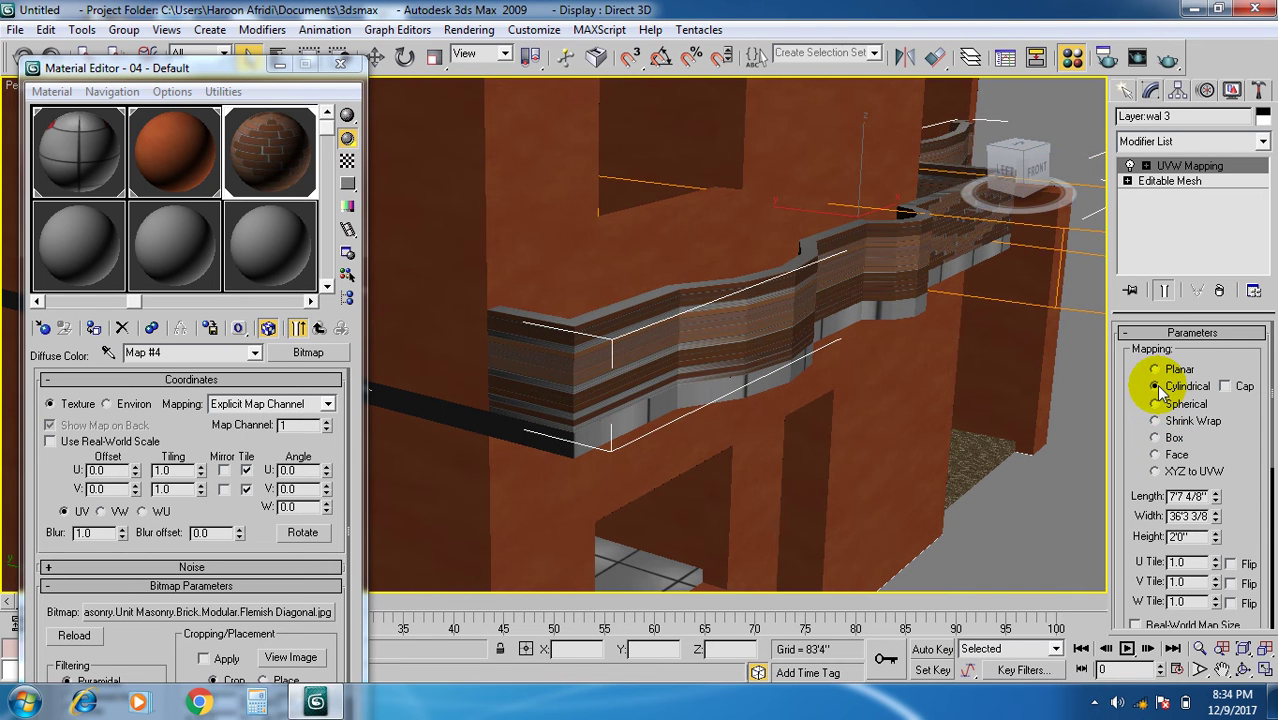
left_click(1154, 404)
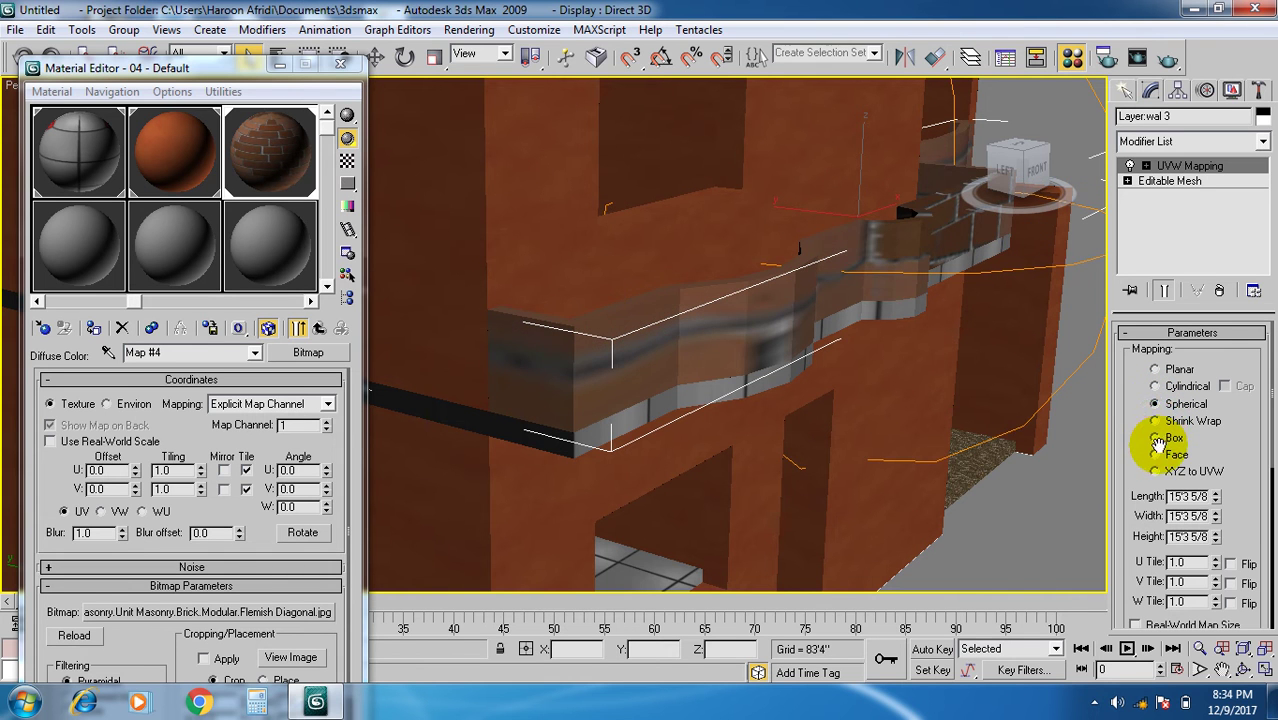
left_click(1156, 438)
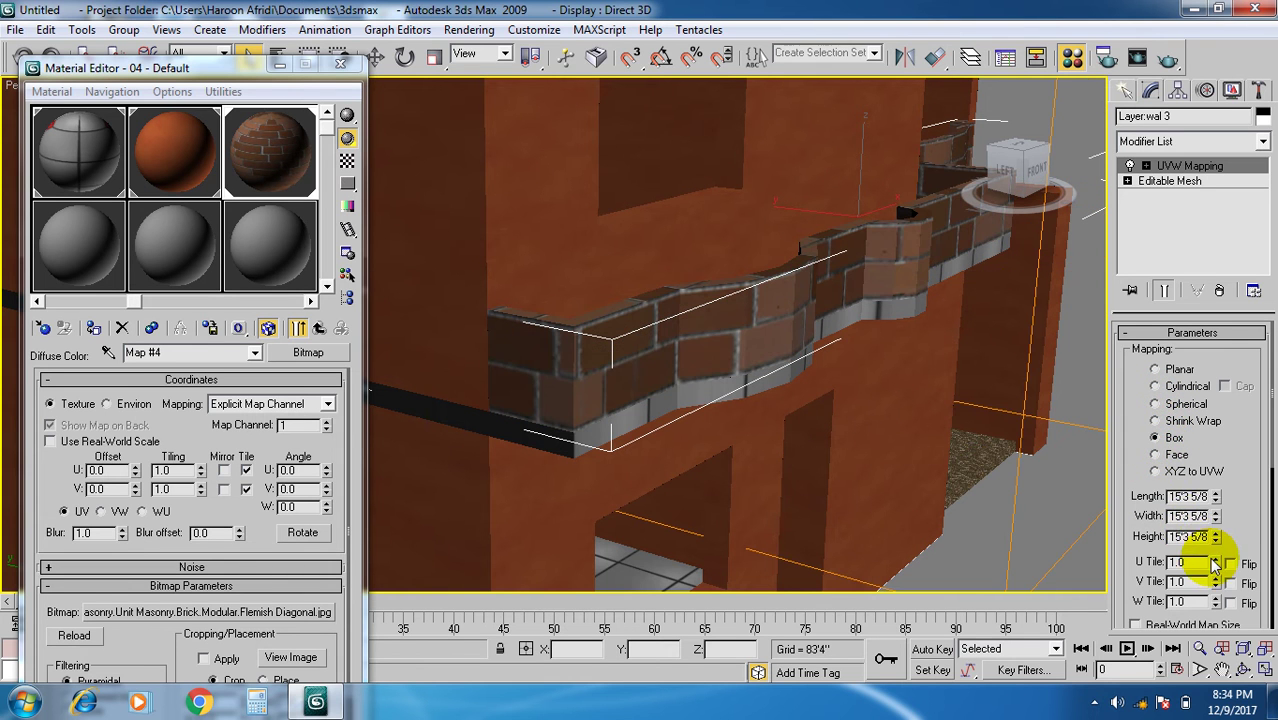
Set the parapet mapping's U Tile to 4.9 and V Tile to 6.18, and close the Material Editor.
left_click_drag(1216, 561, 1210, 194)
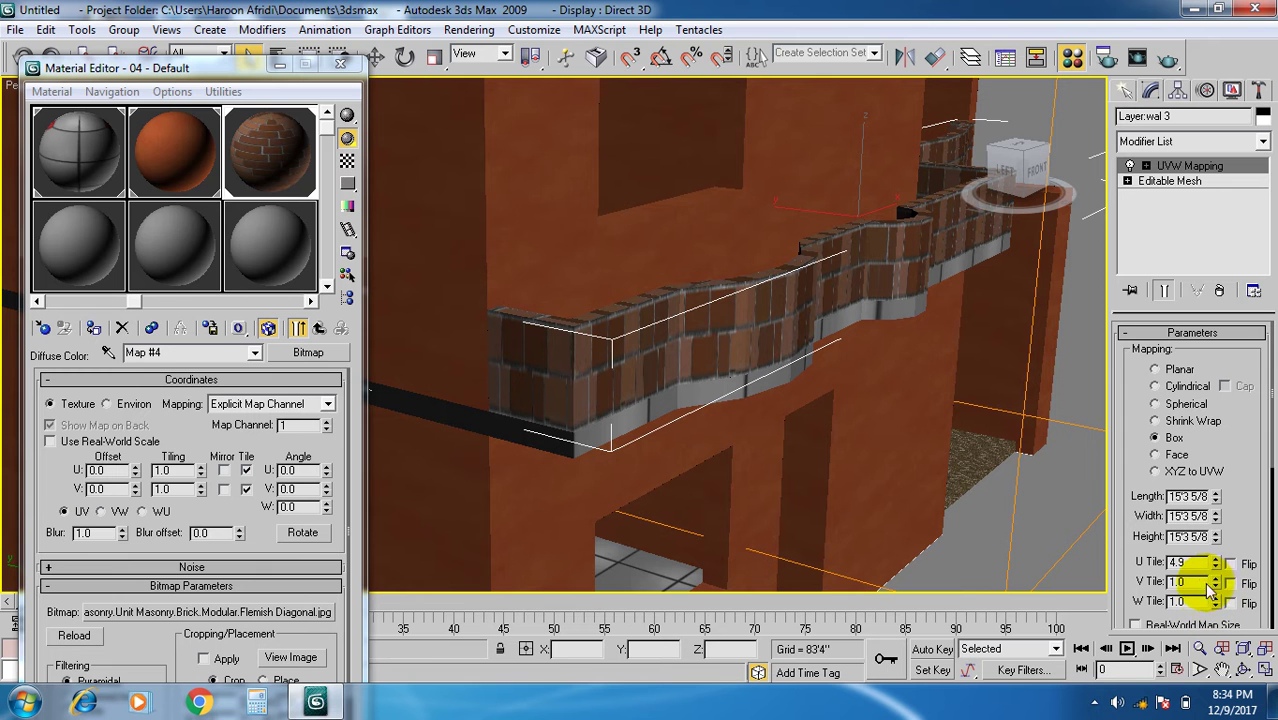
left_click_drag(1218, 582, 1210, 264)
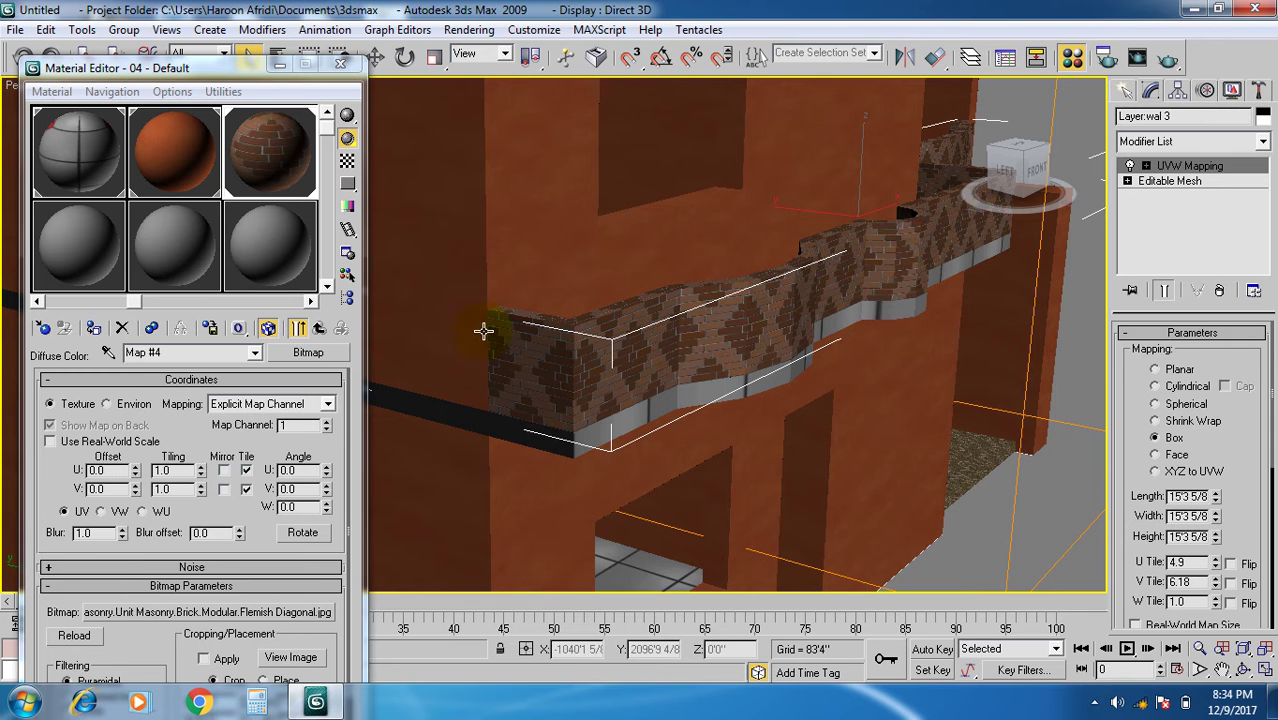
left_click(340, 63)
left_click(638, 513)
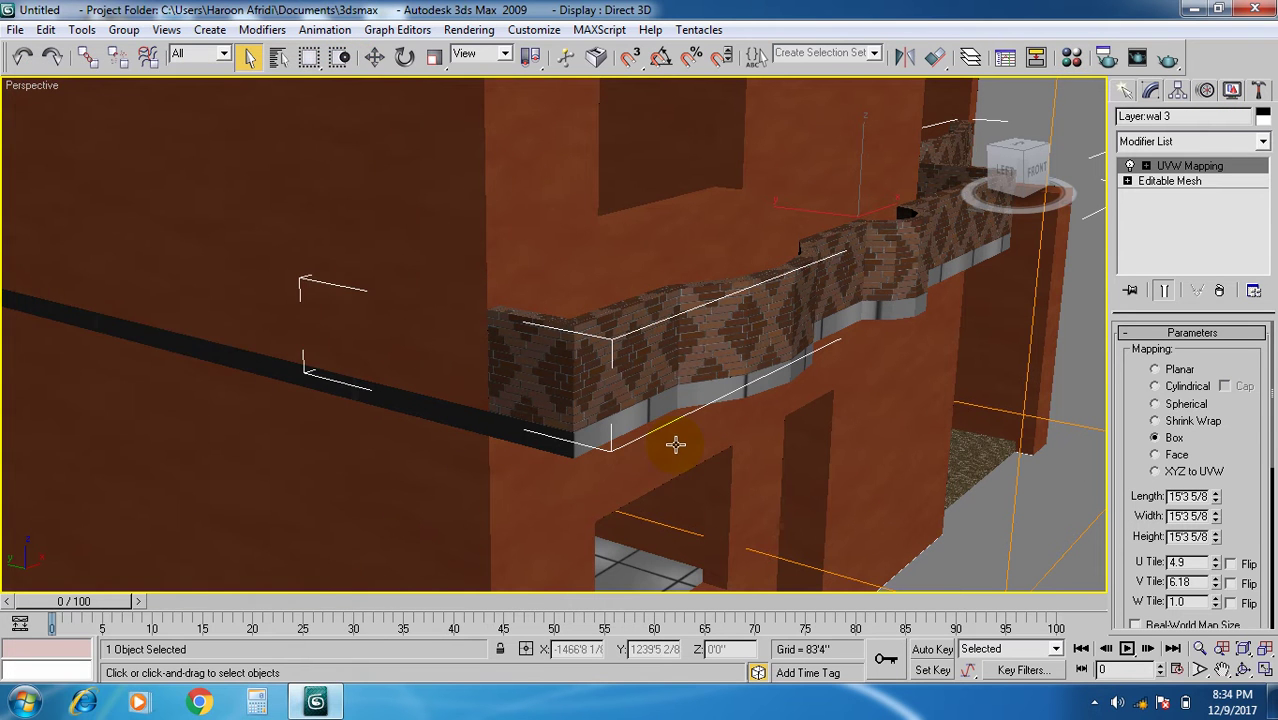
Select the rooftop parapet, Layer:Railing, in the viewport.
scroll(675, 446, "down", 5)
scroll(673, 451, "up", 6)
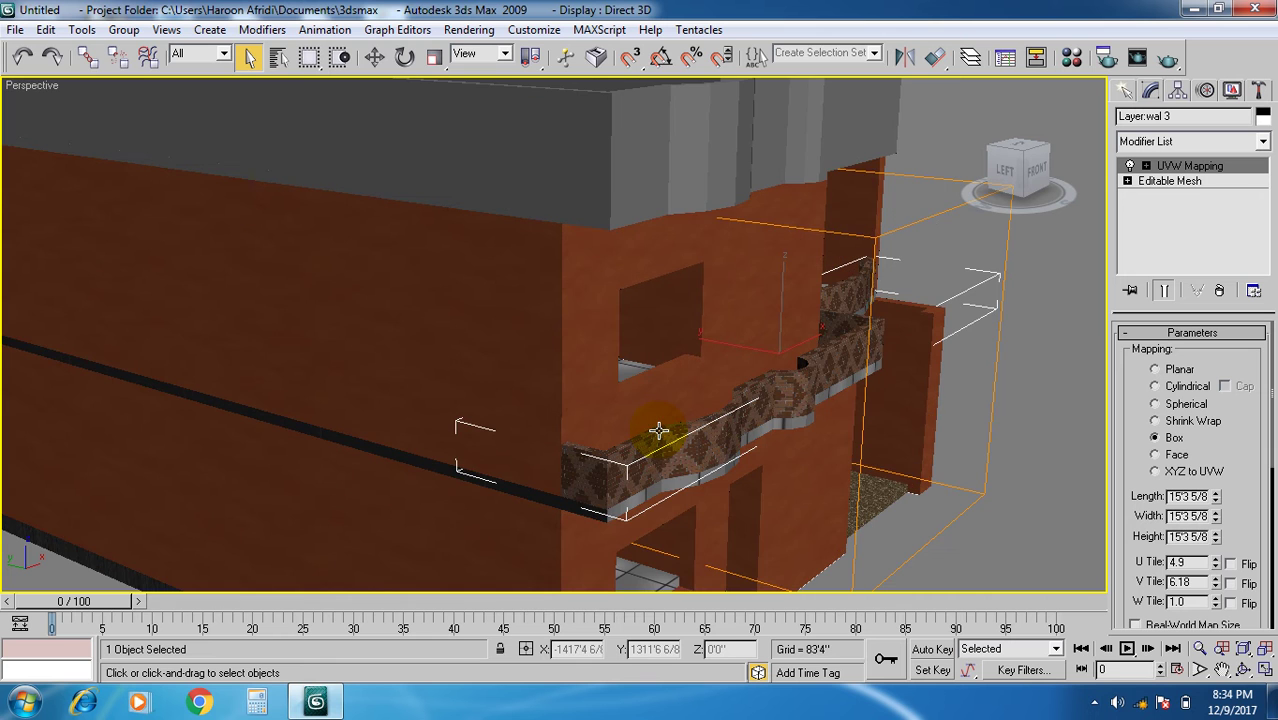
scroll(658, 430, "down", 5)
middle_click_drag(699, 423, 697, 502)
scroll(697, 505, "down", 5)
scroll(666, 469, "up", 5)
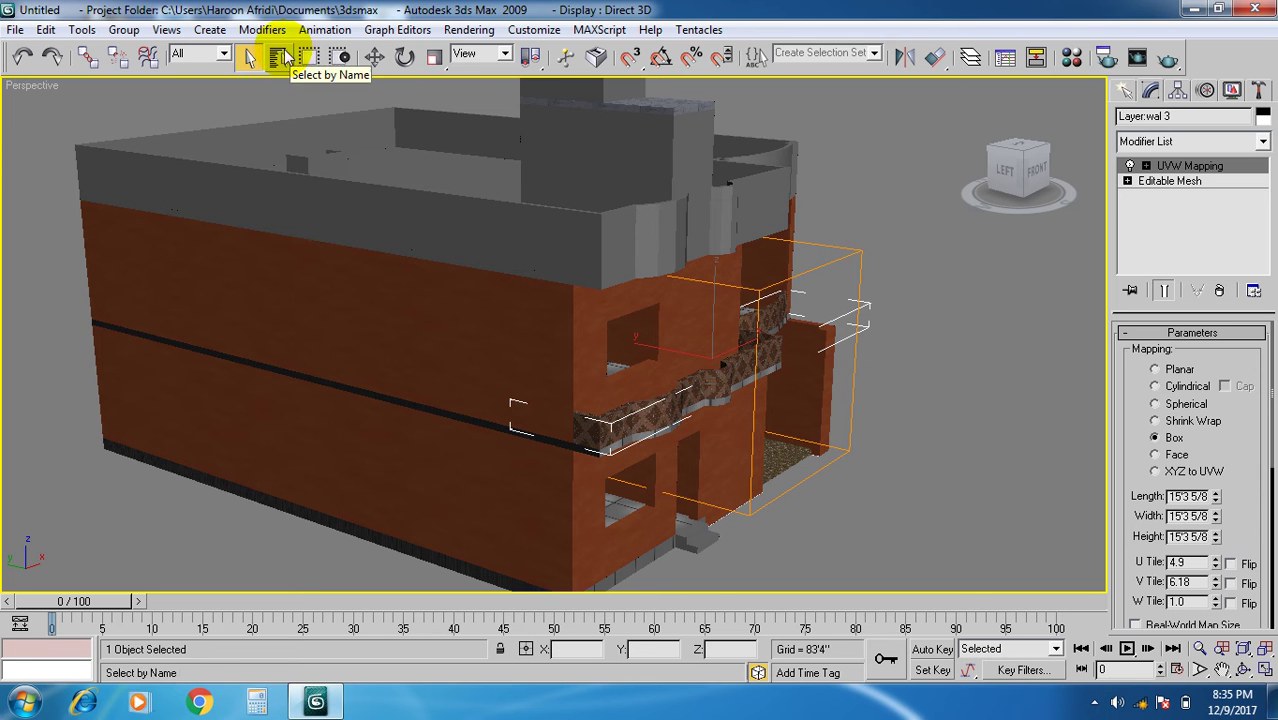
left_click(279, 57)
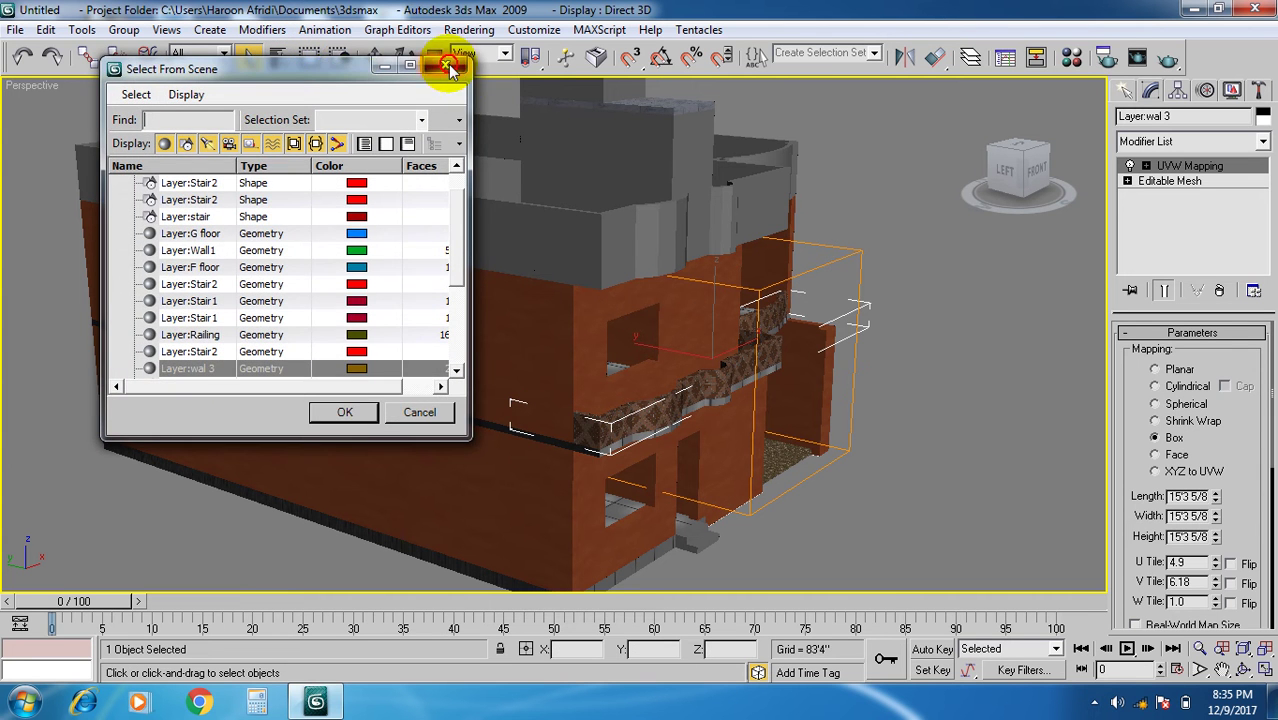
left_click(460, 27)
left_click(588, 218)
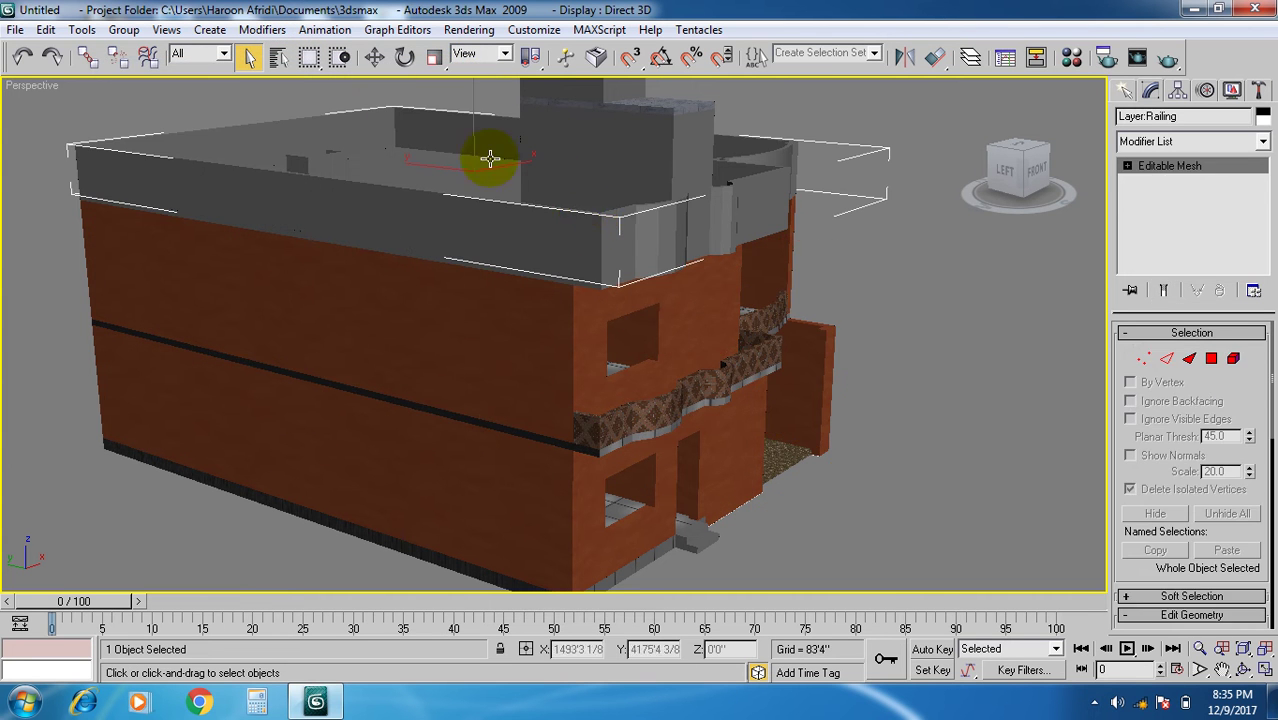
Select the rooftop parapet by name, the Layer:Railing entry directly below Layer:Slab, delete it, and undo the deletion.
left_click(279, 60)
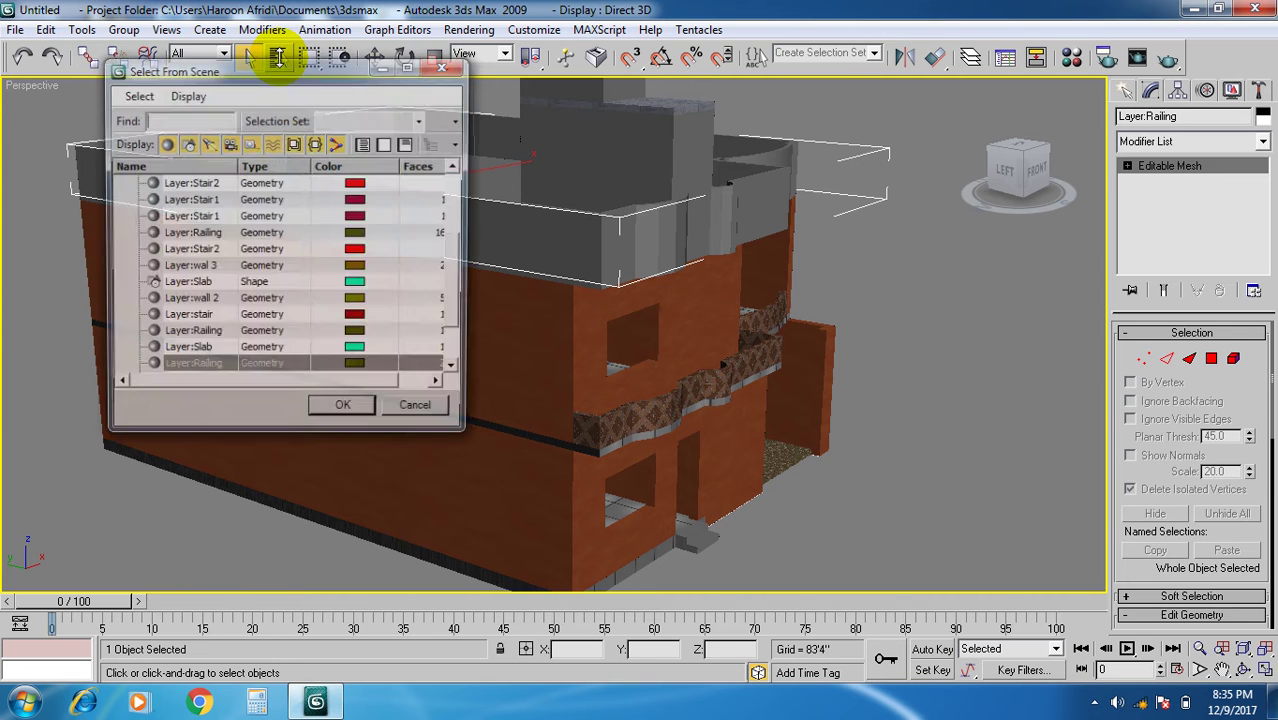
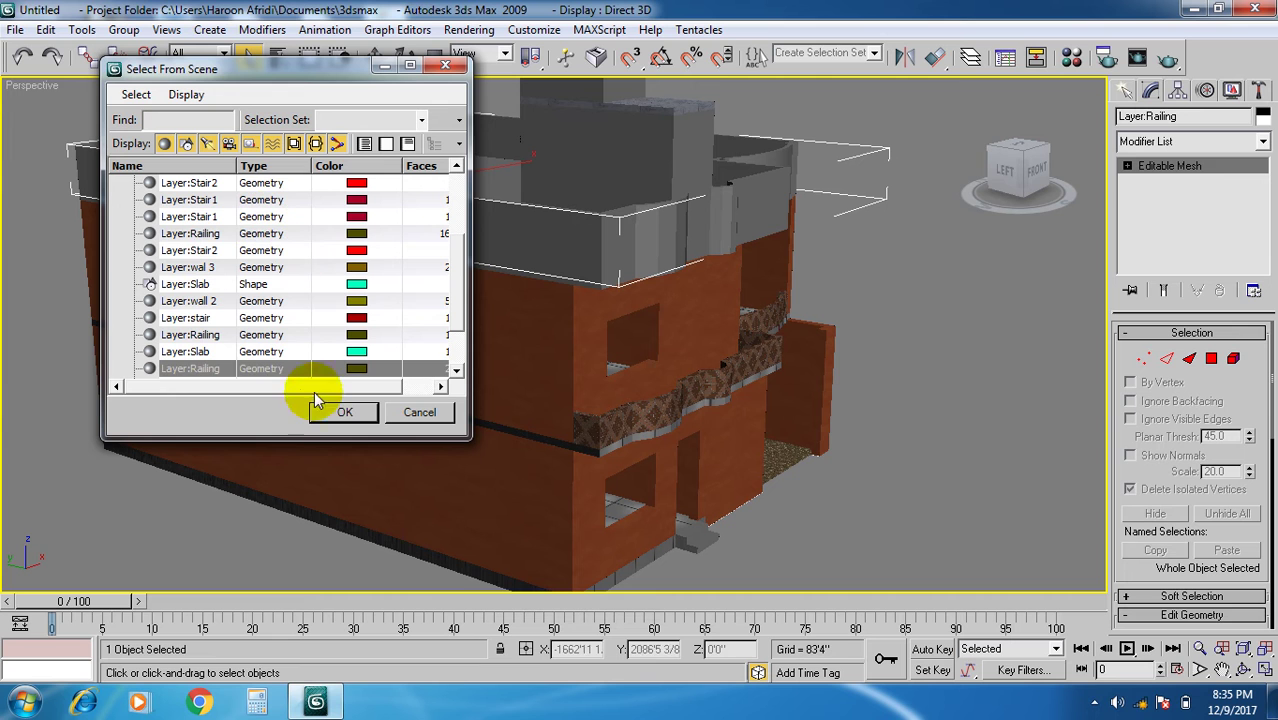
left_click(298, 369)
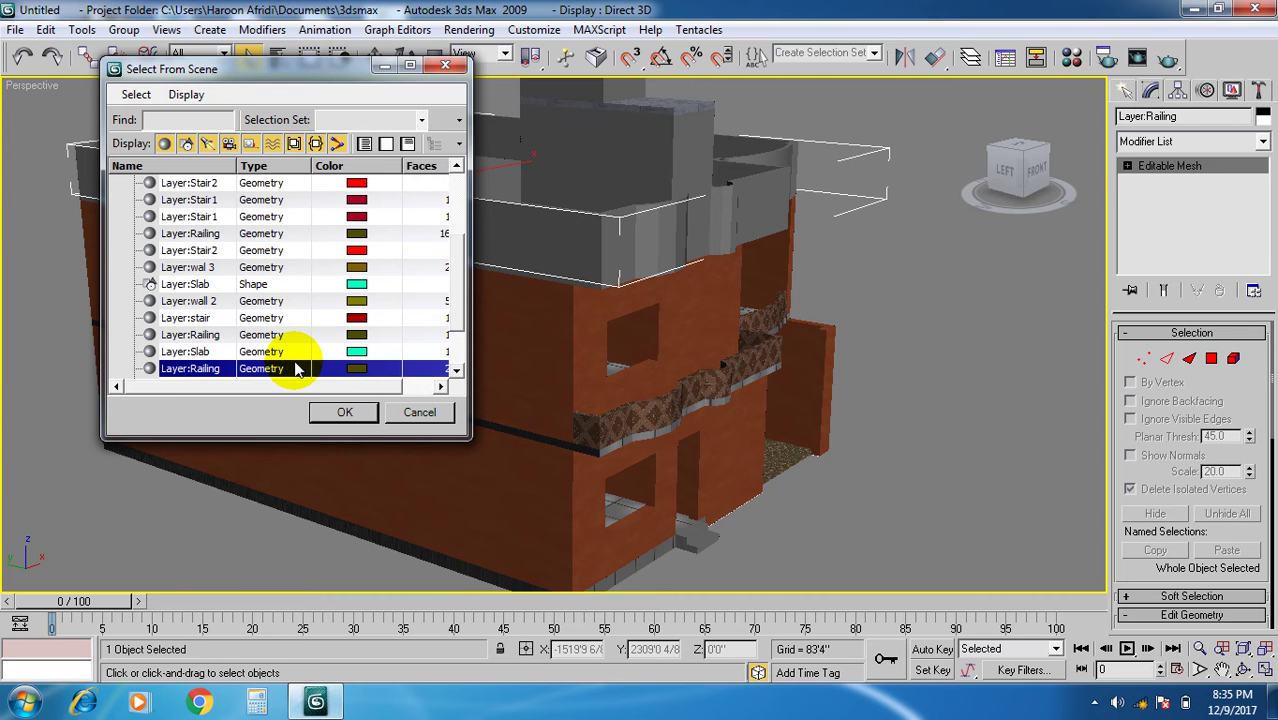
left_click(283, 353)
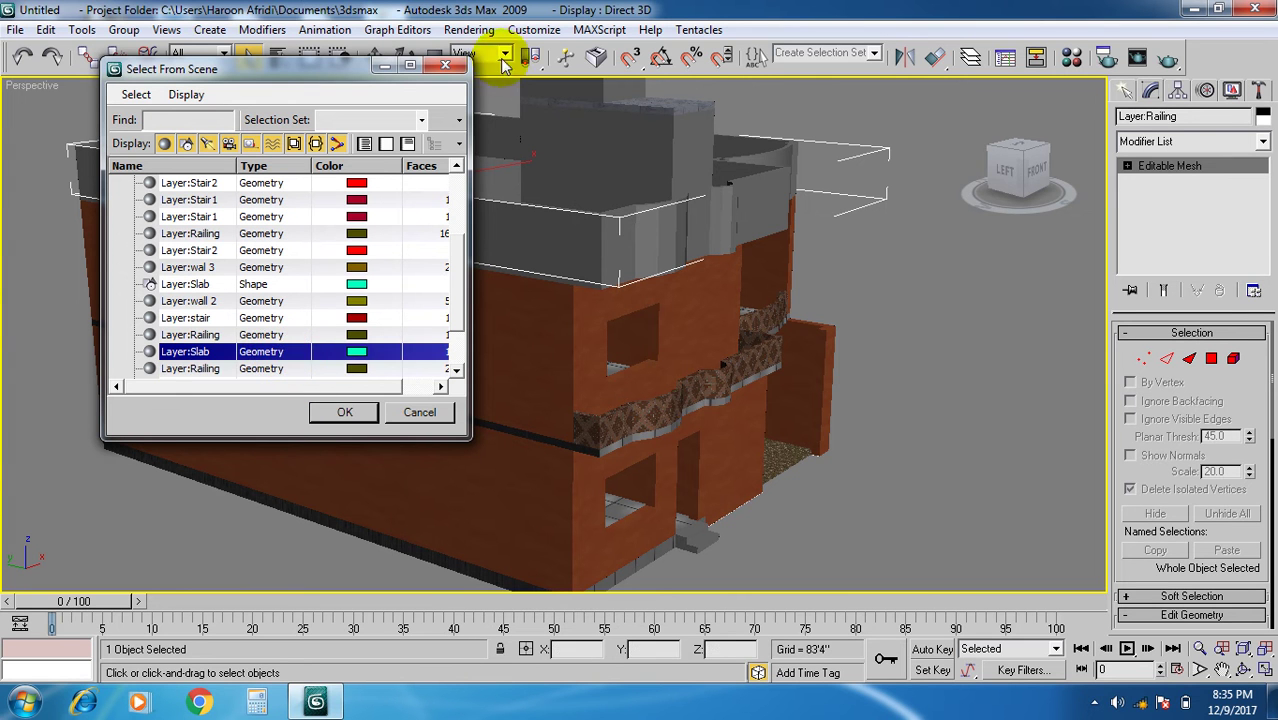
left_click(262, 369)
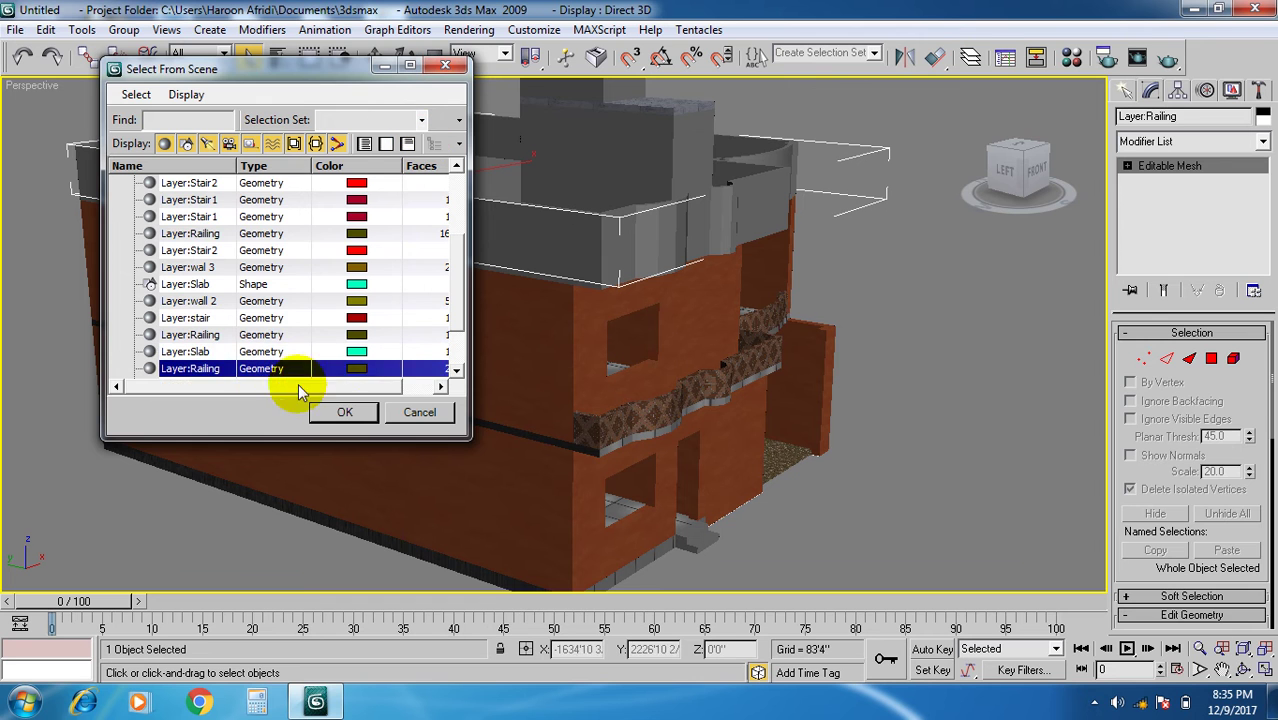
left_click(344, 412)
key("ctrl+d")
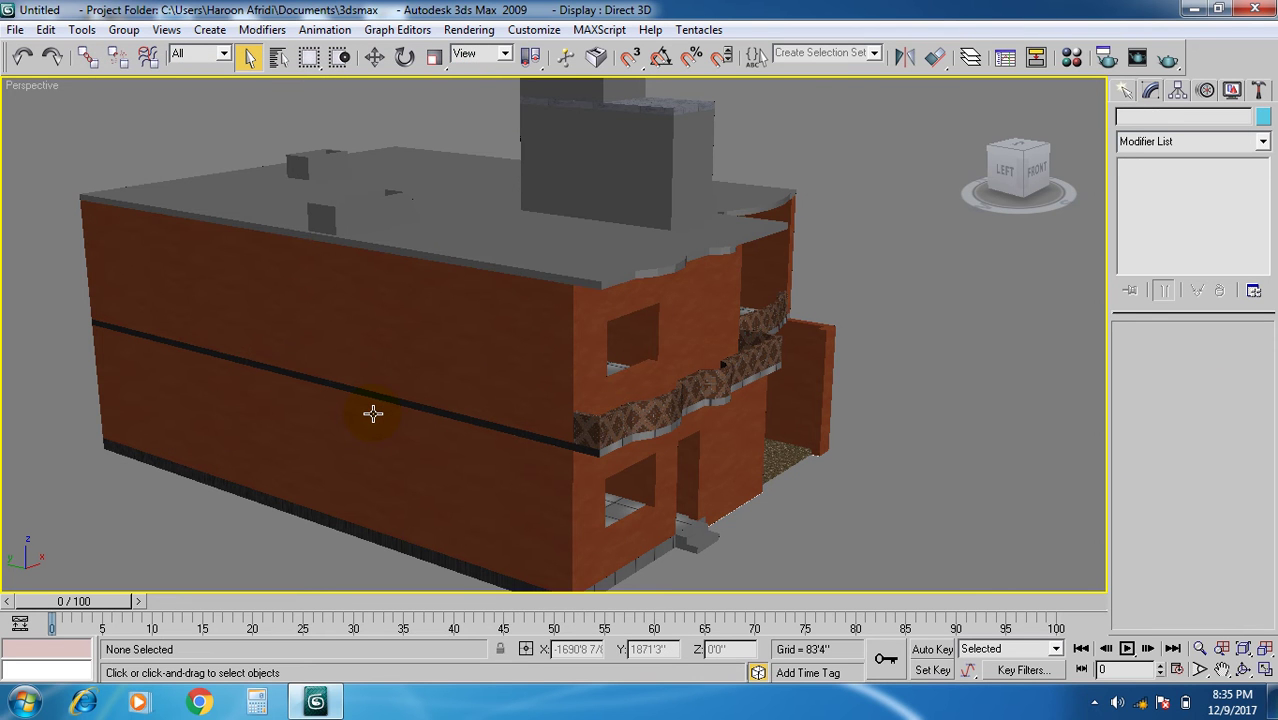
key("ctrl+z")
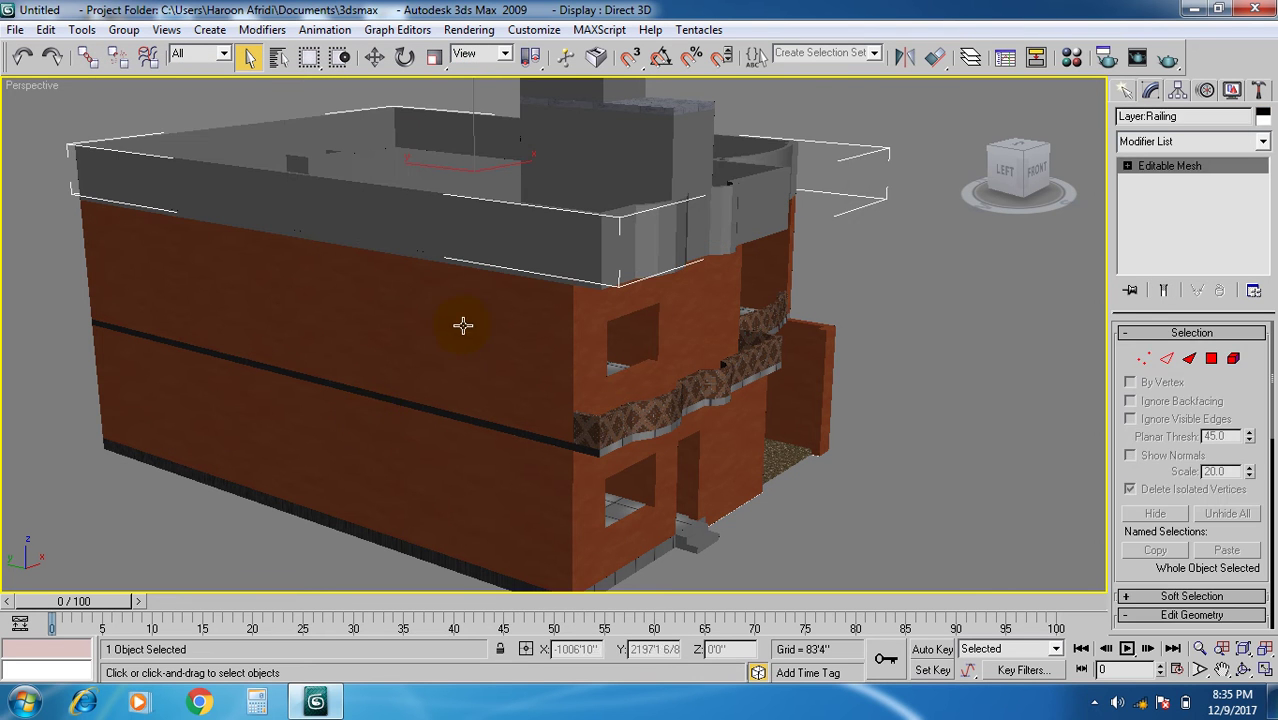
Assign the Flemish Diagonal brick material to the selected rooftop parapet and close the Material Editor.
middle_click_drag(466, 324, 482, 394)
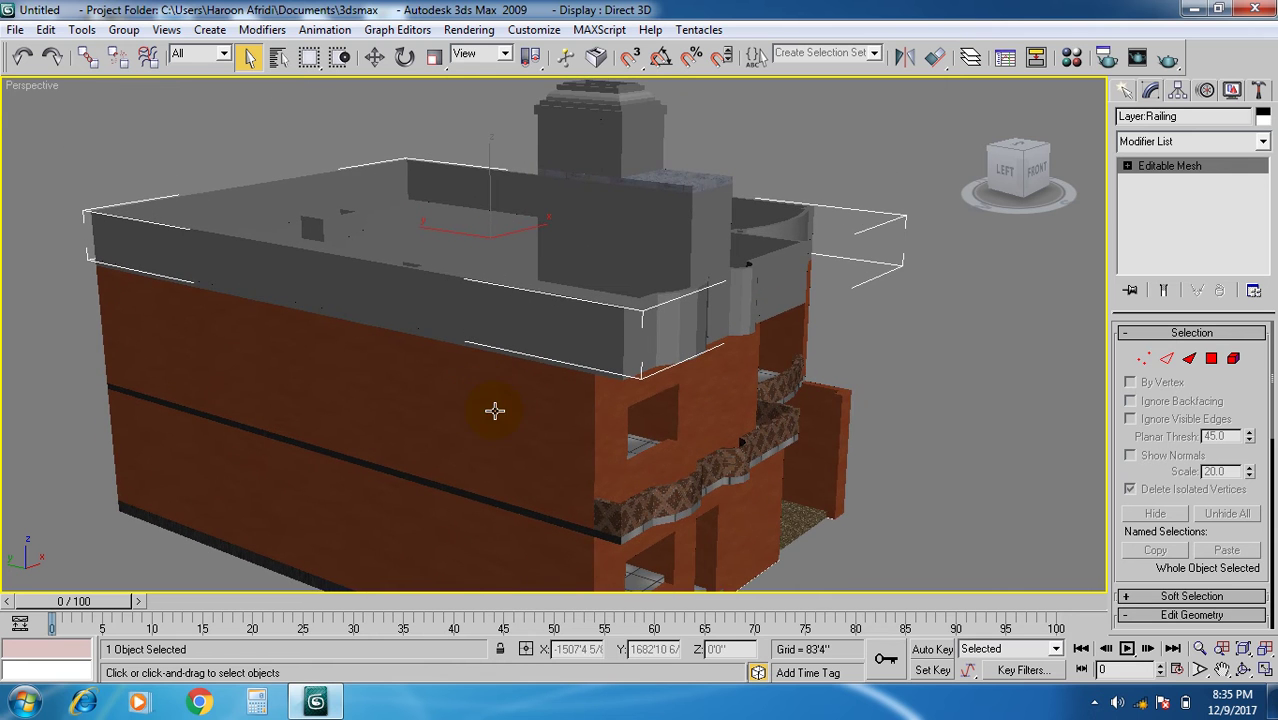
scroll(457, 371, "down", 4)
scroll(642, 442, "up", 8)
middle_click_drag(629, 464, 626, 460)
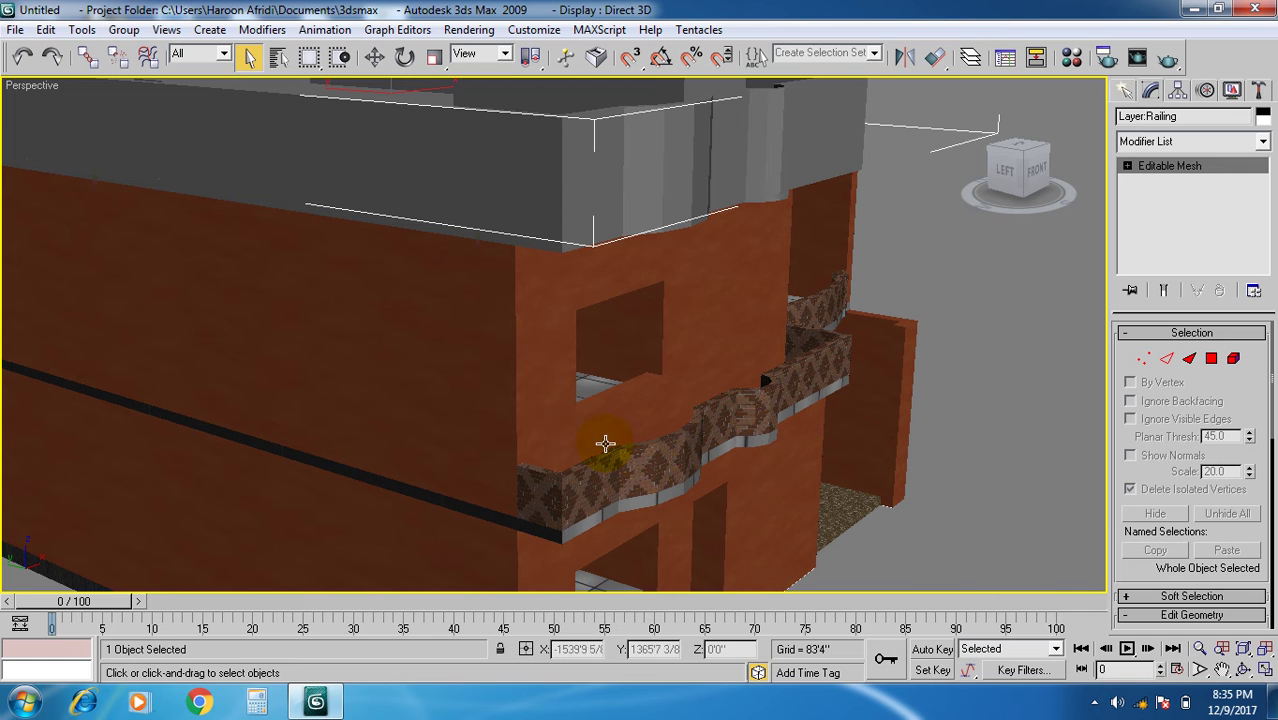
key("m")
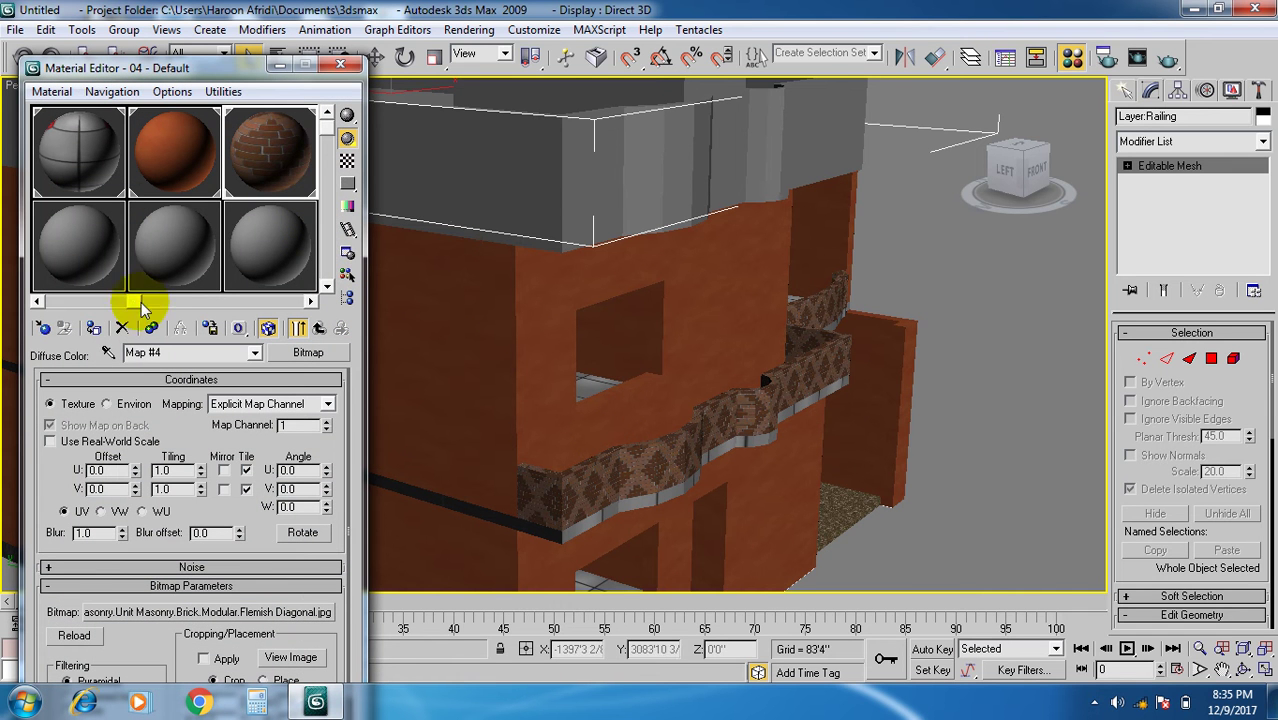
left_click(93, 328)
left_click(340, 66)
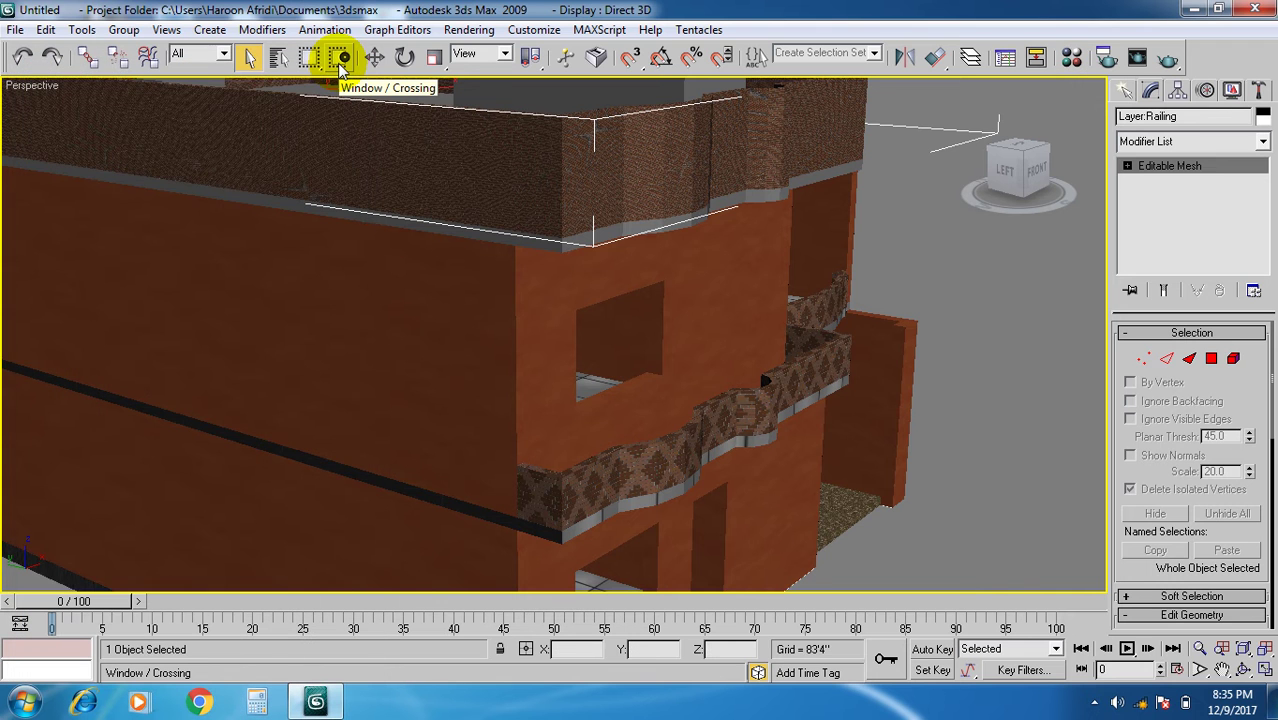
Switch the viewport to orthographic, add a UVW Map modifier to the rooftop parapet, and set its mapping type to Box.
key("u")
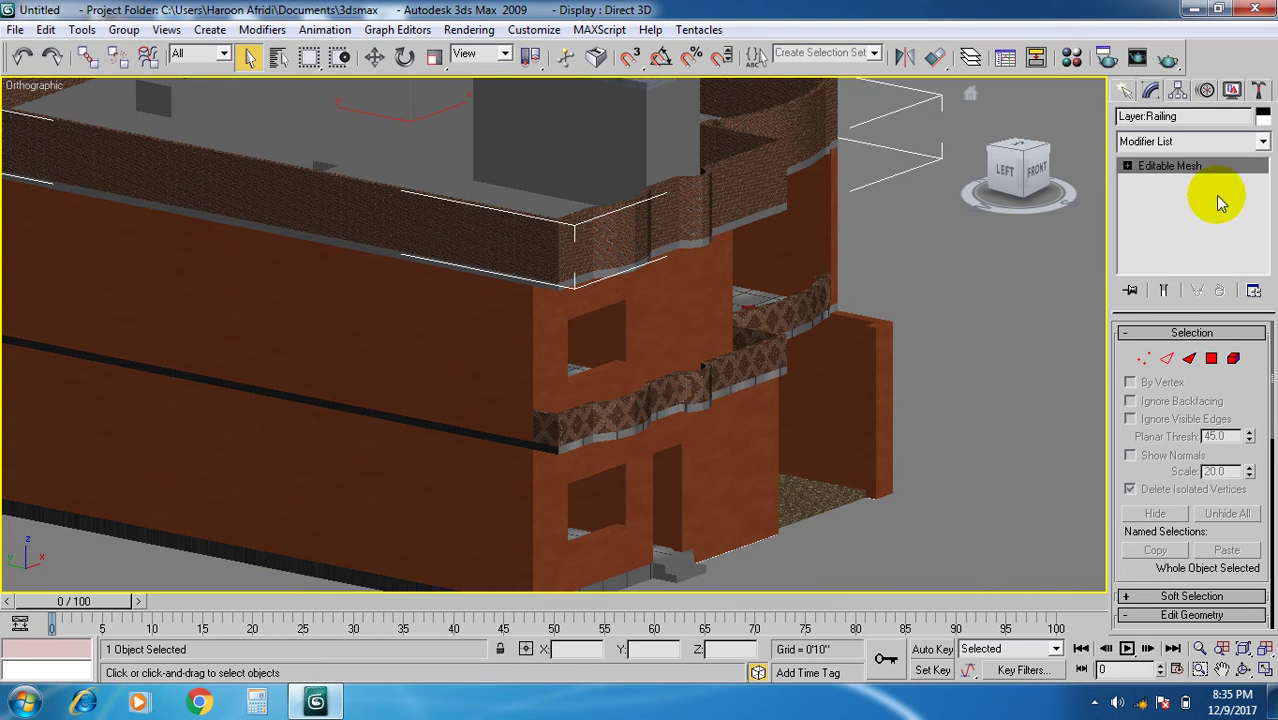
left_click(1188, 141)
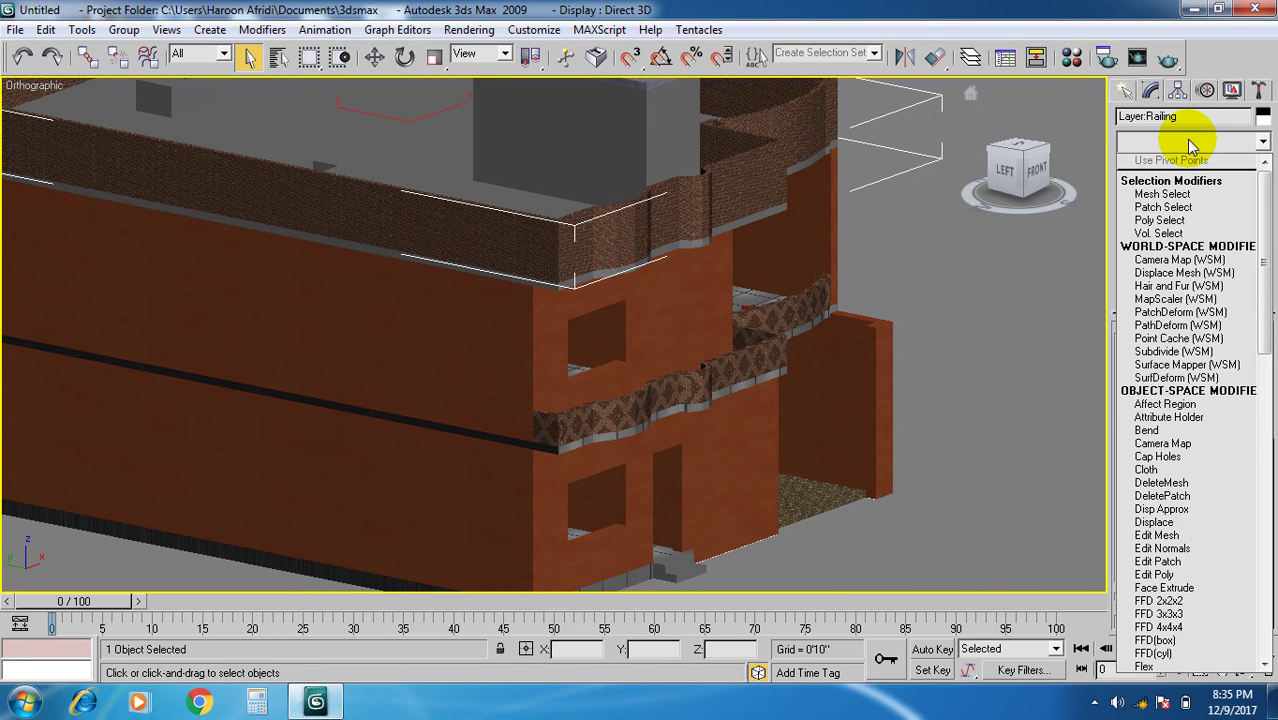
key("u")
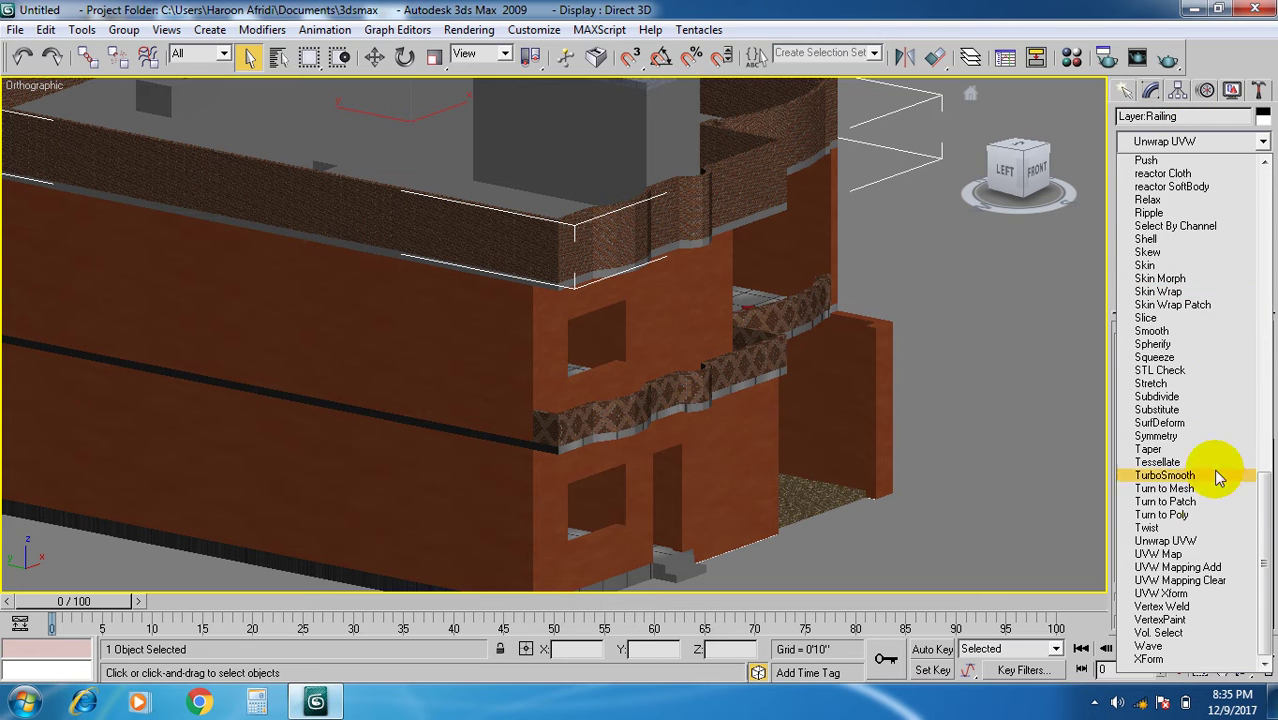
left_click(1160, 555)
middle_click_drag(712, 428, 727, 486)
left_click(1156, 440)
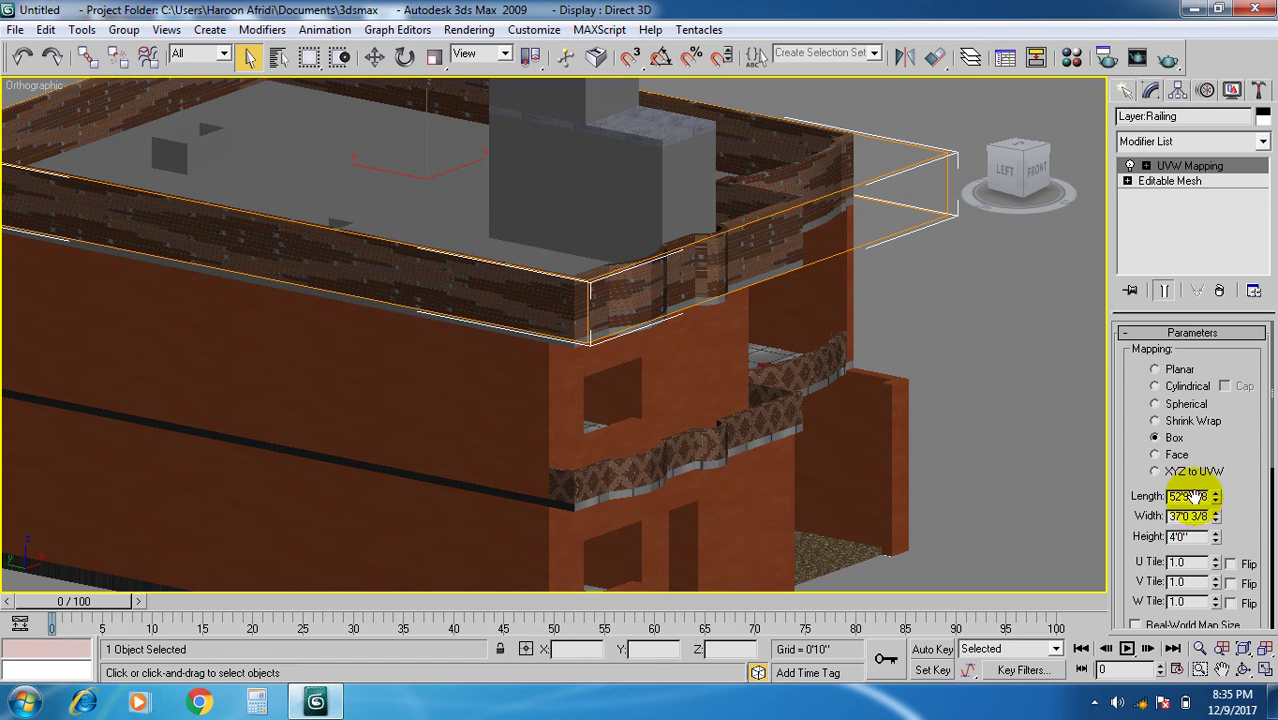
Set the rooftop parapet mapping's U Tile to 4.13 and V Tile to 1.14, and inspect the brick pattern up close.
left_click_drag(1218, 565, 1213, 271)
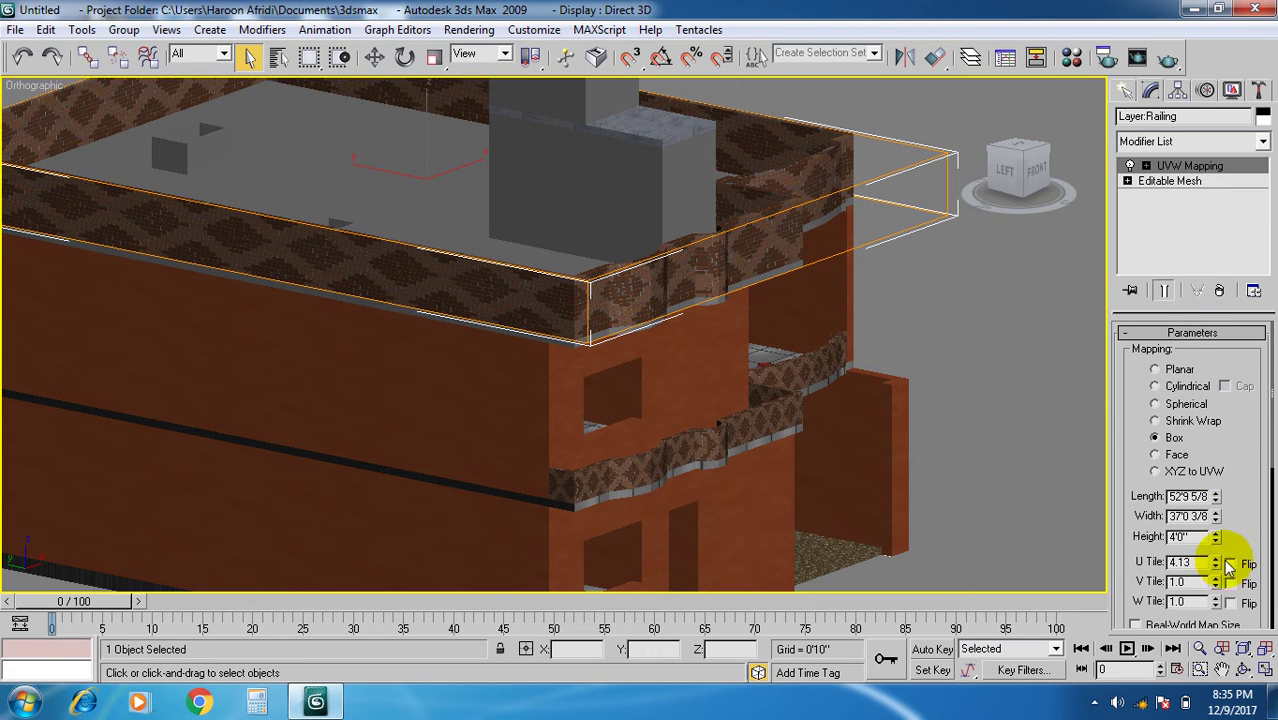
mouse_move(1218, 580)
left_mouse_down()
mouse_move(1212, 480)
mouse_move(1219, 564)
left_mouse_up()
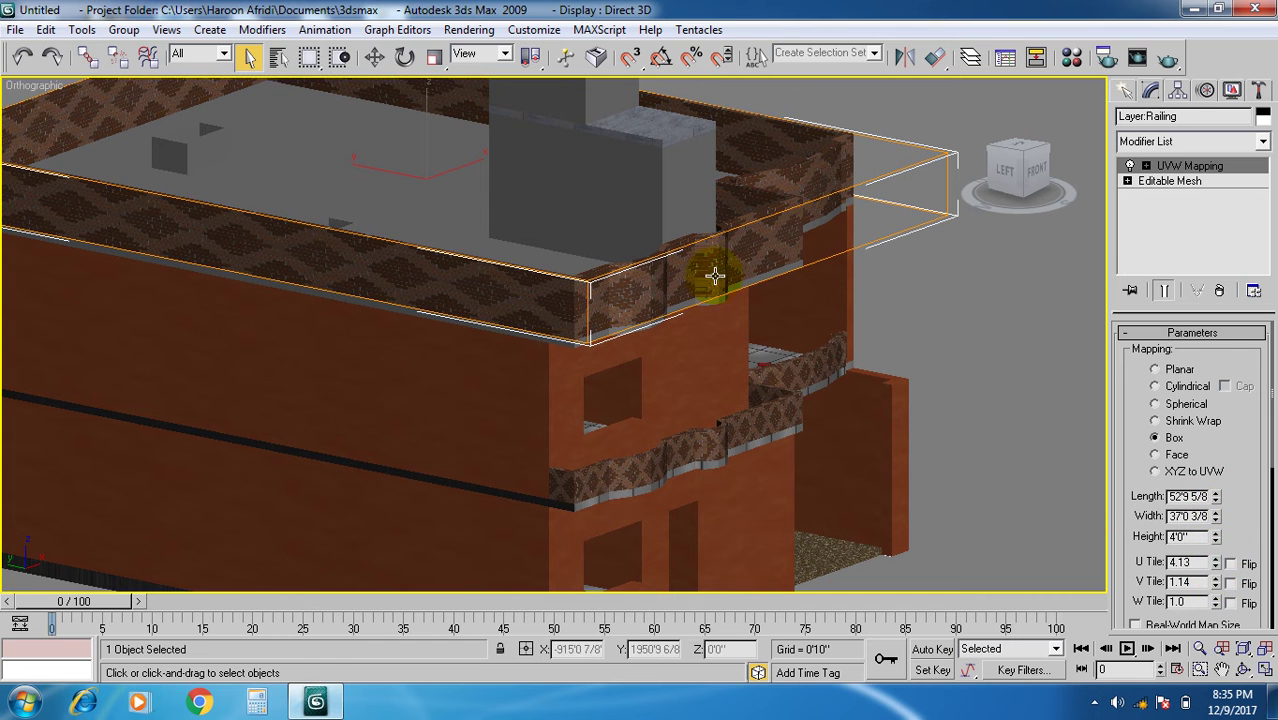
scroll(707, 286, "up", 6)
middle_click_drag(904, 300, 790, 325)
scroll(773, 312, "up", 2)
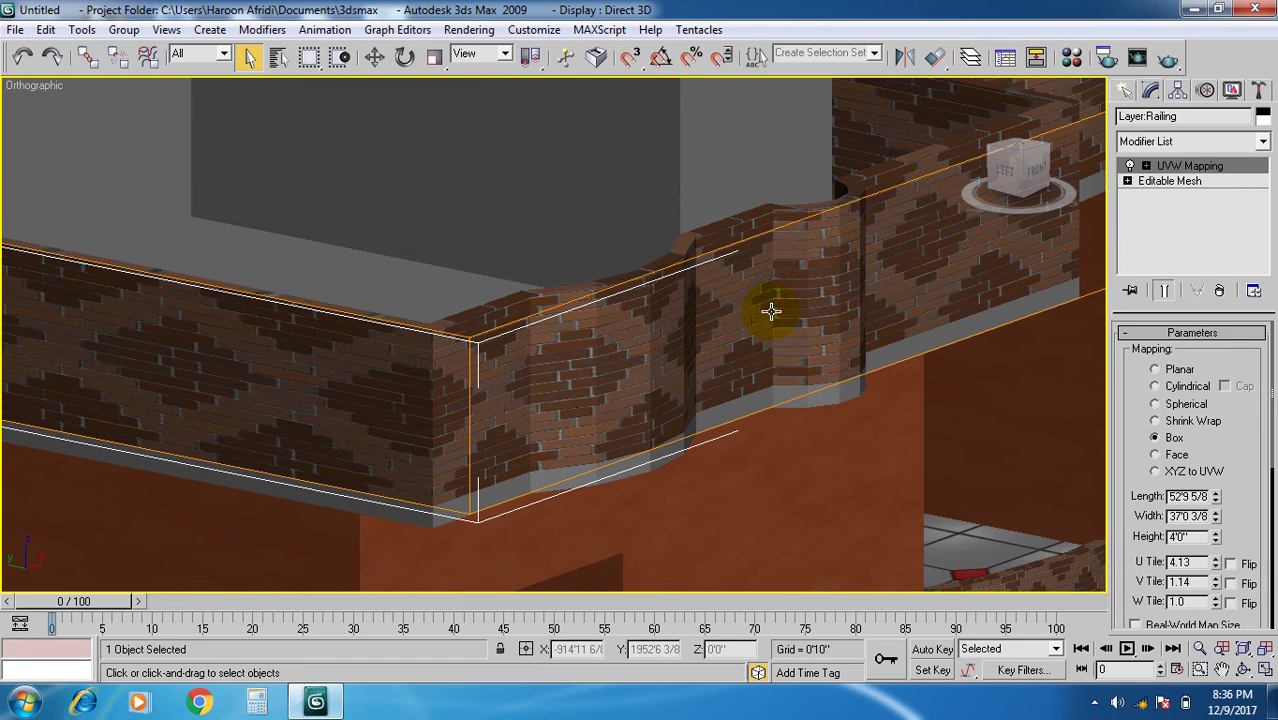
scroll(771, 311, "down", 8)
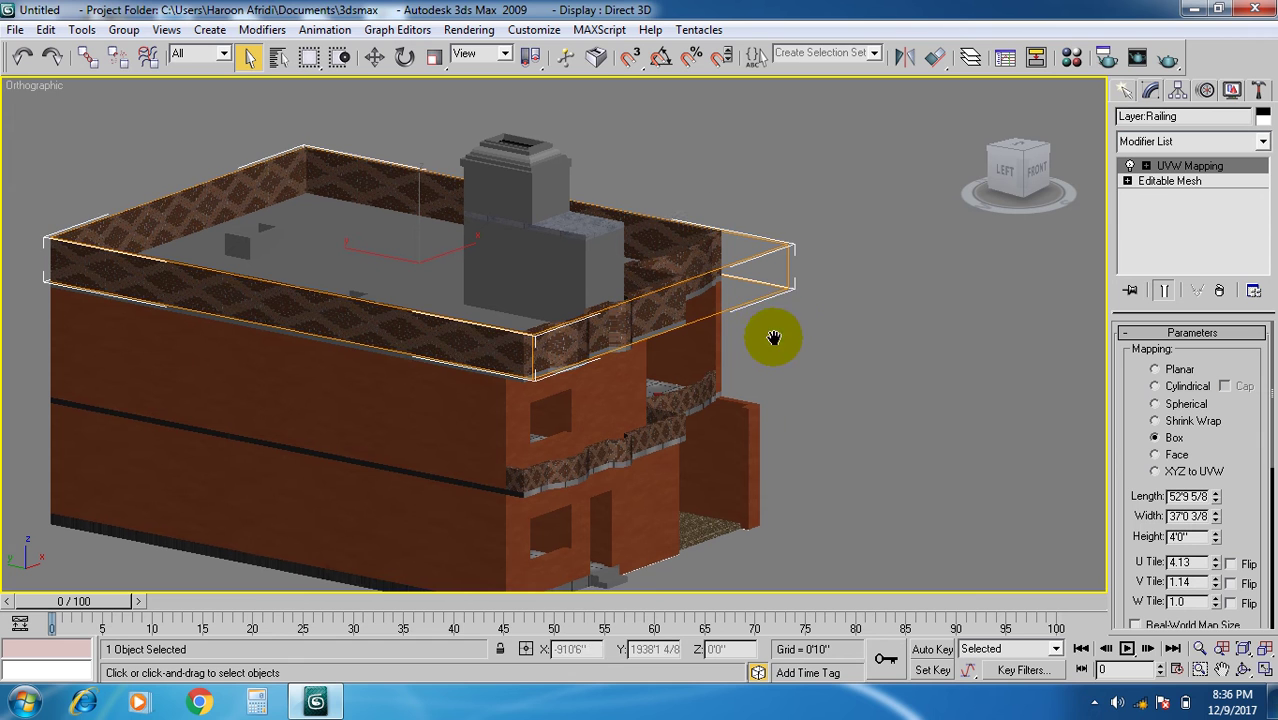
scroll(770, 337, "down", 1)
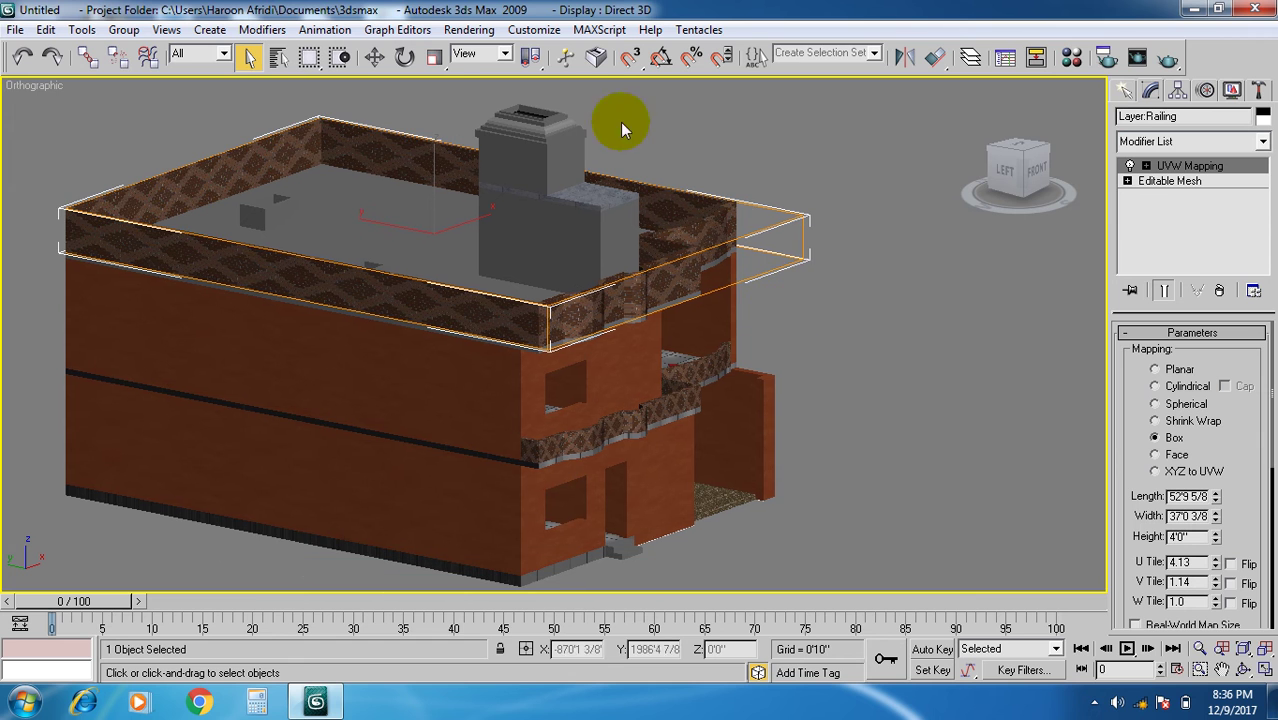
Select the rooftop room walls by name, the Layer:wal 3 entry directly below the rooftop Layer:Railing, delete them, and undo the deletion.
left_click(277, 57)
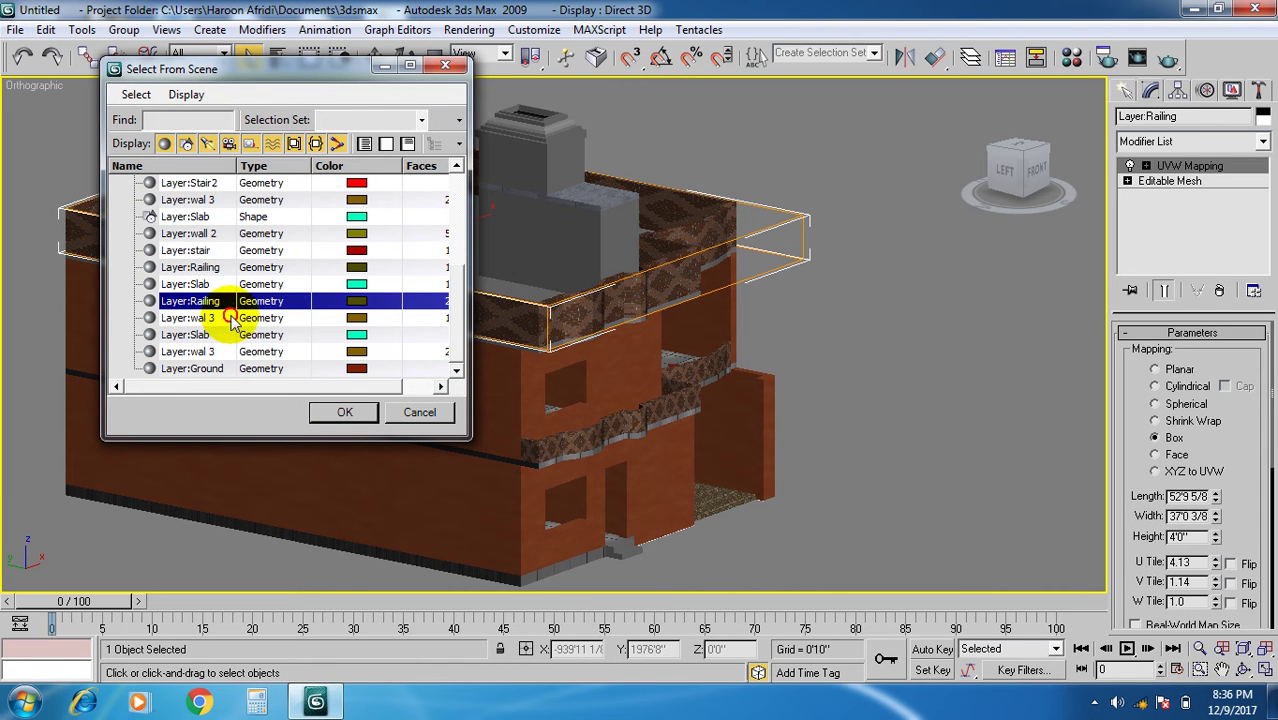
left_click(231, 317)
left_click(345, 411)
middle_click_drag(369, 397, 419, 402, "alt")
key("Delete")
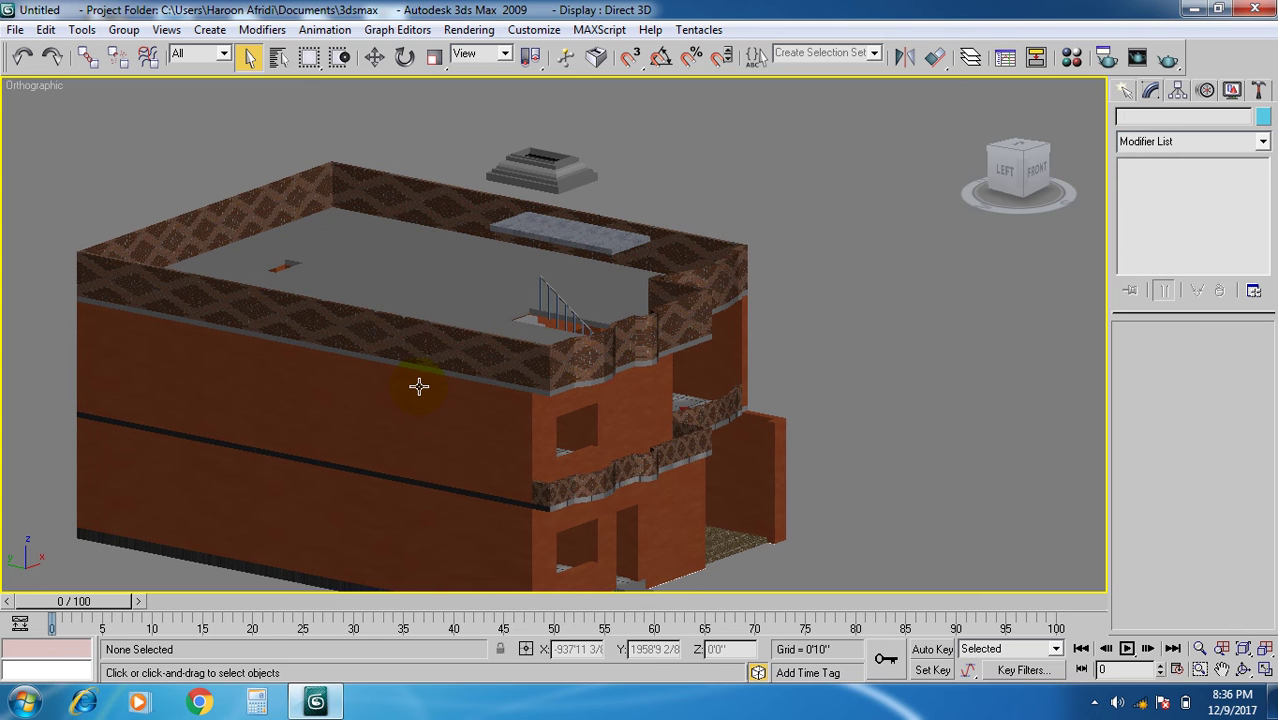
key("ctrl+z")
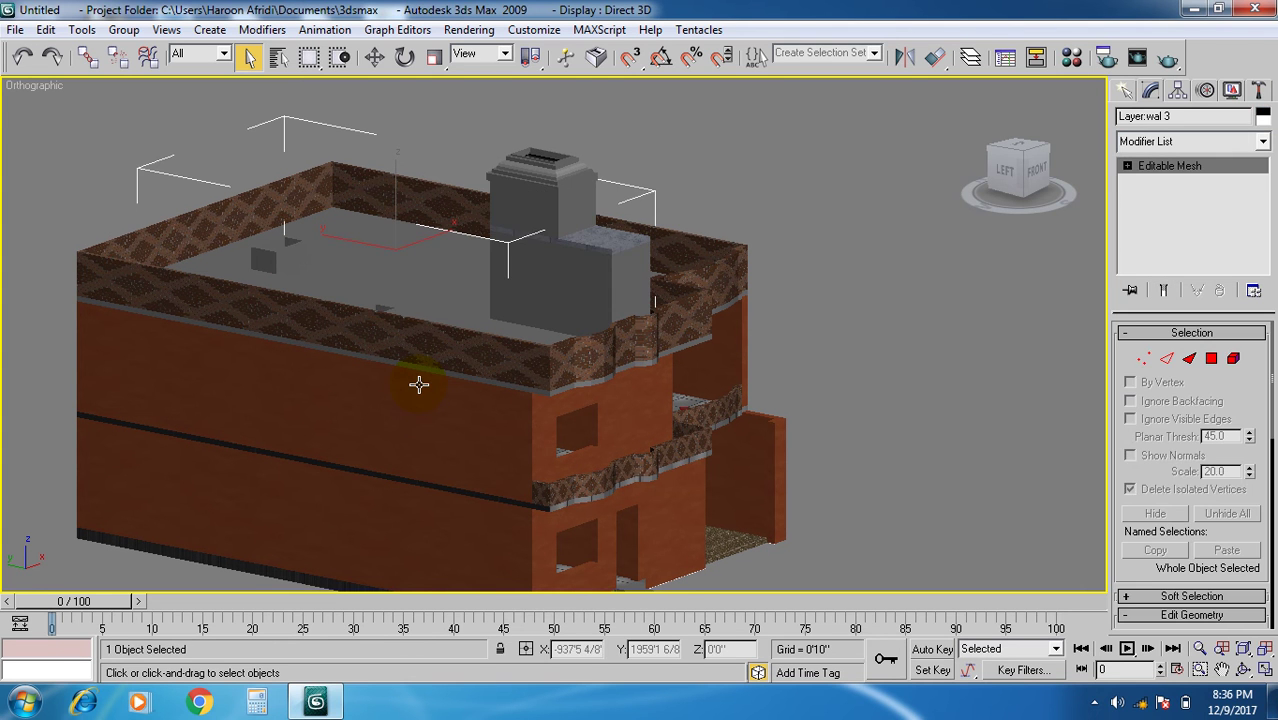
Try deleting the stepped cap on top of the roof tower to identify it, and undo the deletion.
left_click(541, 158)
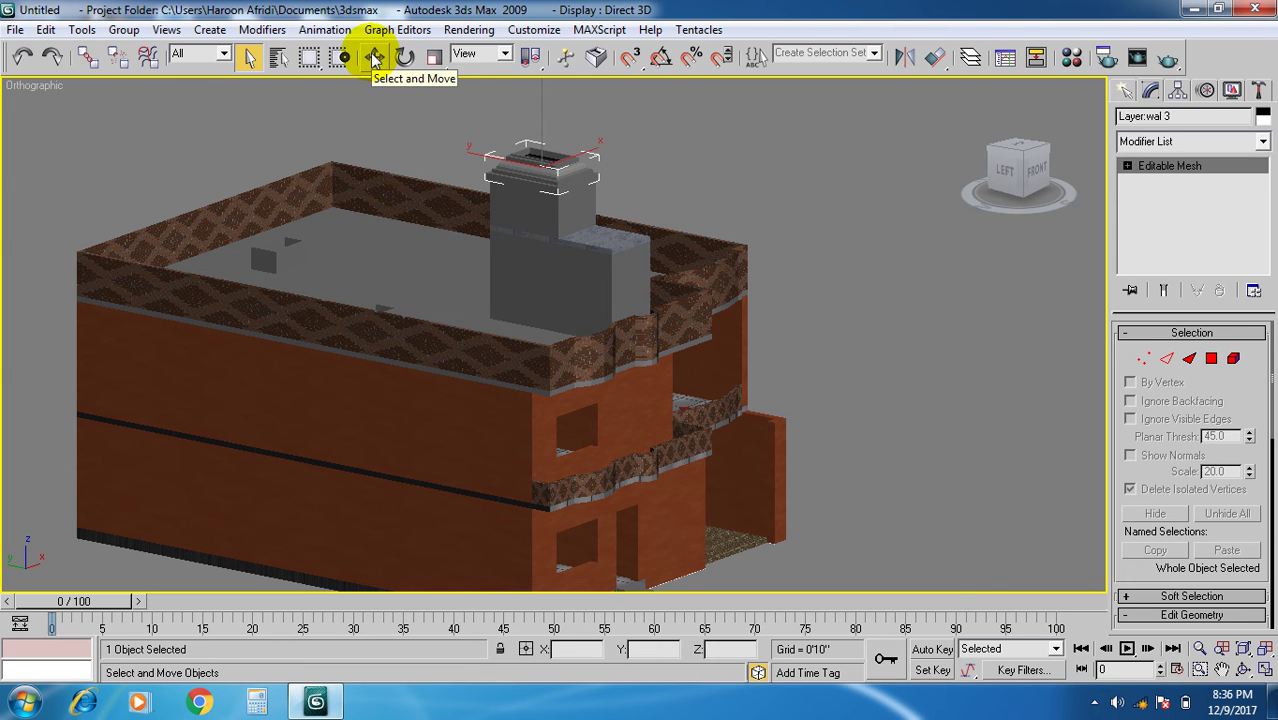
left_click(280, 57)
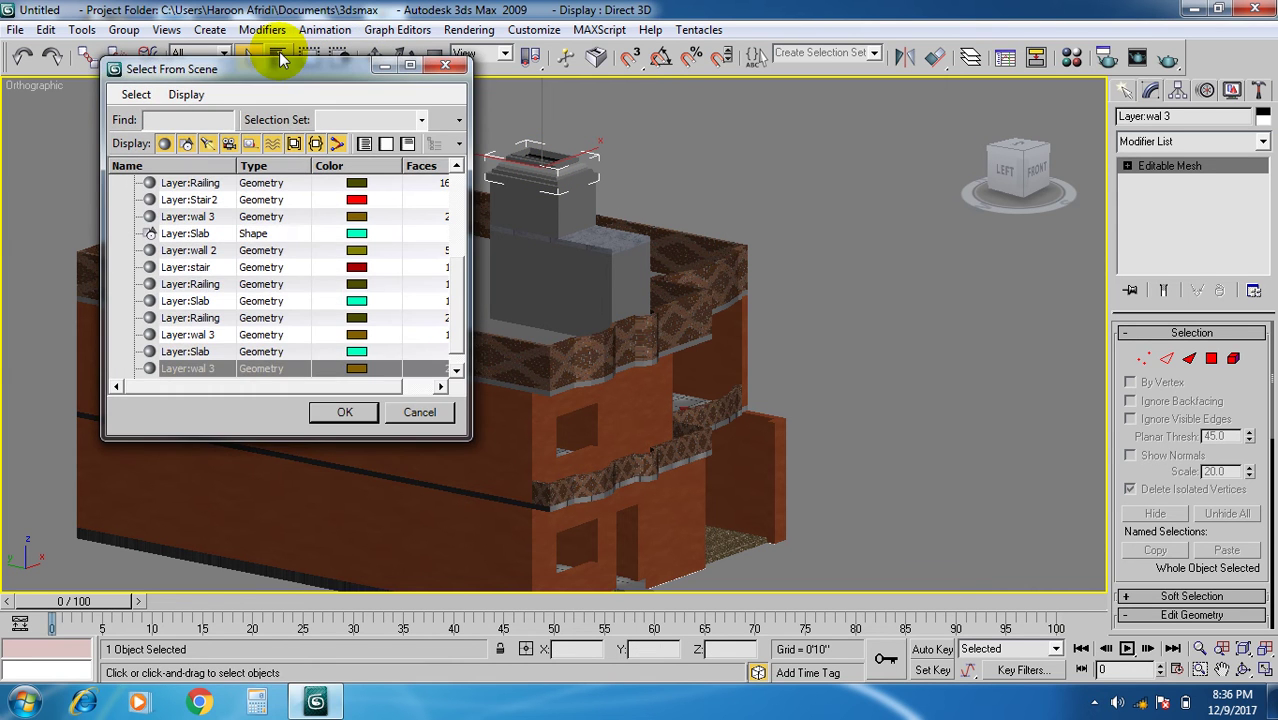
left_click(445, 66)
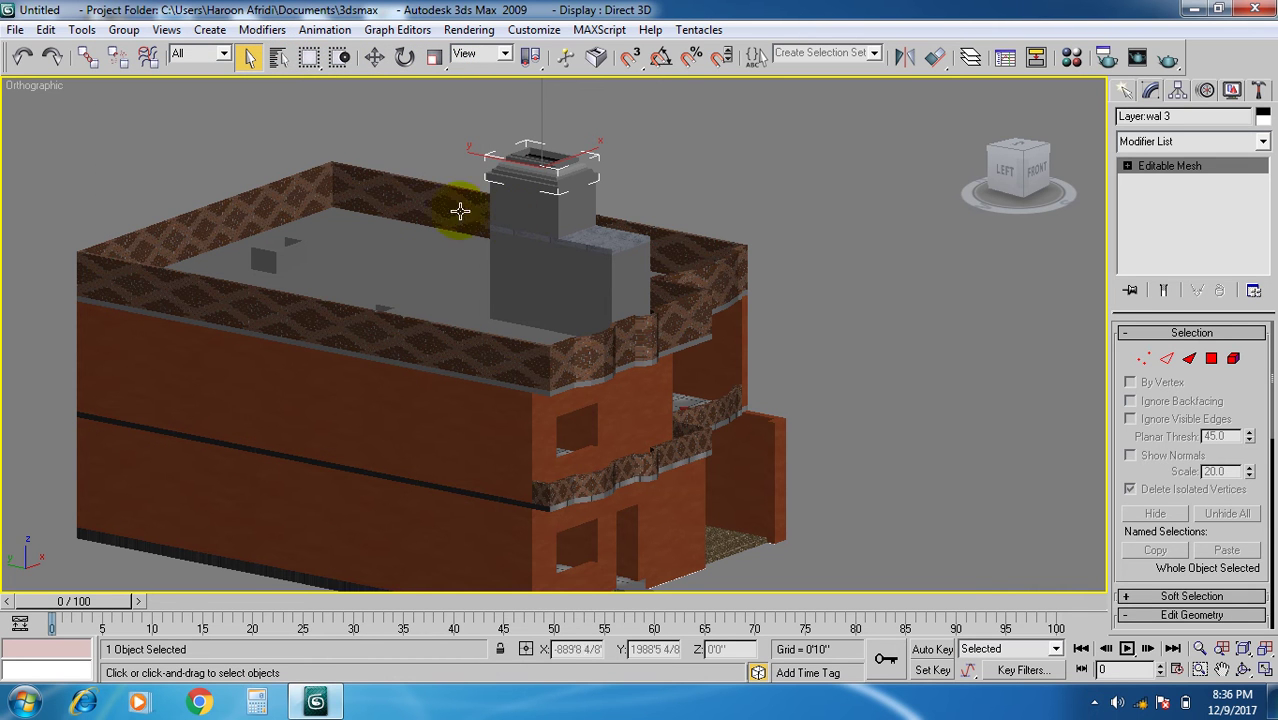
left_click(272, 58)
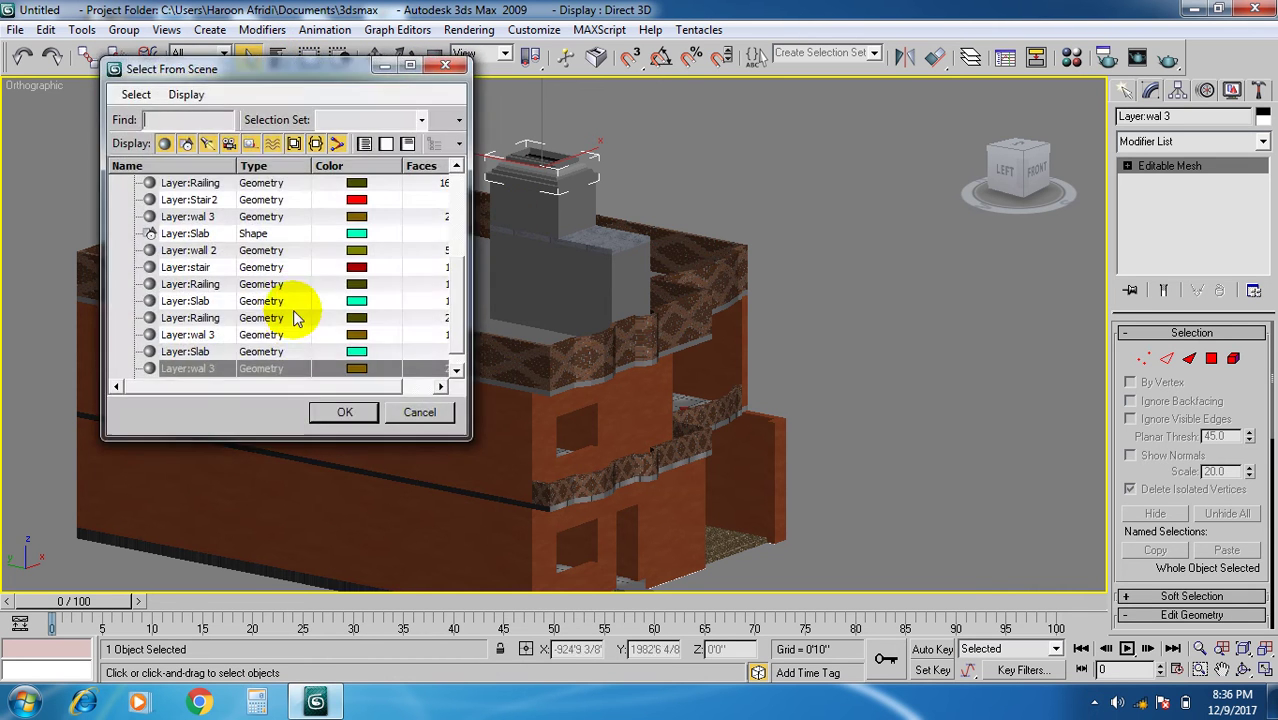
scroll(180, 365, "down", 1)
left_click(355, 414)
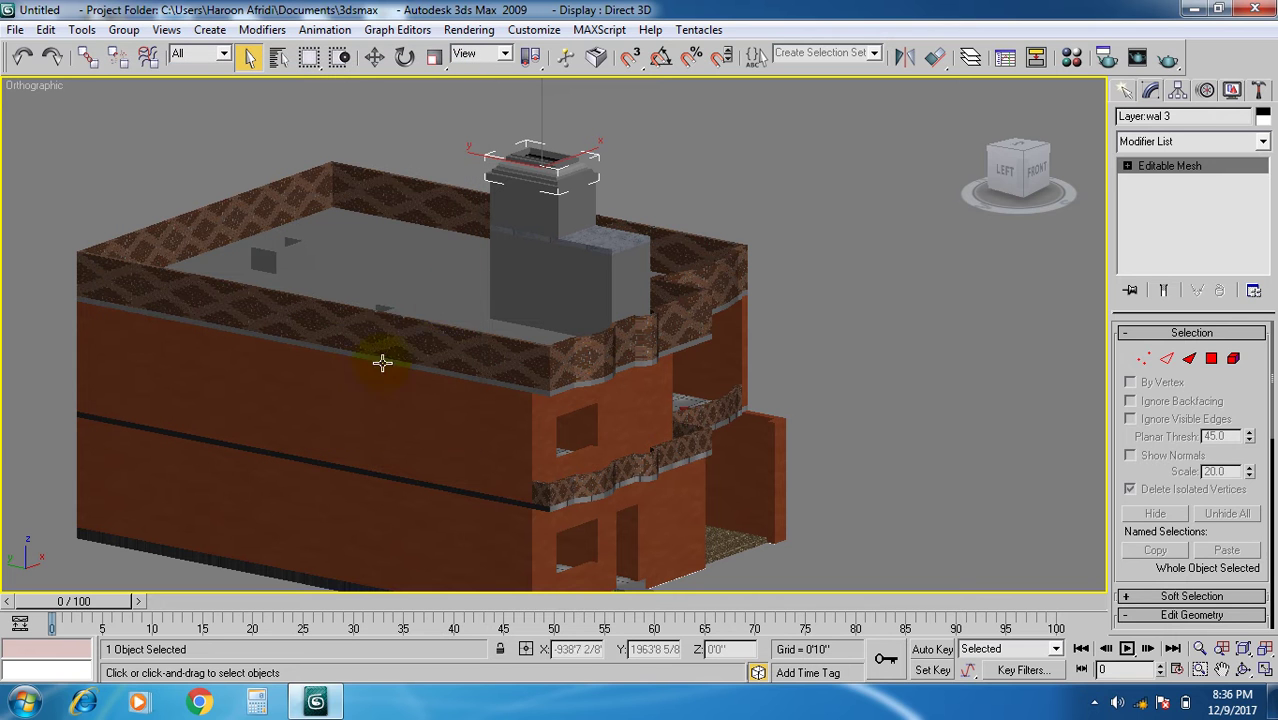
key("Delete")
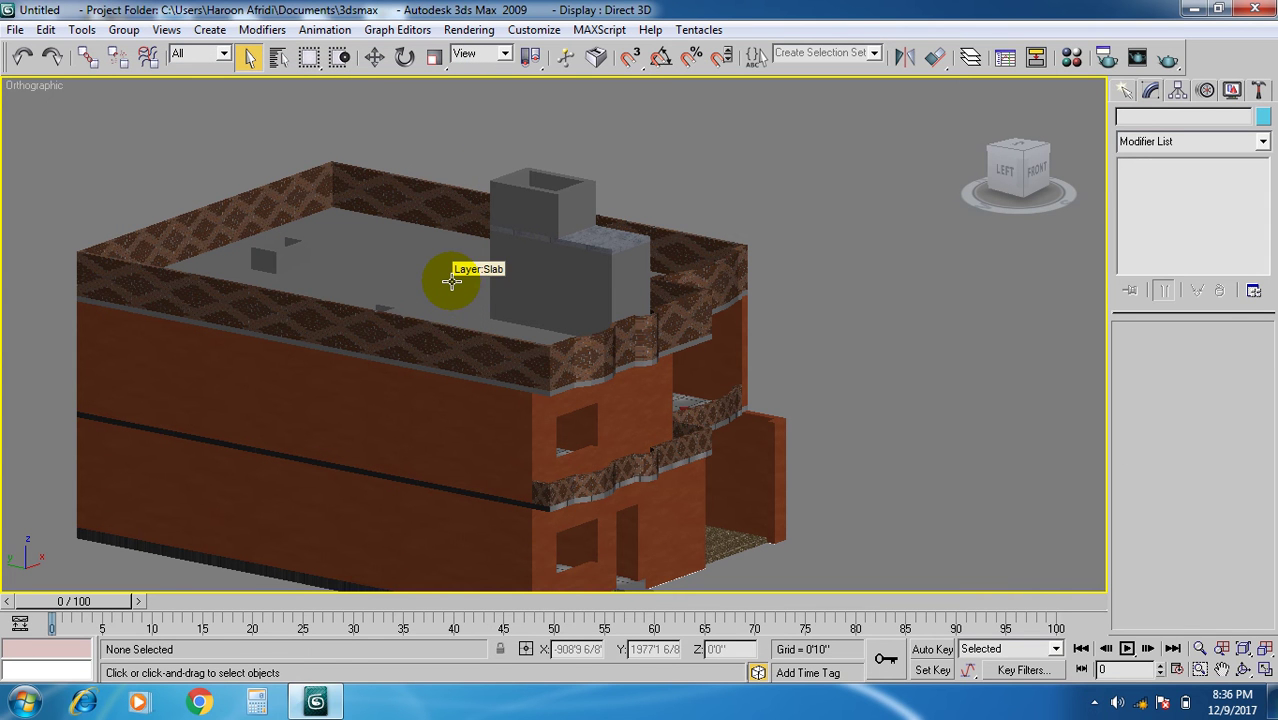
key("ctrl+z")
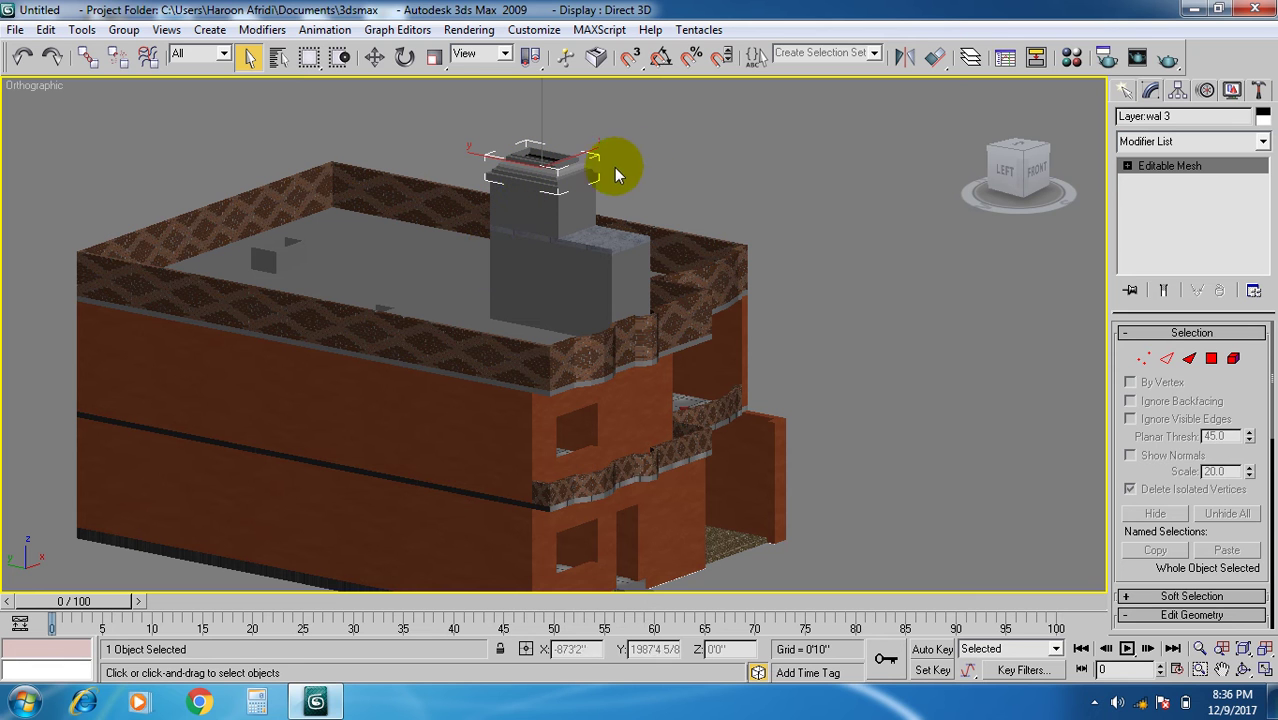
left_click(650, 163)
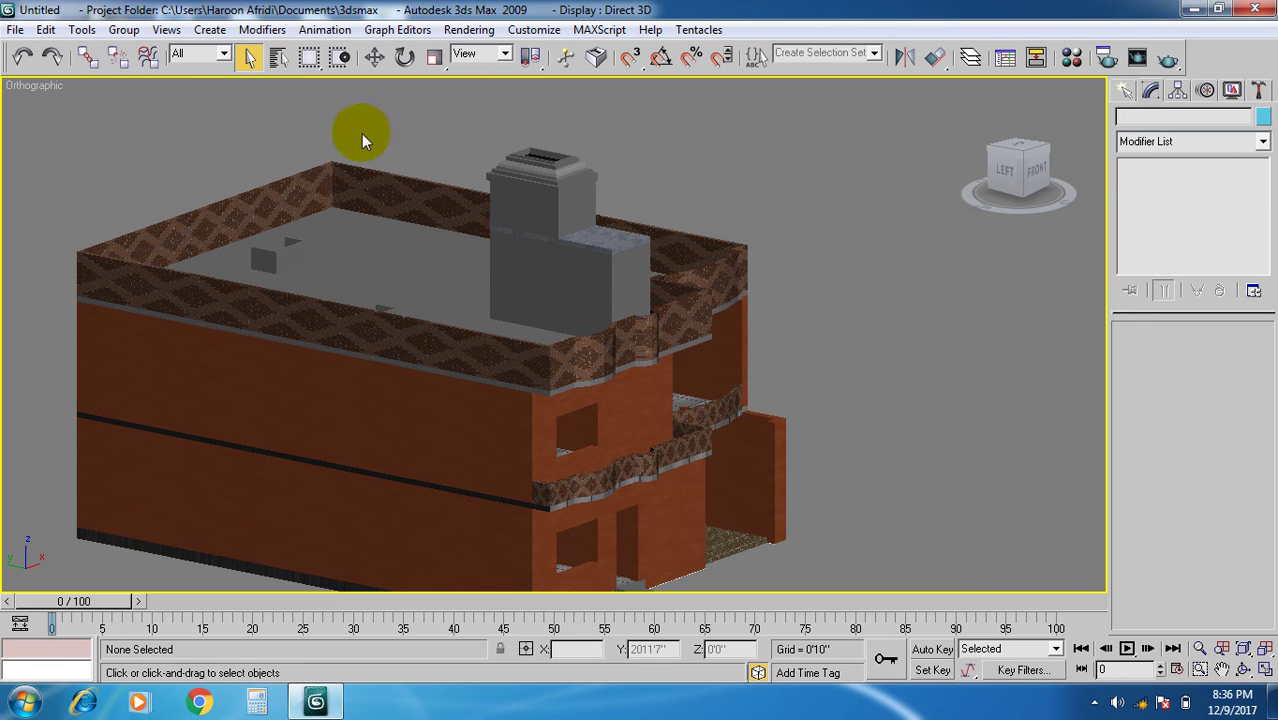
Select the Layer:wal 3 shape by name, try deleting it to see what it is, and undo the deletion.
left_click(279, 57)
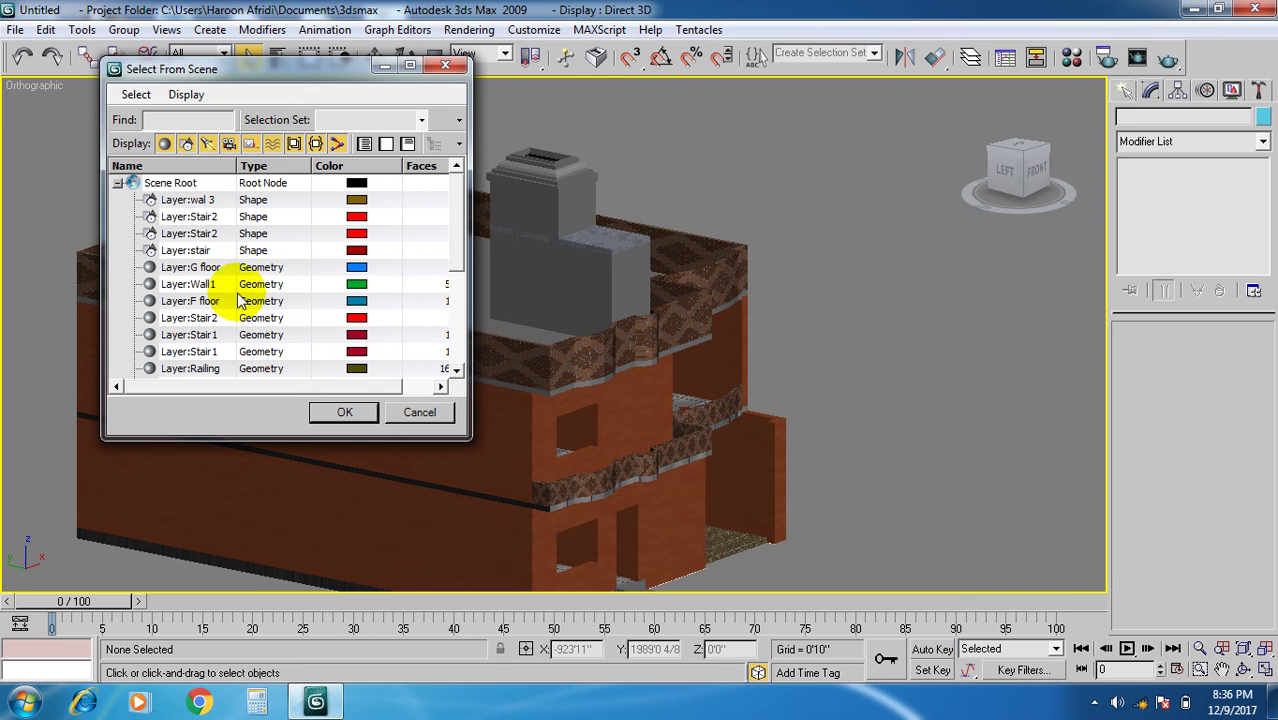
left_click(194, 183)
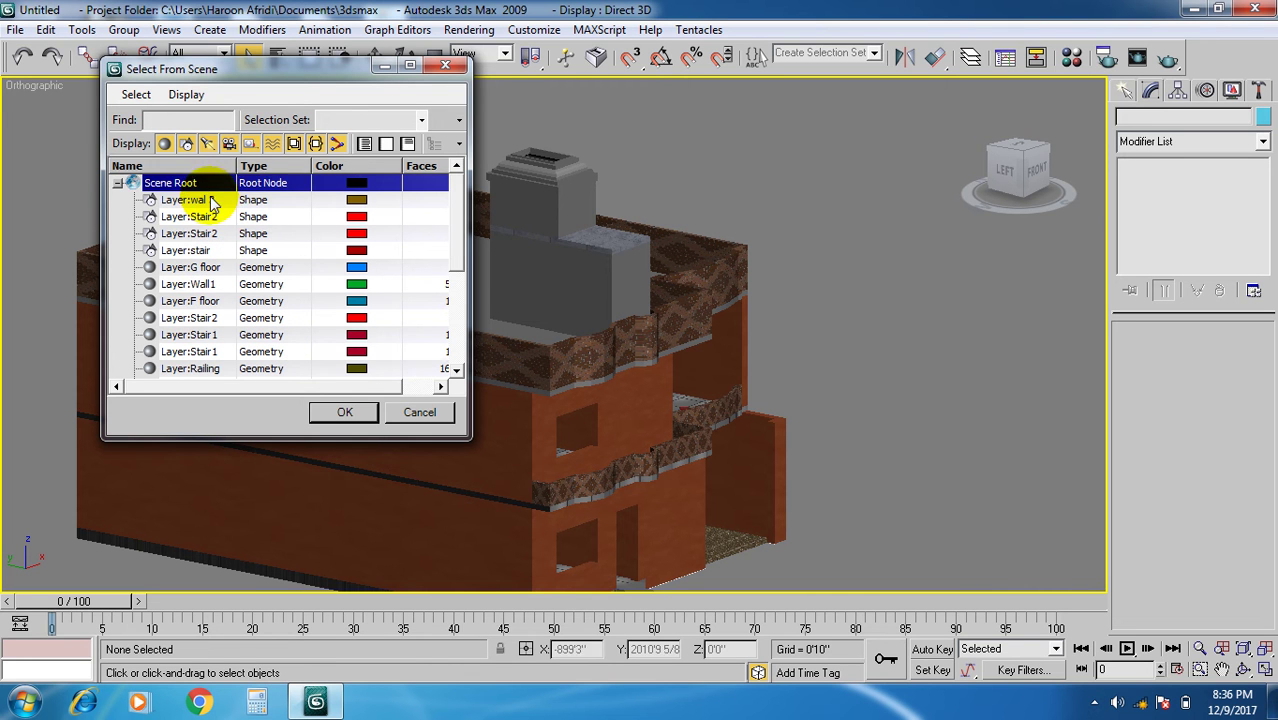
left_click(200, 197)
left_click(330, 412)
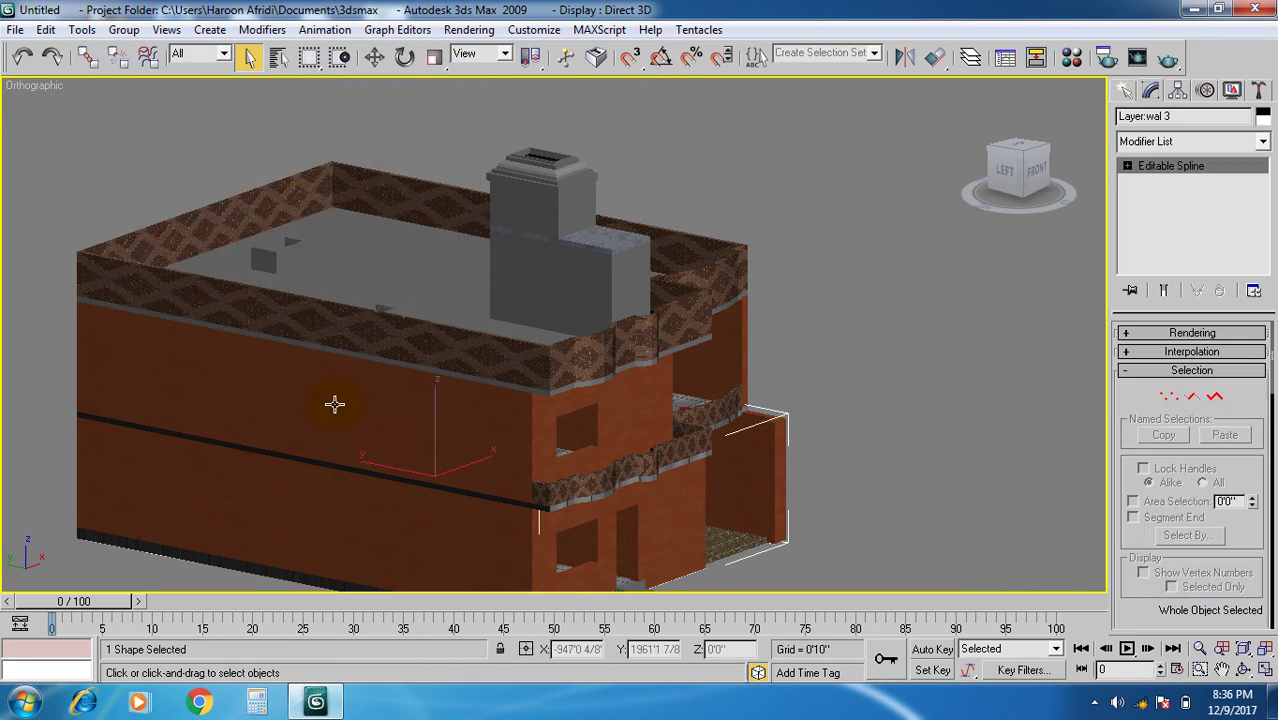
key("Delete")
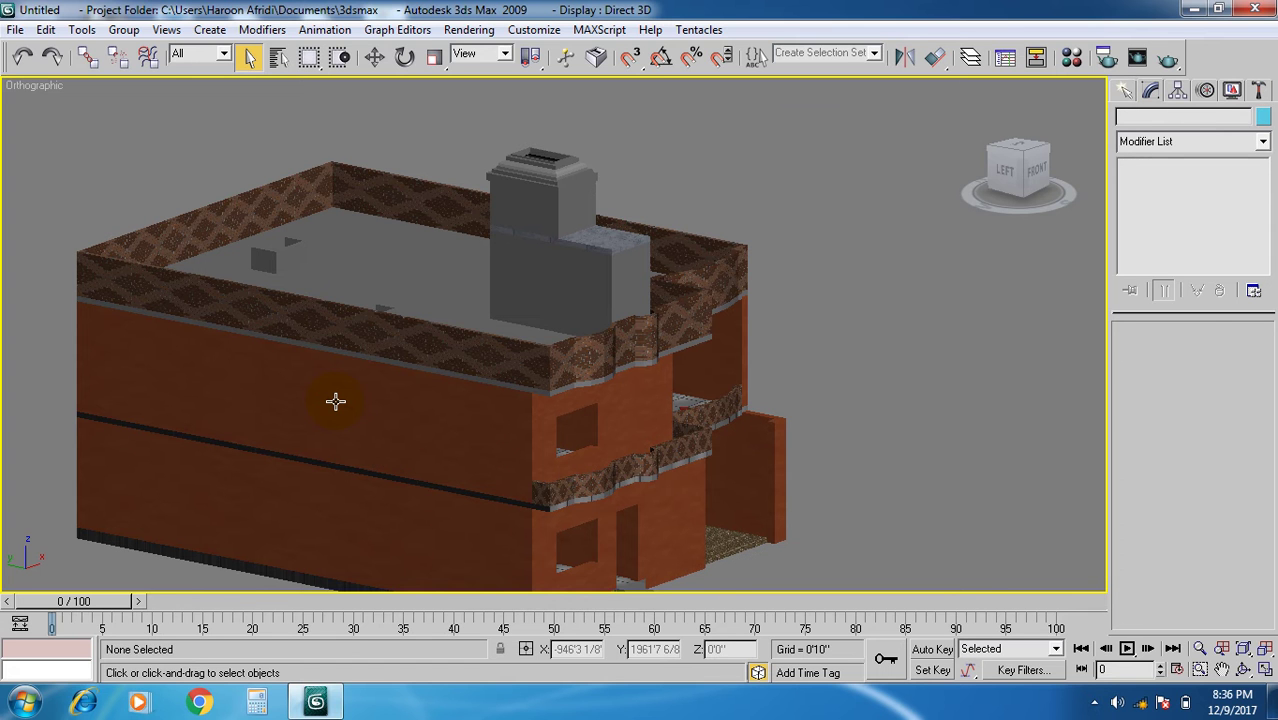
key("ctrl+z")
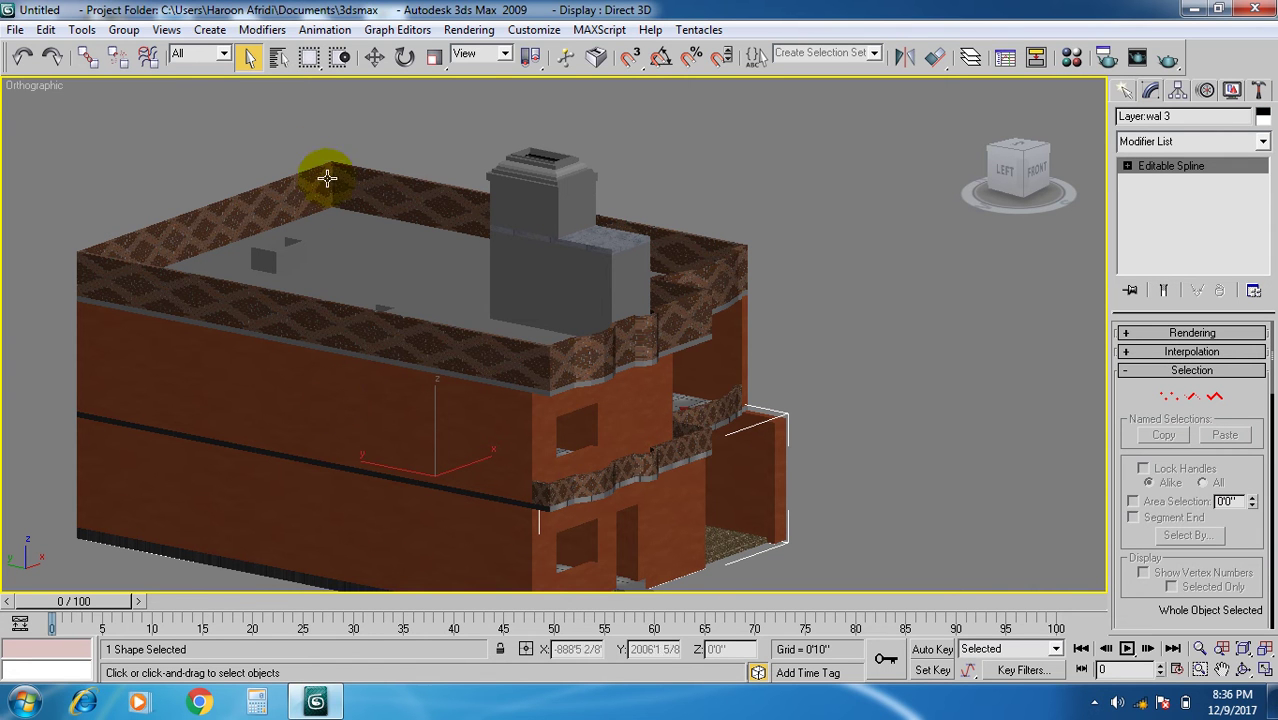
Select the Layer:wal 3 geometry just above the last Layer:Slab by name, and check it with a test deletion that is undone.
left_click(279, 57)
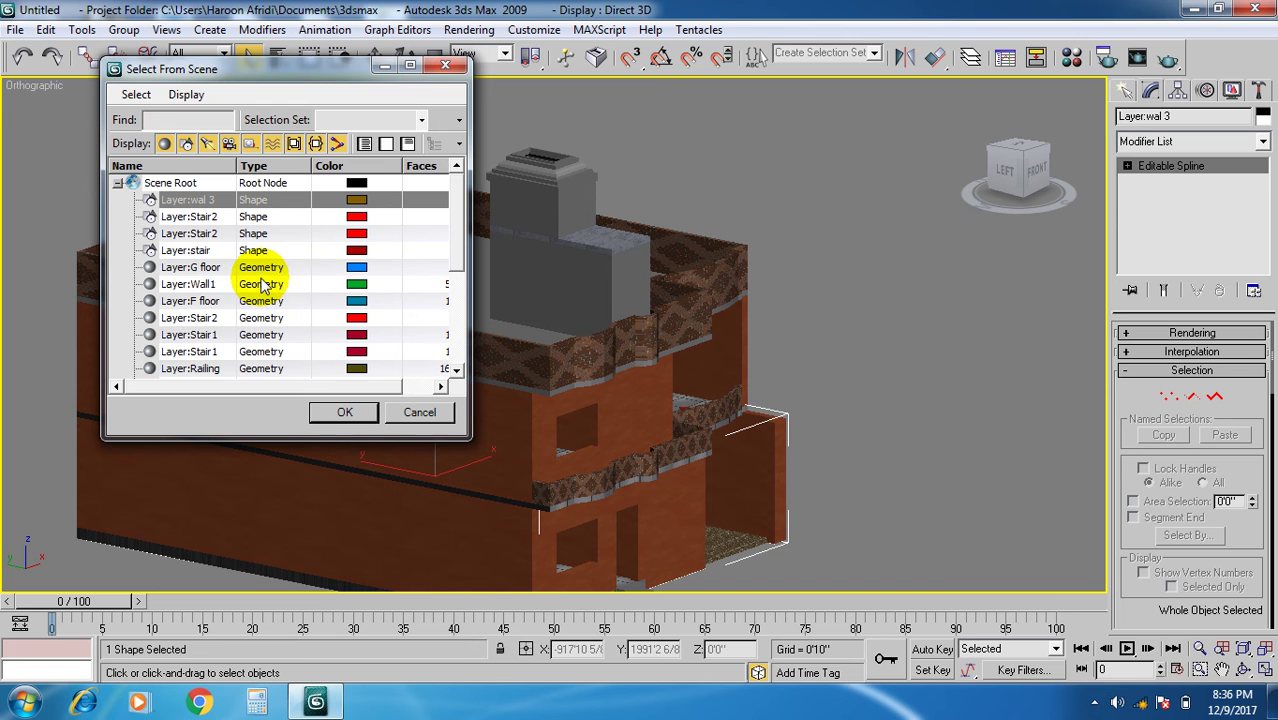
left_click(262, 285)
scroll(240, 330, "down", 8)
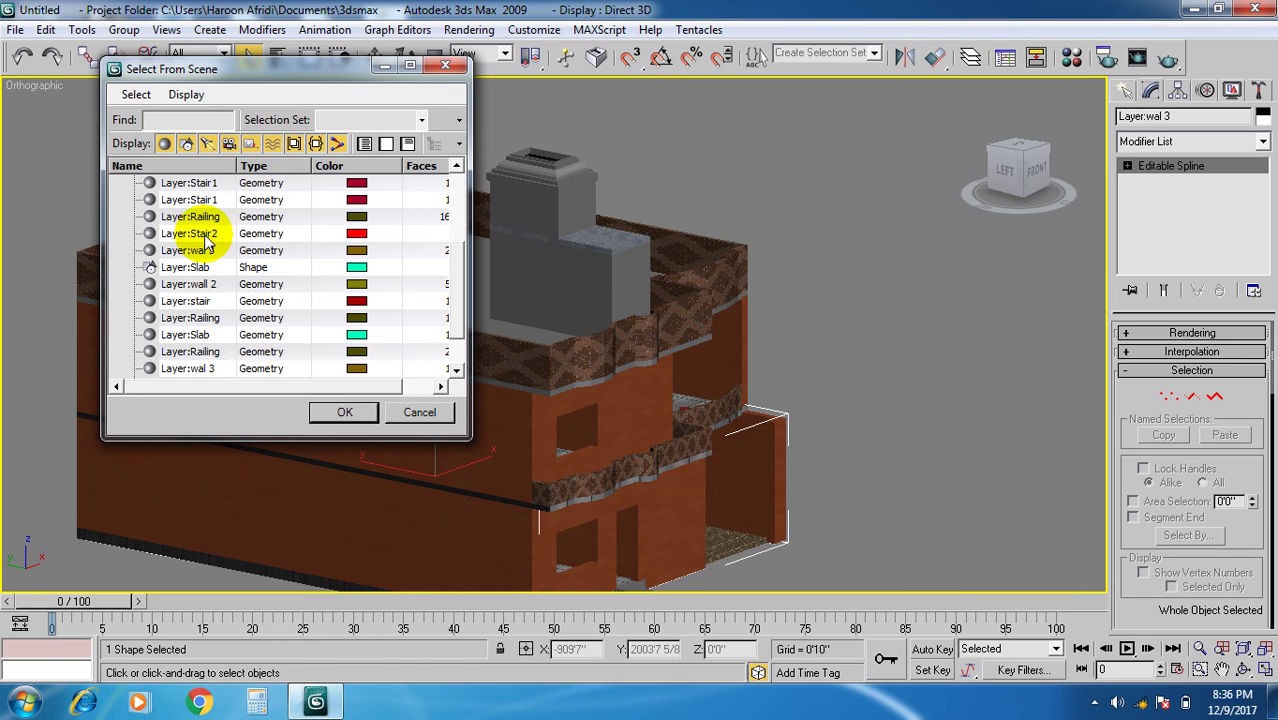
scroll(213, 220, "down", 1)
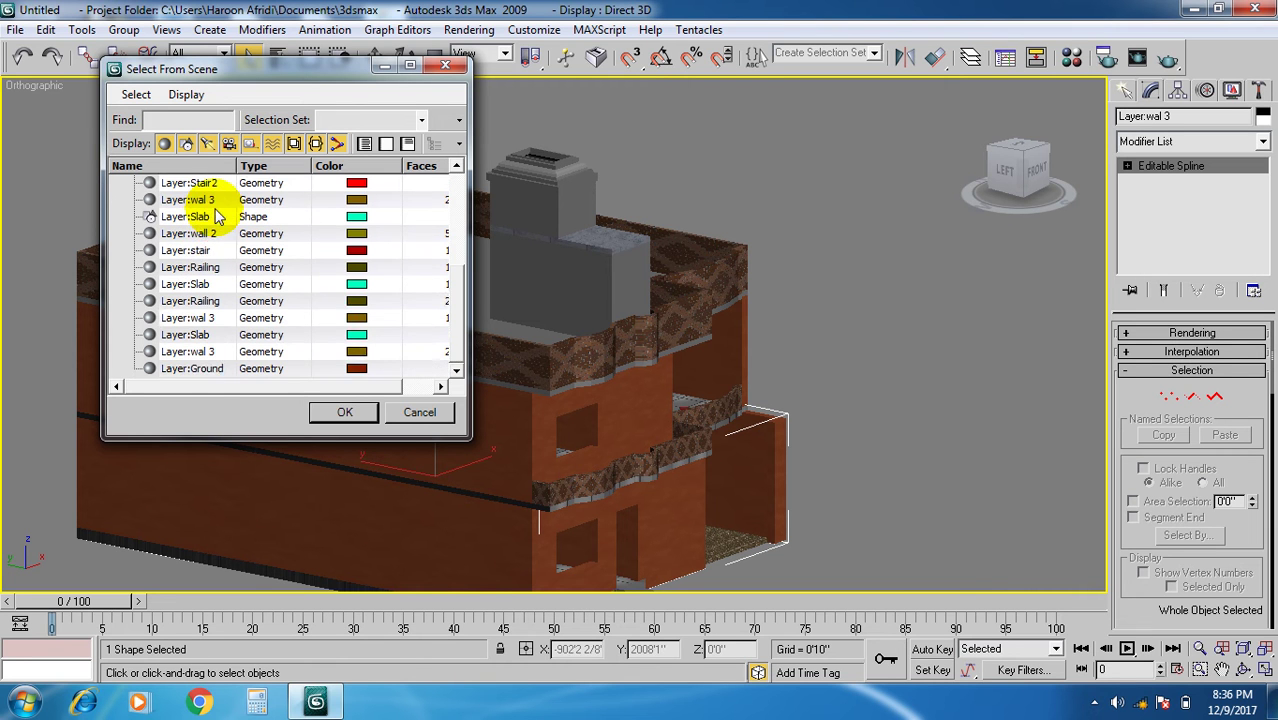
left_click(200, 317)
left_click(322, 410)
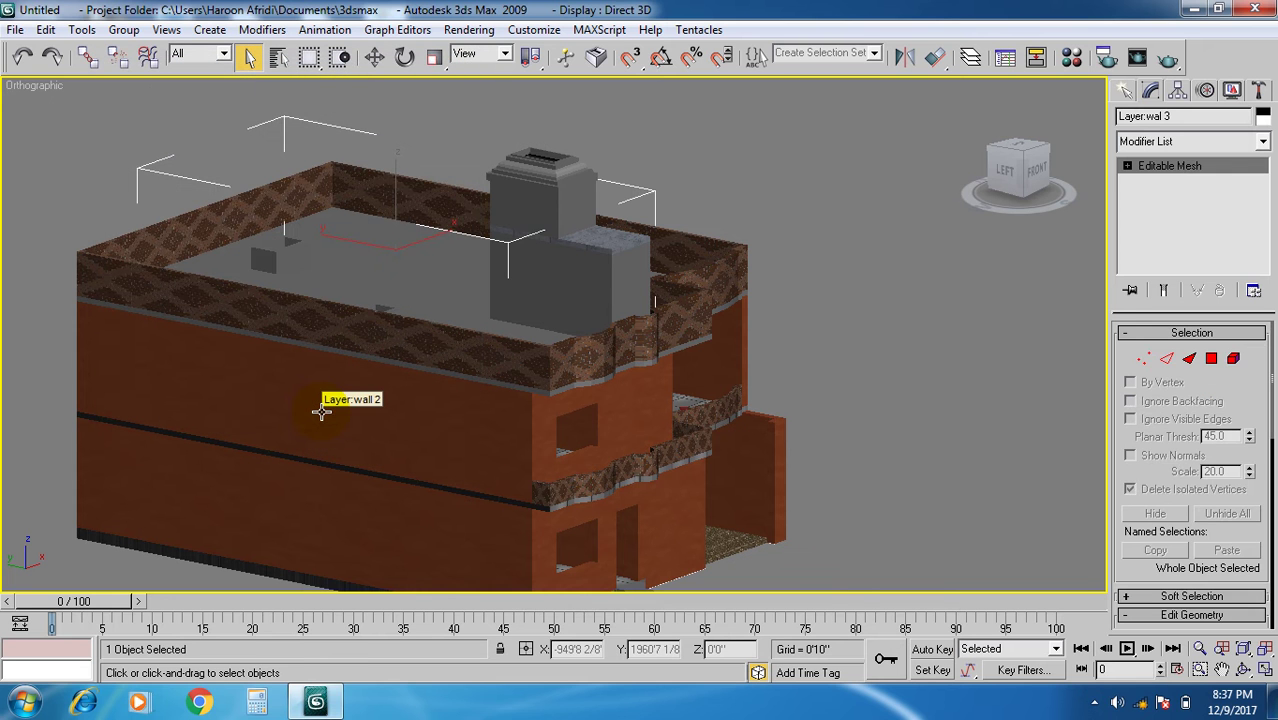
key("Delete")
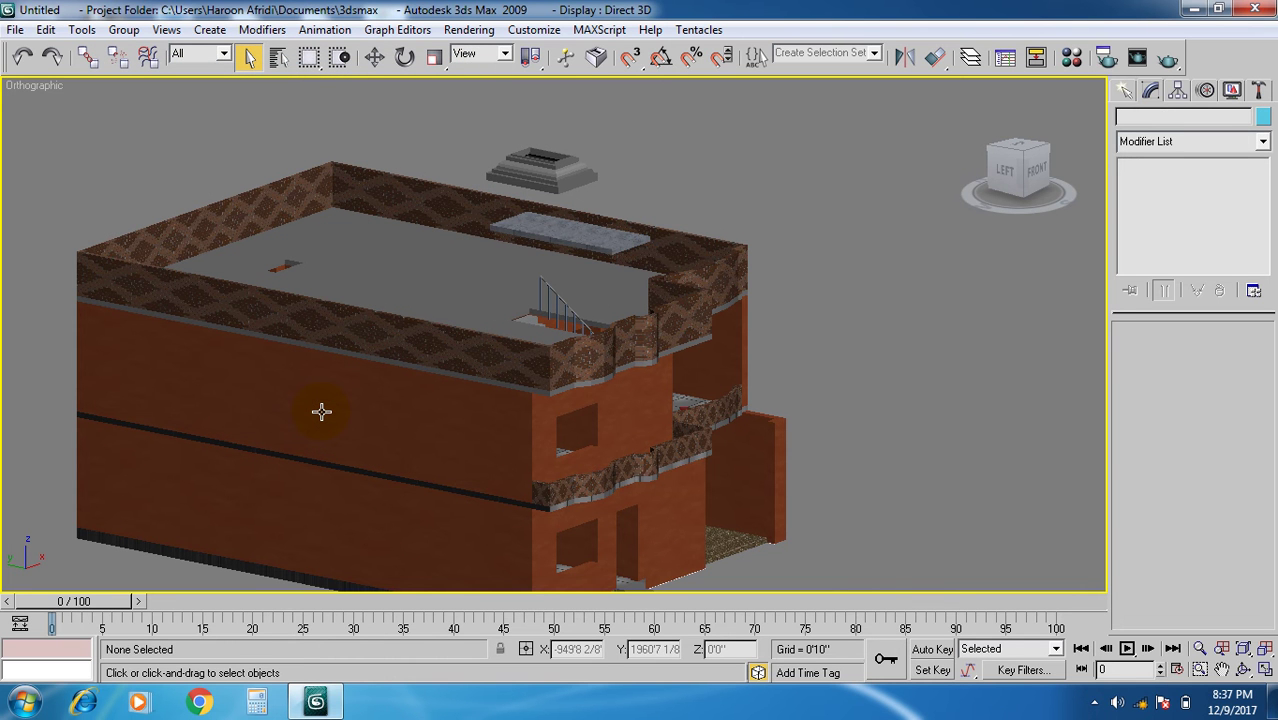
key("ctrl+z")
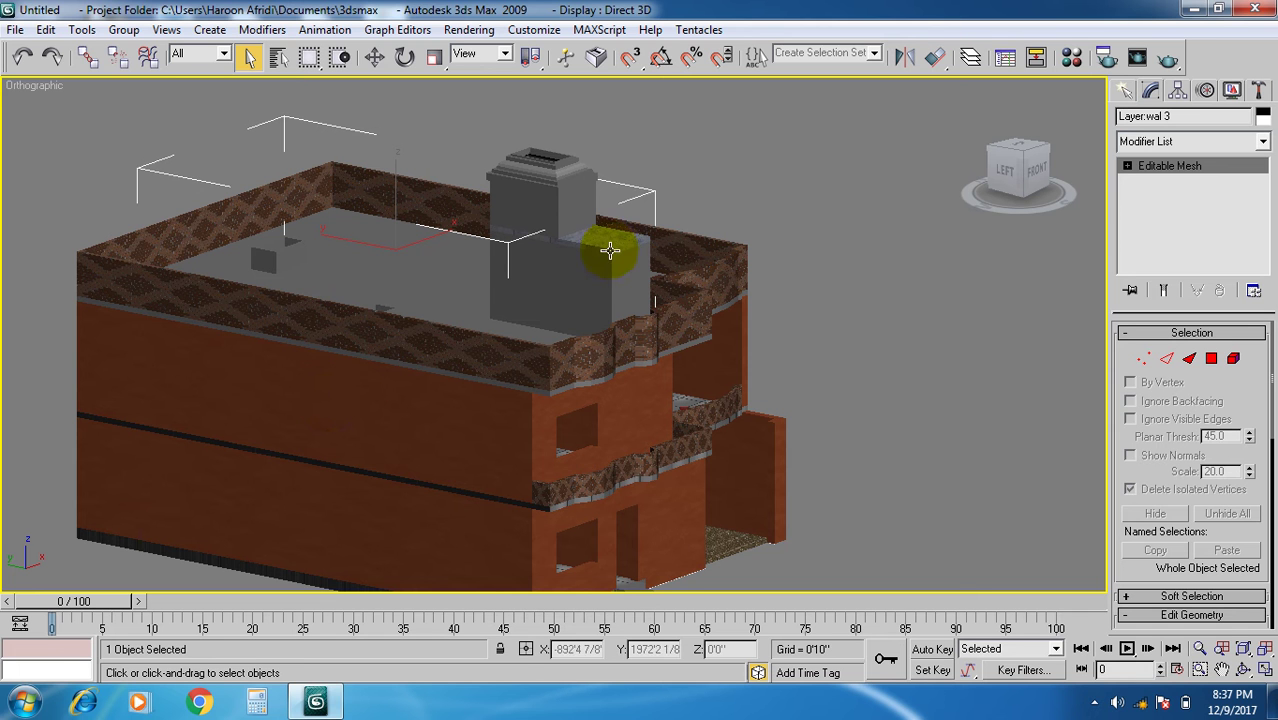
Open the Material Editor away from the roof view and activate the unused 05 - Default material slot.
scroll(608, 250, "up", 5)
scroll(605, 340, "down", 2)
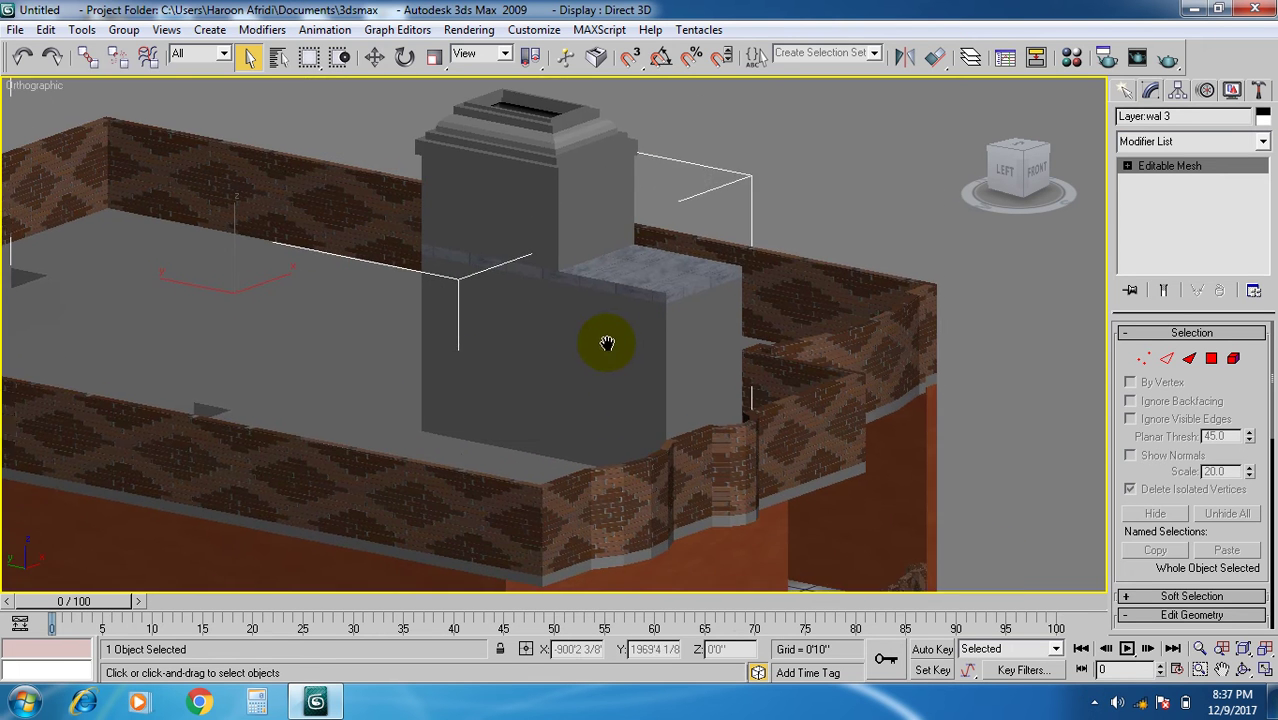
scroll(655, 288, "up", 5)
mouse_move(655, 288)
middle_mouse_down()
mouse_move(659, 200)
mouse_move(676, 191)
mouse_move(634, 294)
middle_mouse_up()
scroll(672, 261, "up", 3)
scroll(672, 260, "down", 5)
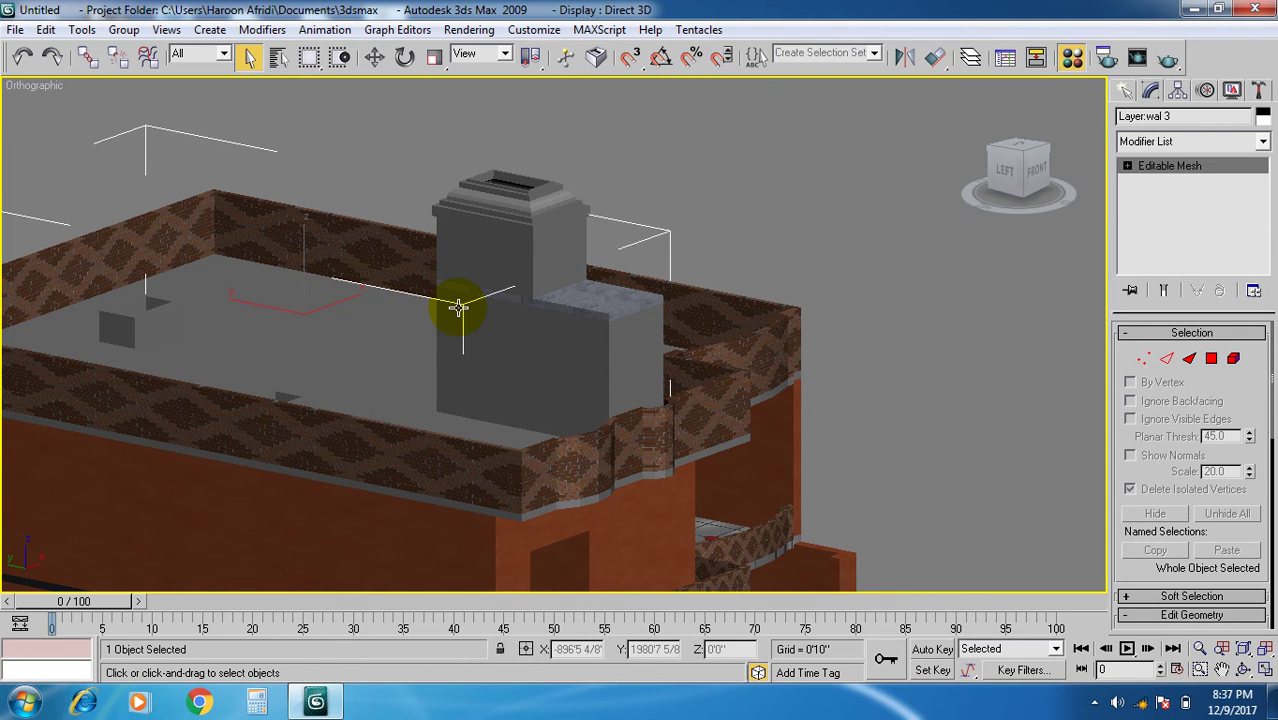
key("m")
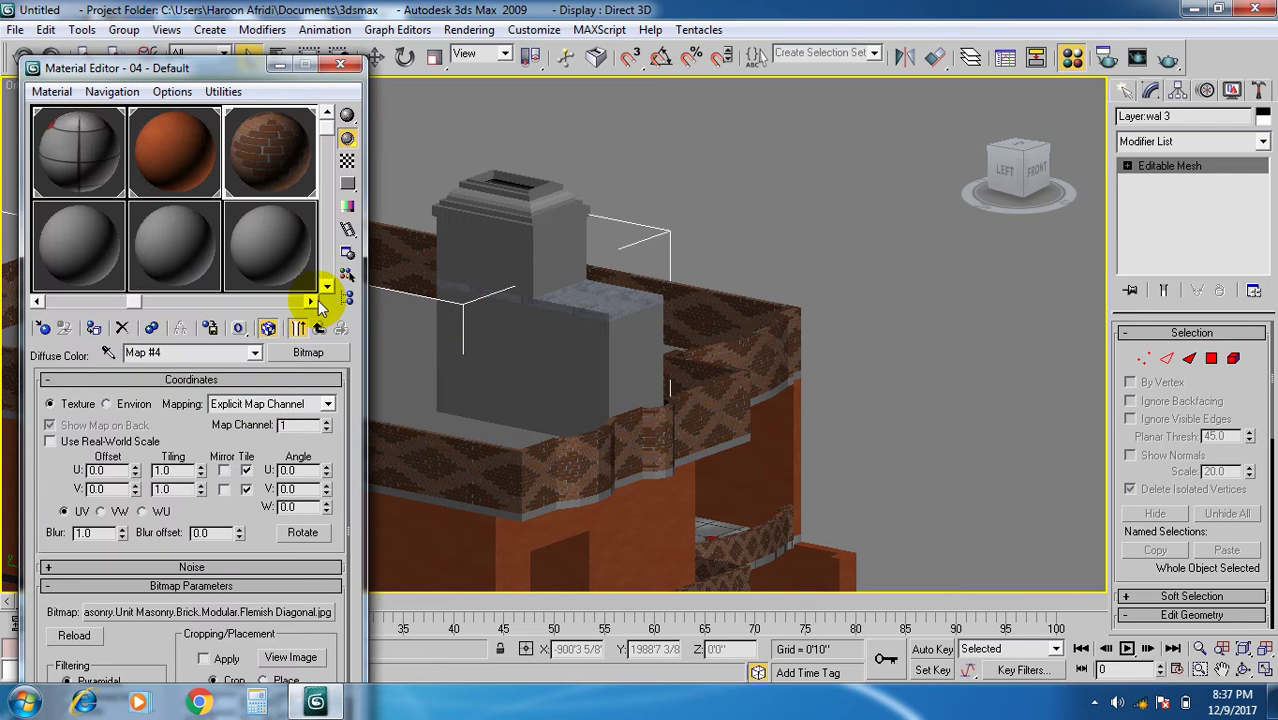
left_click_drag(242, 68, 818, 44)
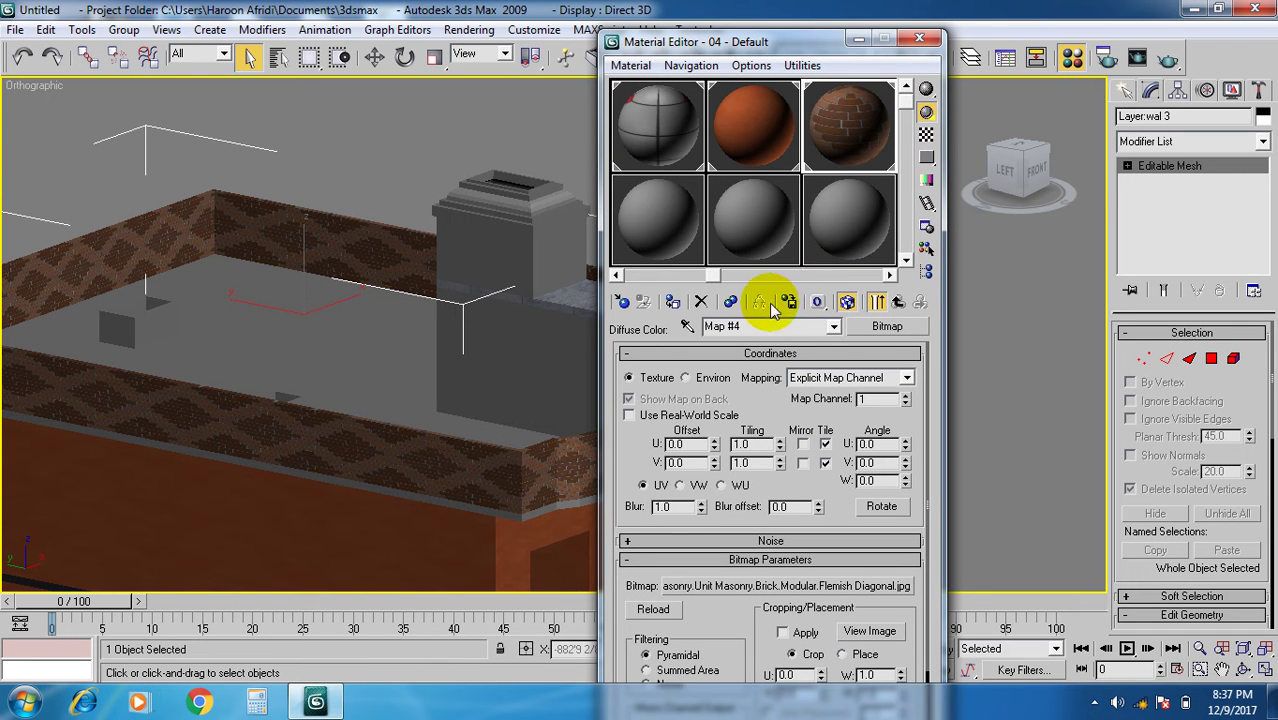
left_click(890, 274)
left_click(847, 145)
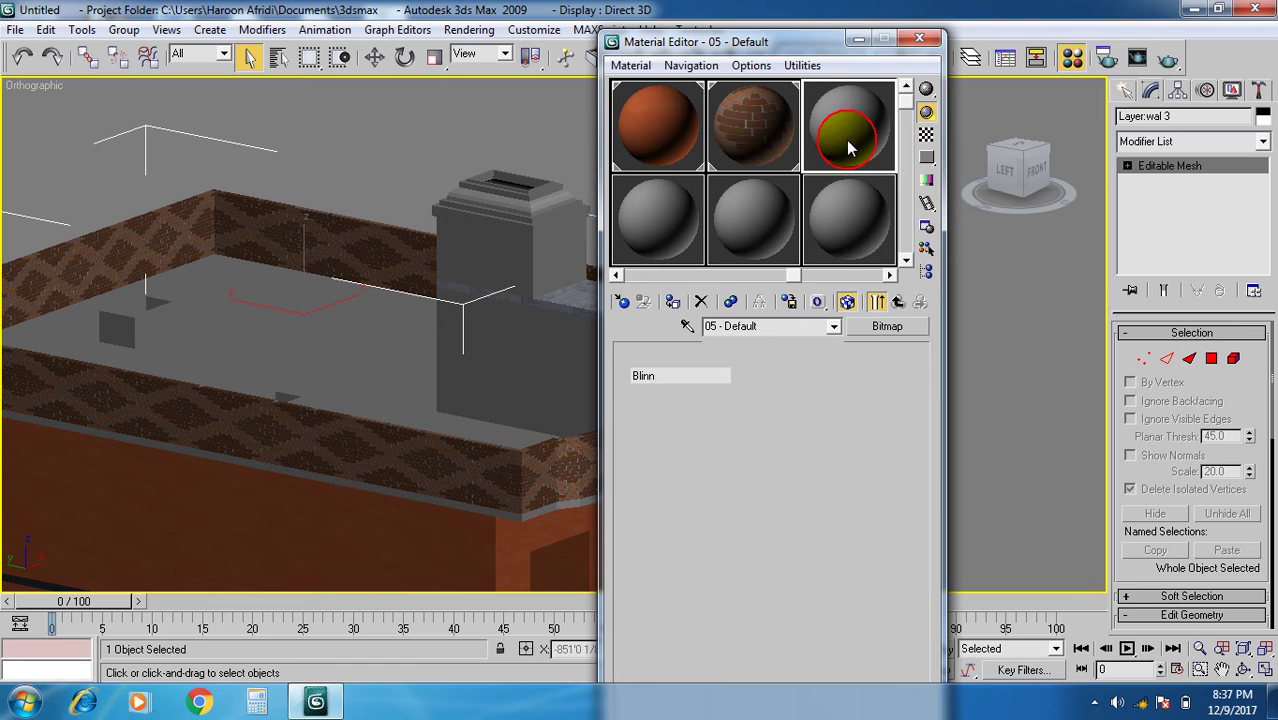
Load Finishes.Flooring.Tile.Square.Blue.1.jpg as the material's diffuse bitmap, assign it to the selected roof walls and show it in the viewport.
left_click(754, 466)
double_click(767, 130)
scroll(566, 288, "down", 3)
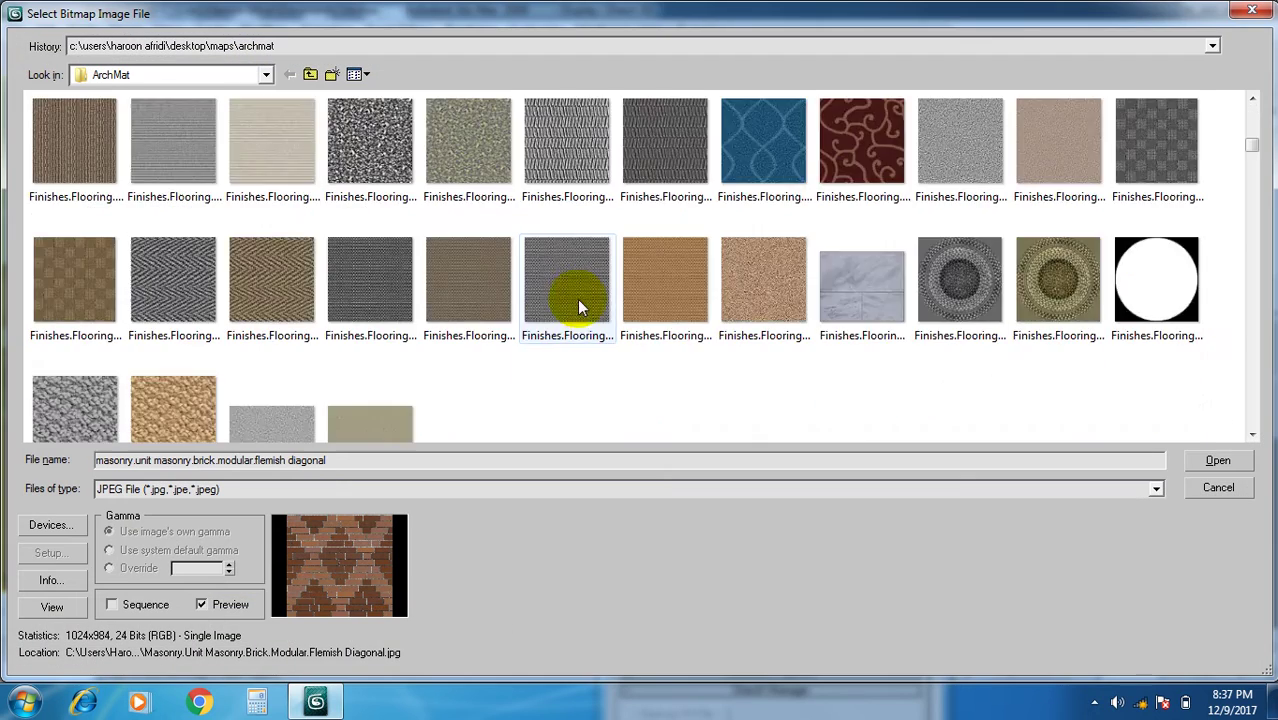
scroll(585, 313, "down", 3)
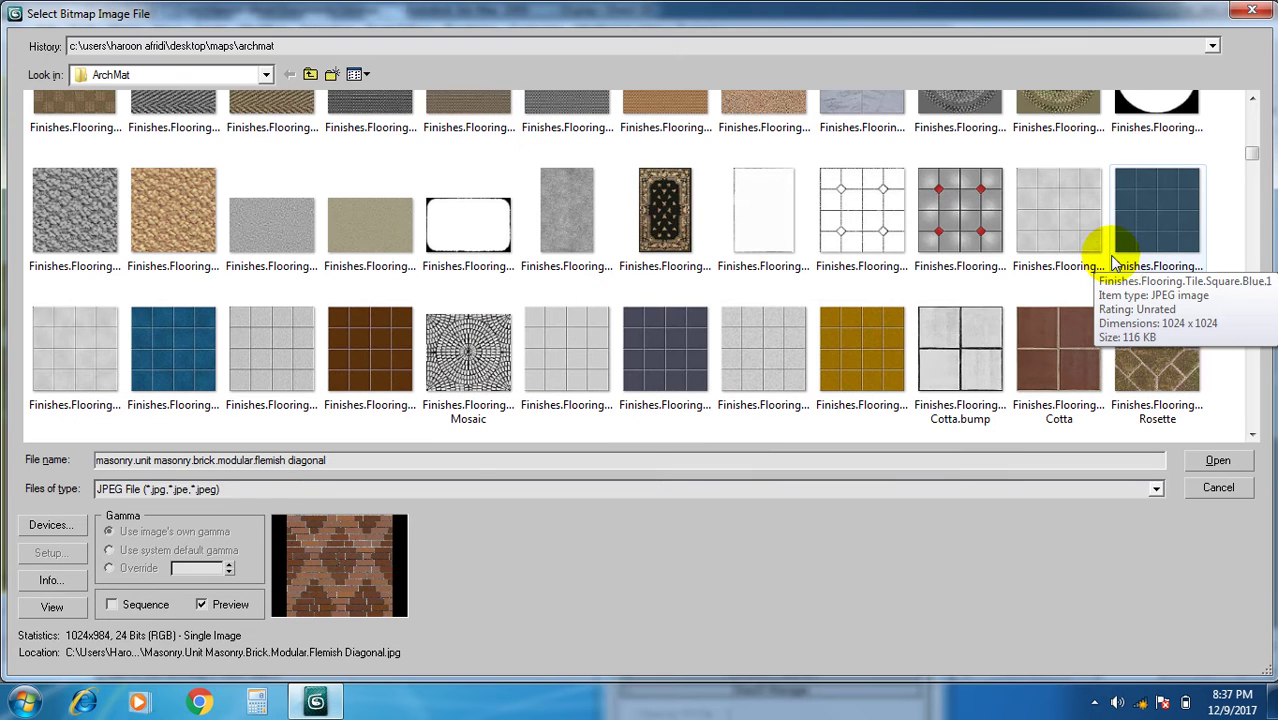
double_click(1174, 214)
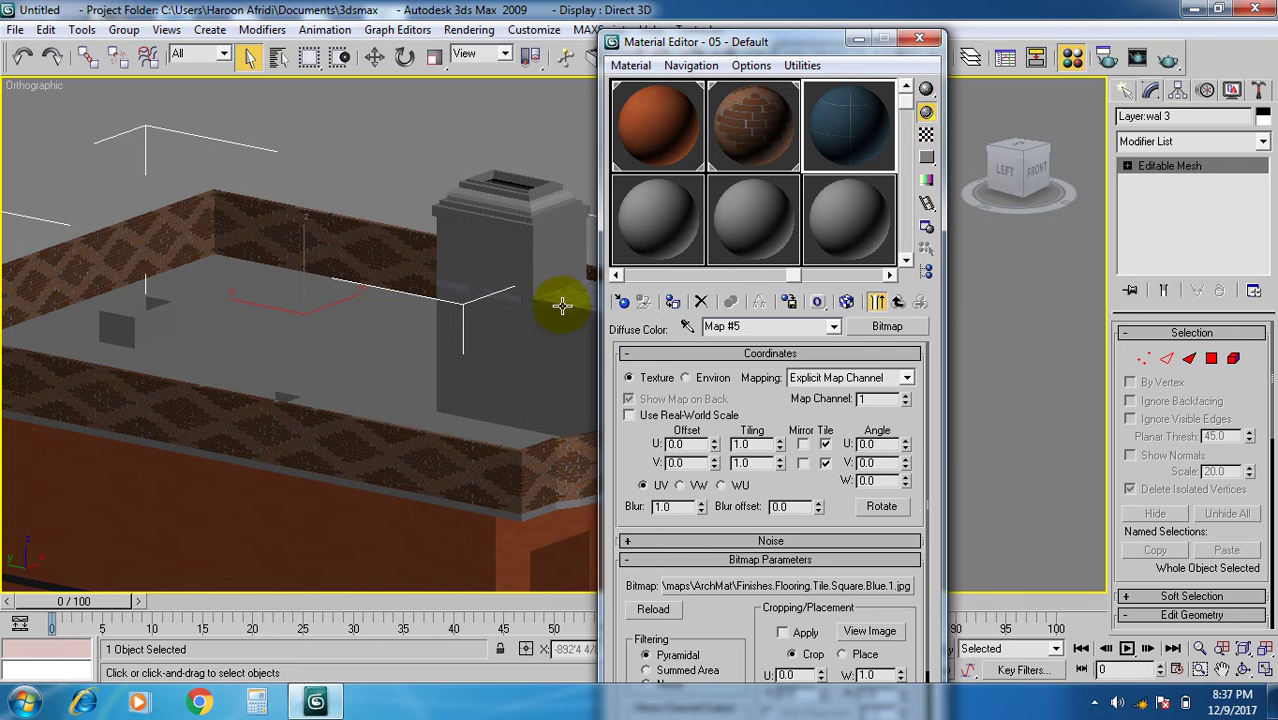
left_click(672, 301)
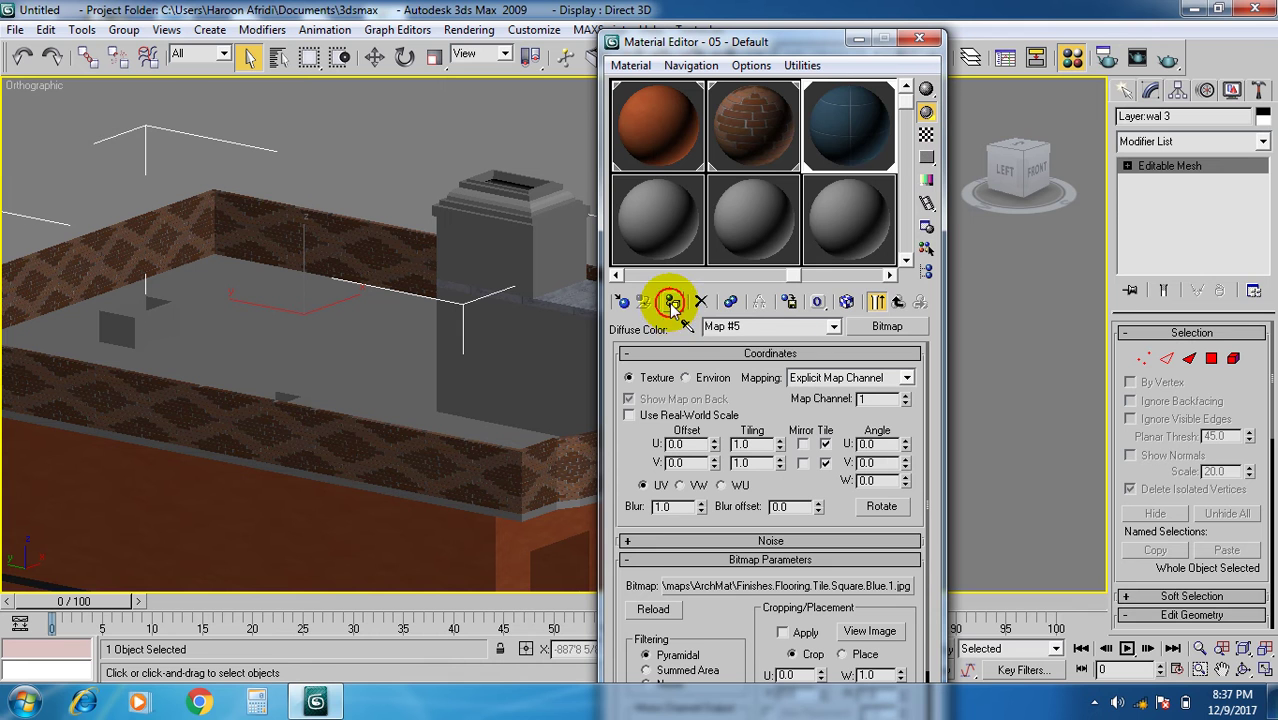
left_click(845, 303)
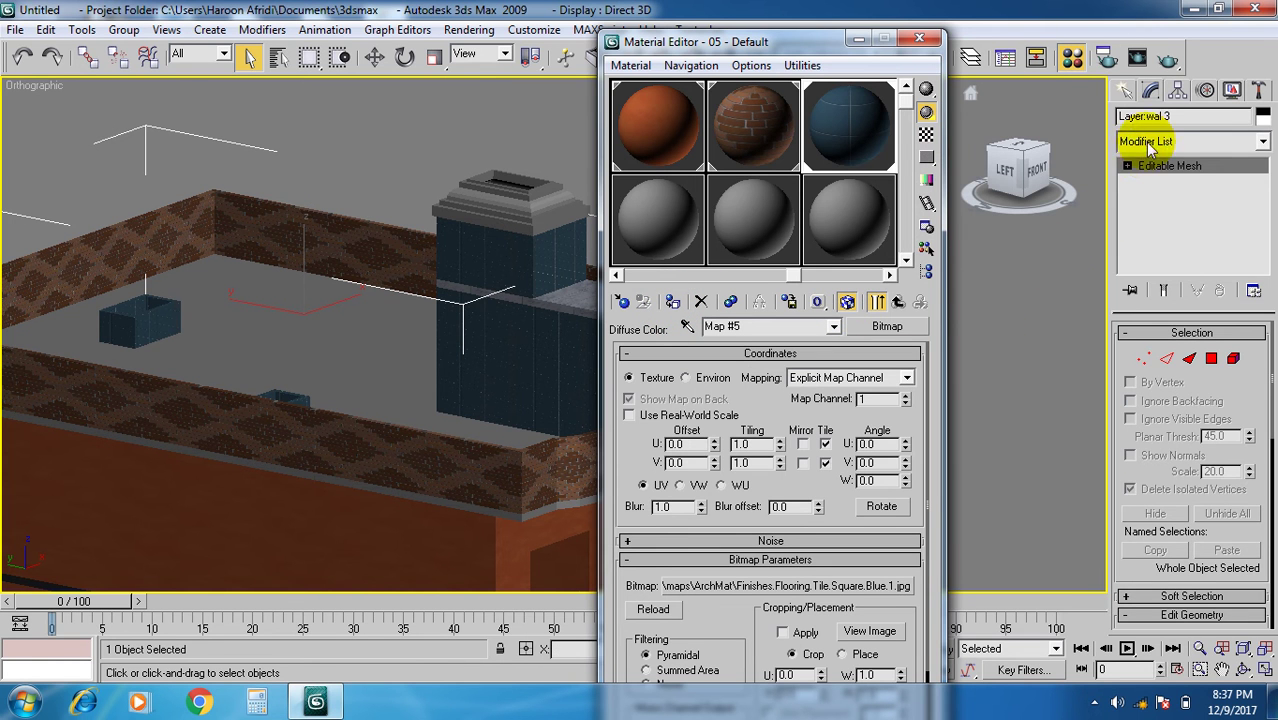
Add a UVW Map modifier to the selected roof walls and set its mapping to Box.
left_click(1213, 140)
key("u")
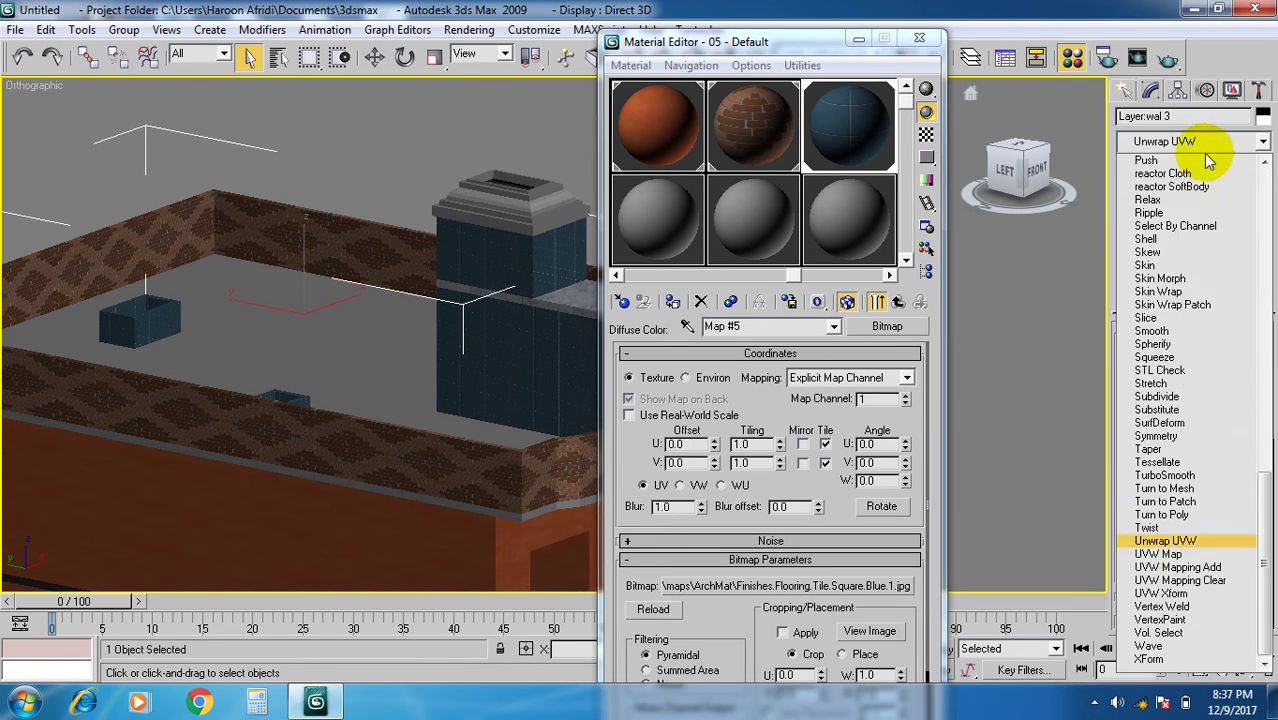
left_click(1160, 553)
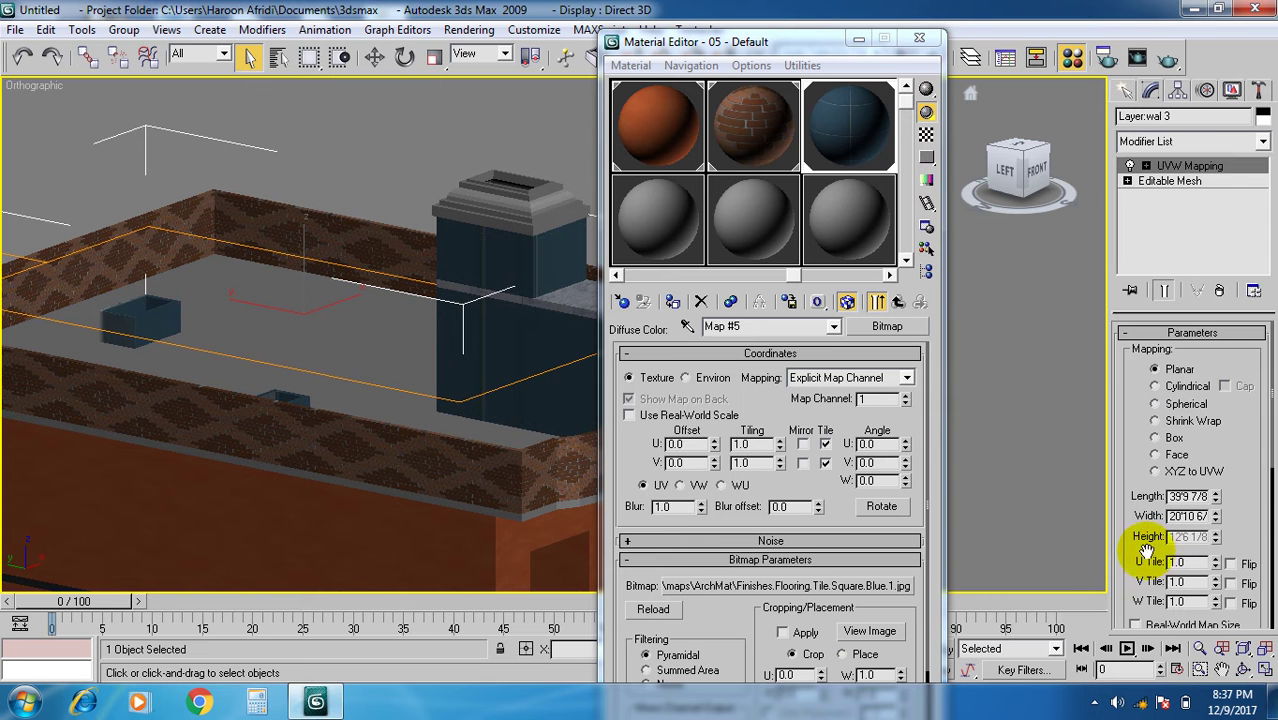
scroll(300, 442, "up", 5)
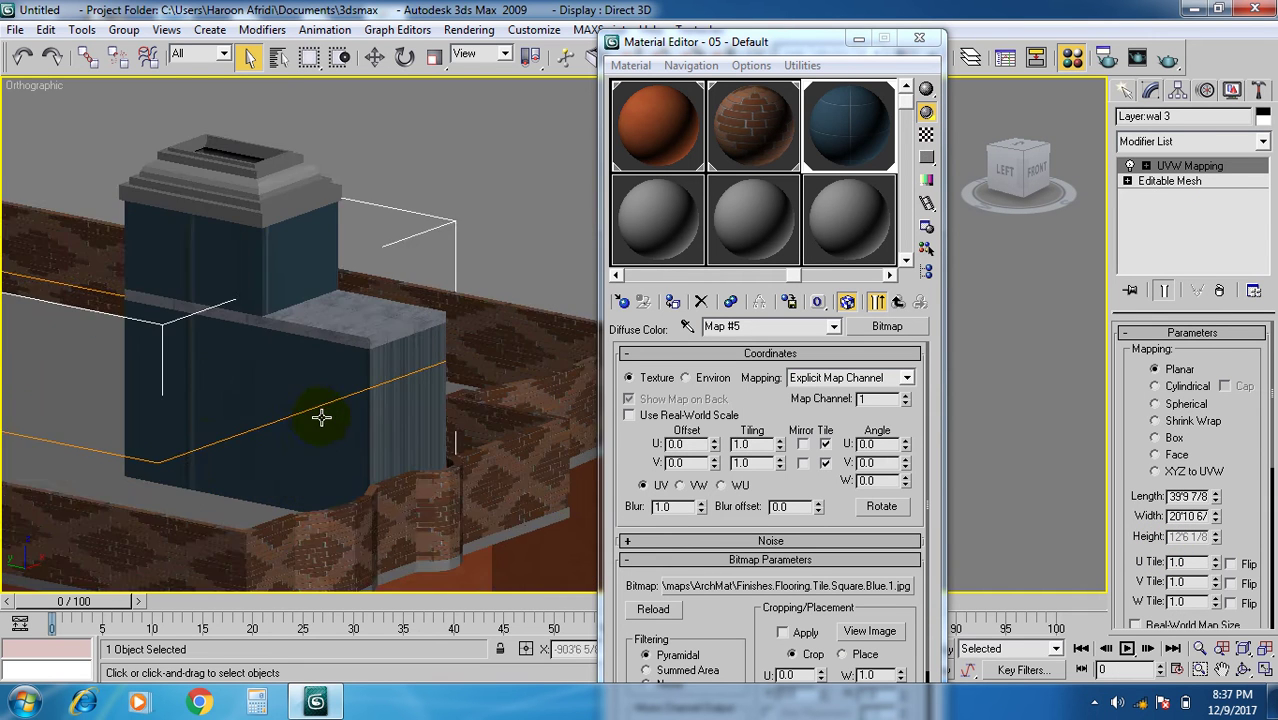
middle_click_drag(300, 446, 600, 340, "alt")
left_click(1155, 438)
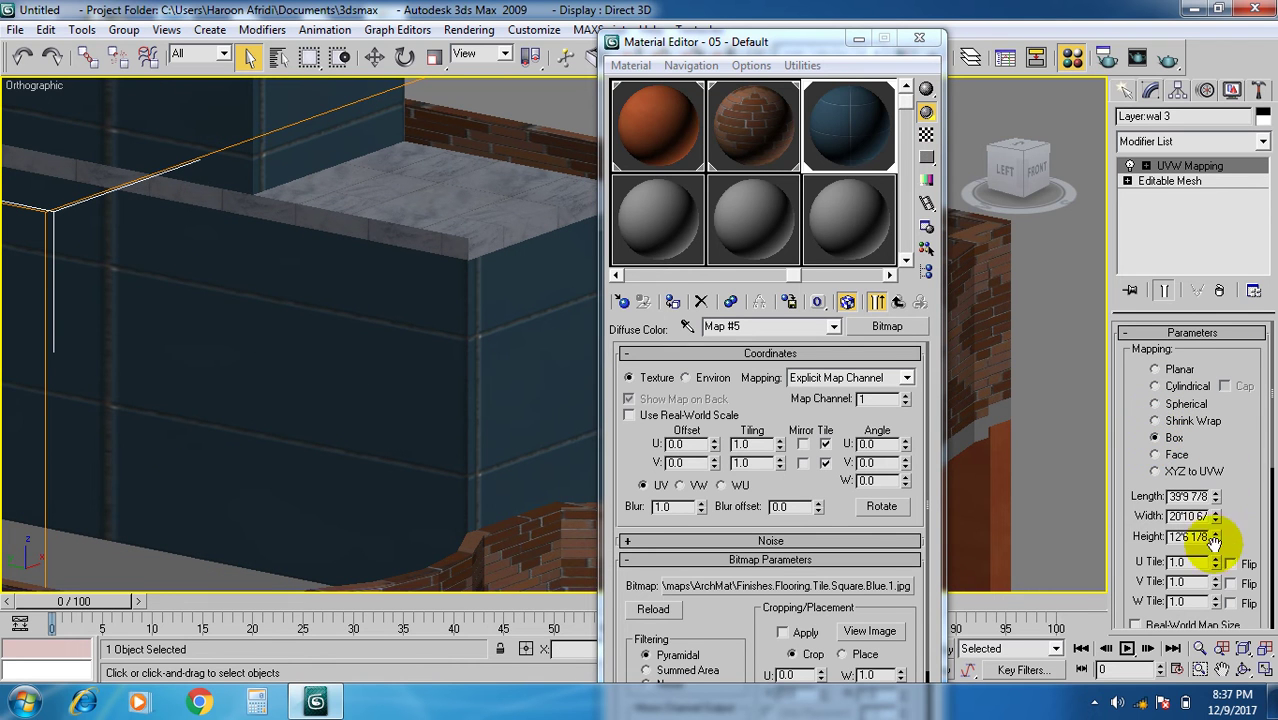
Set the blue tile mapping's U Tile to 4.18 and V Tile to 3.5.
left_click_drag(1215, 563, 1219, 264)
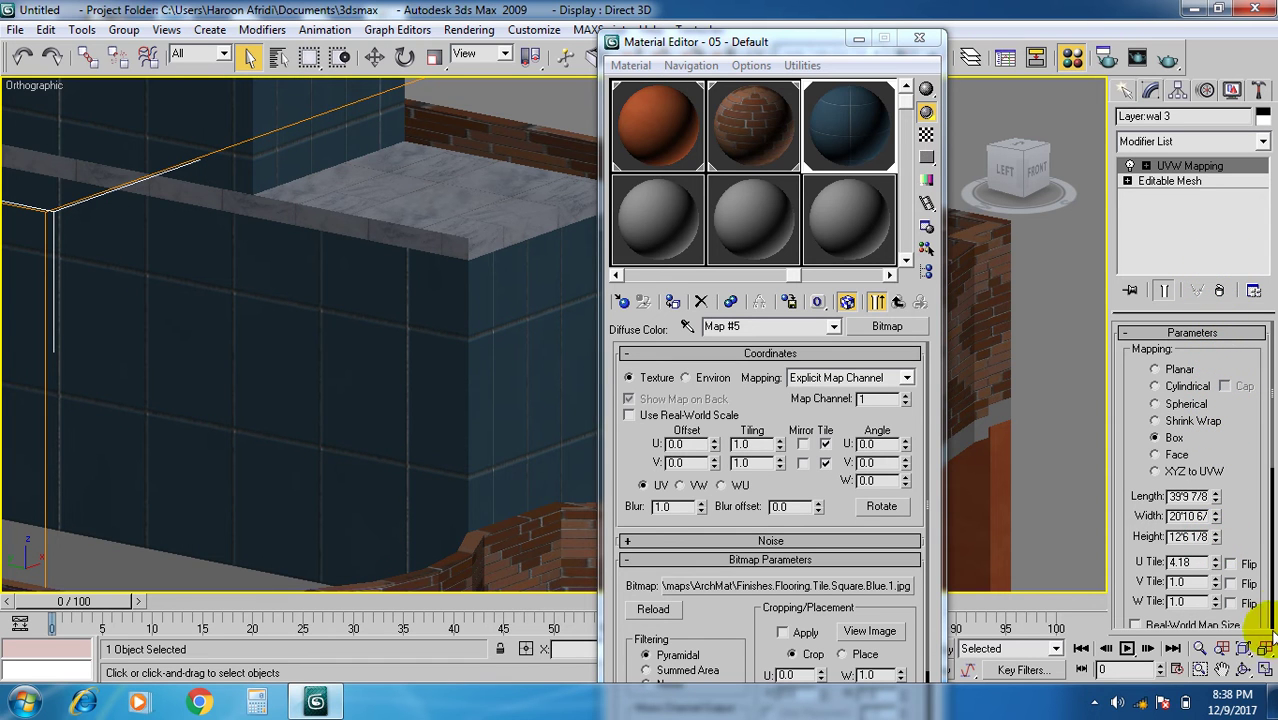
left_click_drag(1220, 588, 1218, 344)
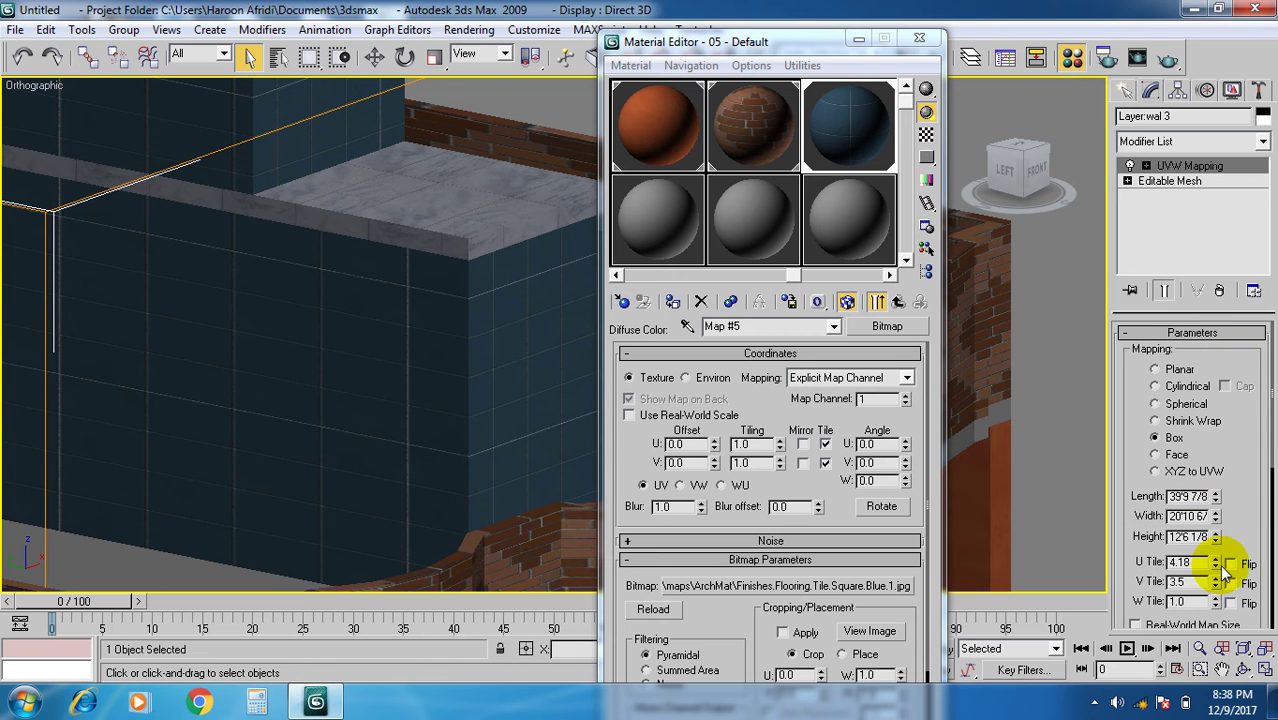
Set the blue tile mapping's U Tile to 4.74 and close the Material Editor.
left_click_drag(1219, 566, 1212, 505)
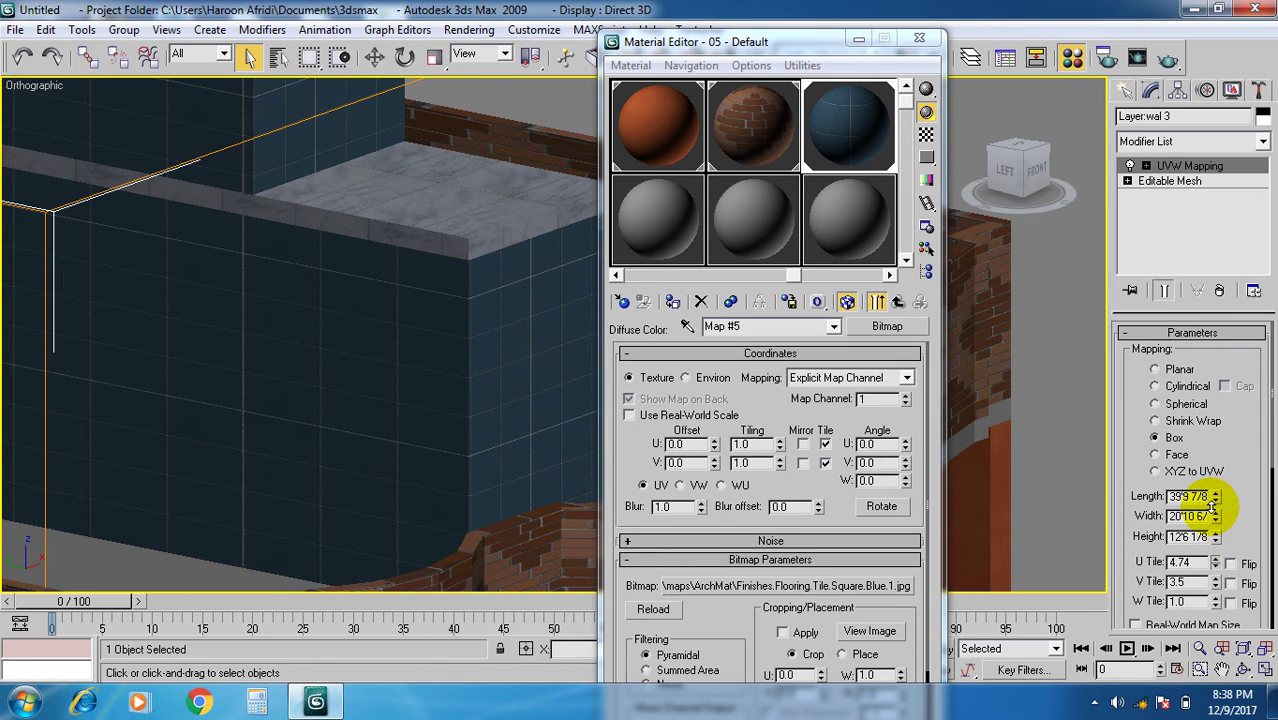
scroll(358, 380, "down", 6)
middle_click_drag(366, 377, 331, 371, "alt")
scroll(390, 395, "down", 3)
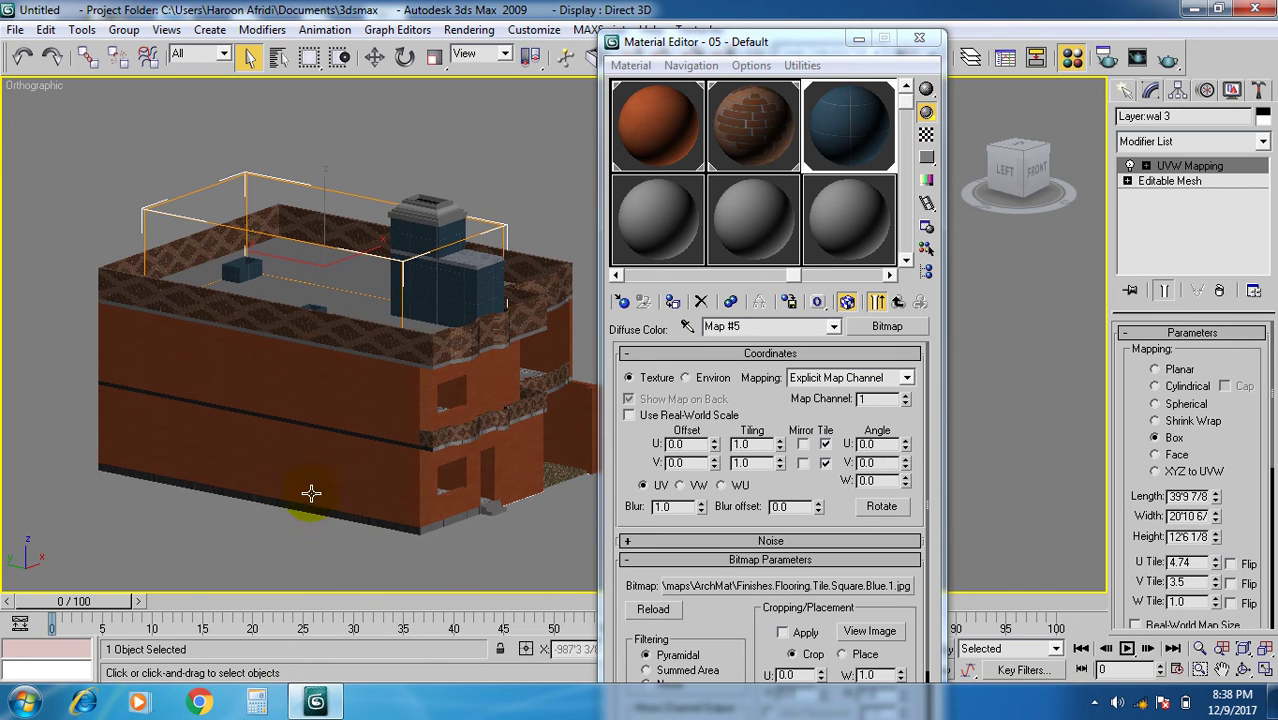
left_click(919, 38)
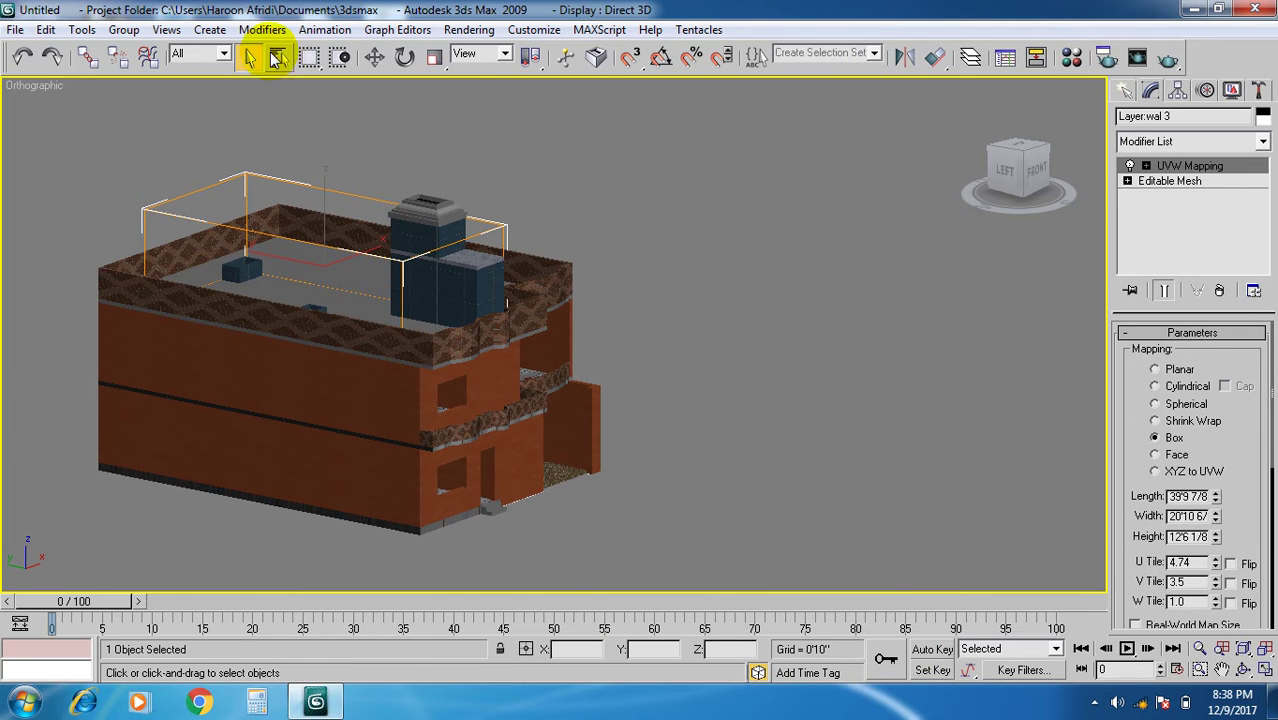
key("h")
left_click(228, 337)
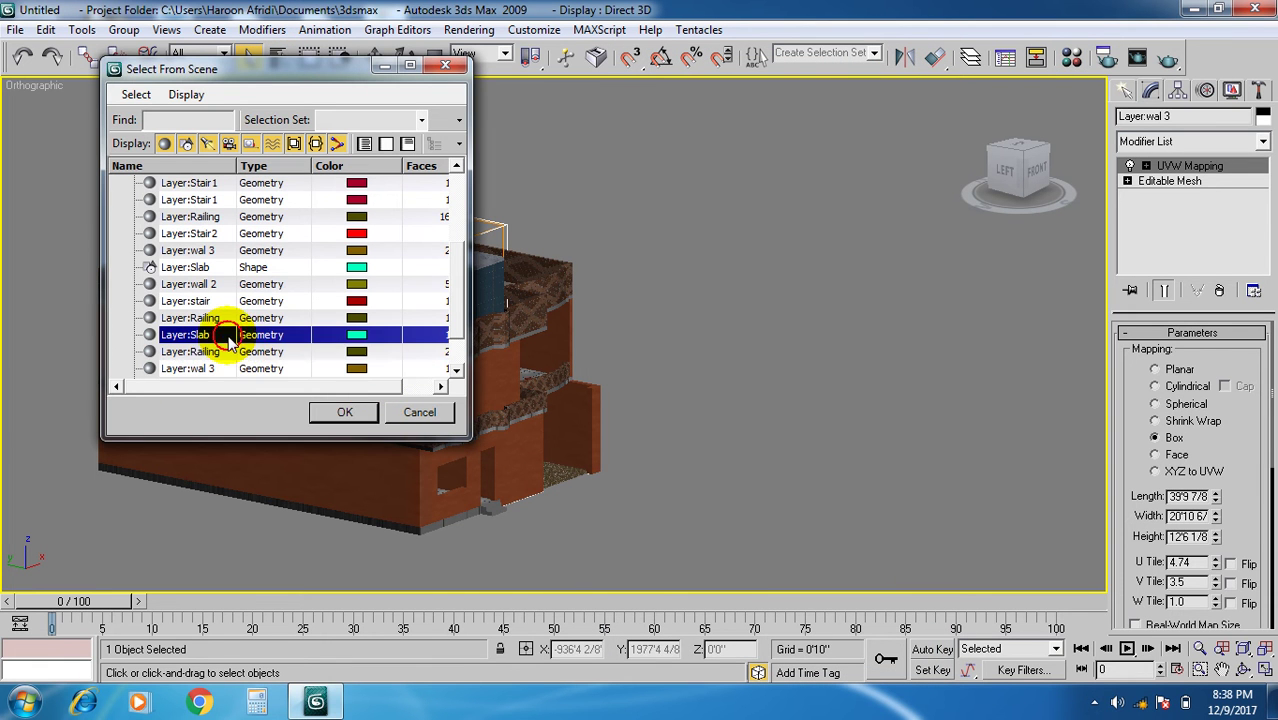
left_click(343, 412)
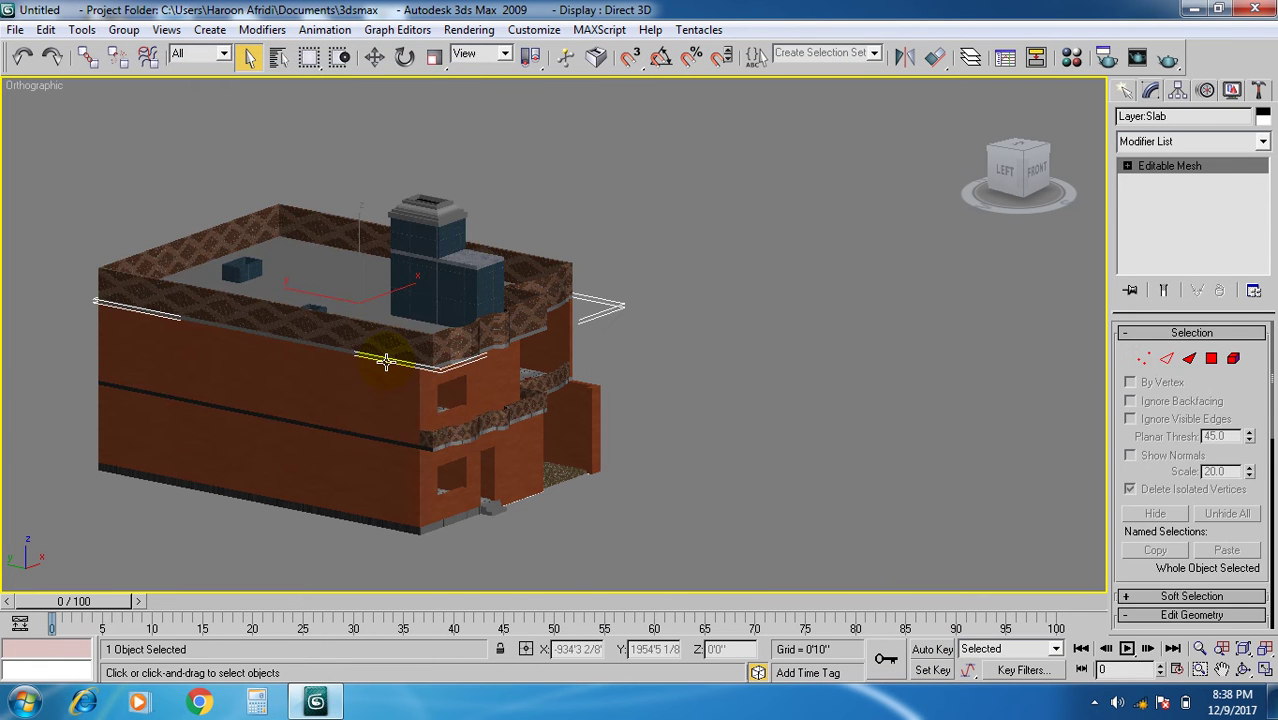
scroll(385, 362, "up", 3)
Hide the roof railing around the top slab.
left_click(540, 296)
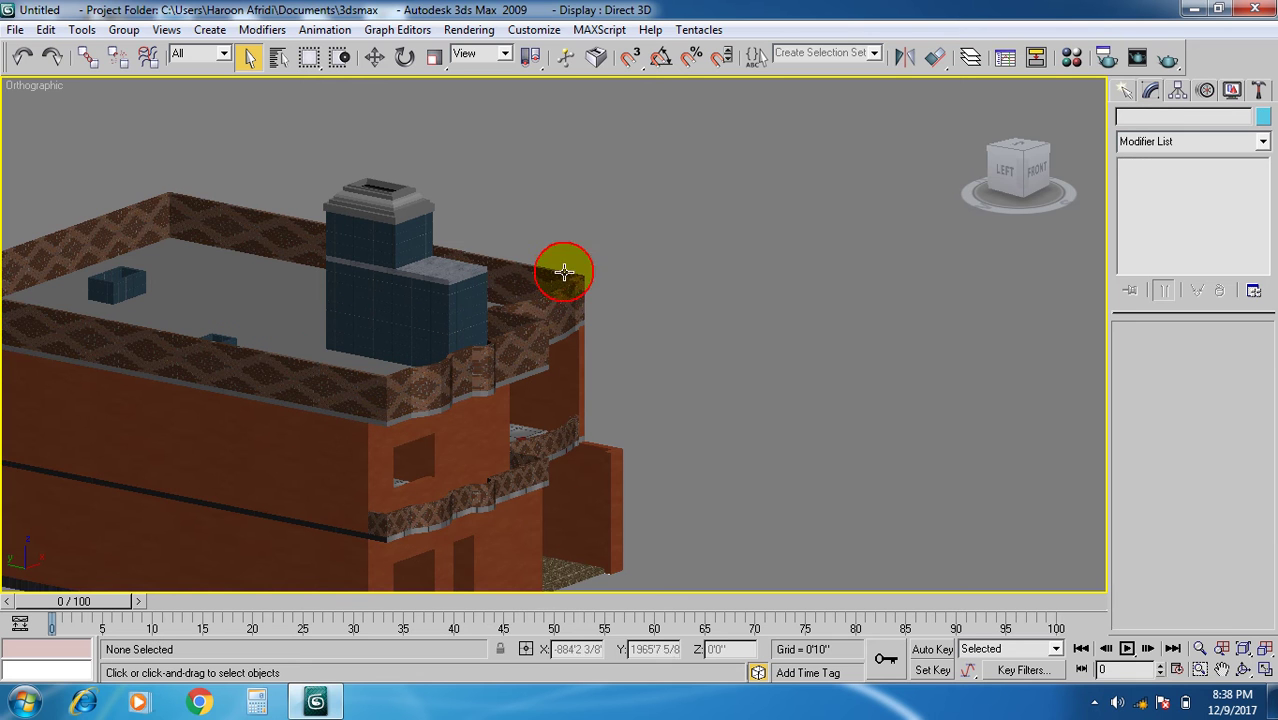
left_click(578, 284)
right_click(578, 284)
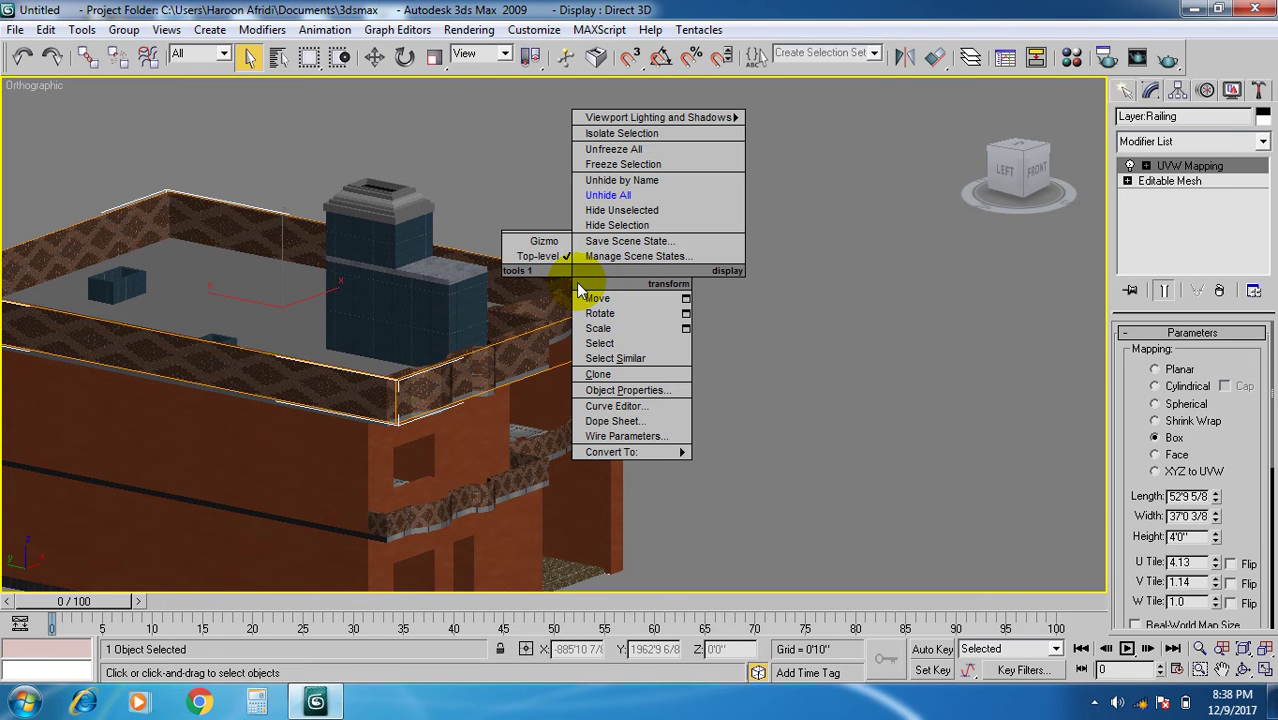
left_click(615, 226)
middle_click_drag(575, 320, 645, 293)
scroll(451, 325, "up", 2)
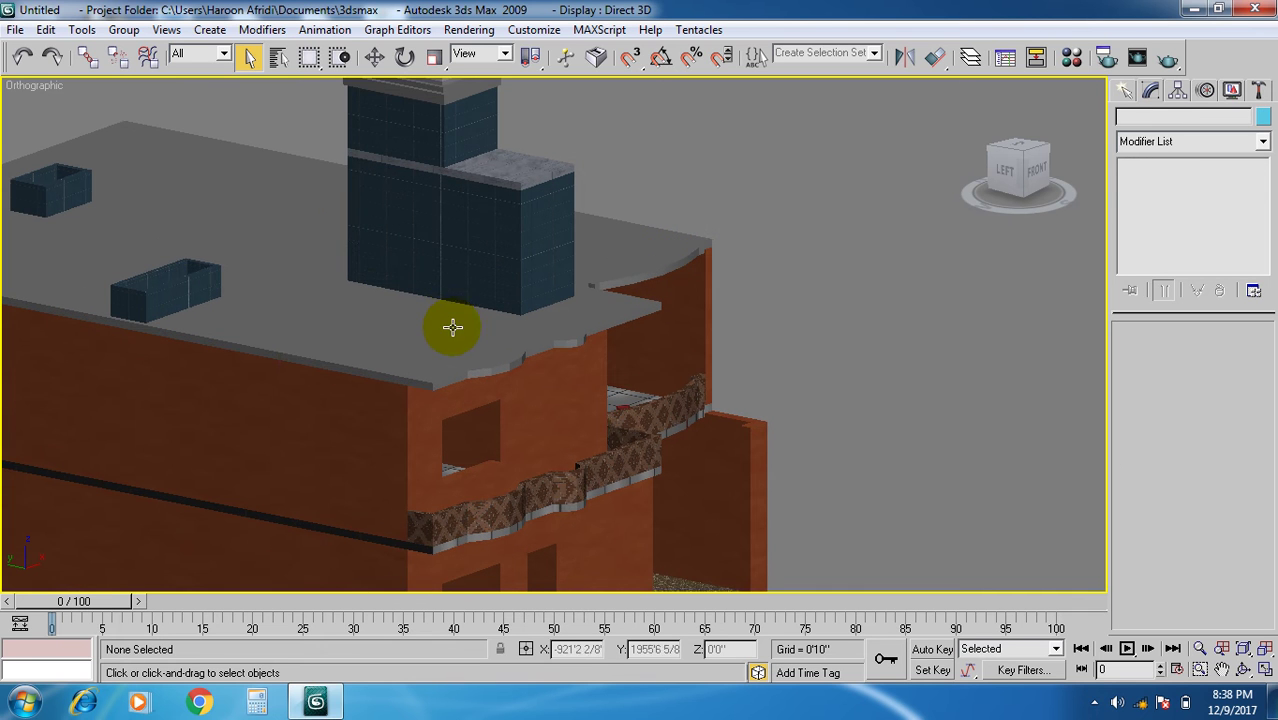
left_click(279, 57)
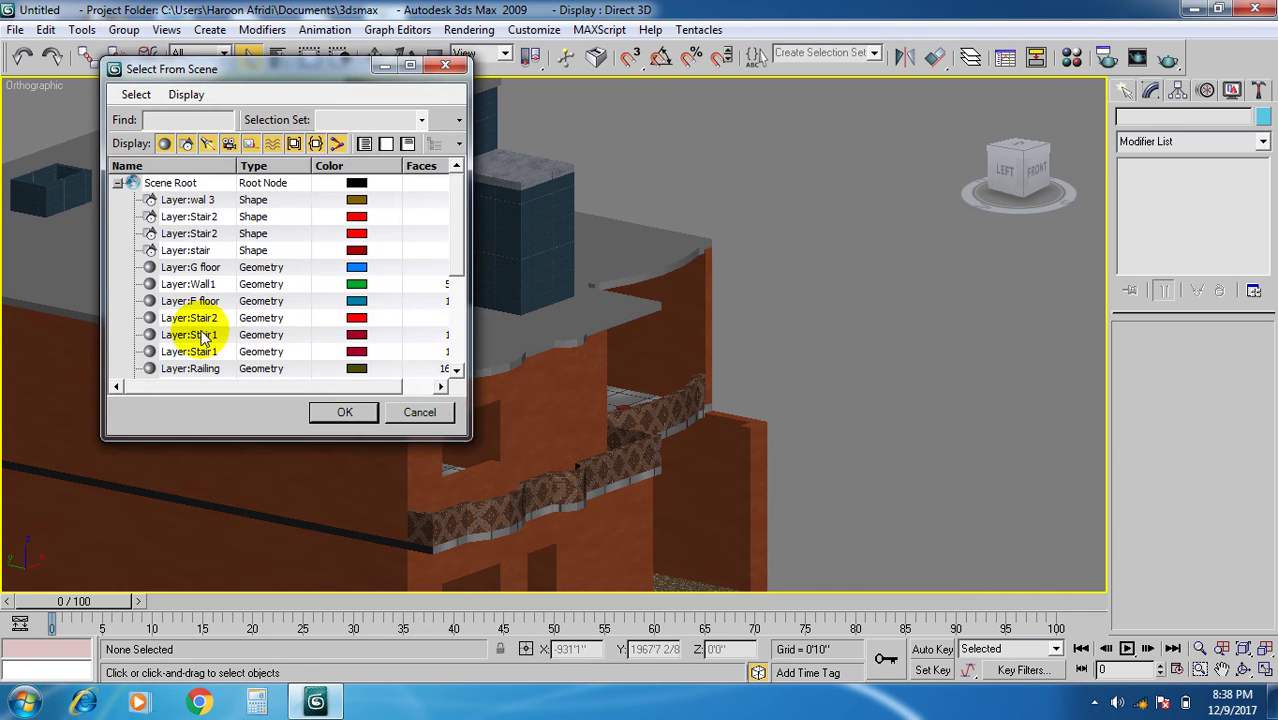
left_click(224, 351)
left_click(216, 300)
scroll(215, 308, "down", 2)
left_click(218, 318)
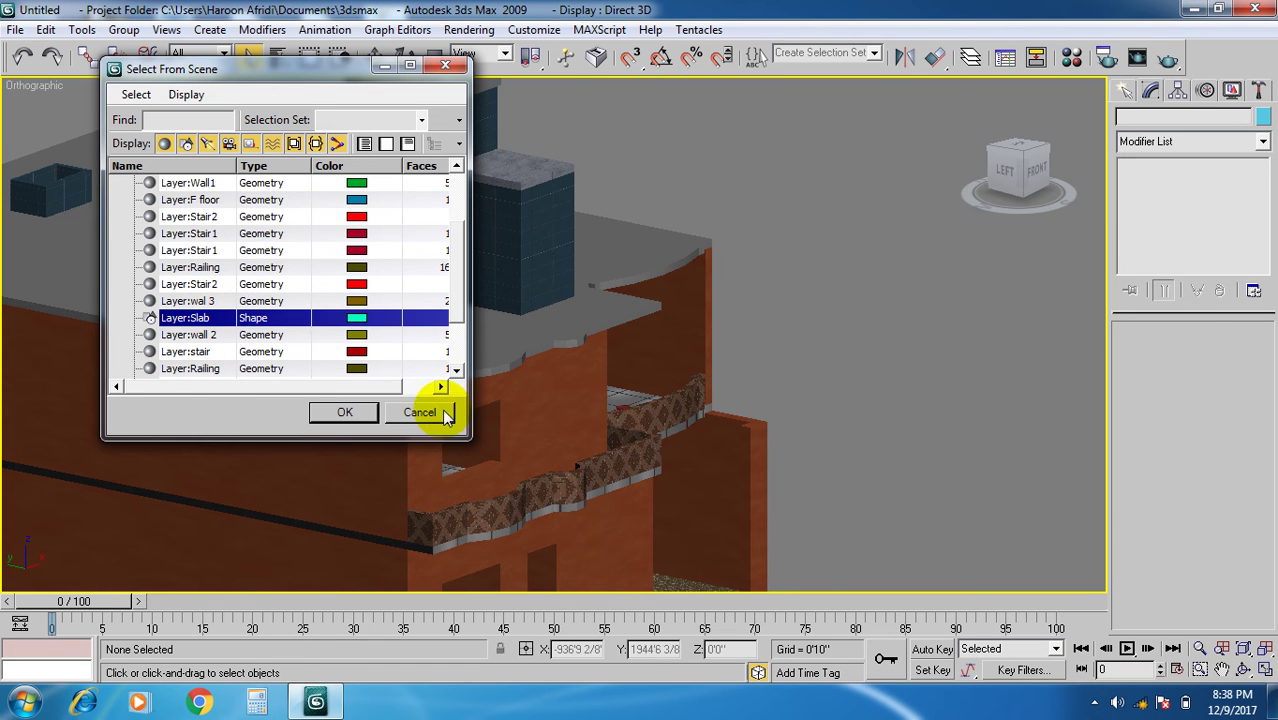
left_click(362, 413)
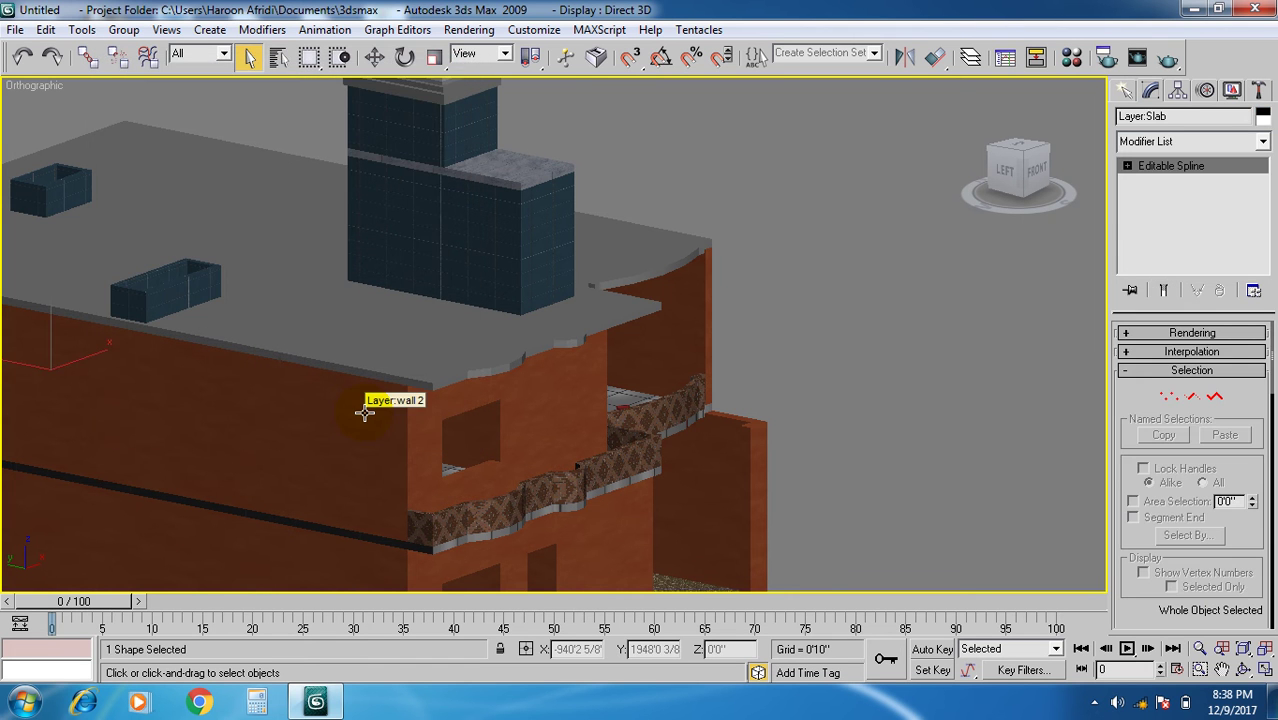
key("ctrl+d")
key("ctrl+z")
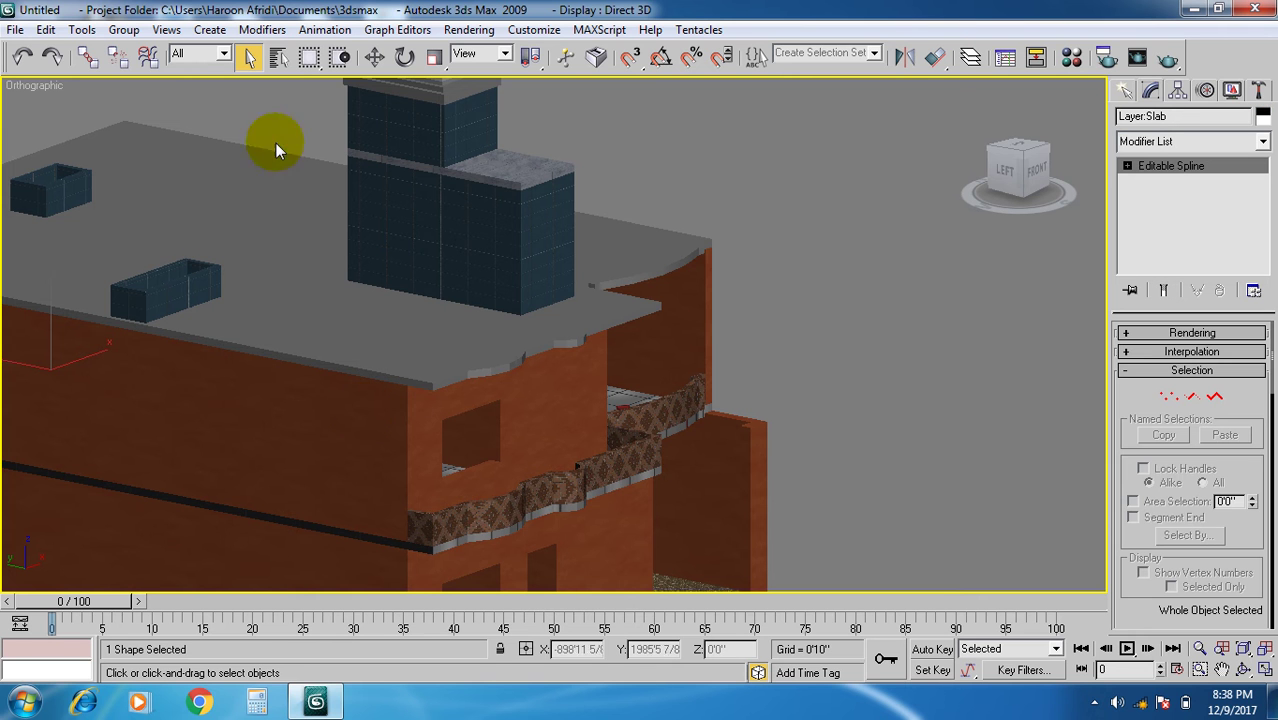
Select the roof's Layer:Slab geometry object by name from the scene list.
left_click(278, 57)
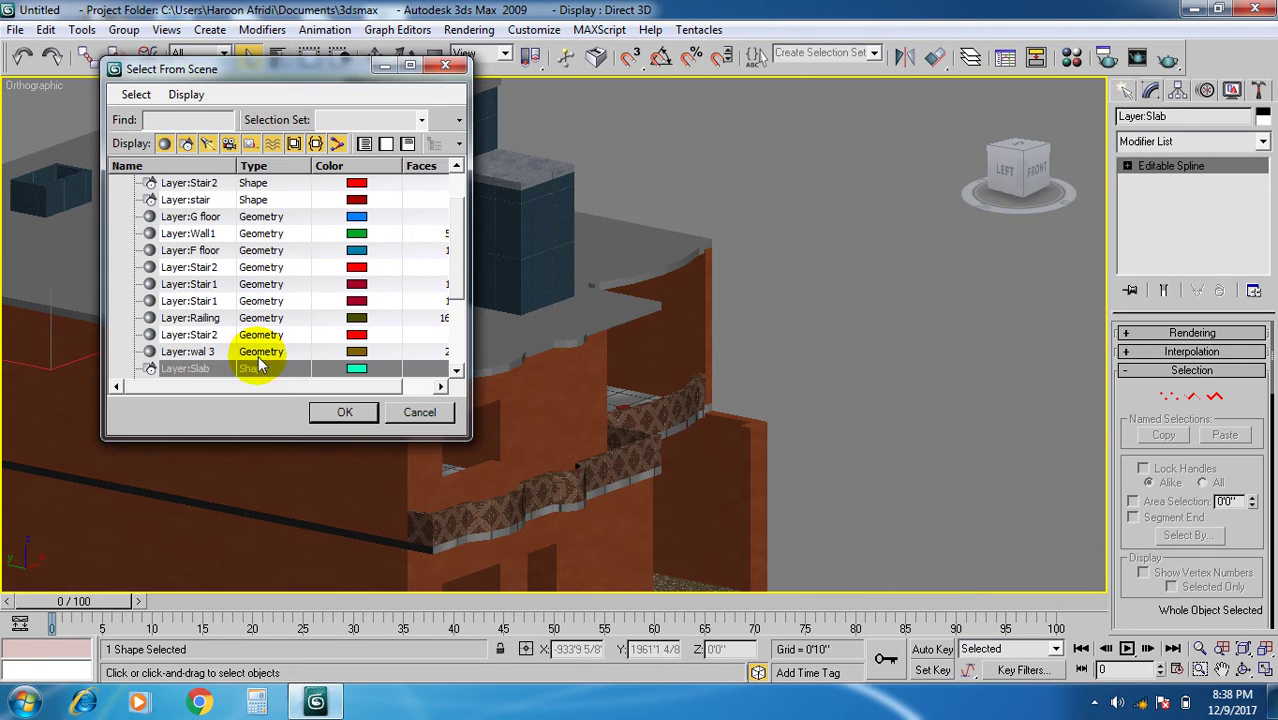
left_click(226, 318)
scroll(226, 341, "down", 1)
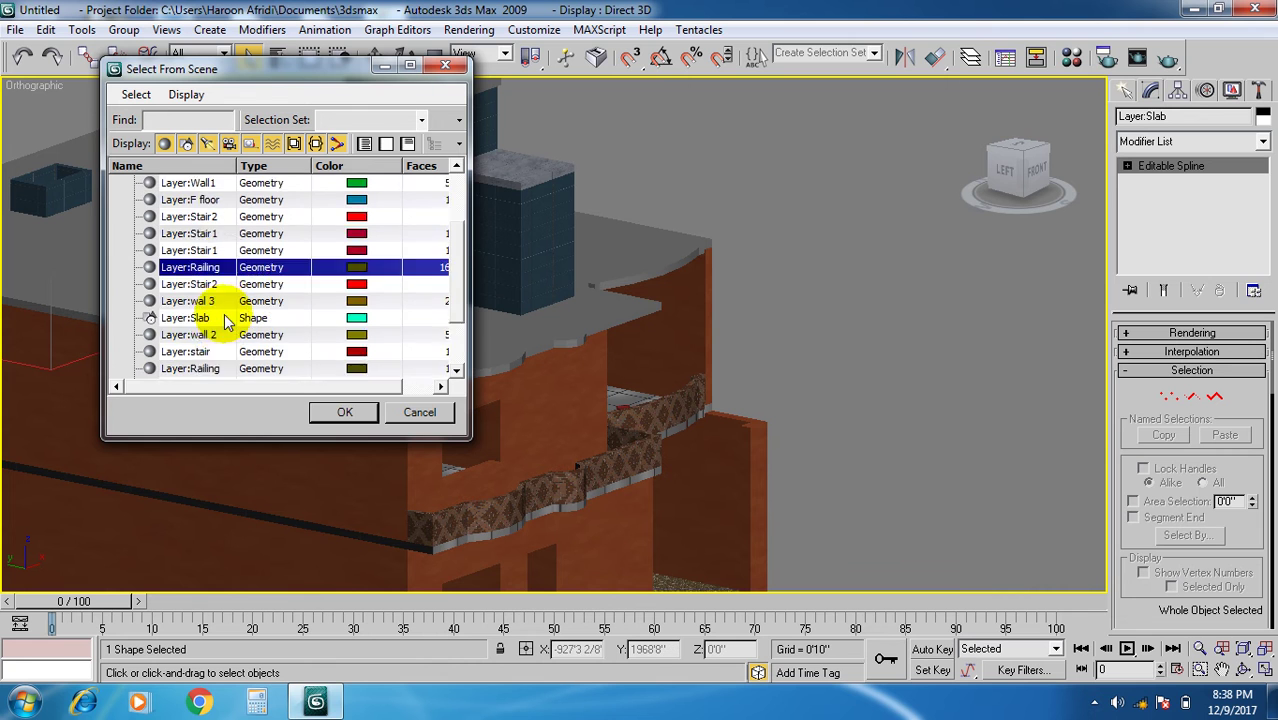
scroll(226, 341, "down", 1)
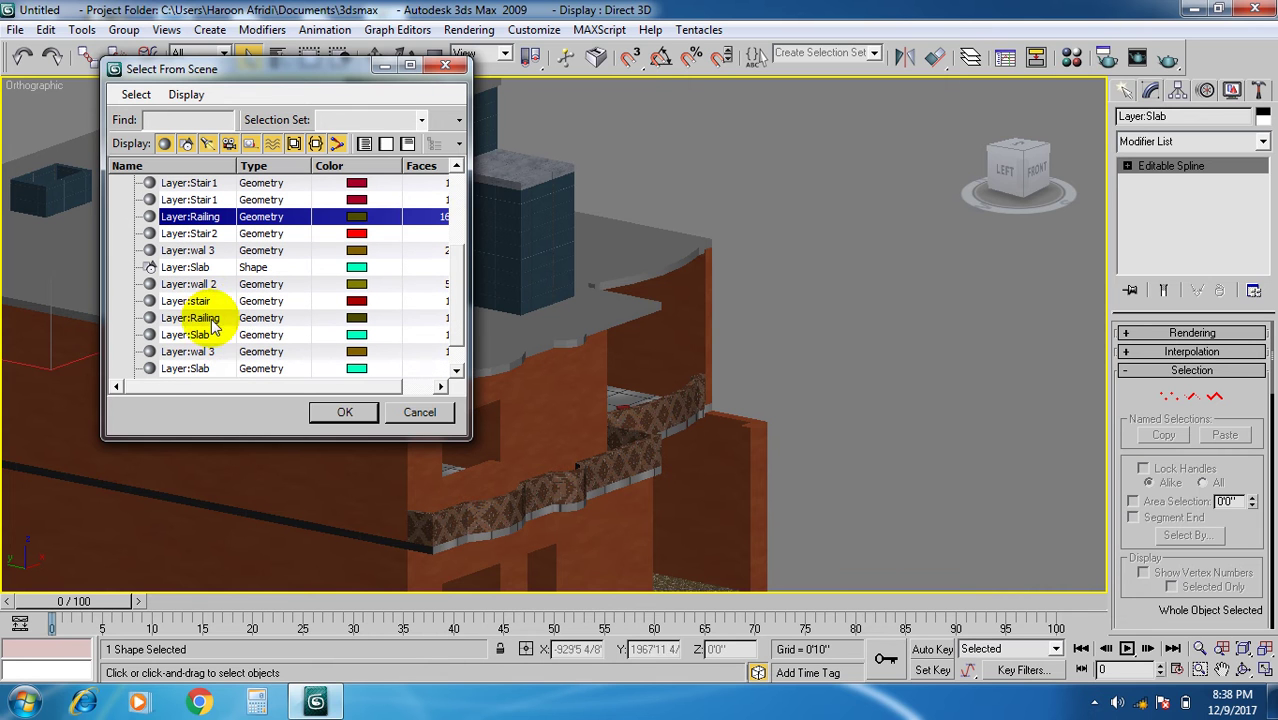
left_click(212, 334)
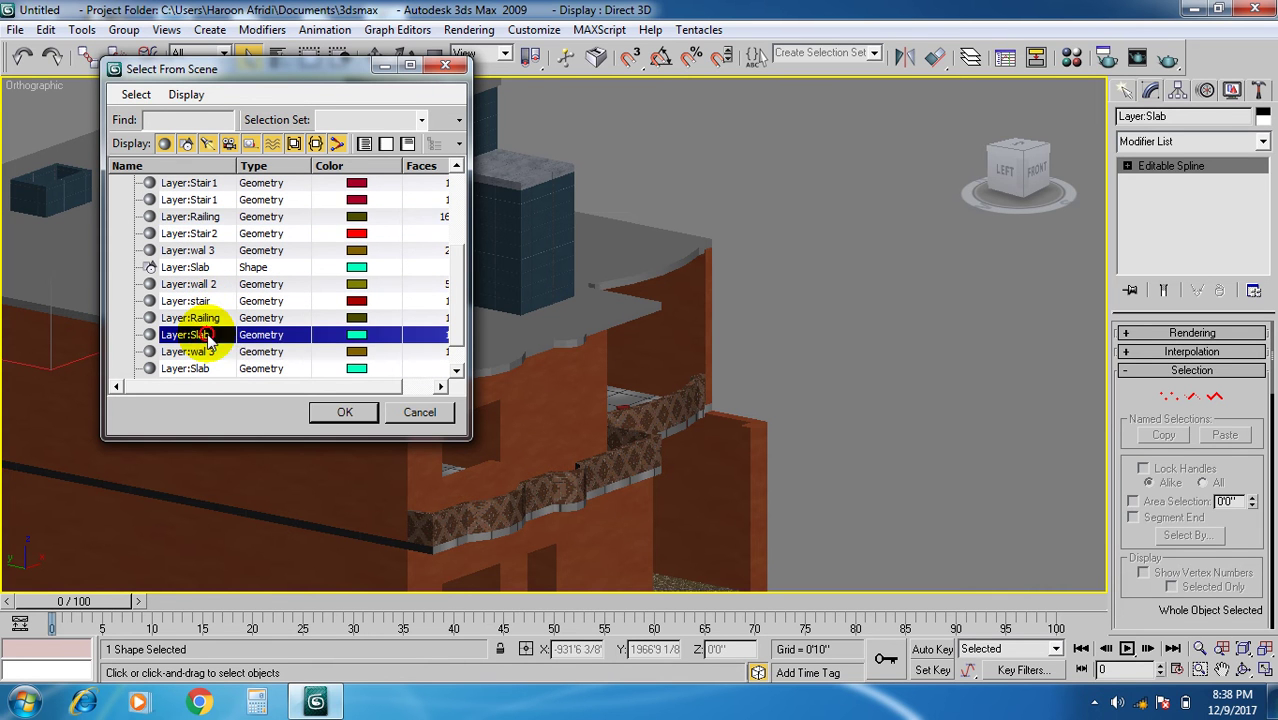
left_click(333, 410)
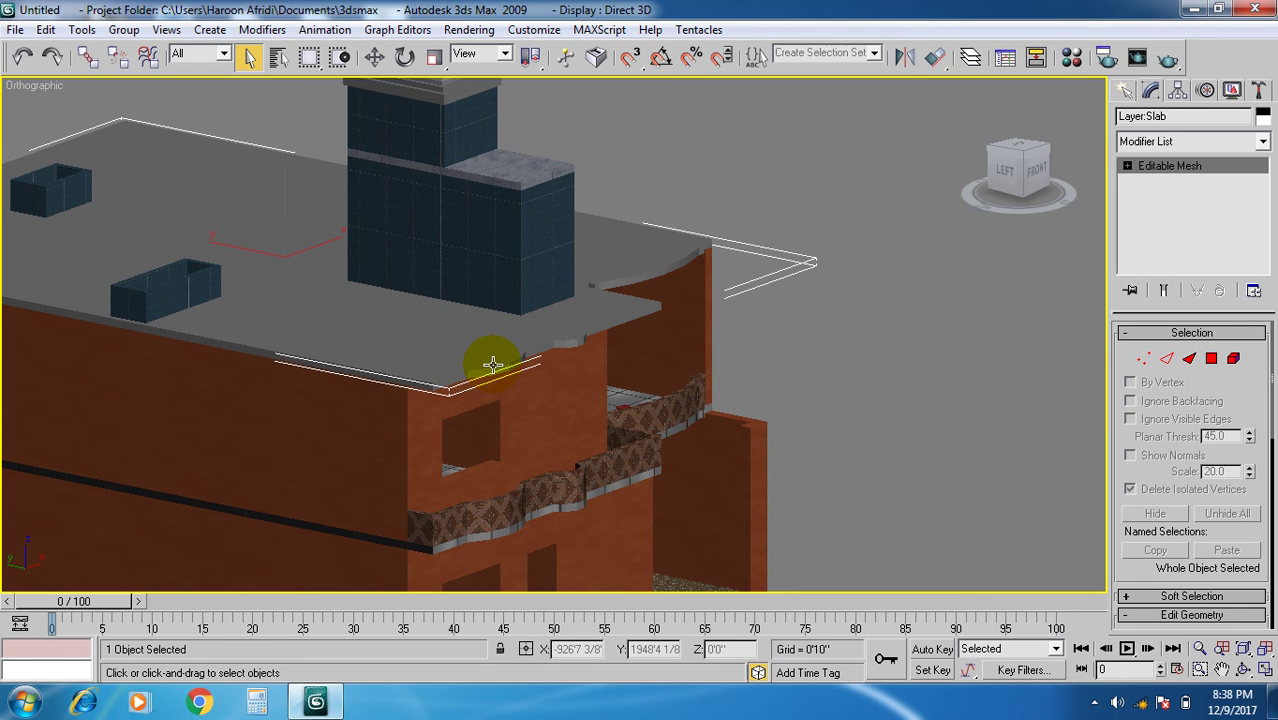
Open the Material Editor and activate the unused 06 - Default material slot.
key("m")
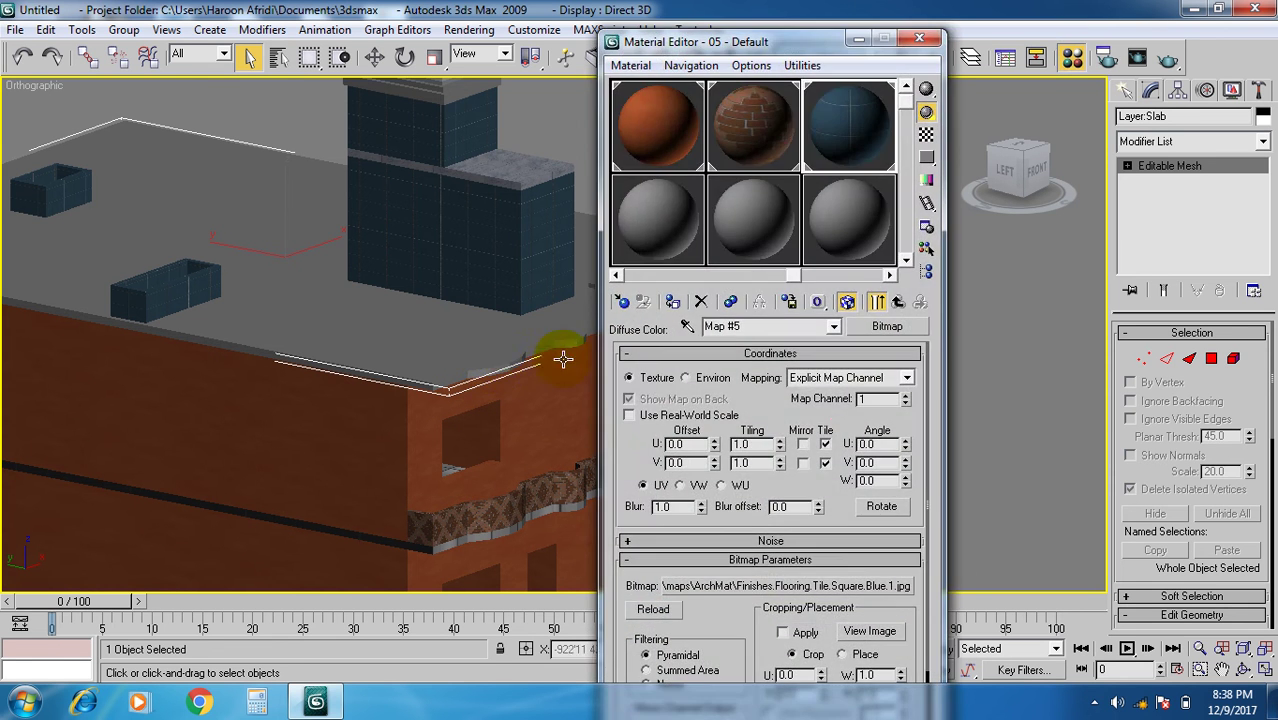
left_click(890, 275)
left_click(850, 125)
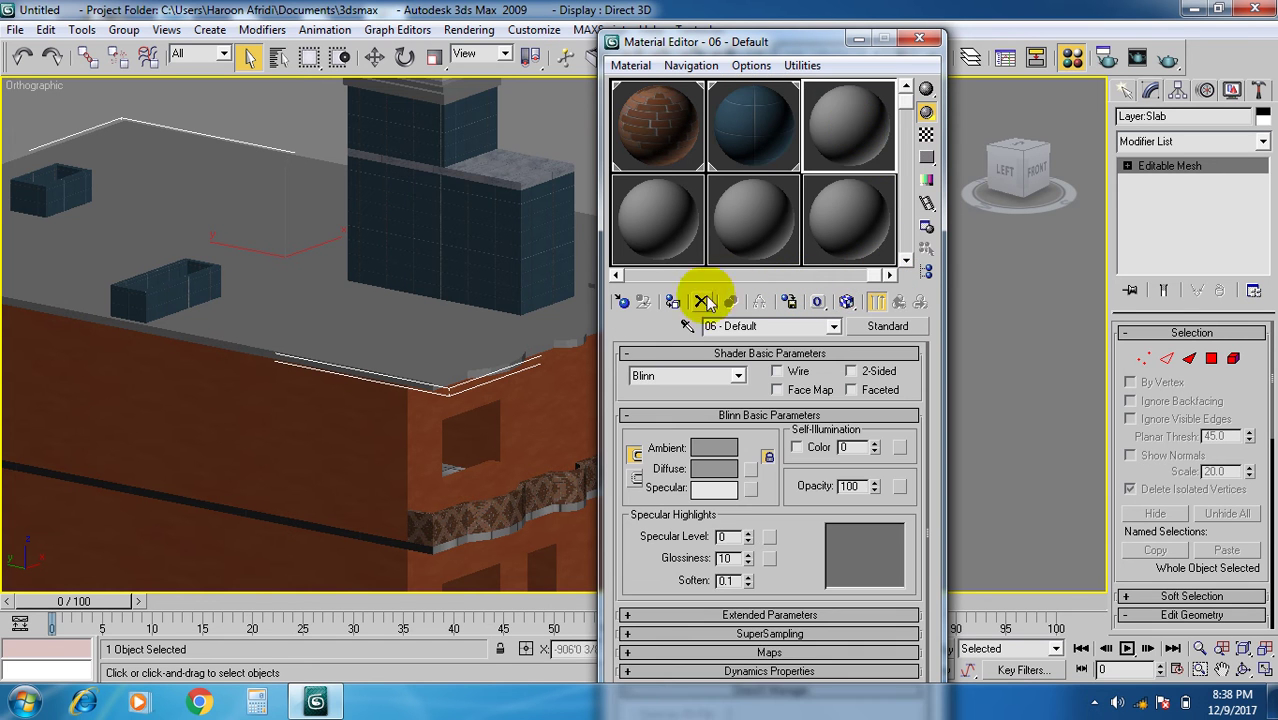
Load Finishes.Masonry Flooring.Marble.Rose.1.jpg as the material's diffuse bitmap, assign it to the roof slab and show it in the viewport.
left_click(750, 469)
double_click(767, 130)
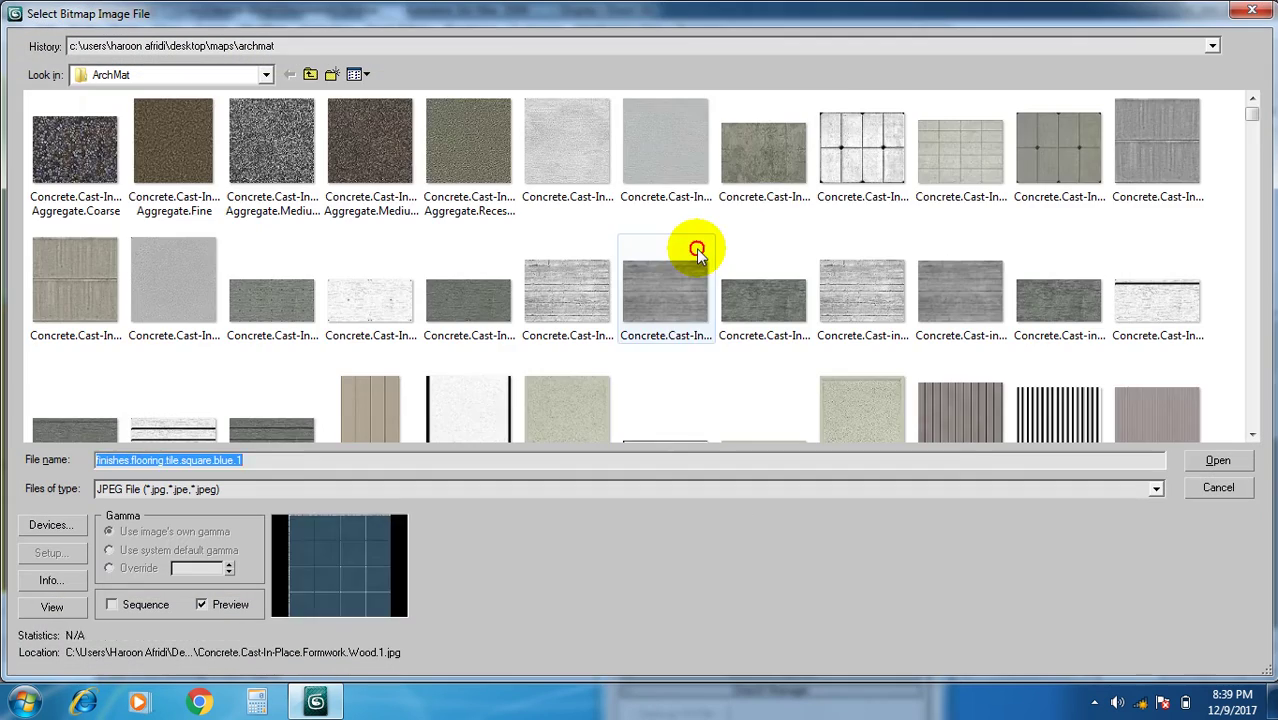
left_click(680, 225)
scroll(672, 287, "down", 1)
scroll(672, 287, "down", 3)
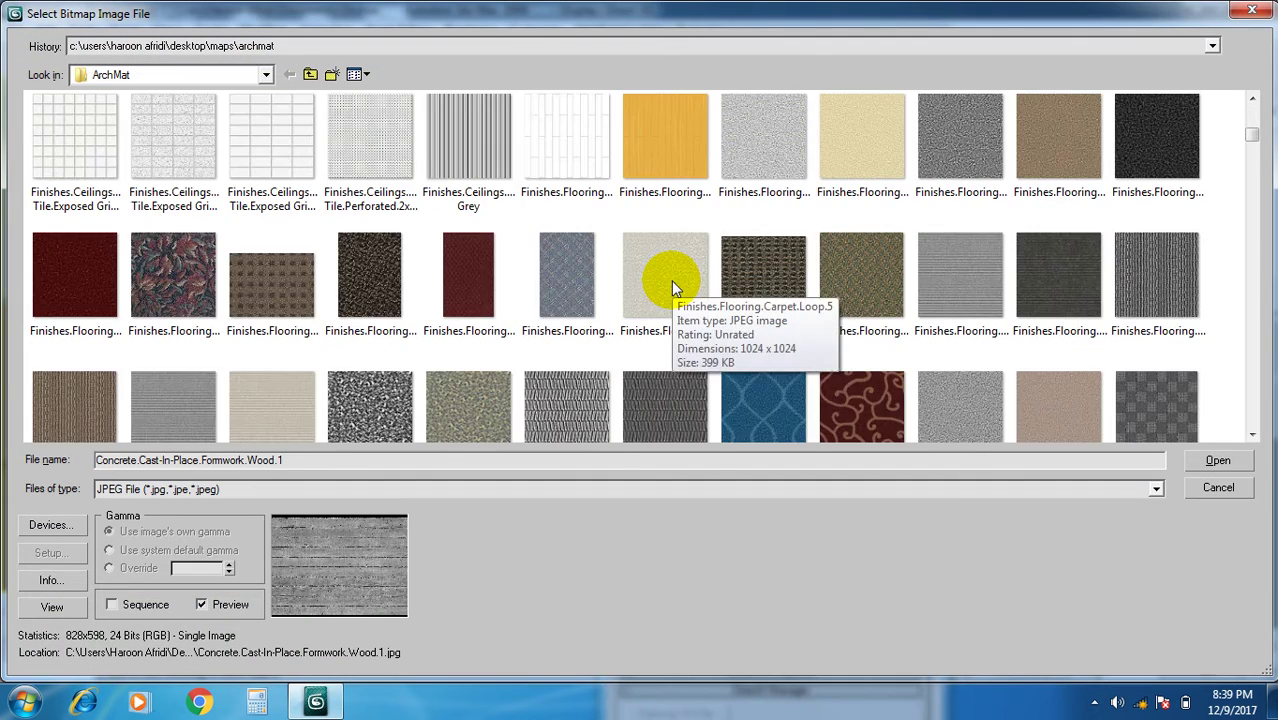
scroll(671, 286, "down", 2)
scroll(671, 280, "down", 3)
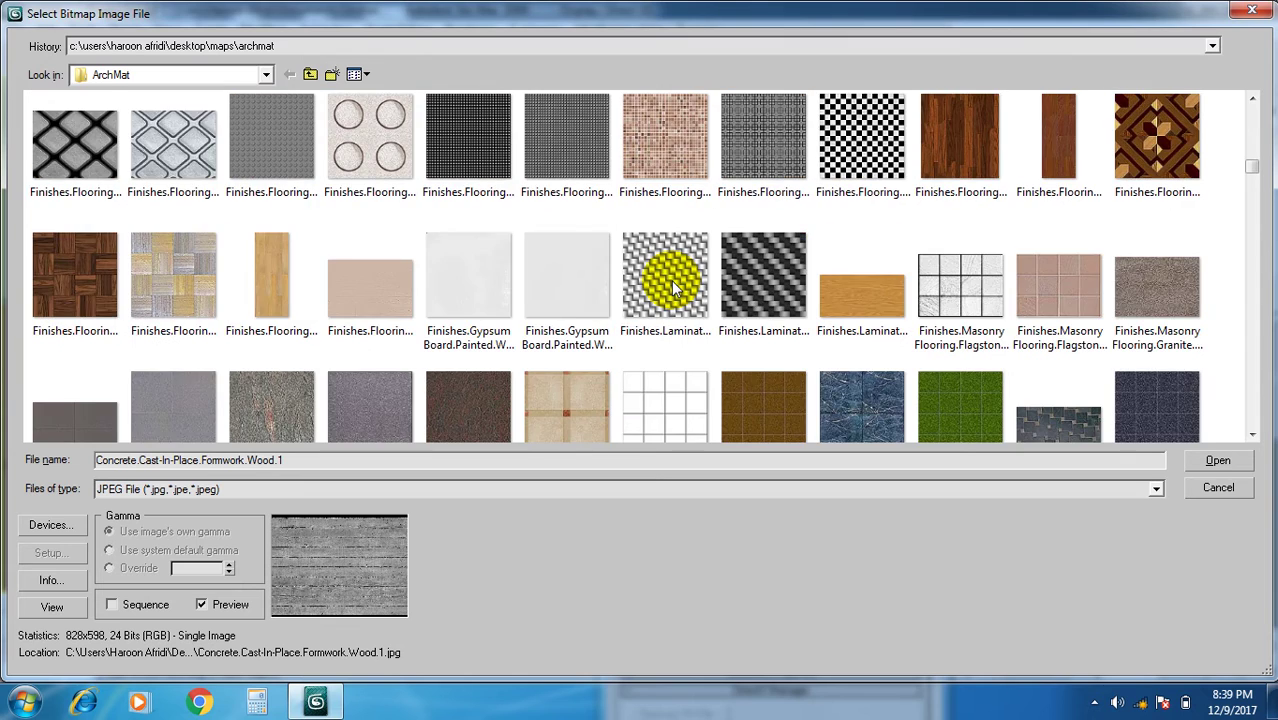
scroll(672, 285, "down", 2)
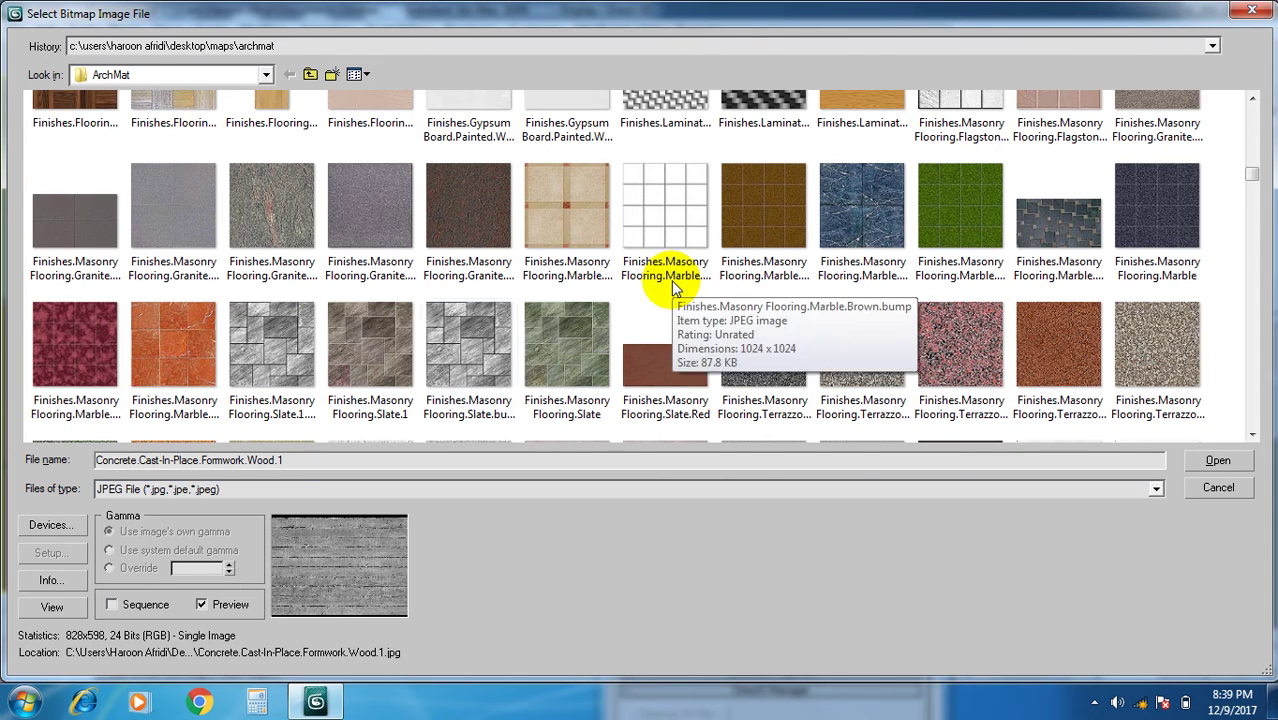
left_click(86, 328)
double_click(86, 326)
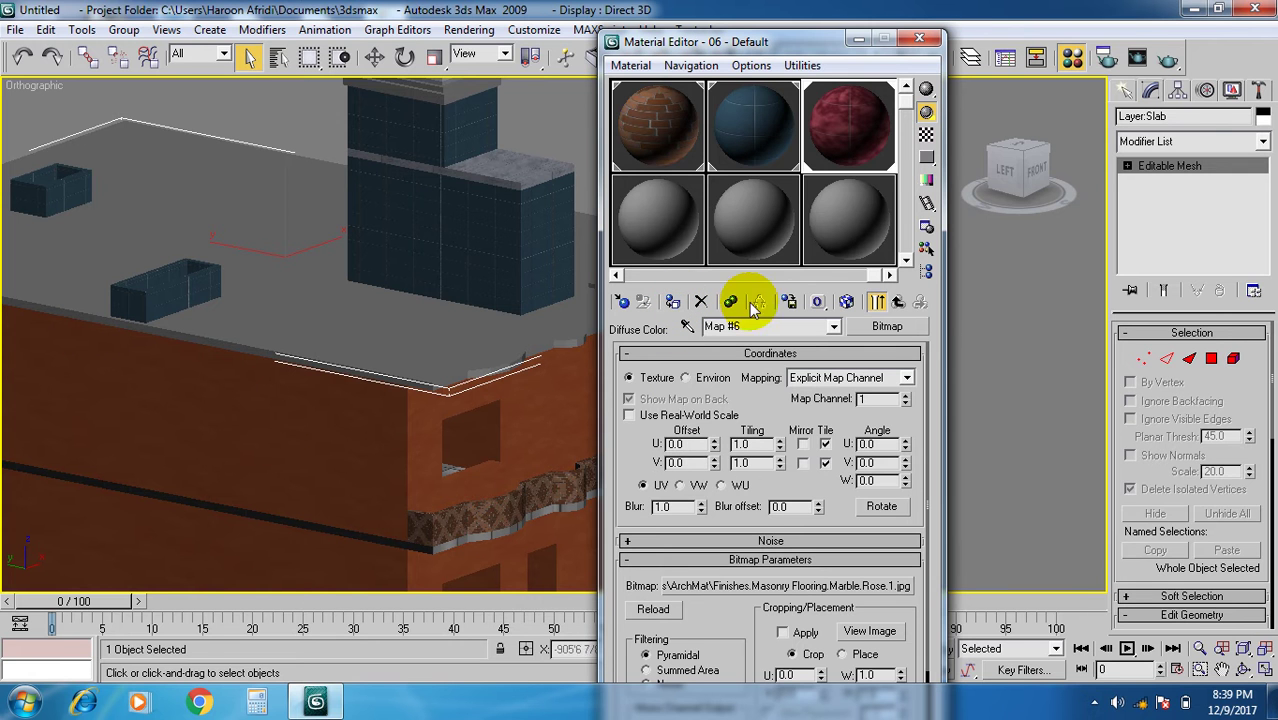
left_click(847, 302)
Add a UVW Map modifier to the roof slab and set its mapping to Box.
left_click(1199, 143)
key("u")
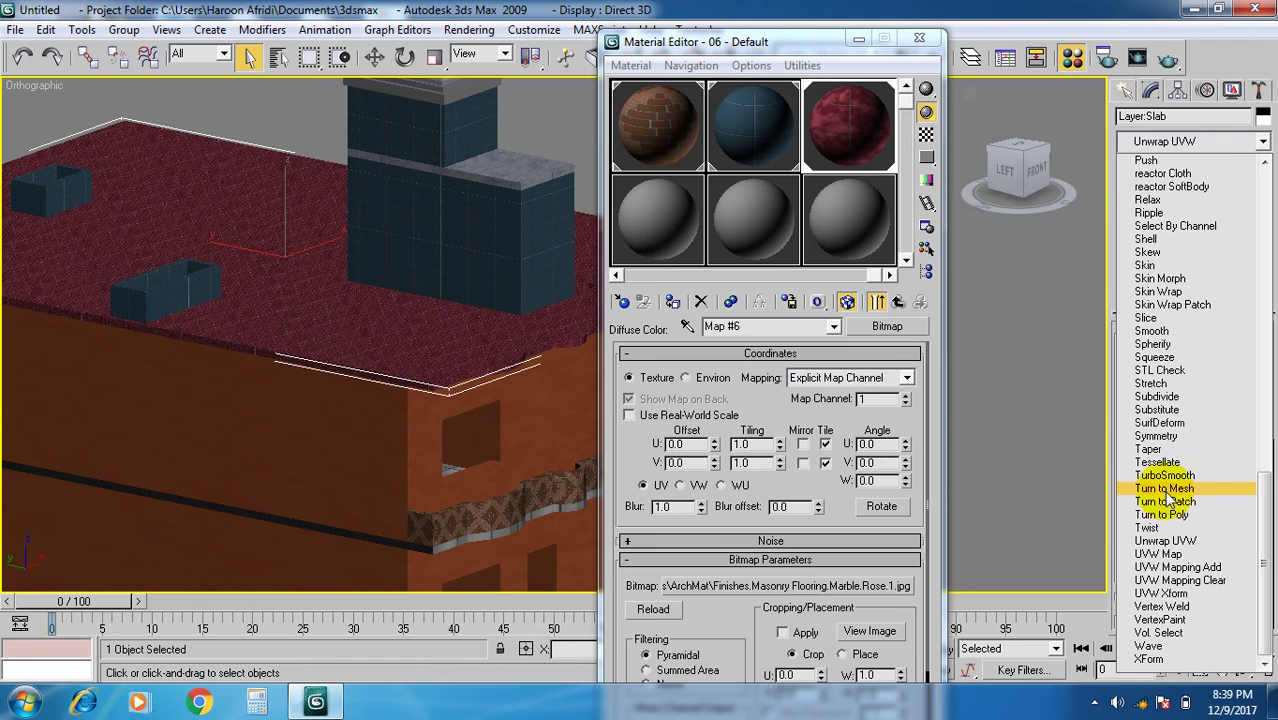
left_click(1158, 553)
middle_click_drag(465, 428, 520, 430, "alt")
left_click(1156, 438)
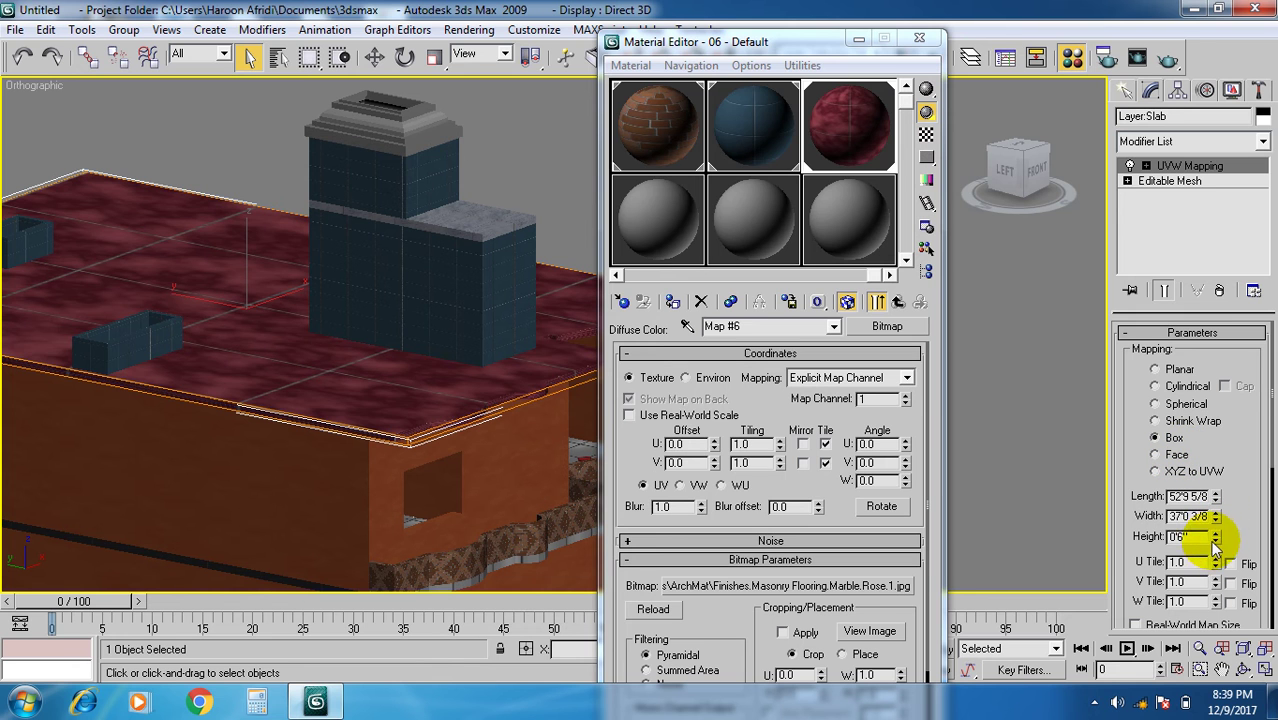
Set the roof slab mapping's U Tile to 2.35 and V Tile to 3.32.
left_click_drag(1216, 561, 1213, 430)
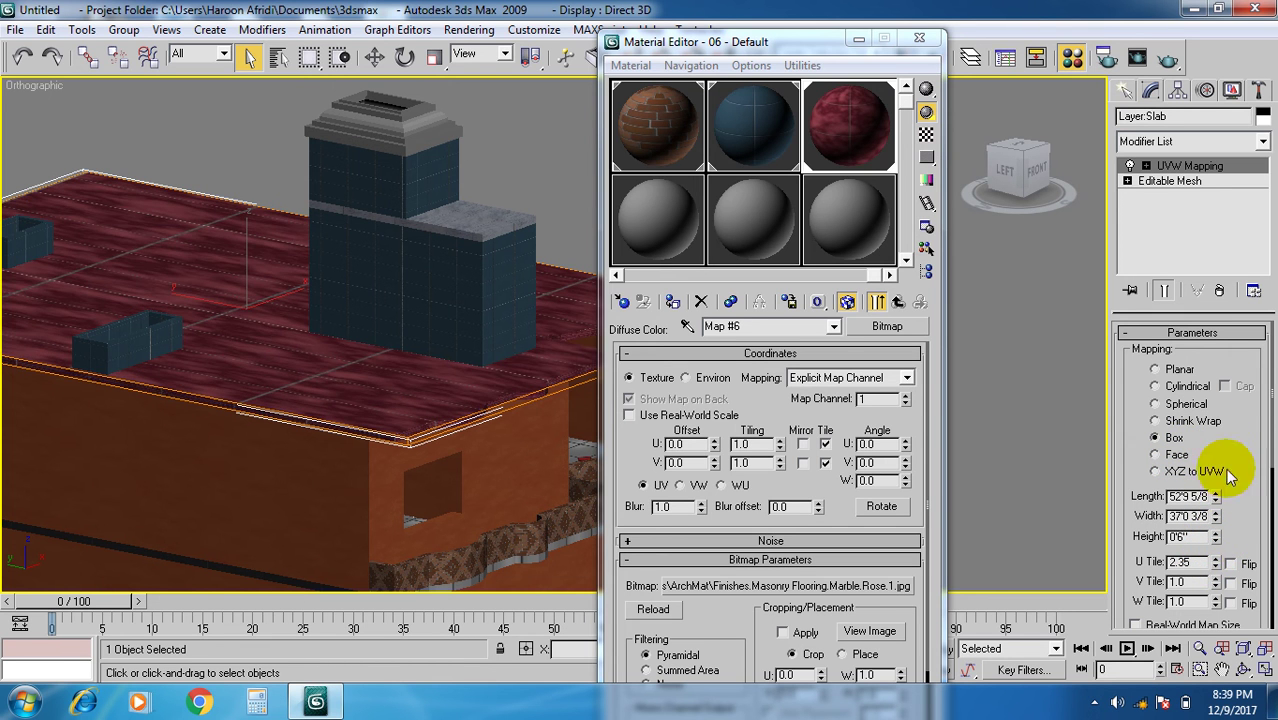
left_click_drag(1218, 582, 1205, 358)
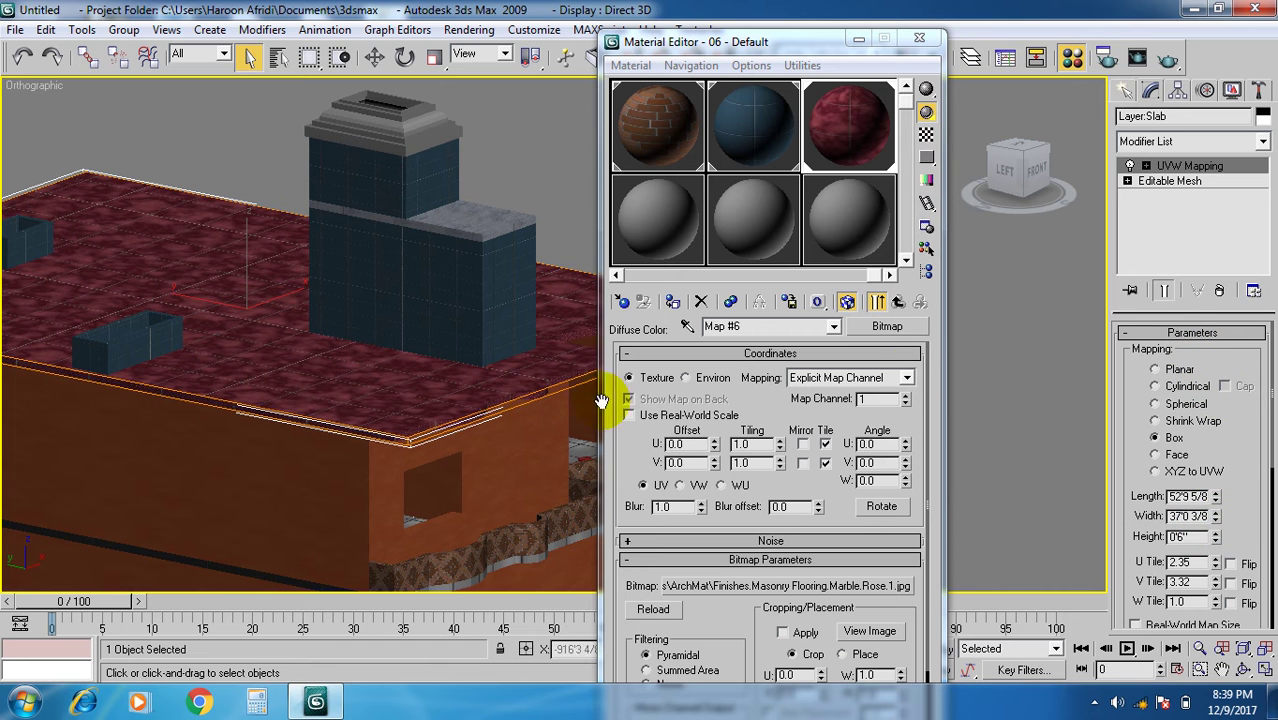
scroll(340, 452, "down", 3)
middle_click_drag(342, 456, 386, 391)
scroll(336, 458, "up", 4)
scroll(375, 389, "up", 2)
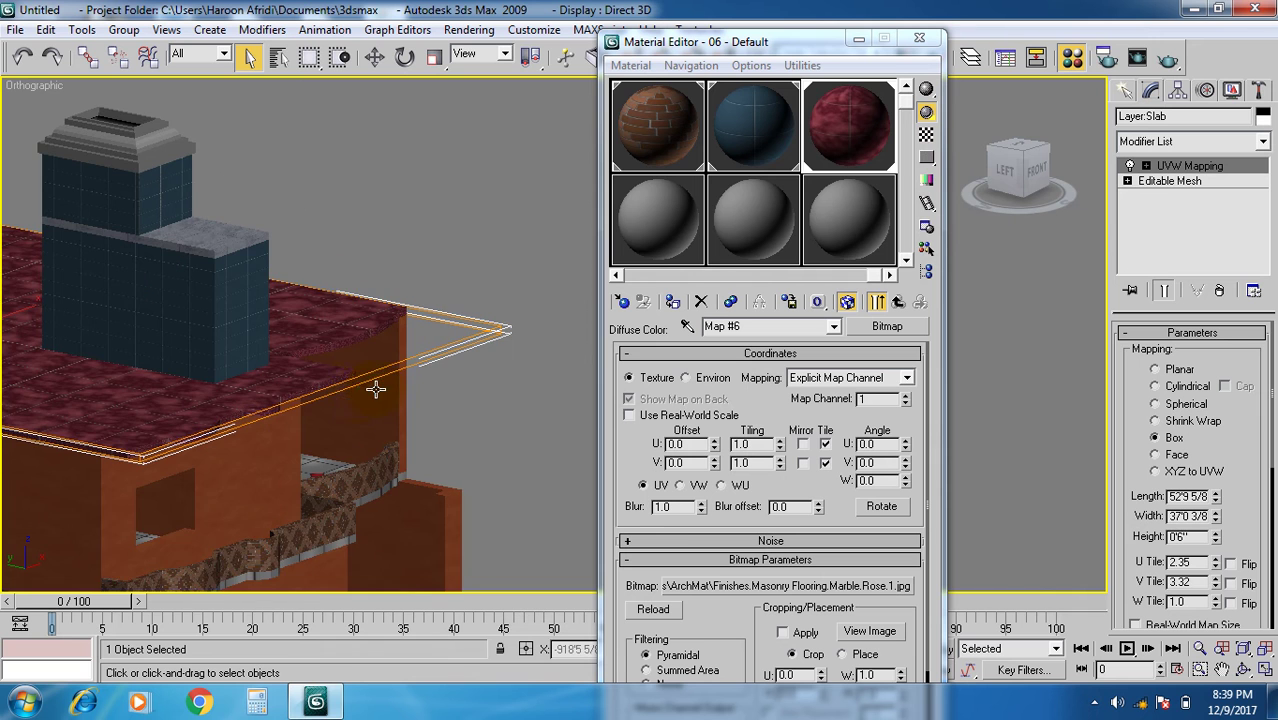
scroll(410, 400, "down", 1)
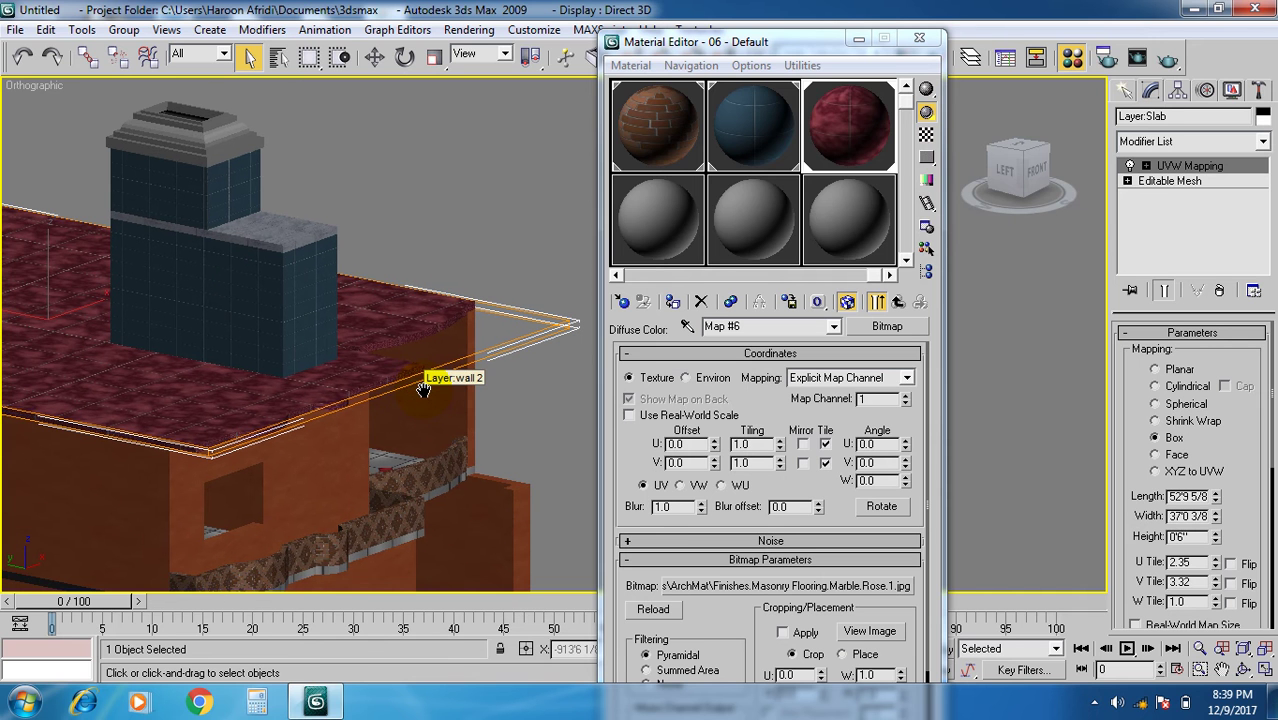
scroll(423, 390, "down", 2)
Deselect the roof slab, close the Material Editor and unhide all objects.
left_click(442, 214)
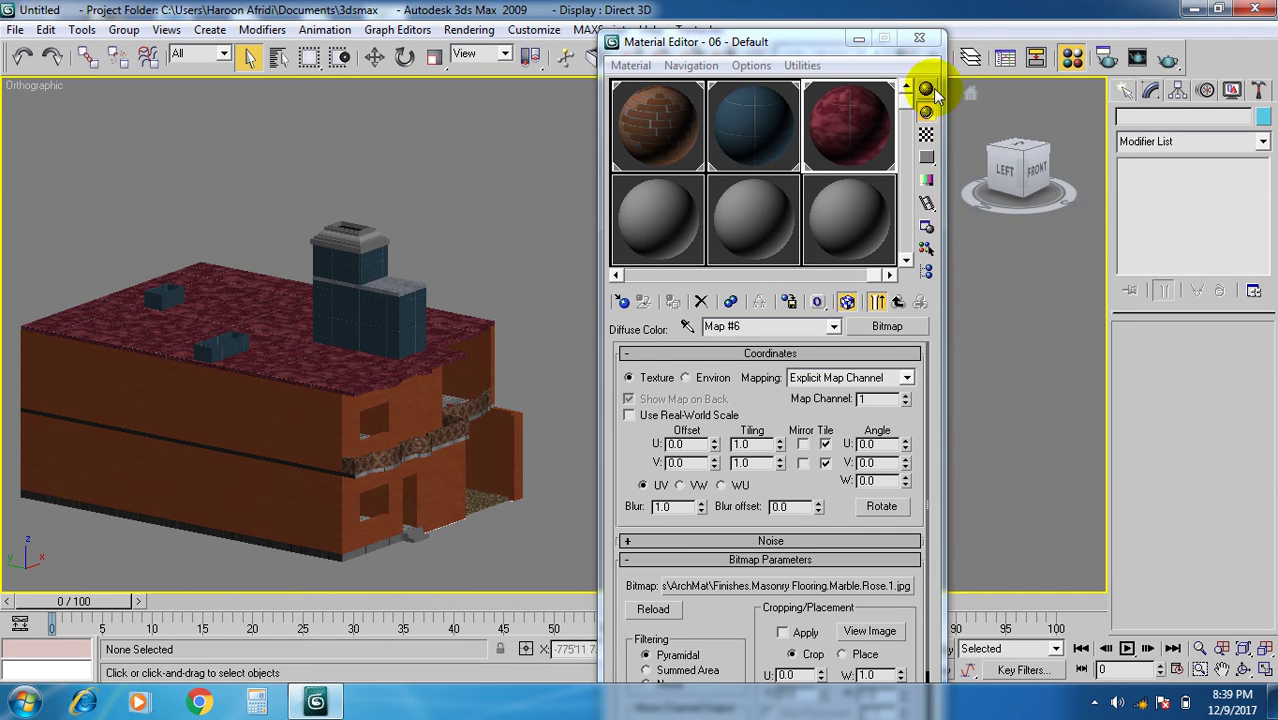
left_click(919, 38)
right_click(360, 384)
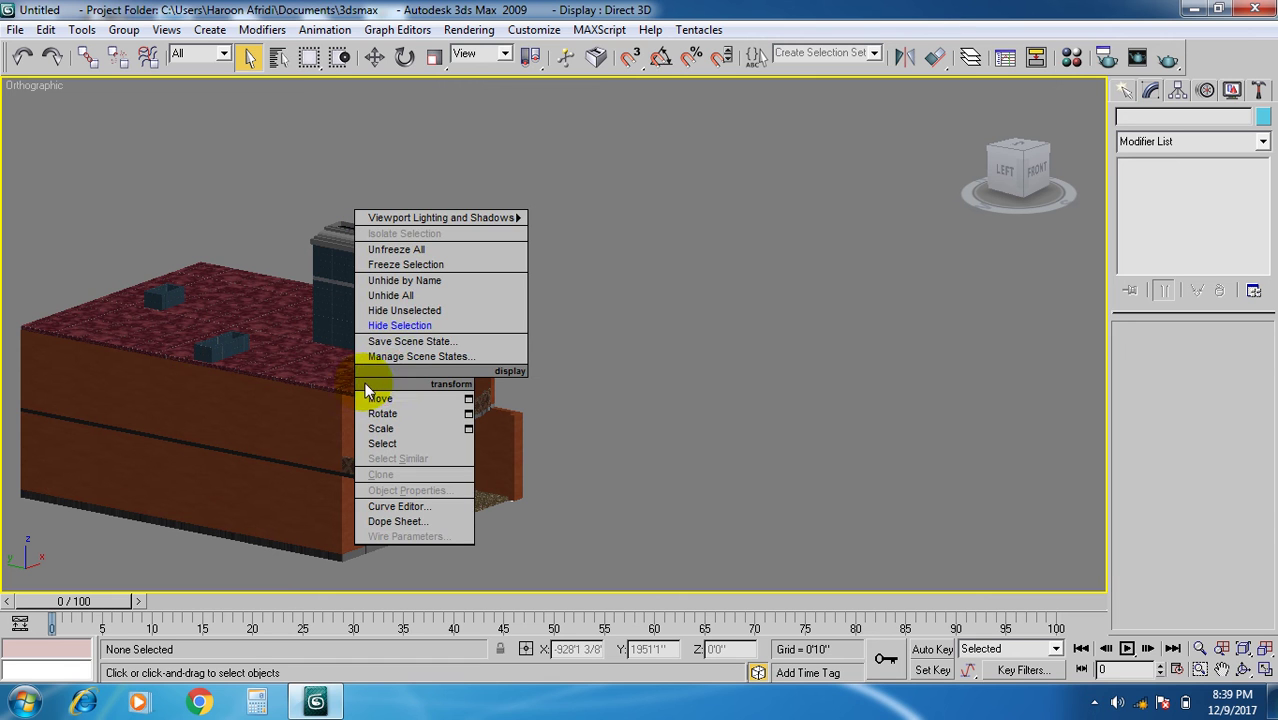
left_click(398, 296)
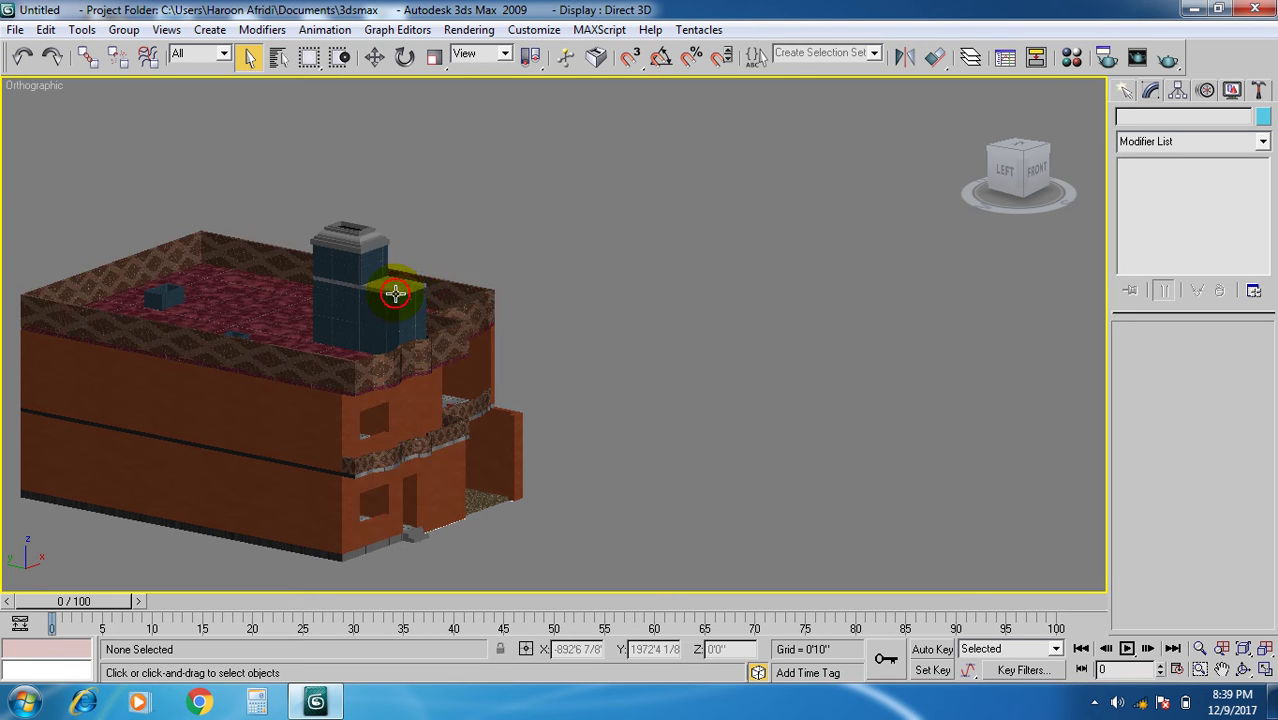
scroll(360, 468, "up", 4)
middle_click_drag(391, 456, 489, 403)
Save the scene as a 3ds Max (*.max) file under the client's name in the engineer's folder on WORK DATA (D:).
key("ctrl+s")
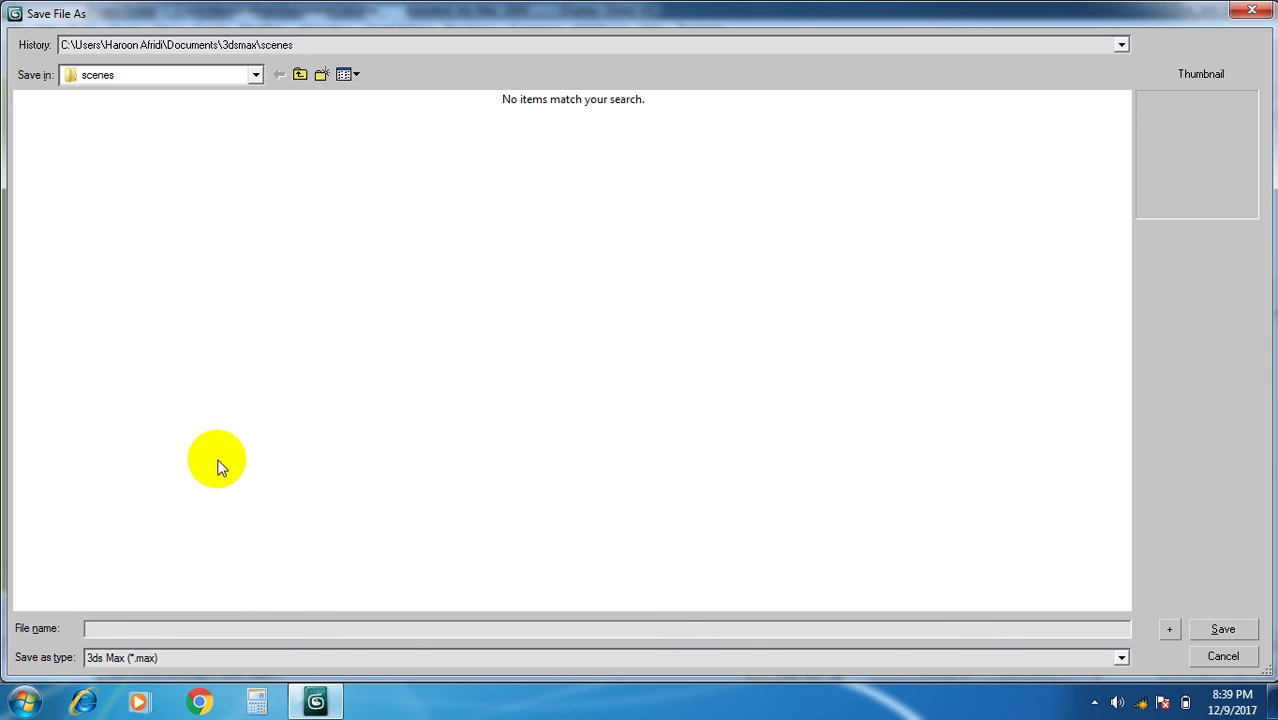
left_click(254, 77)
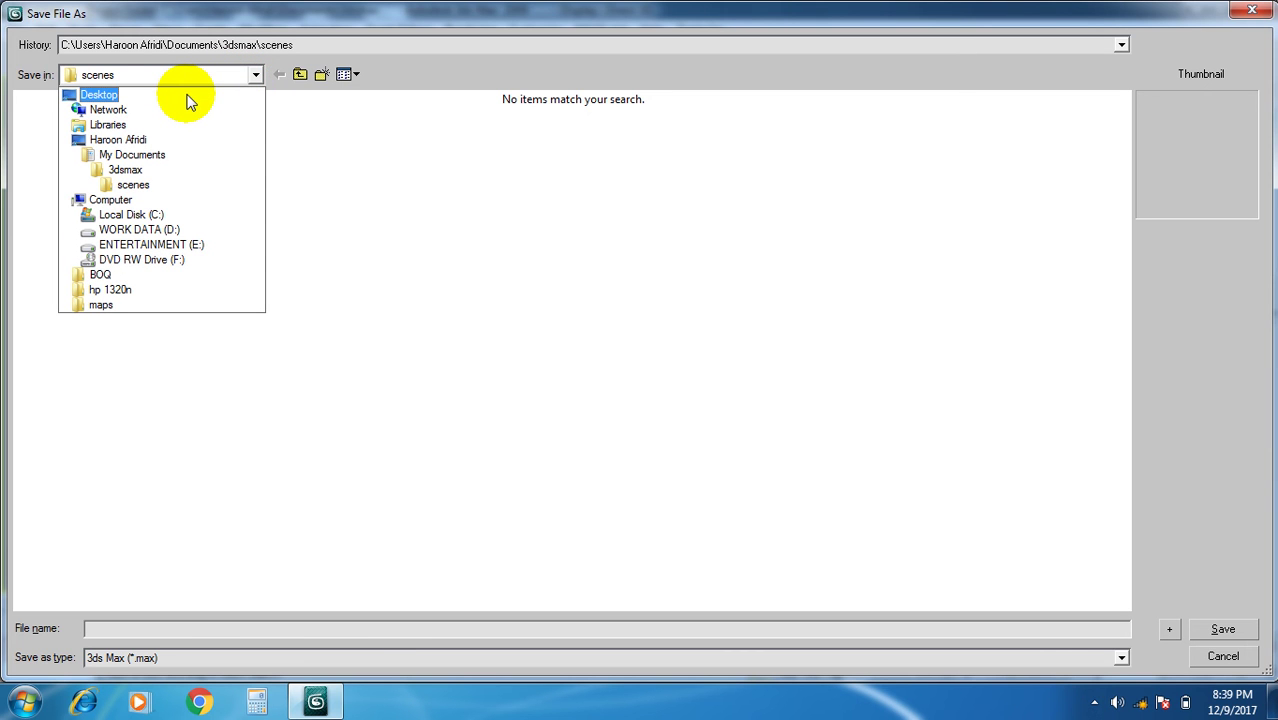
left_click(167, 233)
double_click(115, 232)
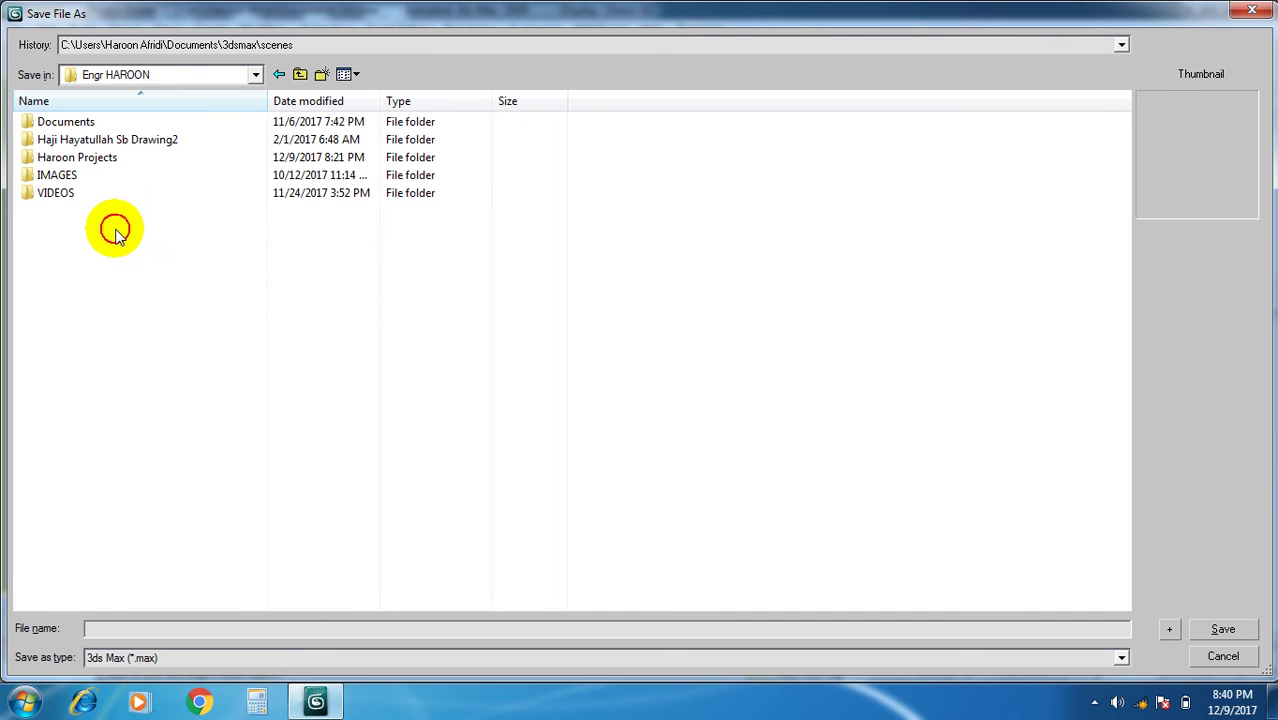
left_click(146, 628)
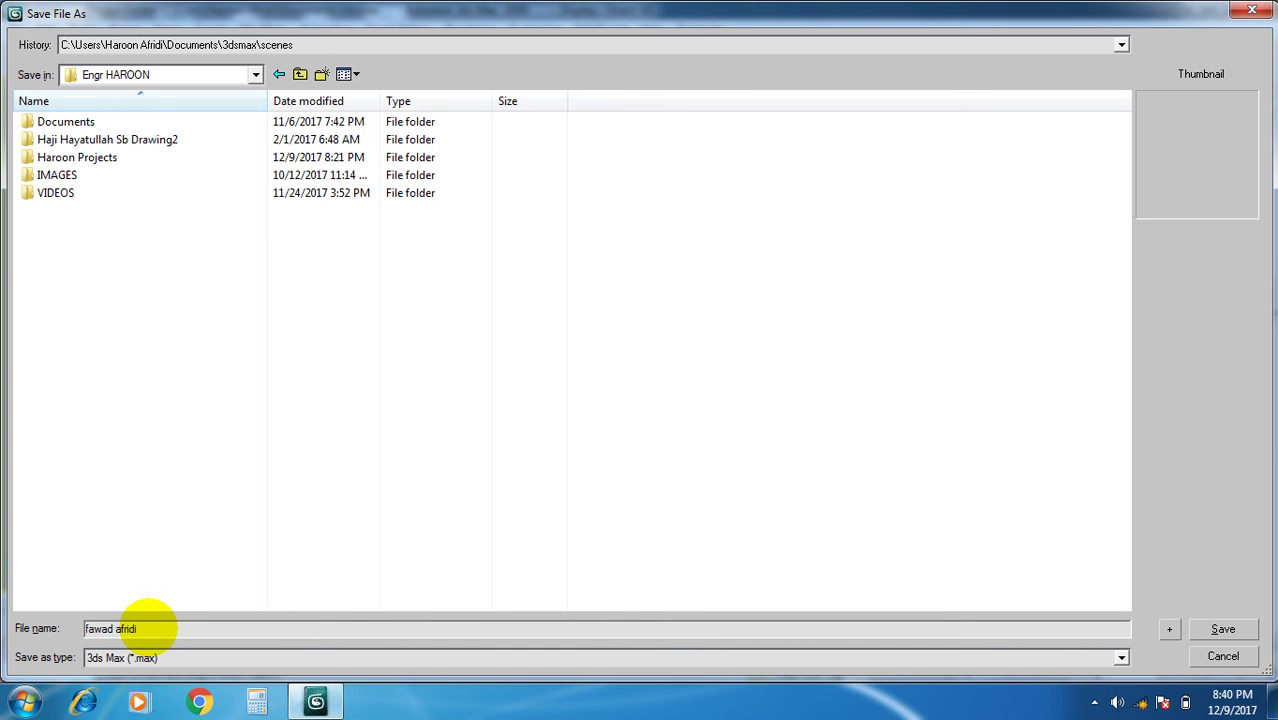
left_click(172, 658)
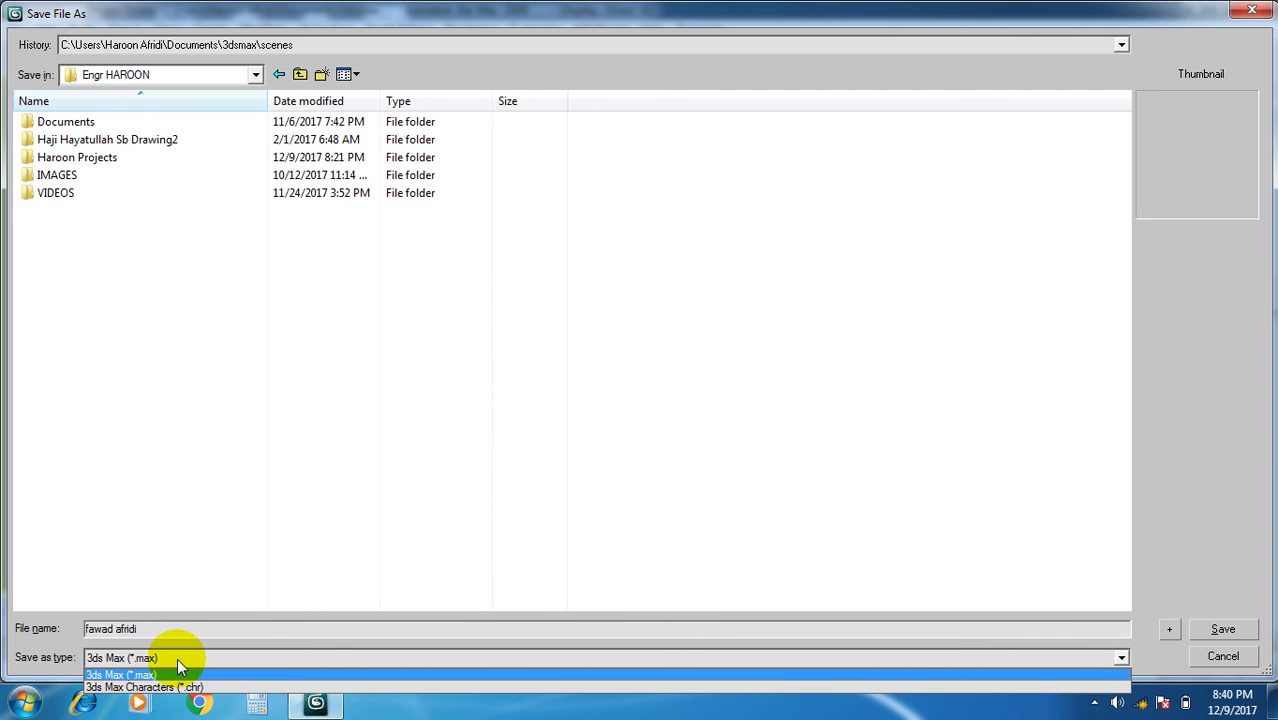
left_click(177, 658)
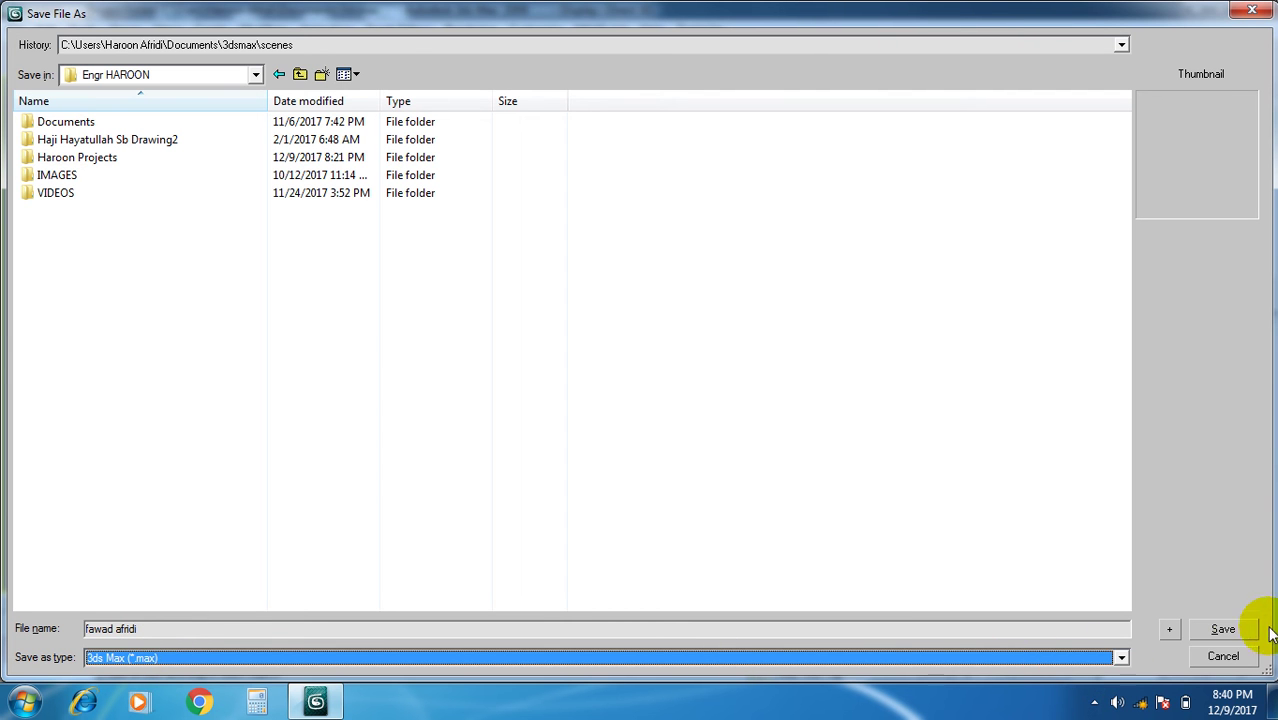
left_click(1222, 630)
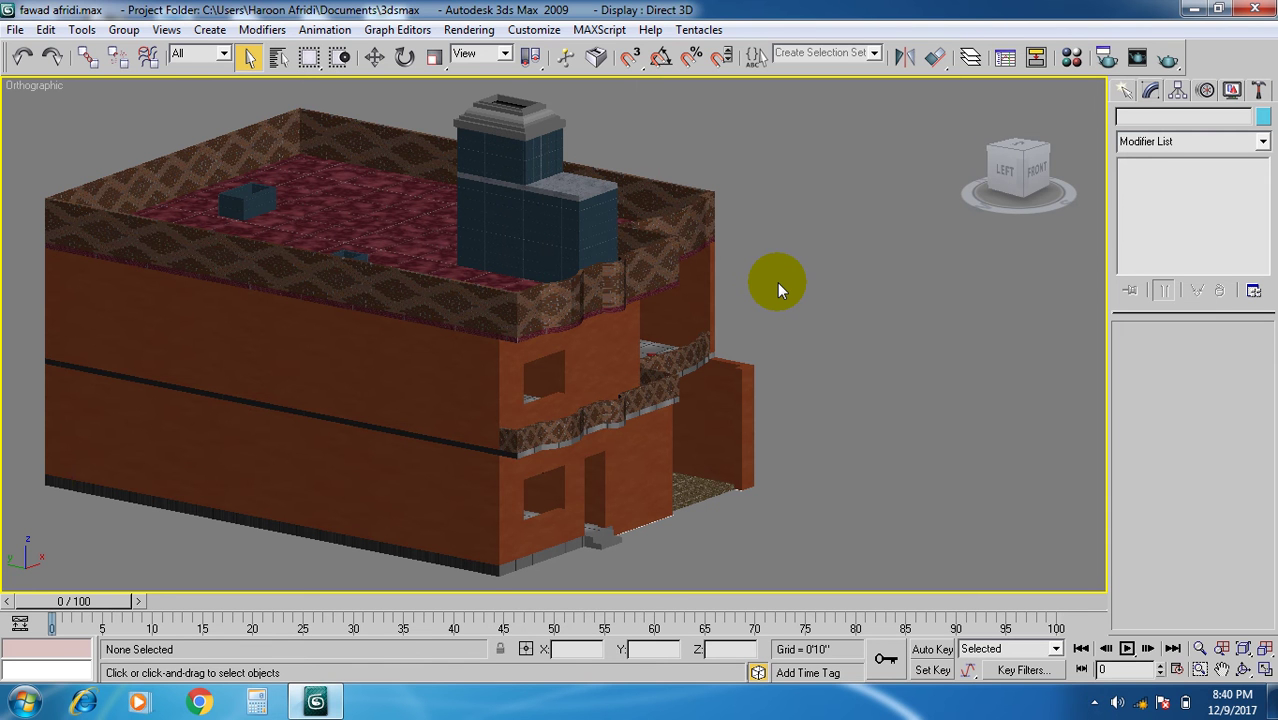
Close 3ds Max and reopen the saved scene file from the engineer's folder on WORK DATA (D:).
key("alt+F4")
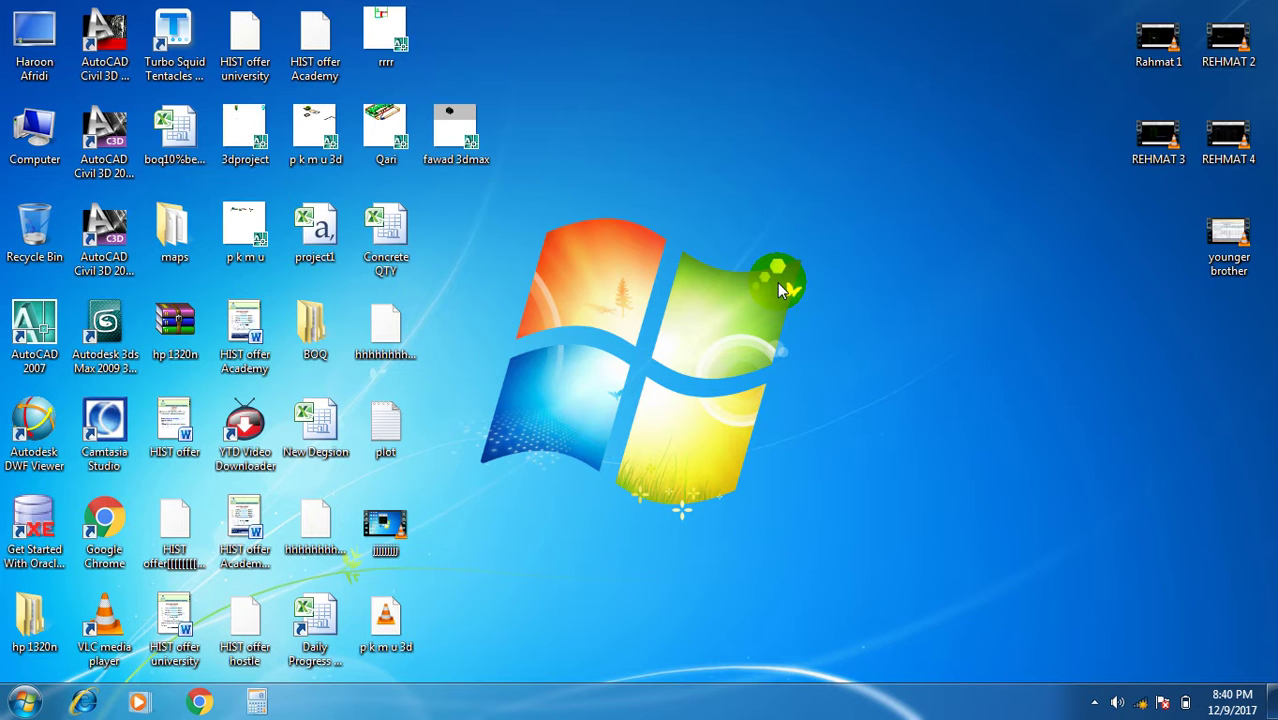
double_click(34, 135)
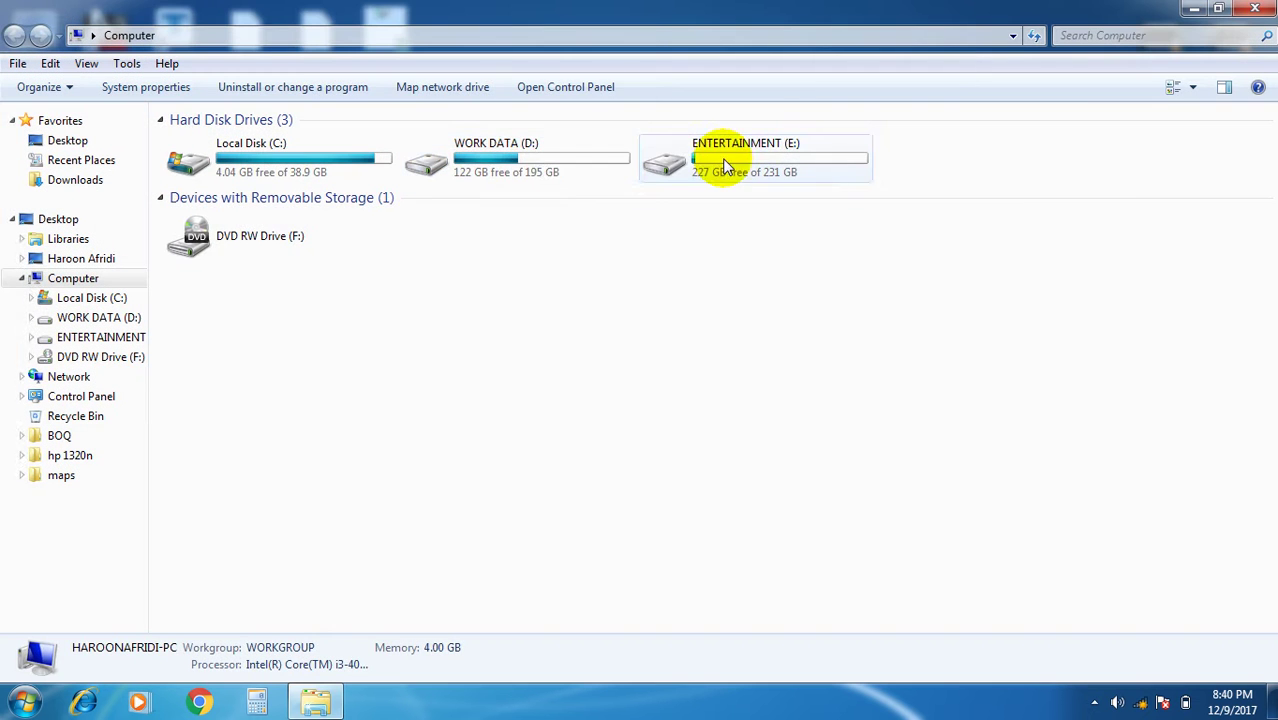
double_click(533, 157)
double_click(790, 195)
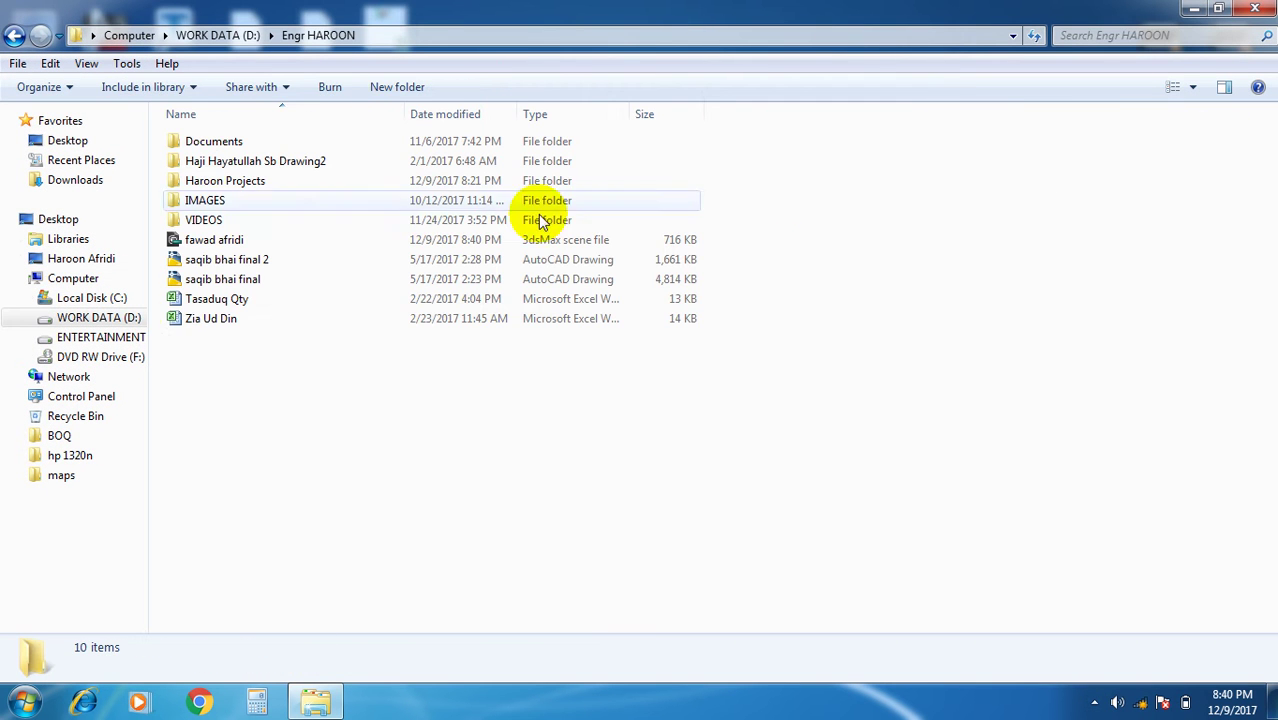
left_click(238, 245)
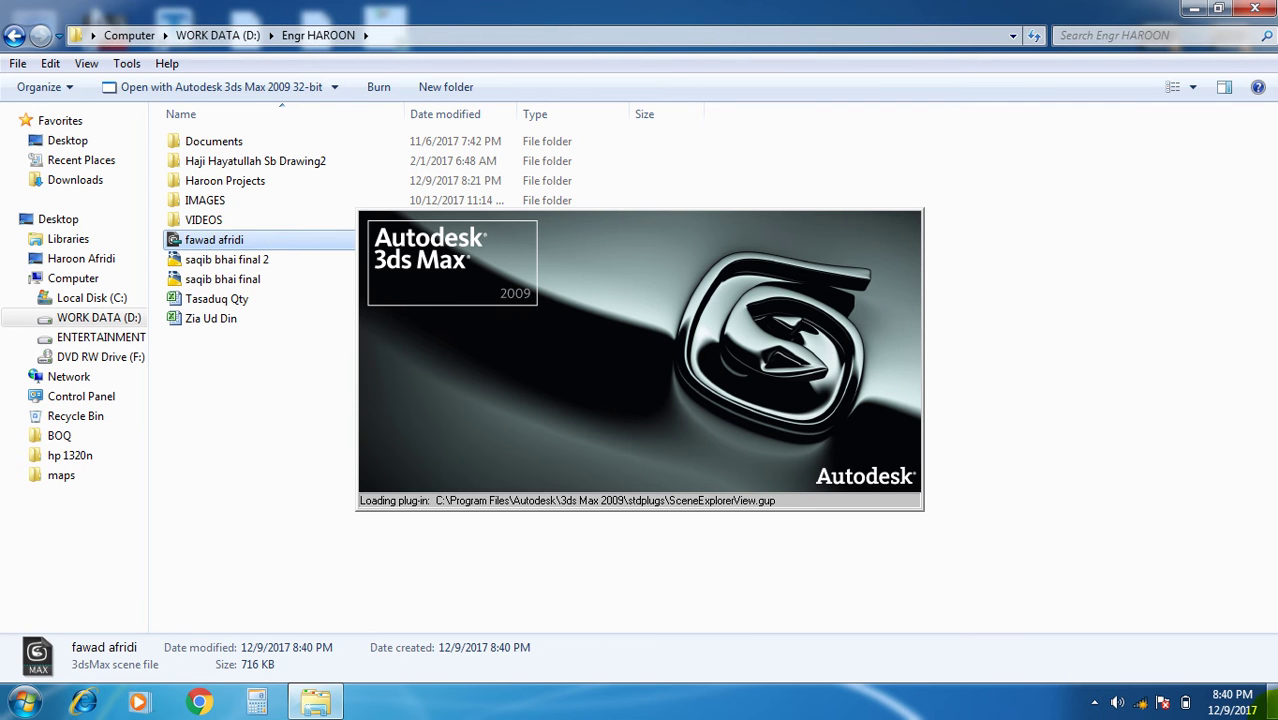
Dismiss the Customer Involvement Program dialog and let the saved scene load.
left_click(1090, 704)
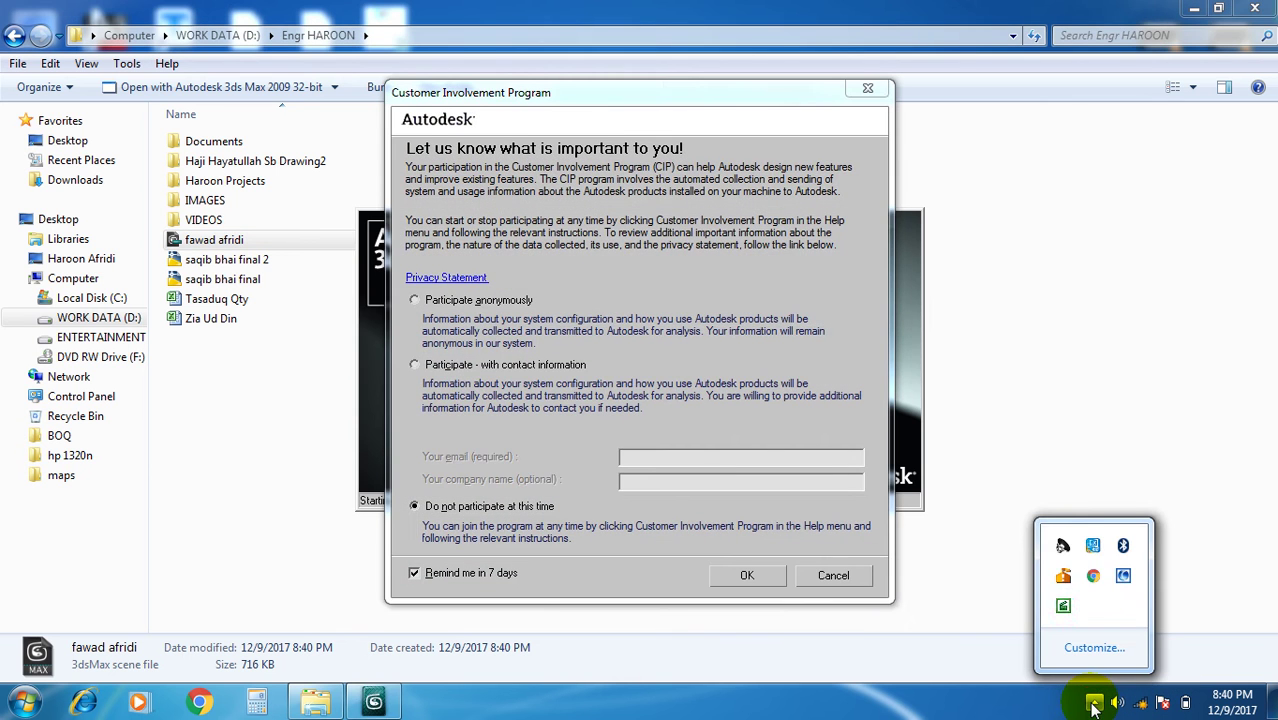
left_click(867, 88)
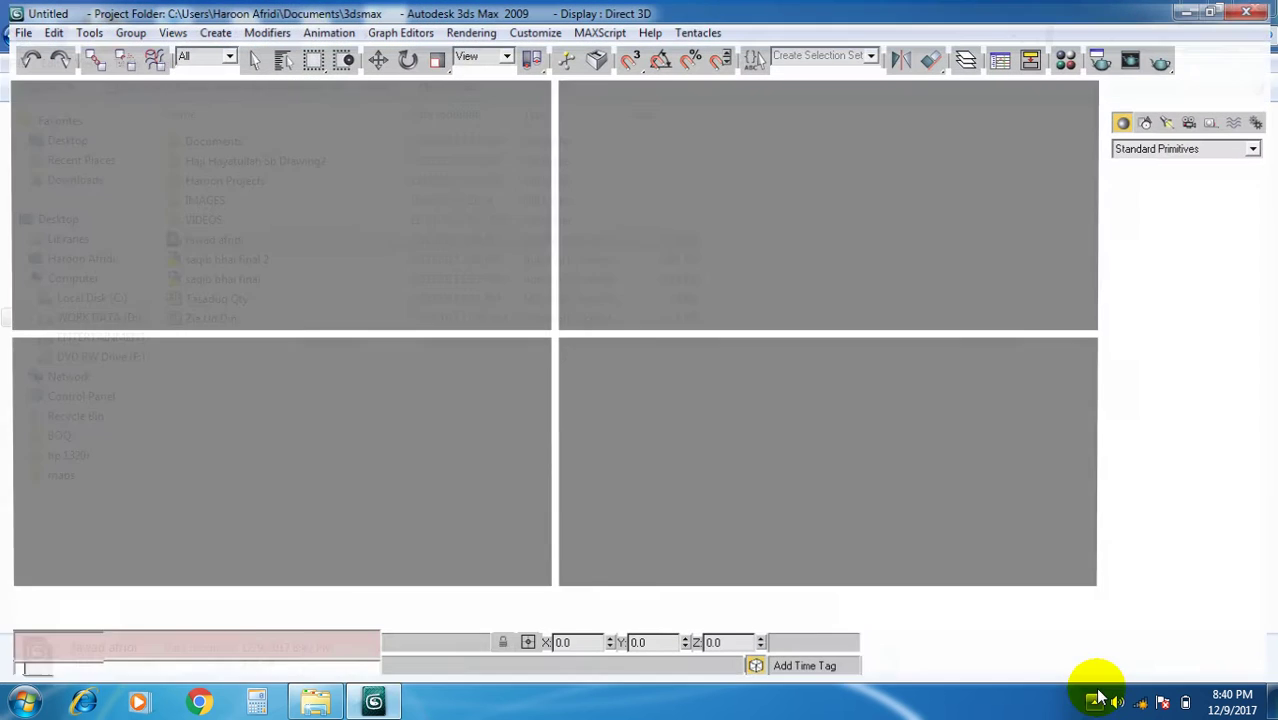
left_click(1093, 700)
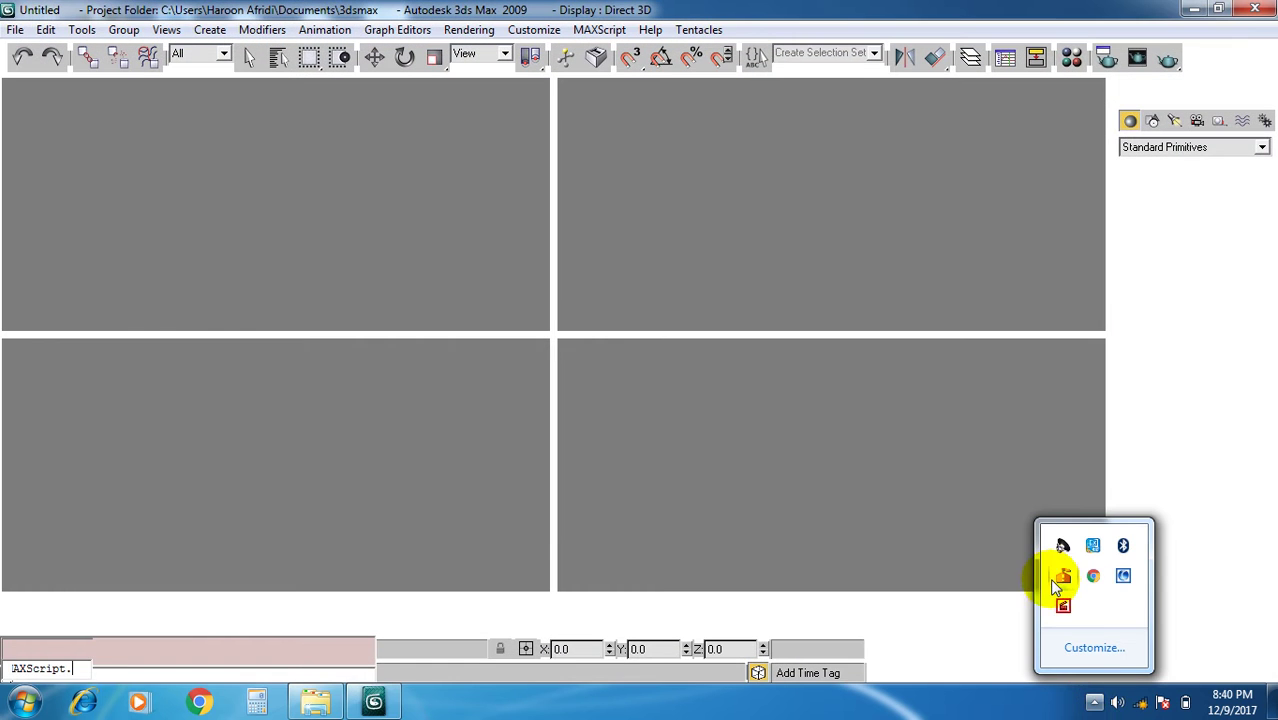
left_click(1093, 700)
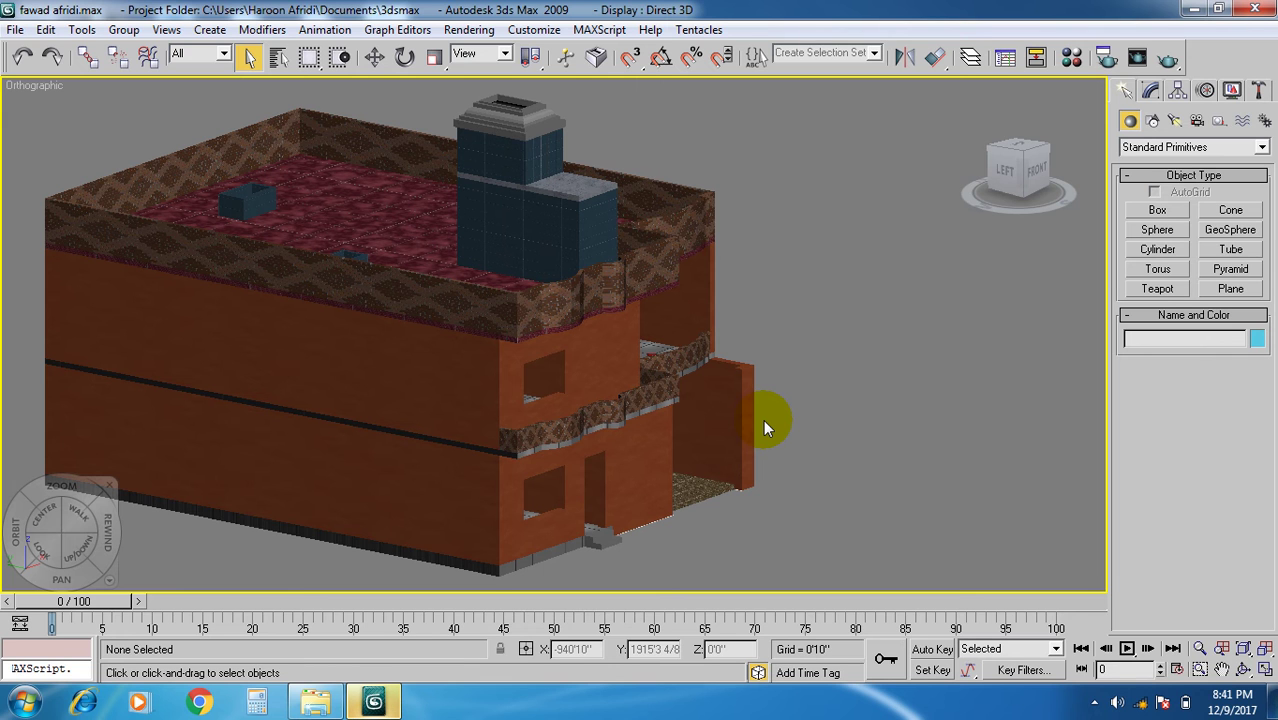
middle_click_drag(585, 537, 560, 455)
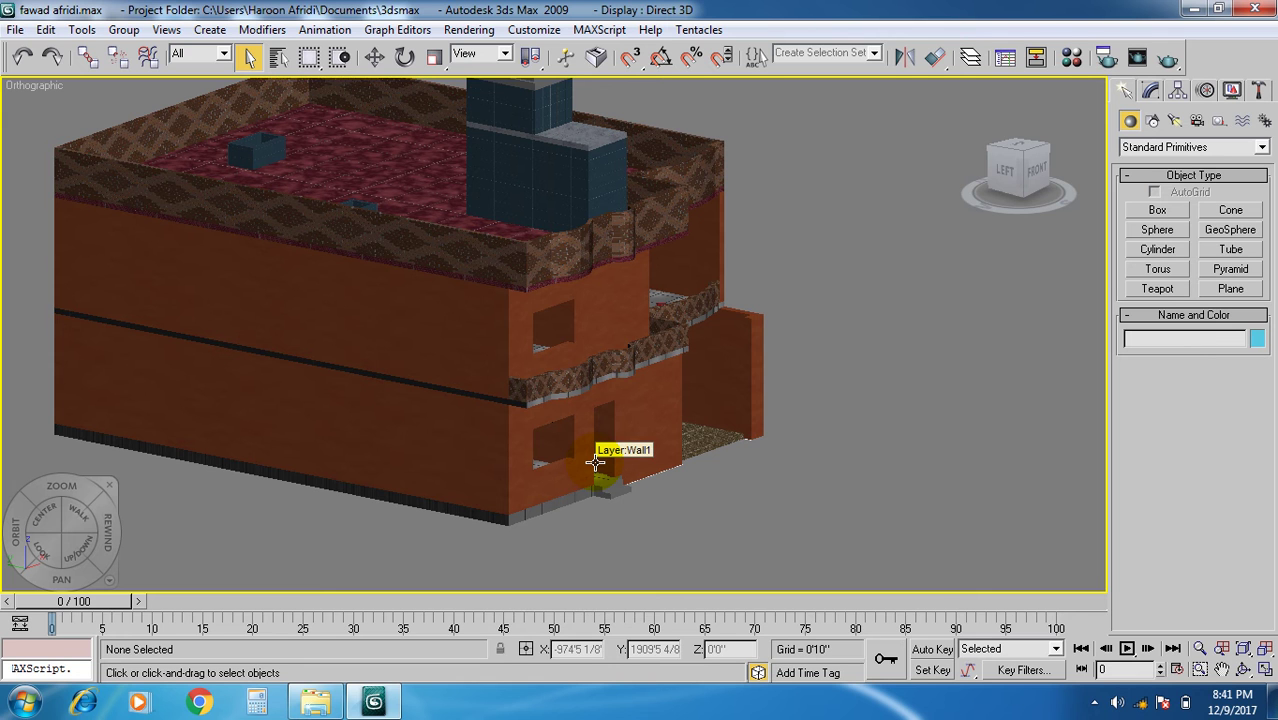
scroll(590, 462, "down", 3)
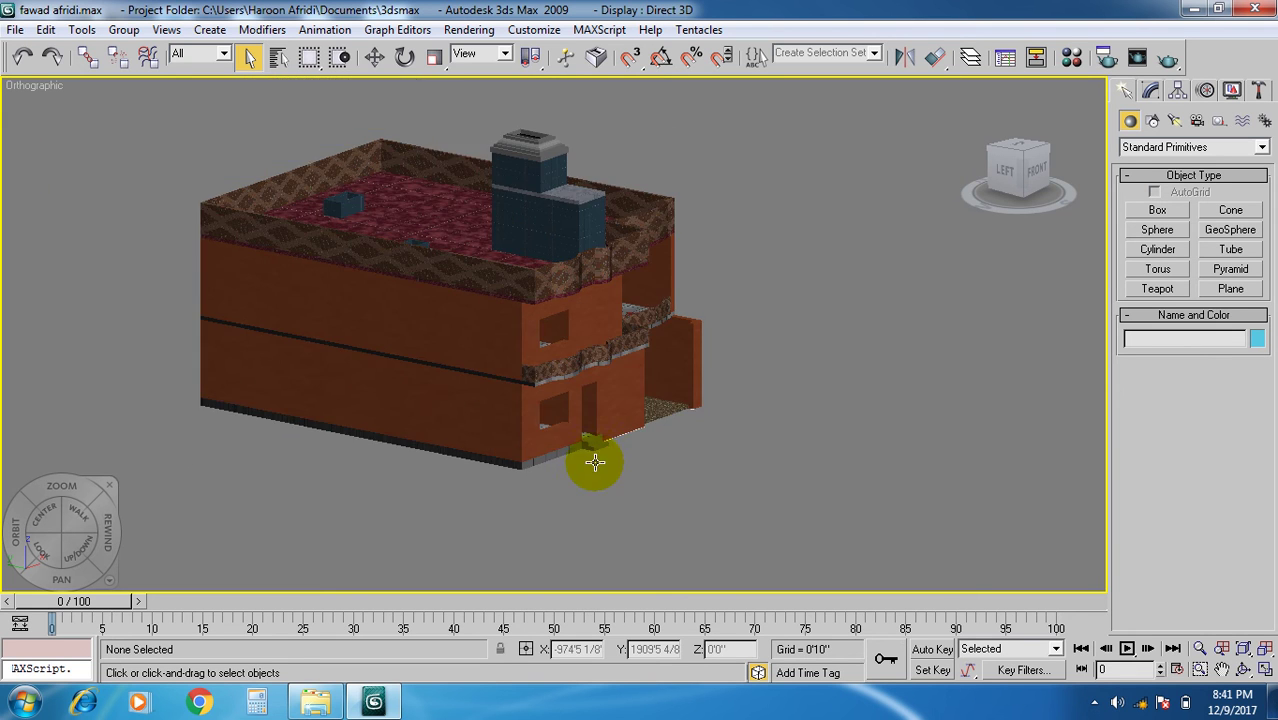
scroll(585, 457, "up", 3)
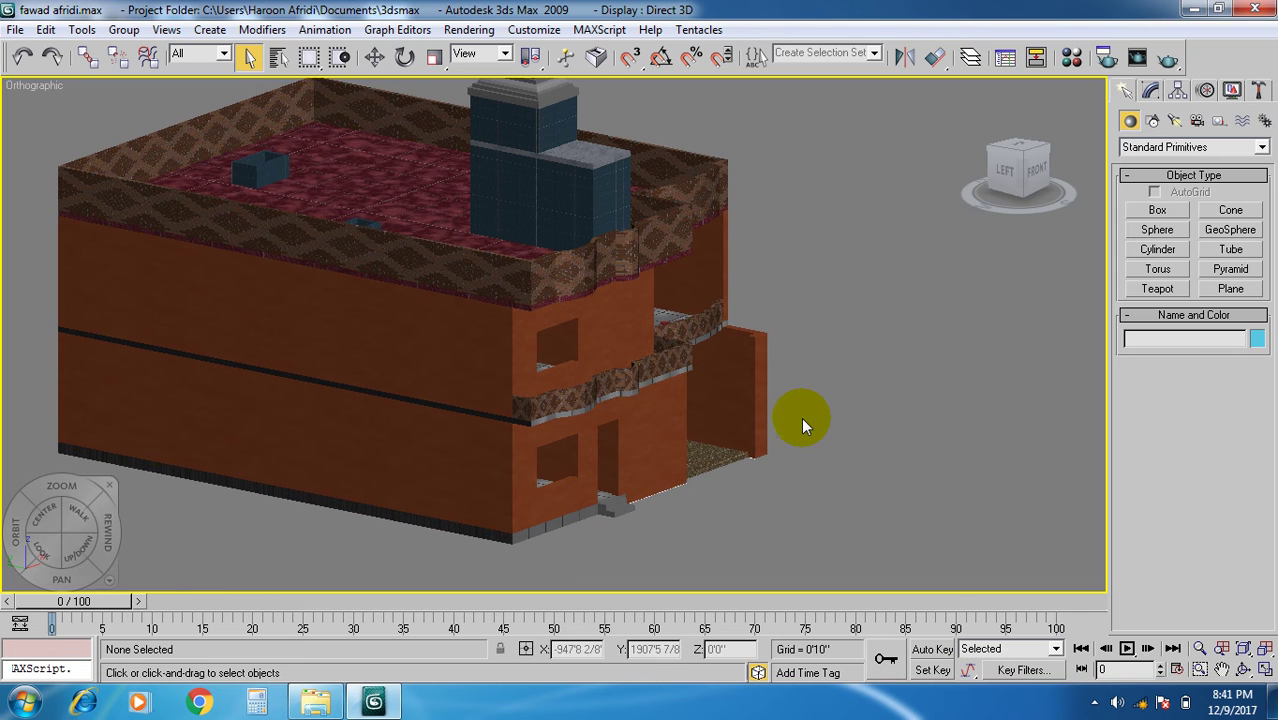
scroll(801, 415, "down", 3)
middle_click_drag(500, 432, 536, 428)
Select each of the two Layer:Stair1 geometry objects by name to locate them in the house.
left_click(280, 62)
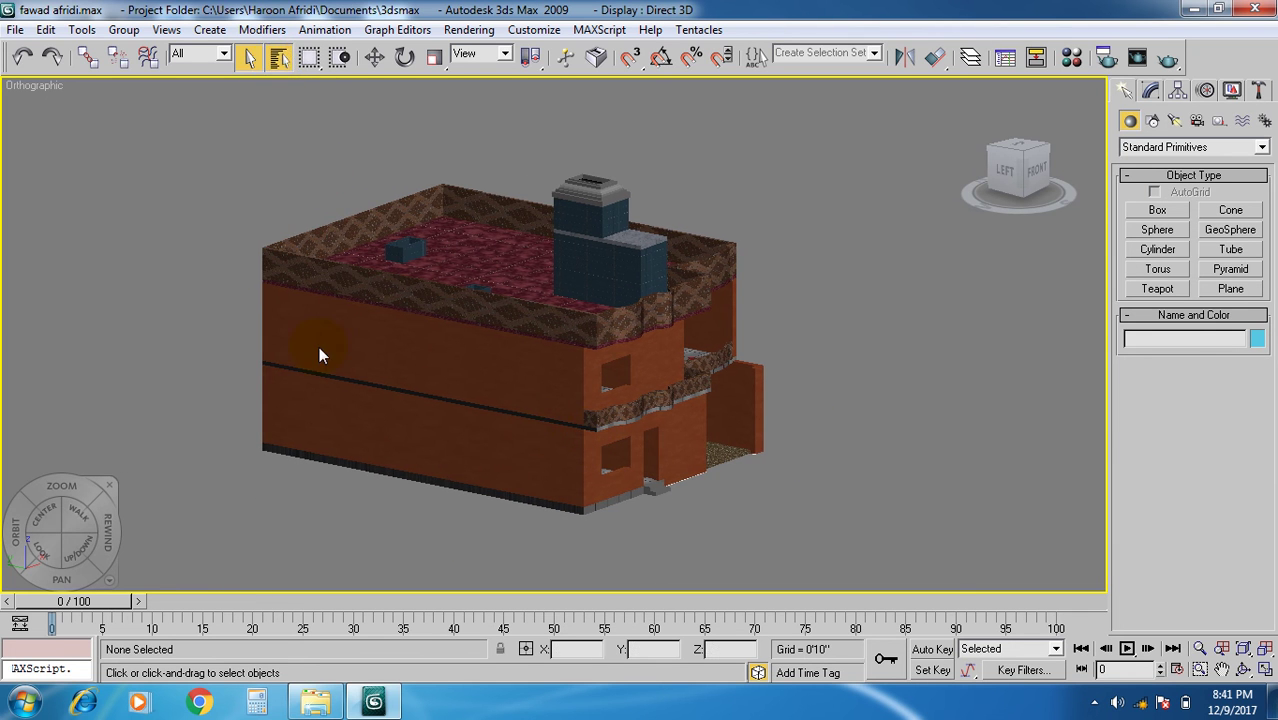
left_click(258, 317)
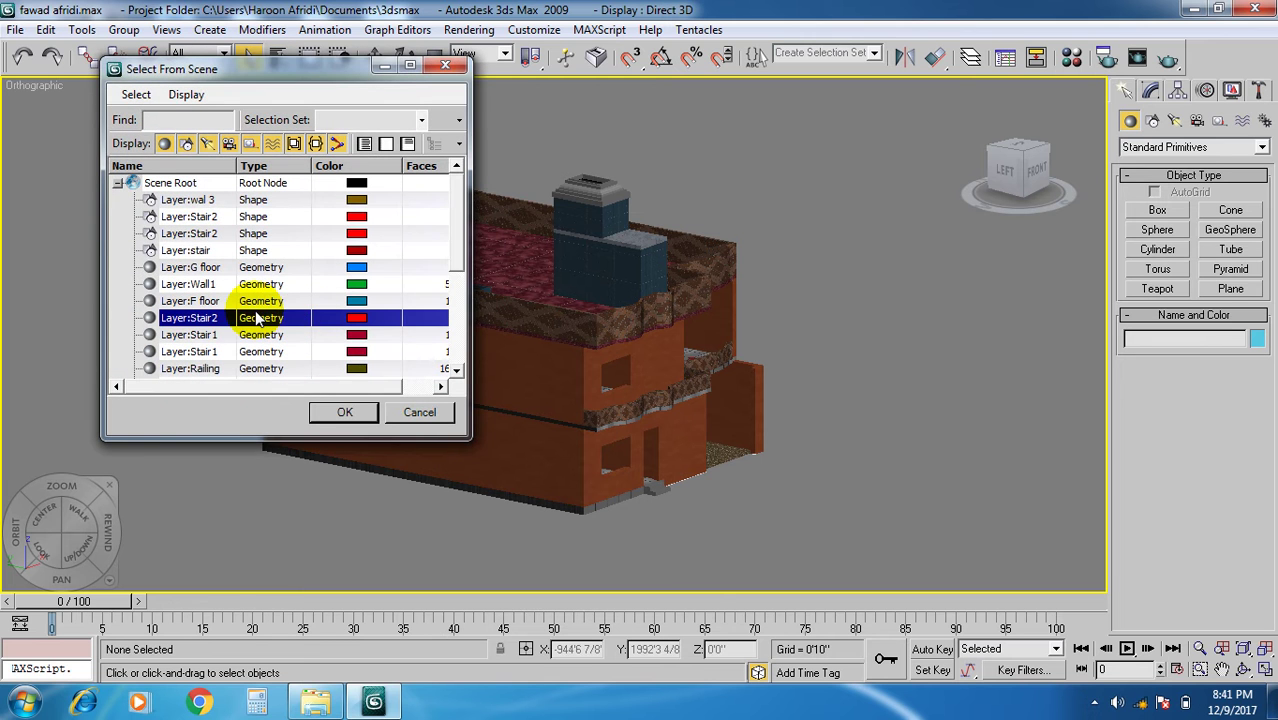
left_click(205, 334)
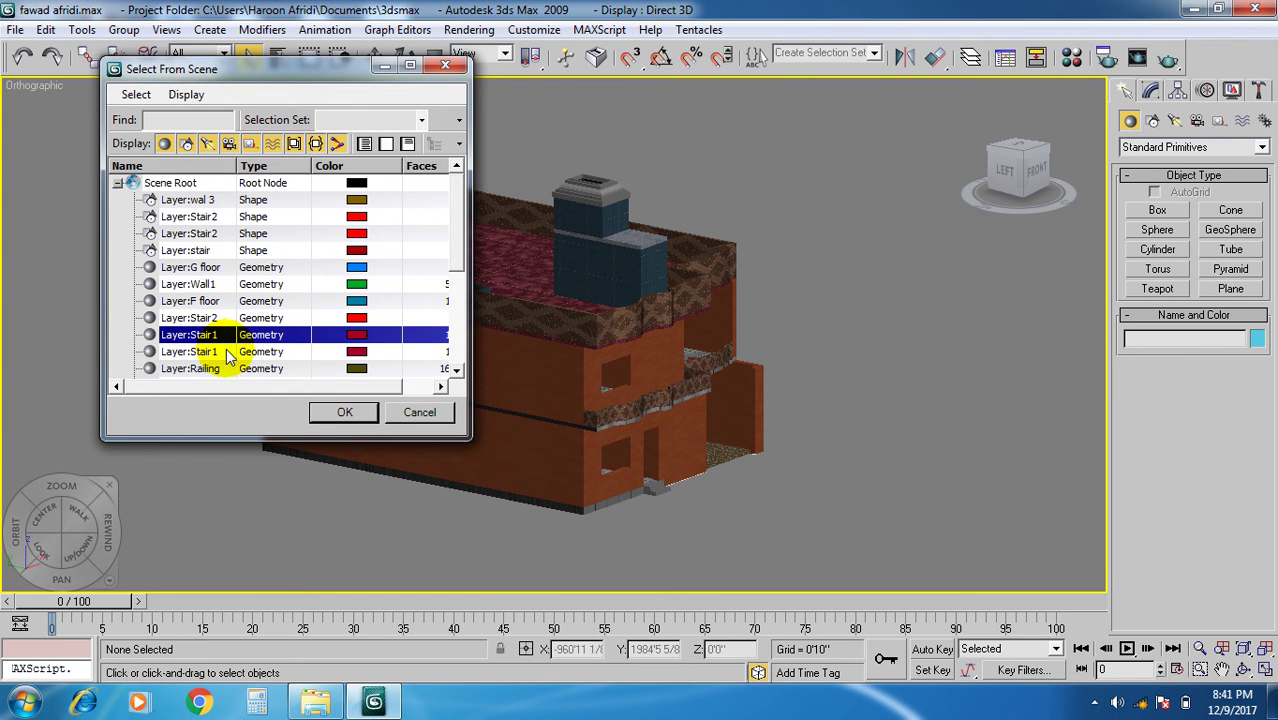
left_click(226, 354)
left_click(342, 412)
scroll(640, 515, "up", 5)
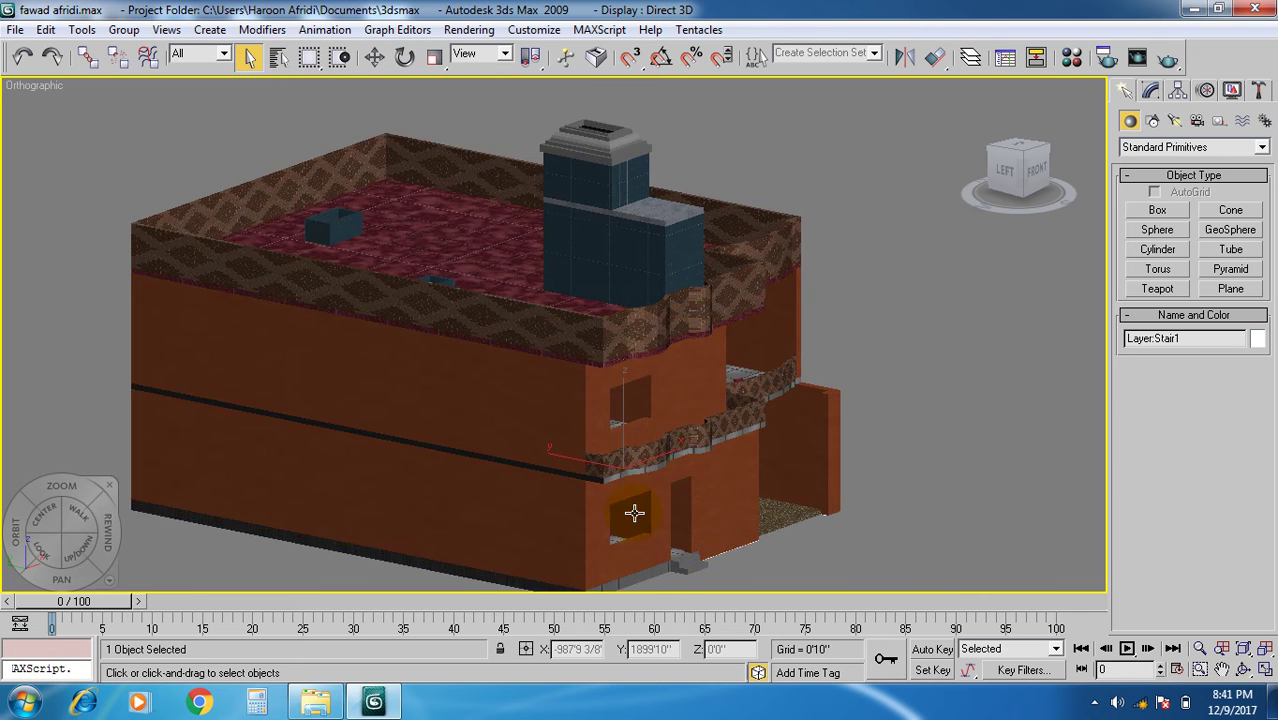
middle_click_drag(633, 516, 521, 310)
key("ctrl+d")
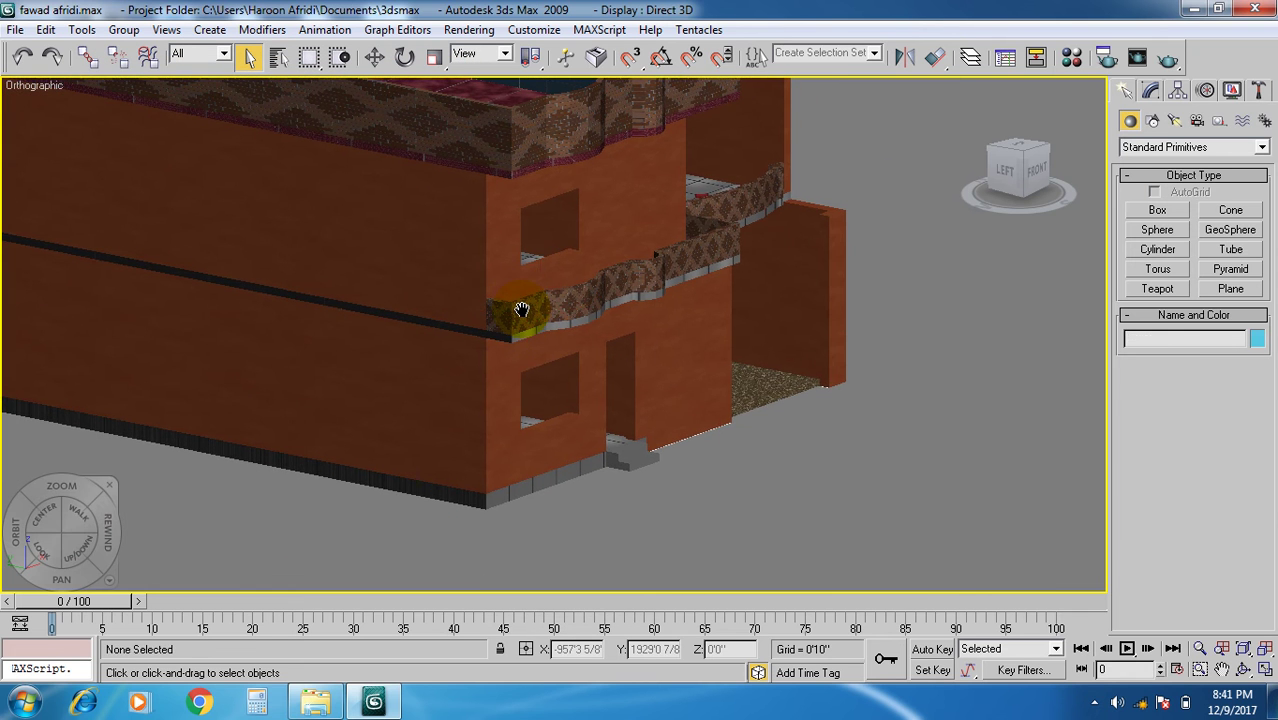
left_click(521, 309)
key("ctrl+d")
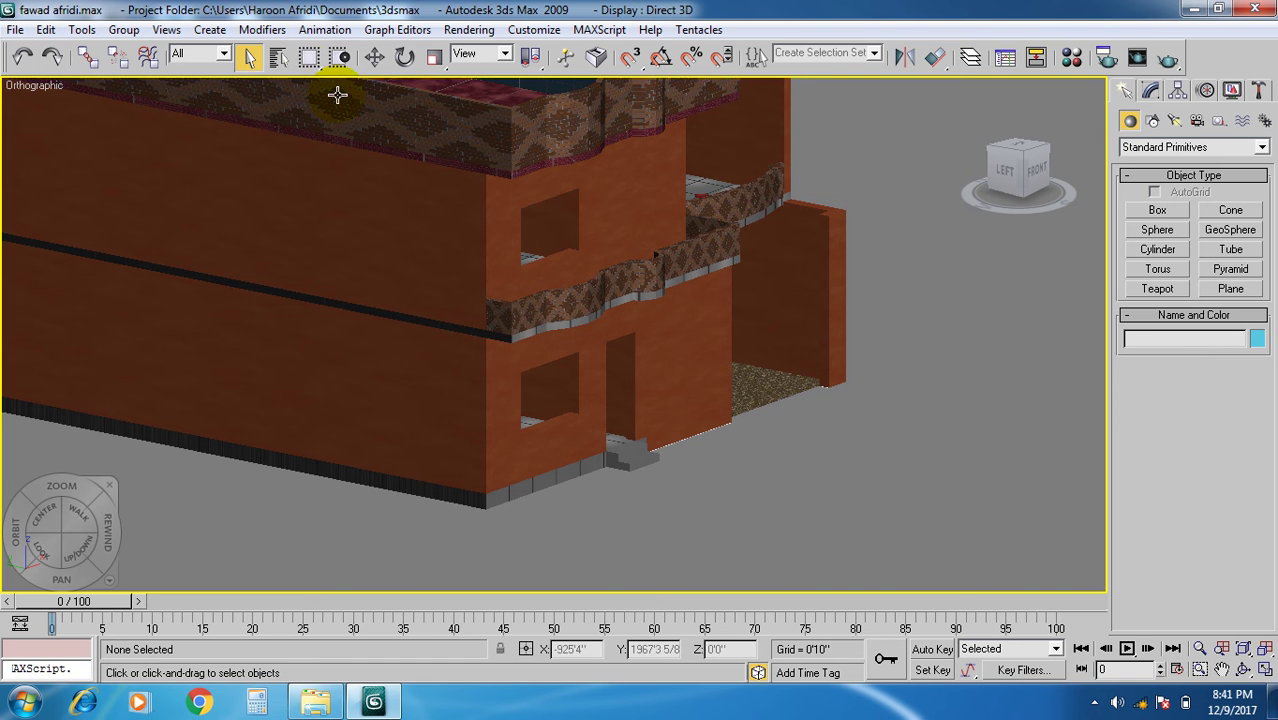
left_click(278, 57)
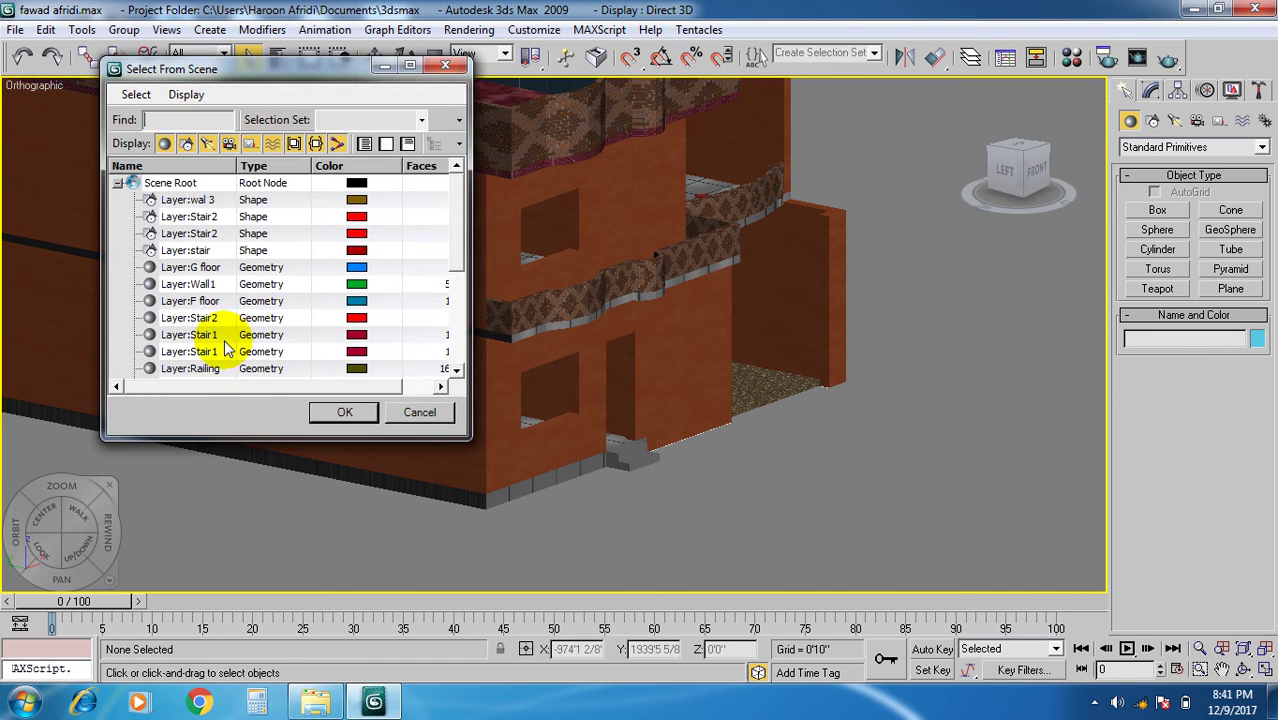
left_click(228, 334)
left_click(348, 410)
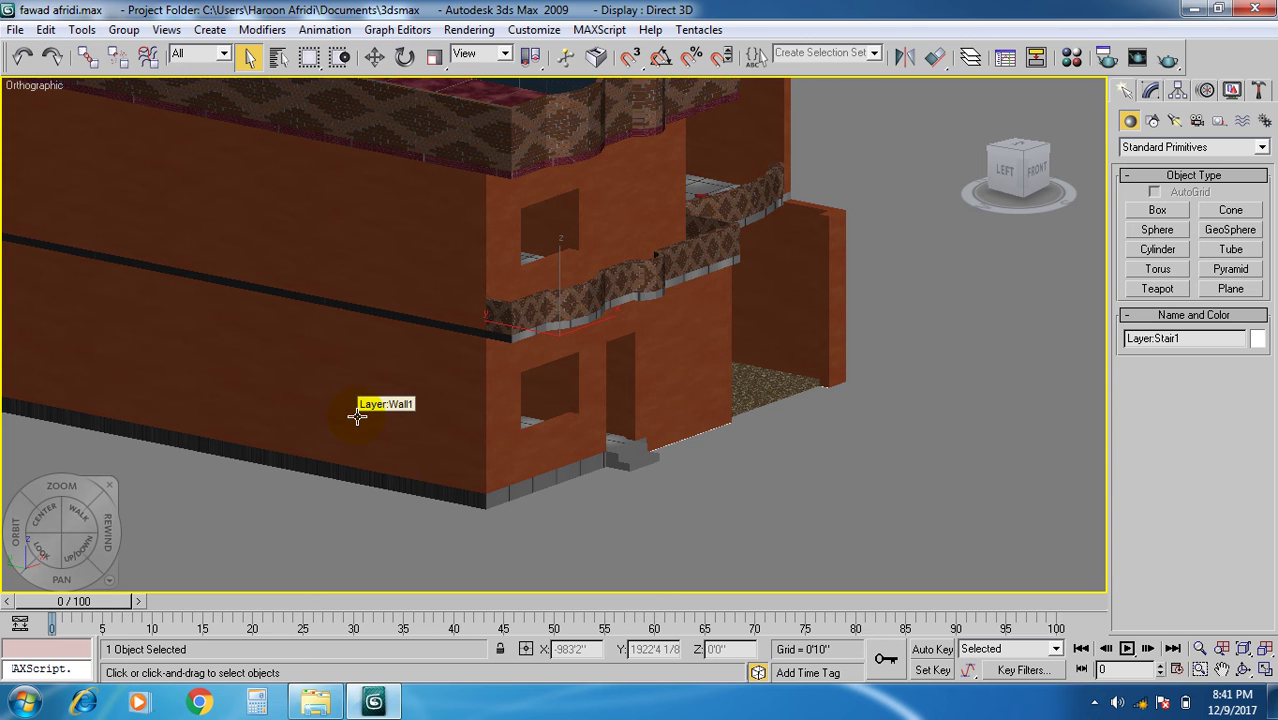
Hide the ground-floor wall Layer:Wall1 to expose the staircase inside.
left_click(845, 225)
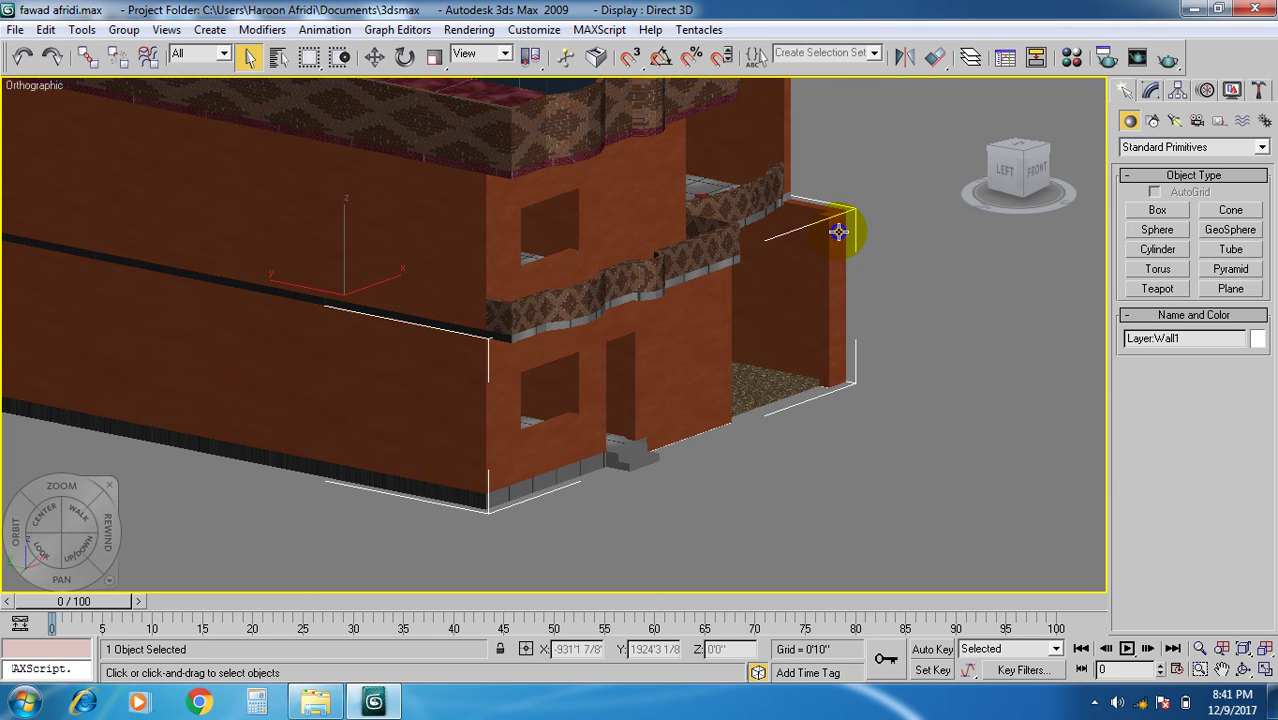
right_click(838, 234)
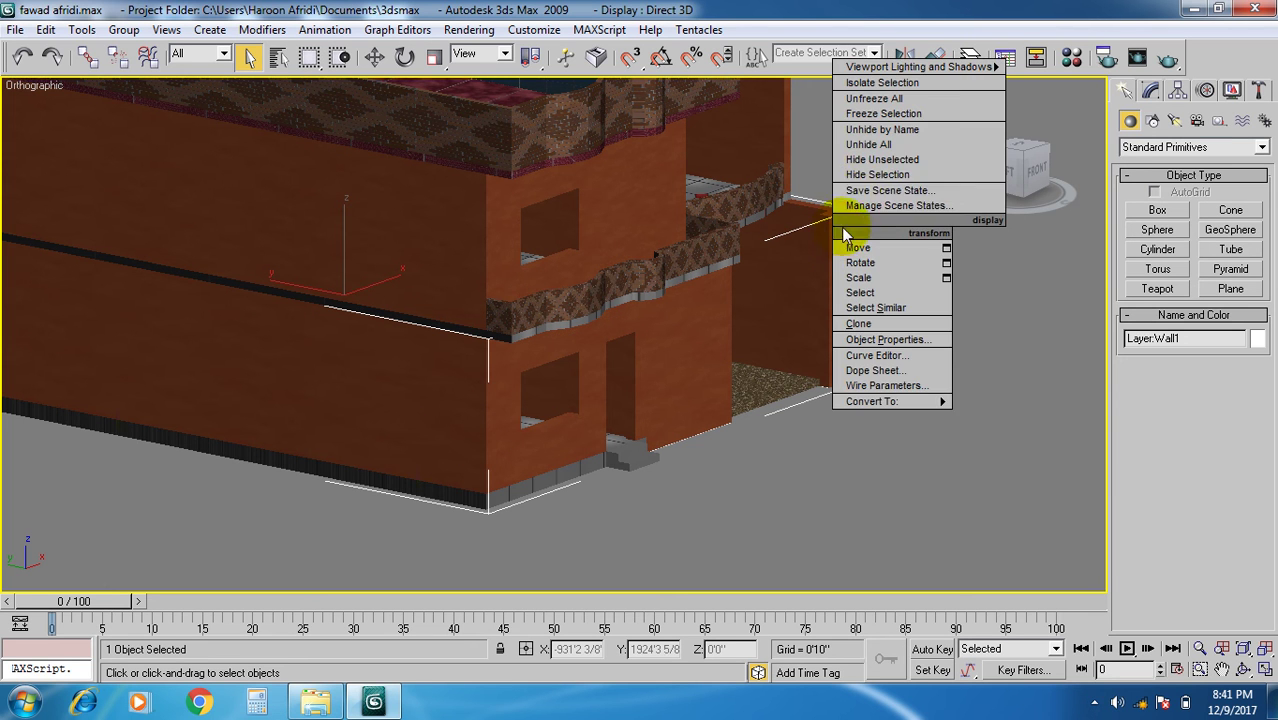
left_click(862, 176)
middle_click_drag(562, 422, 508, 405)
scroll(552, 440, "up", 2)
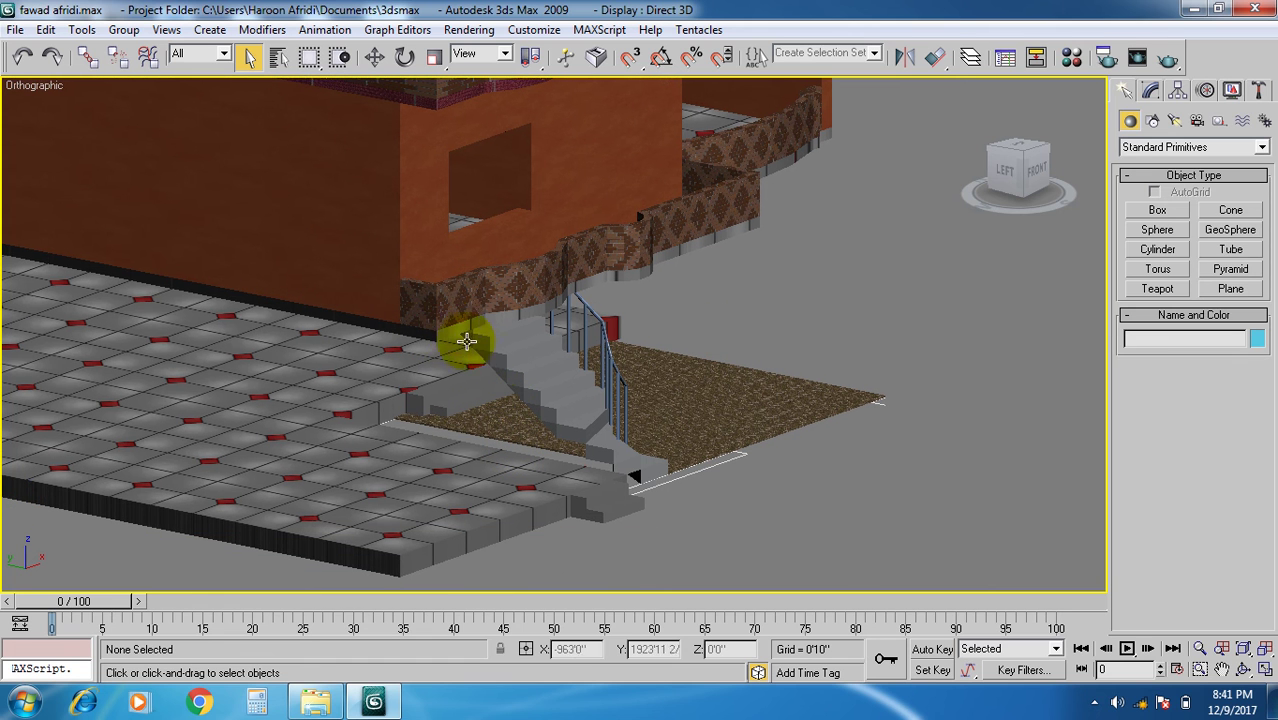
Hide the upper-floor wall Layer:wall 2 and the balcony parapet Layer:wal 3.
left_click(407, 245)
right_click(404, 187)
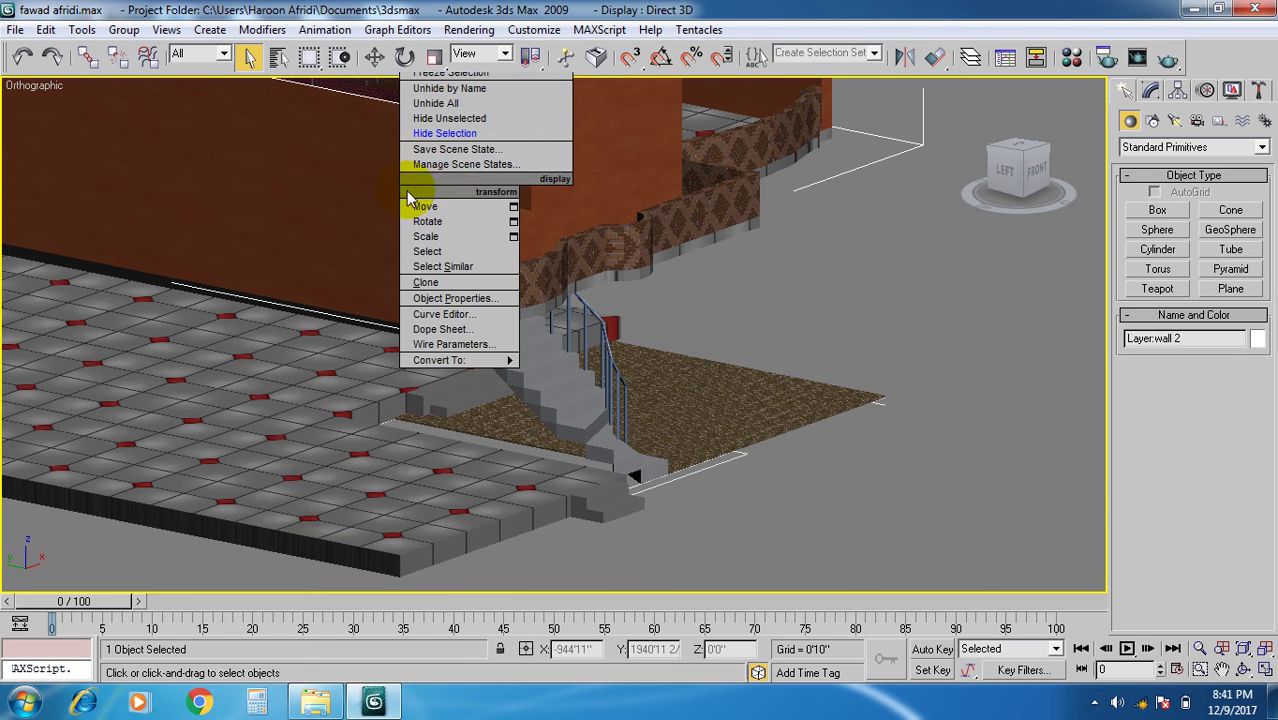
left_click(444, 133)
left_click(466, 282)
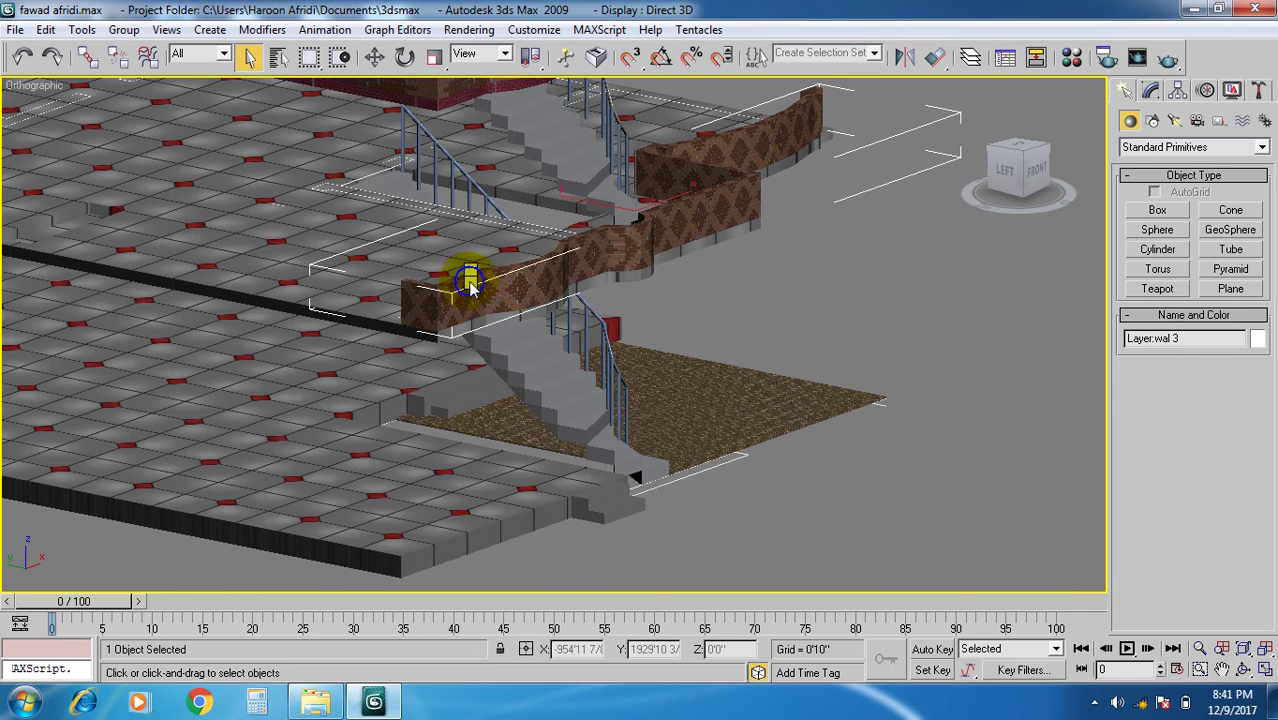
right_click(470, 287)
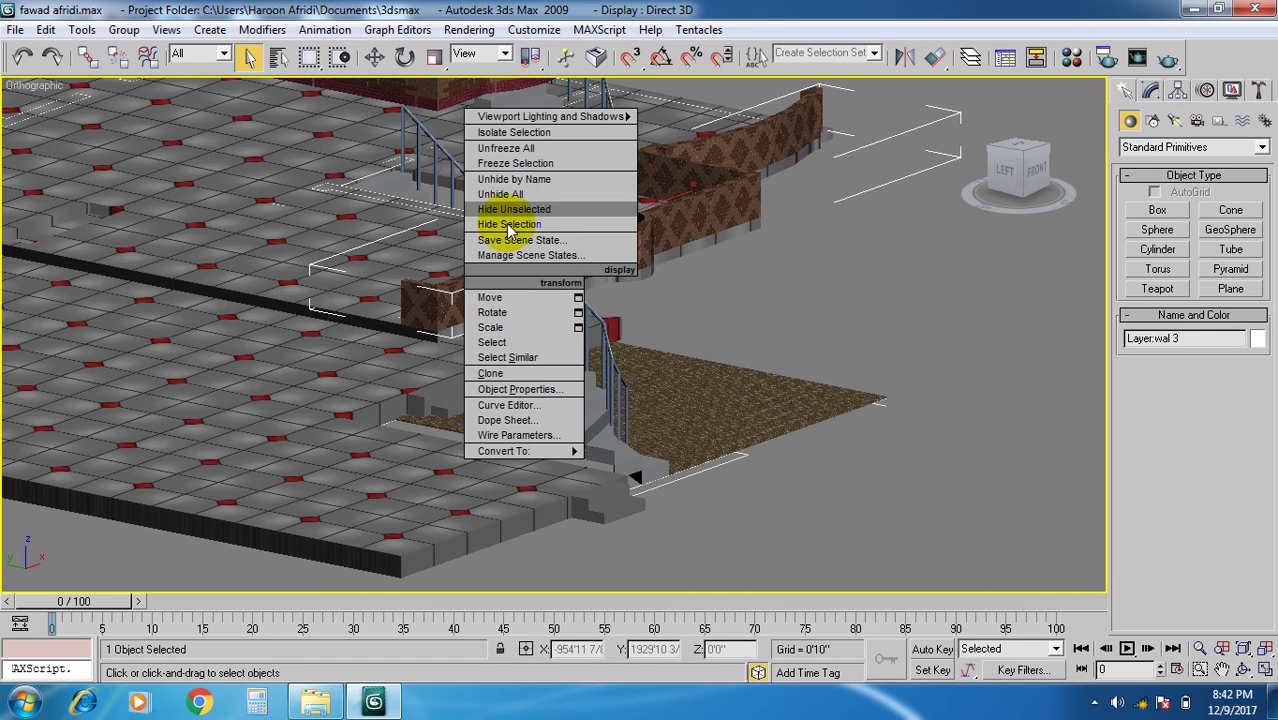
left_click(510, 226)
Select the lower staircase Layer:Stair1 in the viewport, leaving the first-floor slab visible.
middle_click_drag(505, 314, 465, 308)
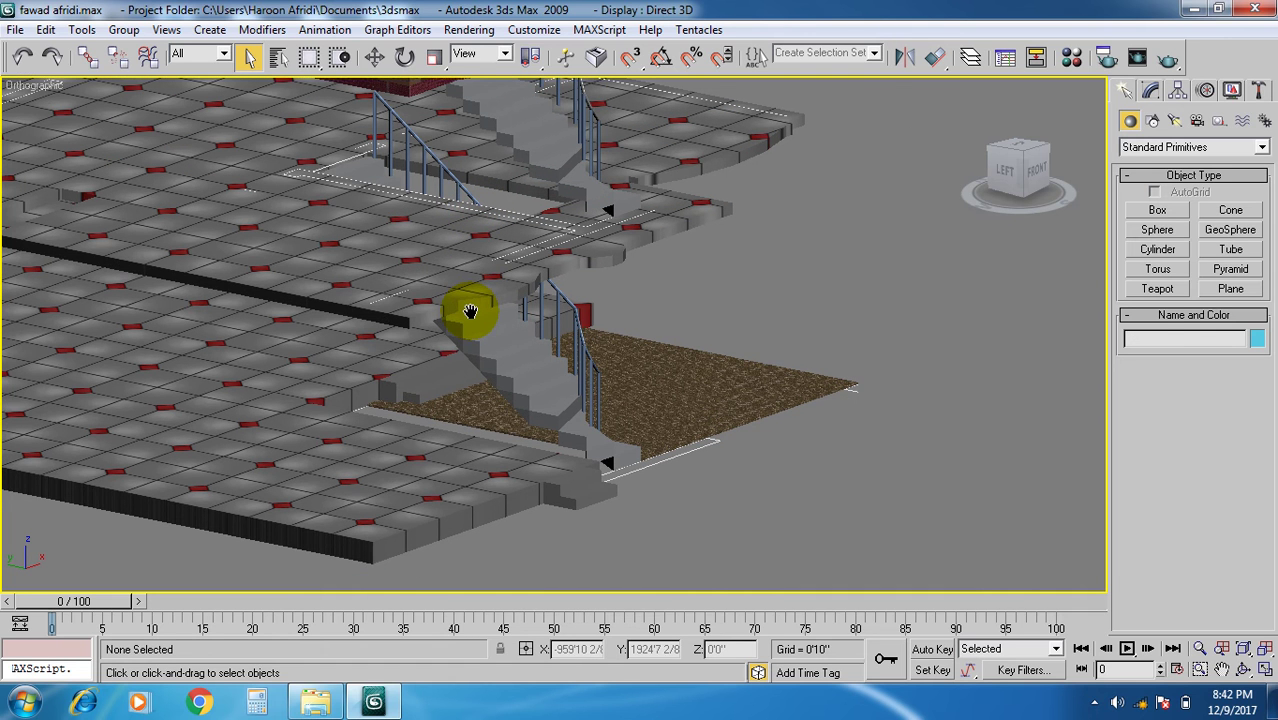
left_click(399, 305)
right_click(399, 305)
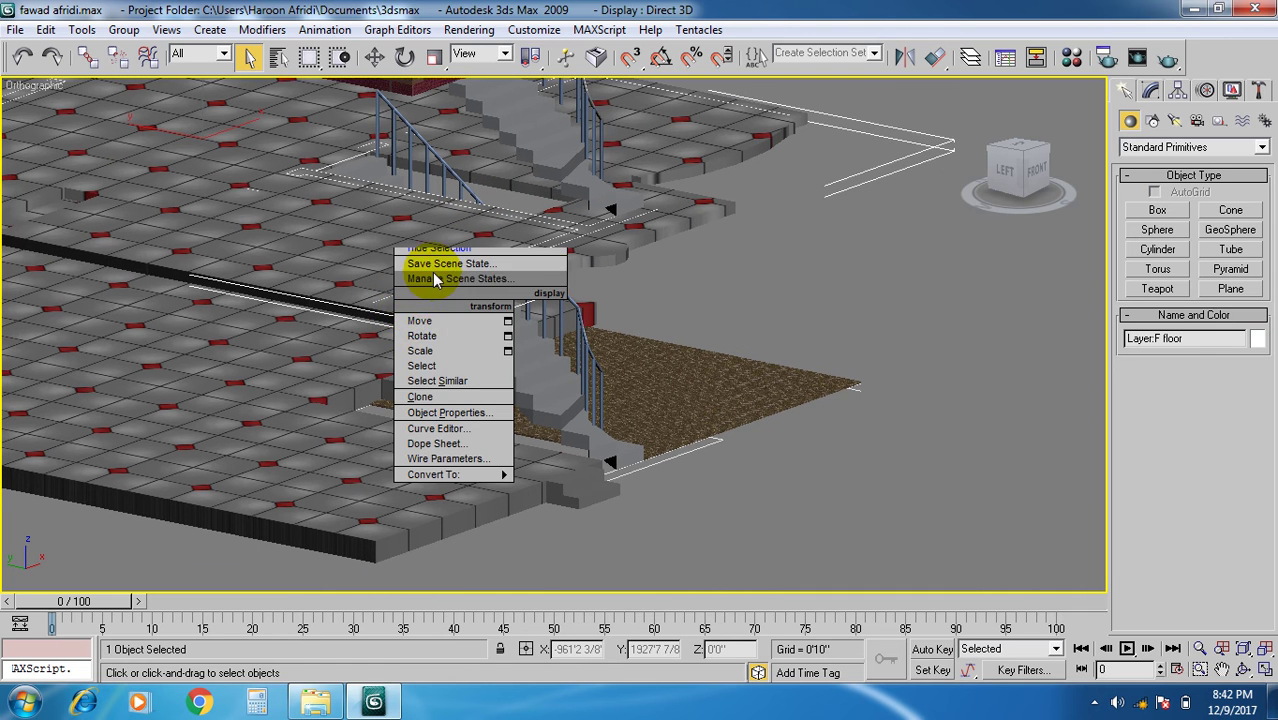
left_click(456, 297)
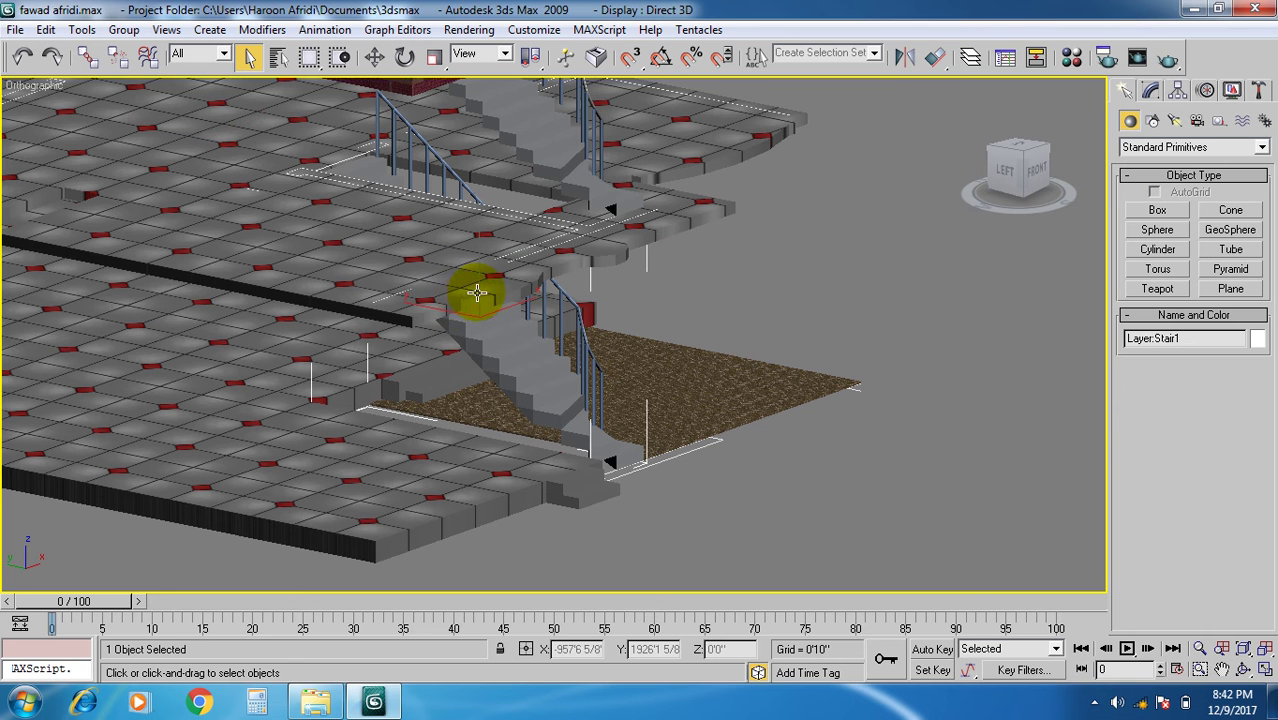
Hide the first-floor slab Layer:F floor so the lower staircase is fully exposed.
left_click(697, 210)
right_click(710, 206)
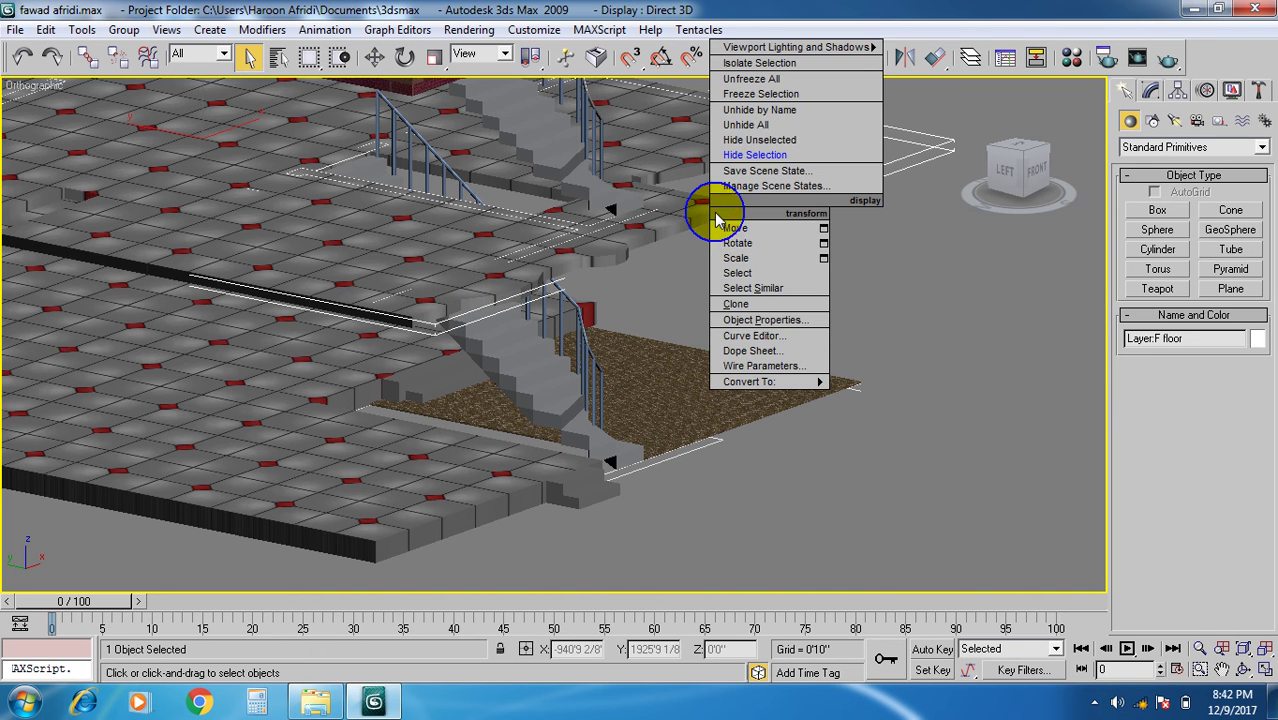
left_click(740, 155)
scroll(536, 405, "up", 2)
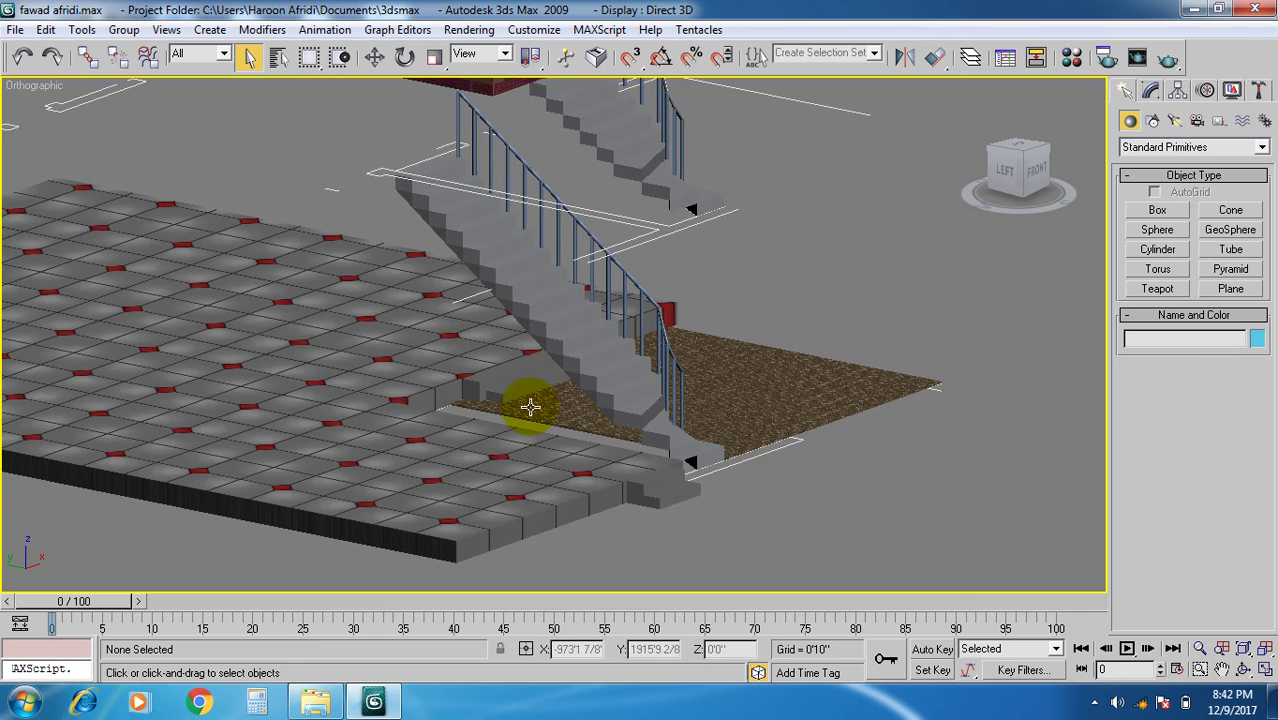
Select the small Layer:Stair2 steps beside the lower staircase and open the Material Editor.
scroll(535, 408, "up", 2)
left_click(514, 398)
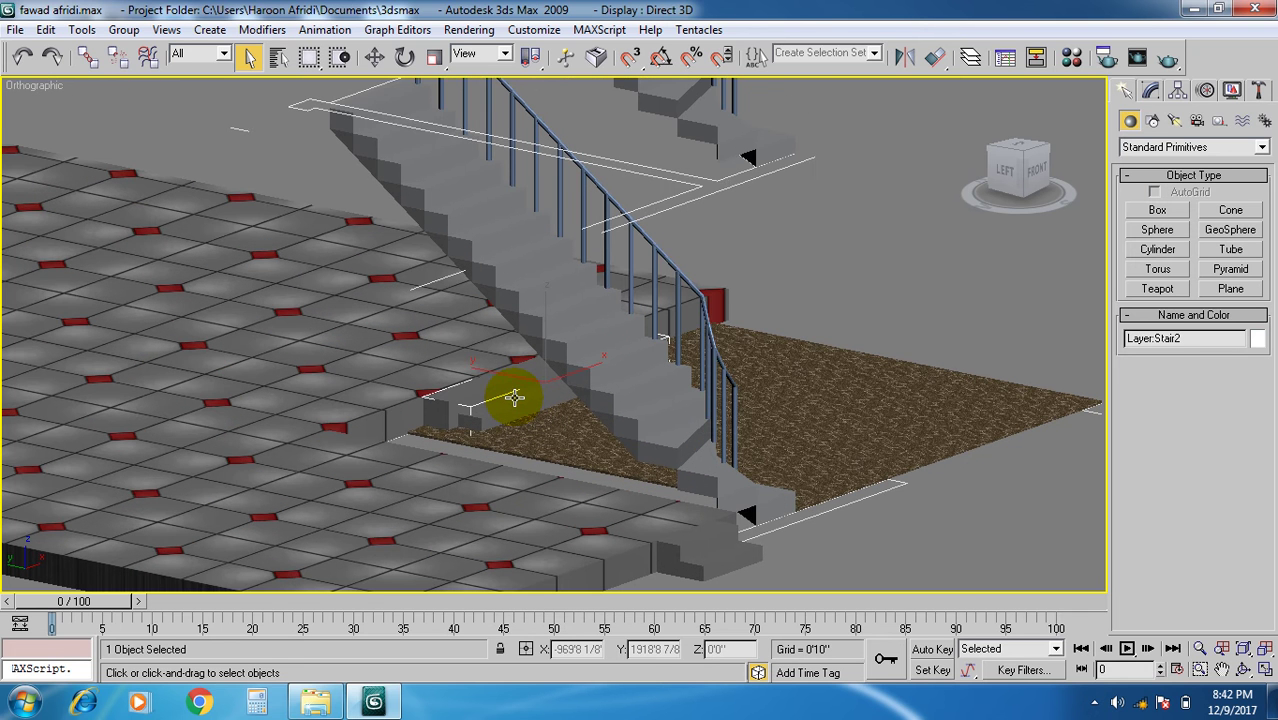
key("Delete")
left_click(514, 398)
key("m")
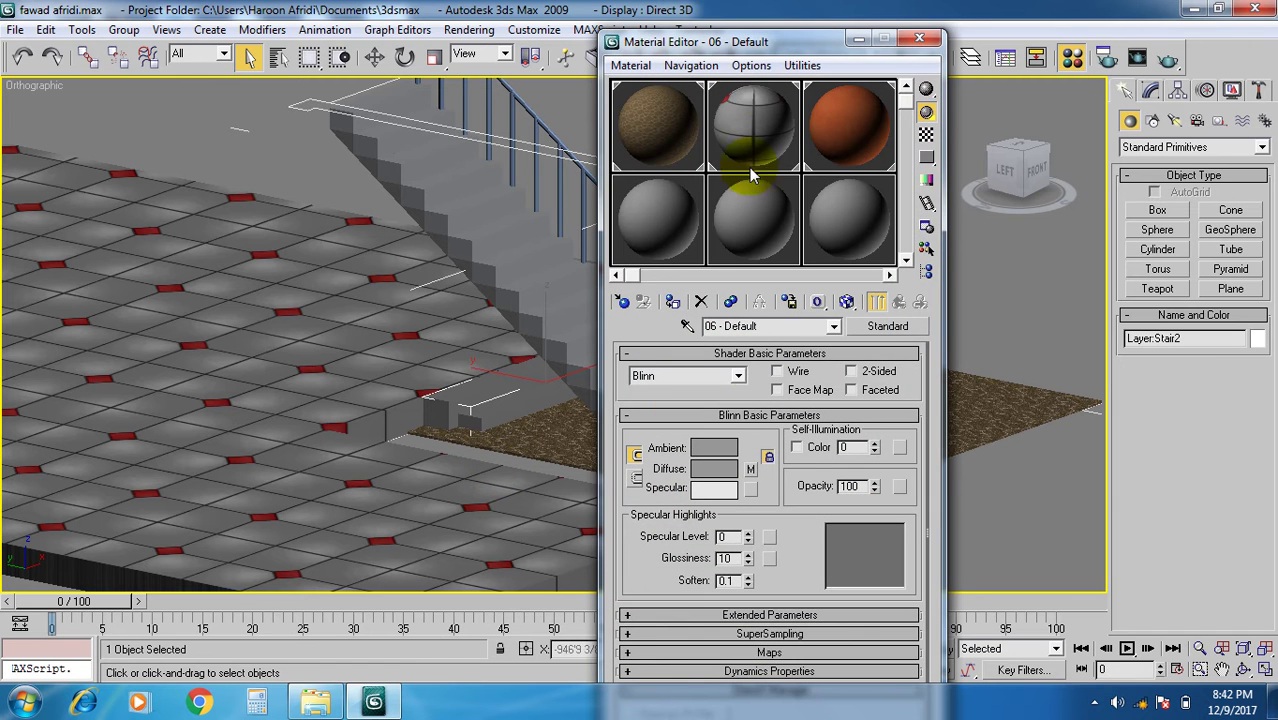
Look through the material sample slots and activate the unused 07 - Default material.
left_click(889, 274)
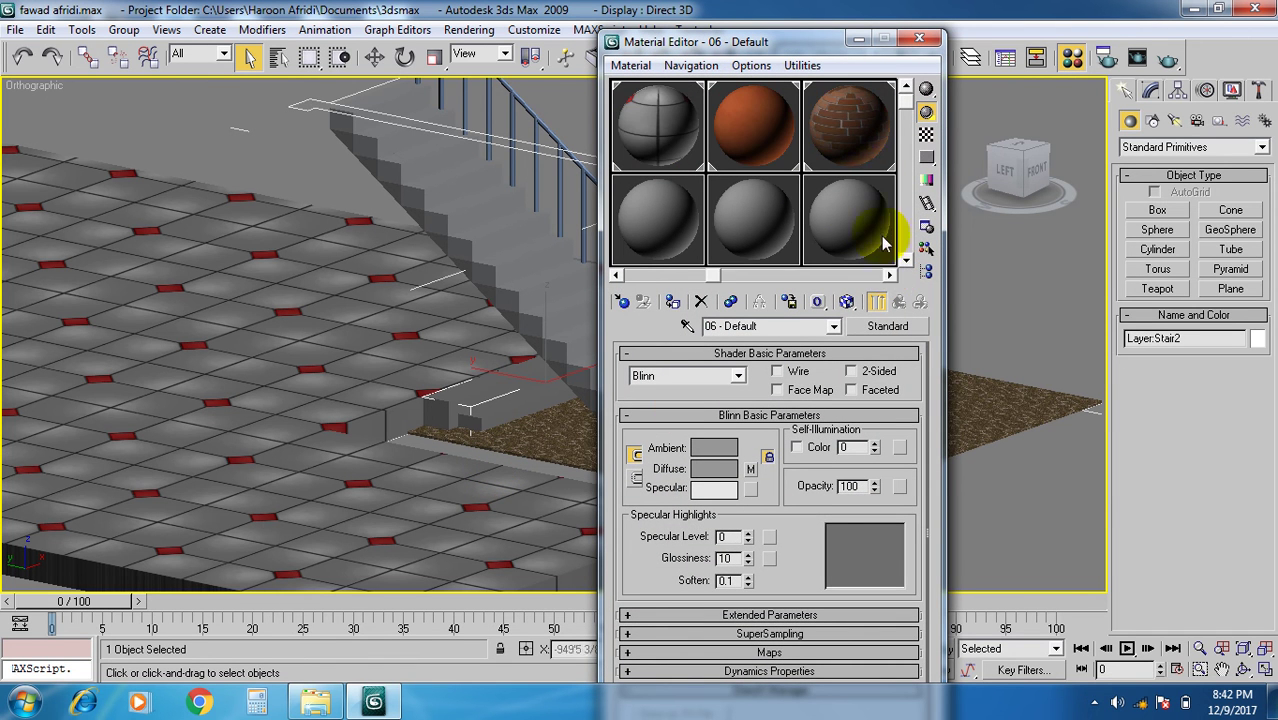
left_click(889, 274)
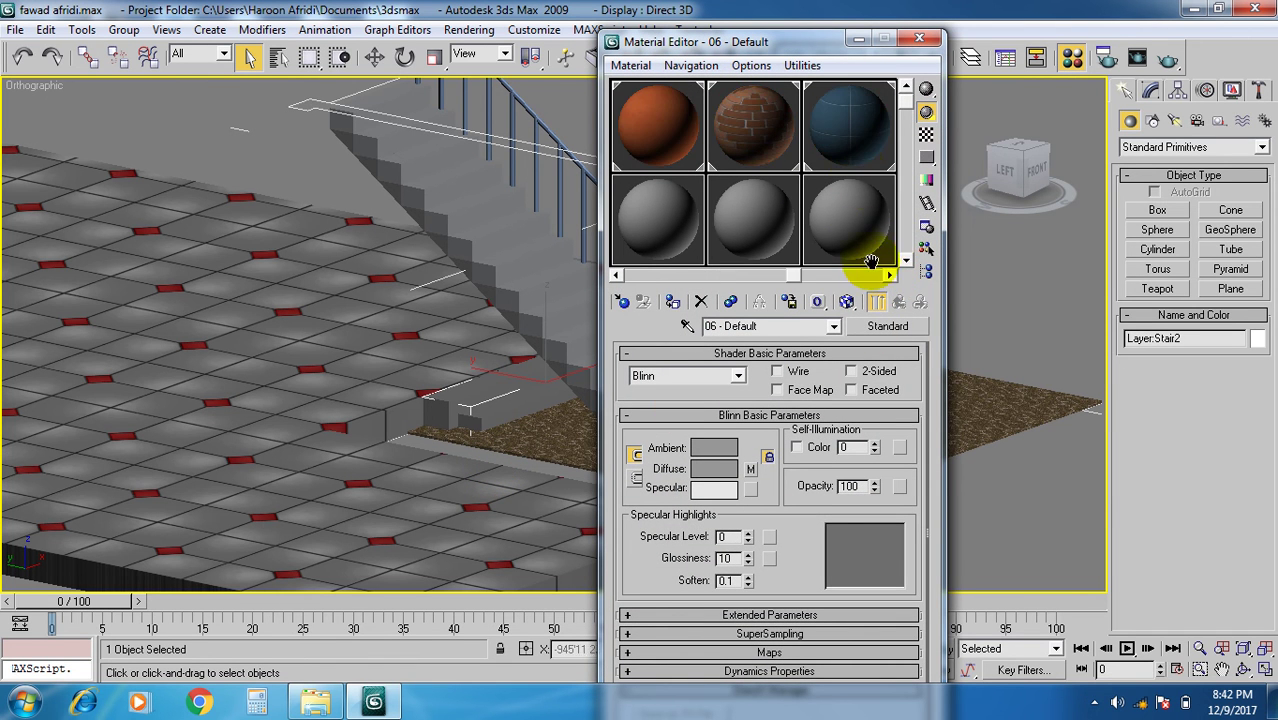
left_click(889, 274)
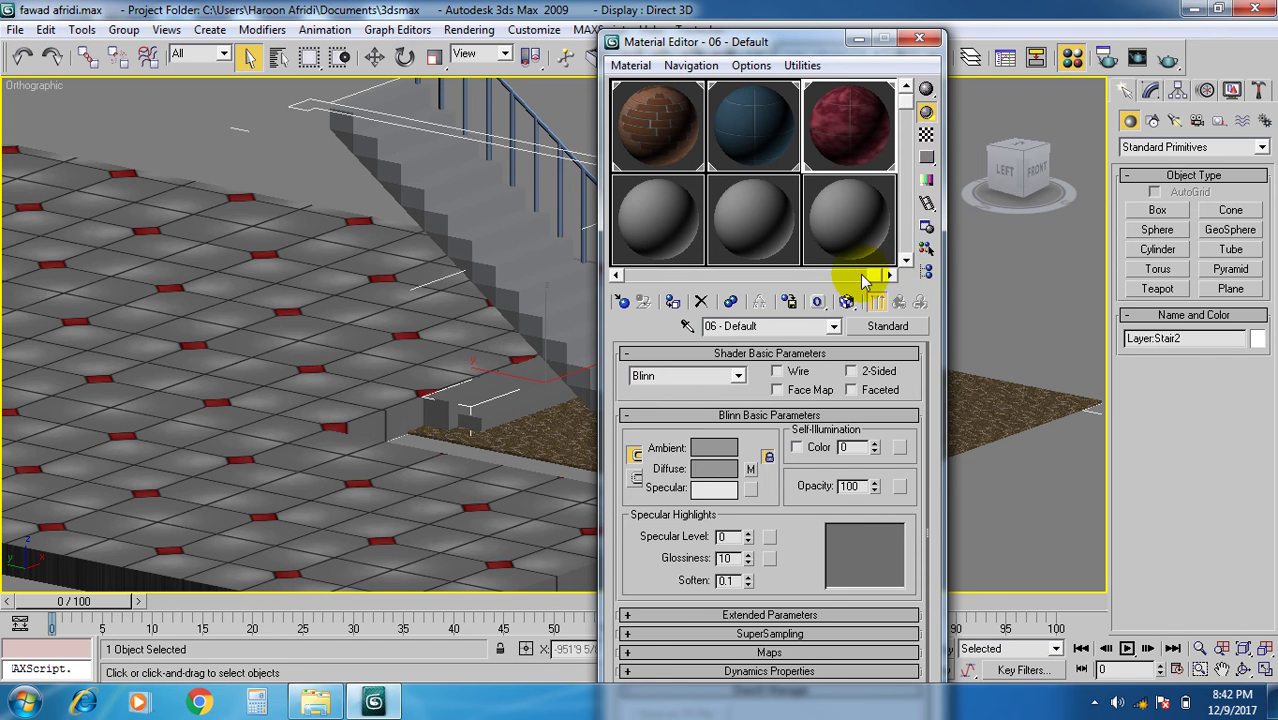
left_click(616, 275)
left_click(616, 275)
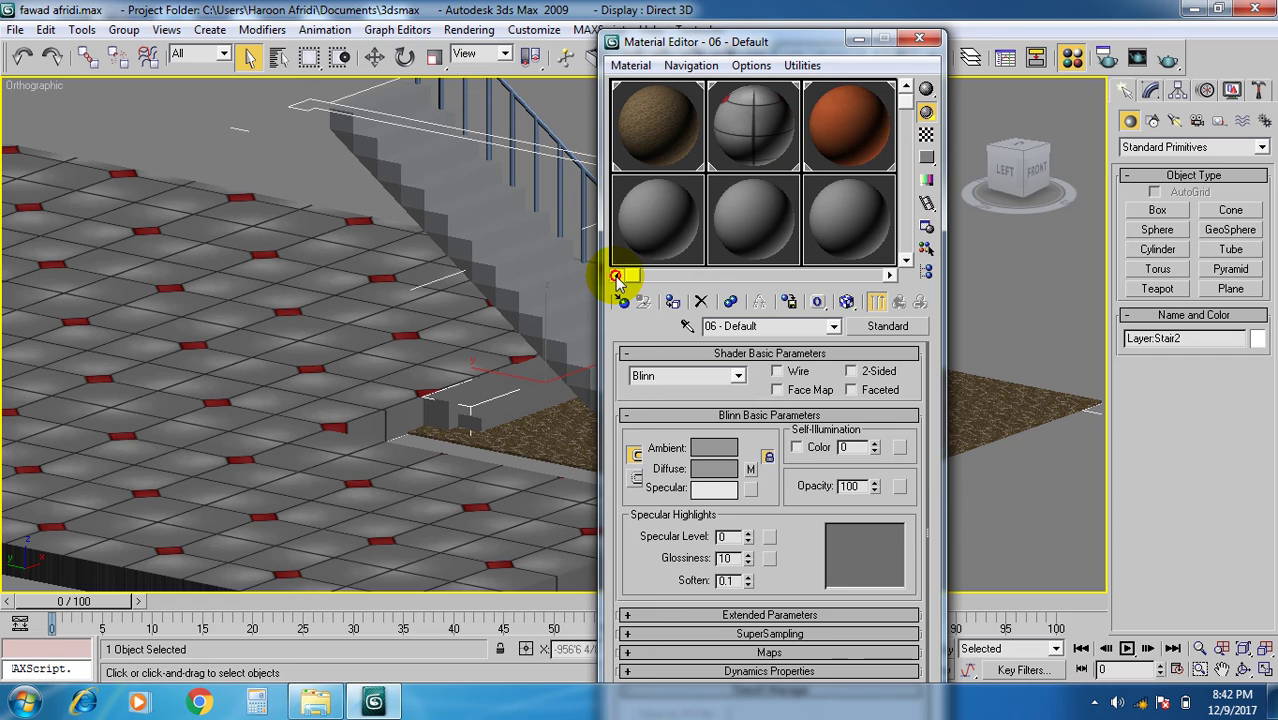
left_click(652, 222)
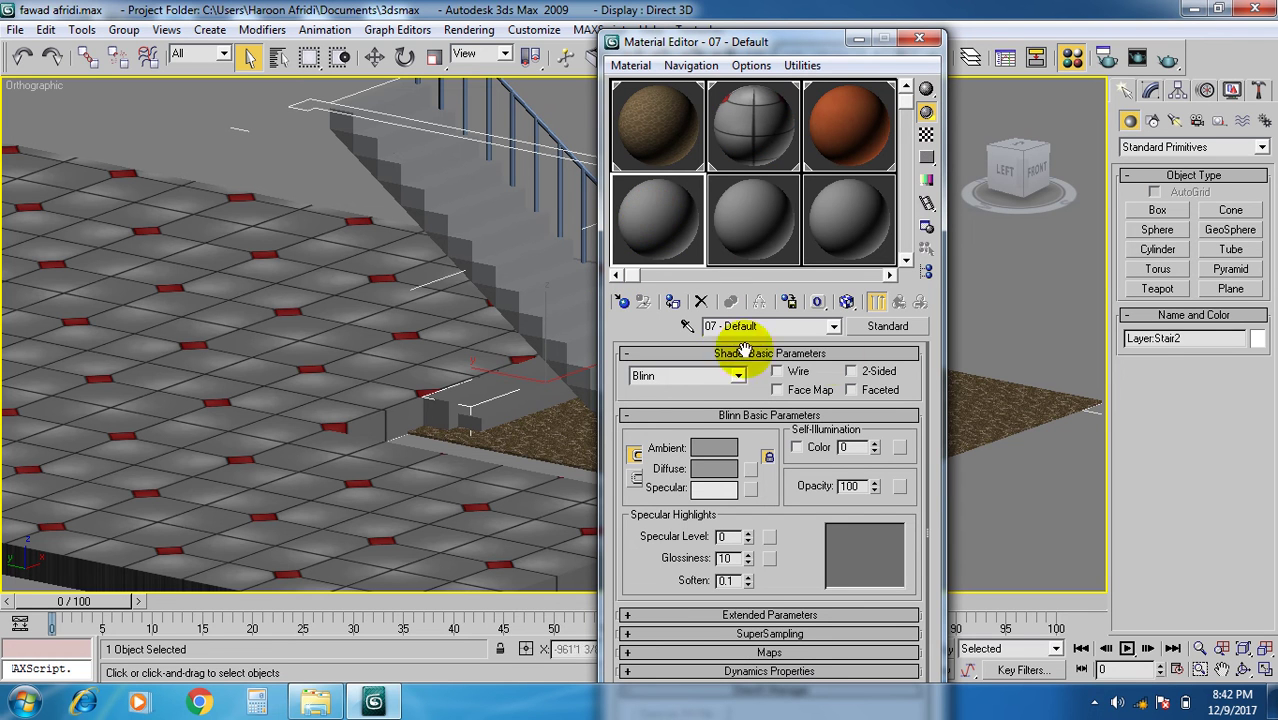
Assign a Bitmap map to the material's diffuse colour and browse to the ArchMat folder inside maps on the Desktop.
left_click(749, 467)
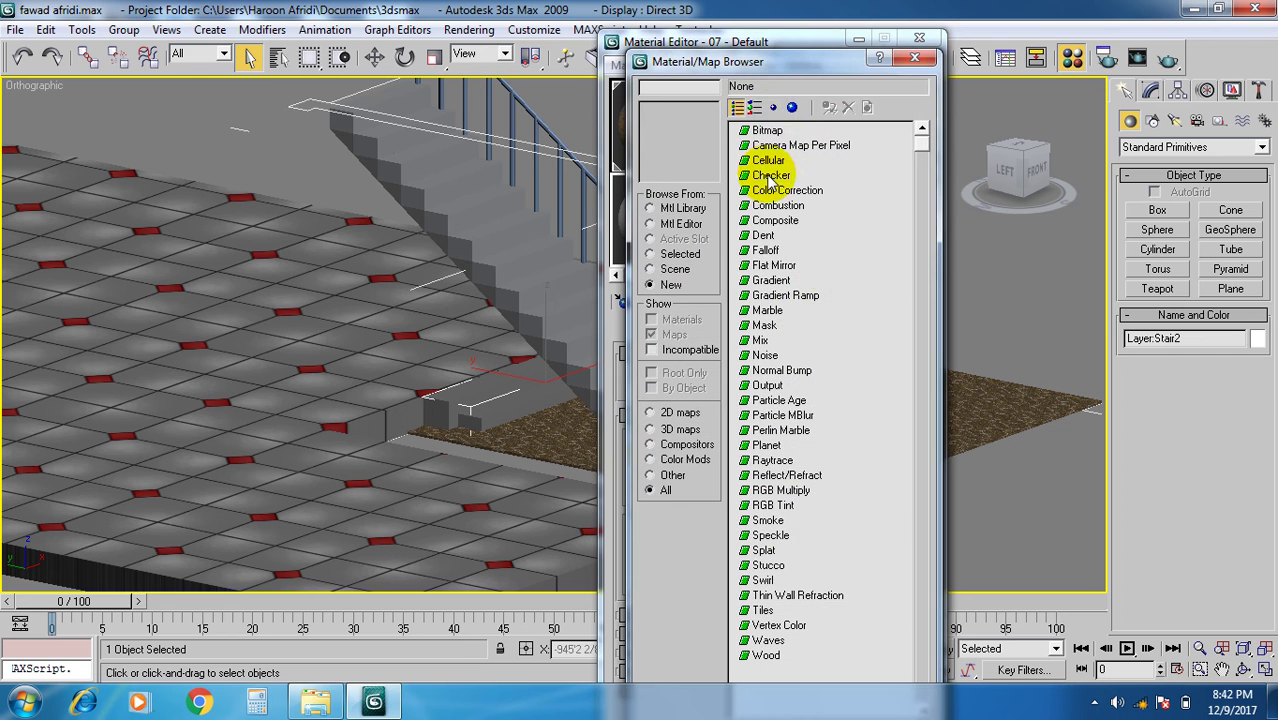
left_click(766, 135)
left_click(766, 135)
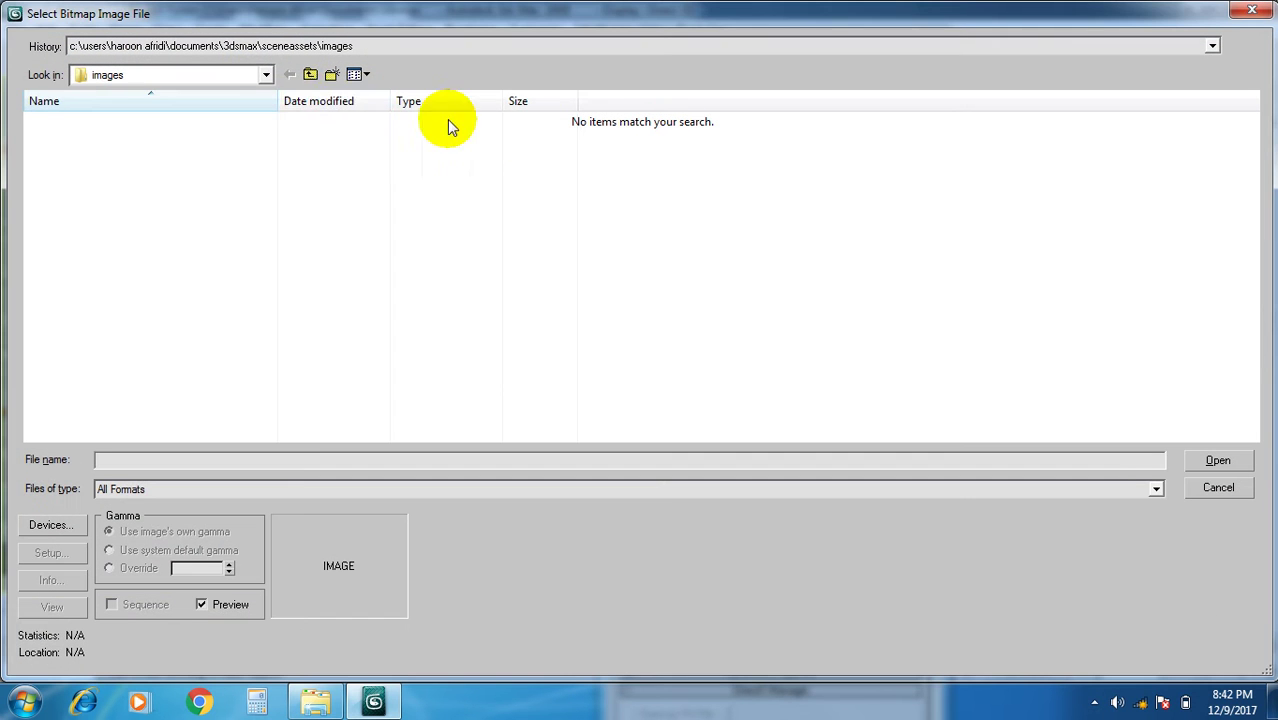
left_click(266, 77)
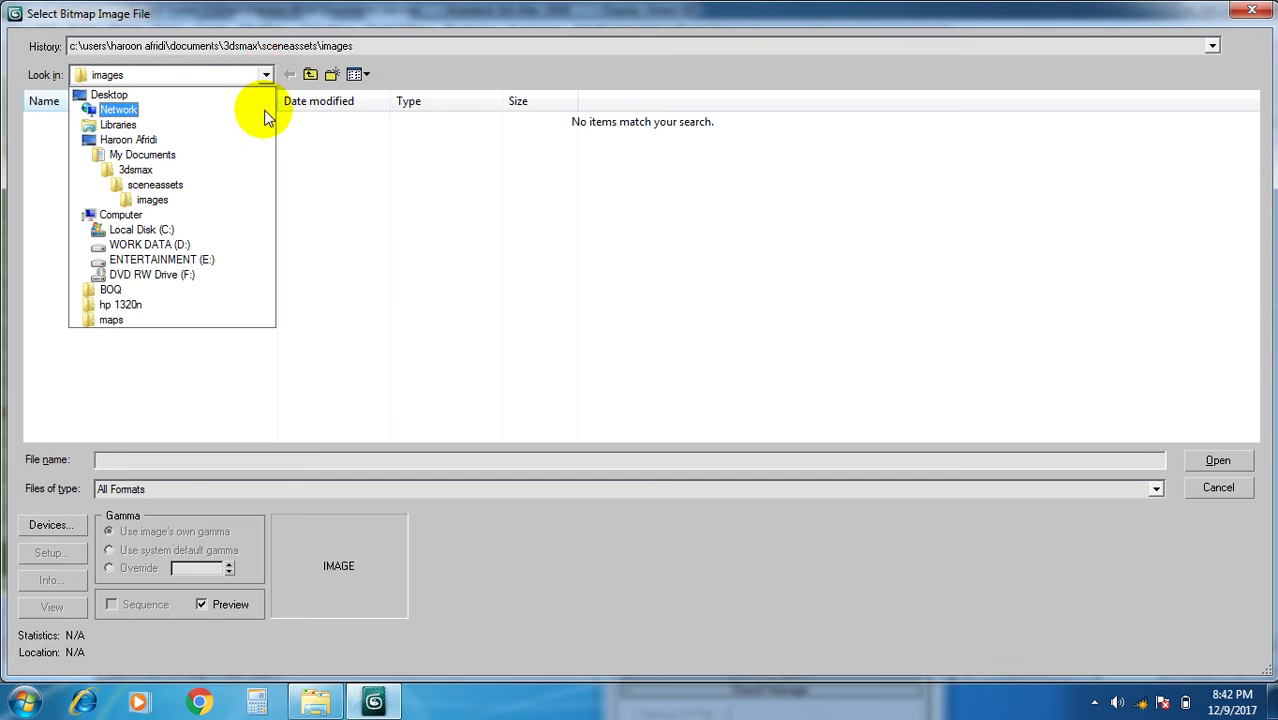
left_click(163, 97)
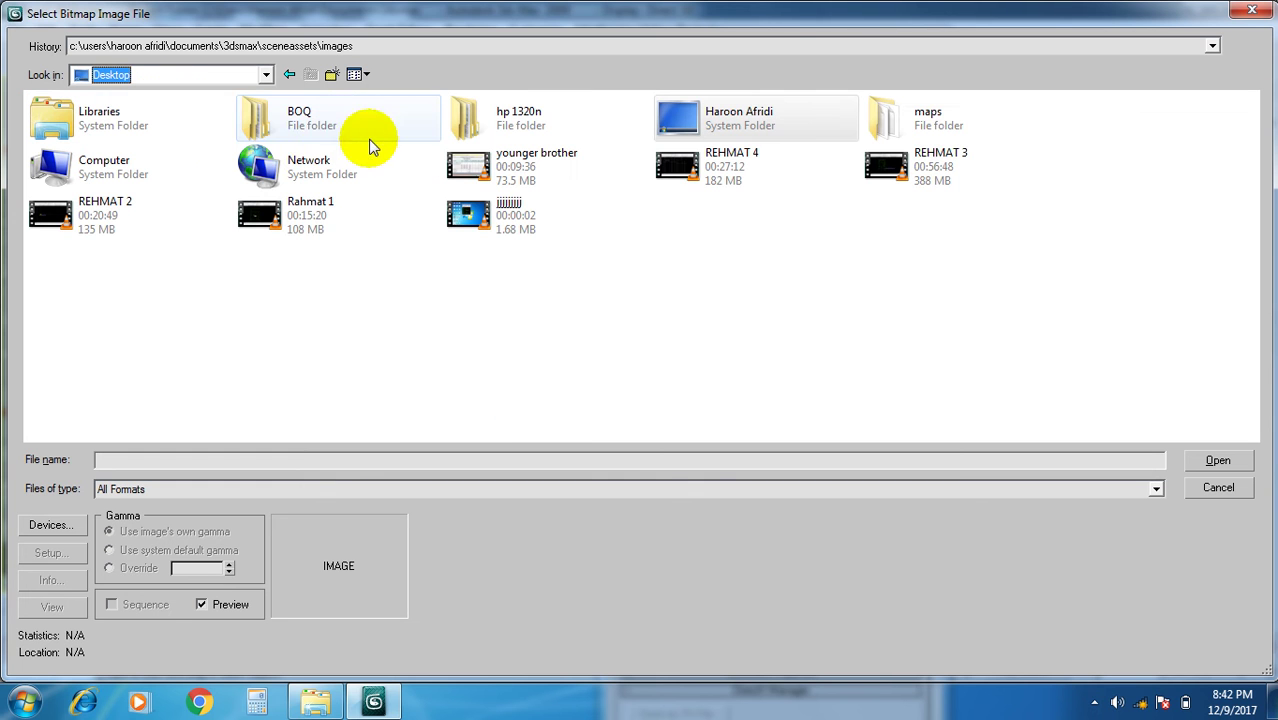
double_click(937, 130)
left_click(139, 143)
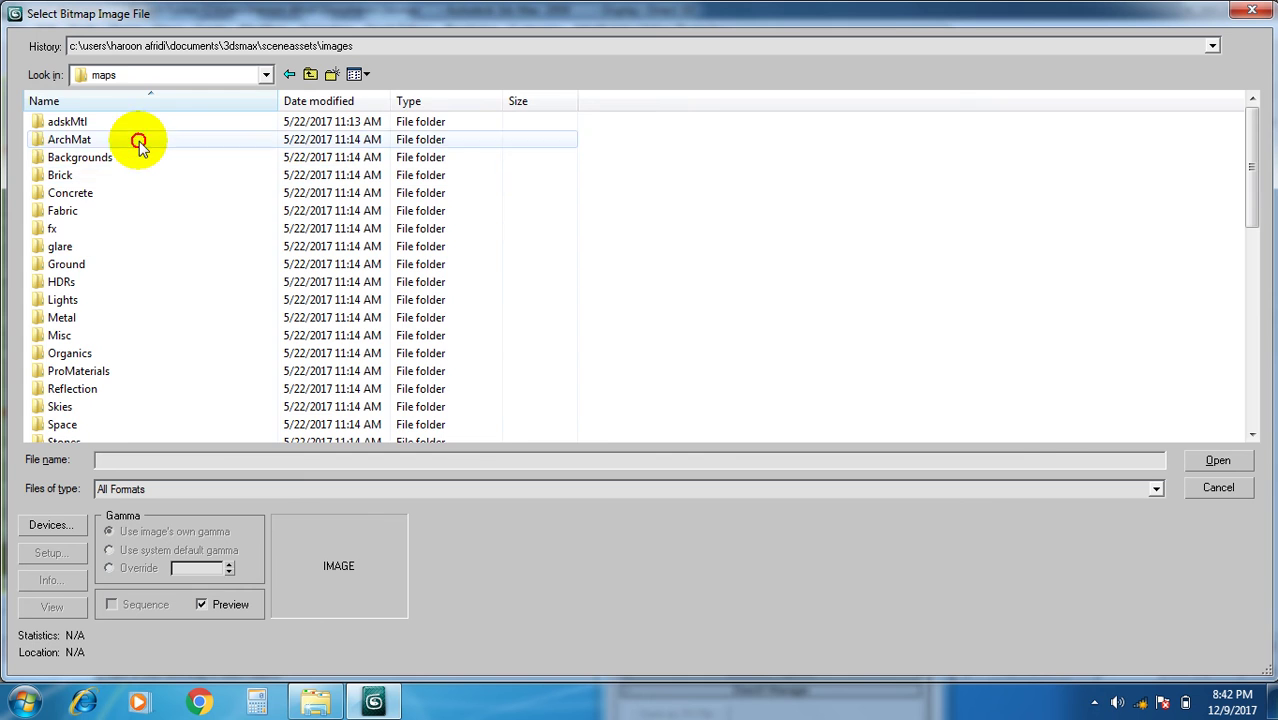
double_click(139, 143)
Look through the ArchMat textures and load Masonry.Stone.Marble.Square.Stacked.Polished.White & Green.jpg as the diffuse bitmap.
scroll(570, 222, "down", 2)
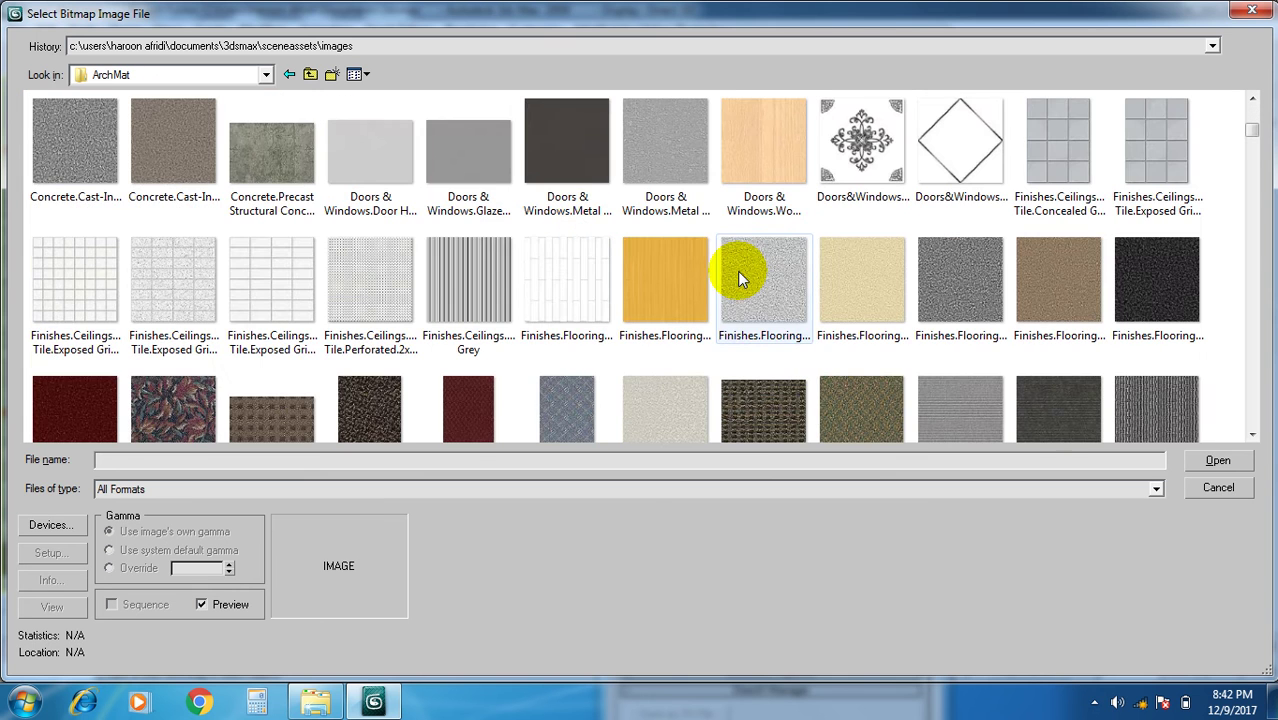
scroll(737, 271, "down", 2)
scroll(738, 271, "down", 2)
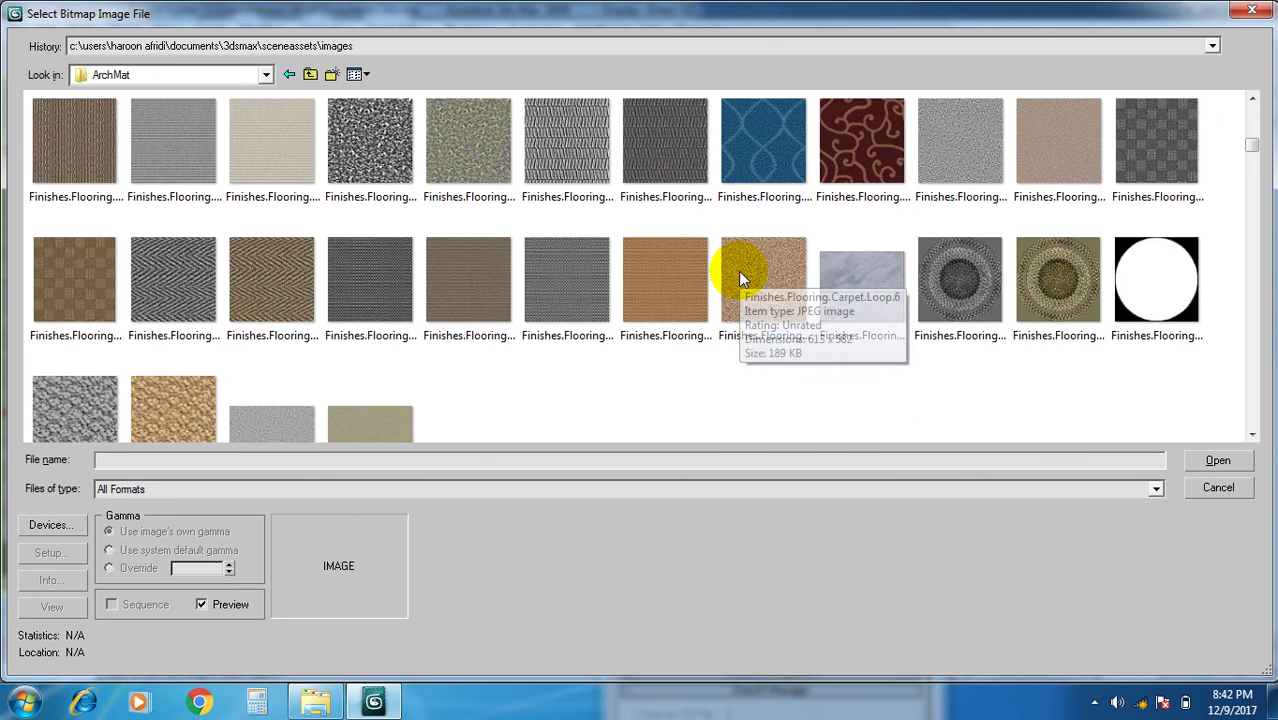
scroll(740, 279, "down", 3)
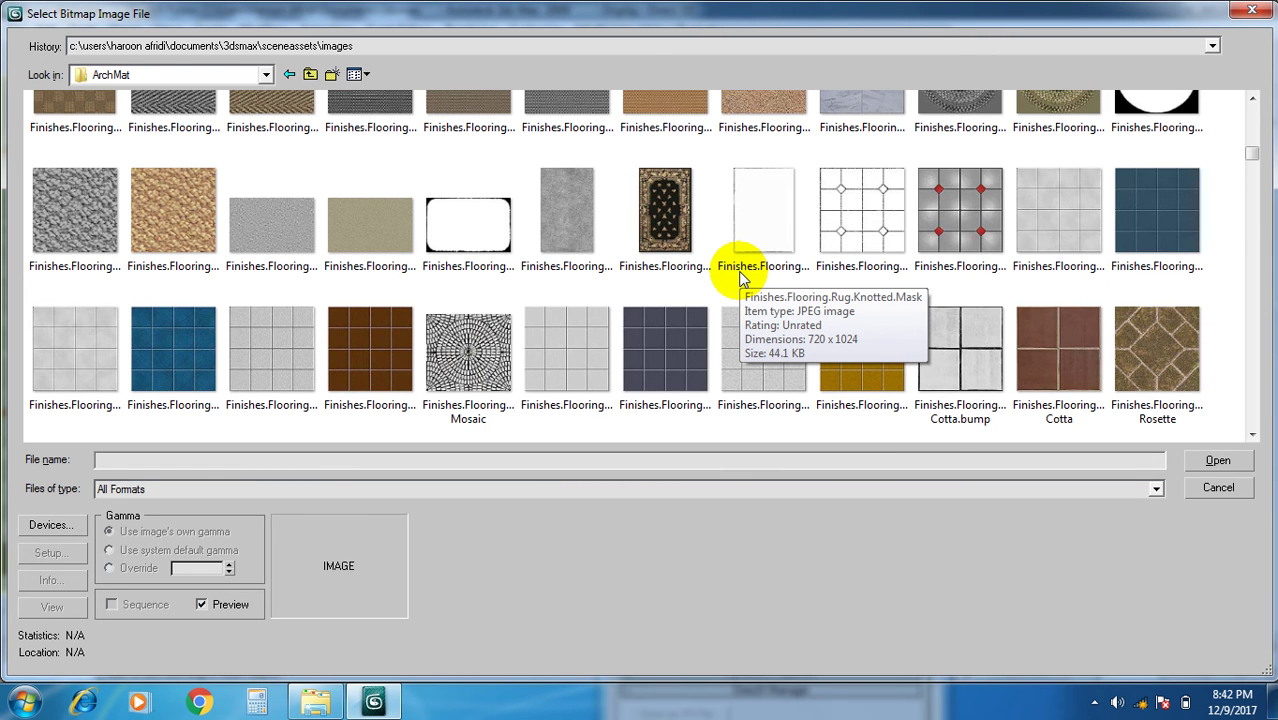
scroll(740, 279, "down", 3)
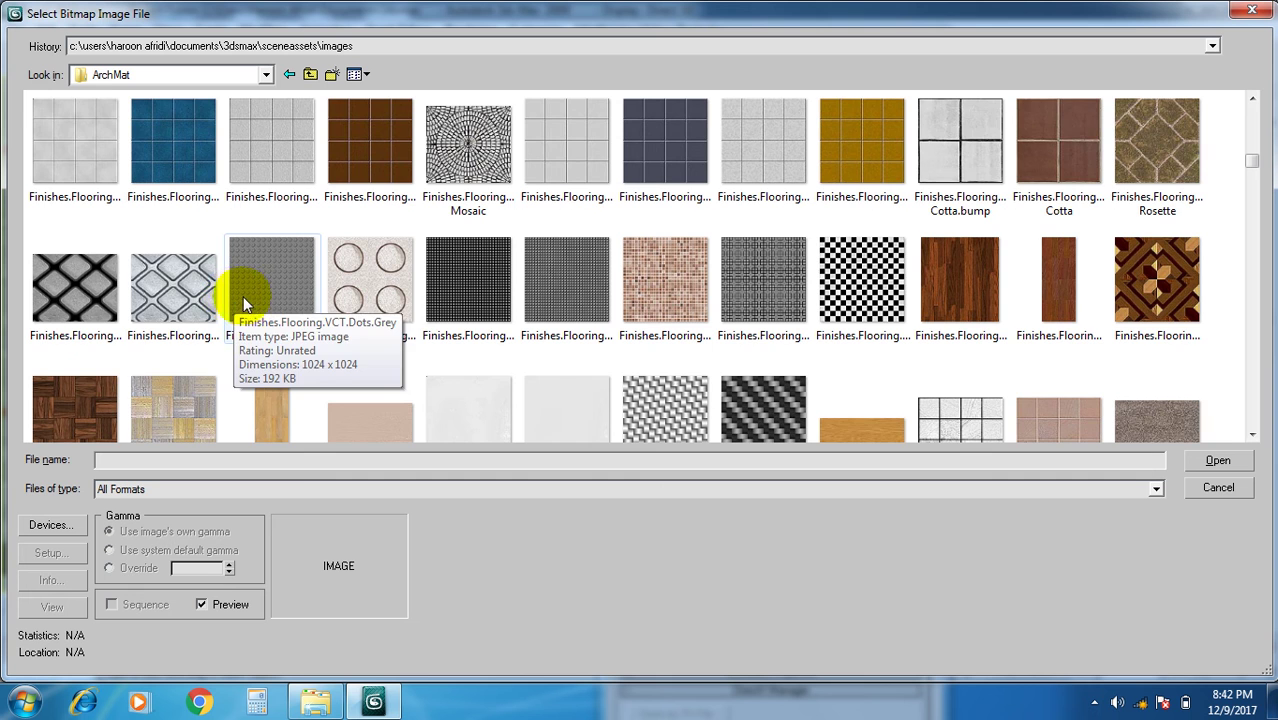
scroll(245, 296, "down", 3)
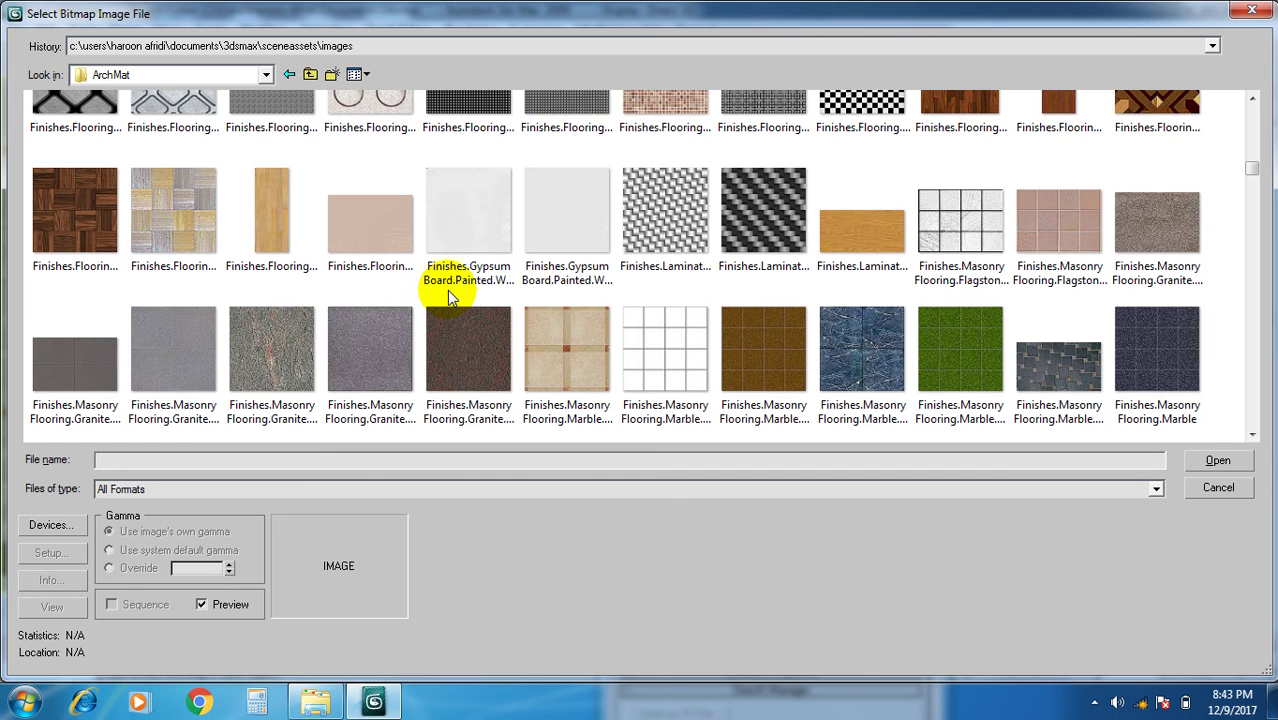
scroll(447, 290, "down", 3)
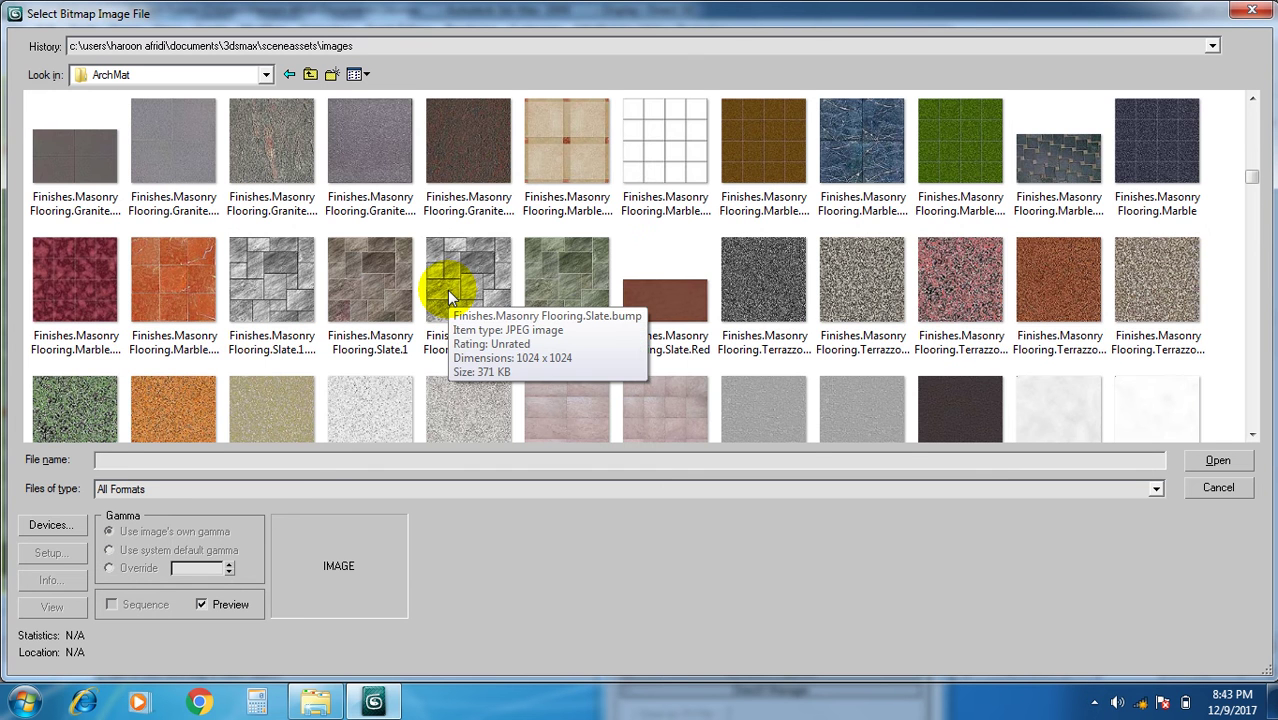
scroll(447, 290, "down", 3)
scroll(447, 290, "down", 3)
scroll(447, 290, "down", 6)
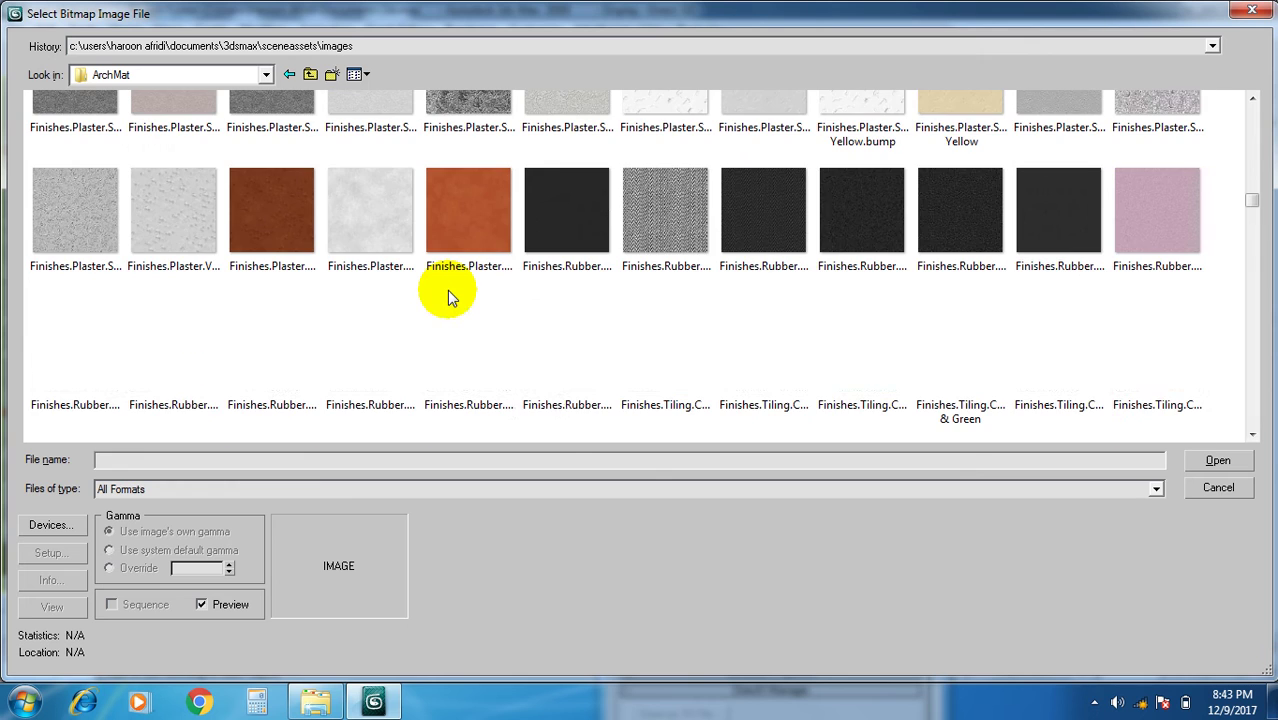
scroll(447, 290, "down", 3)
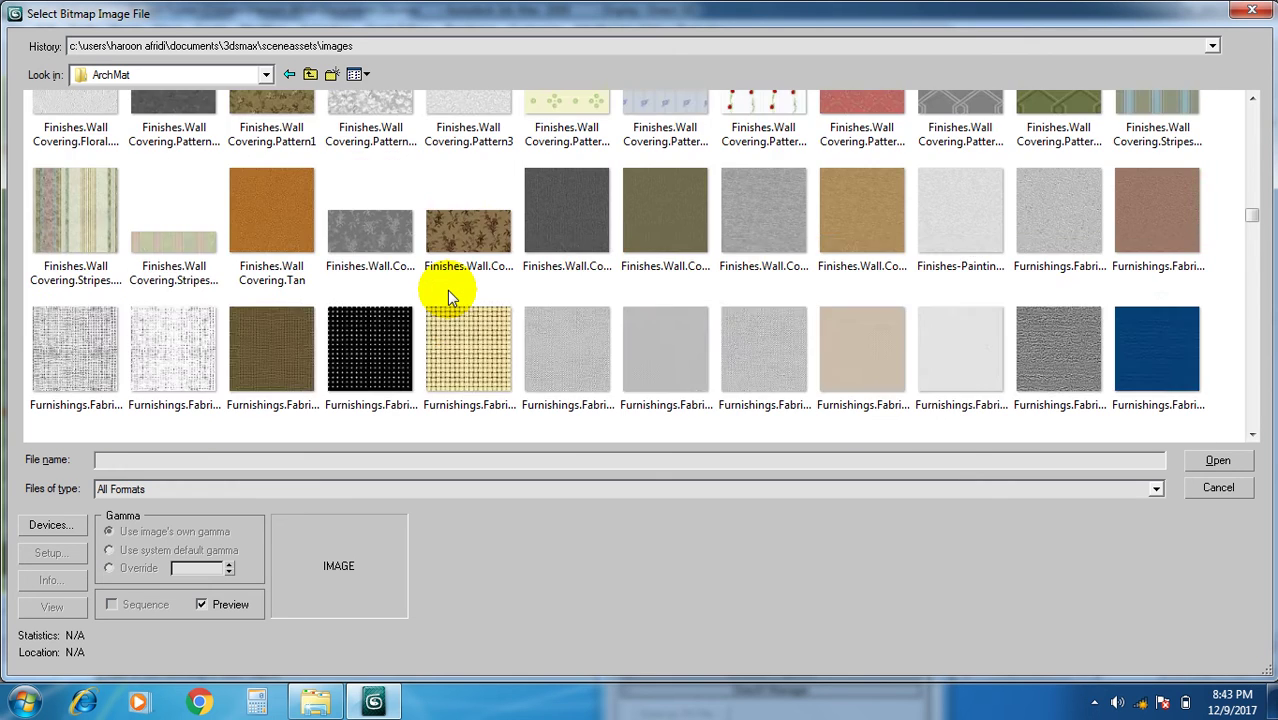
scroll(447, 290, "down", 9)
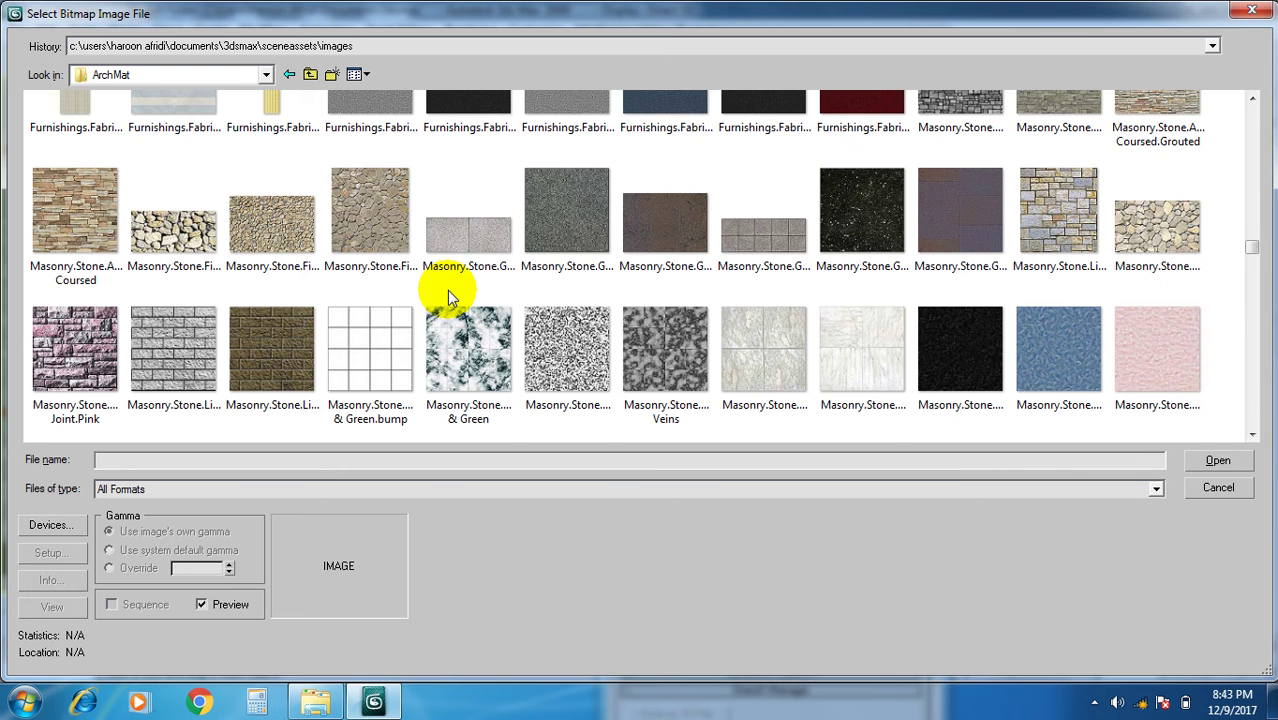
scroll(447, 290, "down", 3)
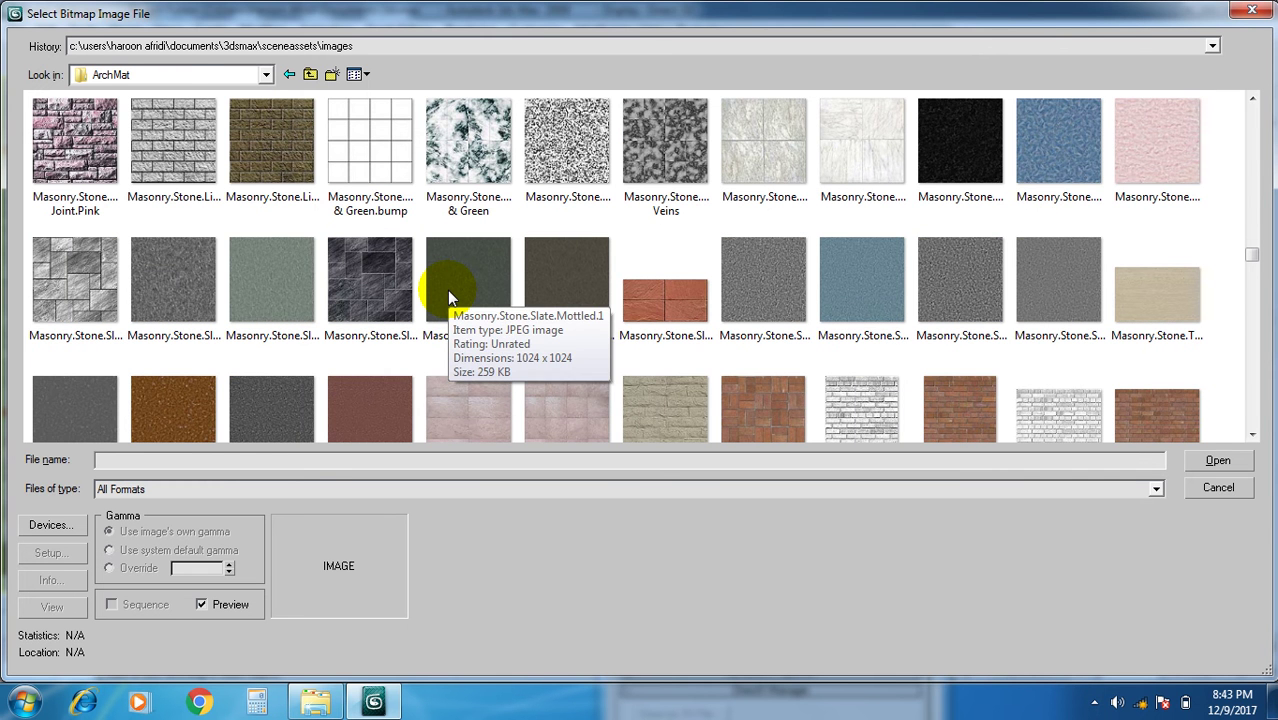
scroll(447, 290, "down", 3)
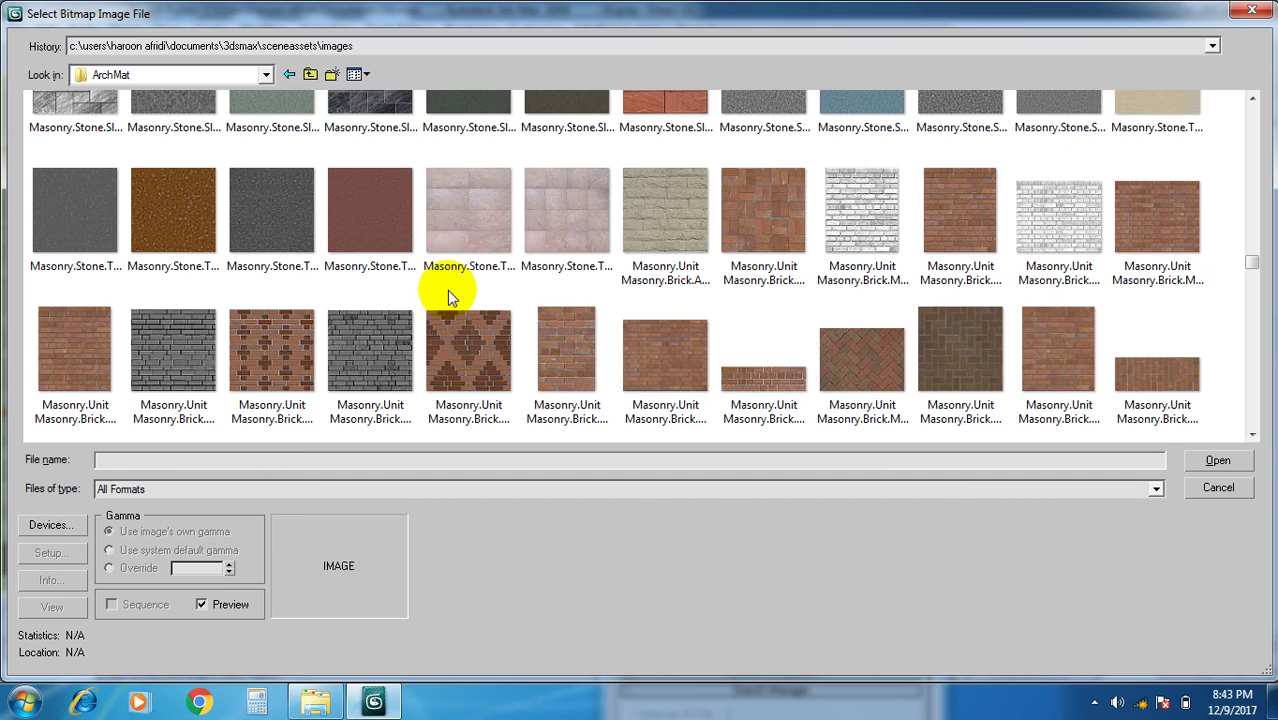
scroll(447, 290, "down", 8)
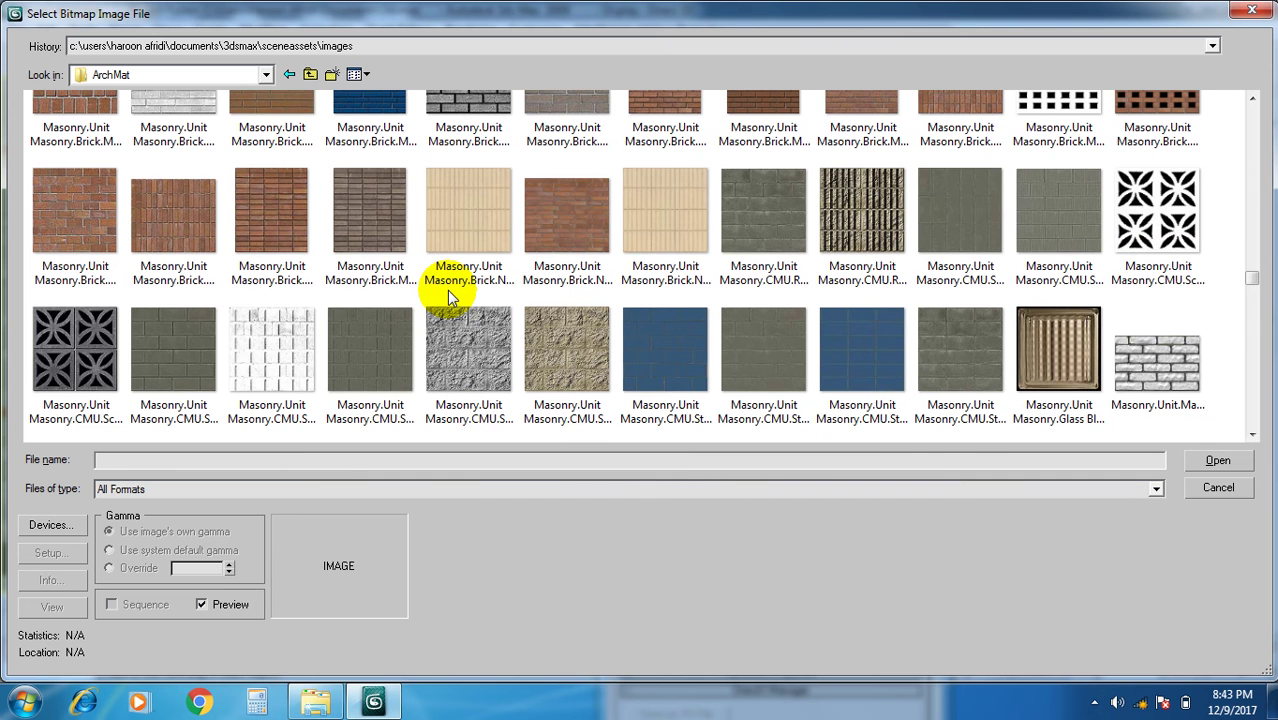
scroll(447, 290, "down", 4)
scroll(447, 290, "down", 2)
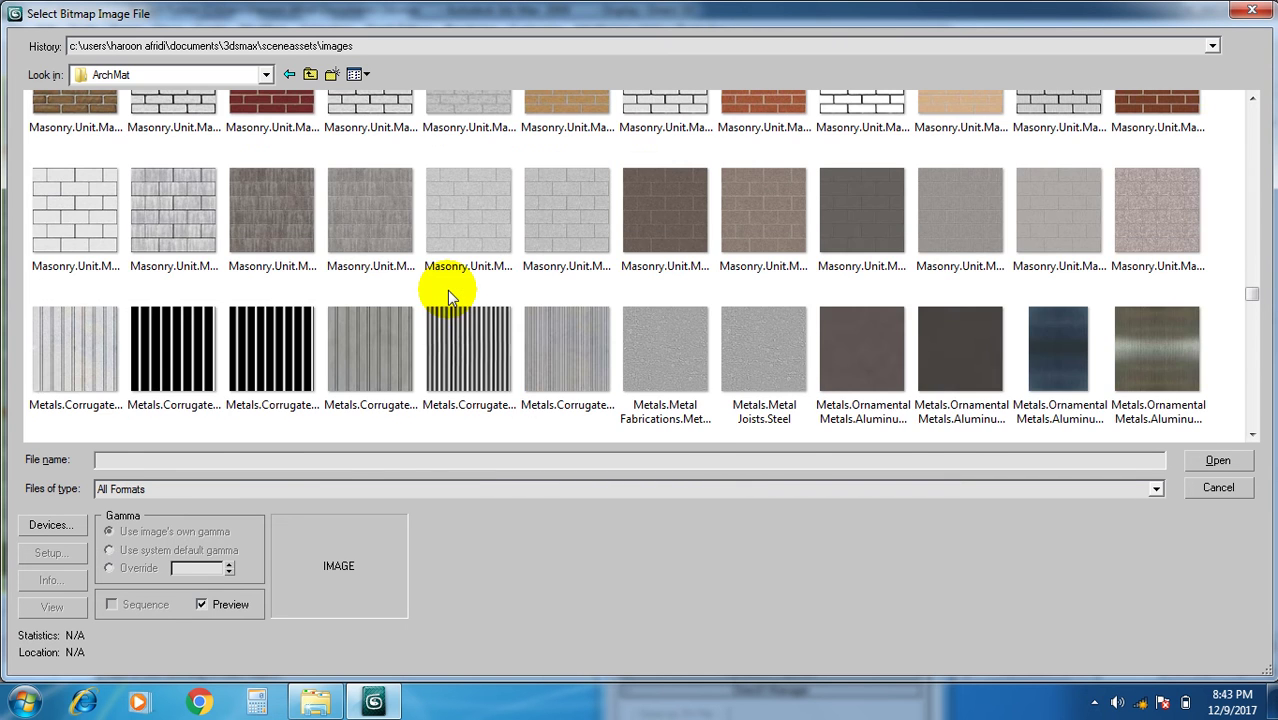
scroll(447, 290, "down", 3)
scroll(447, 290, "down", 5)
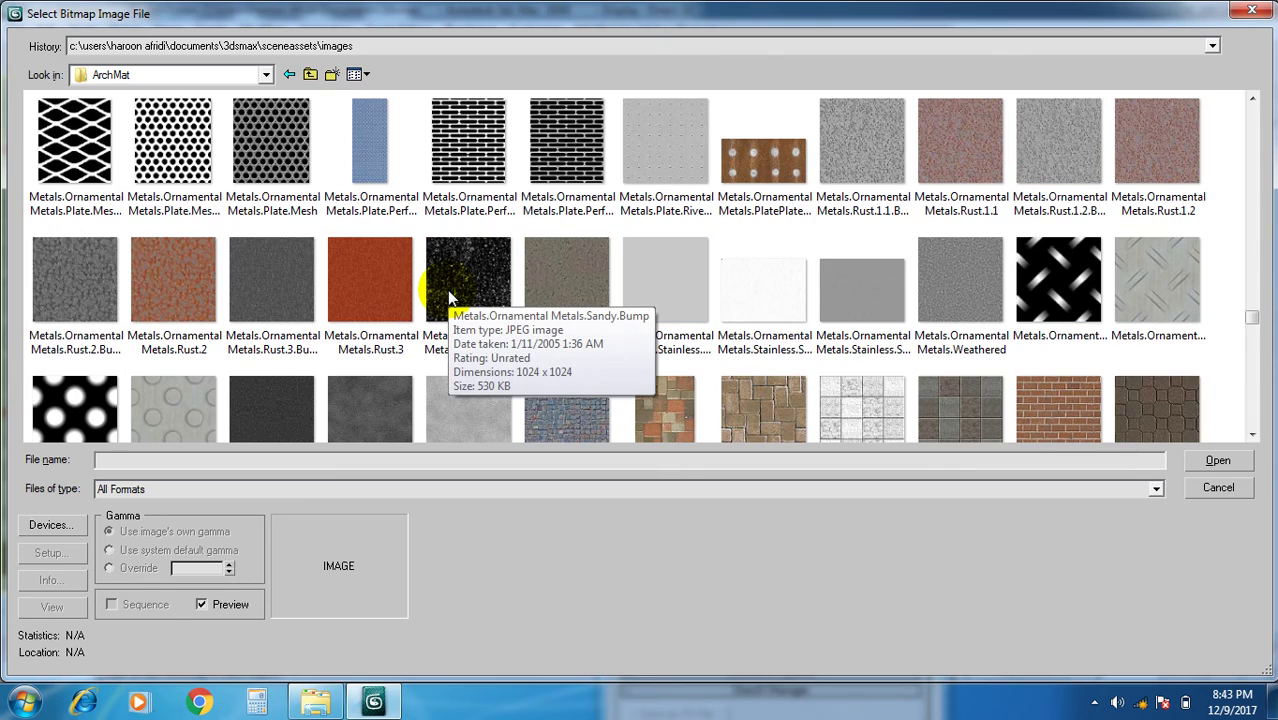
scroll(447, 290, "down", 3)
scroll(447, 290, "up", 2)
scroll(447, 290, "down", 10)
scroll(447, 290, "down", 5)
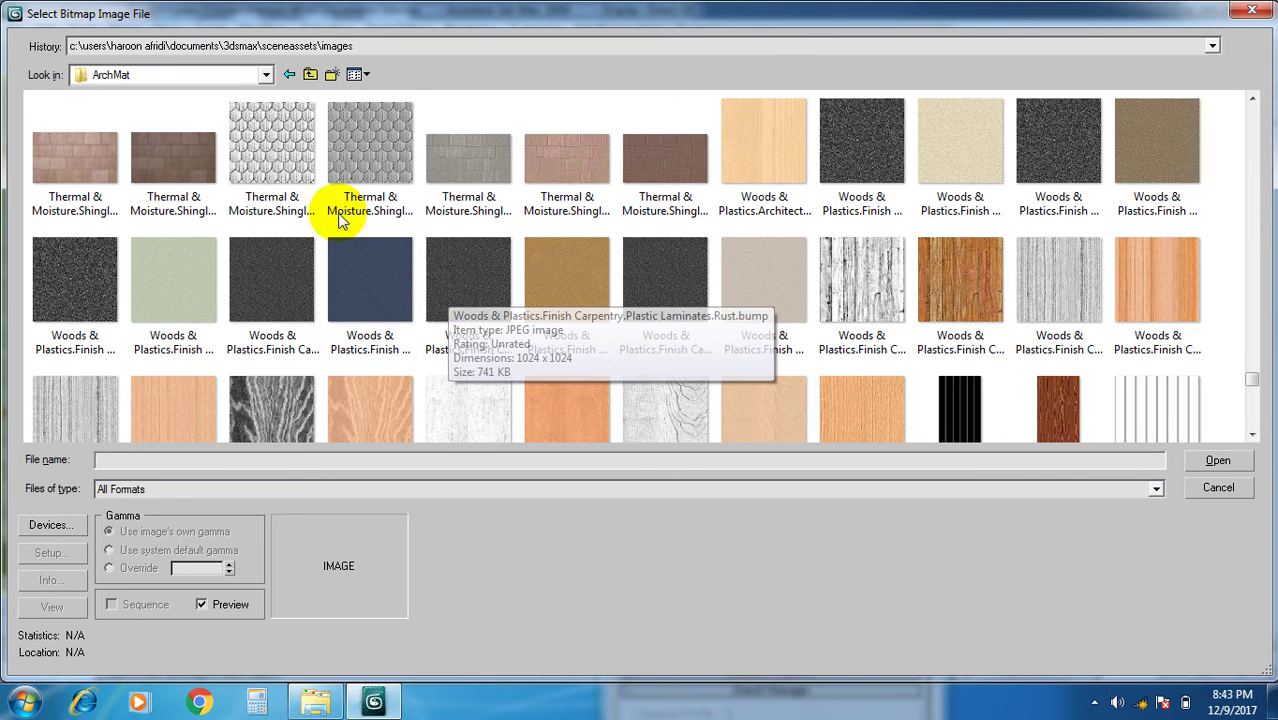
scroll(346, 174, "down", 2)
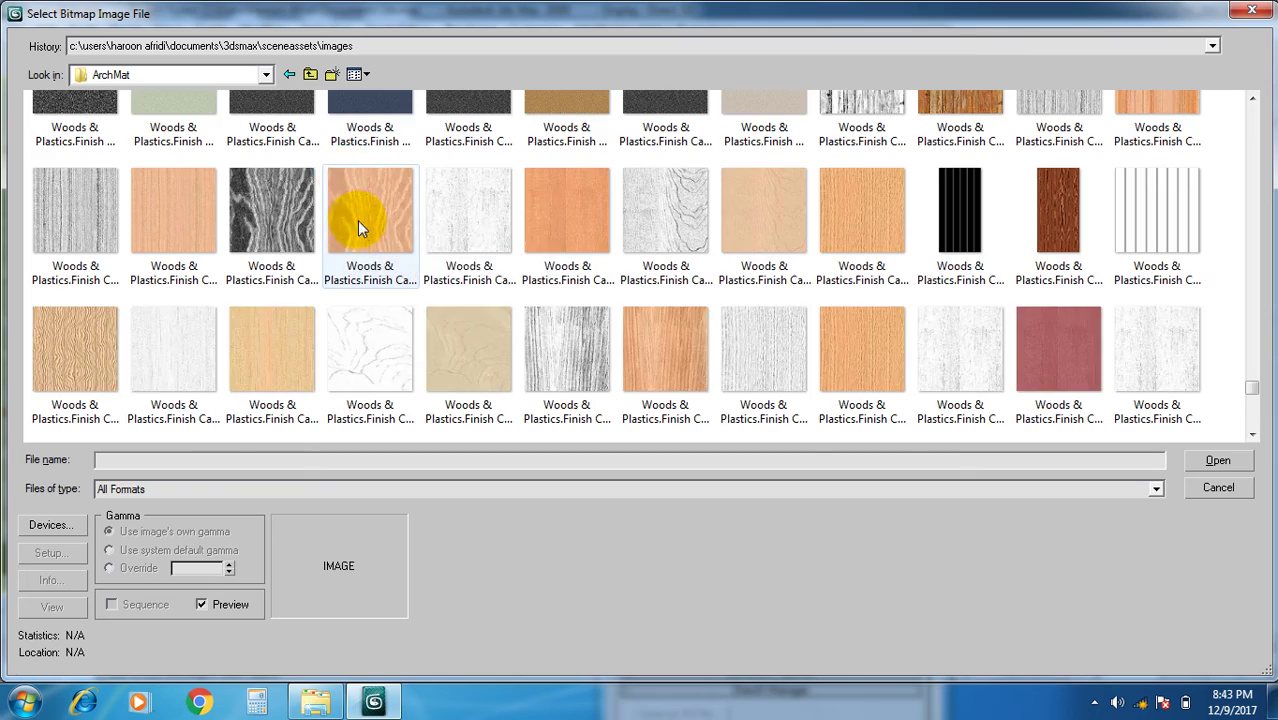
scroll(358, 222, "down", 3)
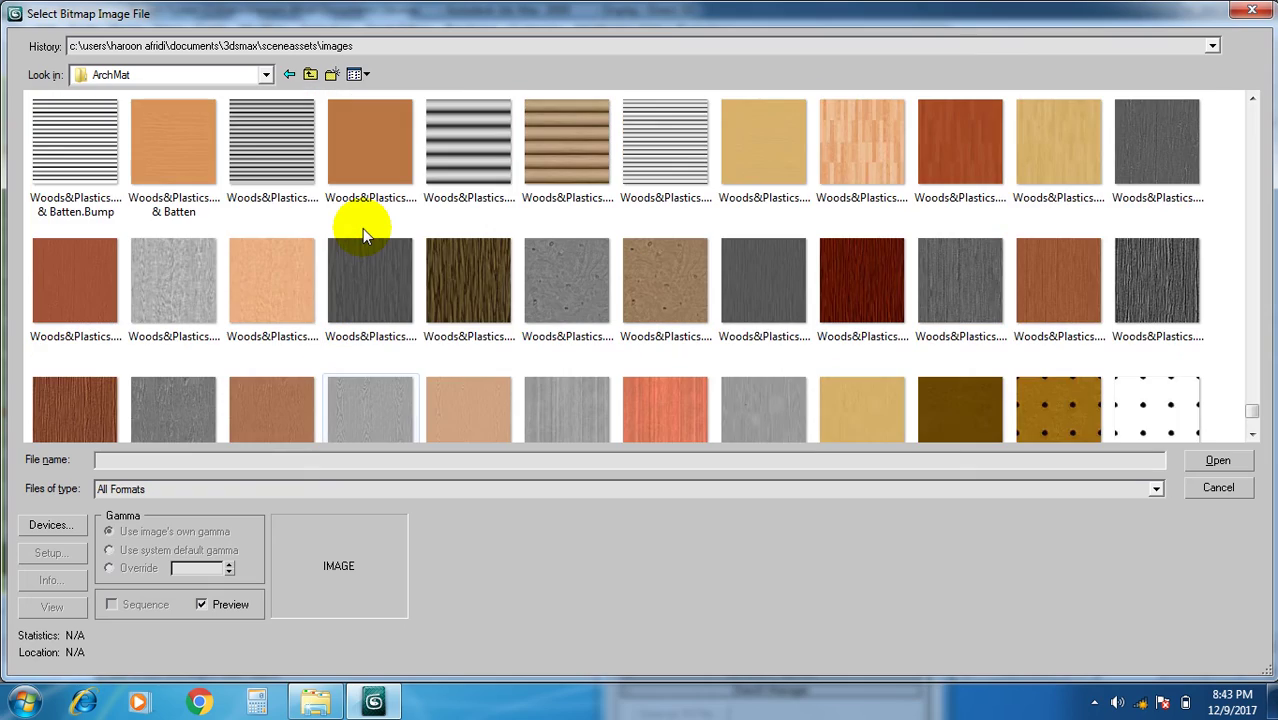
scroll(362, 228, "up", 15)
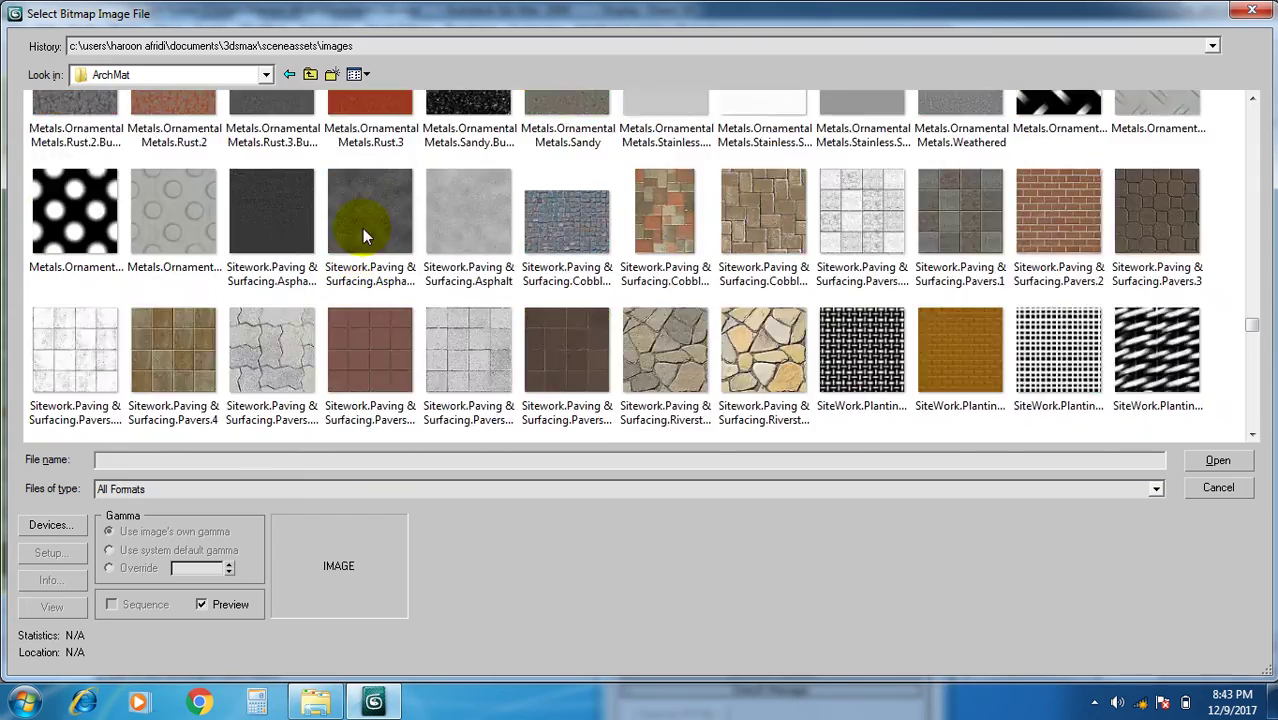
scroll(362, 228, "up", 3)
scroll(275, 230, "up", 3)
scroll(275, 230, "up", 3)
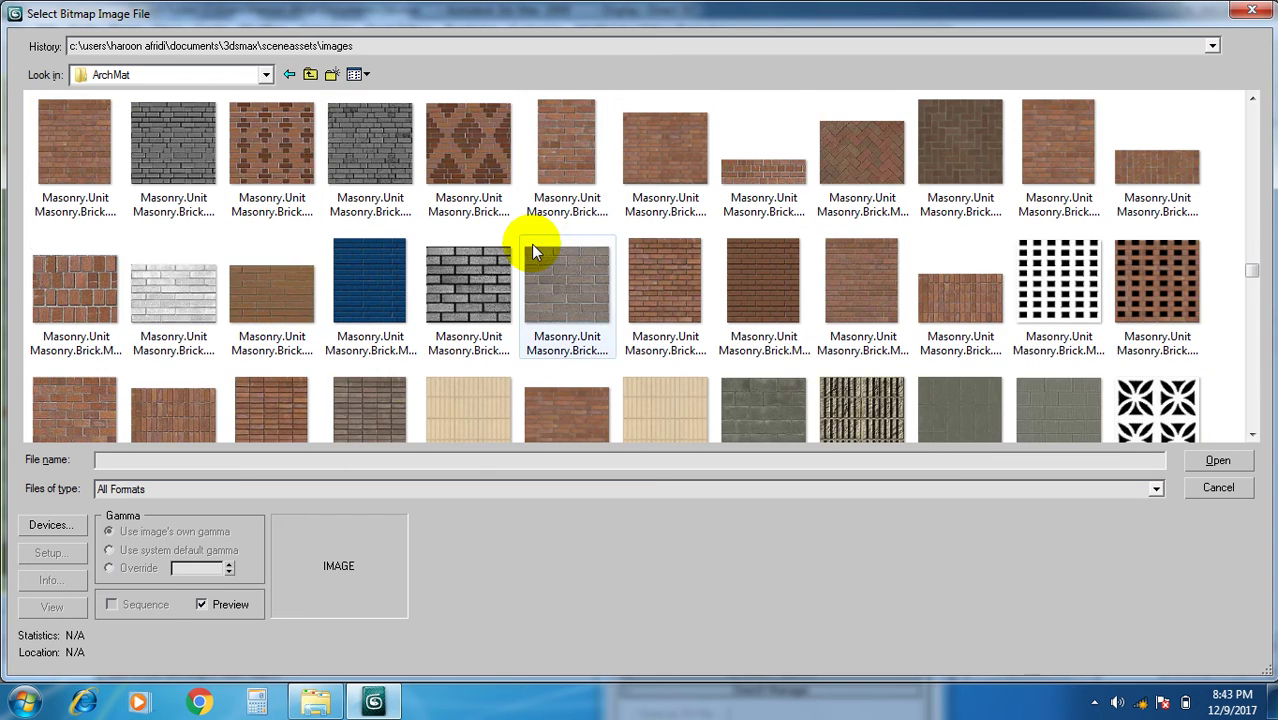
scroll(533, 246, "up", 5)
scroll(525, 247, "up", 3)
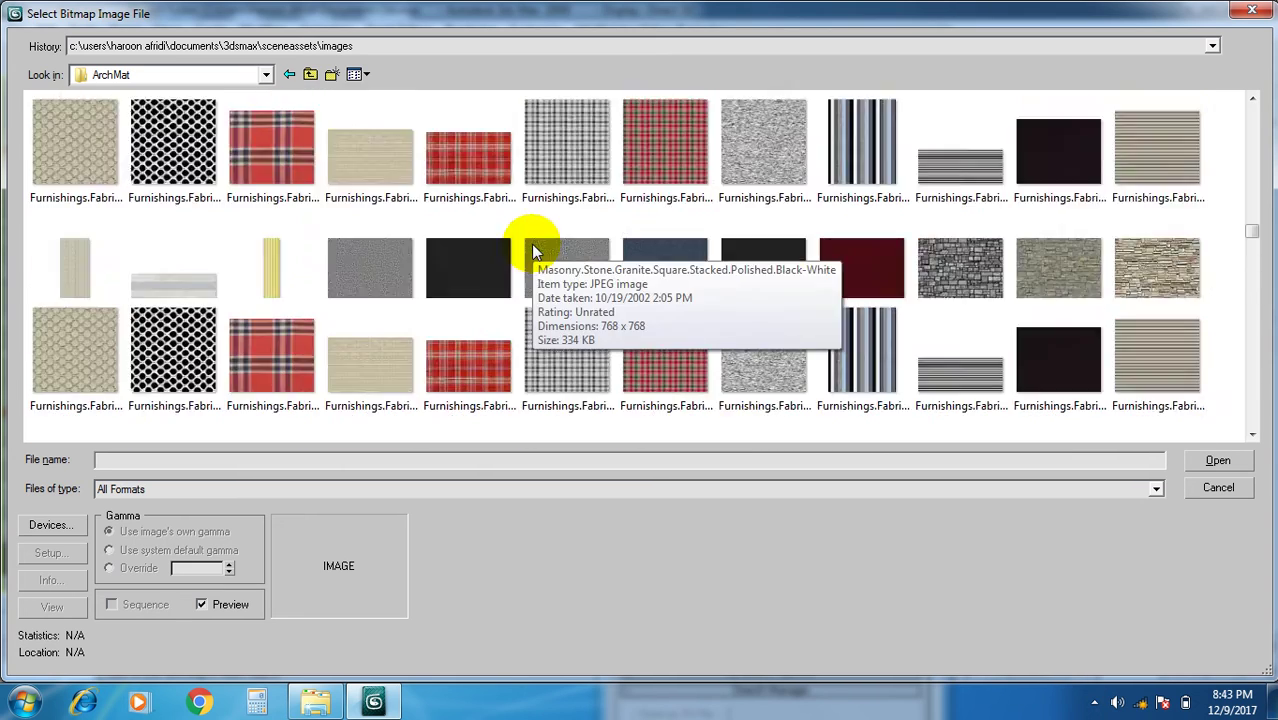
scroll(531, 245, "down", 5)
double_click(497, 185)
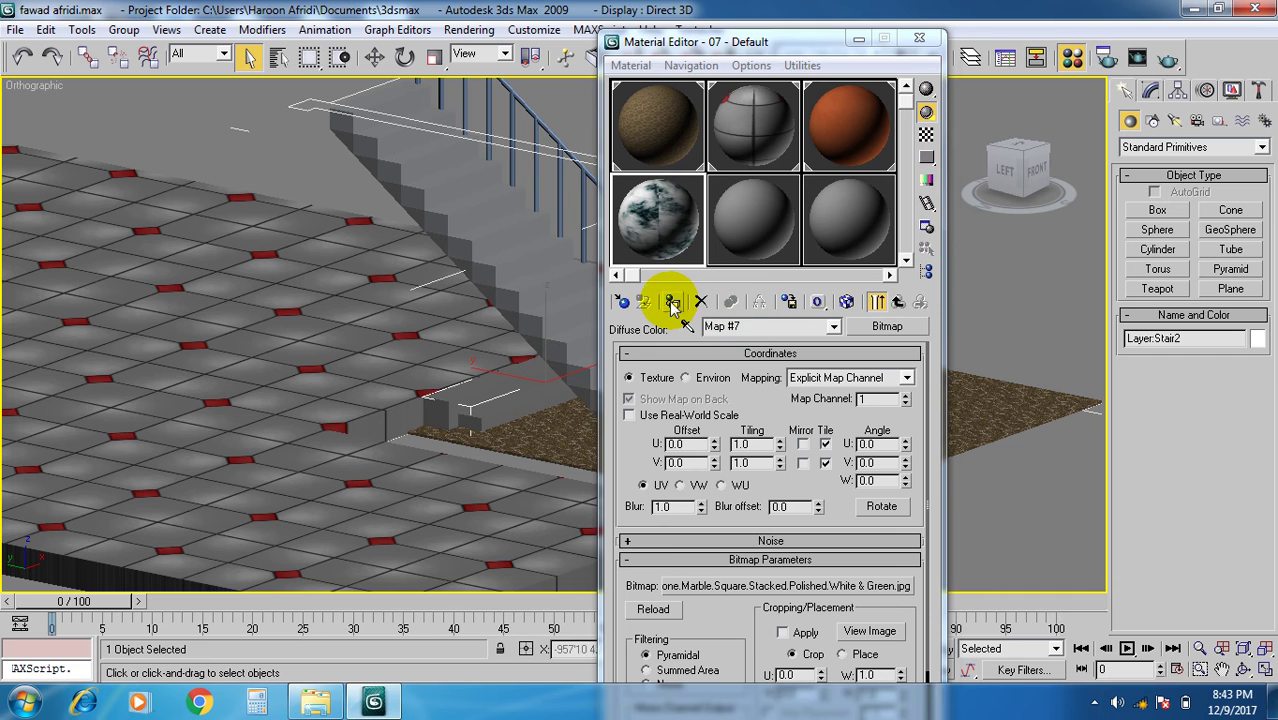
Display the white and green marble map on the small Layer:Stair2 steps in the viewport.
left_click(845, 302)
scroll(320, 468, "up", 5)
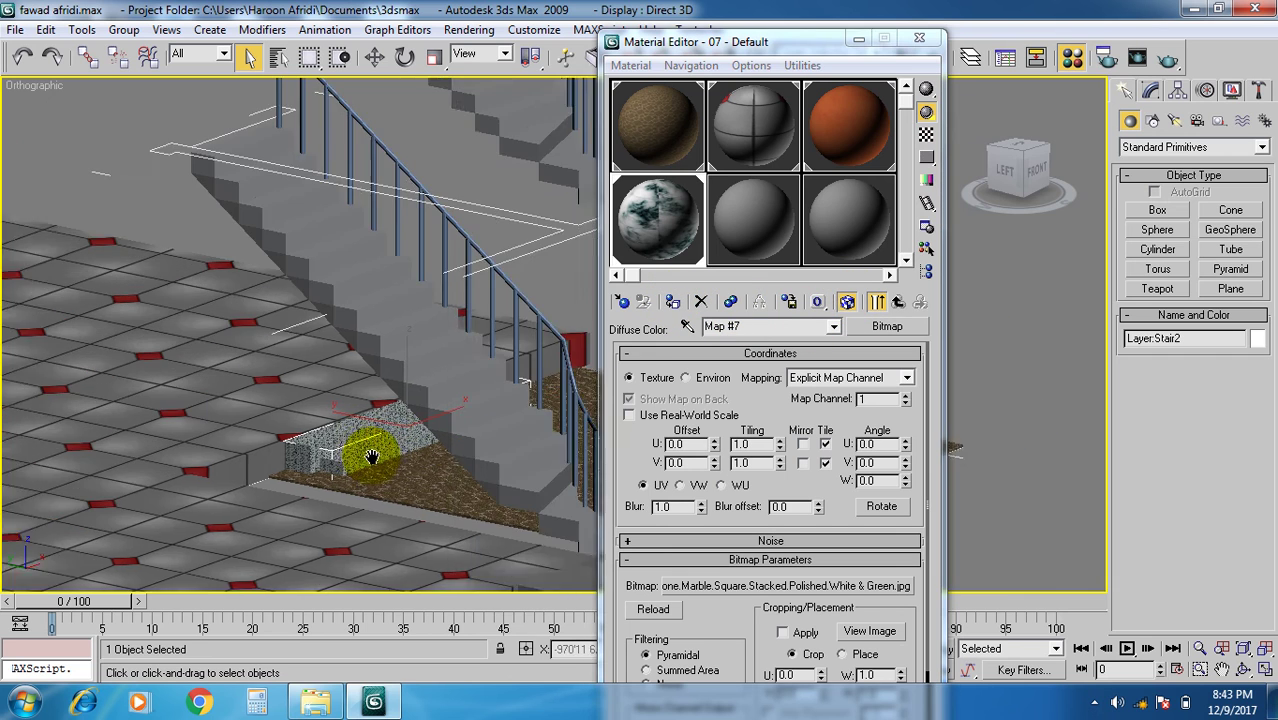
scroll(320, 468, "up", 8)
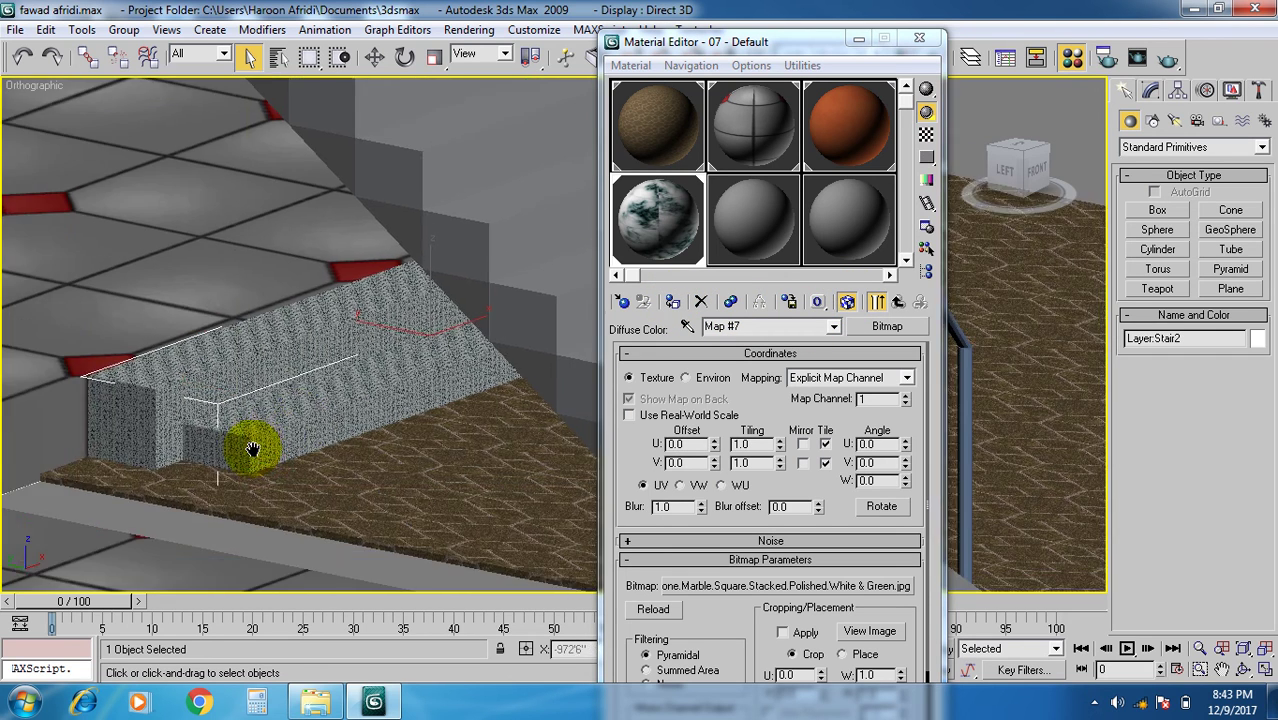
Add a UVW Map modifier to the small steps beside the lower staircase and set its mapping to Box.
left_click(1150, 91)
left_click(1180, 146)
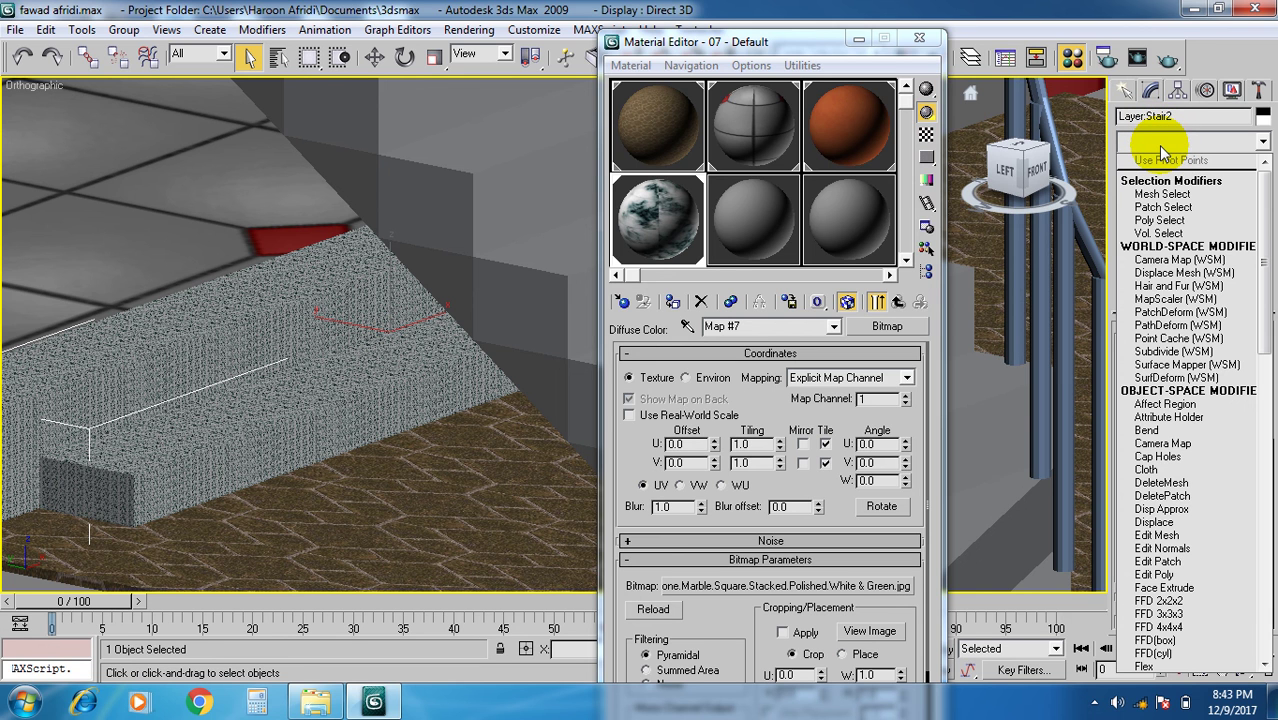
key("u")
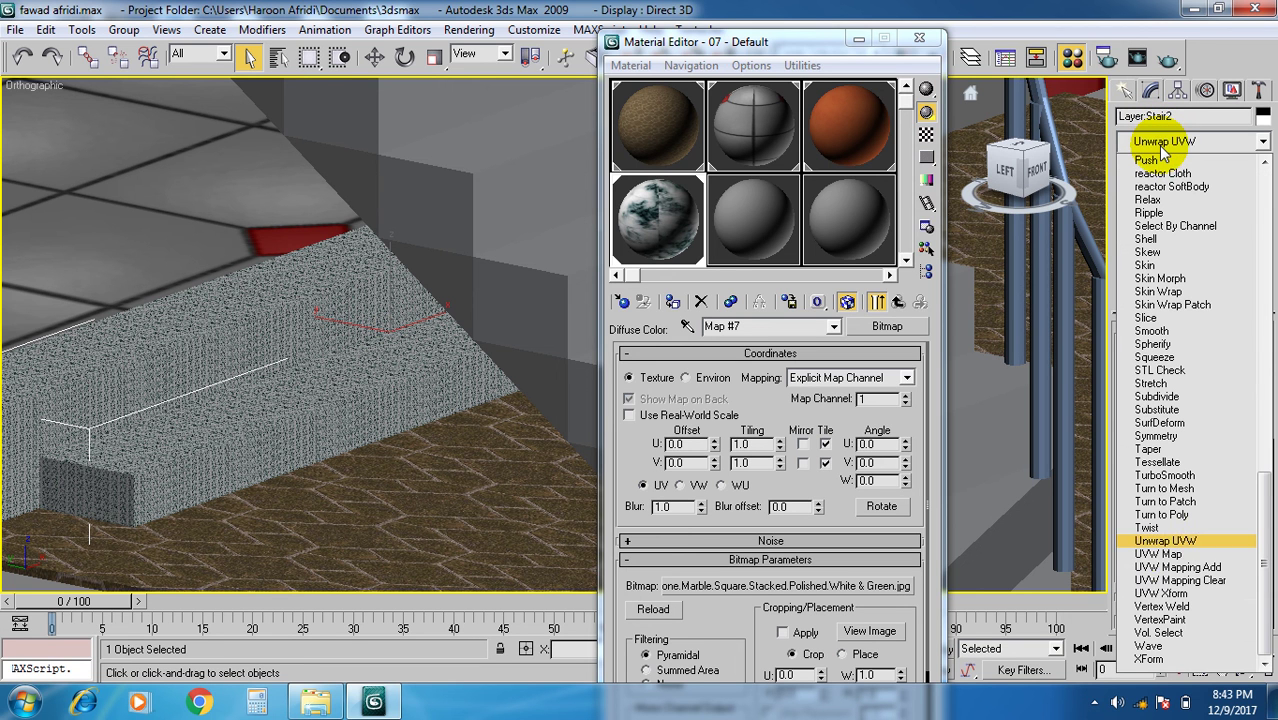
left_click(1157, 553)
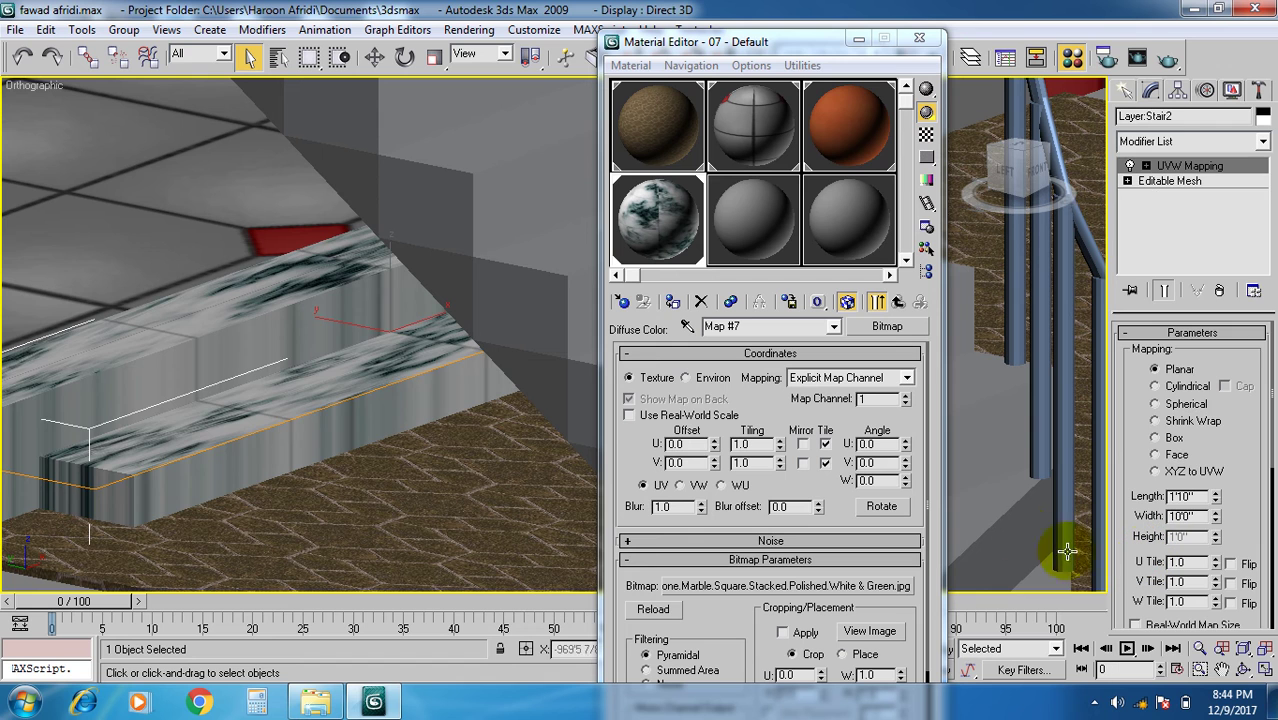
left_click(1157, 438)
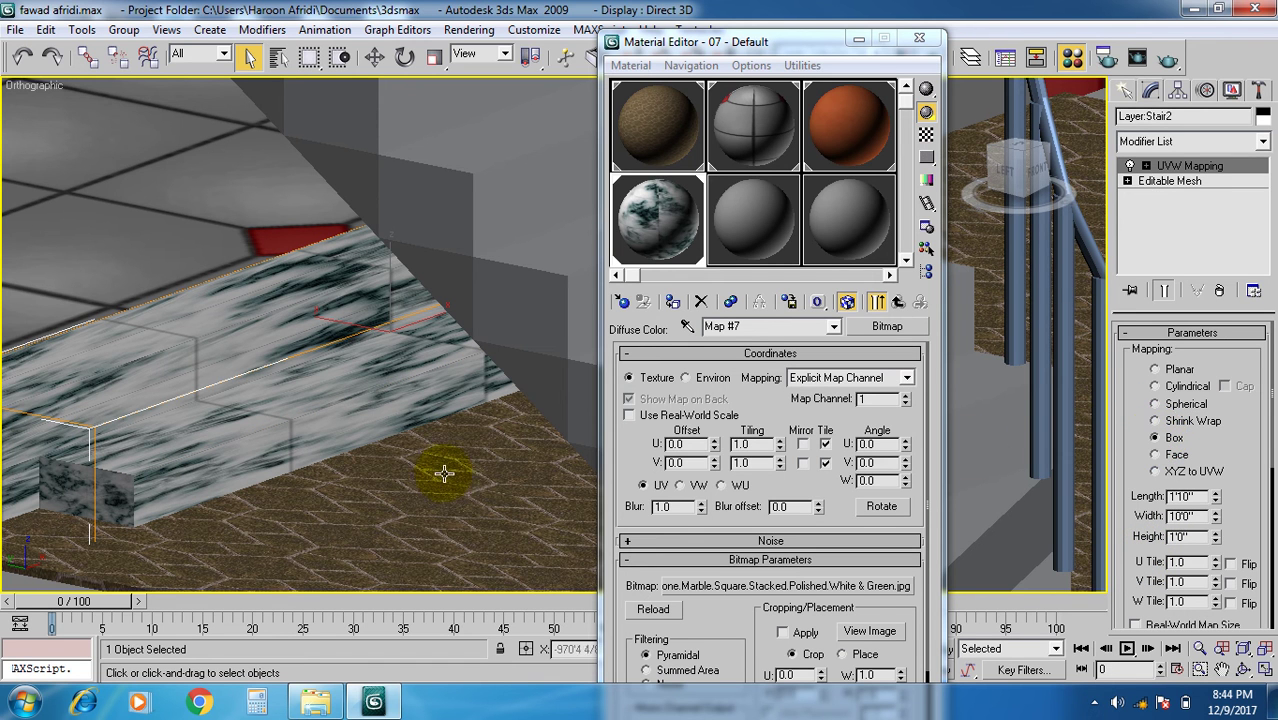
middle_click_drag(351, 454, 480, 495)
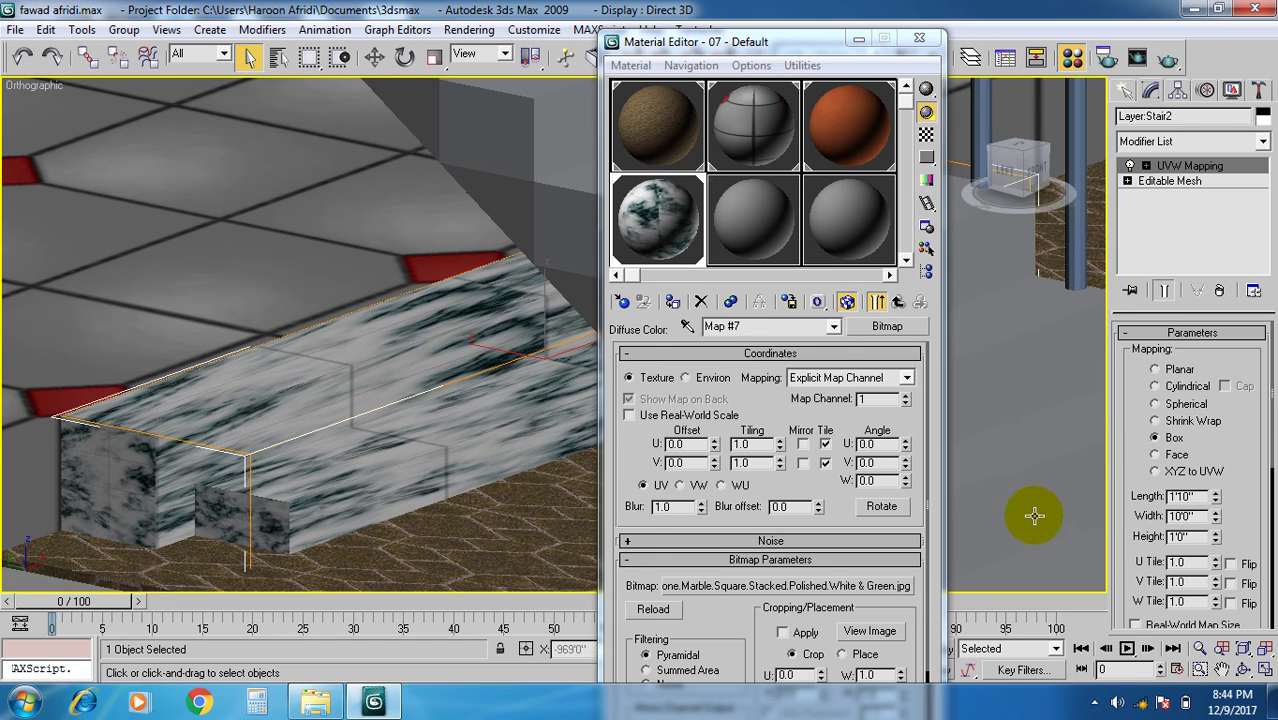
Set the box mapping's tiling on these steps to U Tile 4.76 and V Tile 1.04.
left_click_drag(1216, 562, 1210, 226)
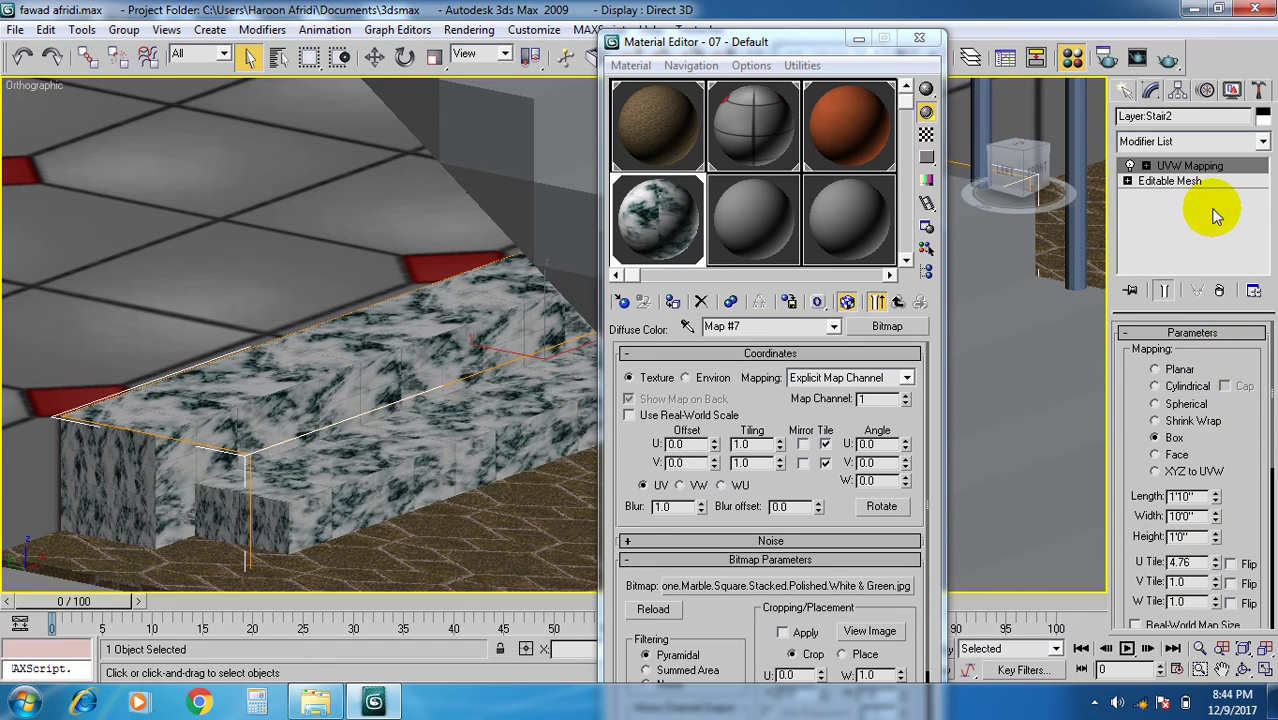
mouse_move(1225, 585)
left_mouse_down()
mouse_move(1184, 34)
mouse_move(1168, 586)
left_mouse_up()
mouse_move(1187, 240)
left_mouse_down()
mouse_move(1184, 548)
mouse_move(1196, 577)
left_mouse_up()
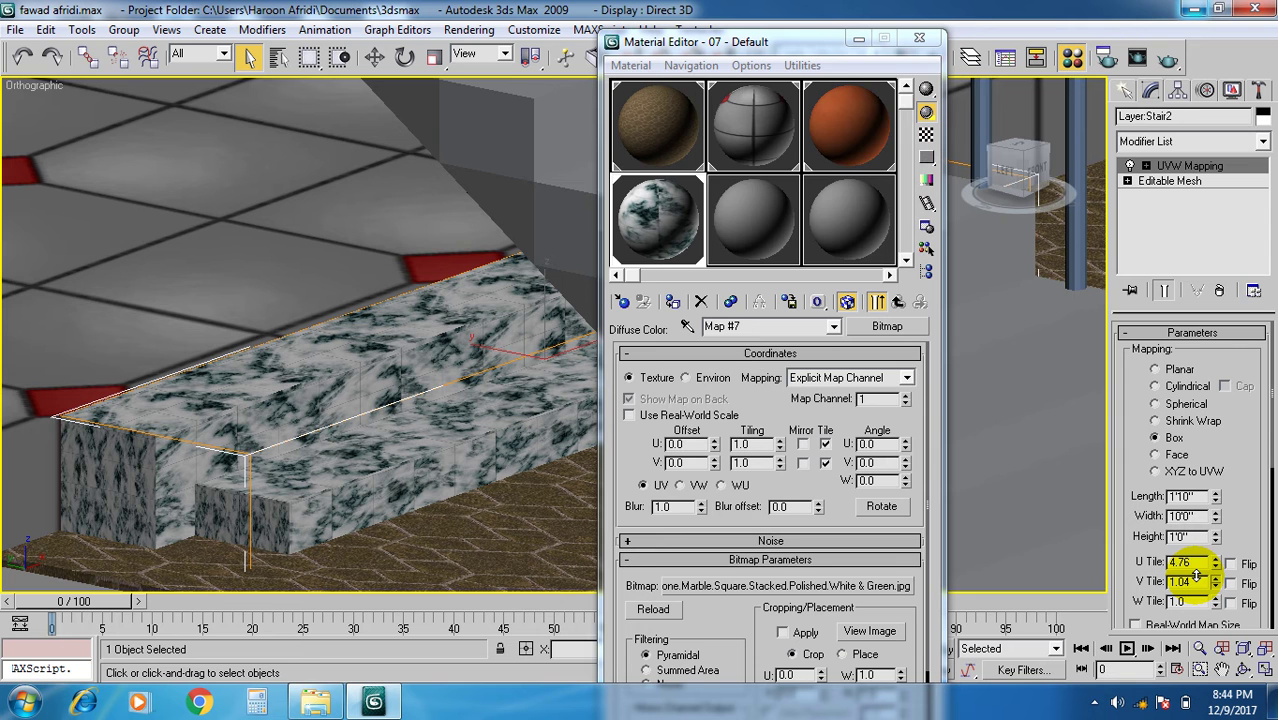
Select the small Layer:Stair2 steps at the front corner of the tiled platform and assign the marble material 07 - Default to them.
scroll(300, 542, "down", 3)
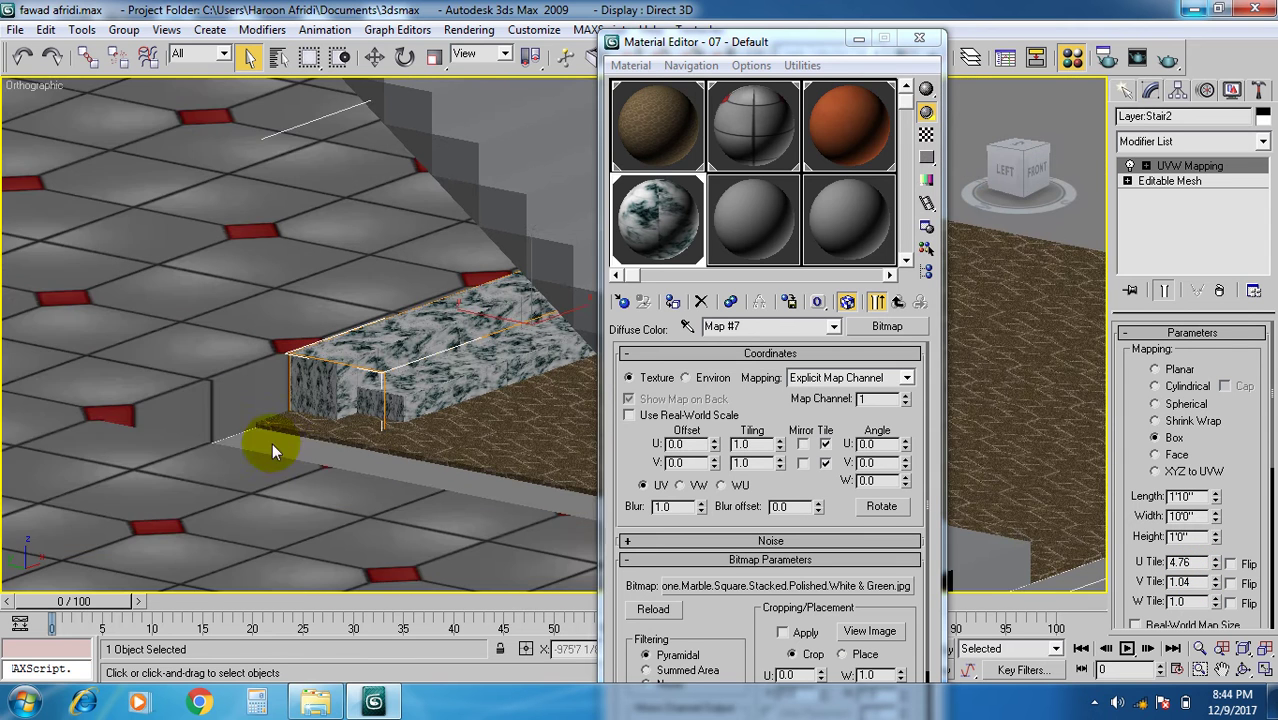
middle_click_drag(268, 448, 143, 467)
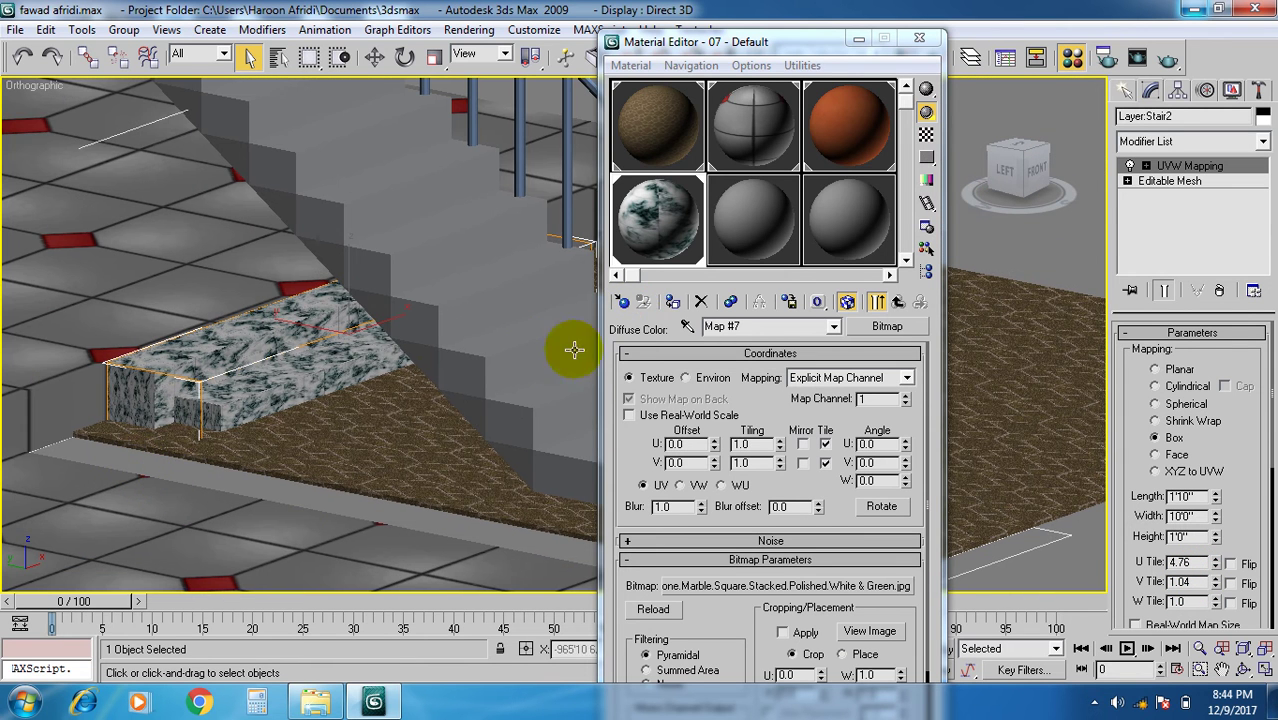
scroll(422, 245, "down", 5)
scroll(320, 400, "up", 4)
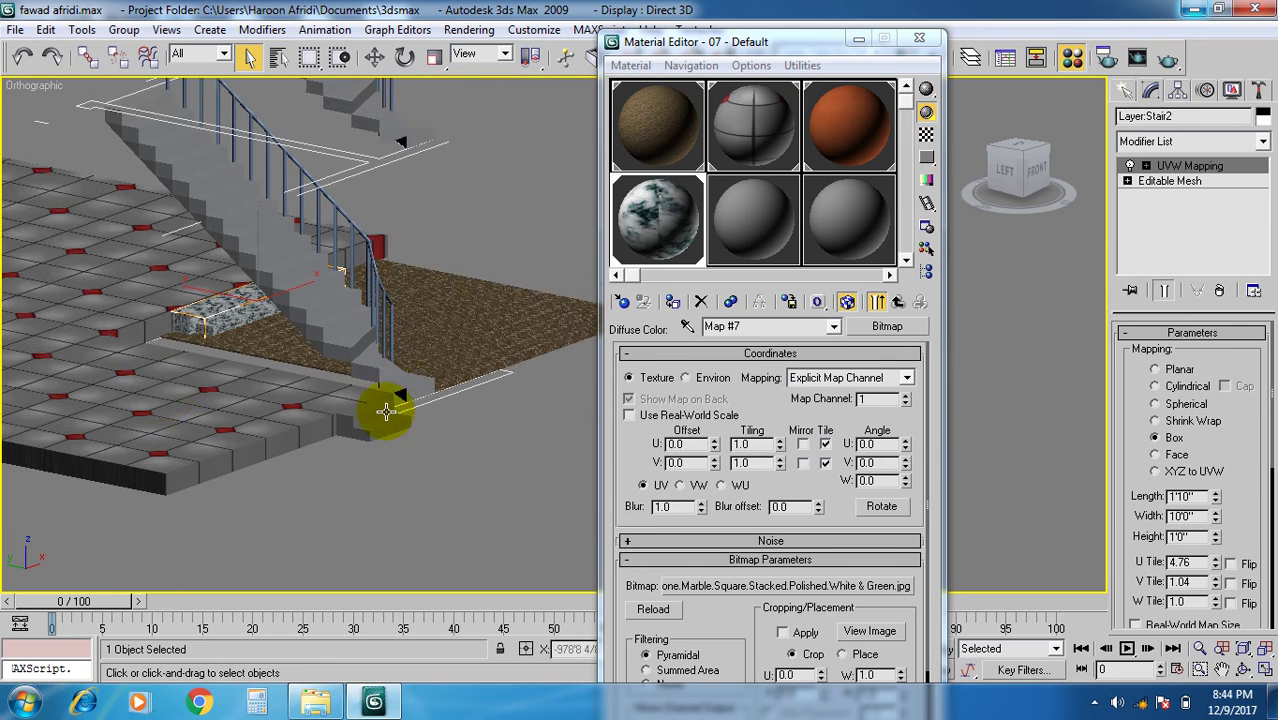
left_click(341, 457)
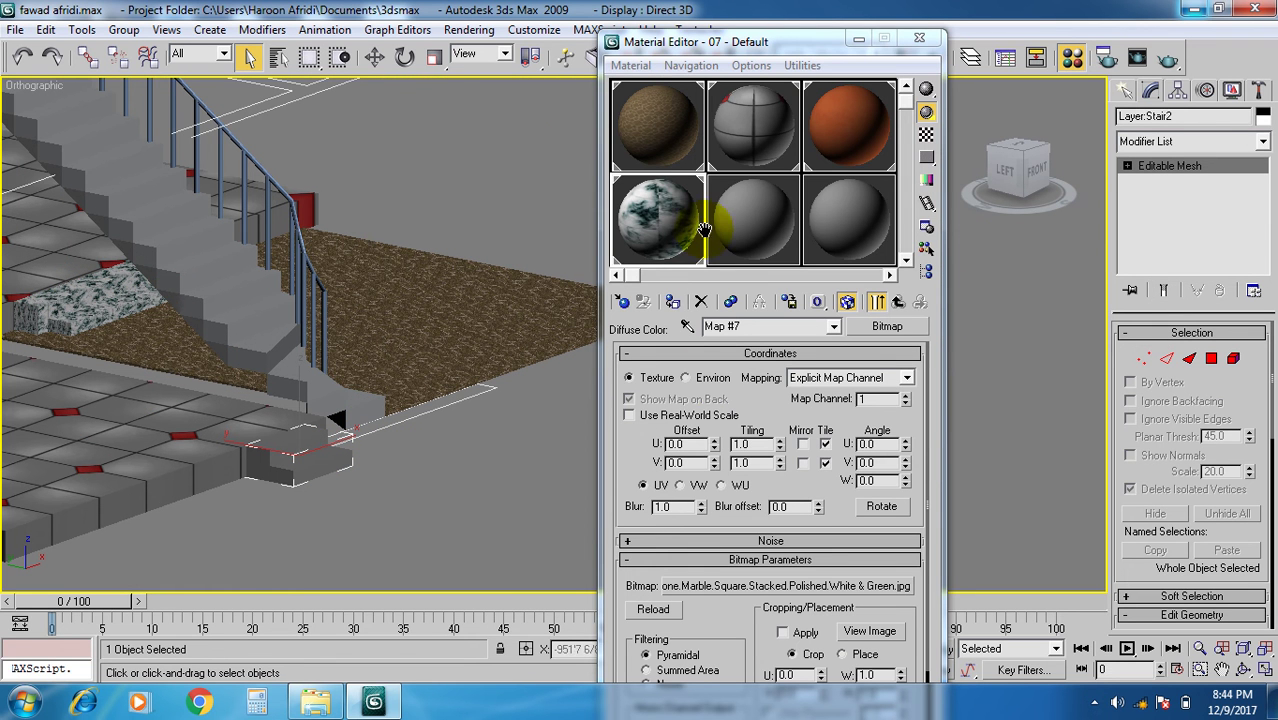
left_click(672, 302)
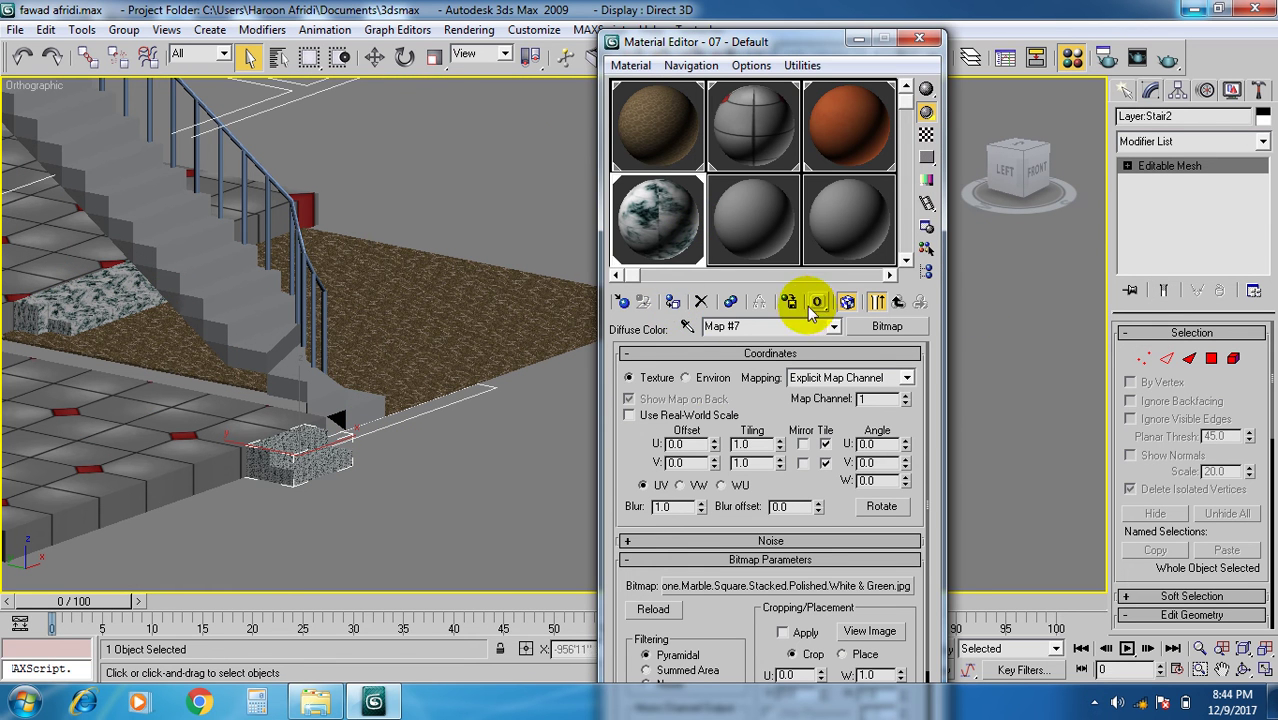
Add a UVW Map modifier to the platform's corner steps and set its mapping to Box after trying Cylindrical.
left_click(1185, 141)
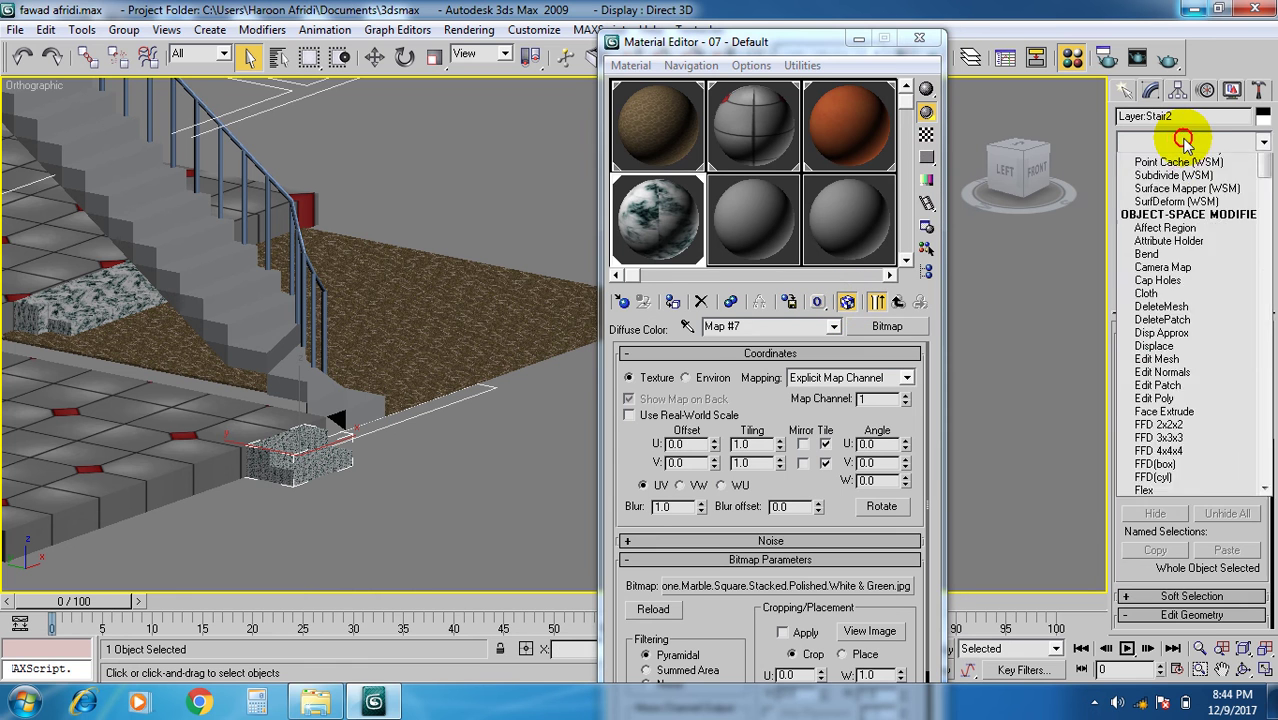
scroll(1195, 130, "down", 10)
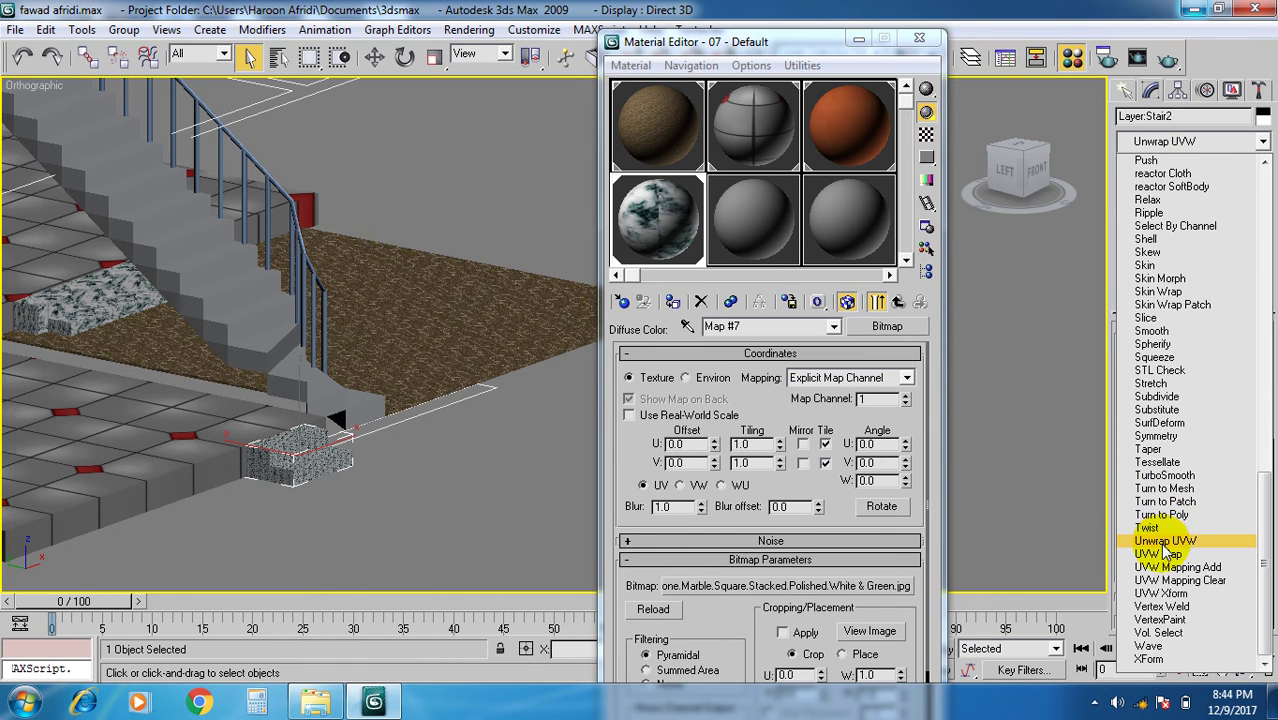
left_click(1160, 556)
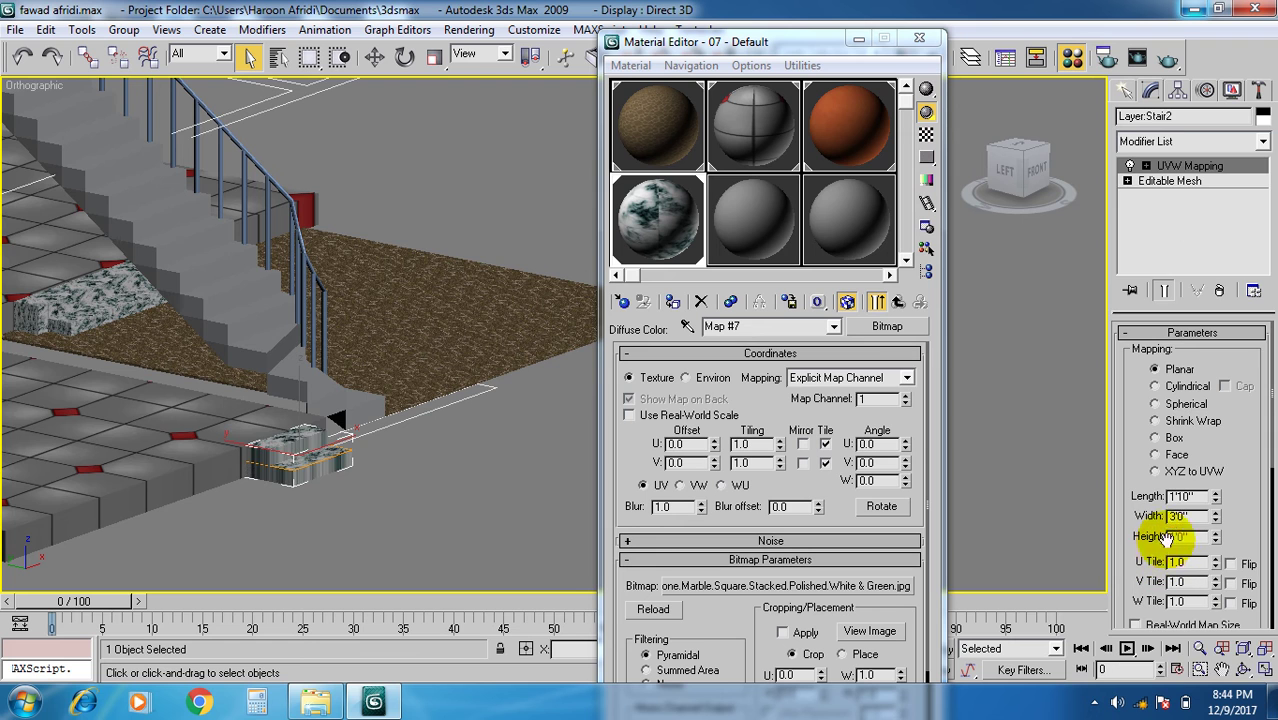
middle_click_drag(401, 519, 499, 380, "alt")
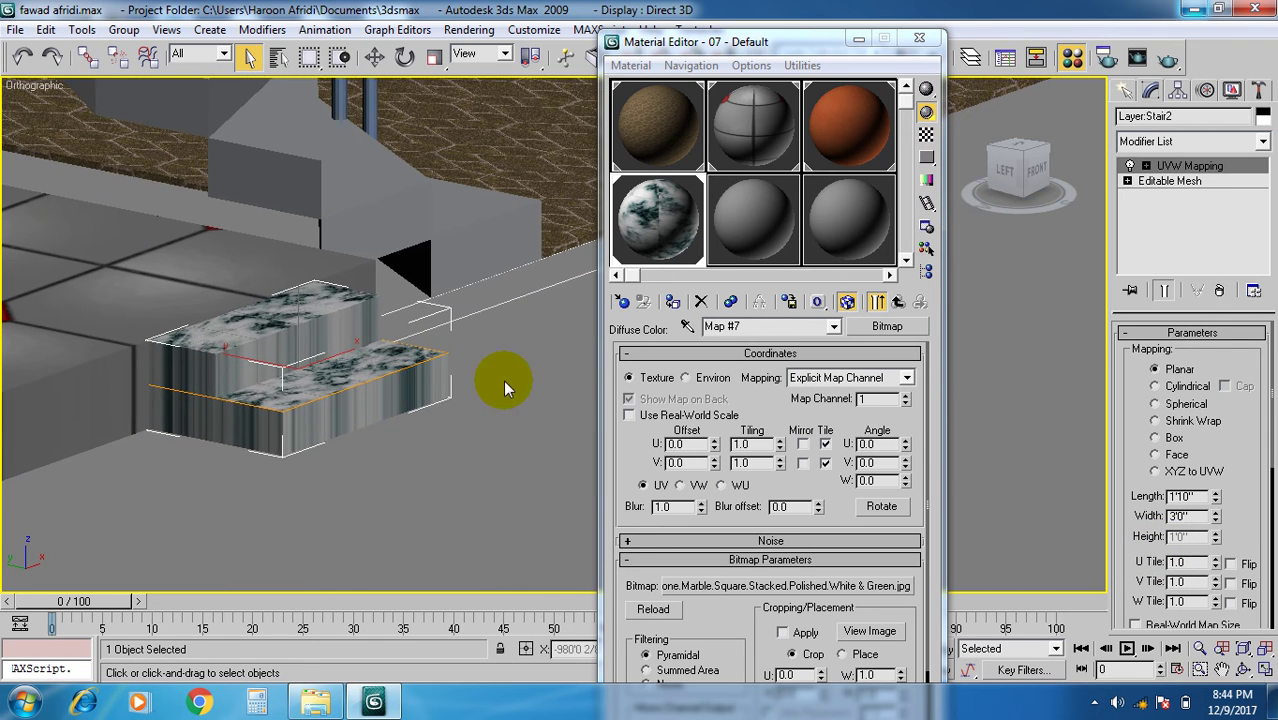
left_click(1158, 430)
left_click(1157, 386)
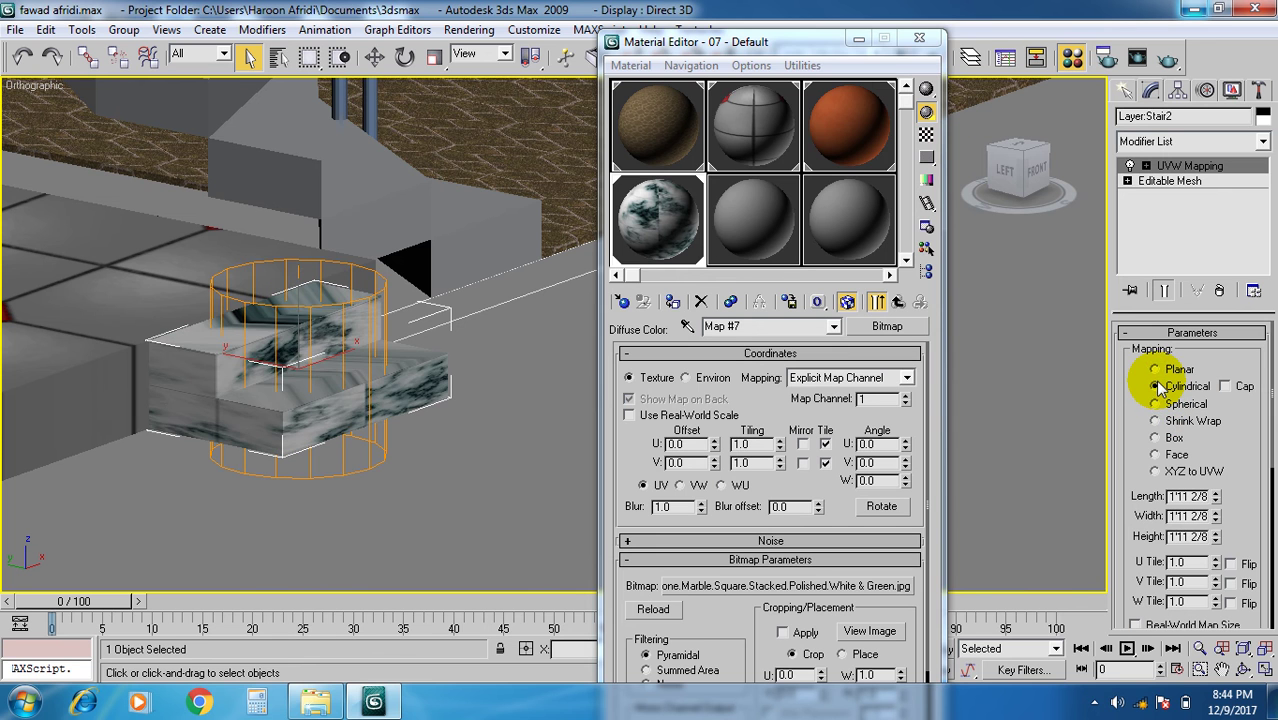
left_click(1155, 438)
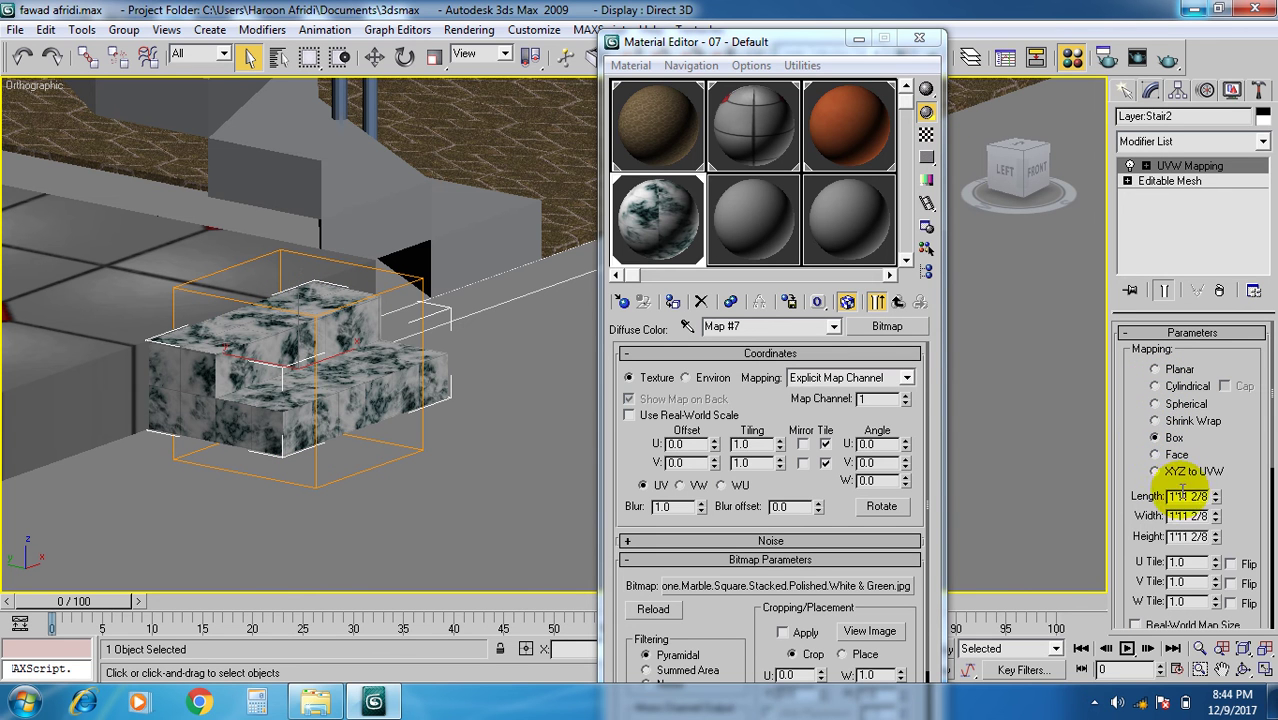
Set the corner steps' mapping to U Tile 0.62 and V Tile 2.13, and close the Material Editor.
left_click_drag(1217, 562, 1221, 598)
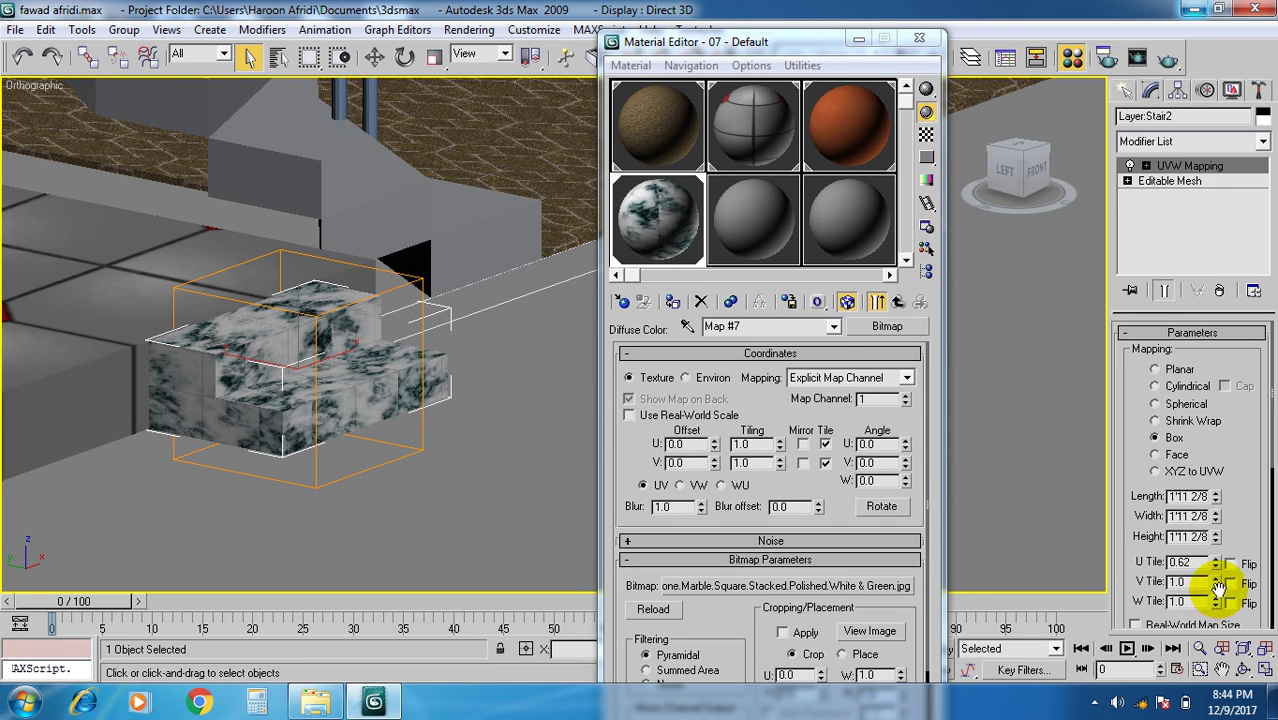
left_click_drag(1219, 586, 1216, 460)
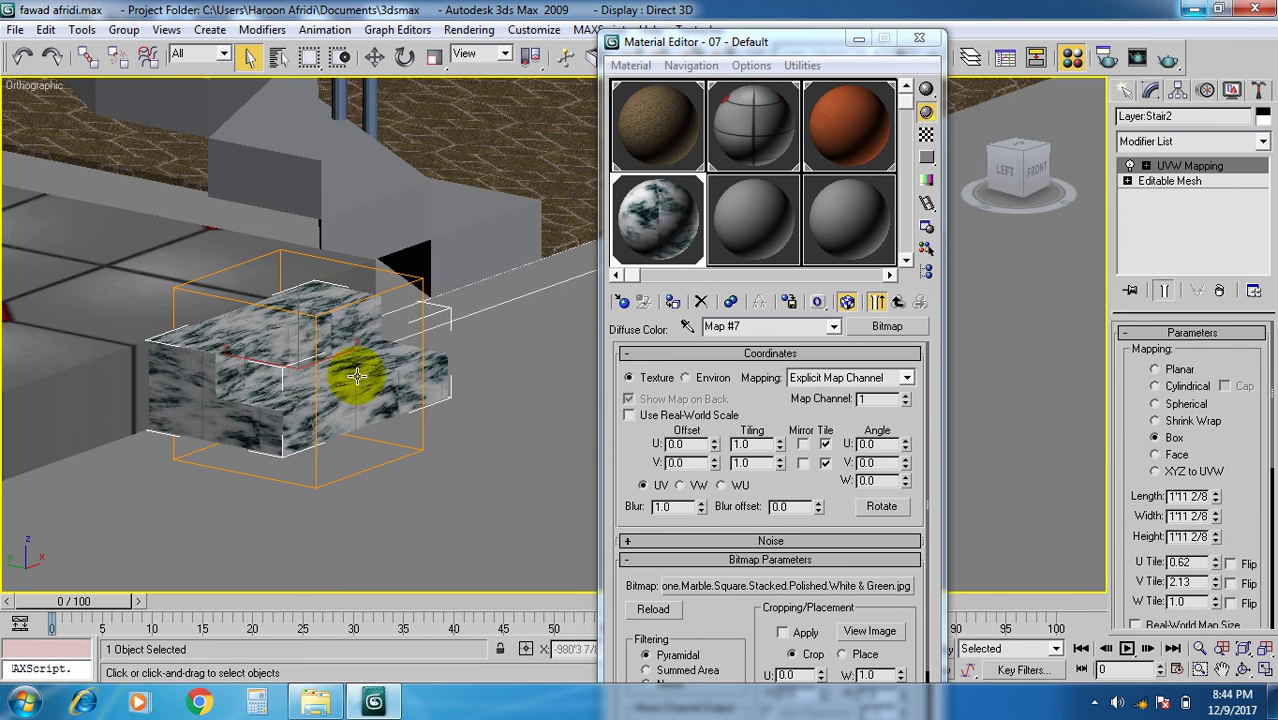
left_click(919, 38)
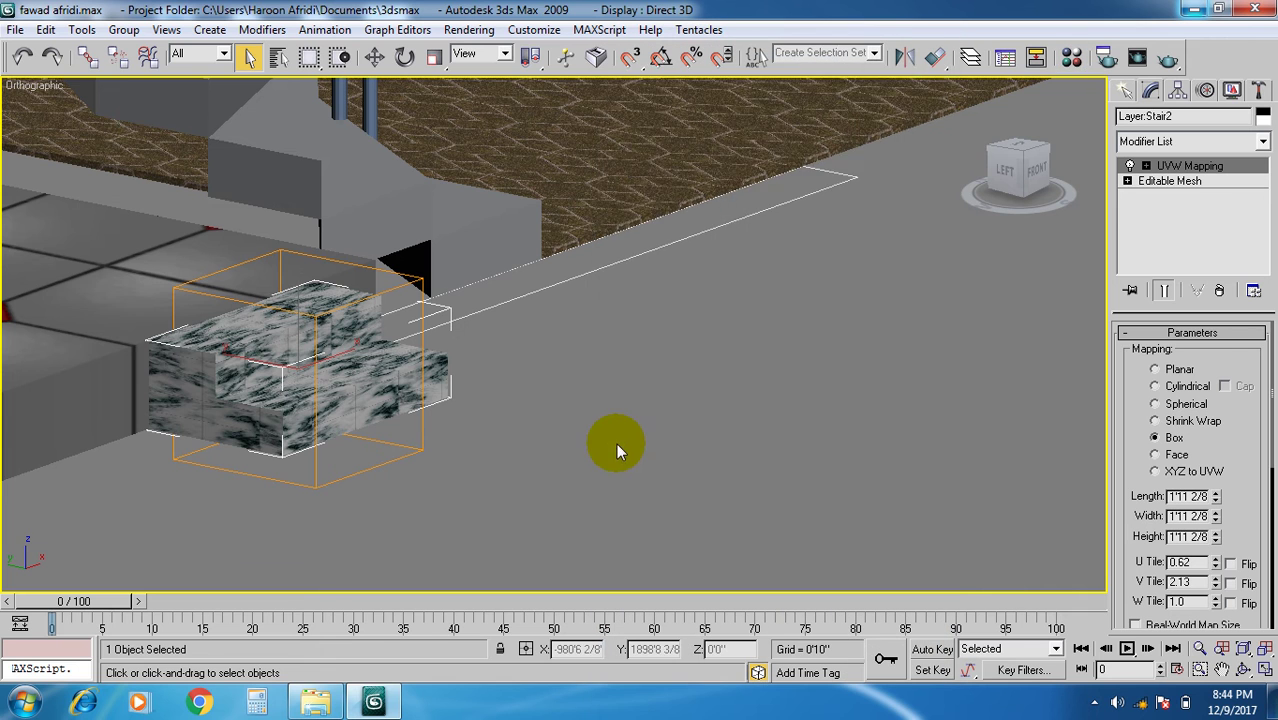
Select the staircase object Layer:Stair1, checking its extent with a trial deletion and undoing it.
scroll(616, 443, "down", 10)
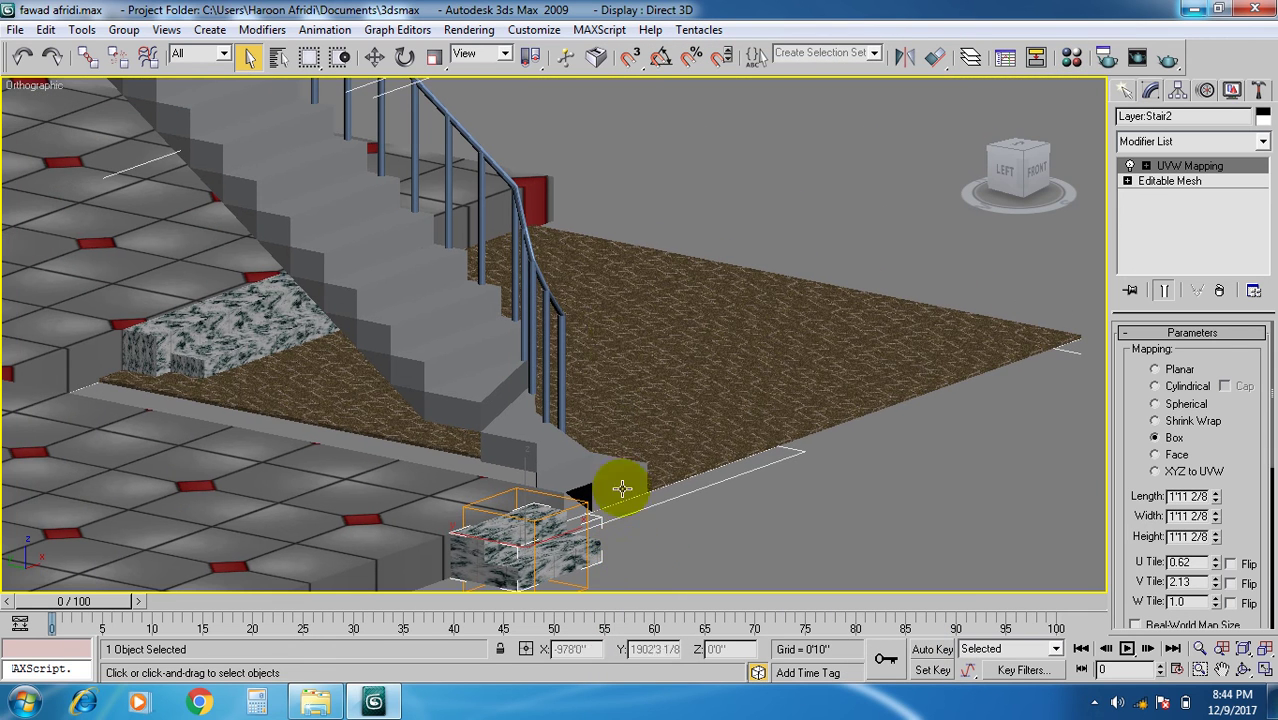
left_click(517, 226)
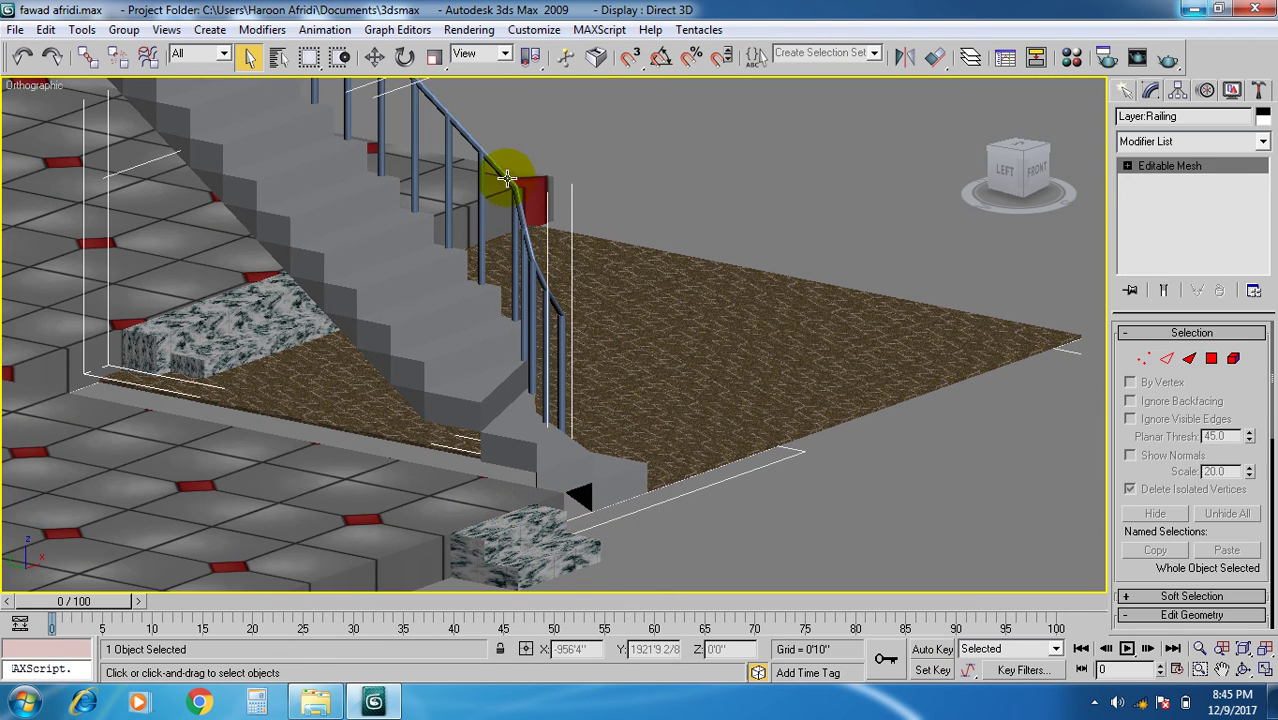
left_click(531, 351)
left_click(620, 479)
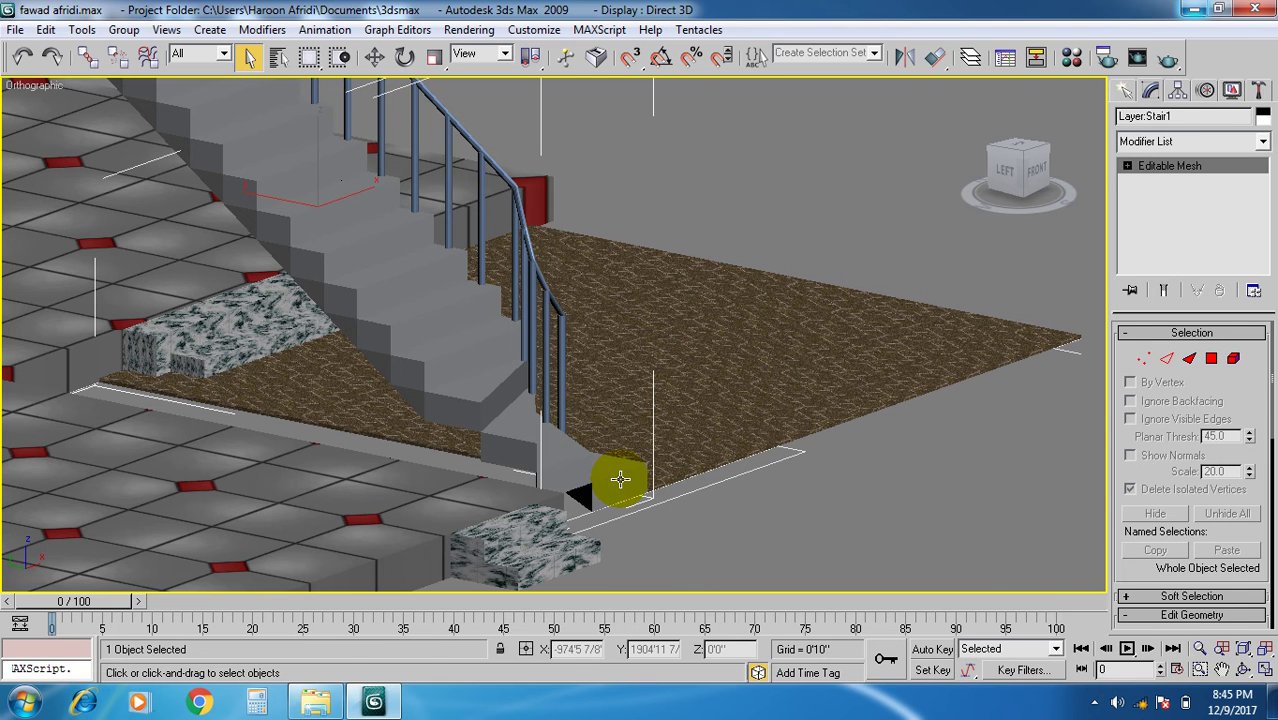
key("Delete")
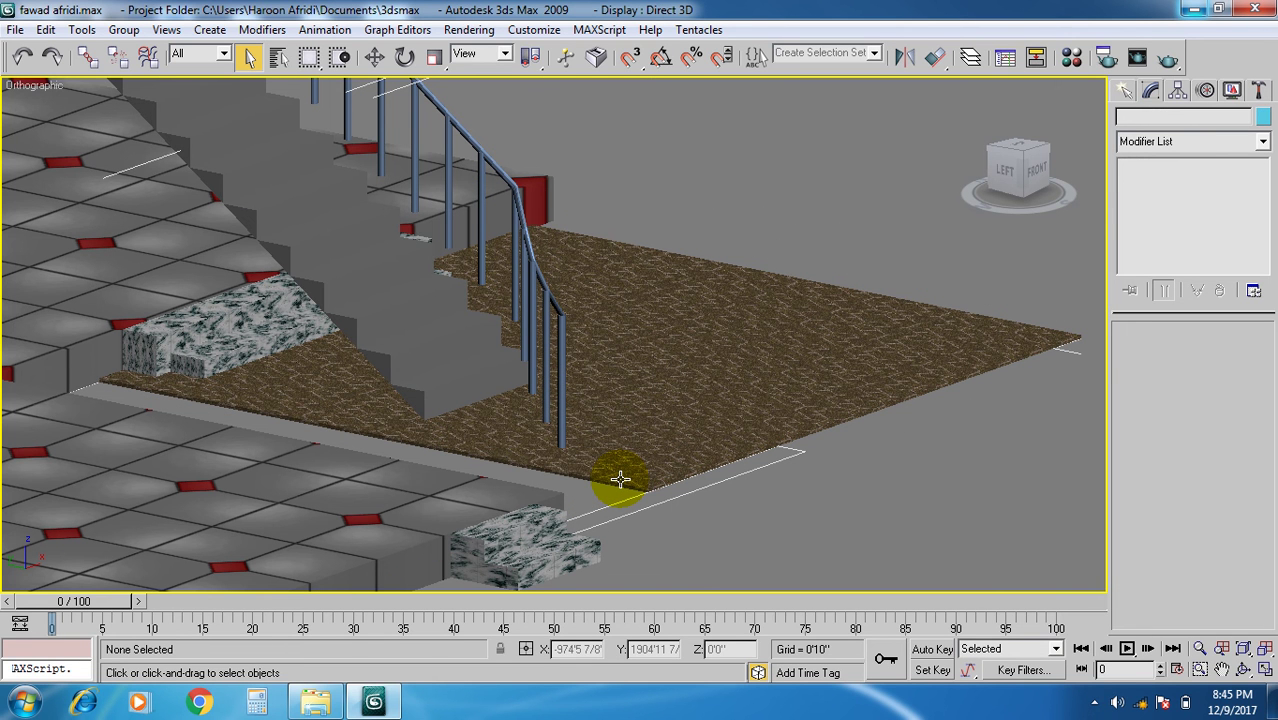
key("ctrl+z")
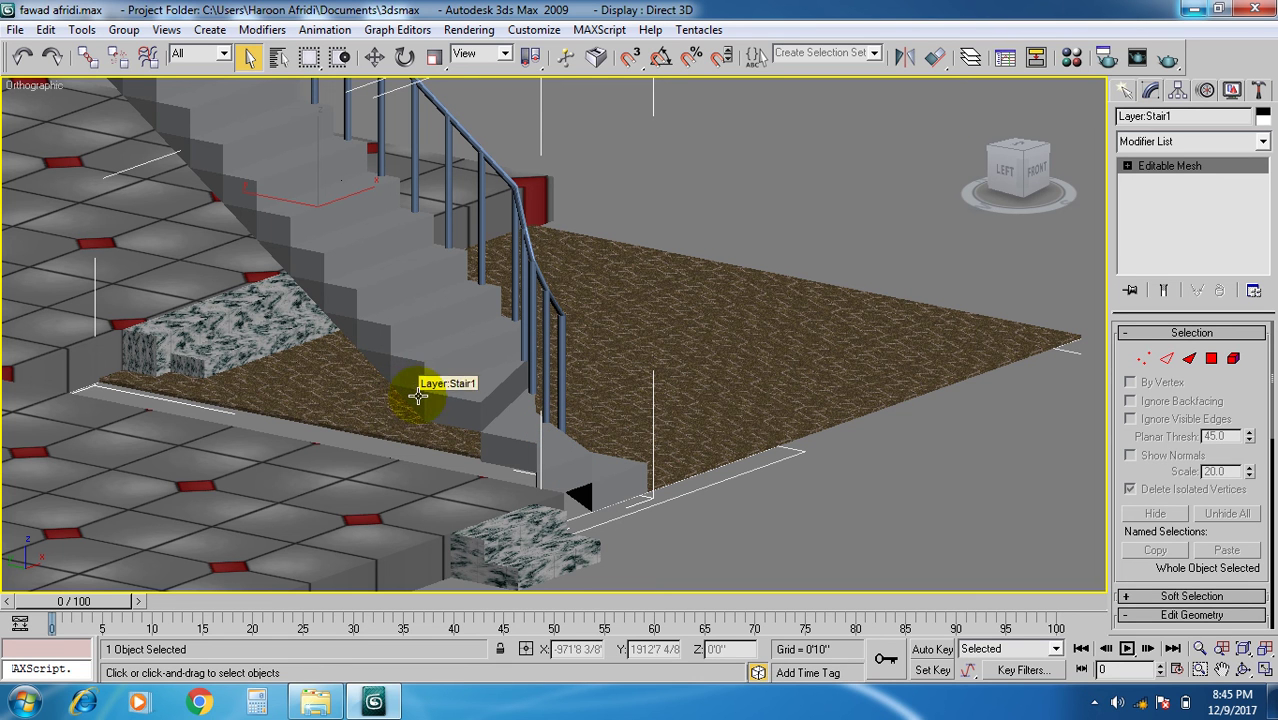
Add the staircase's remaining stepped part to the selection, checking both objects with a trial deletion and undoing it.
left_click(421, 400, "ctrl")
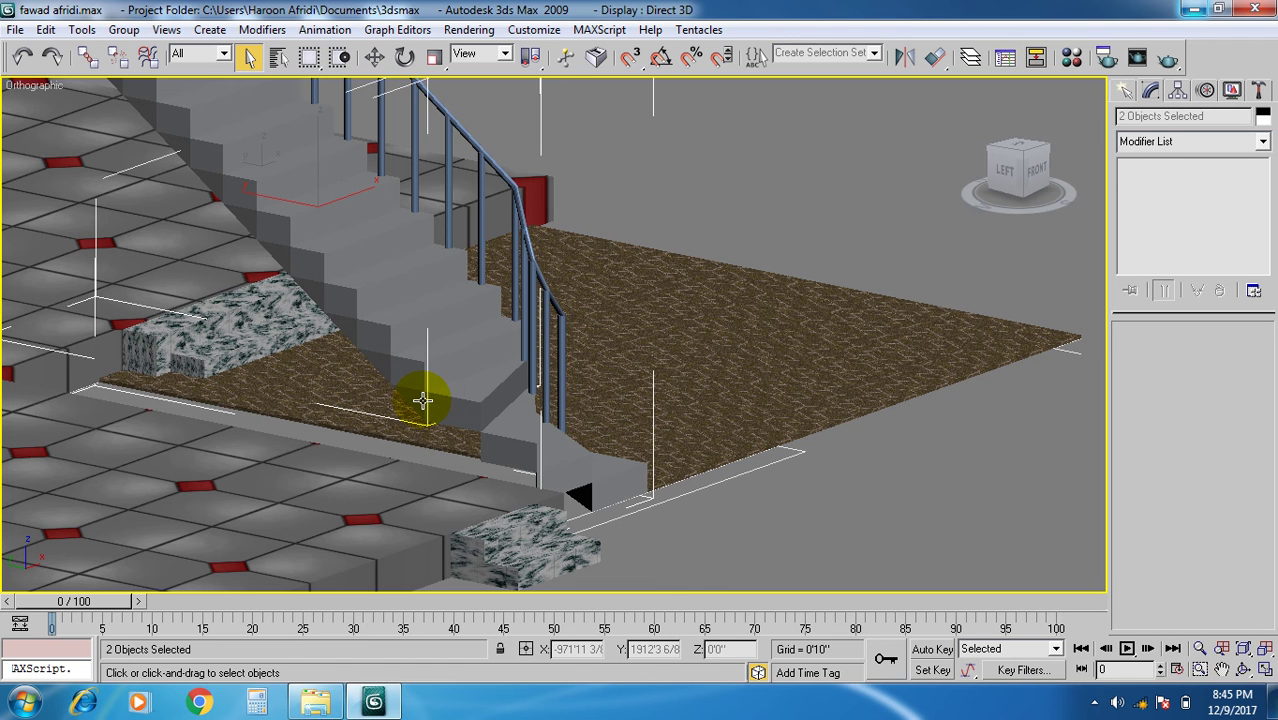
key("Delete")
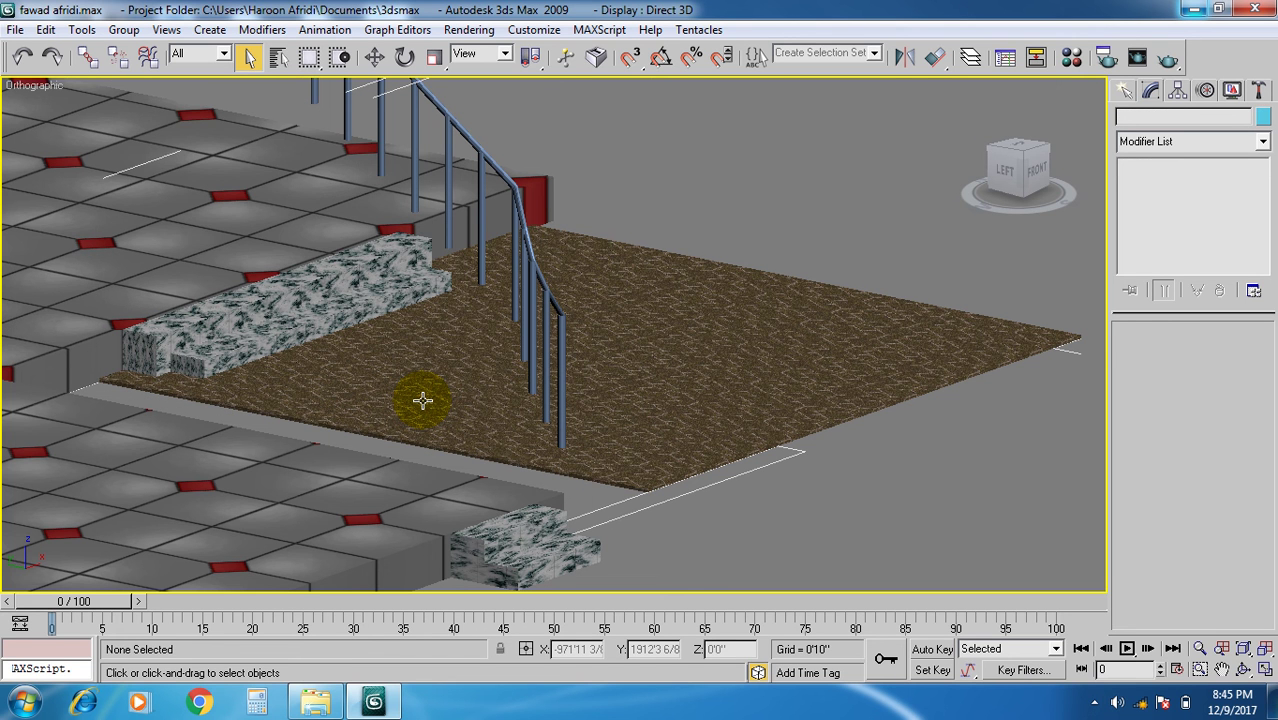
key("ctrl+z")
middle_click_drag(443, 392, 389, 421)
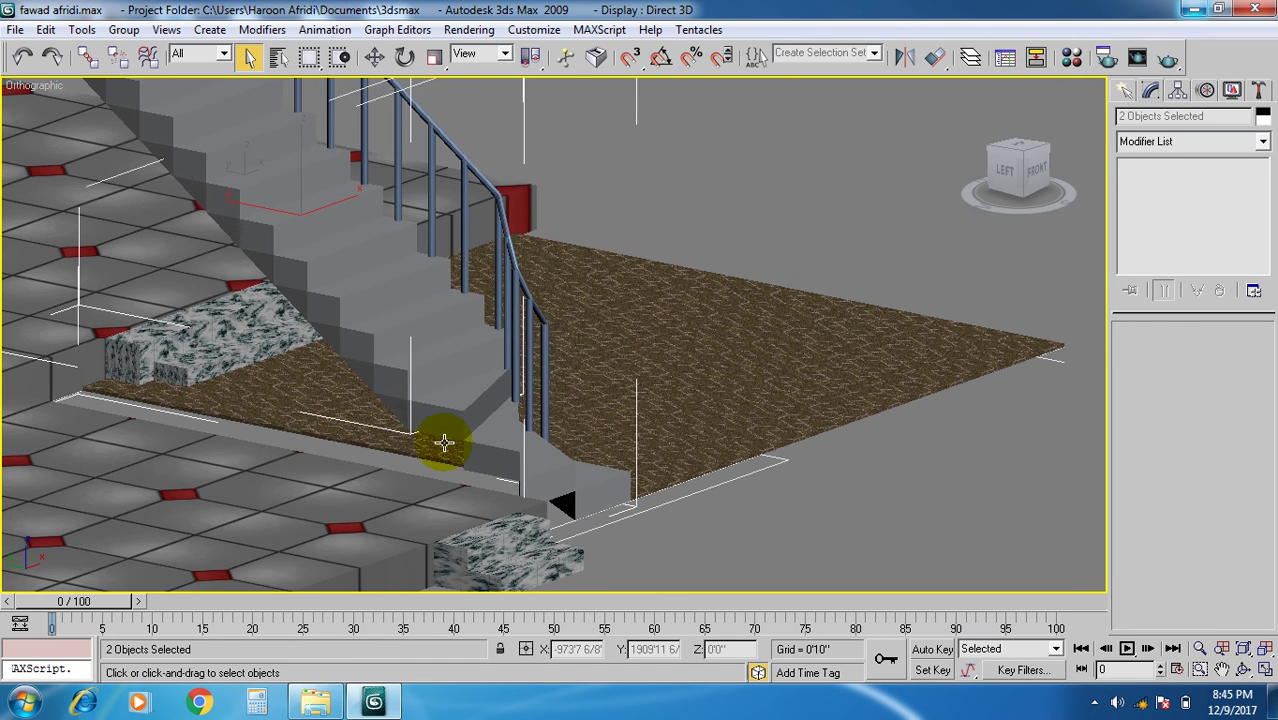
Load Finishes.Flooring.VCT.Dots.jpg as an unused material's diffuse bitmap, then assign it to the selected staircase parts and show it in the viewport.
key("m")
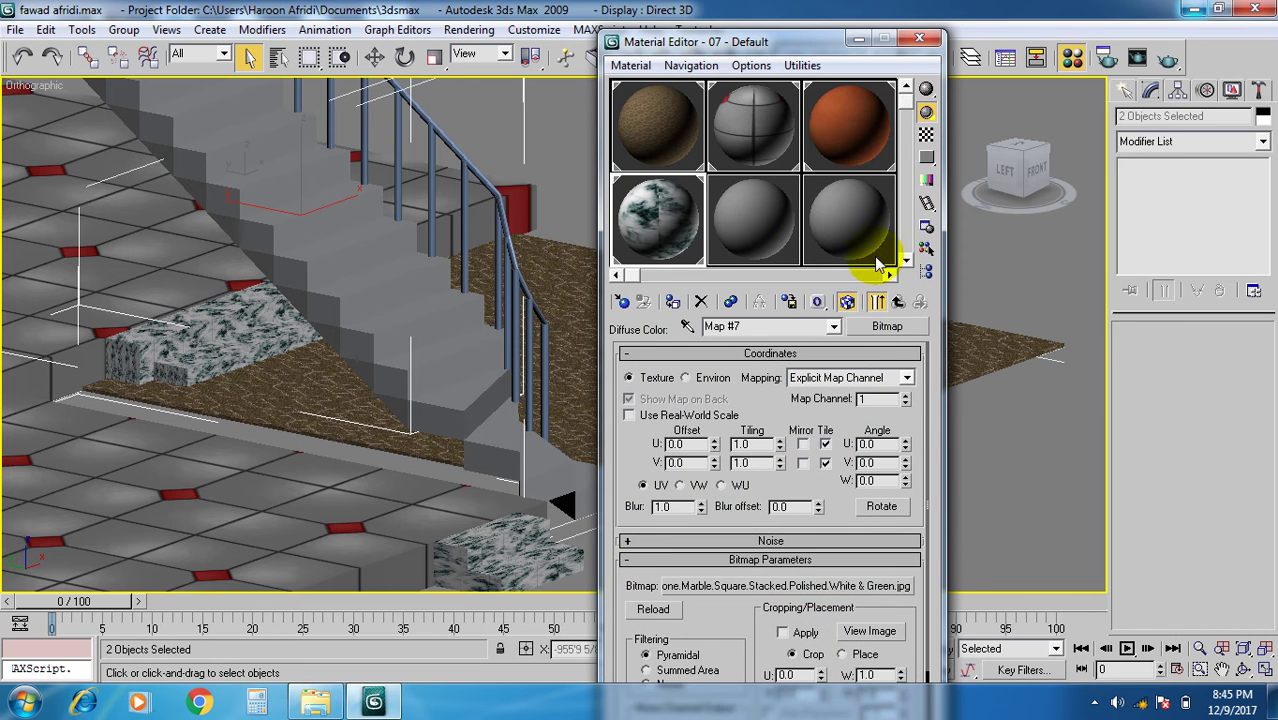
left_click(741, 233)
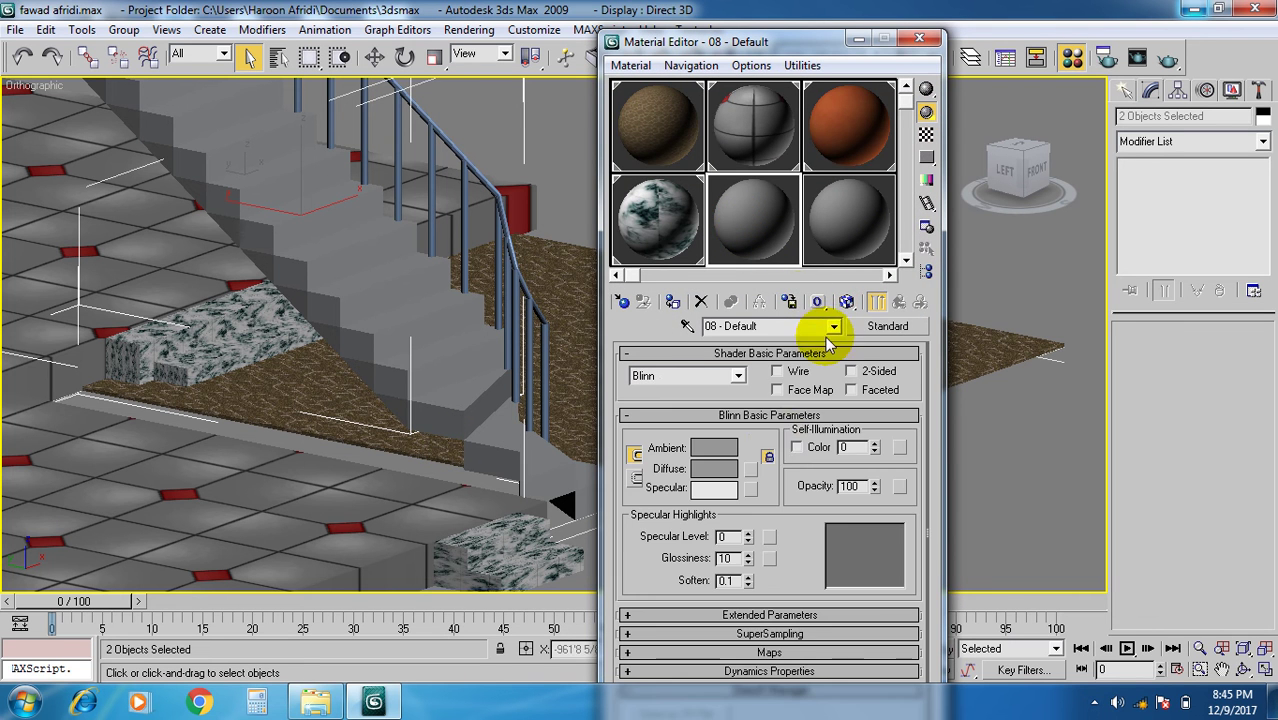
left_click(752, 474)
double_click(767, 131)
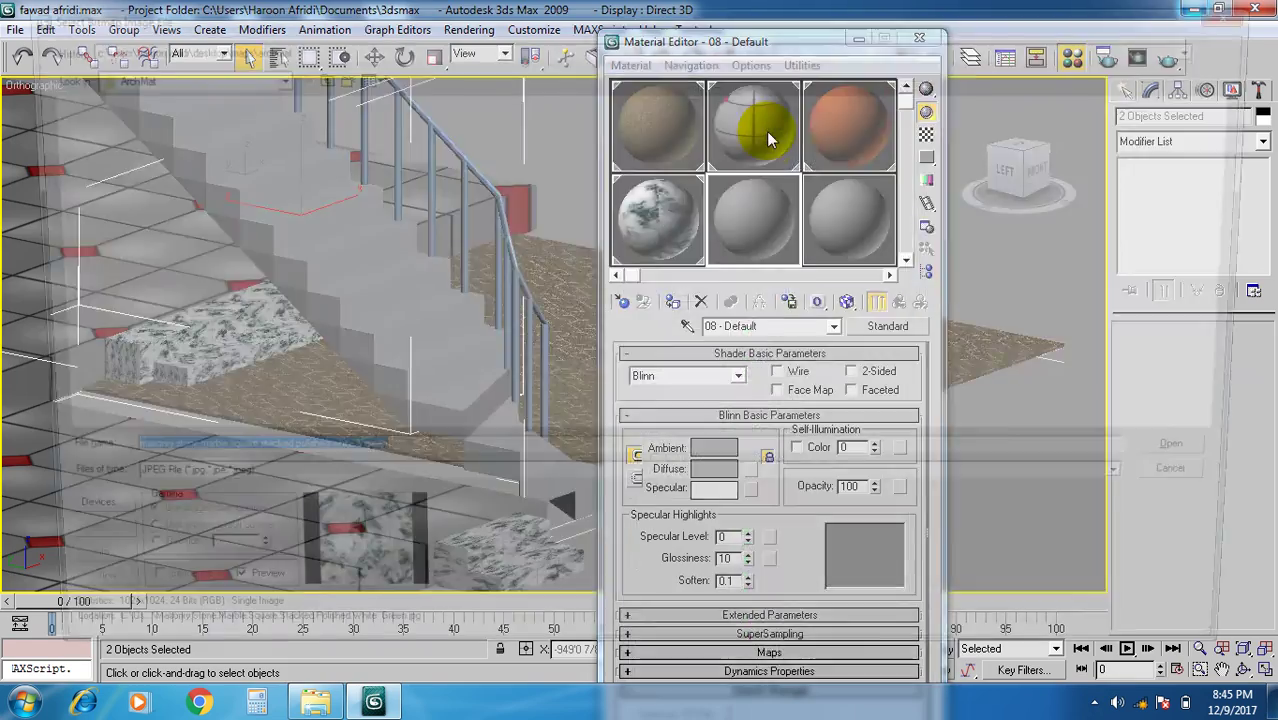
scroll(650, 300, "down", 5)
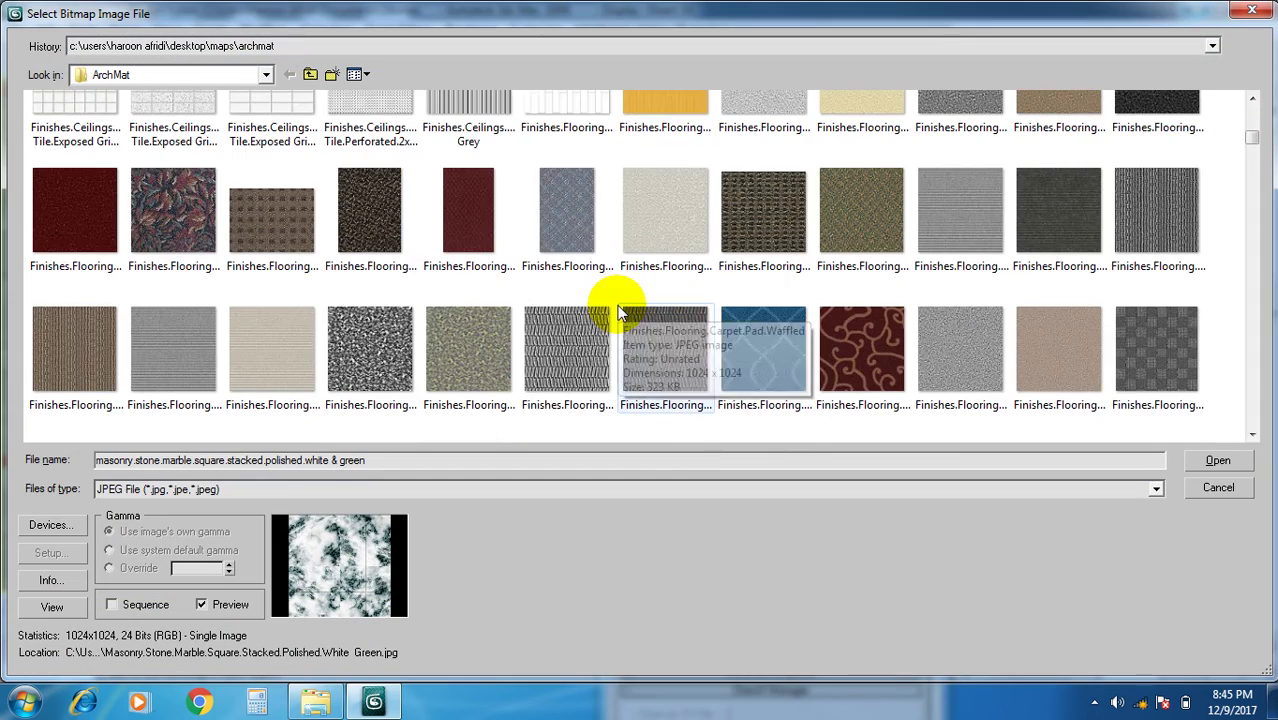
scroll(617, 312, "down", 3)
scroll(617, 300, "down", 2)
double_click(400, 288)
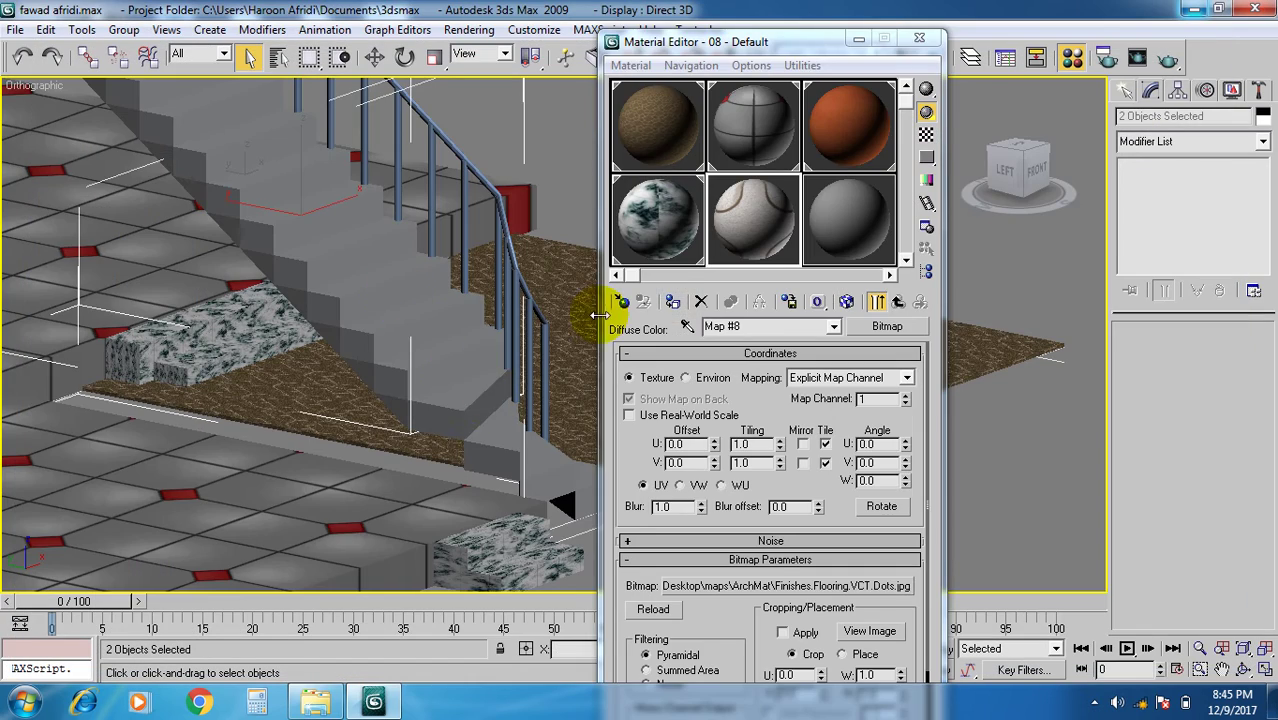
left_click(672, 302)
left_click(846, 301)
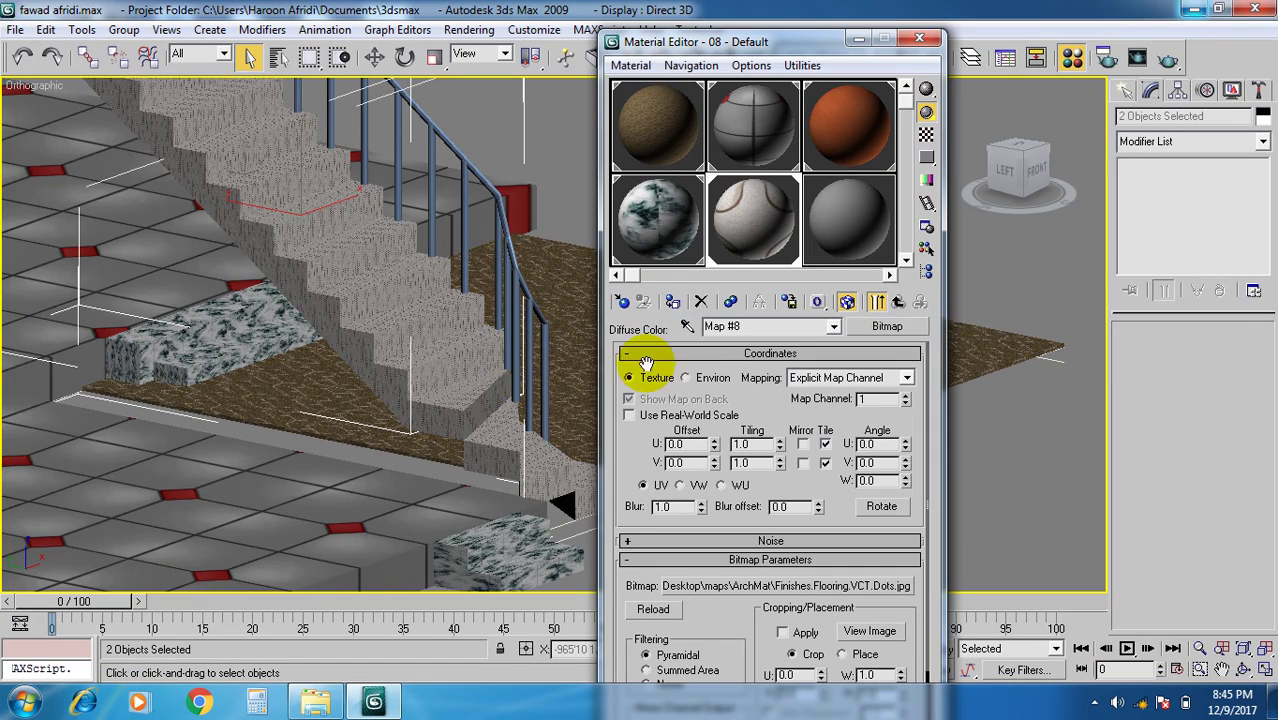
Add a UVW Map modifier to the staircase parts and set its mapping to Box after trying Cylindrical, Spherical and Shrink Wrap.
middle_click_drag(513, 372, 465, 415, "alt")
scroll(408, 408, "up", 8)
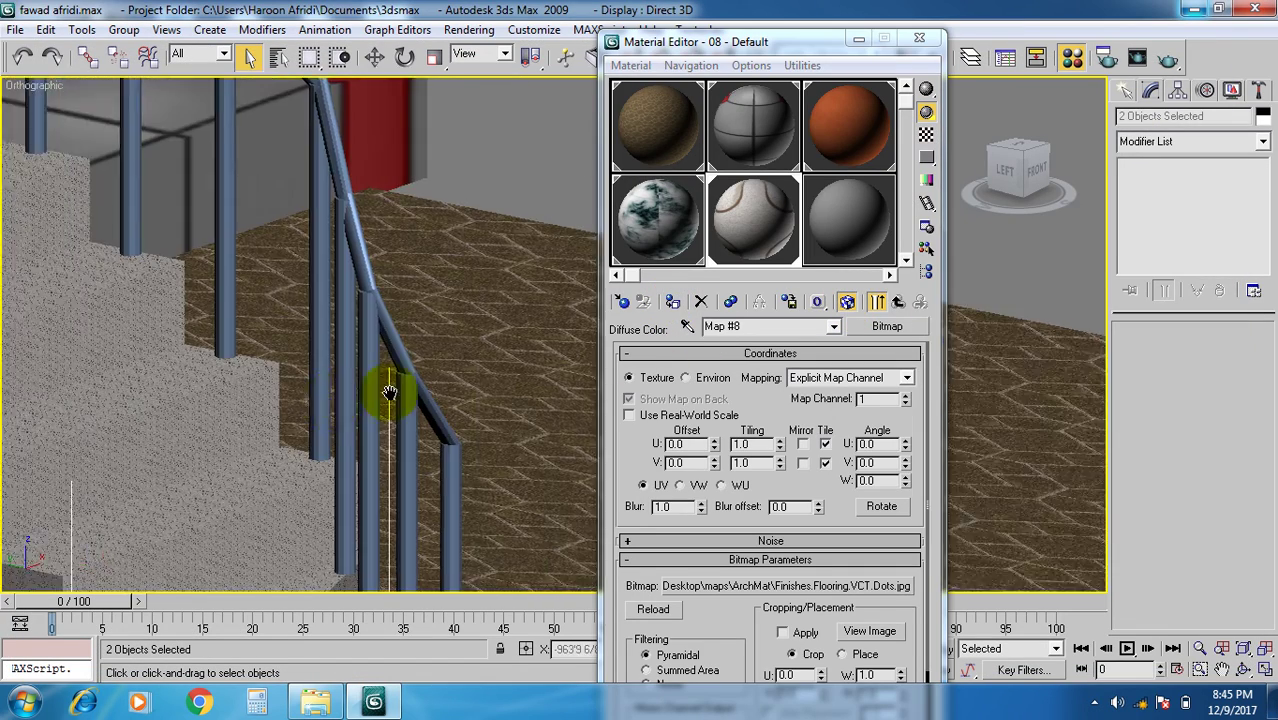
left_click(1201, 143)
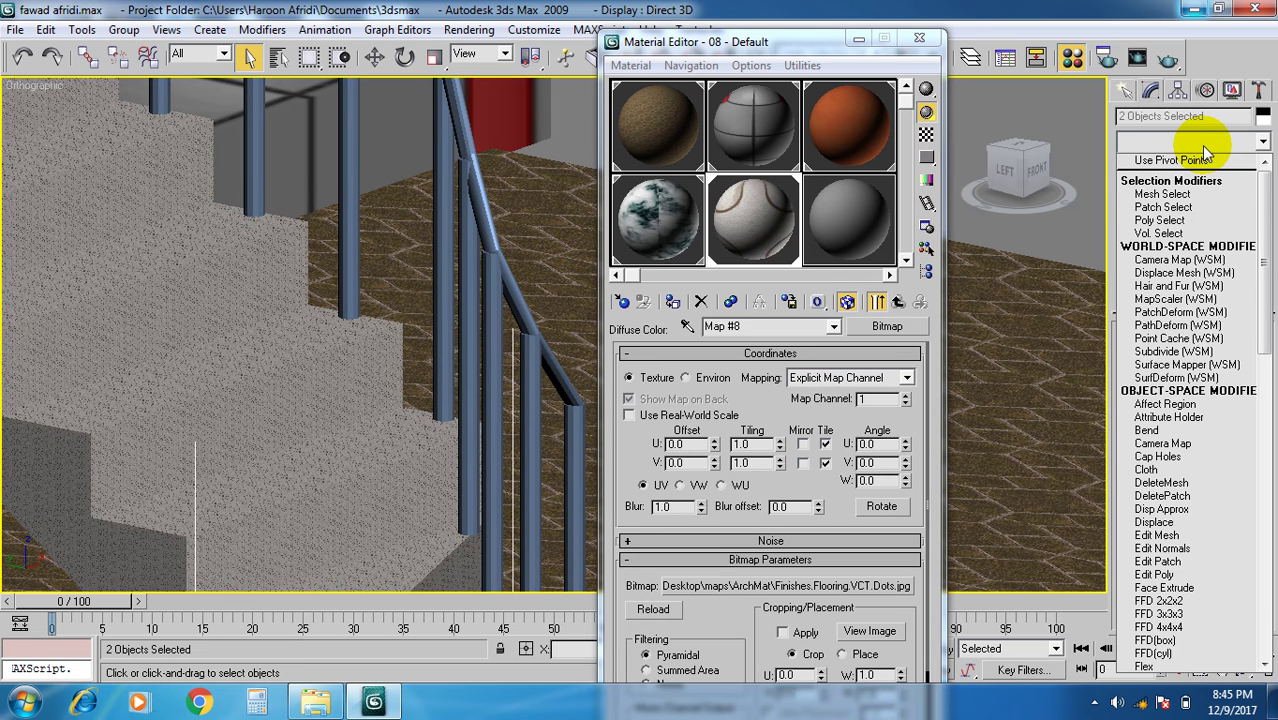
key("u")
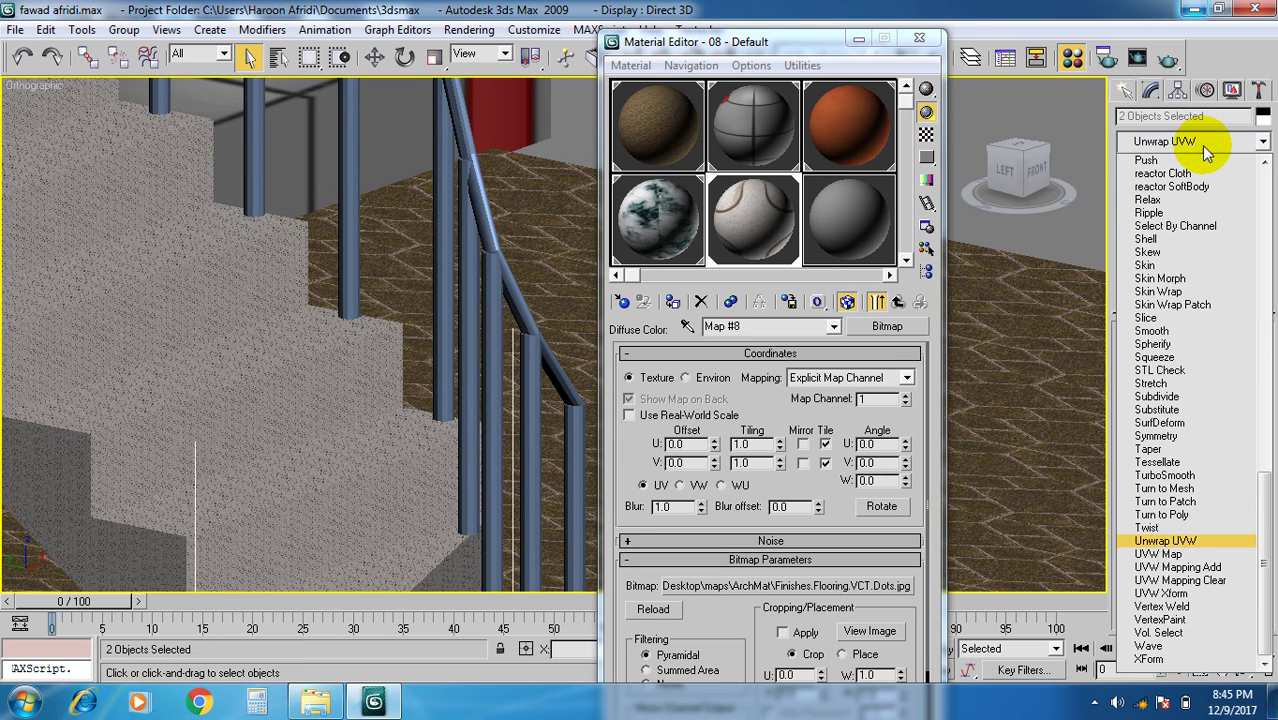
left_click(1165, 556)
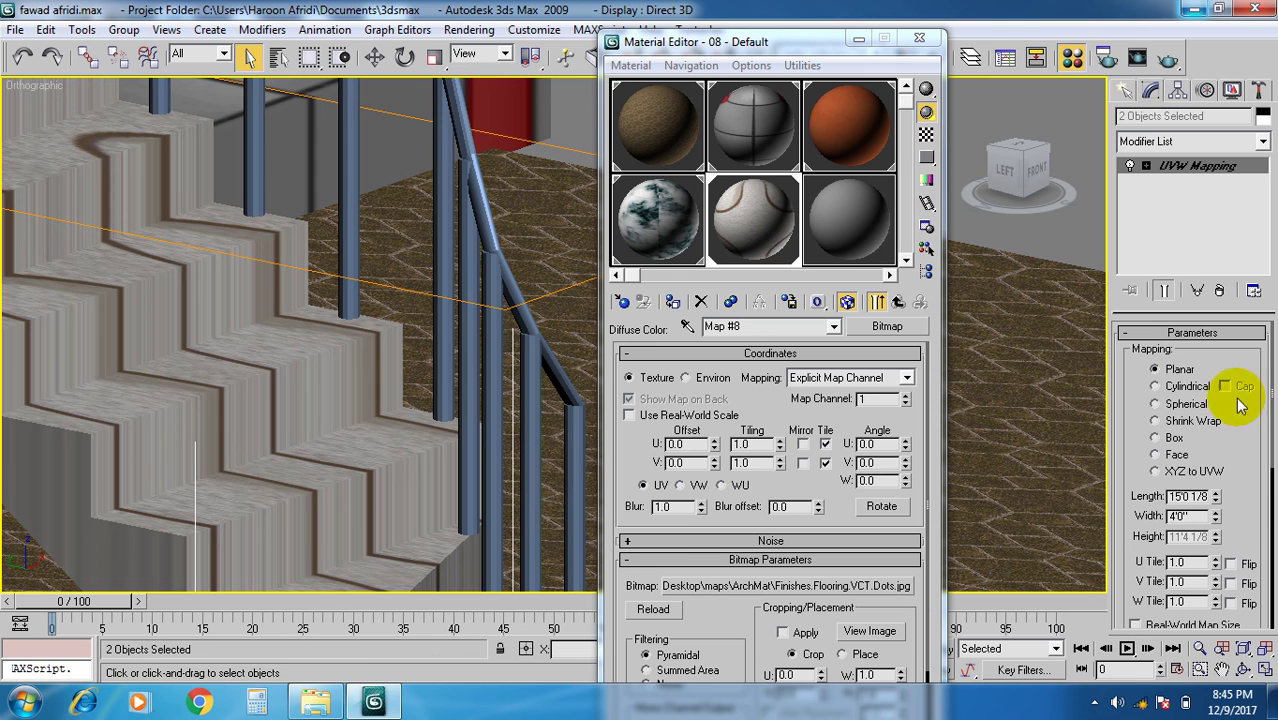
left_click(1156, 386)
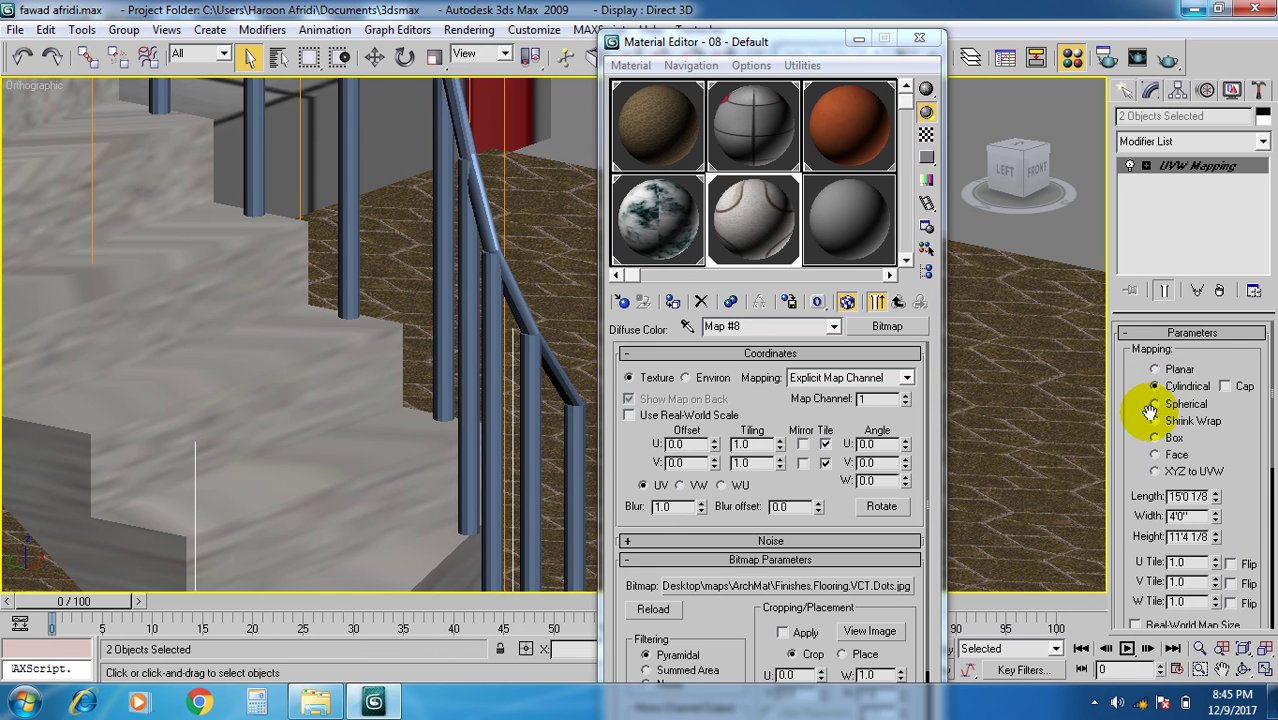
left_click(1156, 404)
left_click(1155, 421)
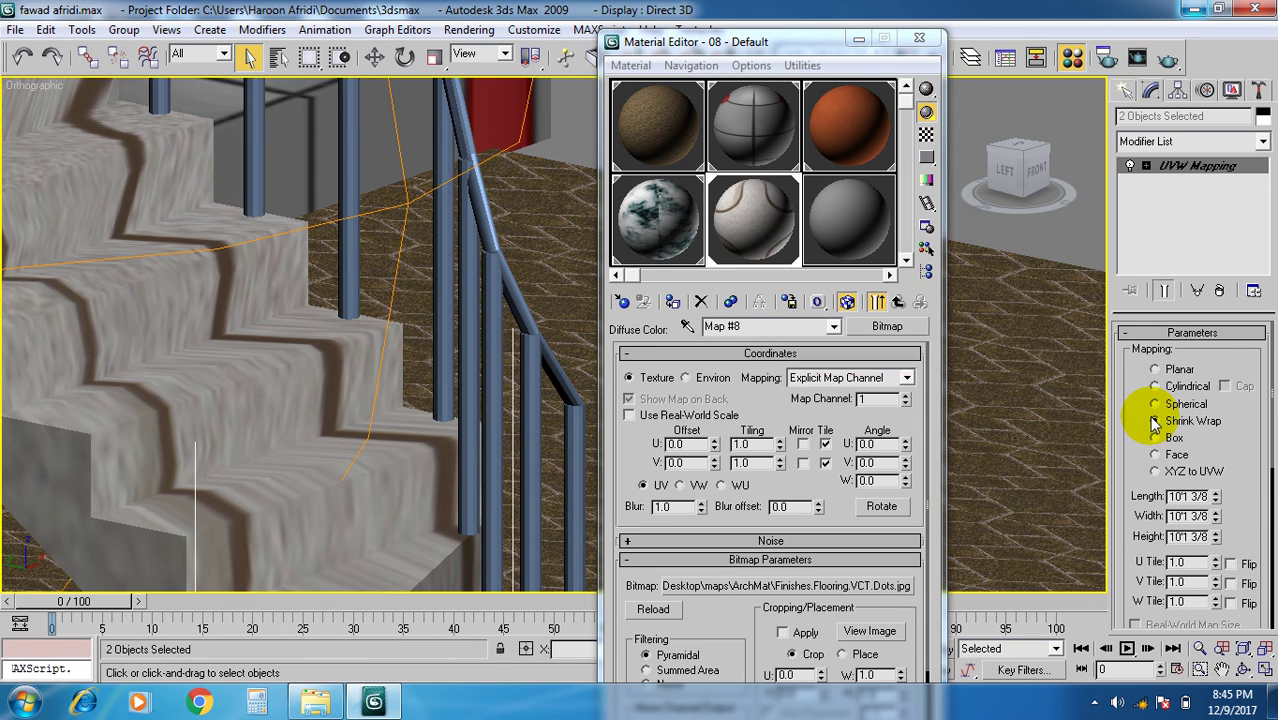
middle_click_drag(294, 442, 393, 459, "alt")
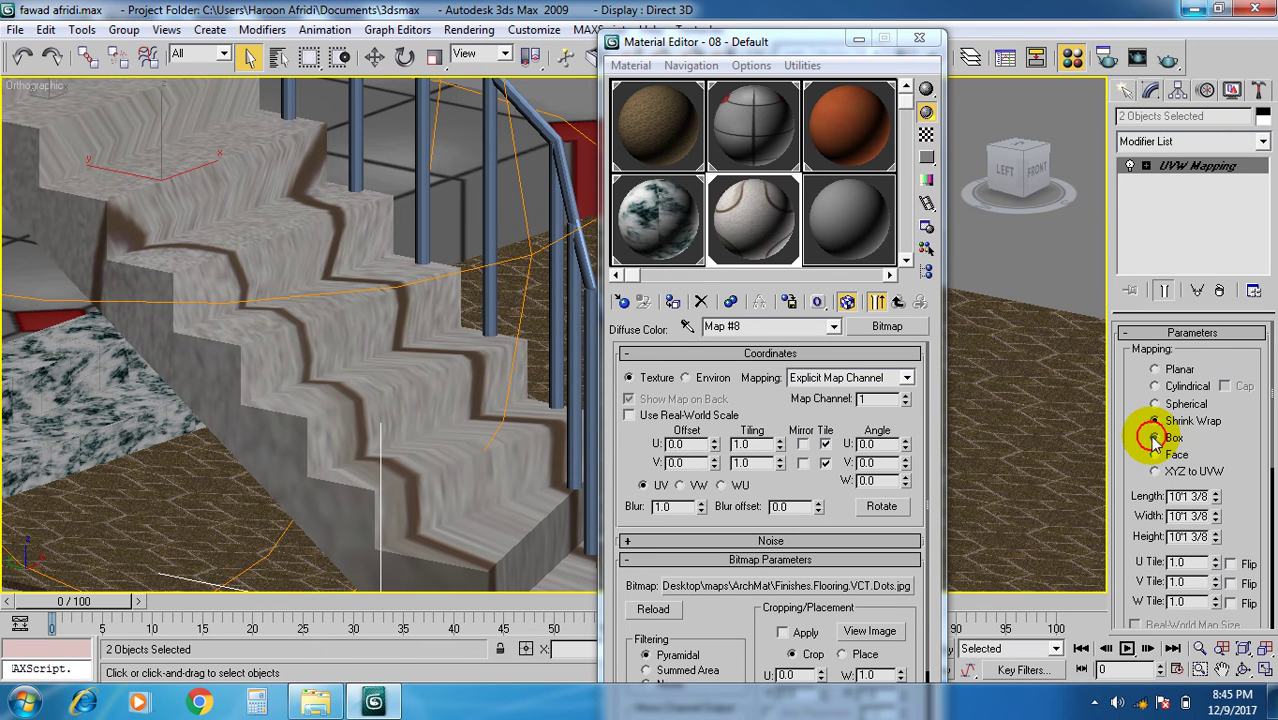
left_click(1155, 438)
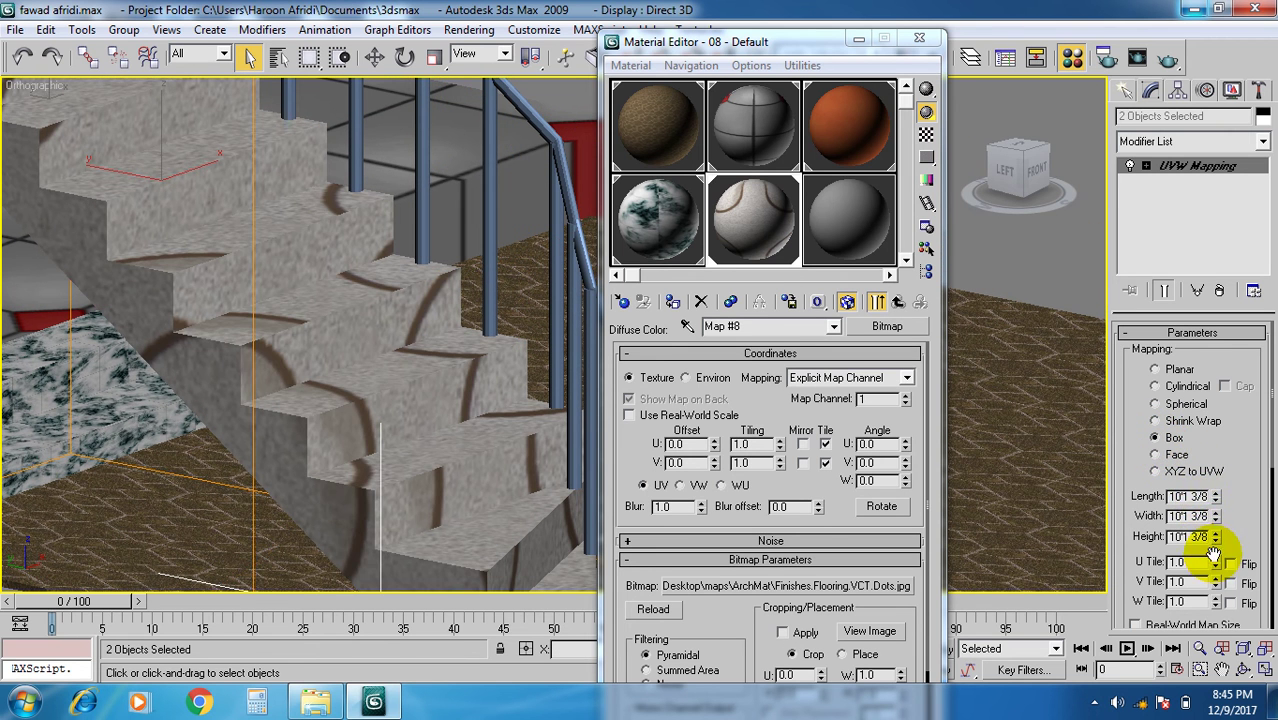
Set the staircase mapping to U Tile 9.68 and V Tile 13.31, and close the Material Editor.
left_click_drag(1218, 566, 1220, 330)
left_click_drag(1218, 588, 1160, 625)
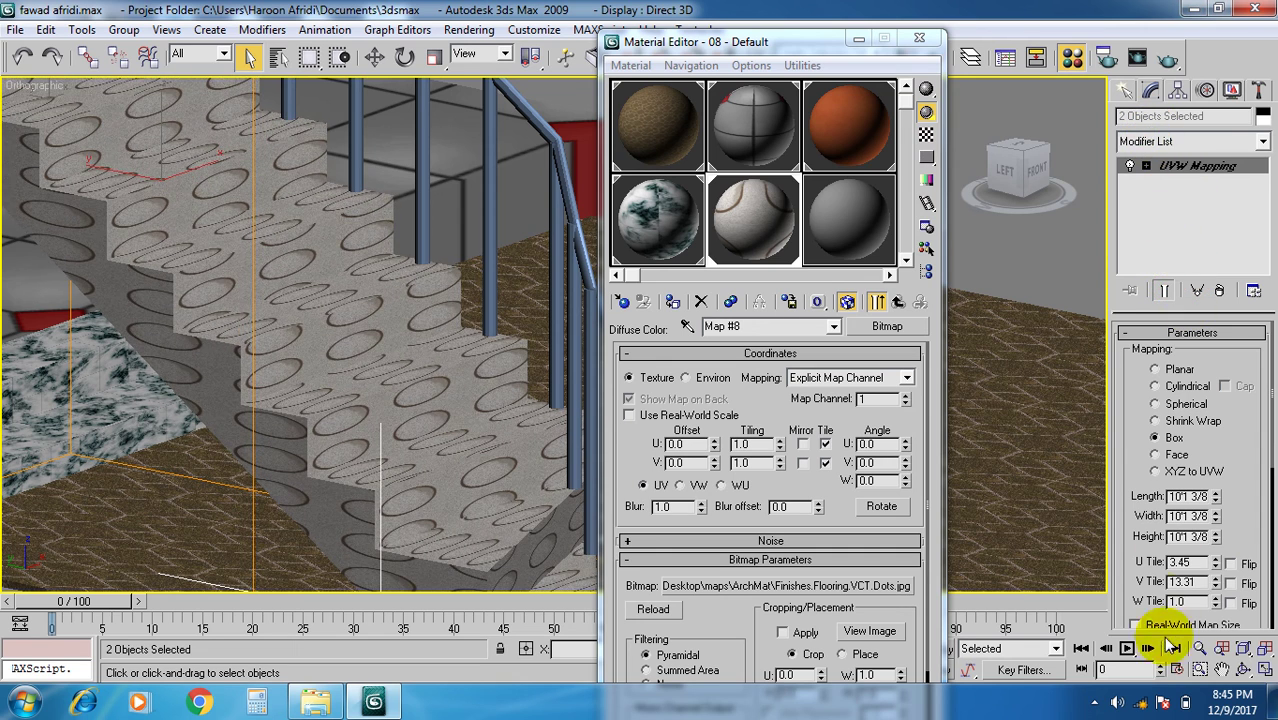
left_click_drag(1218, 565, 1172, 684)
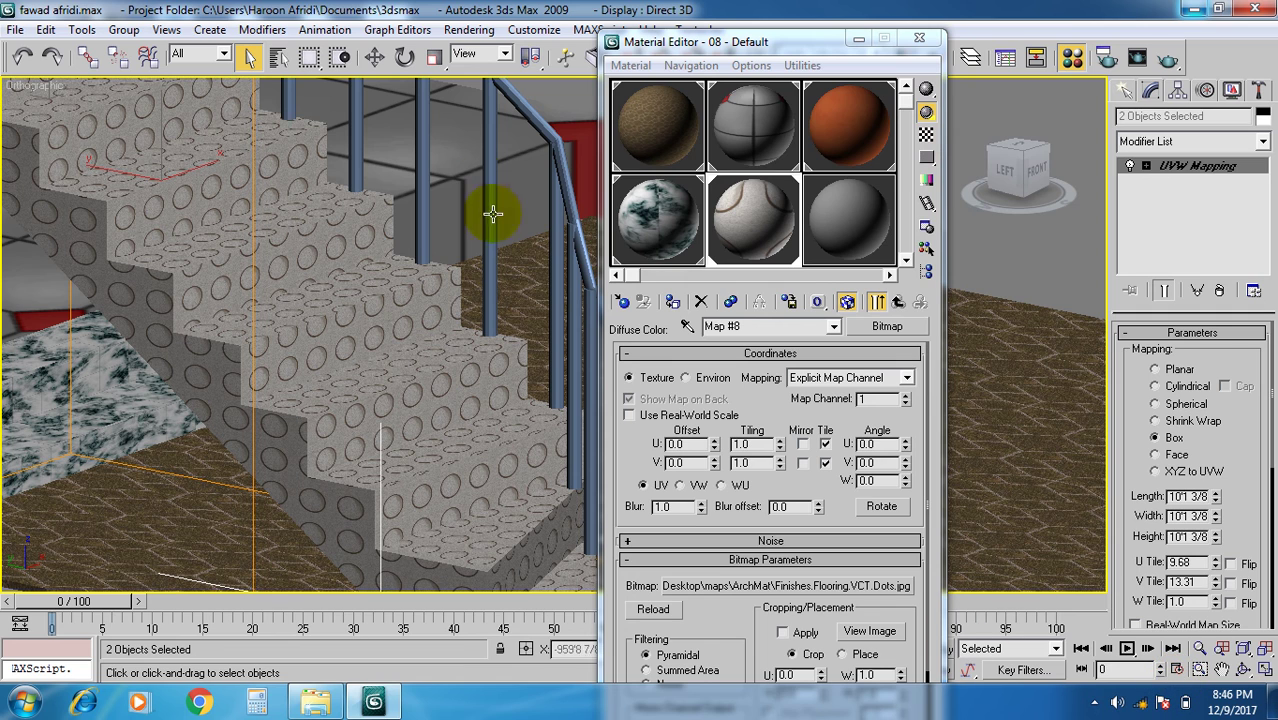
left_click(919, 38)
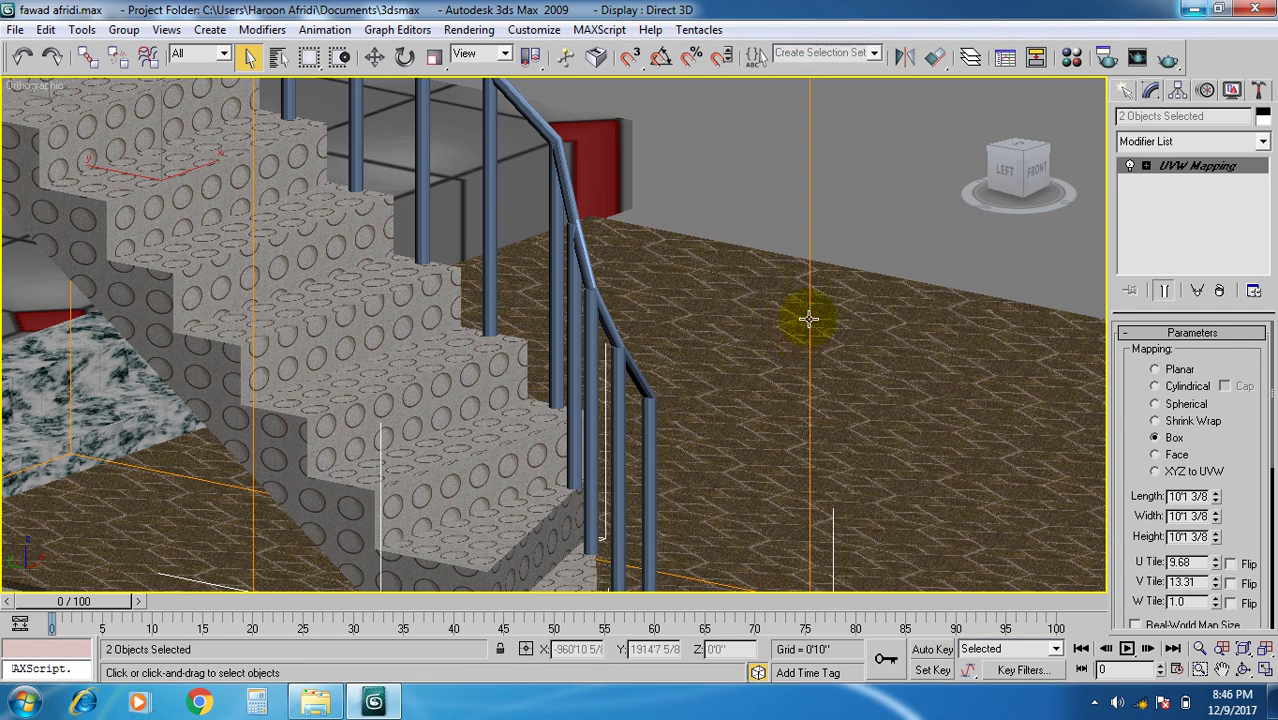
Deselect the staircase and delete the leftover wall outline spline around it and the small stray spline above the tiled floor.
scroll(763, 330, "down", 5)
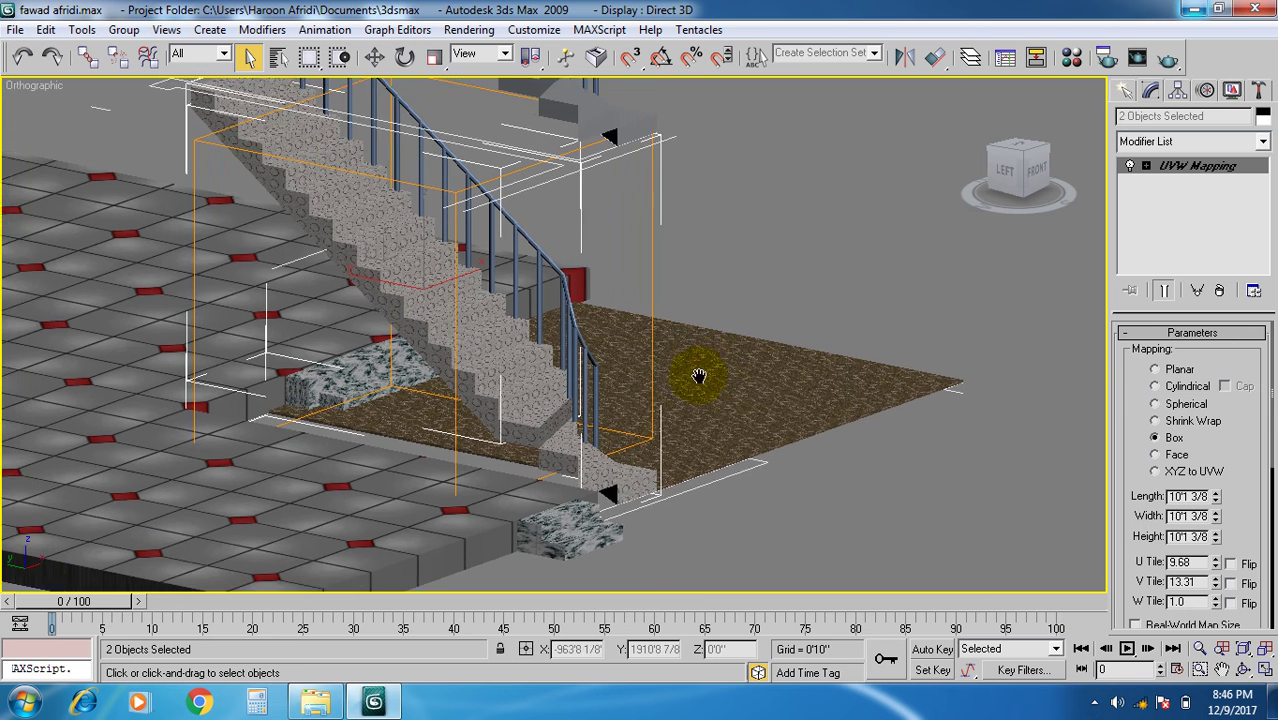
middle_click_drag(555, 405, 586, 345)
left_click(765, 260)
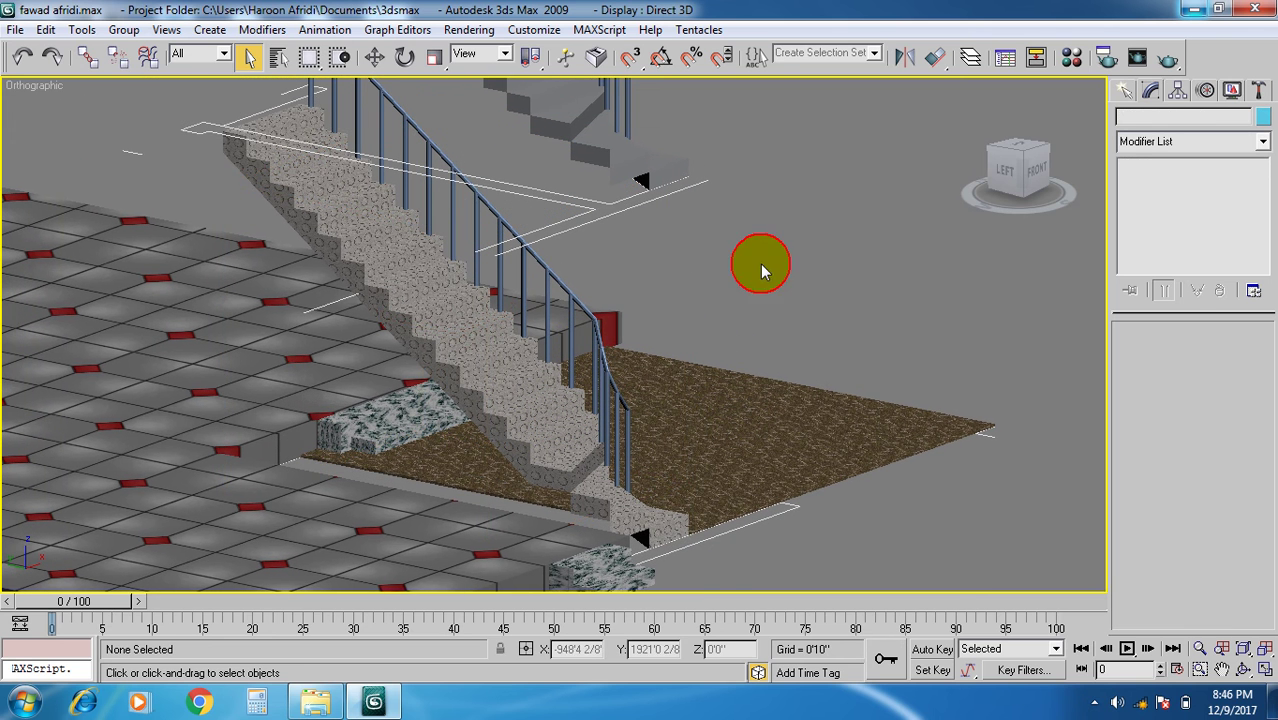
middle_click_drag(585, 251, 581, 265, "alt")
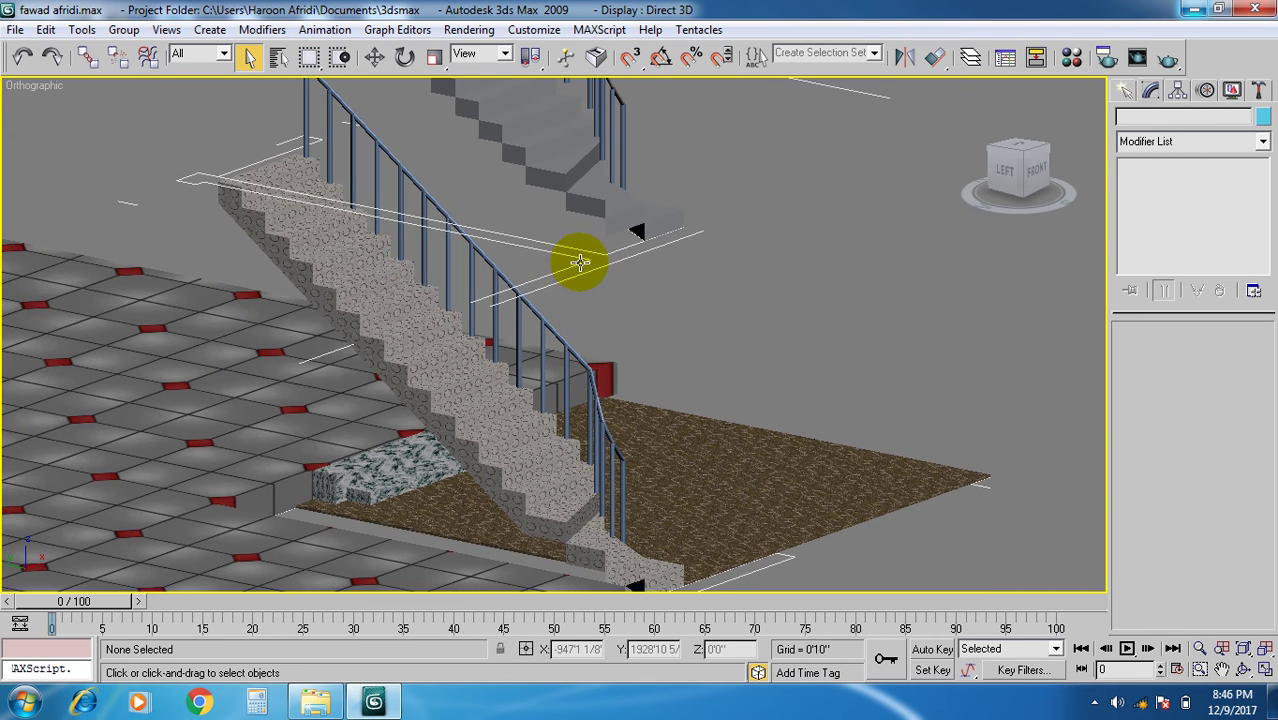
left_click(595, 268)
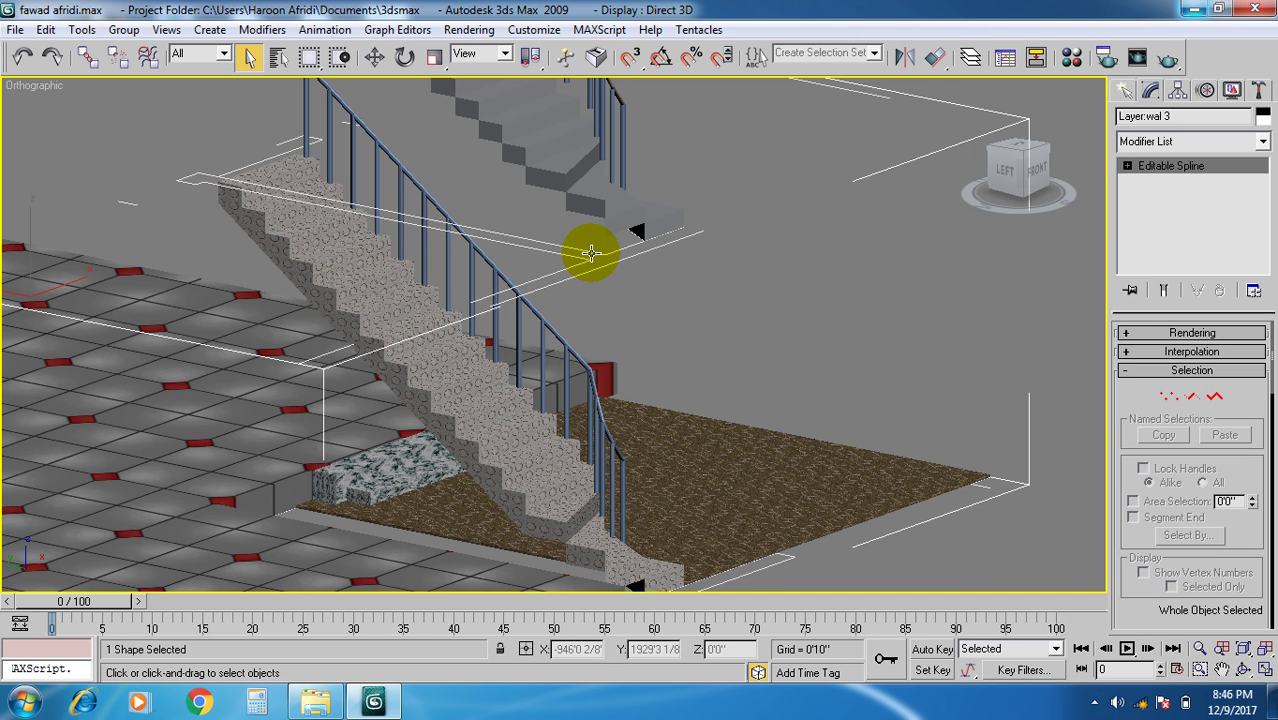
key("Delete")
scroll(591, 288, "down", 4)
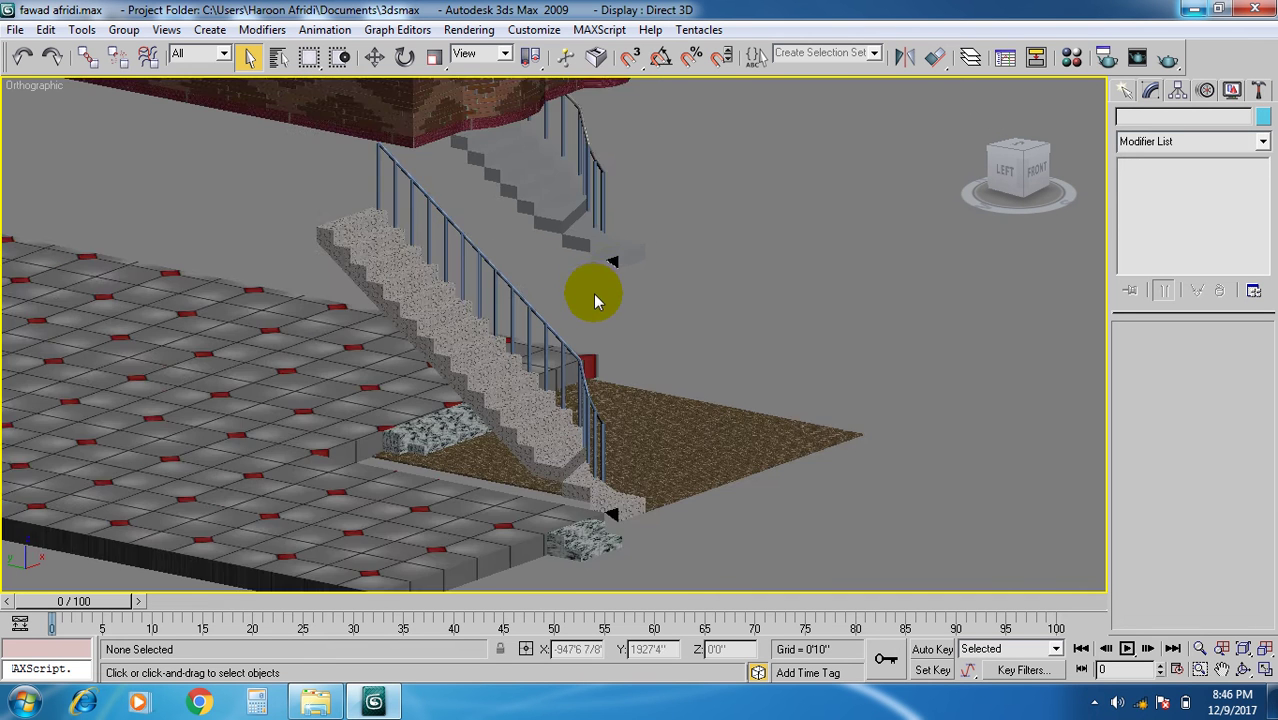
scroll(283, 278, "up", 1)
left_click(250, 250)
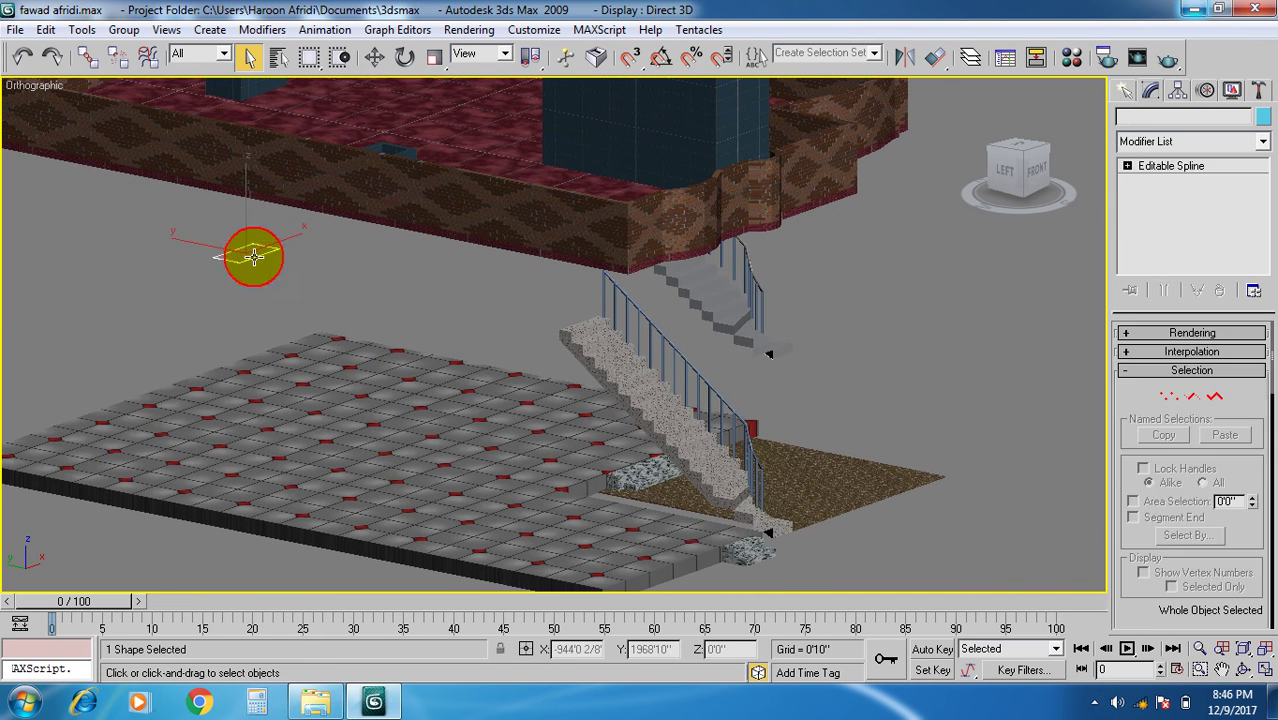
key("Delete")
Hide the brown patterned roof parapet, Layer:Railing.
middle_click_drag(590, 312, 513, 373)
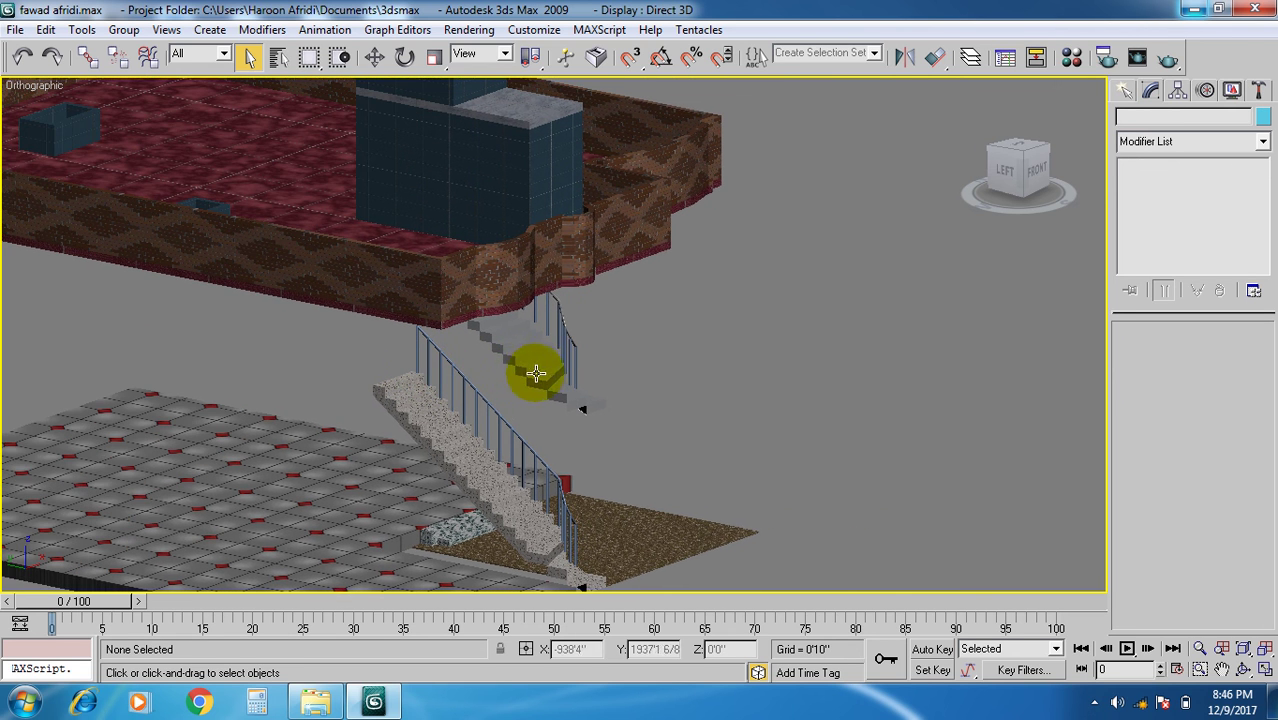
left_click(416, 274)
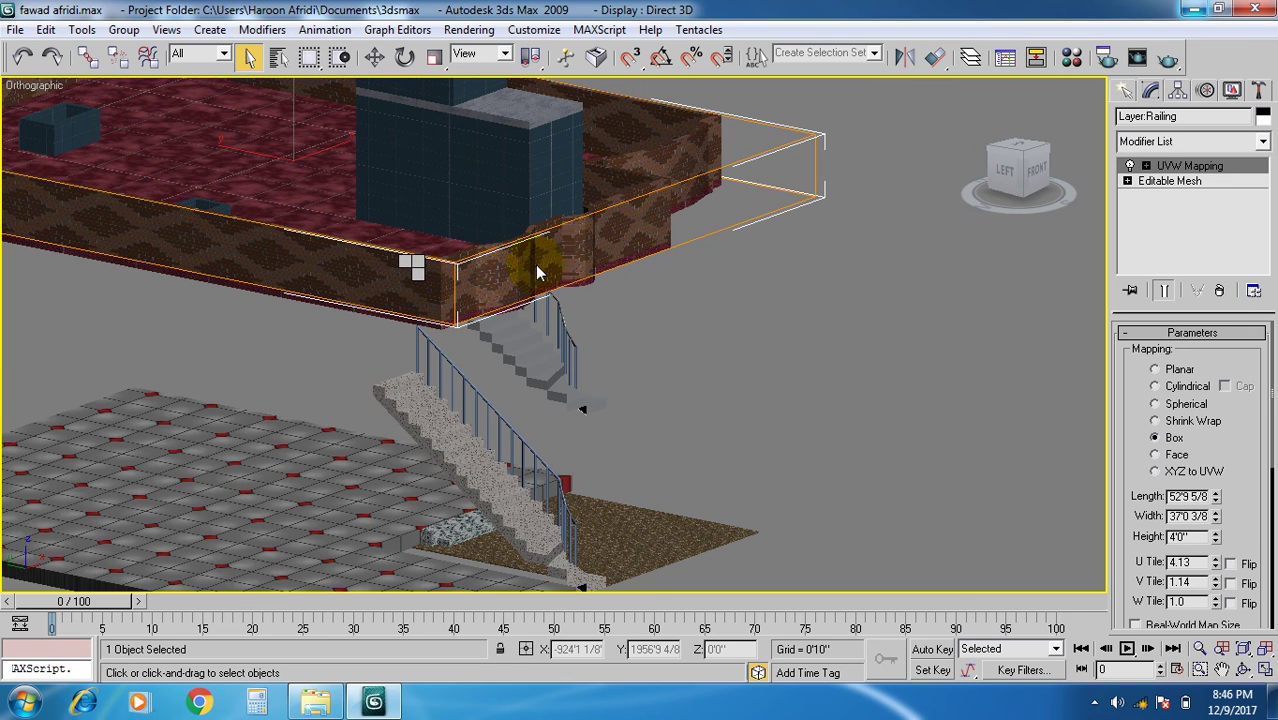
left_click(641, 225)
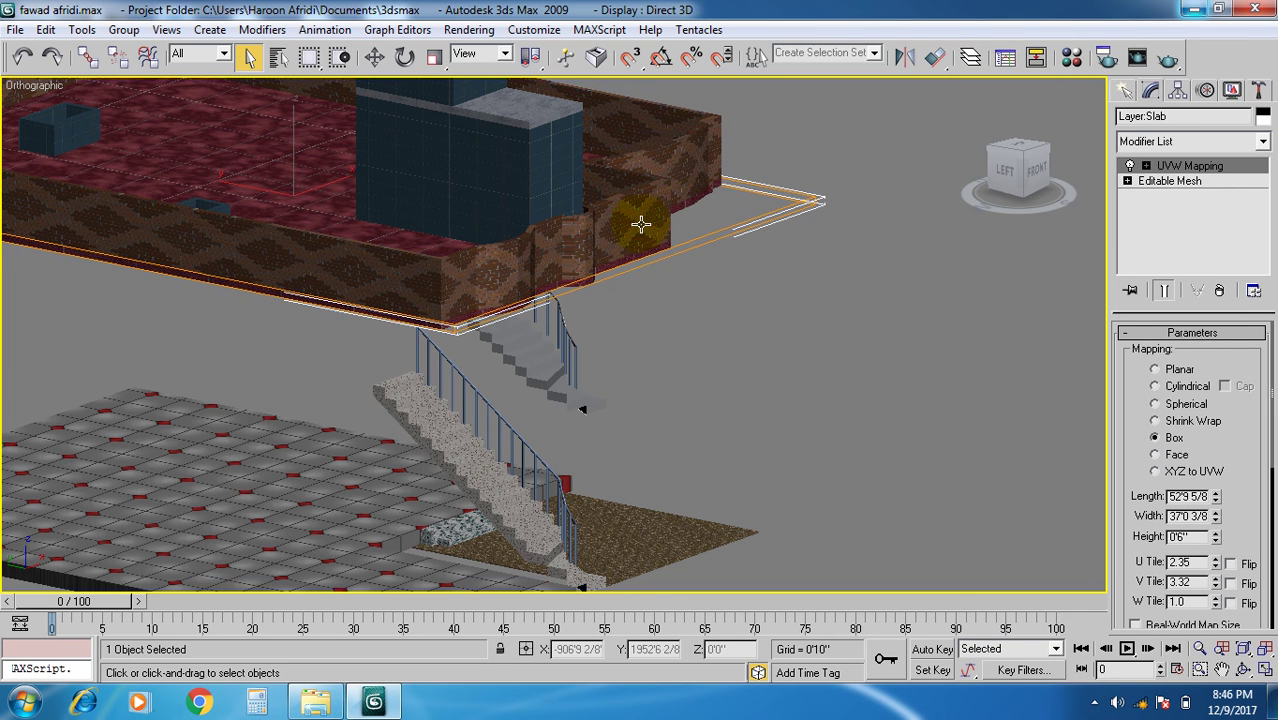
left_click(690, 162)
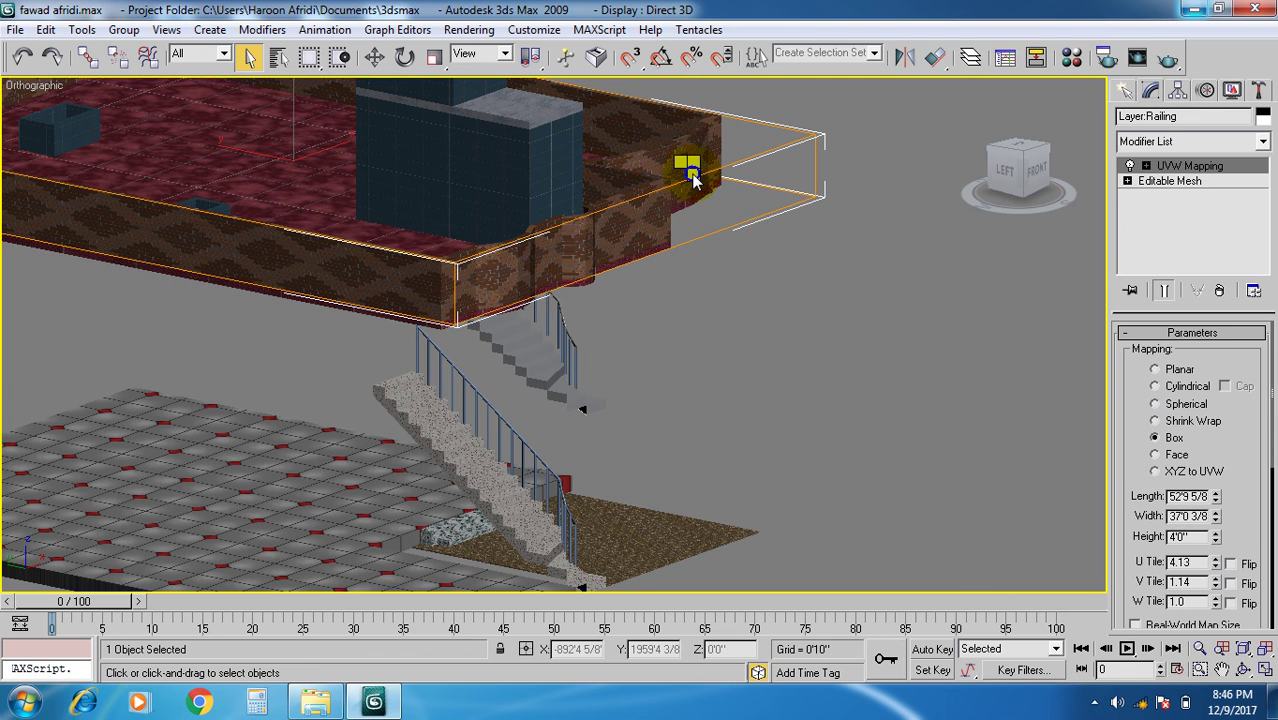
right_click(750, 235)
left_click(757, 255)
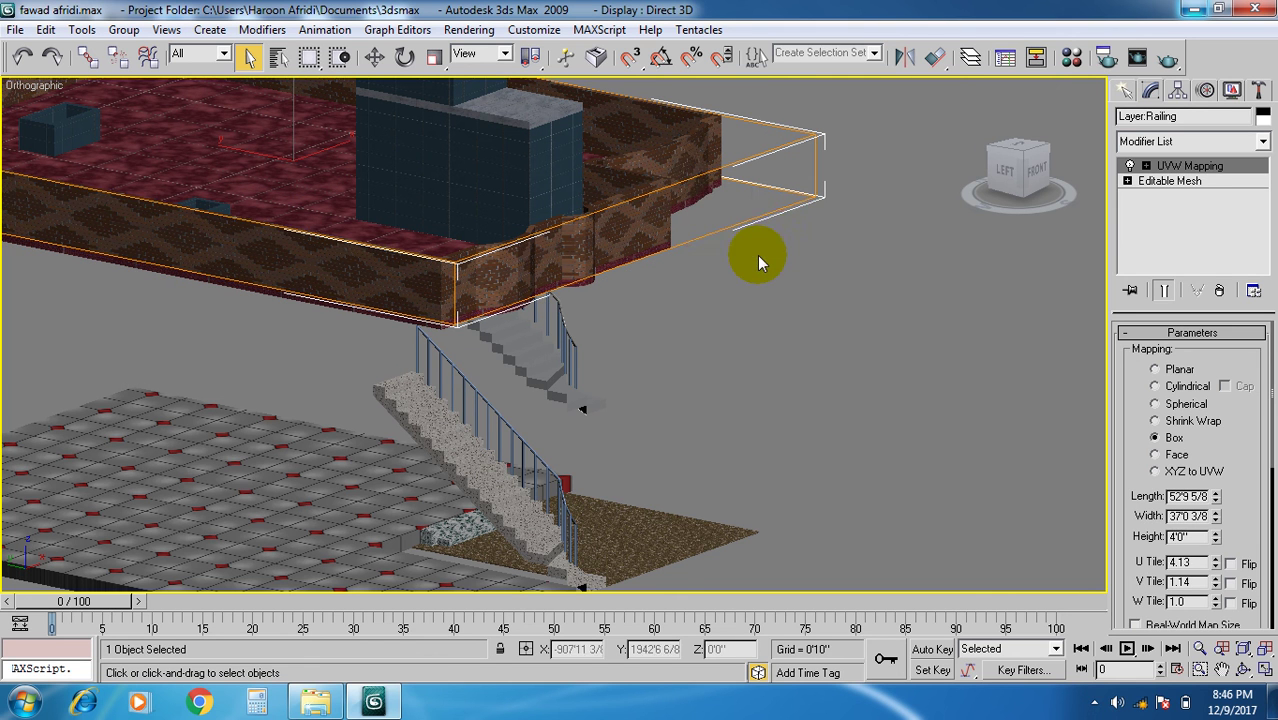
left_click(801, 222)
left_click(690, 168)
right_click(689, 169)
left_click(718, 118)
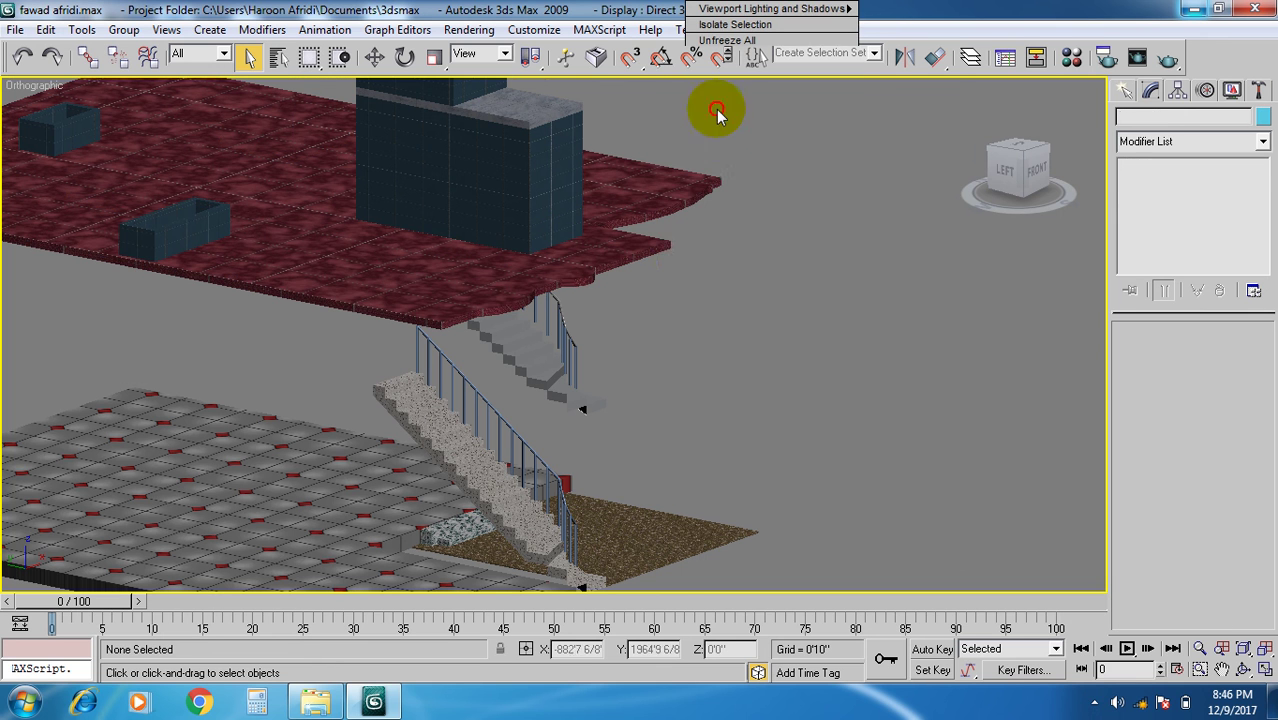
Hide the red roof slab, Layer:Slab, and the dark blue walls of Layer:wal 3 above the upper staircase.
left_click(679, 194)
right_click(679, 192)
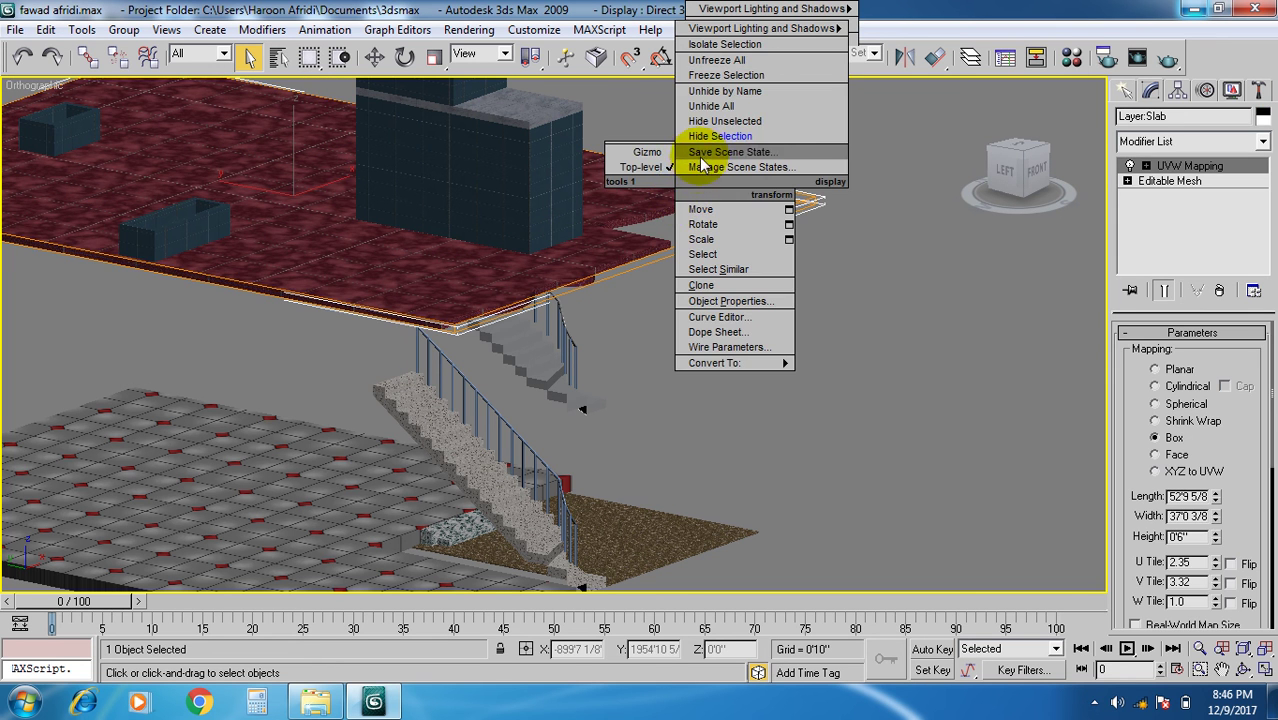
left_click(702, 137)
middle_click_drag(715, 300, 608, 280, "alt")
left_click(604, 270)
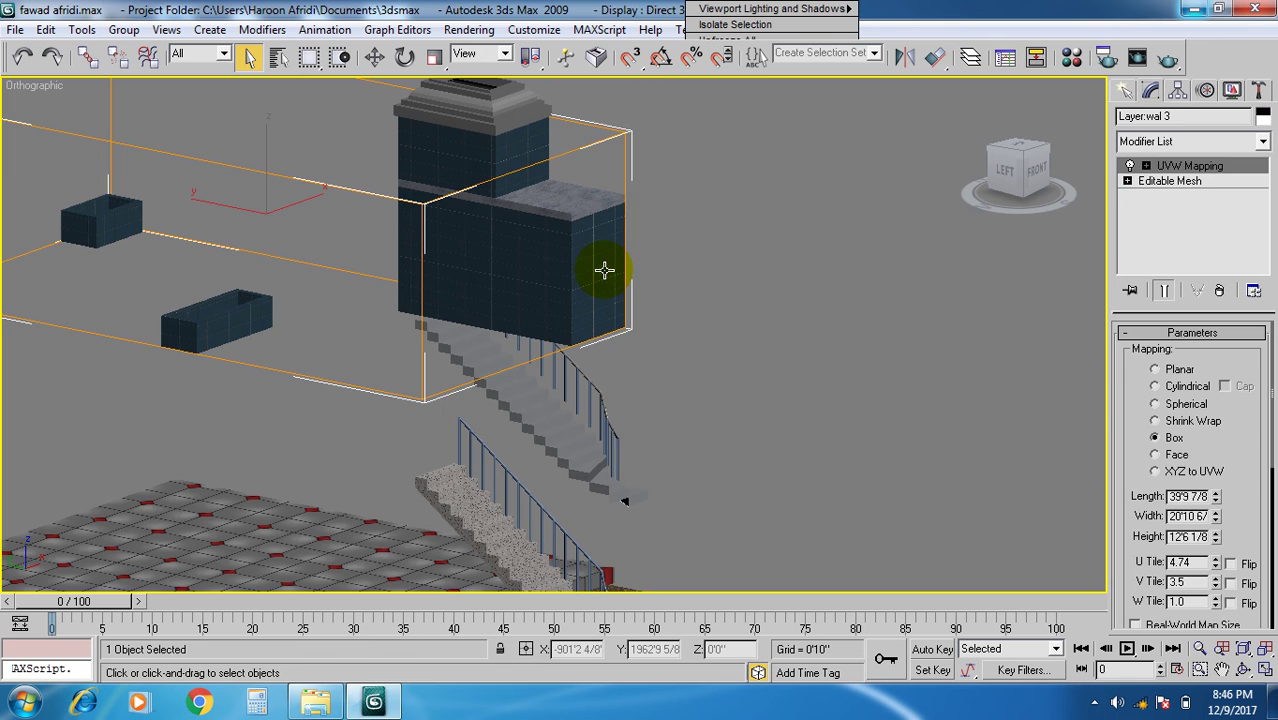
right_click(604, 270)
left_click(645, 213)
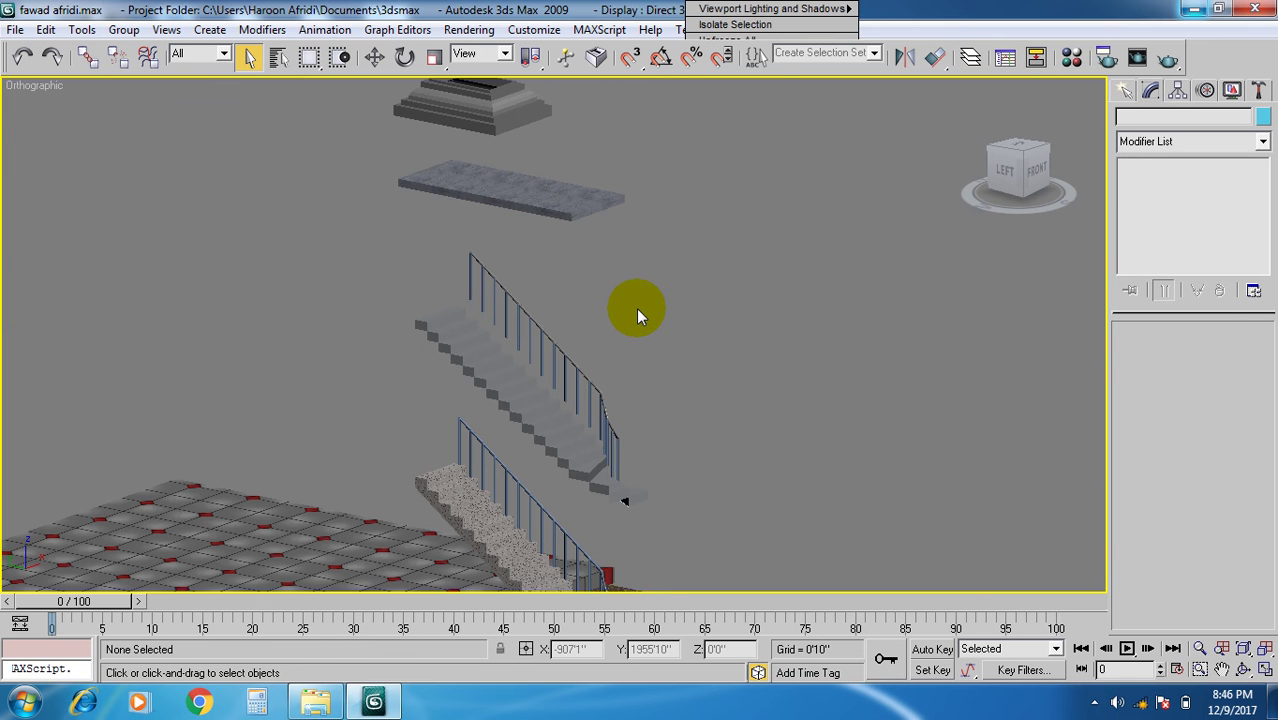
scroll(636, 308, "down", 3)
left_click(524, 188)
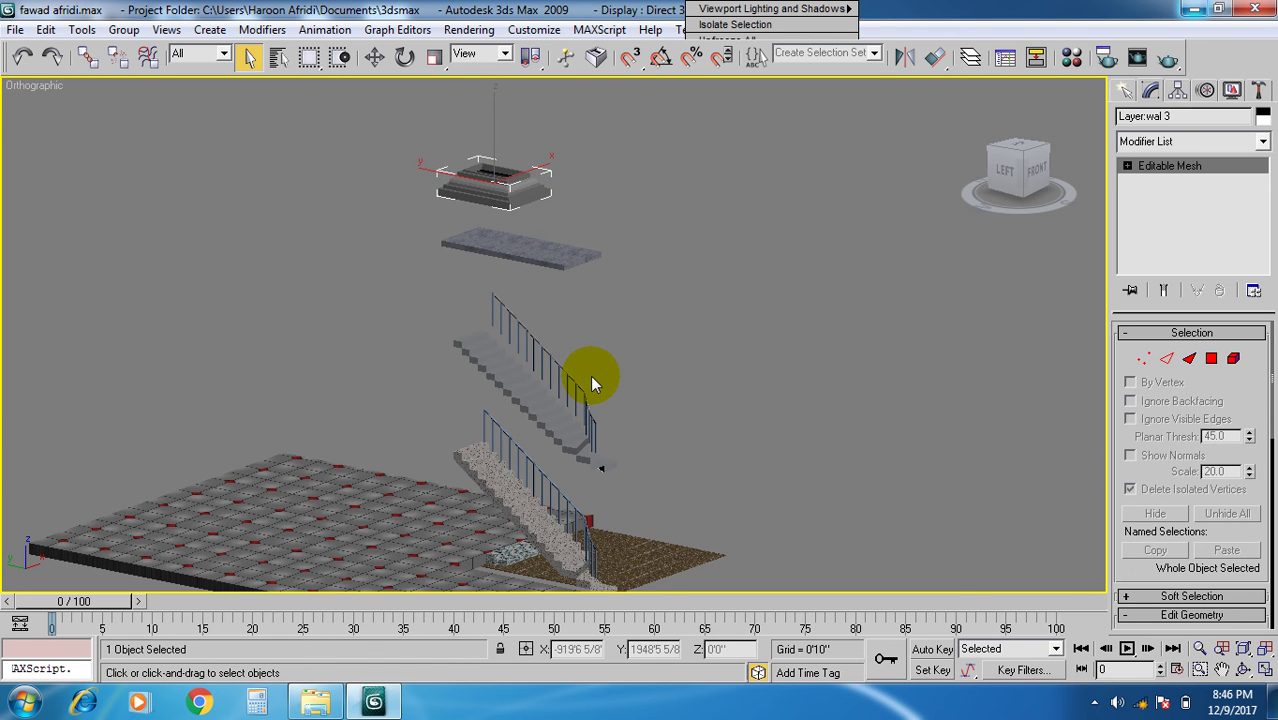
left_click(653, 322)
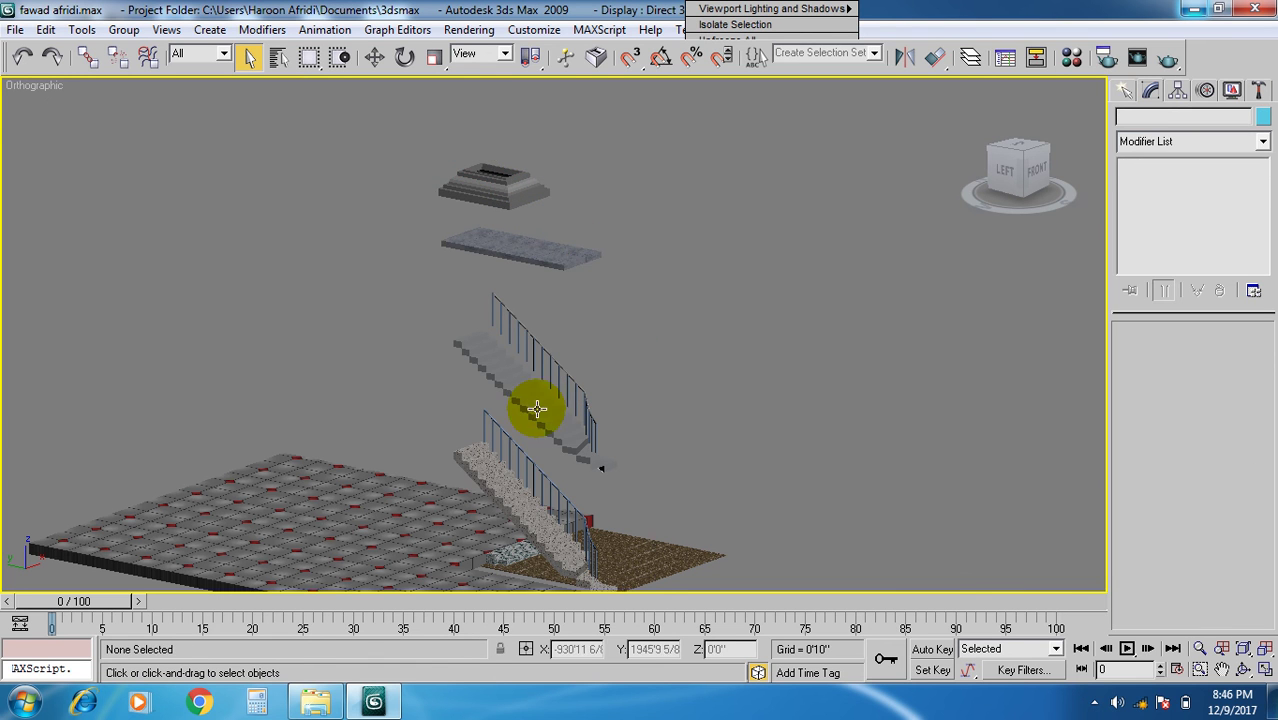
Select the untextured upper staircase, Layer:stair.
scroll(537, 408, "up", 2)
scroll(551, 399, "up", 3)
left_click(561, 374)
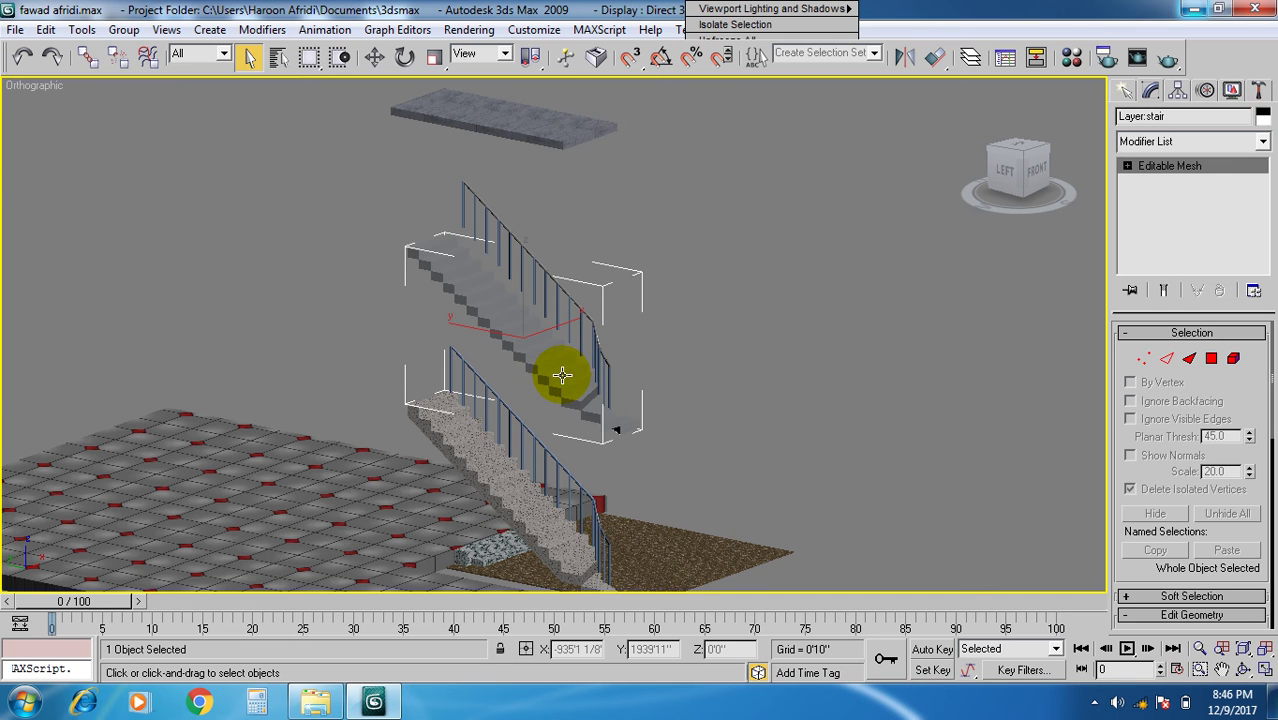
key("Delete")
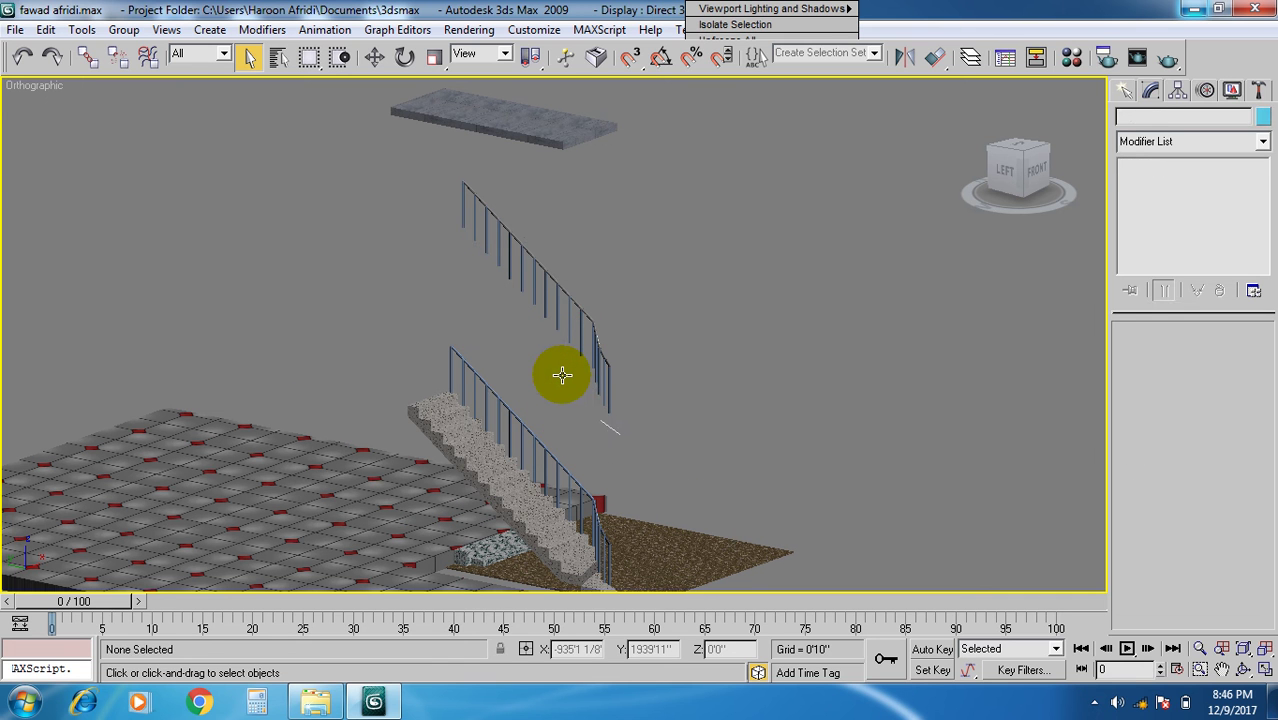
key("ctrl+z")
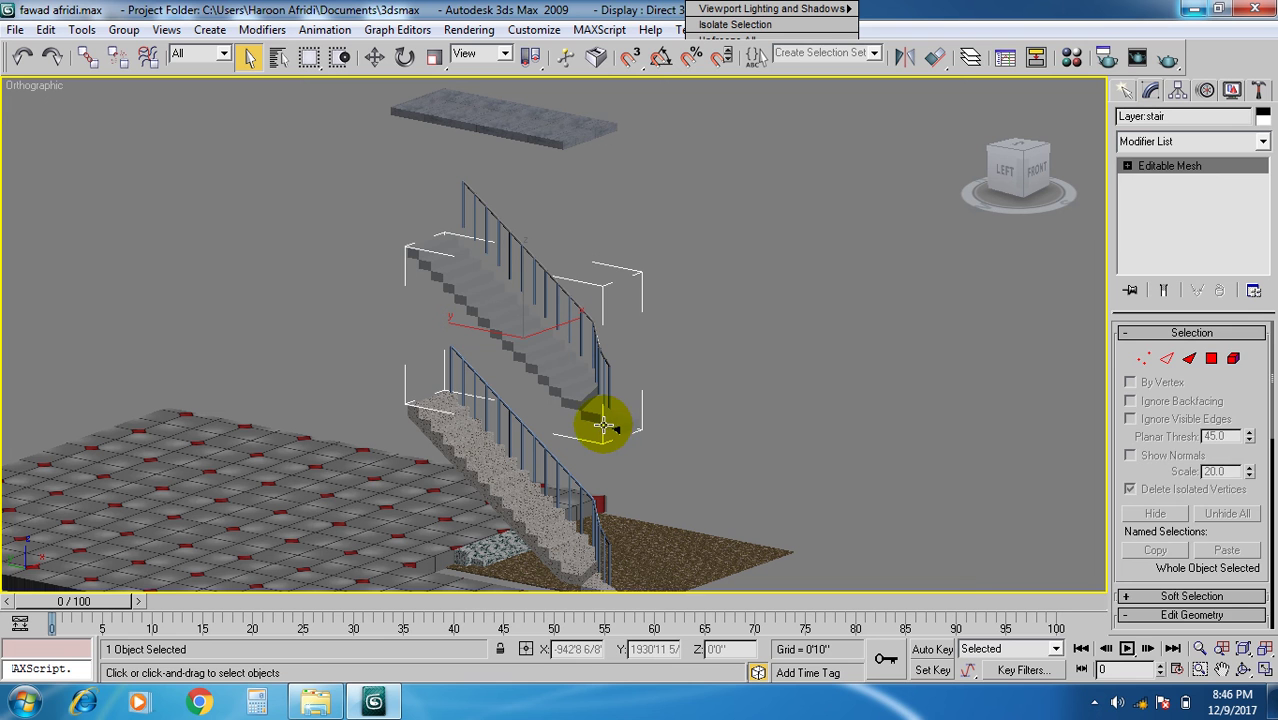
key("Delete")
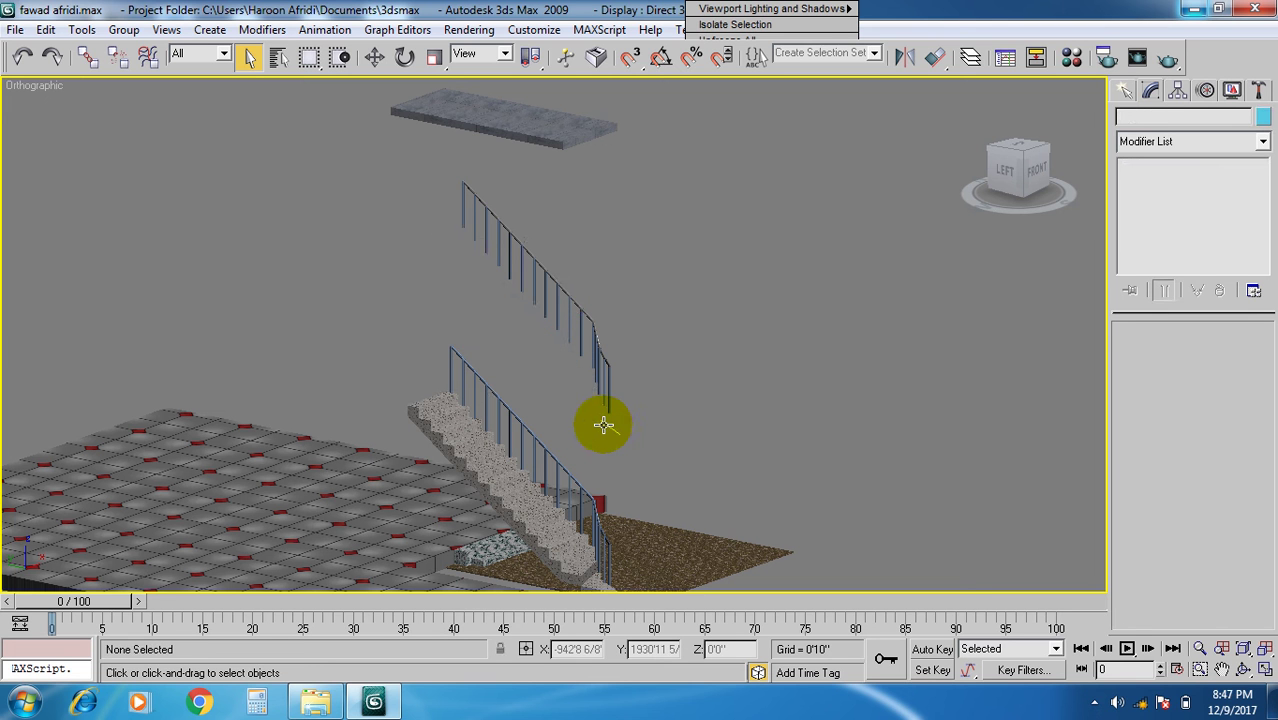
key("ctrl+z")
Assign the speckled 08 - Default material with the Finishes.Flooring.VCT.Dots bitmap to the upper staircase, and close the Material Editor.
key("m")
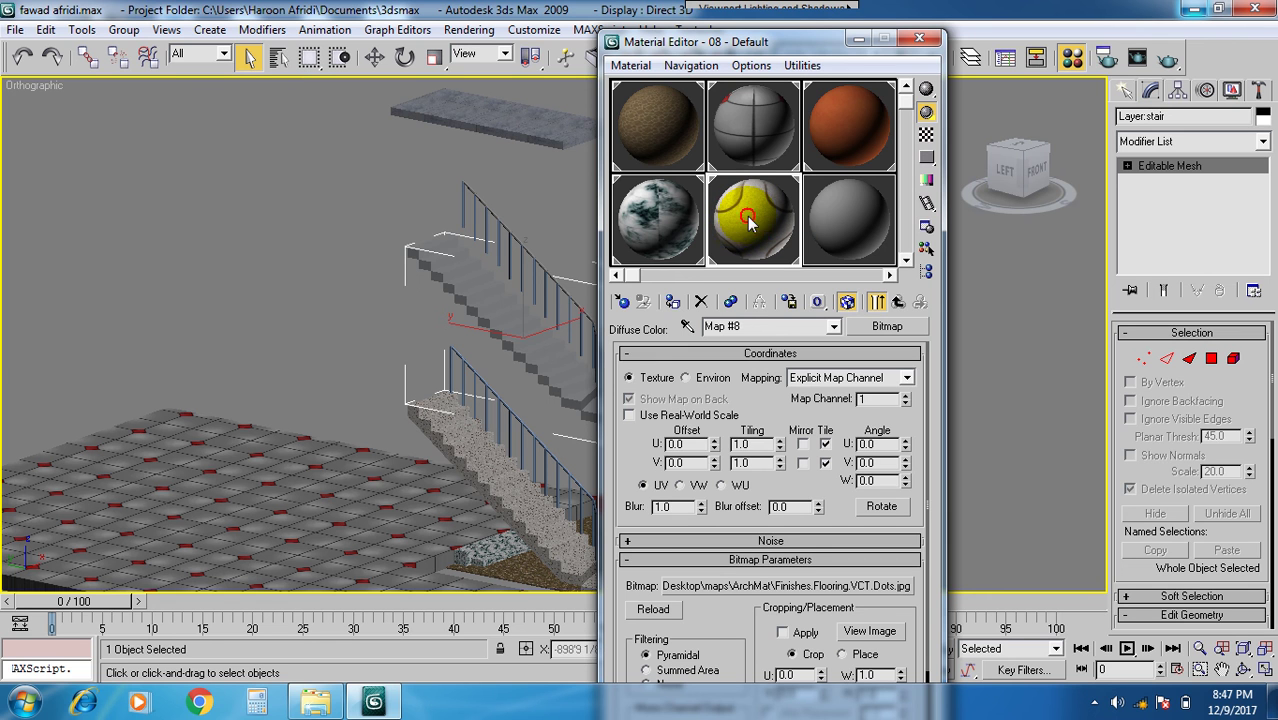
left_click(668, 302)
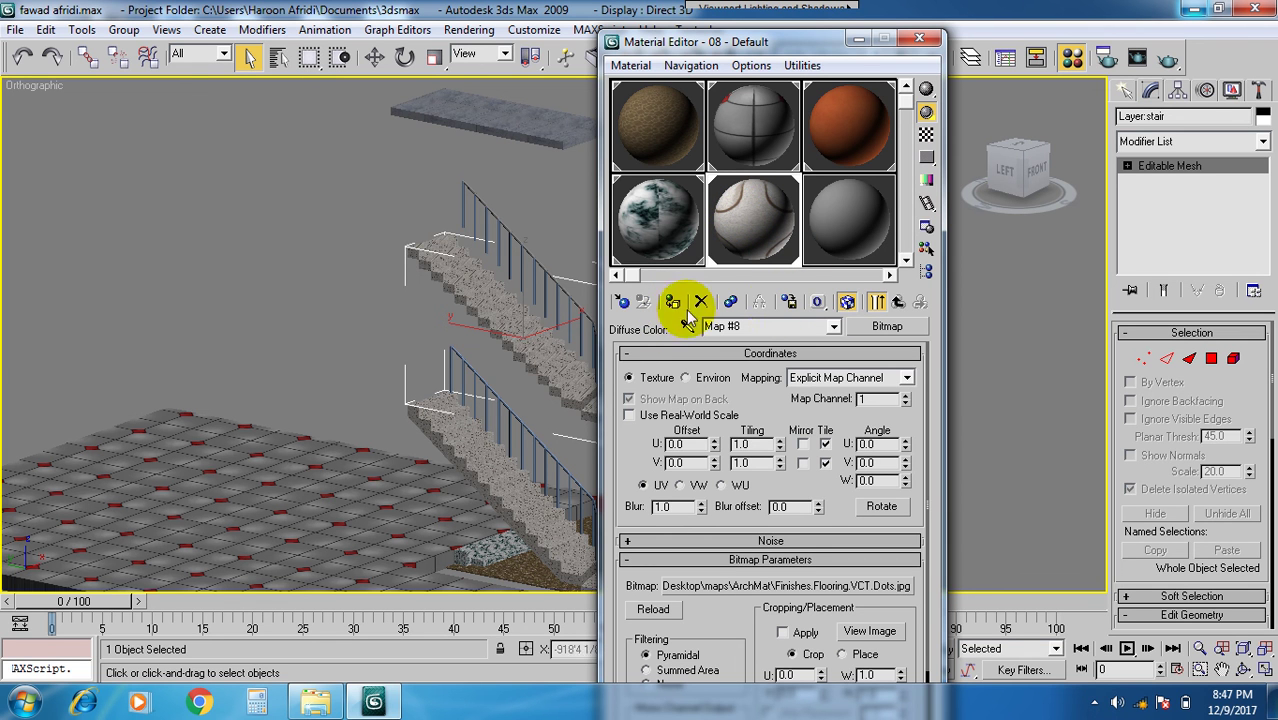
left_click(922, 43)
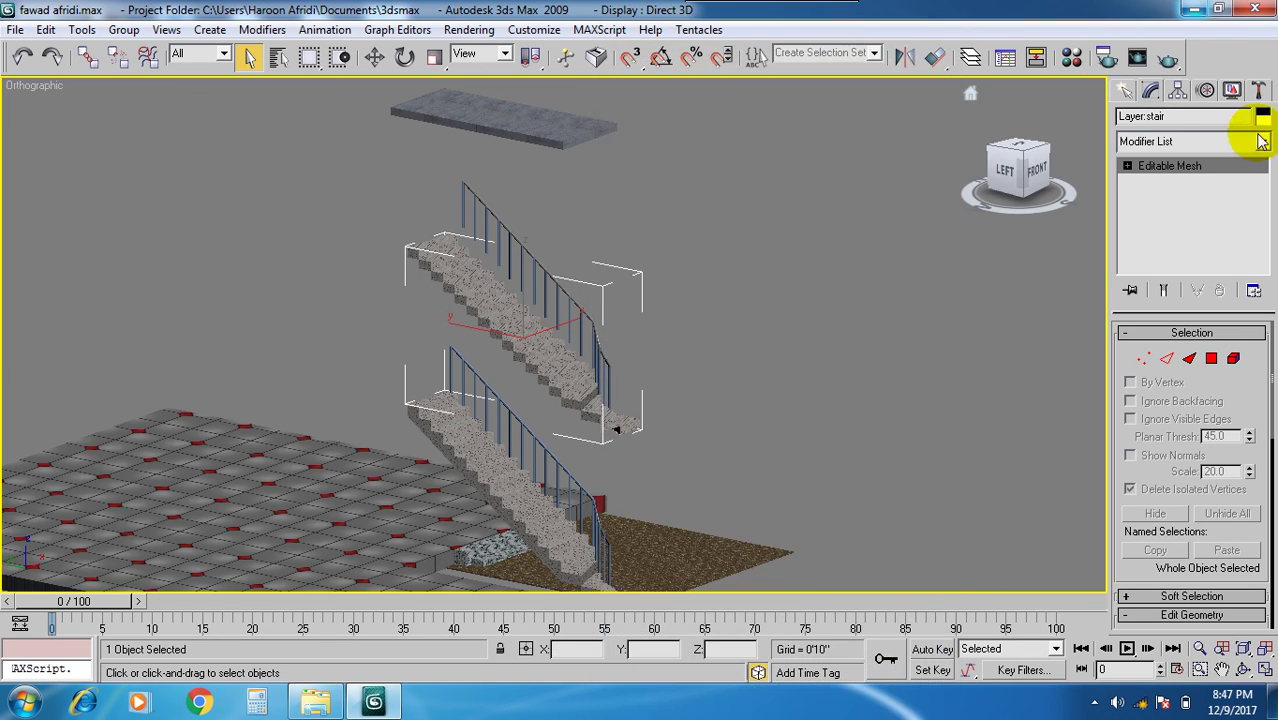
Add a UVW Map modifier to the upper staircase and set its mapping type to Box.
left_click(1215, 142)
scroll(1185, 252, "down", 10)
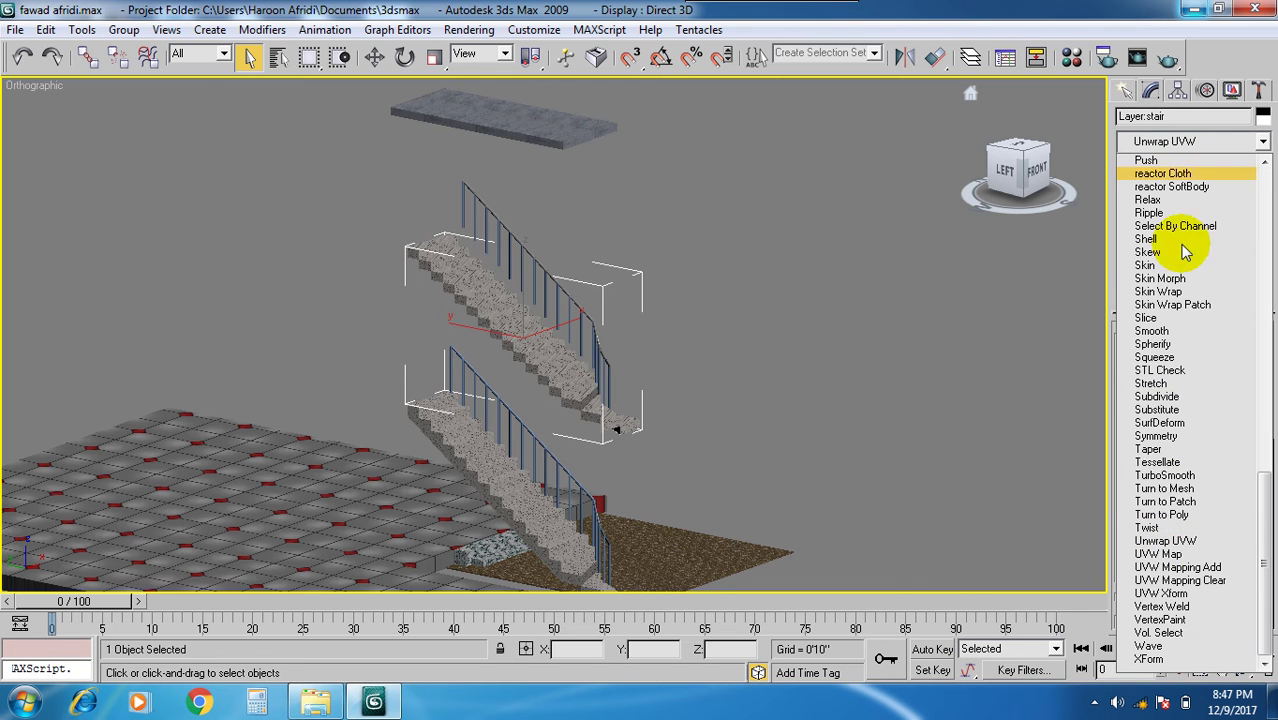
left_click(1160, 553)
scroll(585, 514, "up", 5)
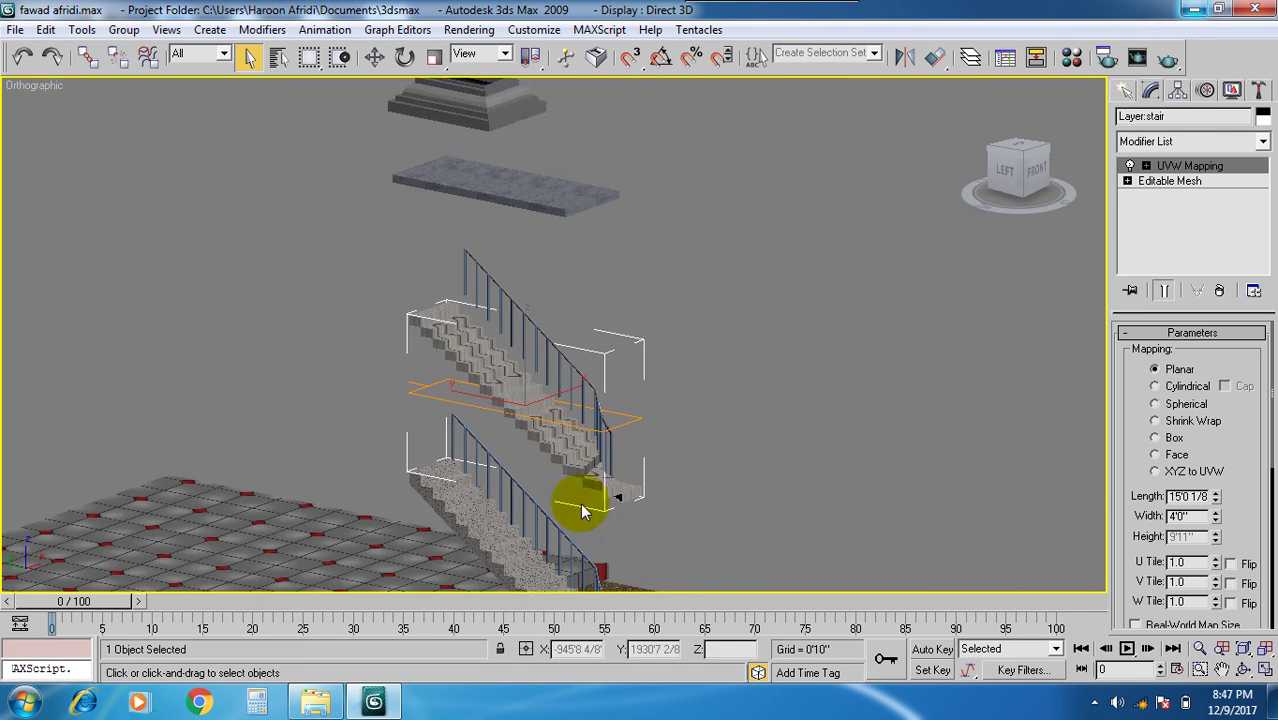
middle_click_drag(580, 502, 540, 343)
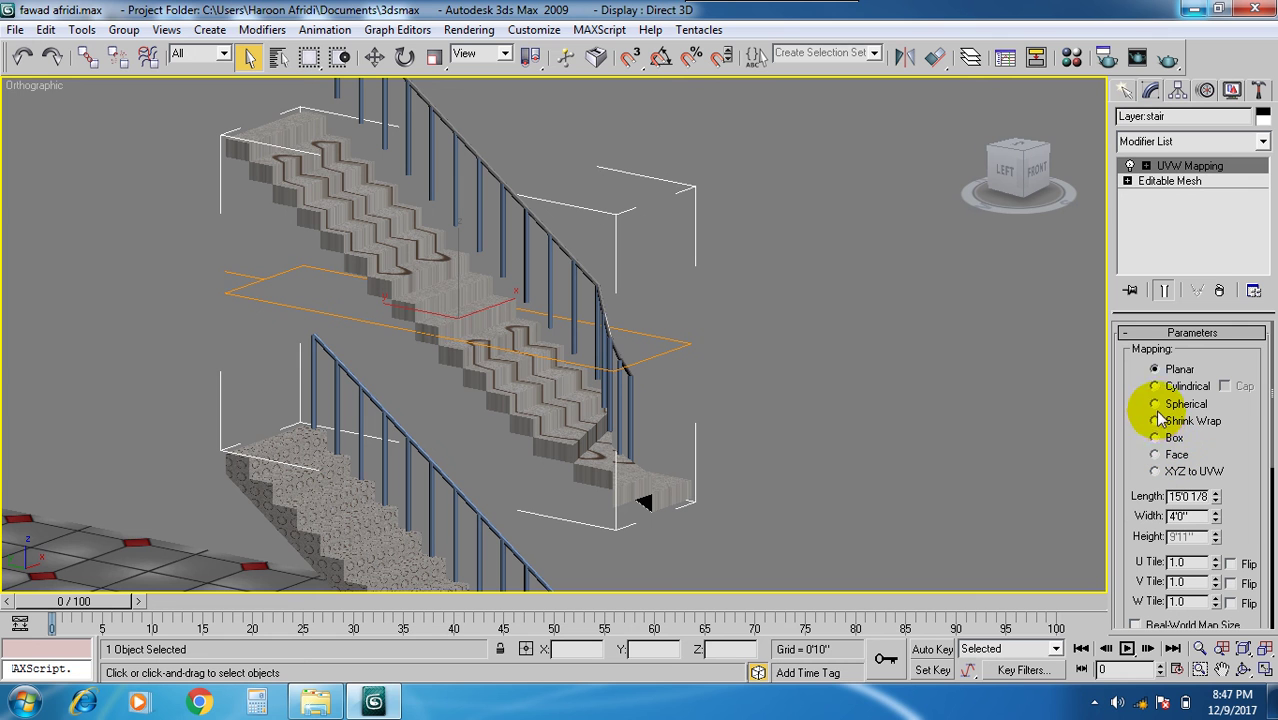
left_click(1156, 438)
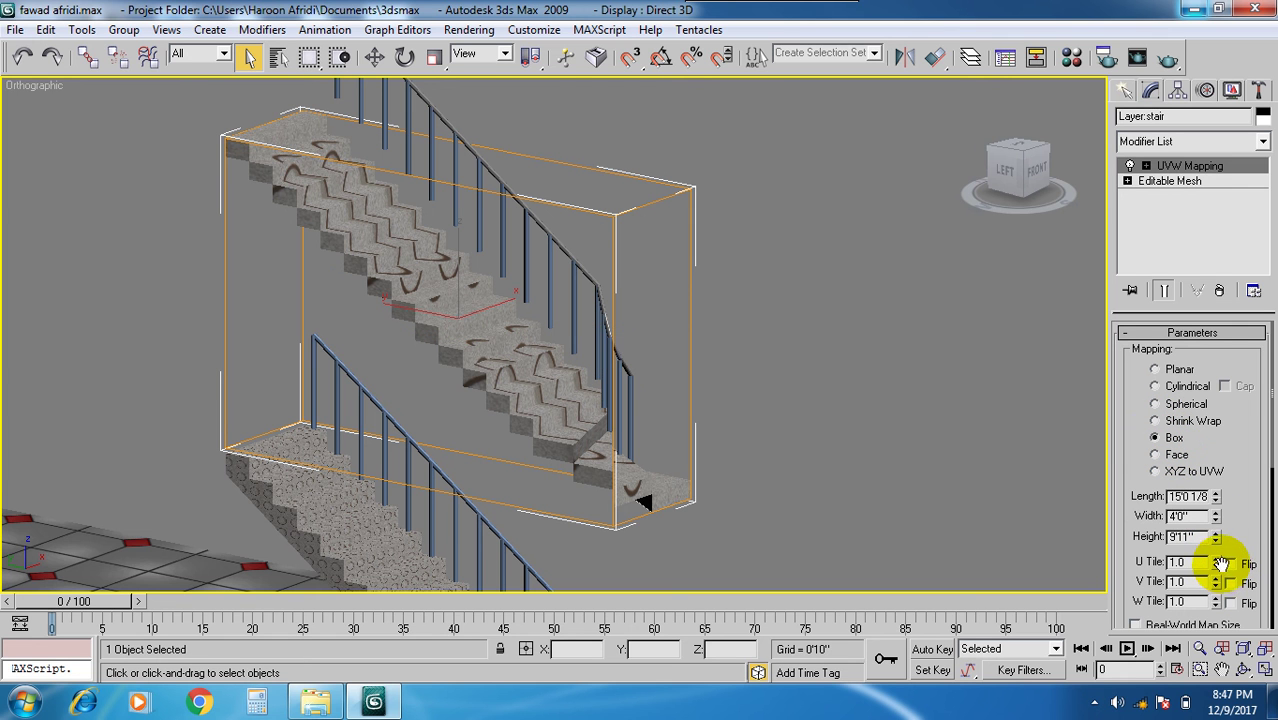
Set the upper staircase mapping to U Tile 8.66 and V Tile 11.34.
left_click_drag(1218, 566, 1216, 256)
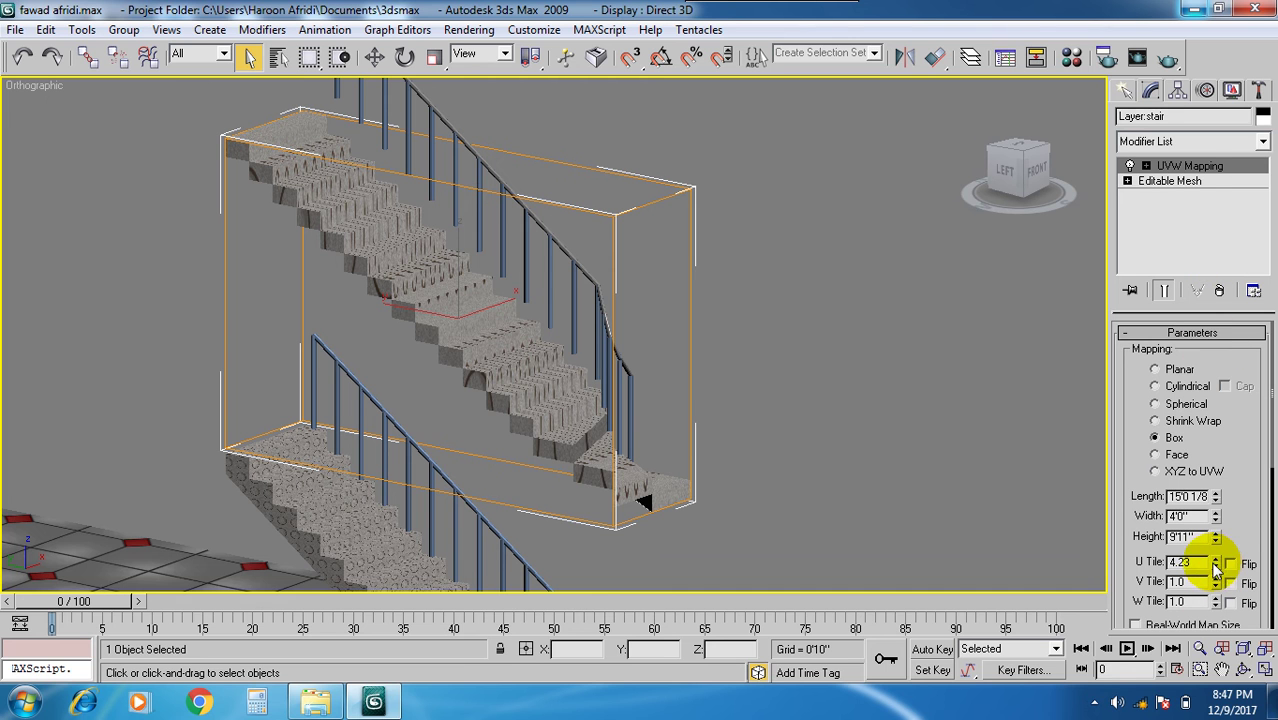
left_click_drag(1216, 562, 1190, 141)
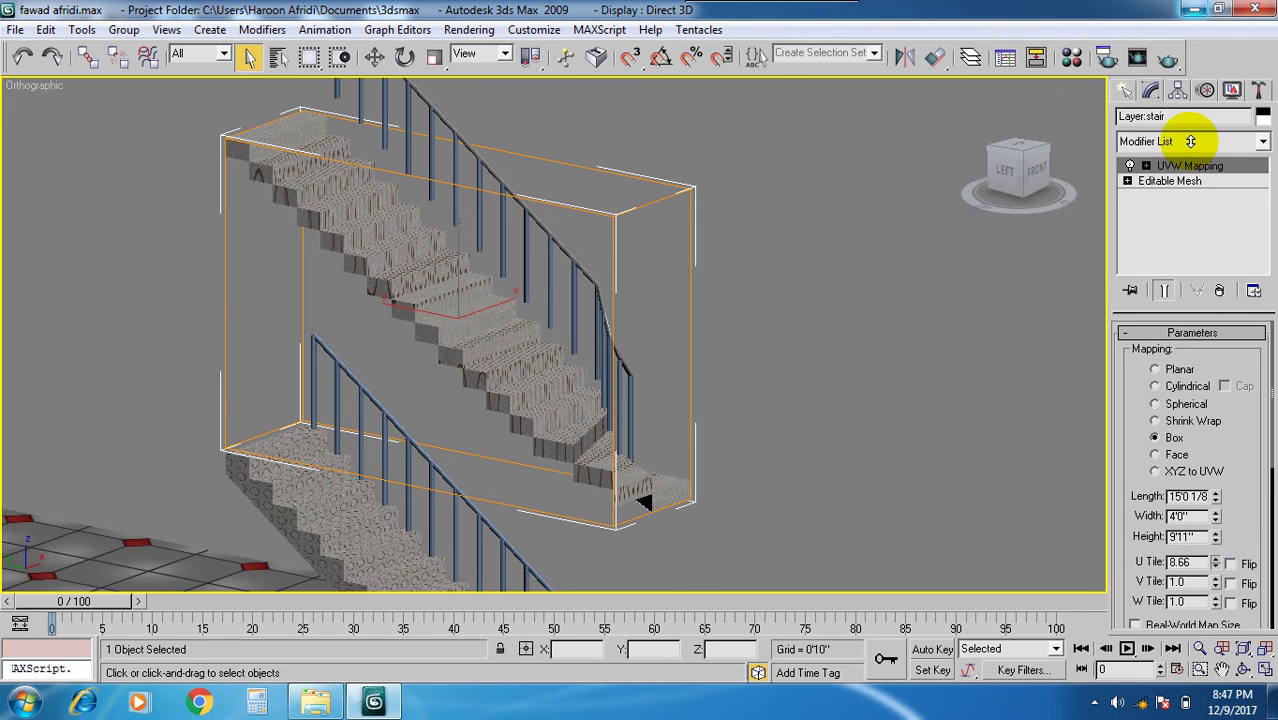
left_click_drag(1216, 586, 1189, 218)
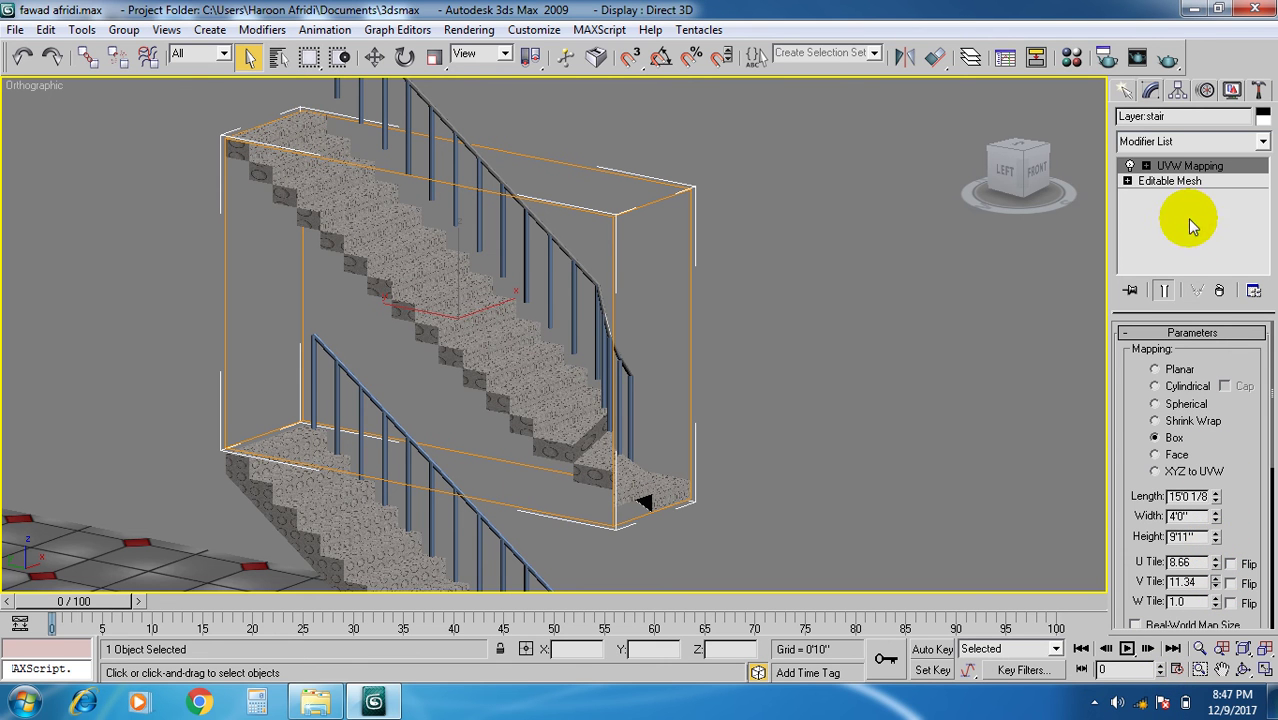
scroll(590, 494, "up", 8)
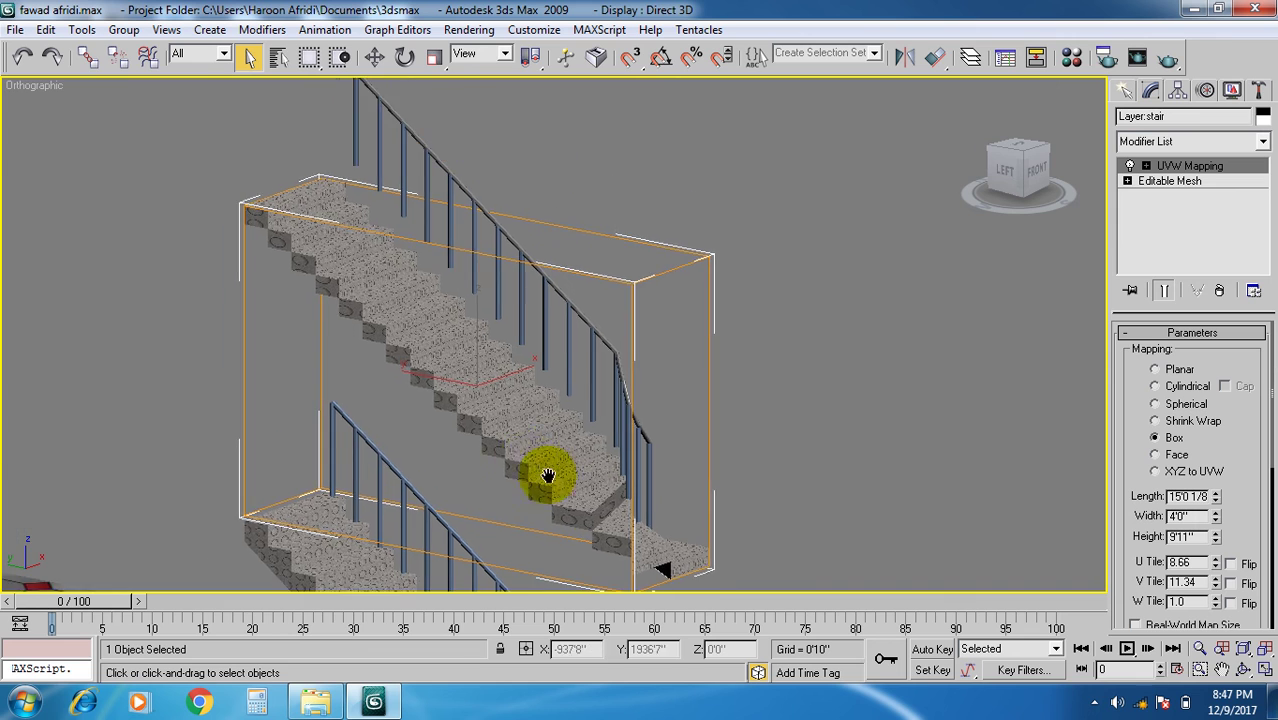
scroll(496, 302, "down", 10)
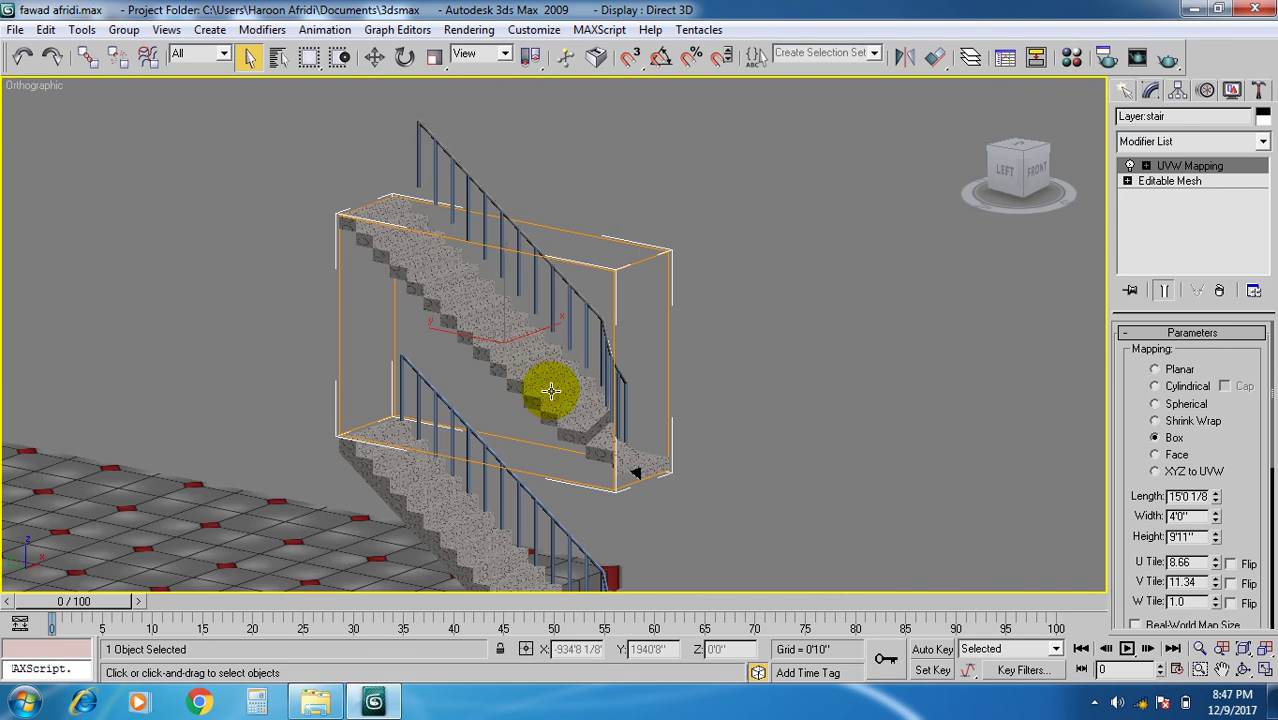
Select the blue stair railing, Layer:Railing, and check which parts belong to it by deleting it and undoing the deletion.
middle_click_drag(542, 452, 528, 400)
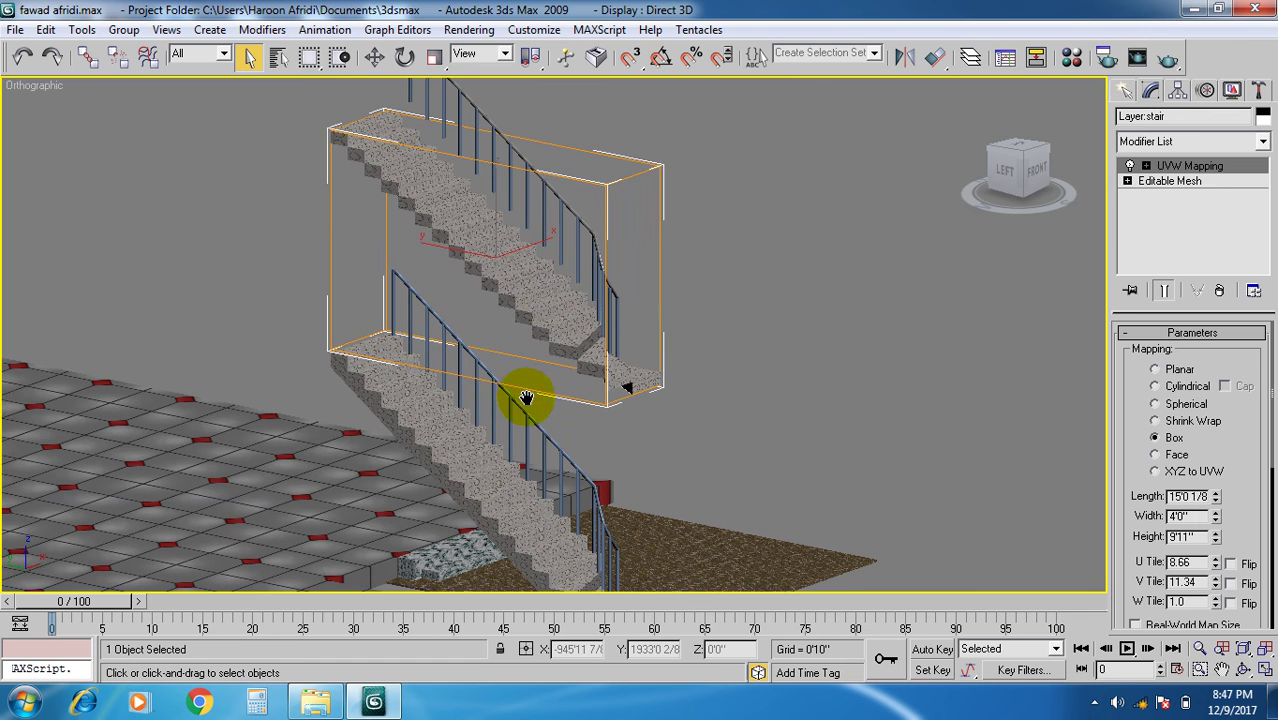
left_click(785, 391)
left_click(531, 419)
key("Delete")
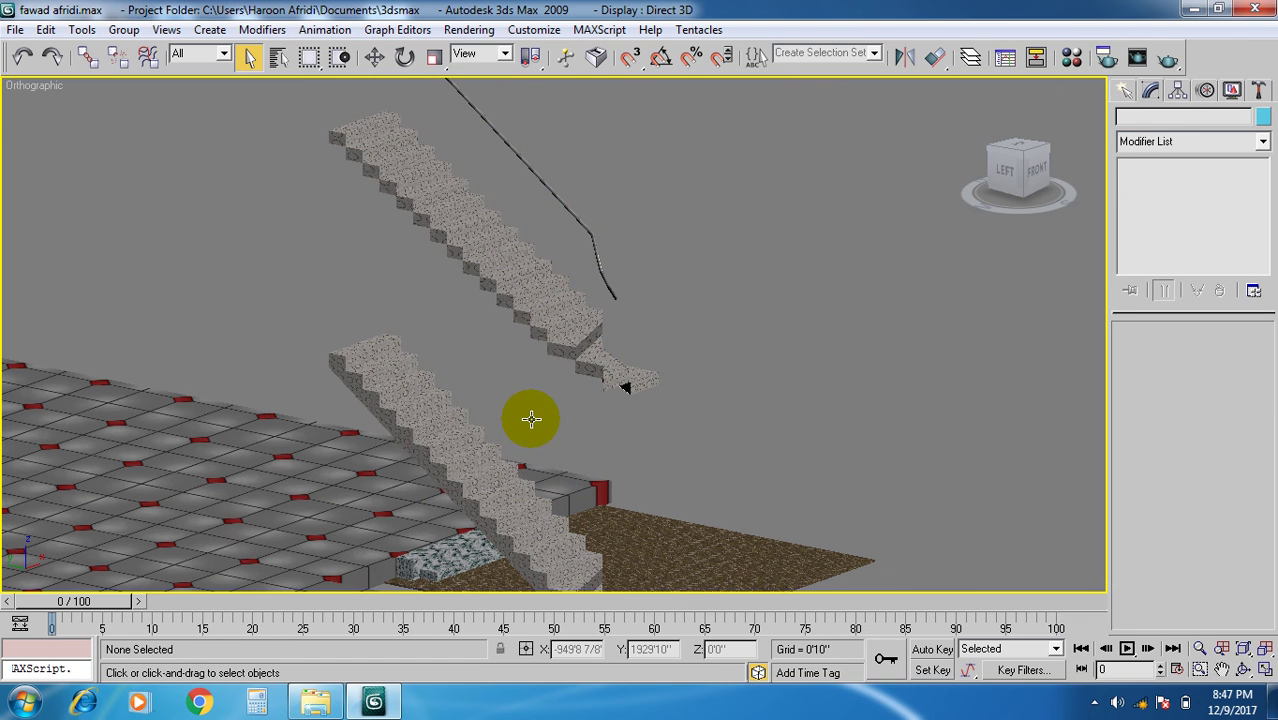
key("ctrl+z")
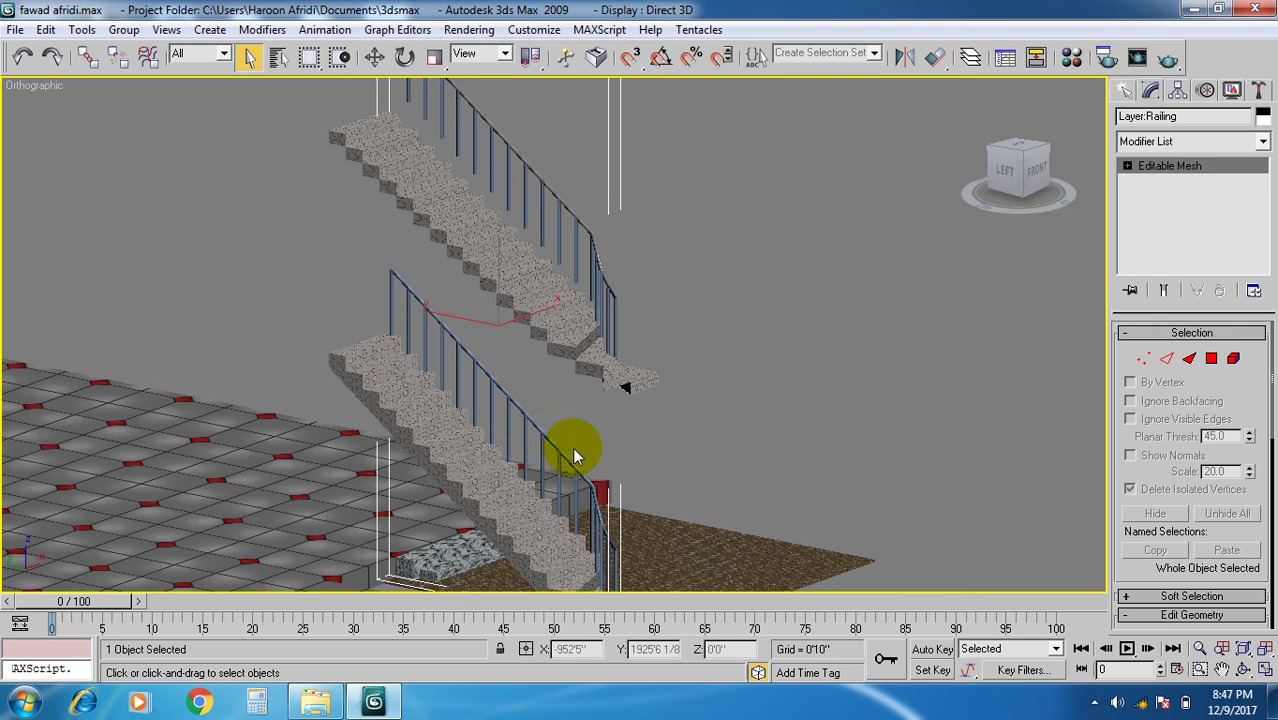
Add a Bitmap diffuse map to the unused 09 - Default material without choosing an ArchMat image, and close the Material Editor.
middle_click_drag(570, 451, 531, 441)
scroll(531, 441, "up", 4)
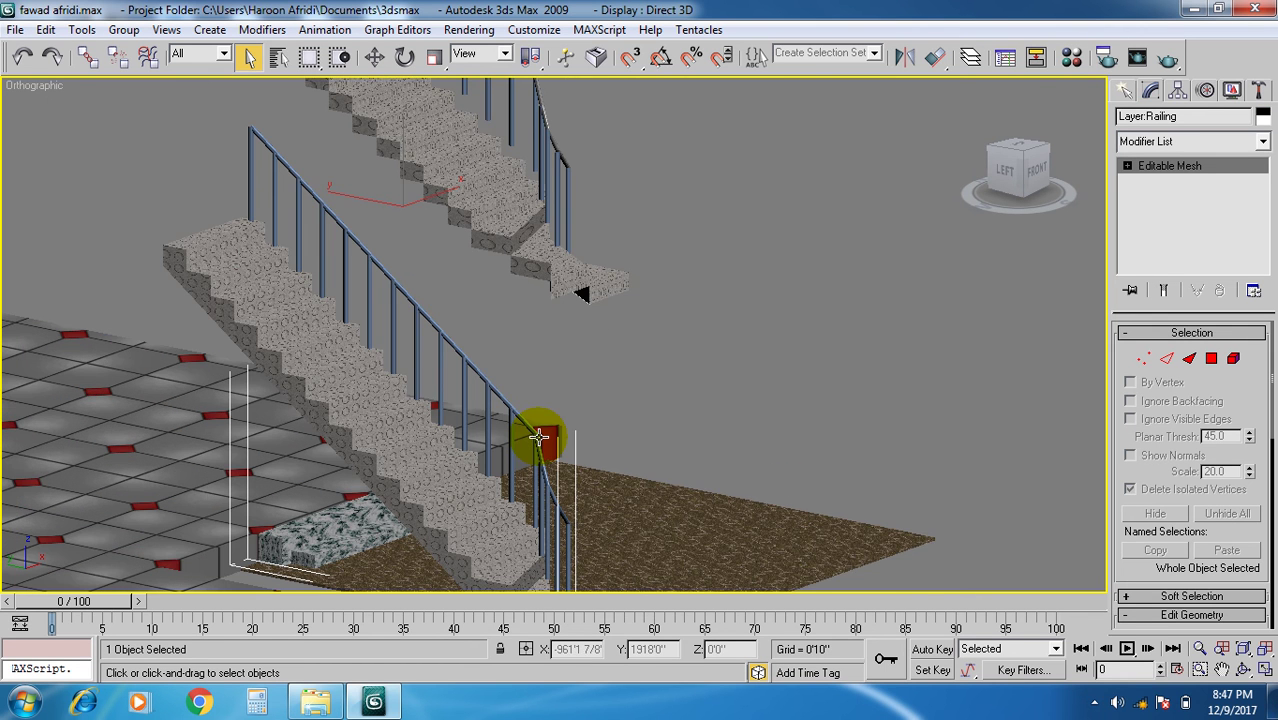
key("m")
left_click(845, 235)
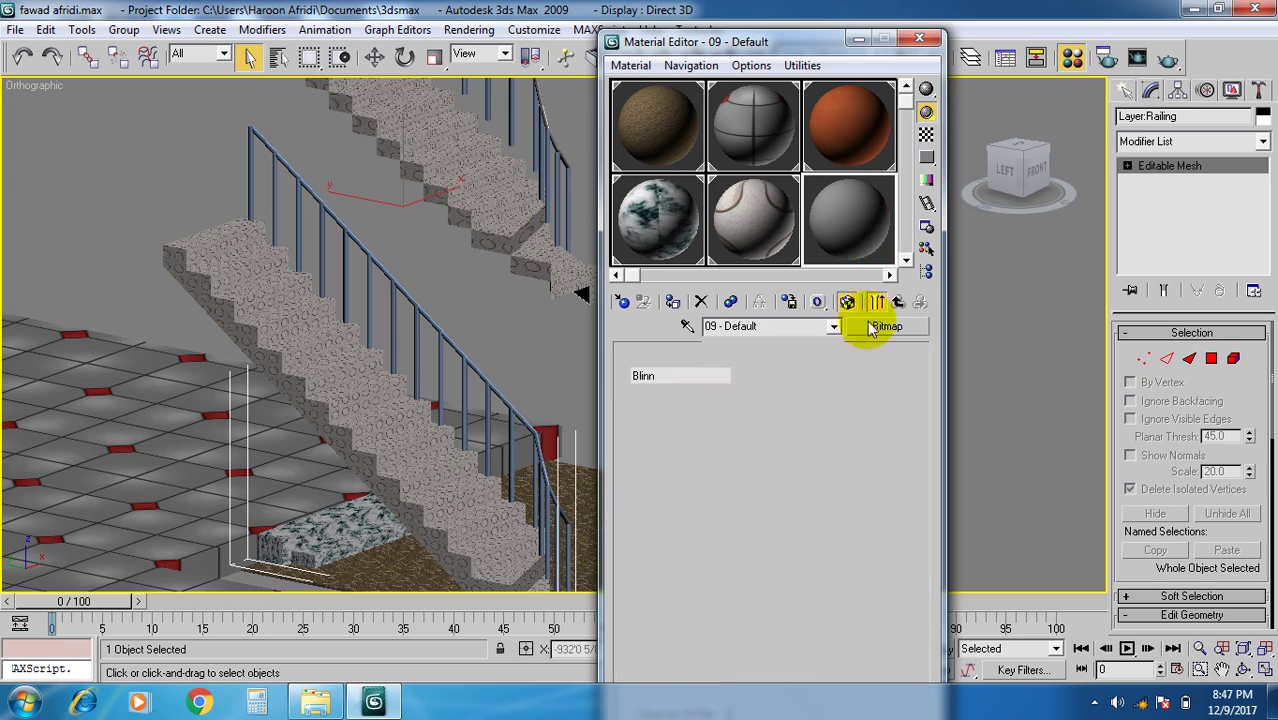
left_click(751, 469)
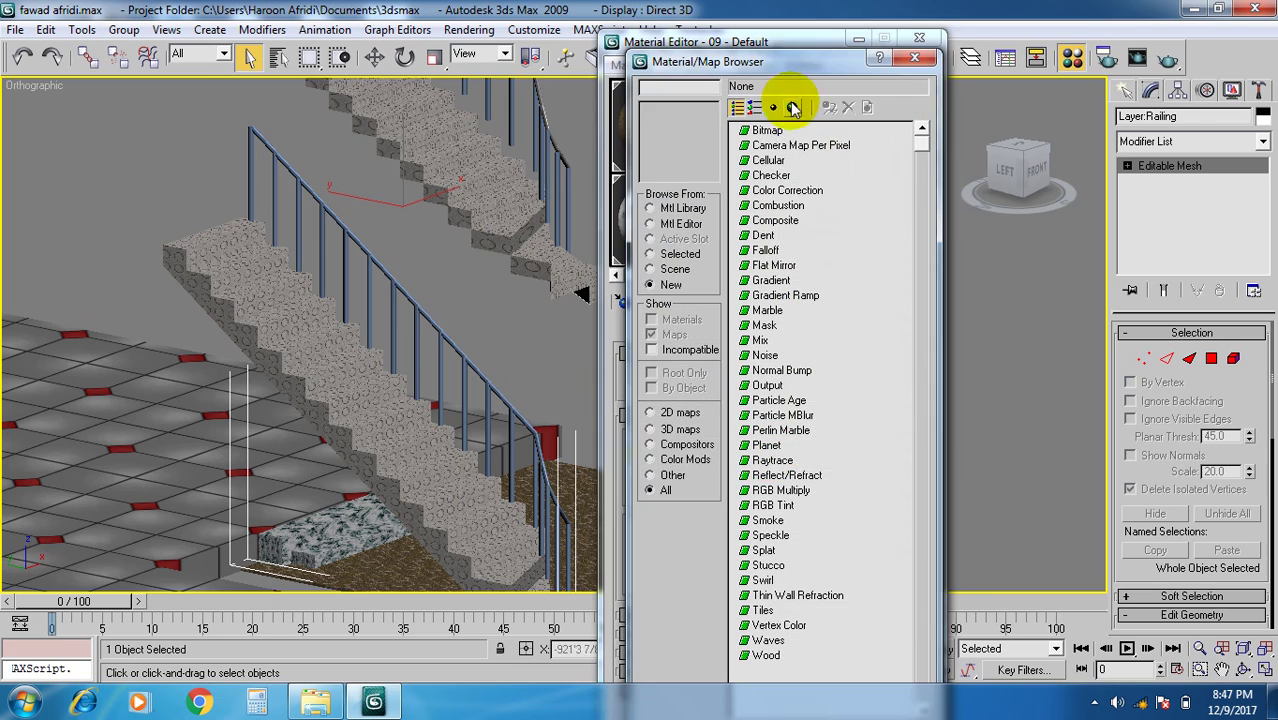
double_click(765, 128)
scroll(610, 280, "down", 10)
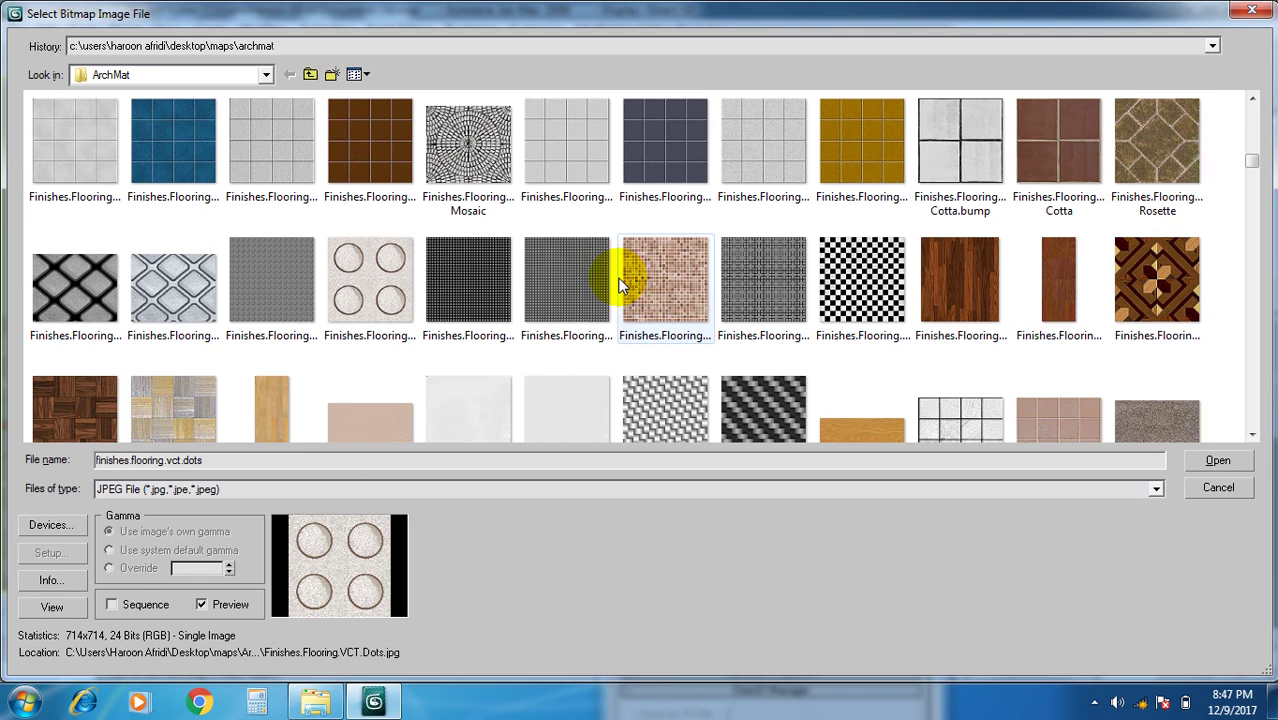
left_click(1242, 14)
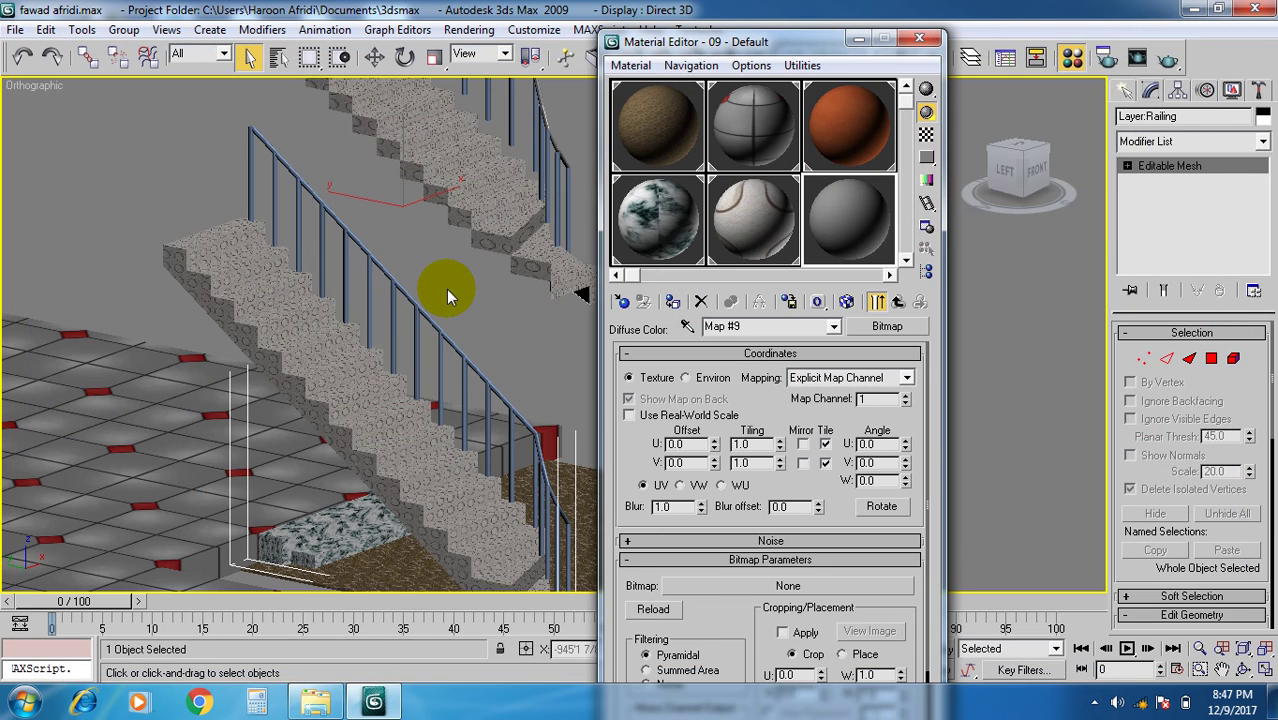
left_click(928, 44)
left_click(442, 338)
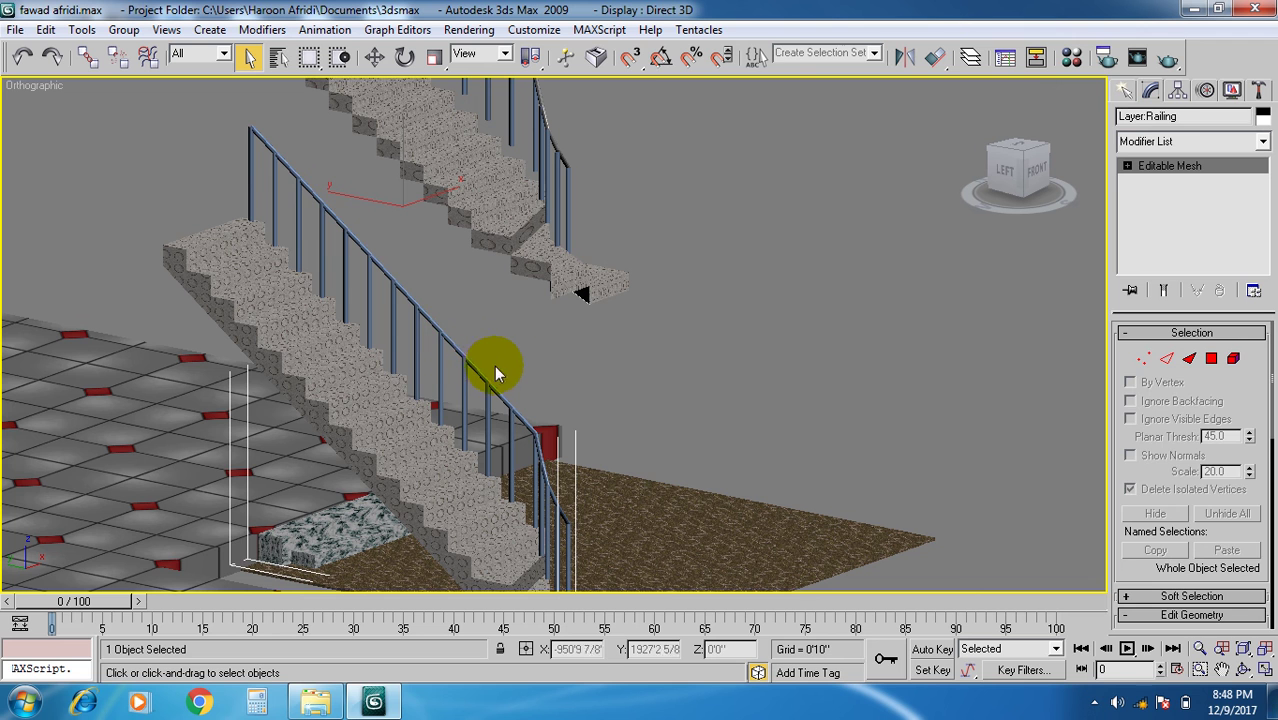
key("Delete")
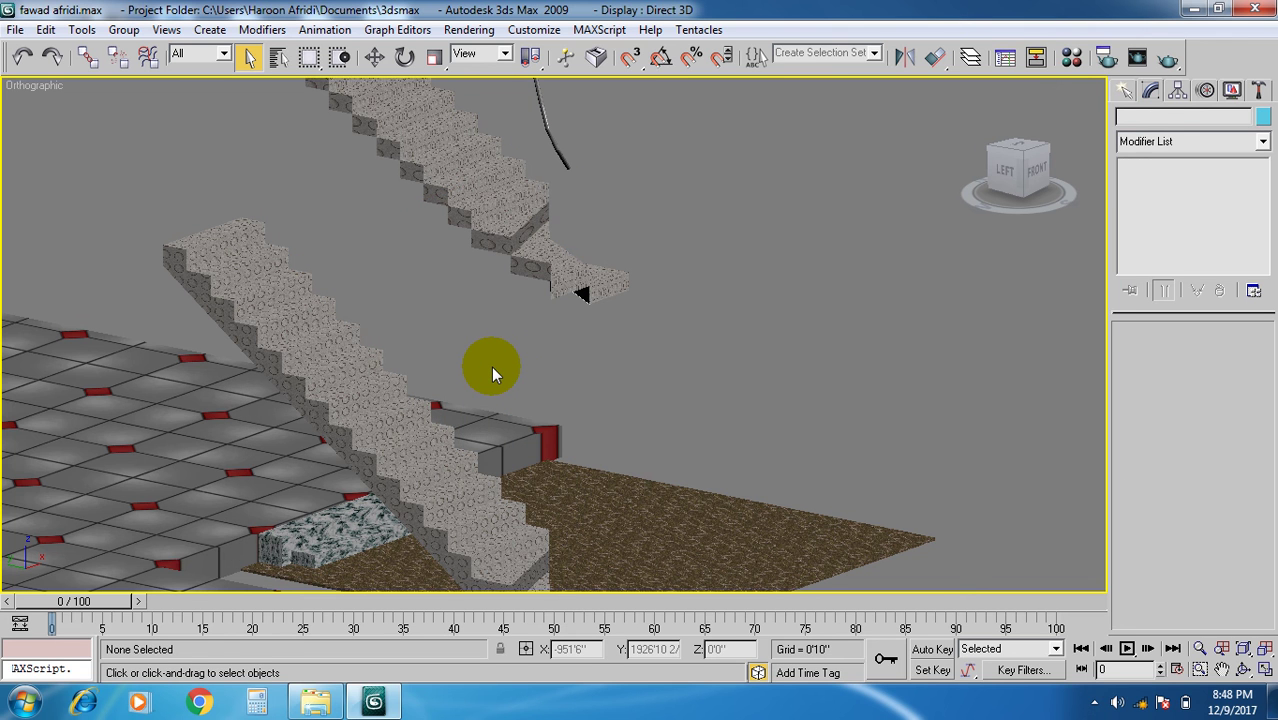
key("ctrl+z")
key("m")
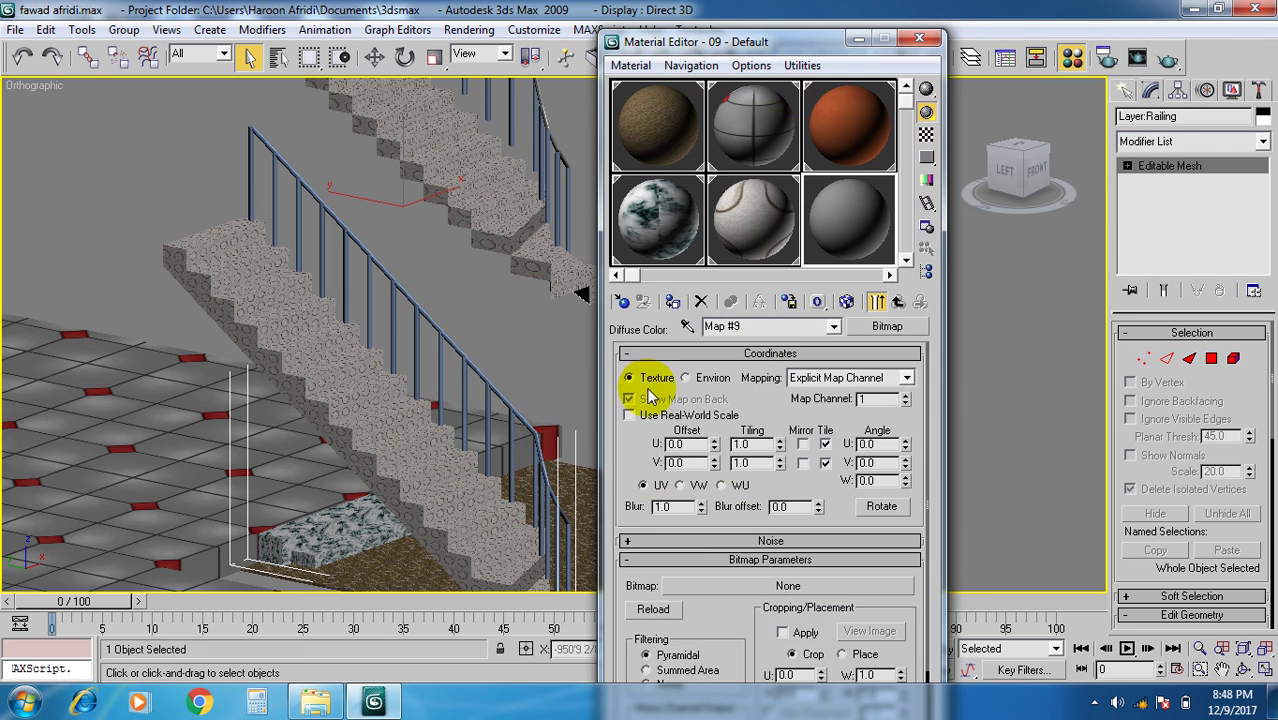
left_click_drag(775, 47, 742, 19)
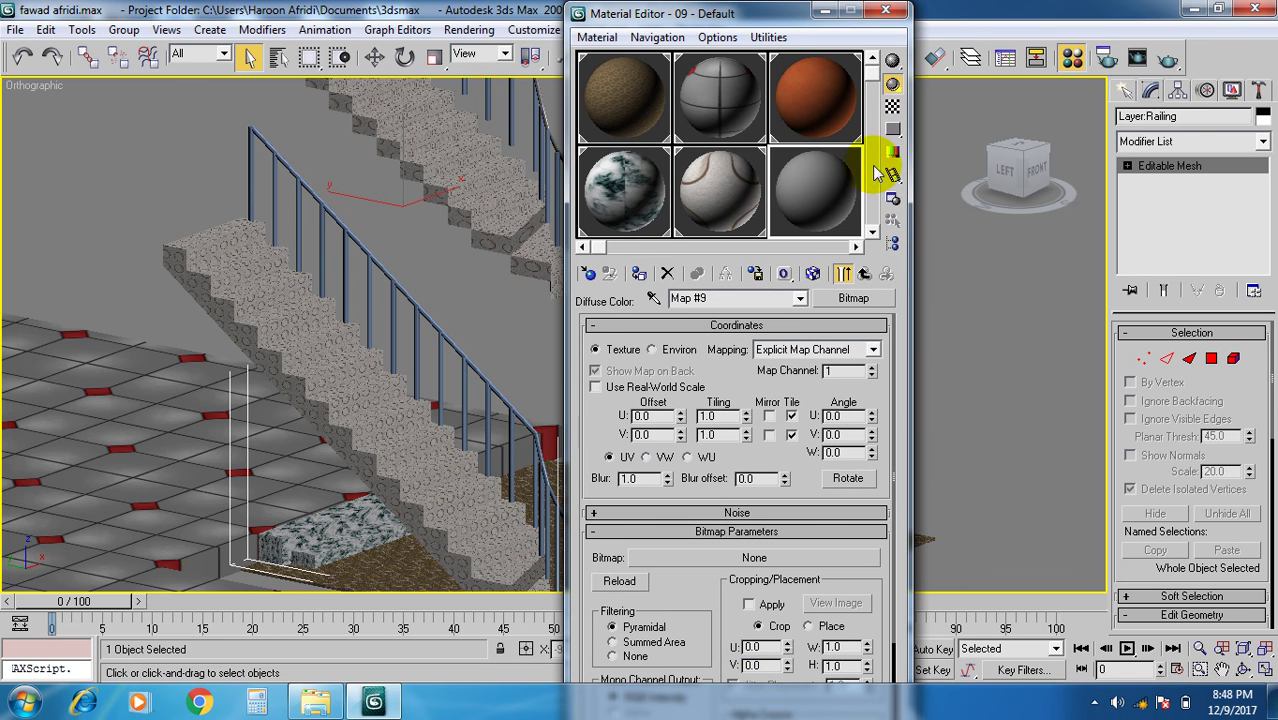
left_click(845, 272)
left_click(815, 205)
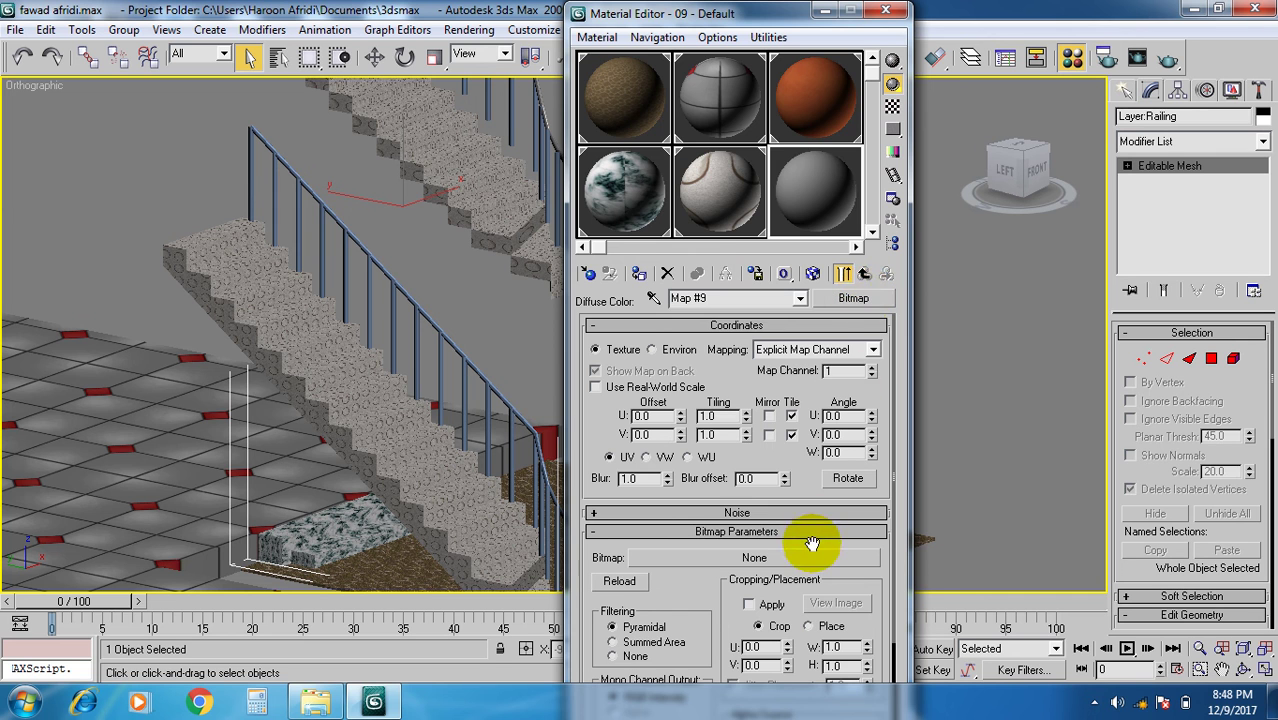
scroll(810, 545, "down", 4)
scroll(812, 550, "up", 4)
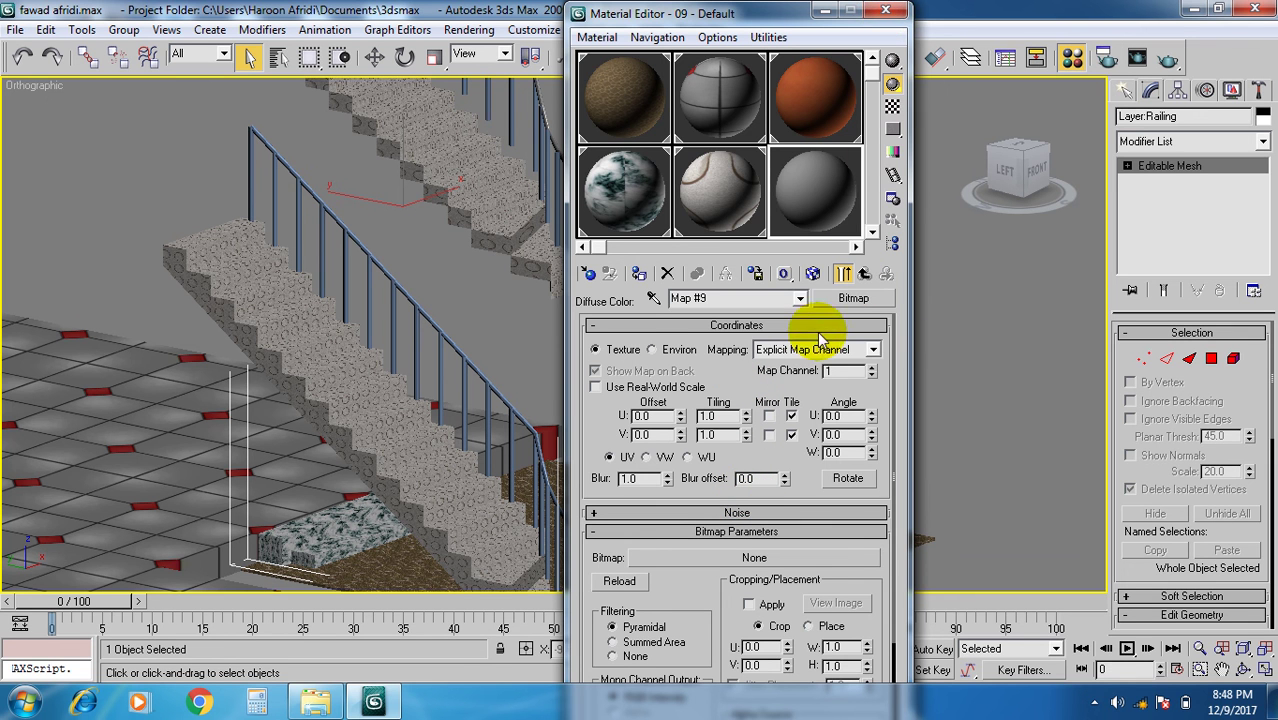
left_click(845, 296)
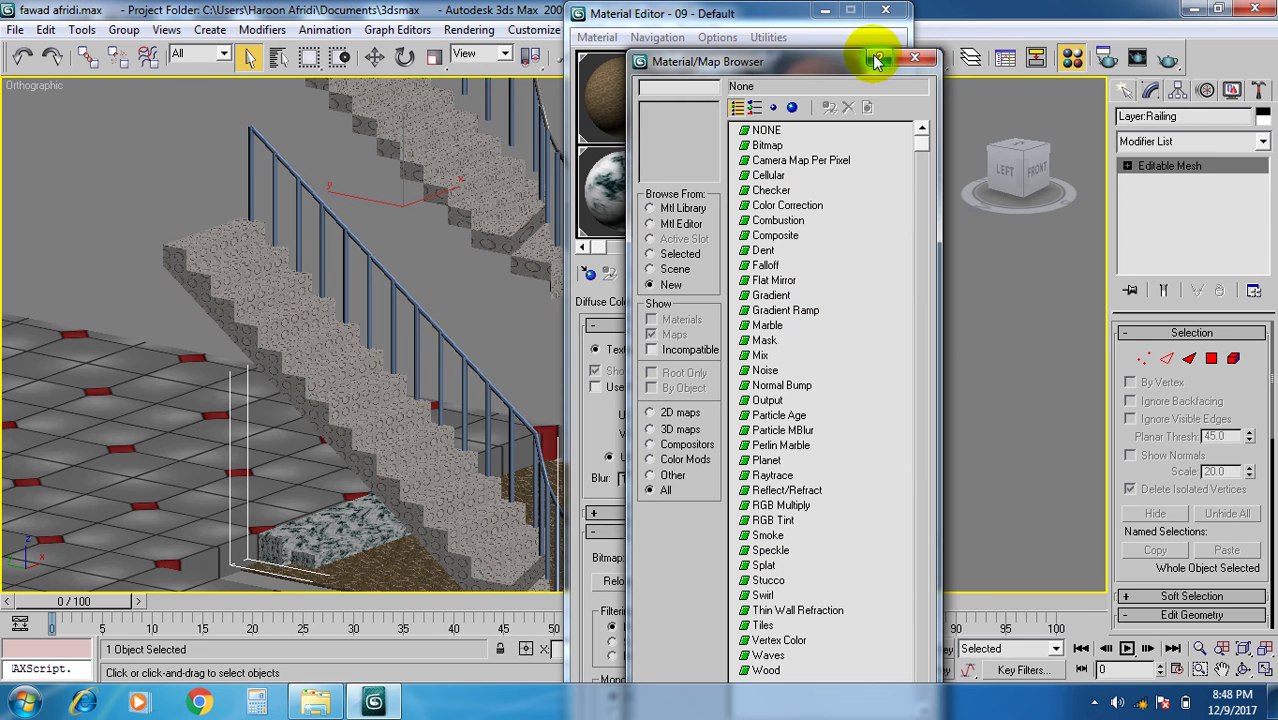
left_click(913, 58)
left_click(886, 11)
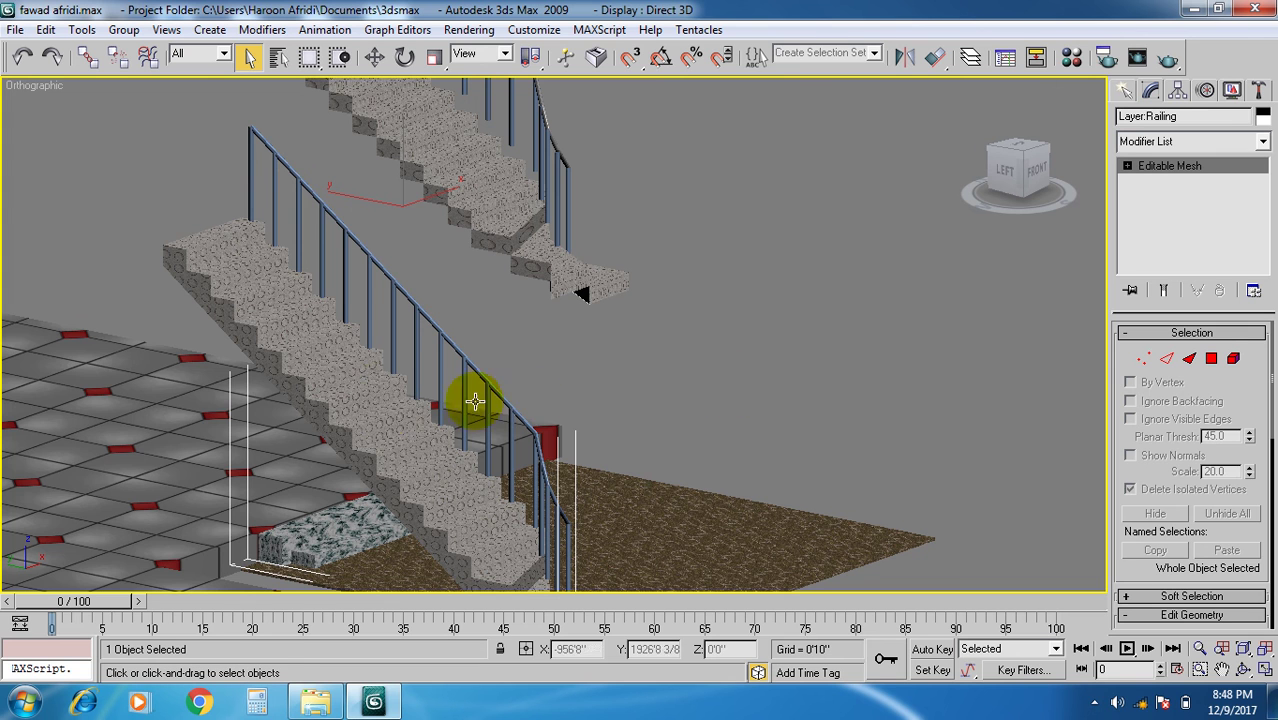
scroll(419, 437, "up", 5)
scroll(503, 397, "down", 10)
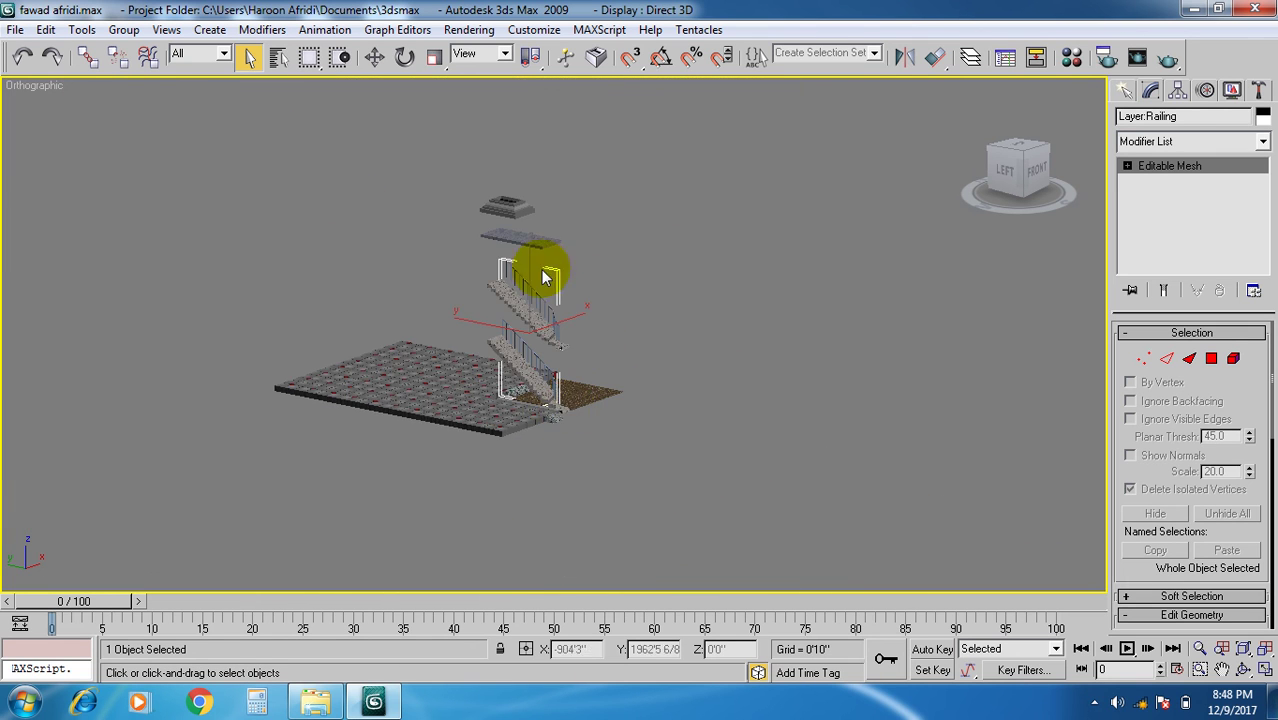
Unhide all hidden parts of the house model.
scroll(491, 263, "up", 2)
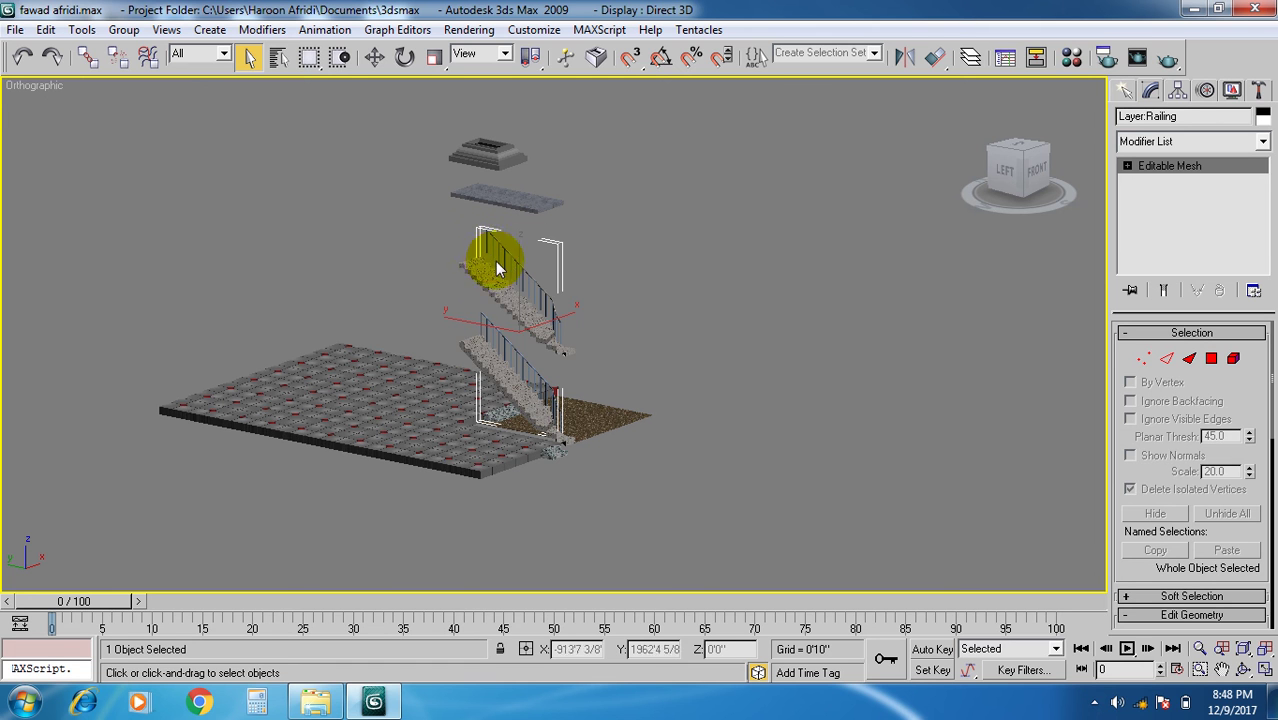
right_click(447, 390)
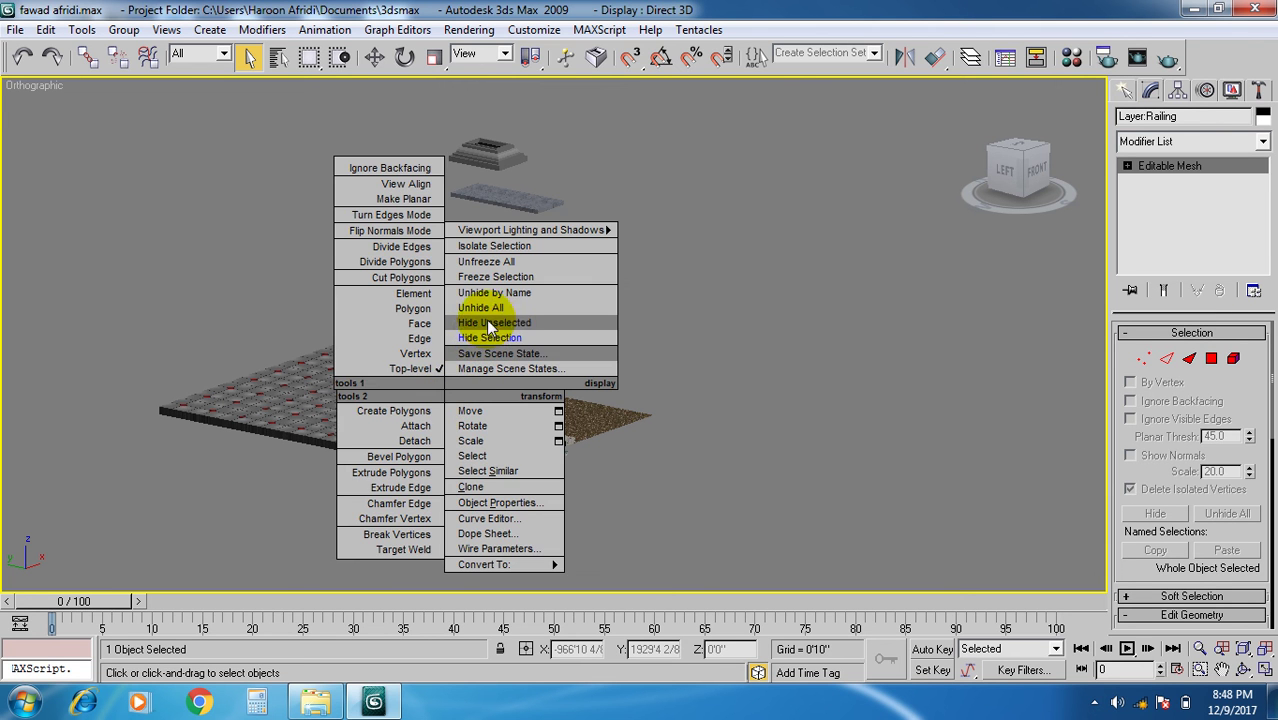
left_click(484, 308)
middle_click_drag(508, 300, 532, 375)
scroll(505, 265, "up", 3)
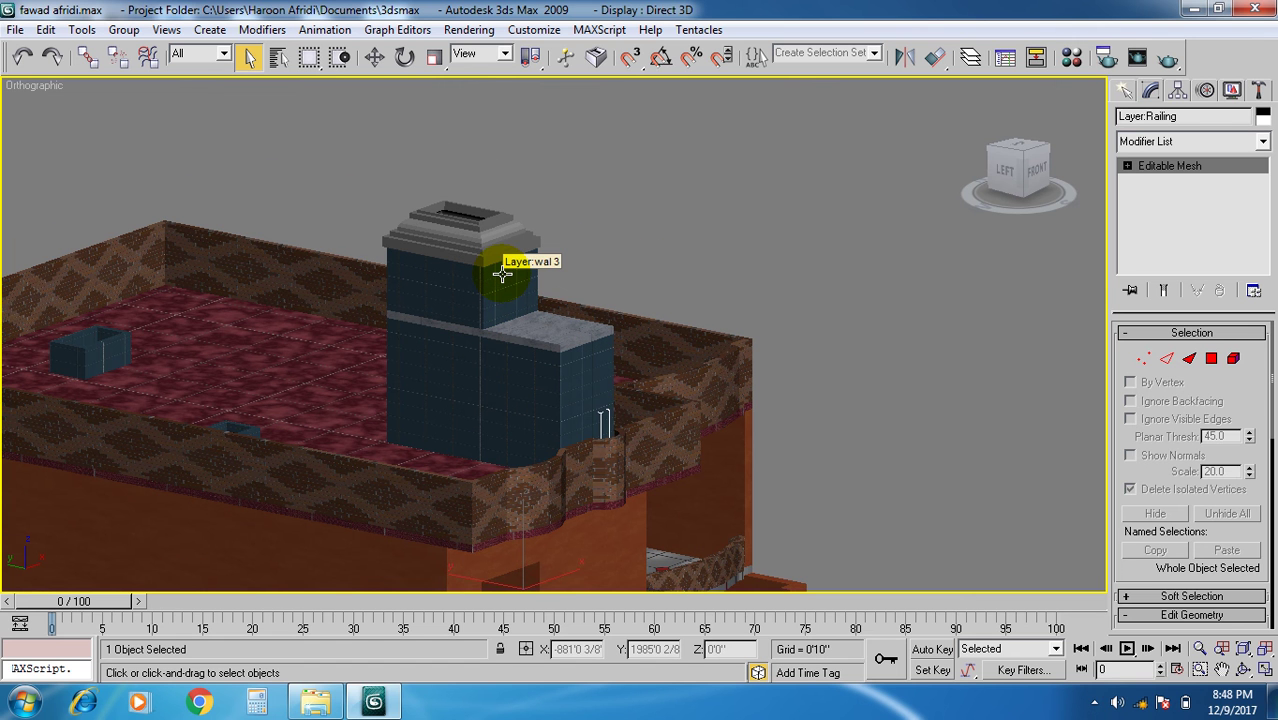
Assign the brick material 04 - Default to the stepped cap on top of the roof tower, Layer:wal 3.
left_click(497, 230)
key("m")
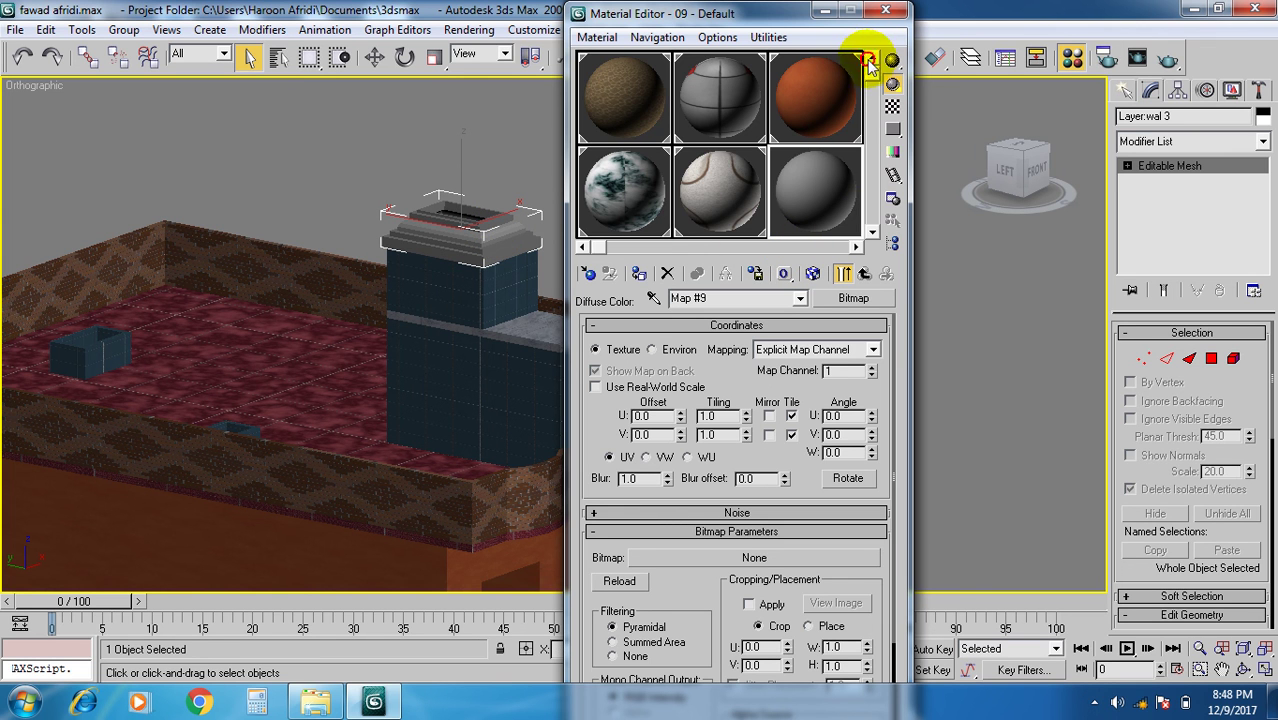
left_click_drag(598, 250, 757, 250)
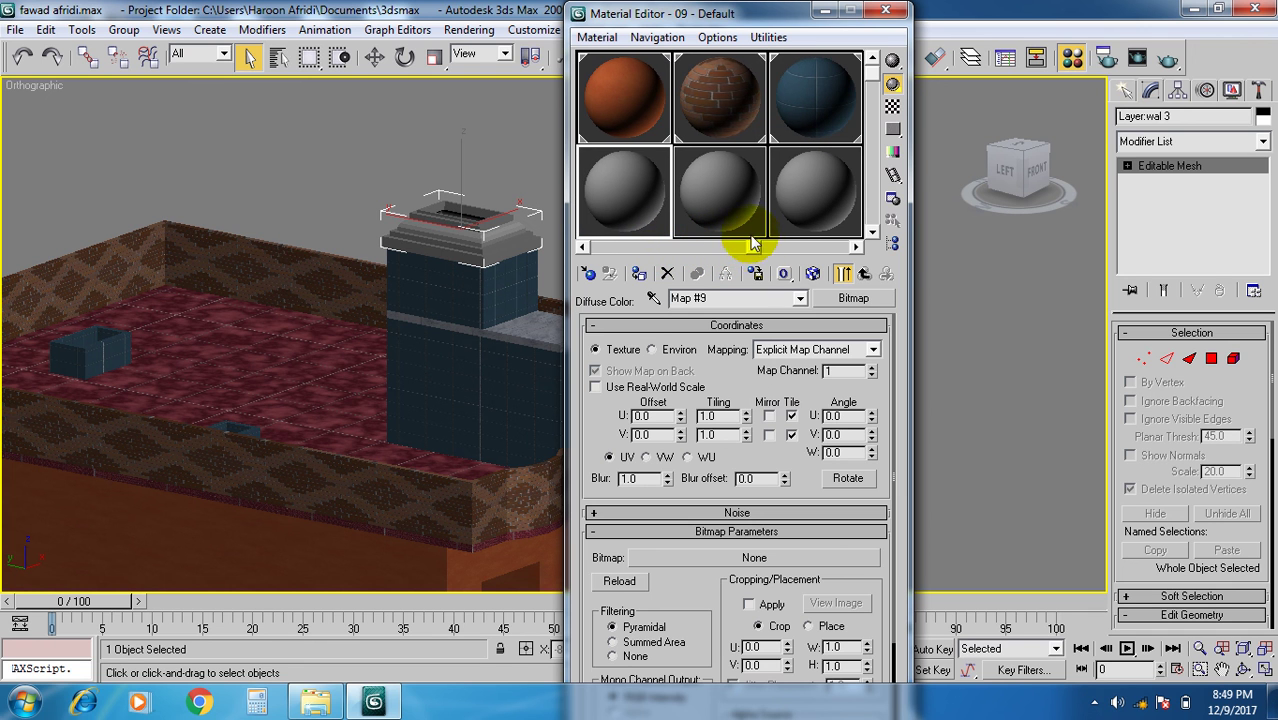
left_click(724, 85)
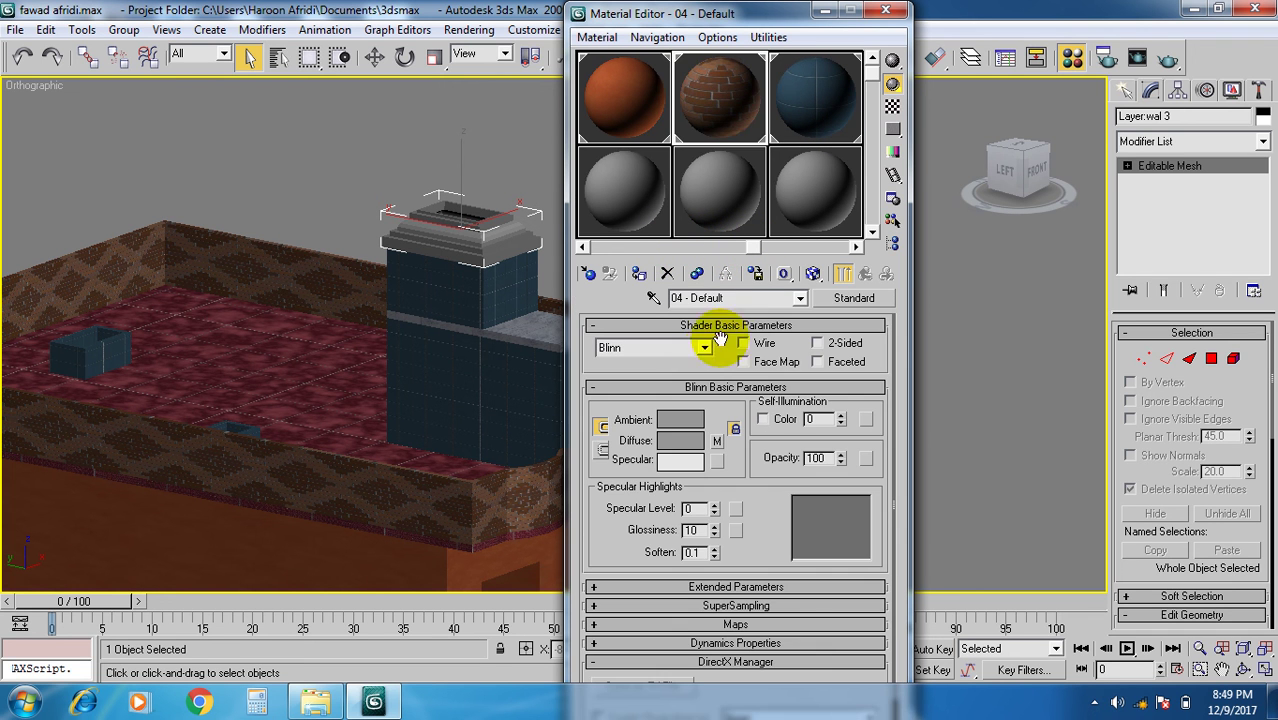
left_click(639, 274)
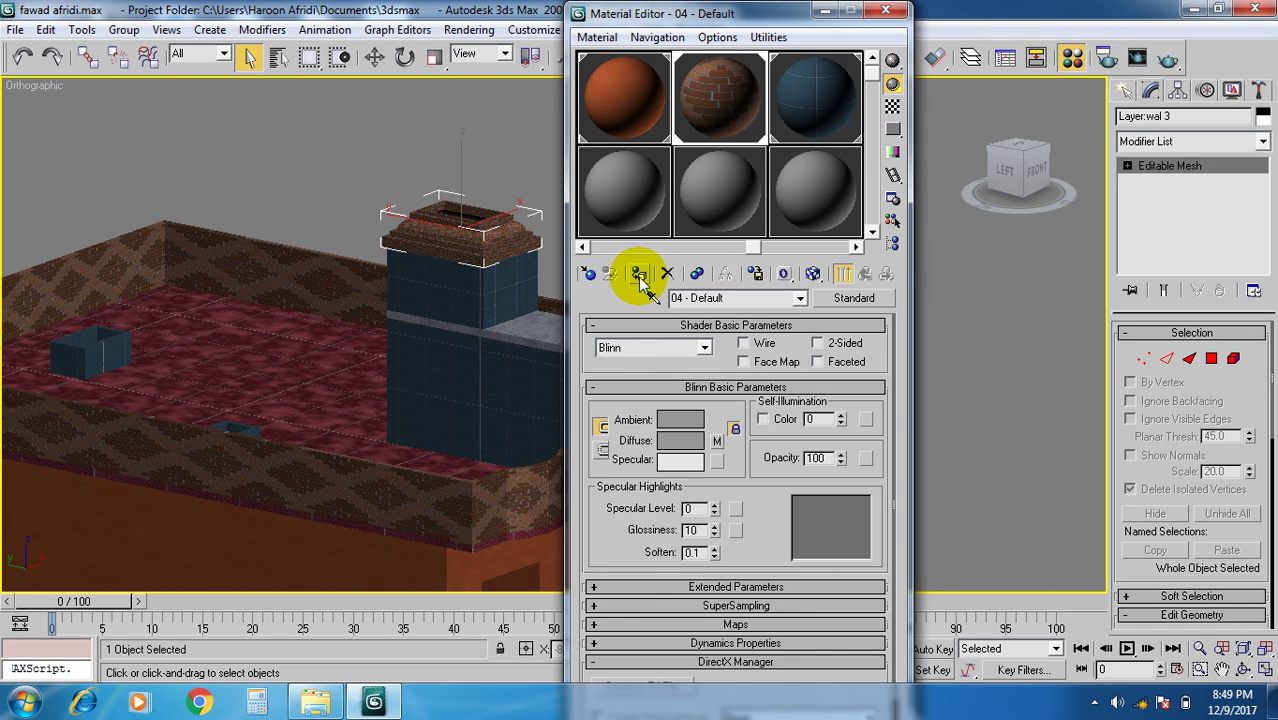
left_click(682, 420)
left_click(759, 75)
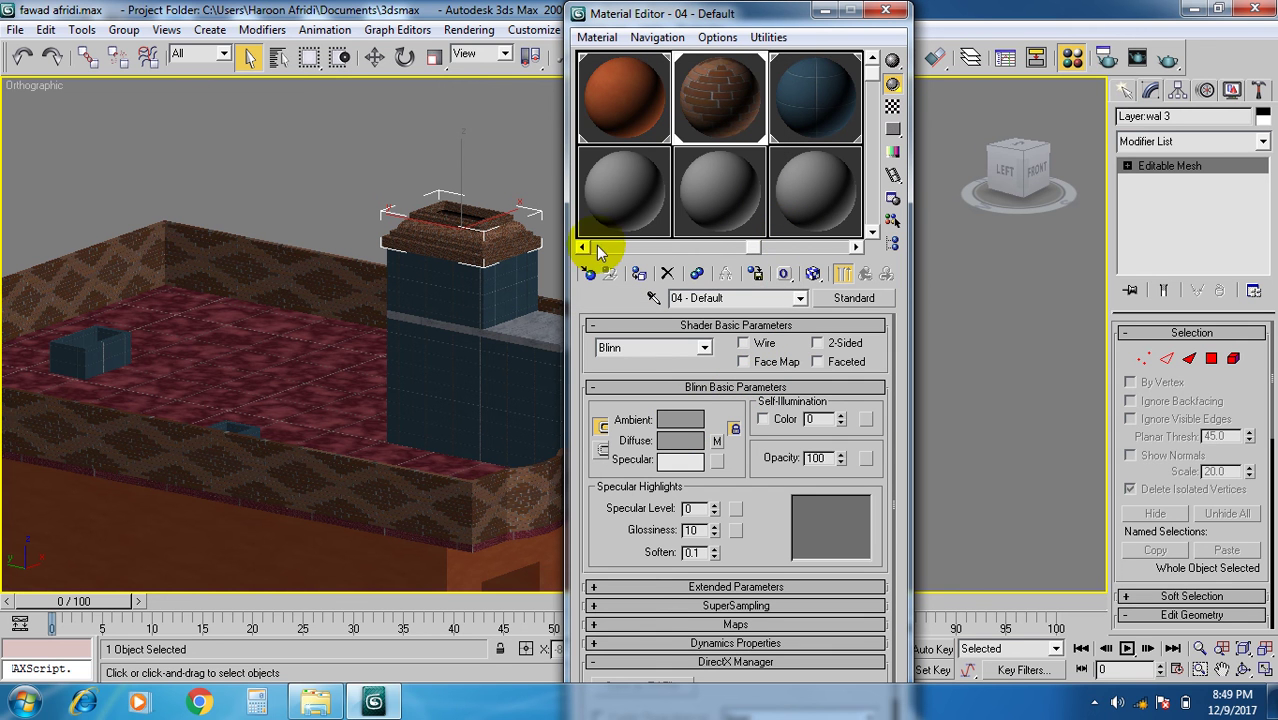
Add a UVW Map modifier to the tower cap and set its mapping type to Box.
left_click(1188, 143)
scroll(1255, 128, "down", 10)
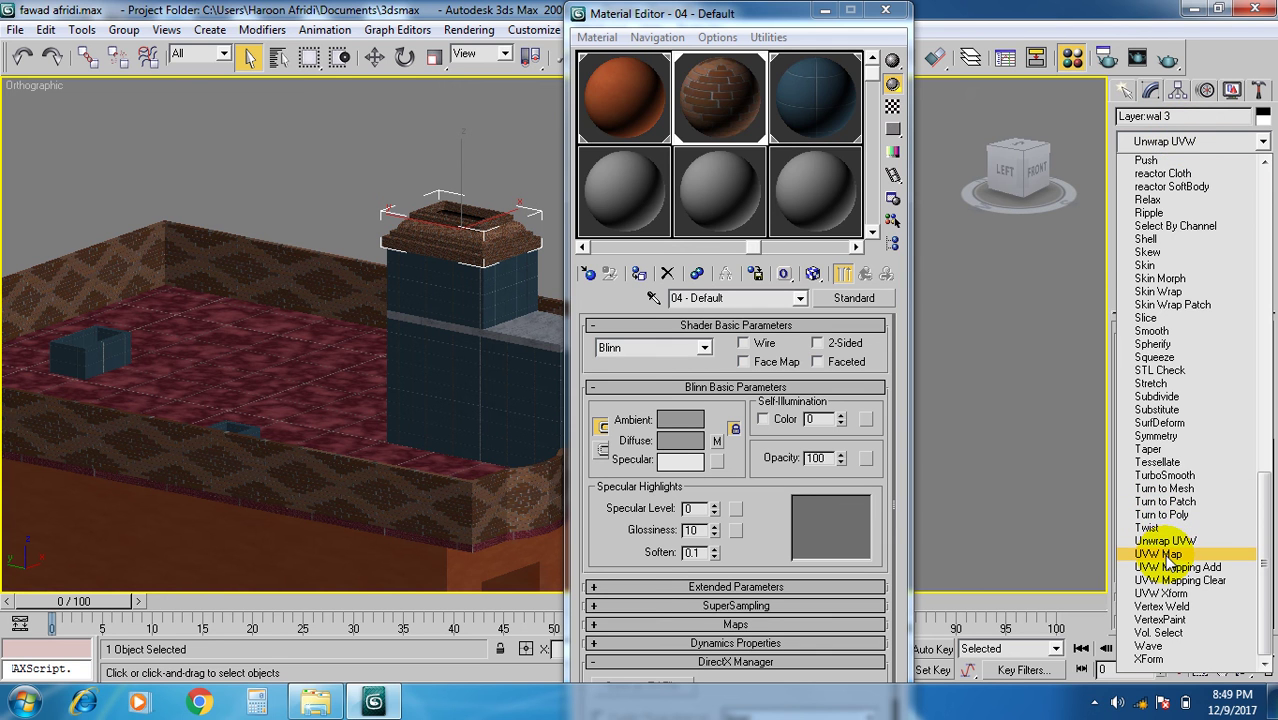
left_click(1162, 555)
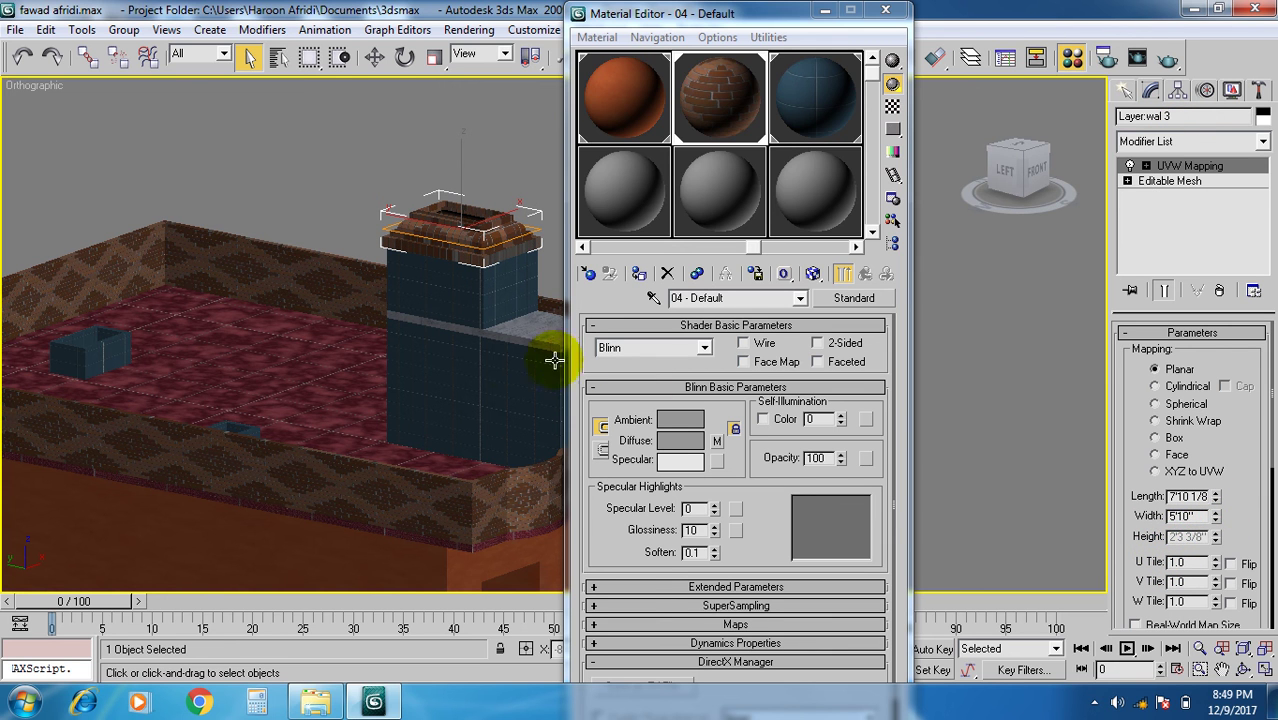
scroll(451, 370, "up", 8)
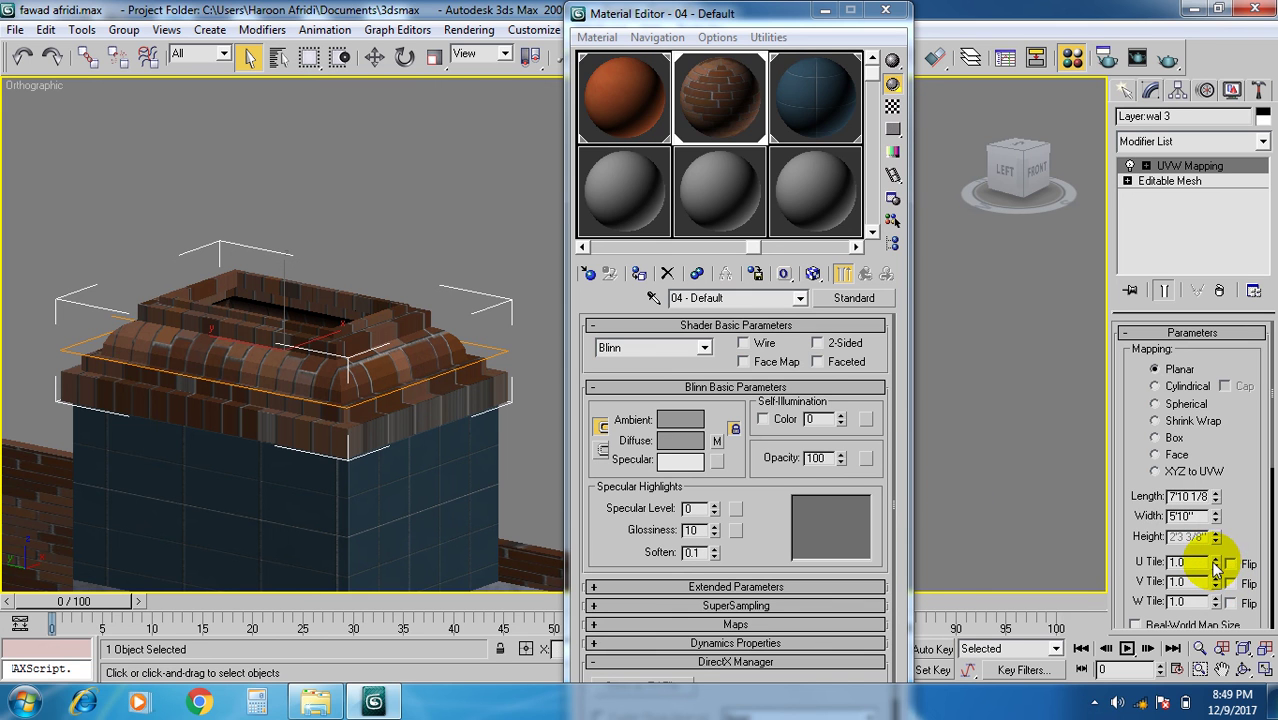
left_click(1157, 438)
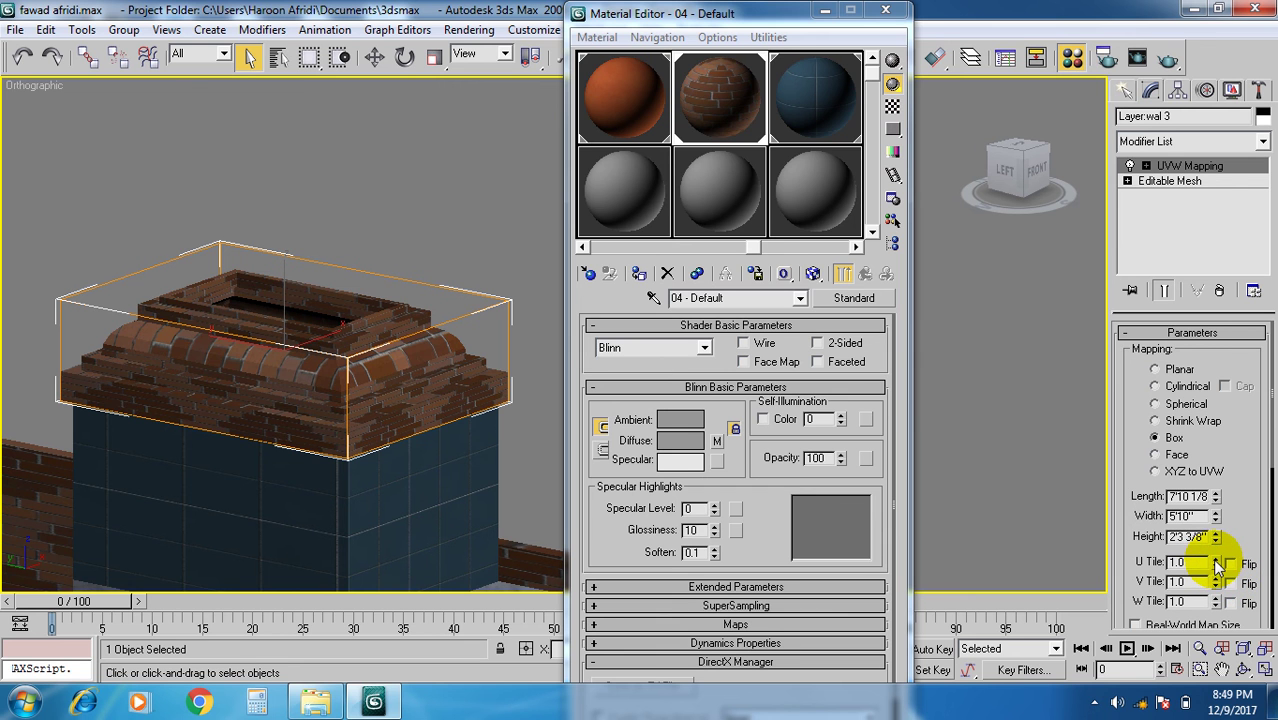
Set the tower cap mapping to U Tile 3.04 and V Tile 3.49, and close the Material Editor.
left_click_drag(1215, 562, 1214, 418)
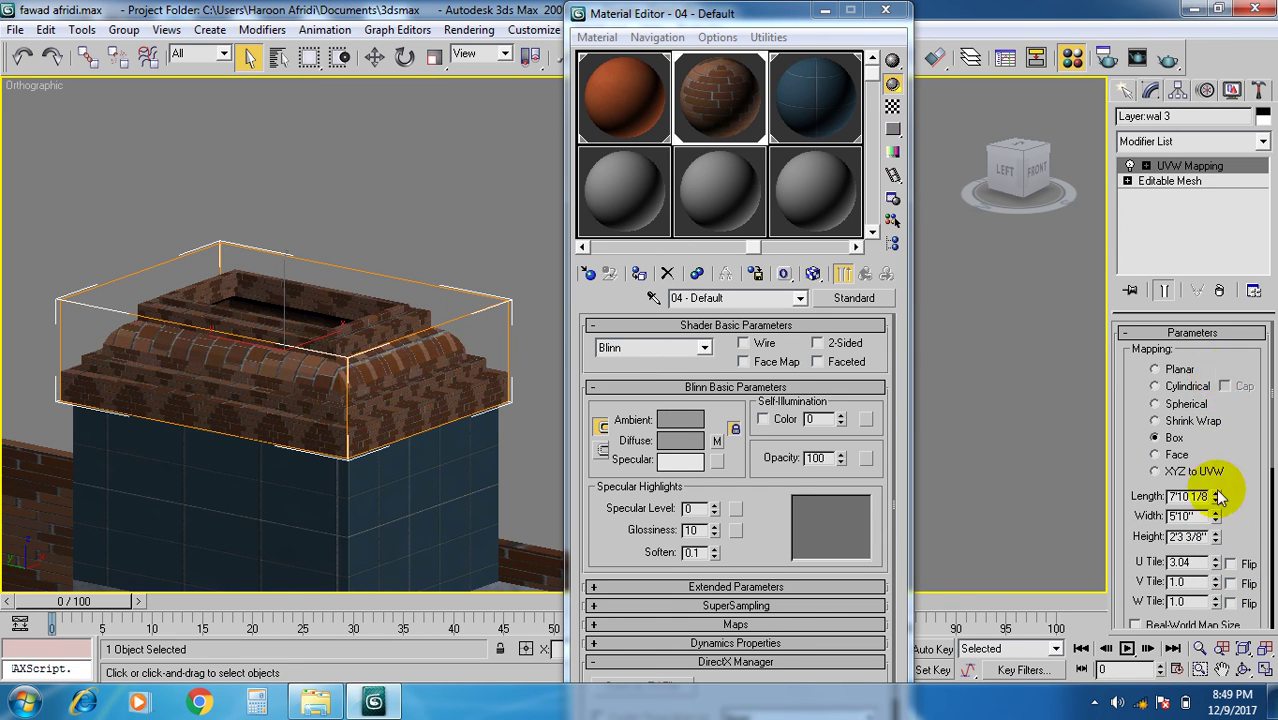
left_click_drag(1215, 582, 1127, 357)
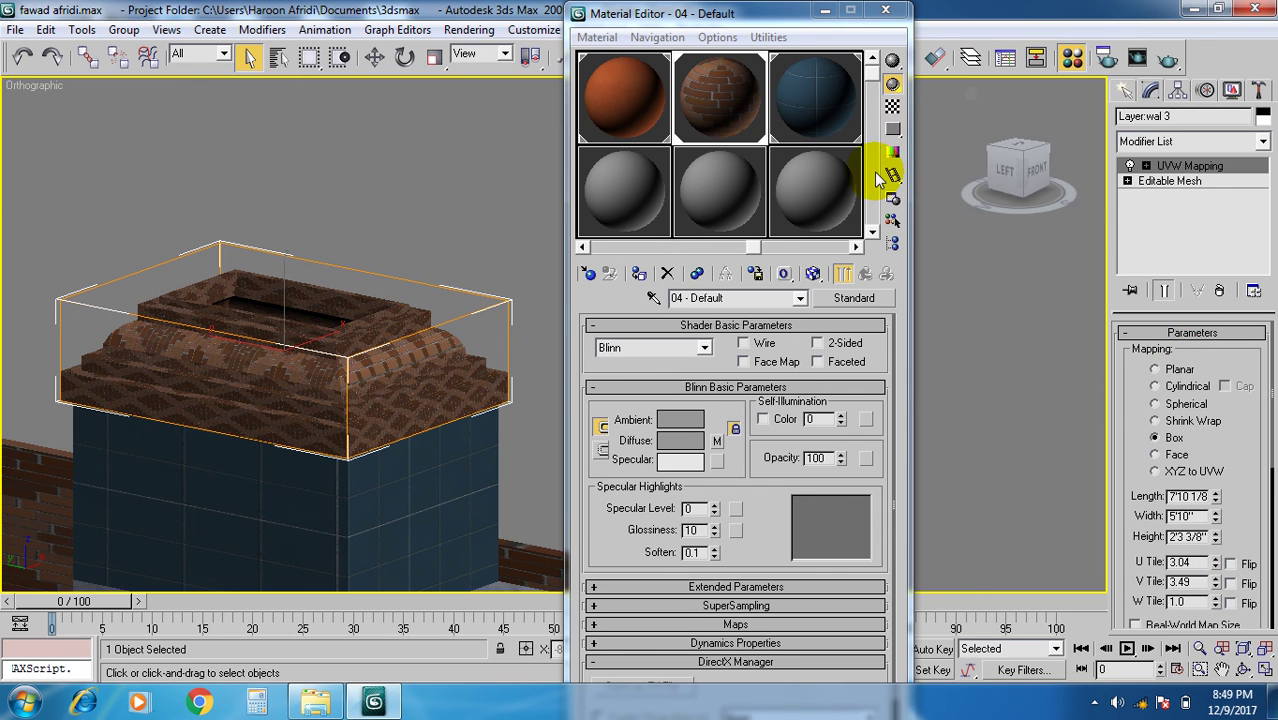
left_click(885, 10)
Save the scene with the whole house in view, and render the orthographic view, closing the rendered frame when done.
scroll(640, 310, "down", 6)
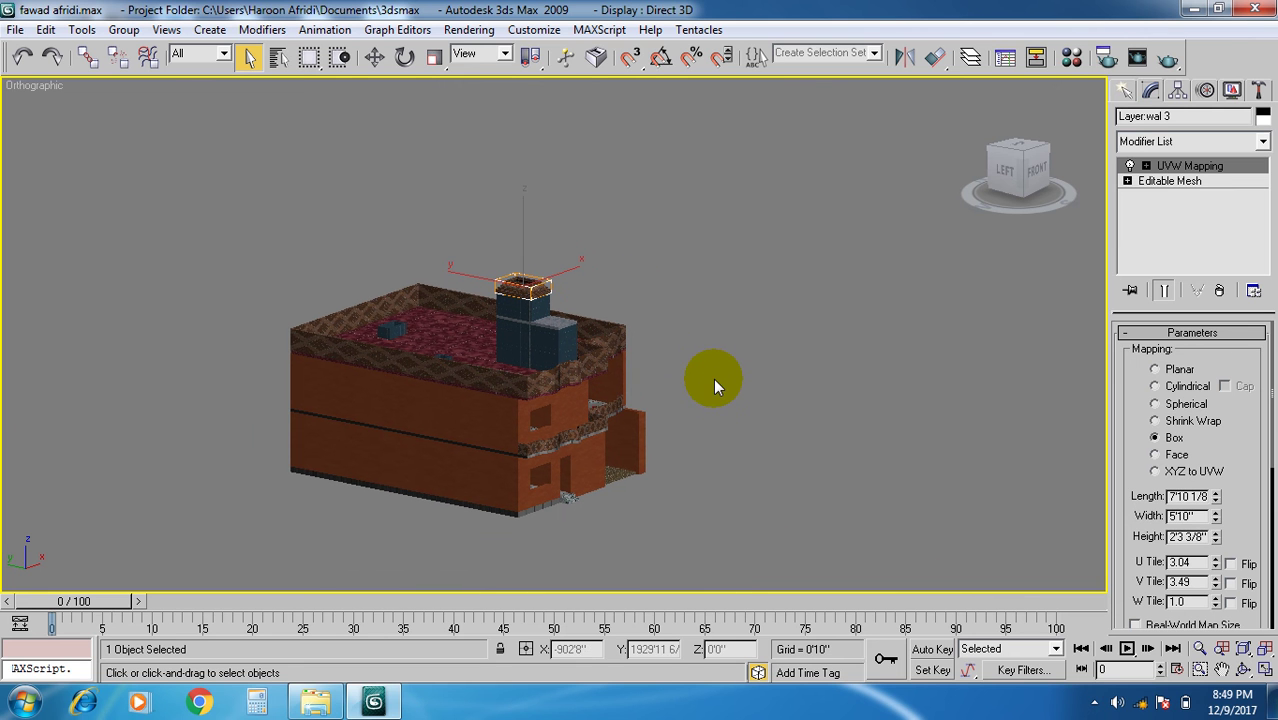
key("ctrl+s")
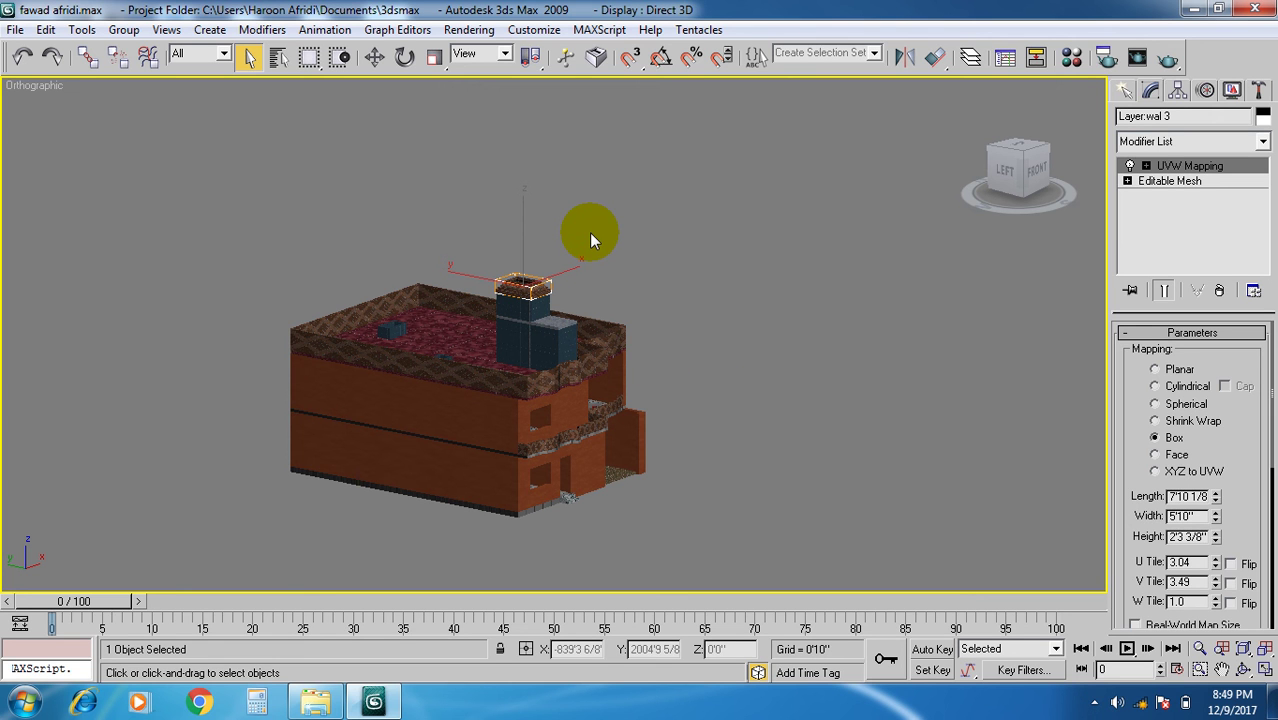
left_click(470, 30)
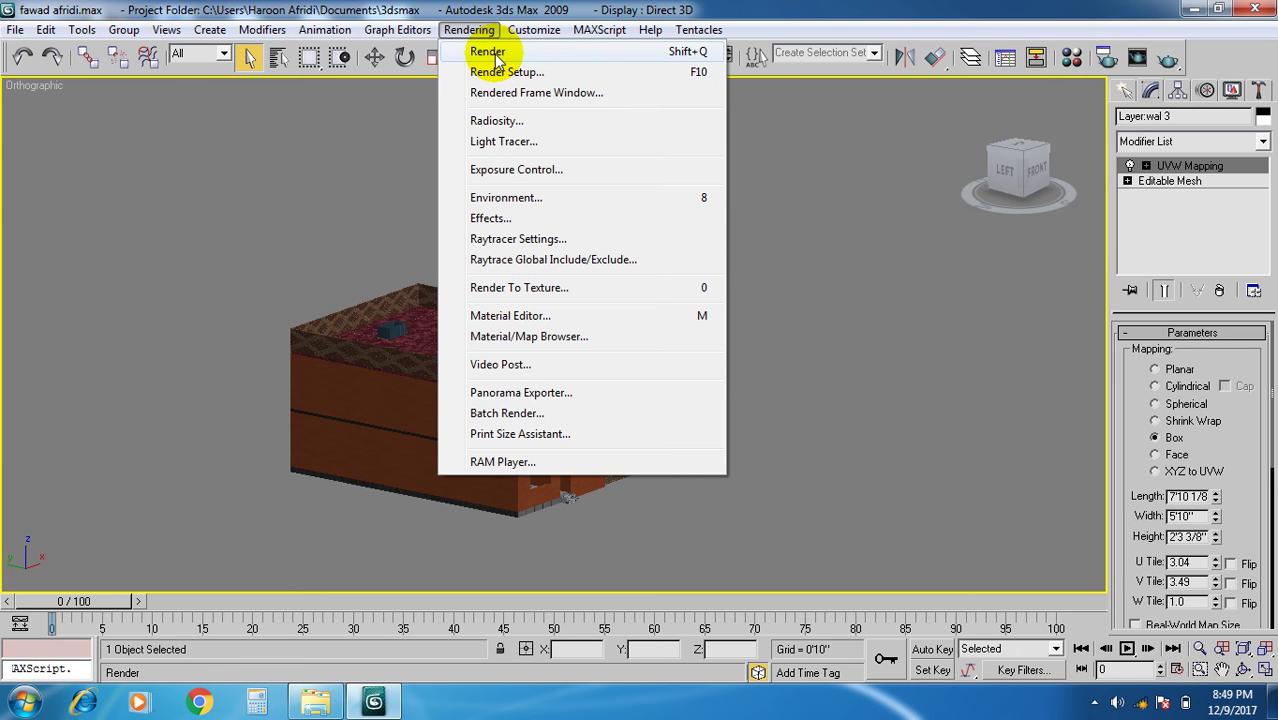
left_click(488, 52)
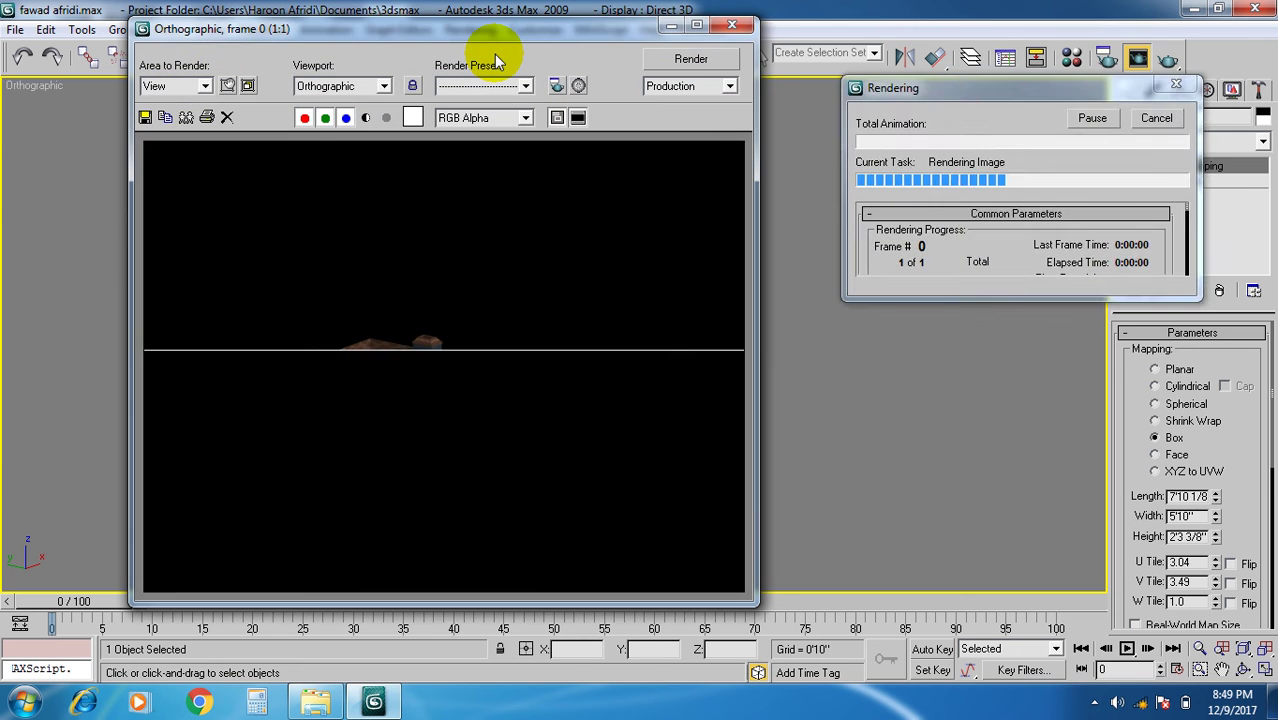
left_click(732, 24)
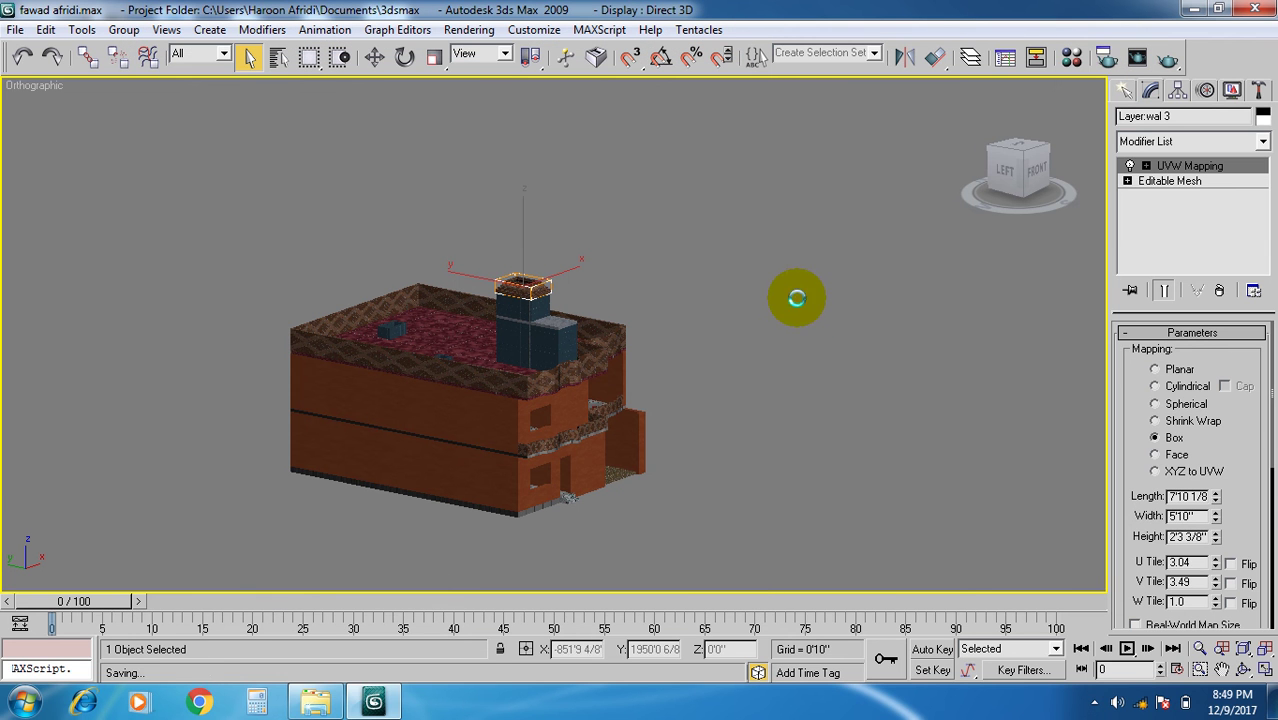
left_click(1095, 702)
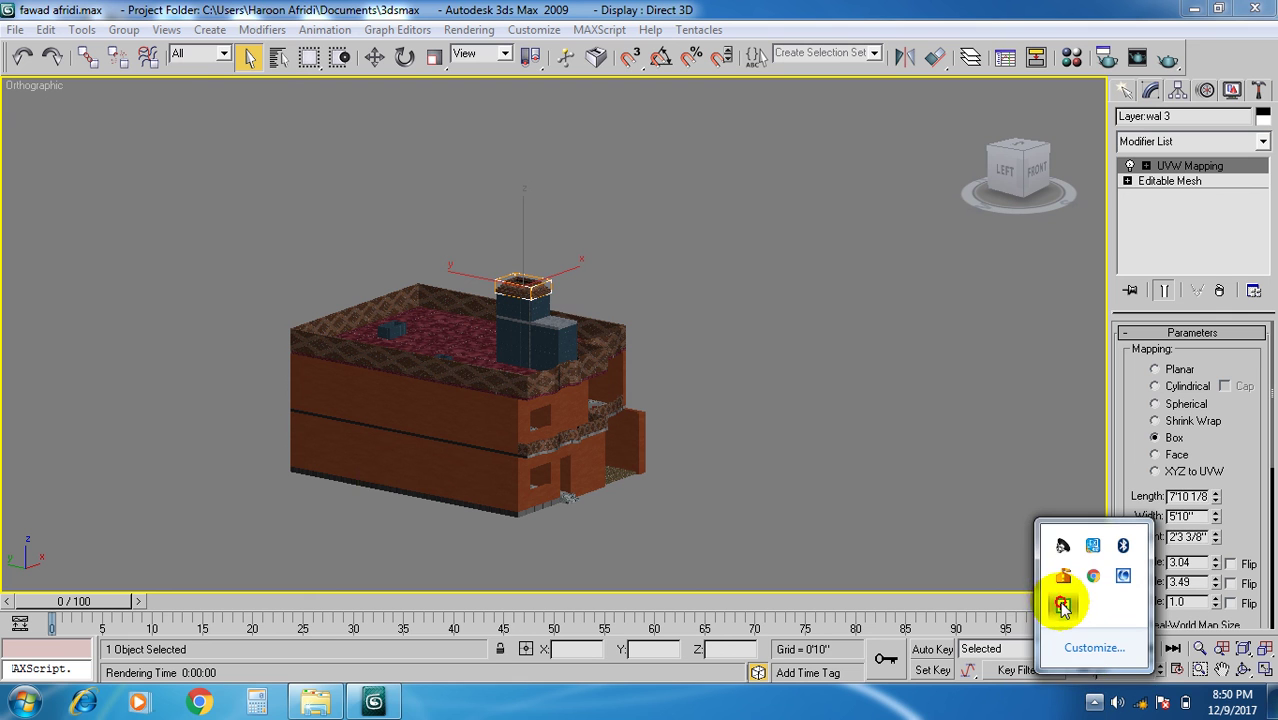